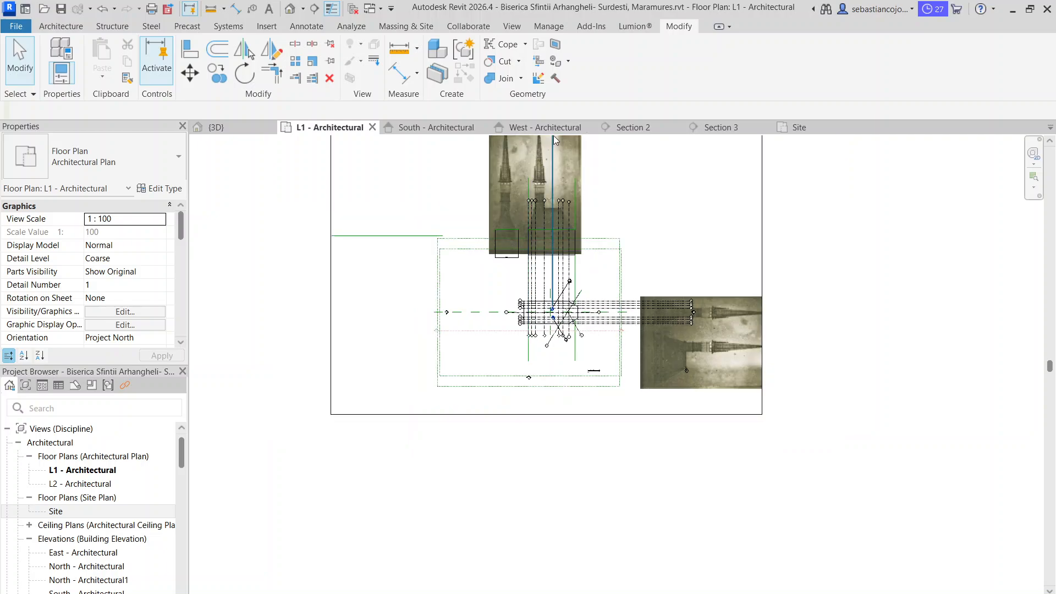
Open the South elevation and examine the church mass against the reference drawing behind it
scroll(553, 136, "up", 5)
scroll(522, 226, "down", 1)
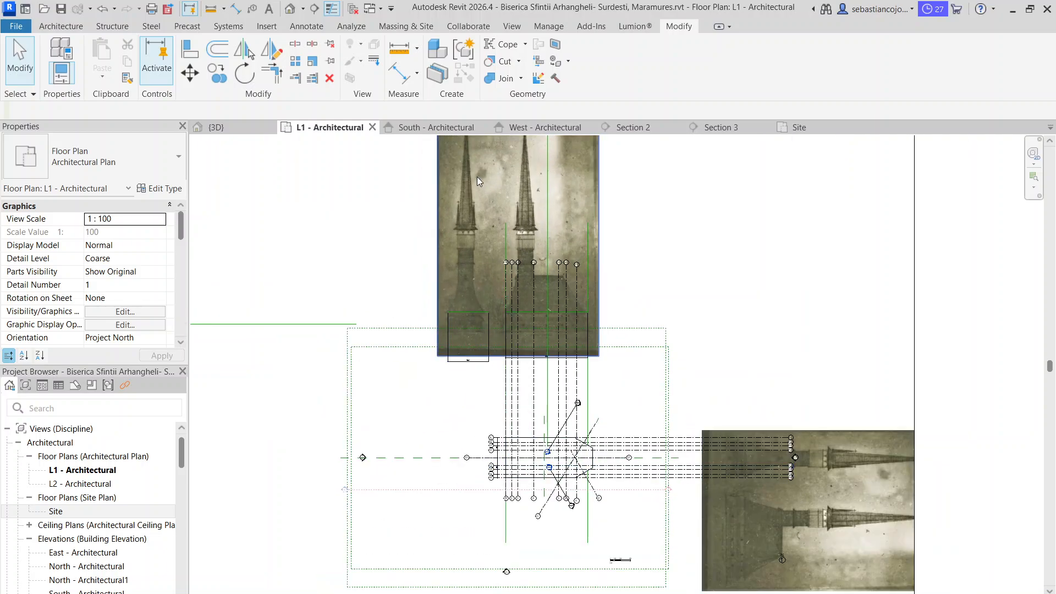
left_click(444, 128)
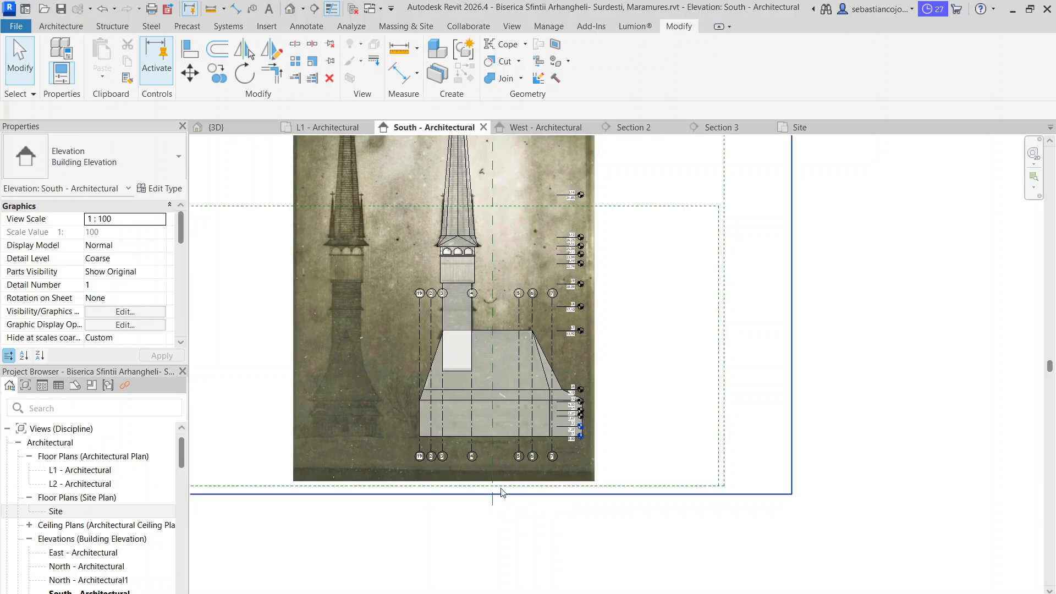
scroll(387, 424, "up", 3)
scroll(333, 440, "up", 2)
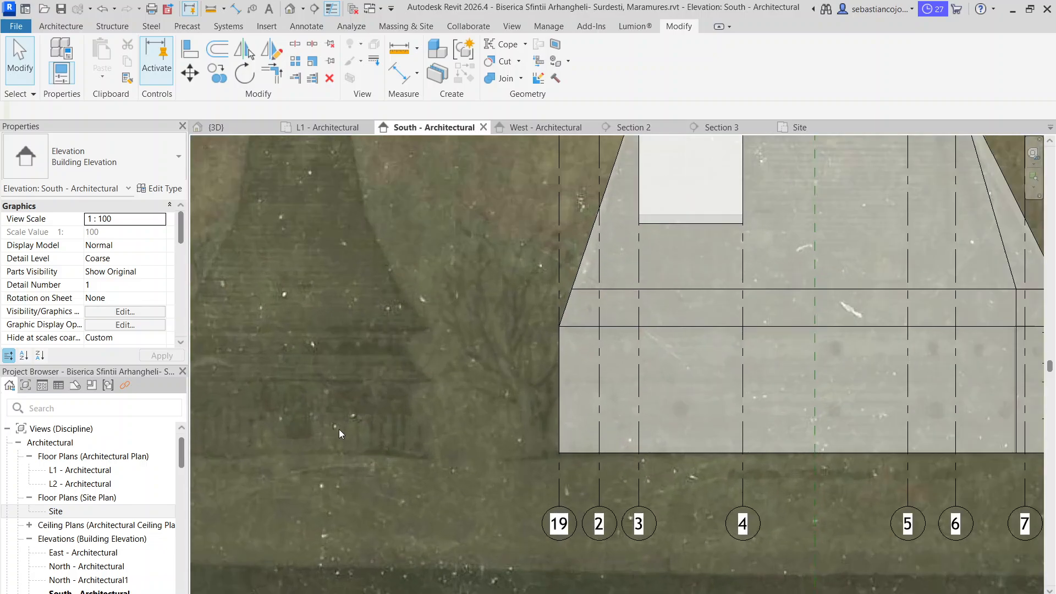
middle_click_drag(339, 429, 610, 368)
scroll(455, 397, "down", 3)
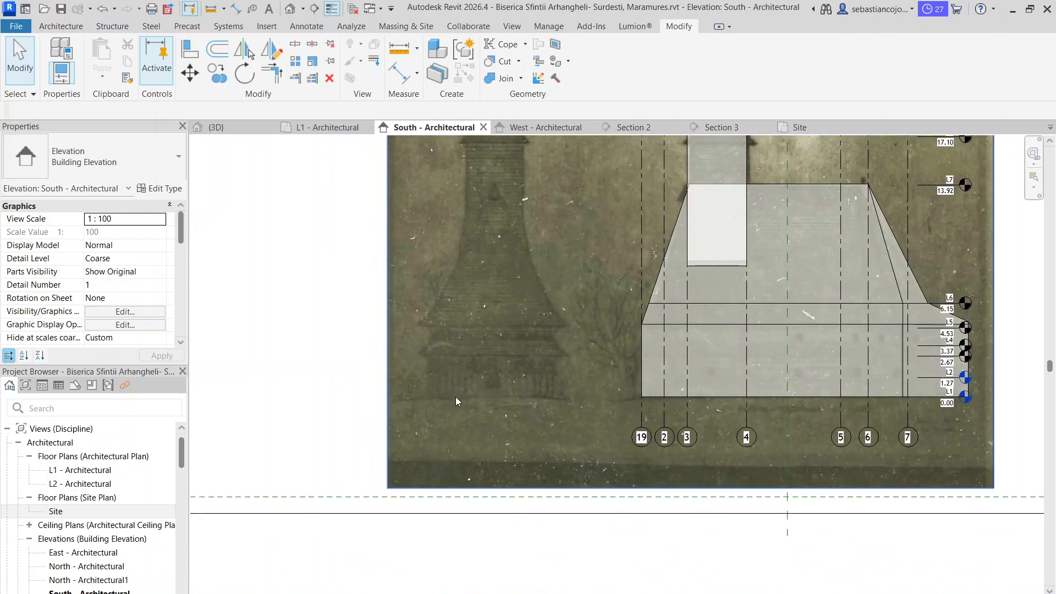
scroll(504, 410, "down", 2)
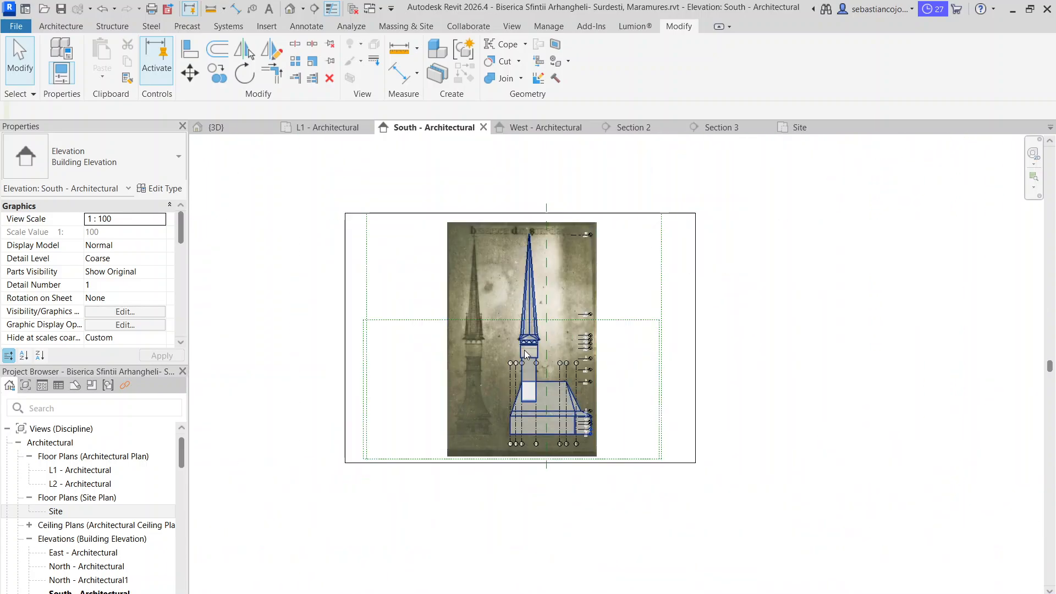
scroll(528, 418, "up", 1)
Select the church's generic model and examine the reference image's left-hand facade, from the tower and spire down to the porch
left_click(542, 427)
scroll(544, 418, "up", 4)
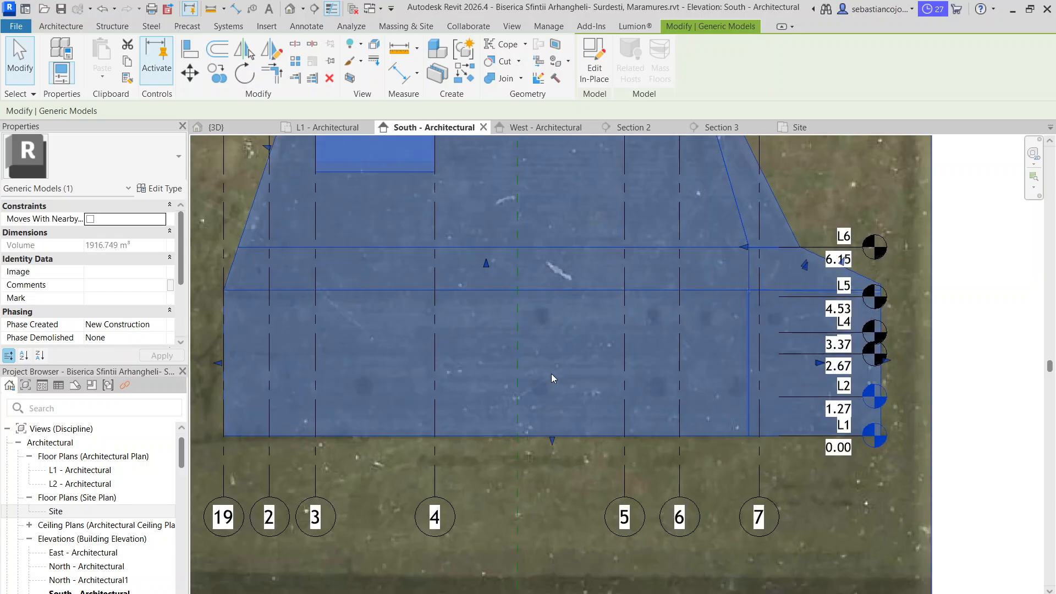
scroll(576, 367, "down", 4)
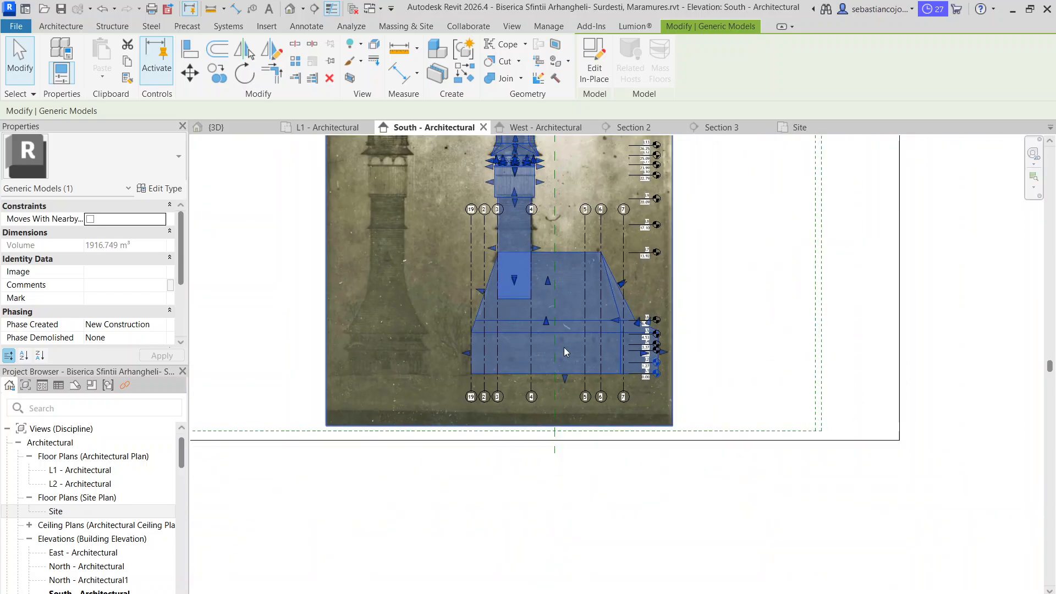
scroll(352, 352, "up", 2)
scroll(508, 346, "down", 3)
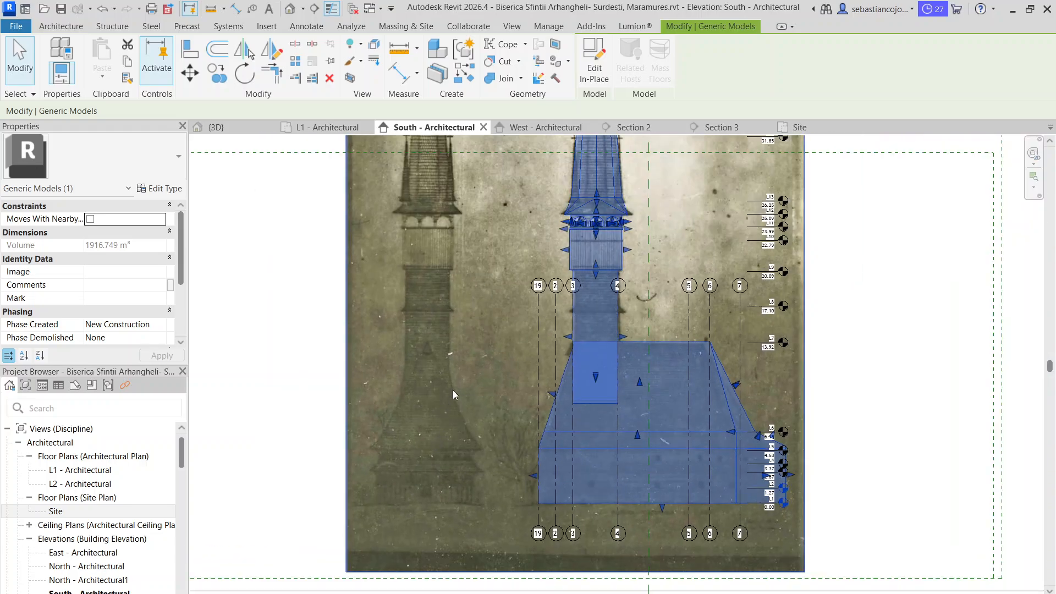
middle_click_drag(486, 331, 465, 418)
scroll(461, 419, "down", 2)
scroll(488, 354, "up", 2)
scroll(487, 352, "up", 1)
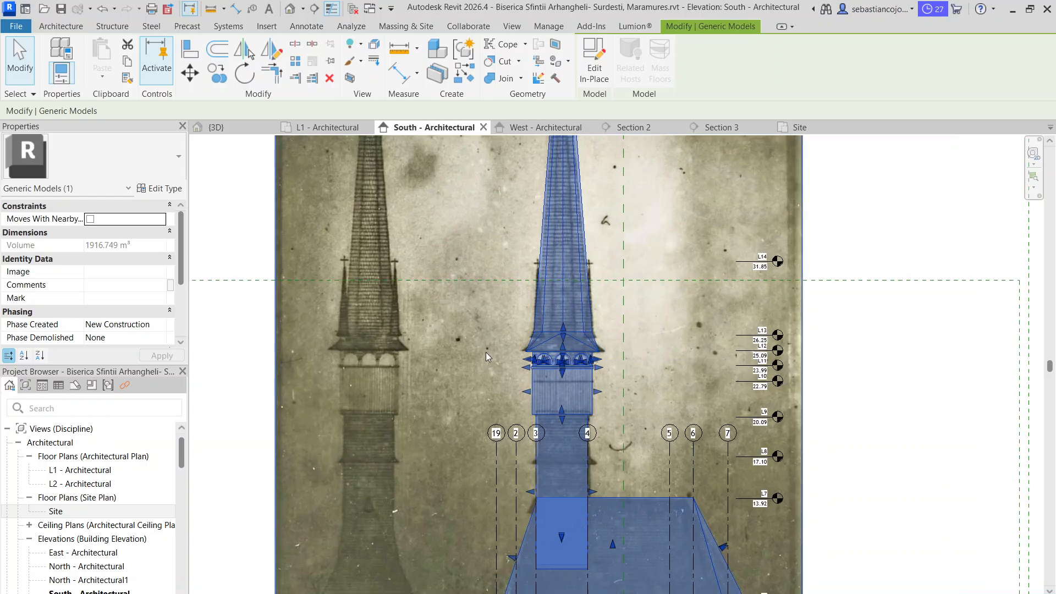
scroll(480, 358, "down", 2)
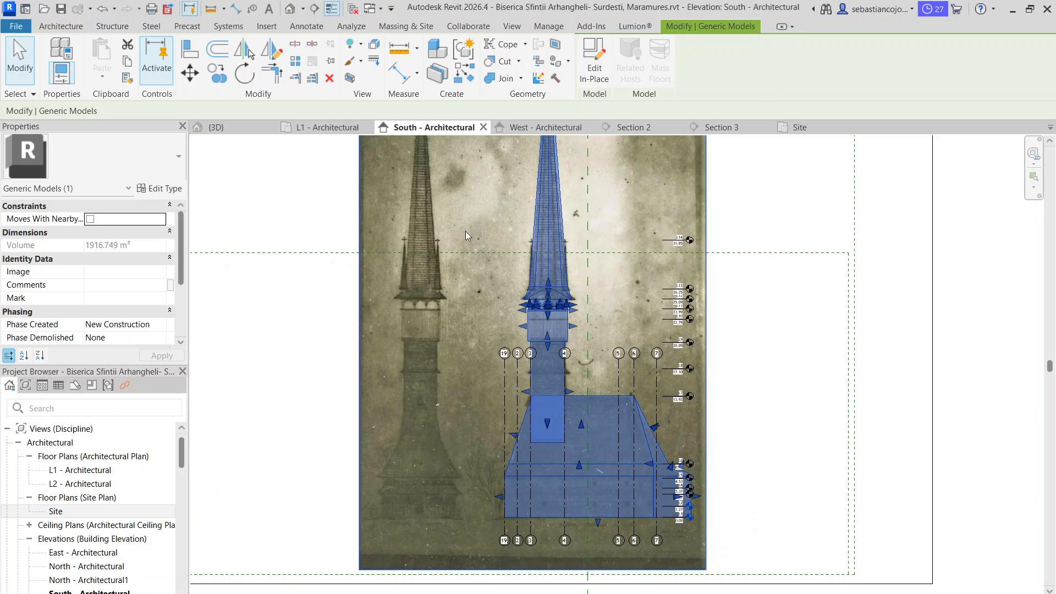
scroll(438, 268, "up", 1)
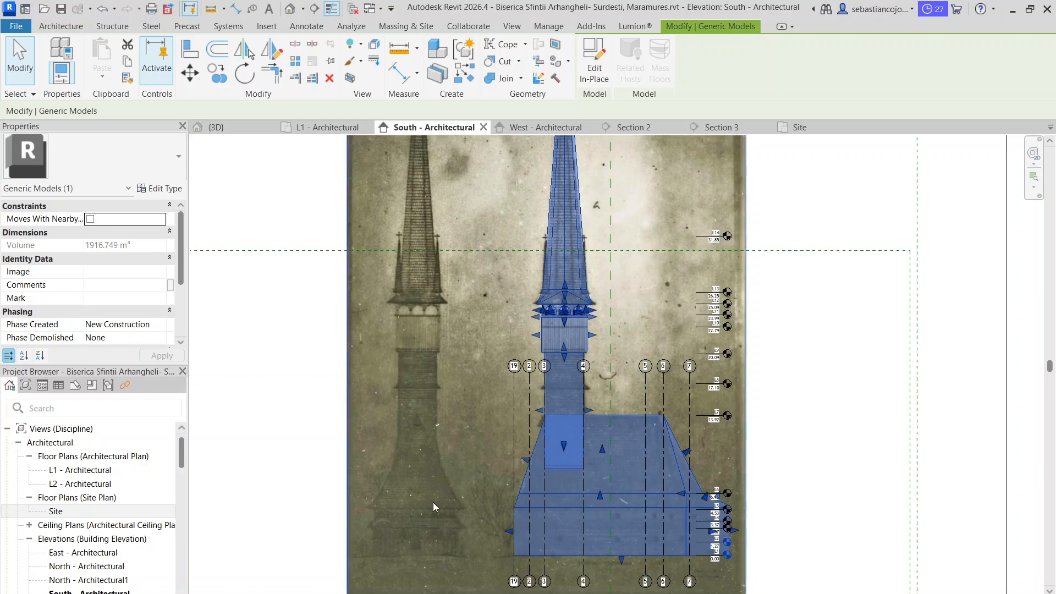
scroll(439, 547, "up", 8)
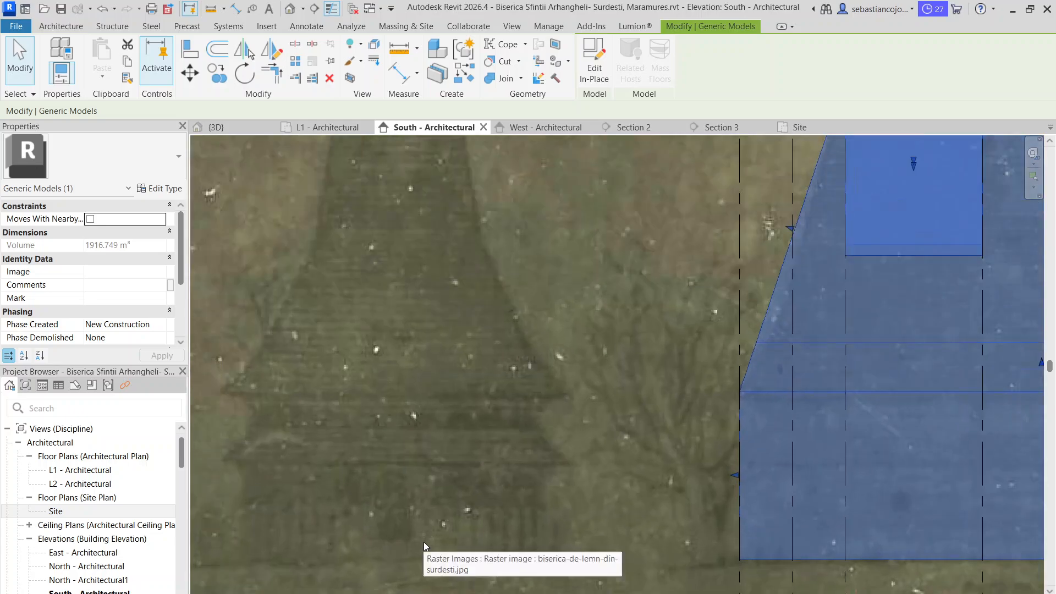
scroll(575, 323, "up", 4)
scroll(574, 323, "down", 7)
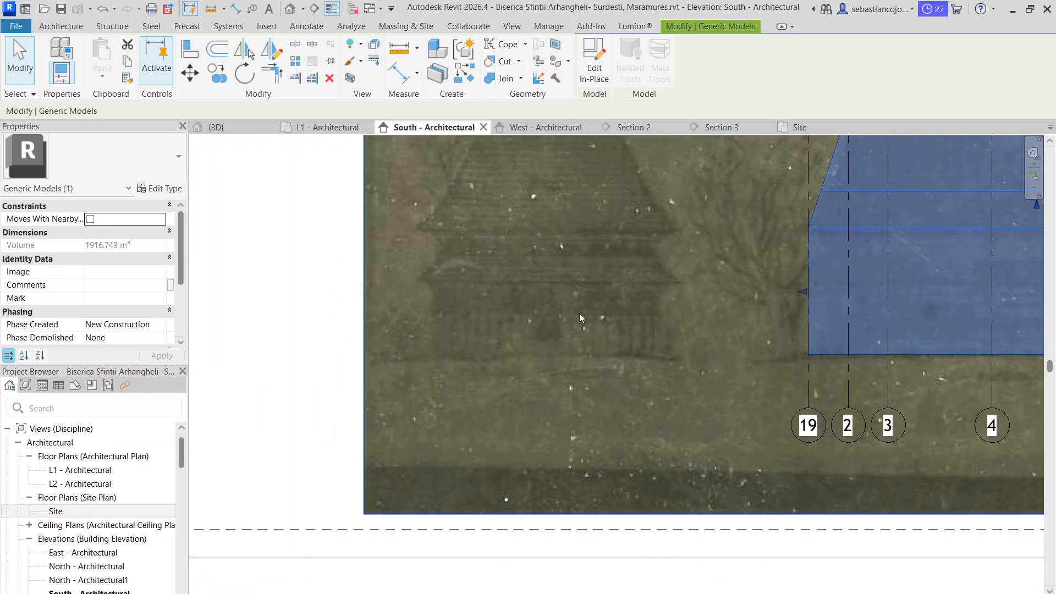
middle_click_drag(581, 286, 573, 338)
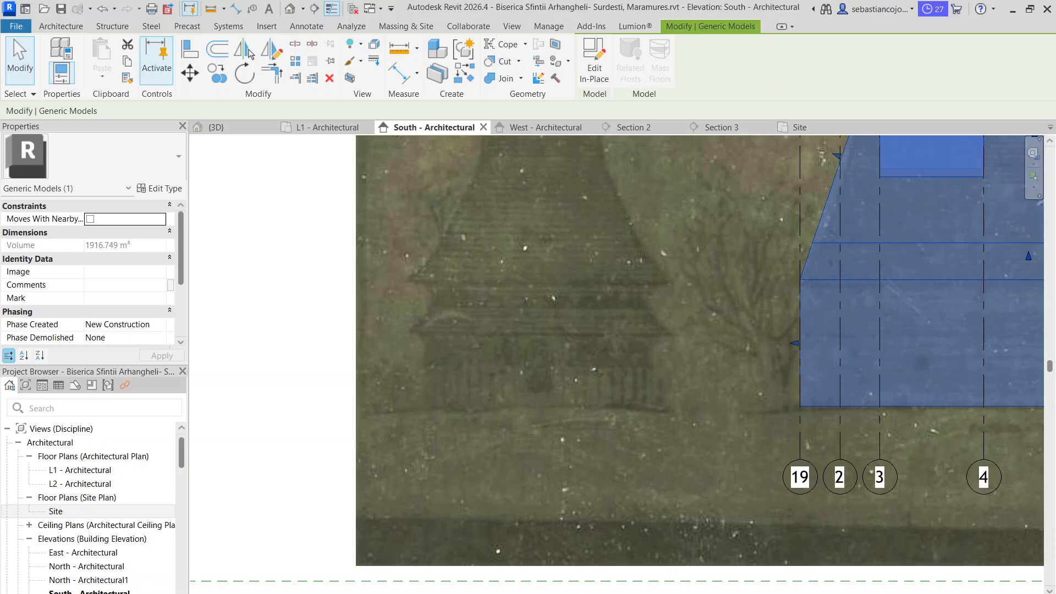
Switch to the browser's image results for "biserica sfintii arhangheli surdesti", preview the Wikipedia church photo and open its source page
key("alt+Tab")
left_click(318, 16)
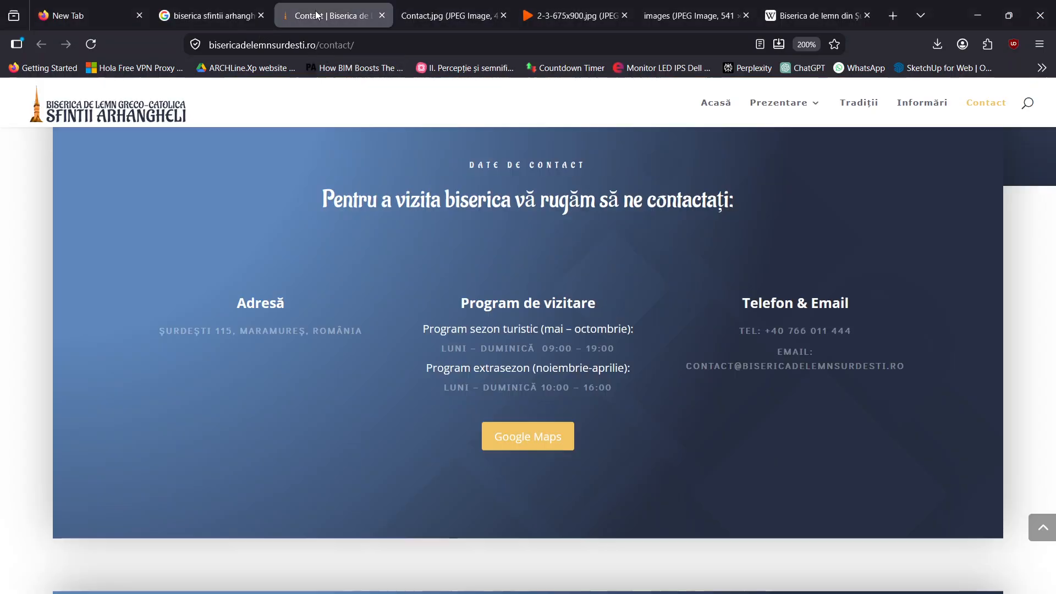
left_click(212, 16)
scroll(160, 240, "down", 3)
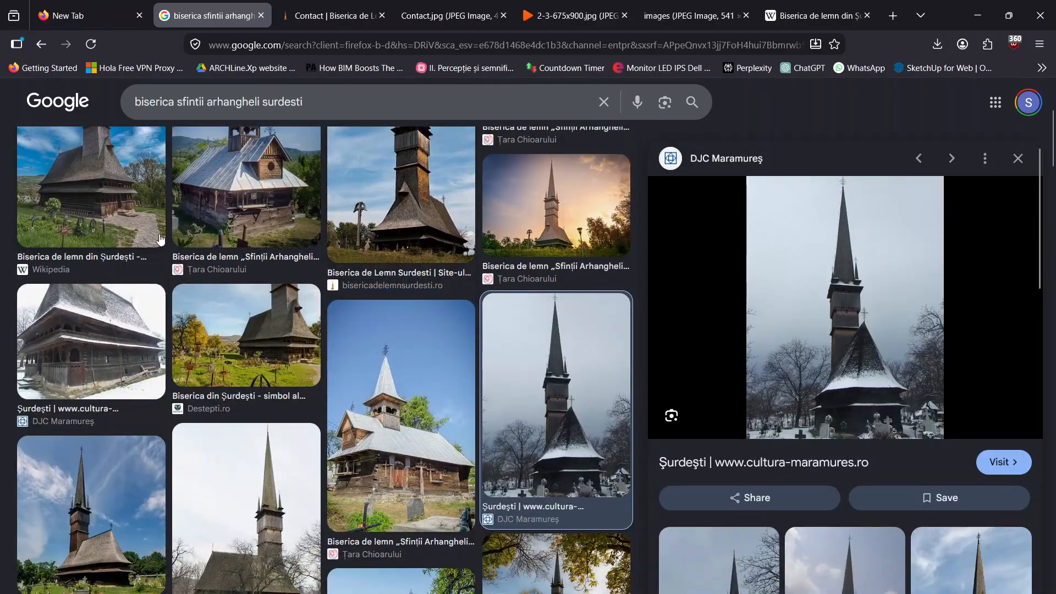
left_click(139, 210)
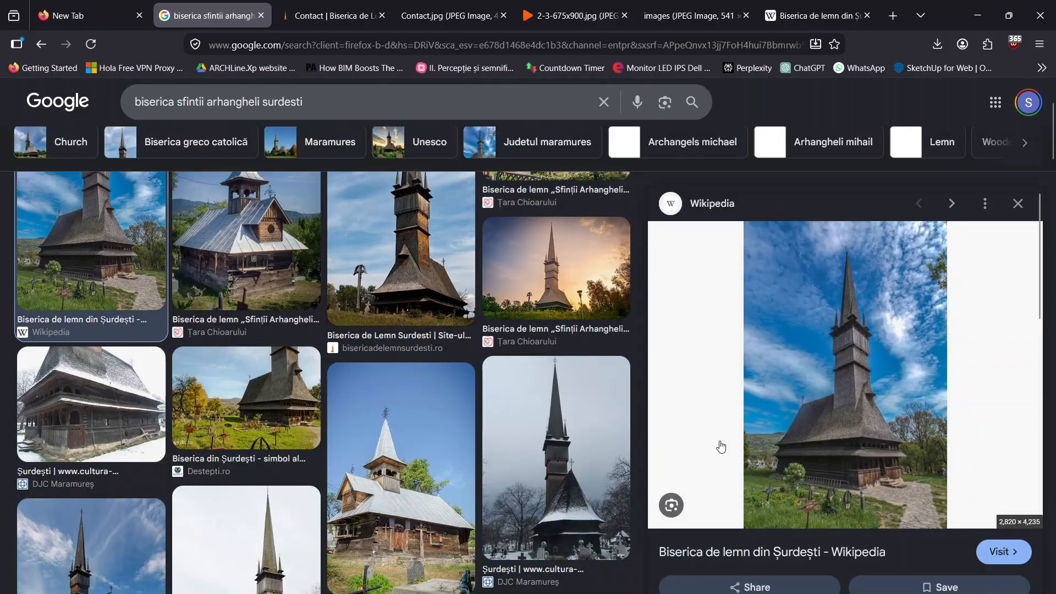
scroll(121, 401, "down", 4)
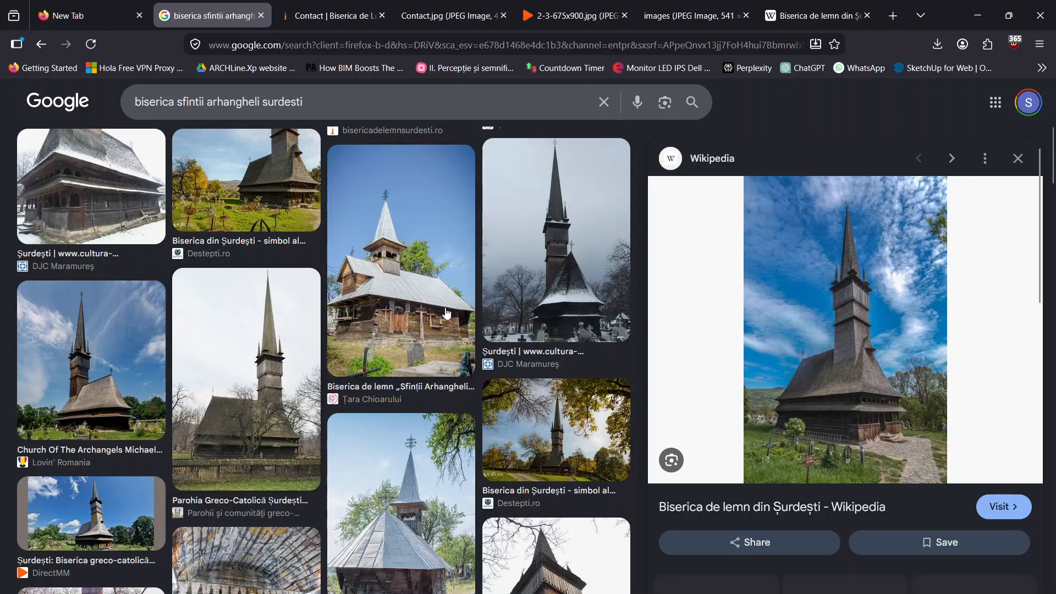
left_click(874, 378)
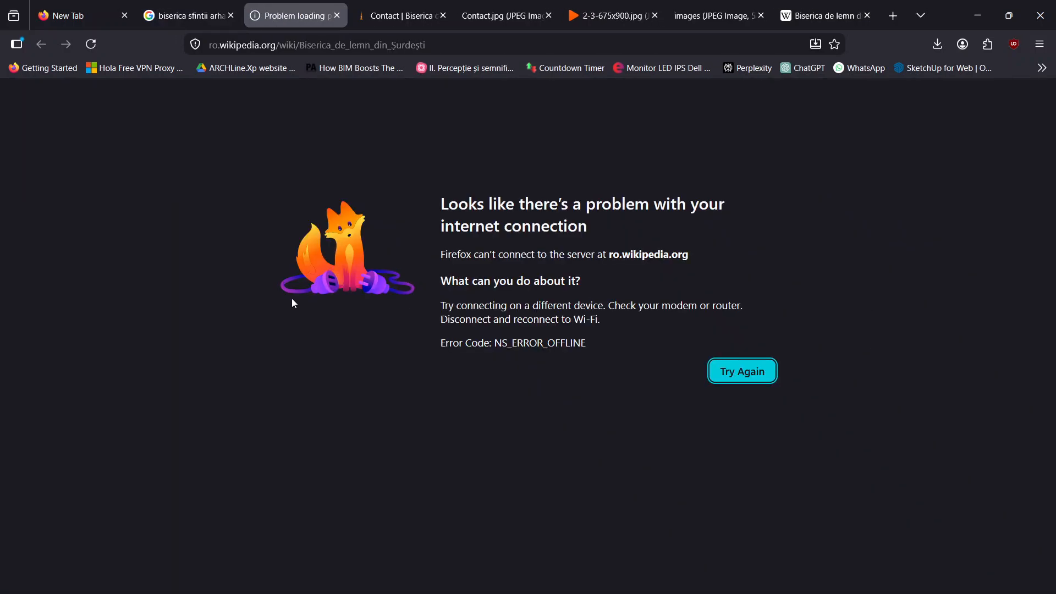
Try to connect the computer to the first available Wi-Fi network
key("super+a")
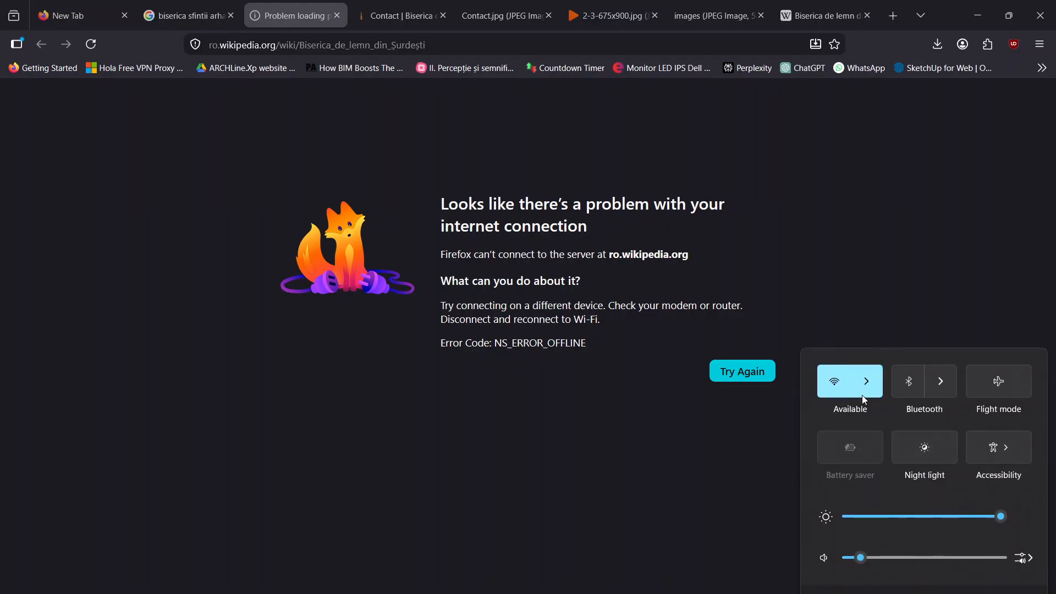
left_click(865, 377)
left_click(905, 404)
left_click(960, 457)
Return to the image results, preview the Destepti.ro photo of the church's front porch and open its source page in a new tab
left_click(184, 15)
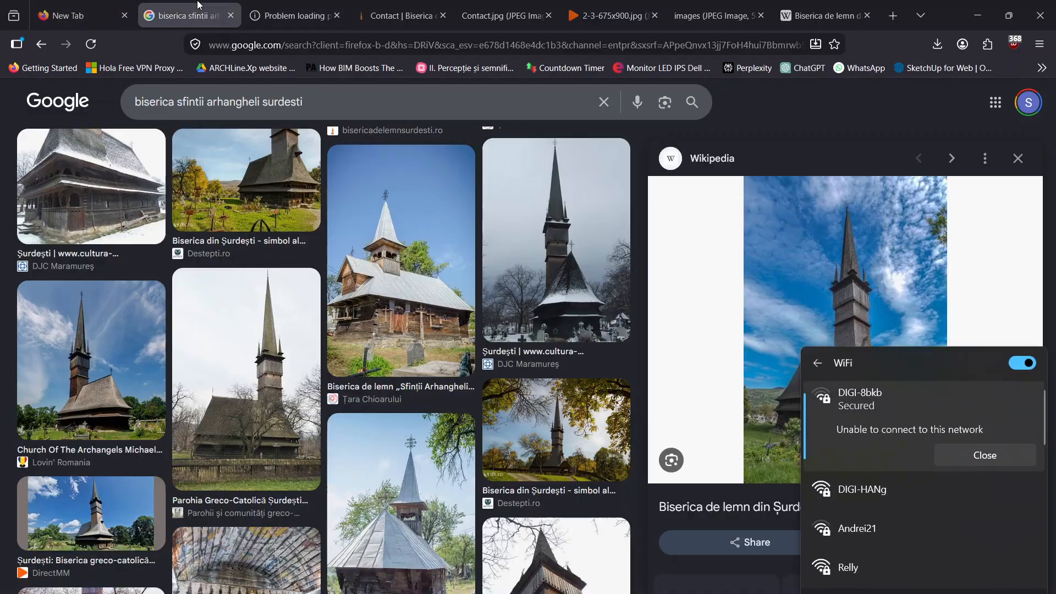
scroll(231, 312, "down", 5)
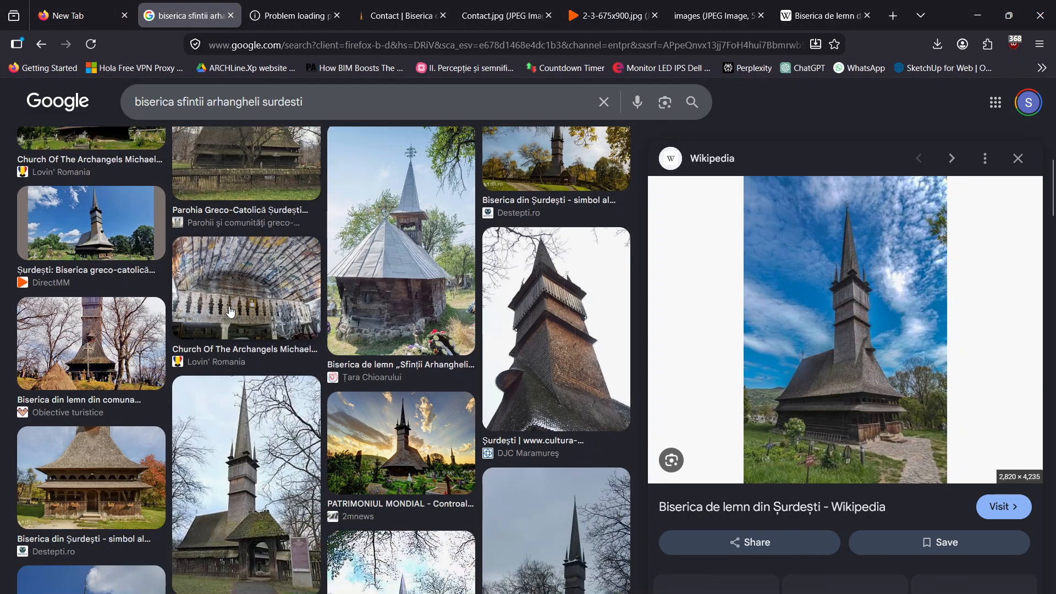
left_click(88, 342)
left_click(81, 484)
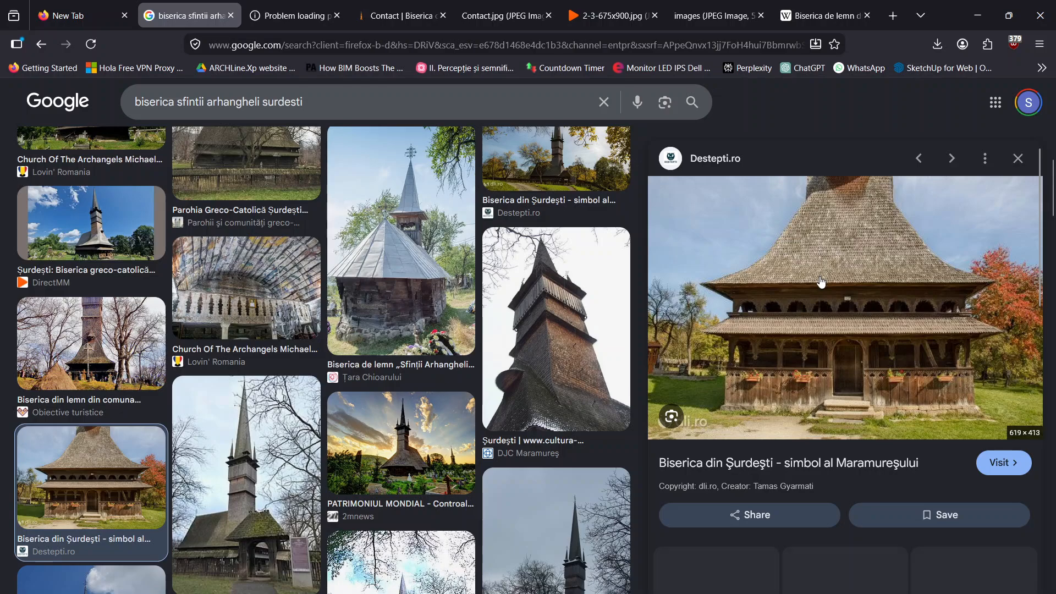
scroll(821, 282, "down", 1)
scroll(821, 282, "down", 2)
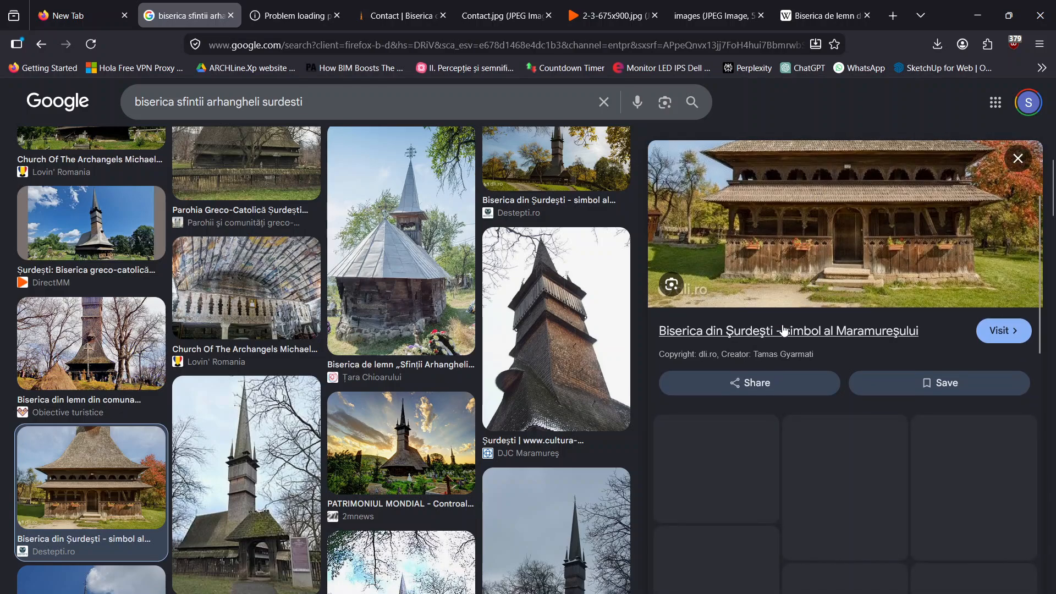
right_click(784, 328)
left_click(839, 290)
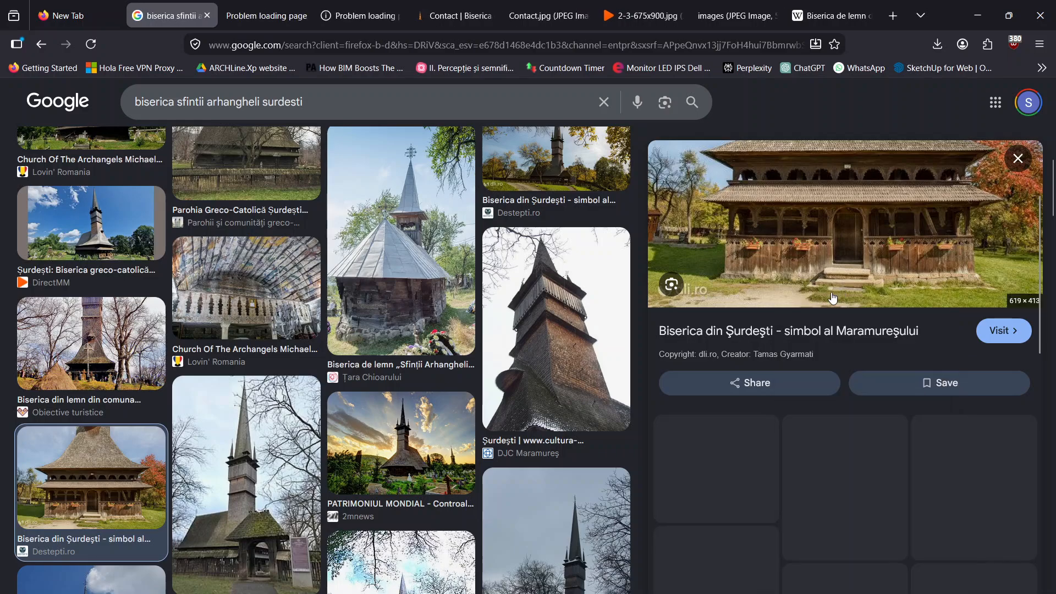
Browse further photos of the Surdesti church, including the Romanian Monasteries one, and re-examine the Destepti.ro porch photo
scroll(794, 282, "down", 2)
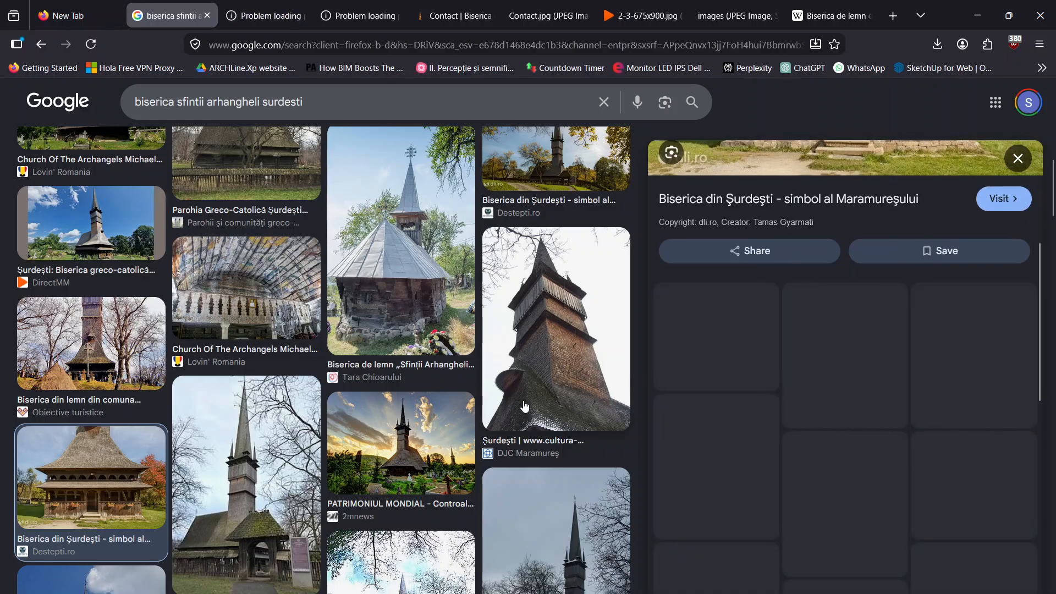
scroll(143, 462, "down", 3)
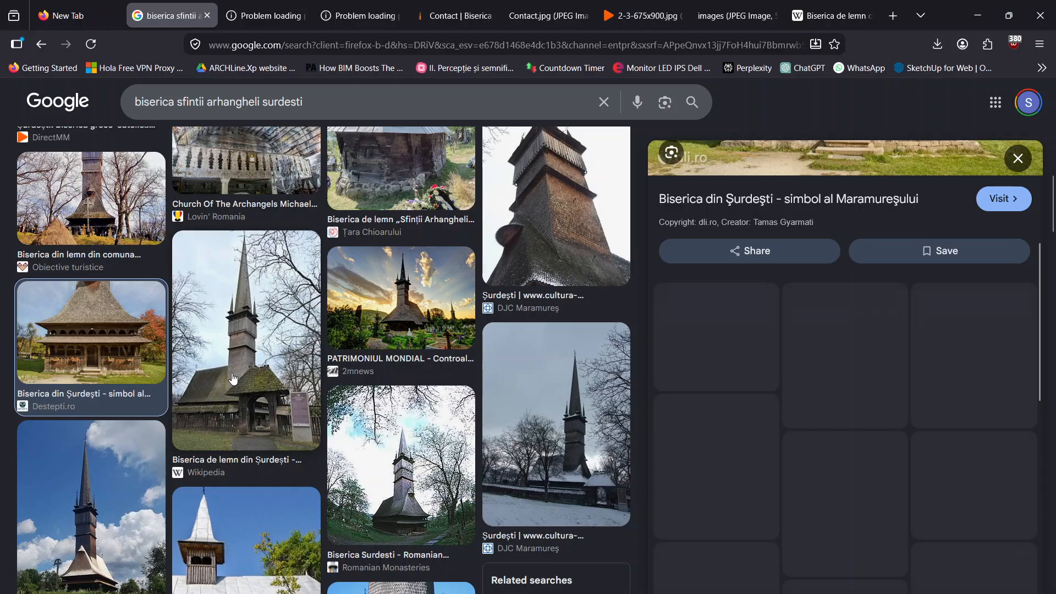
scroll(927, 275, "up", 3)
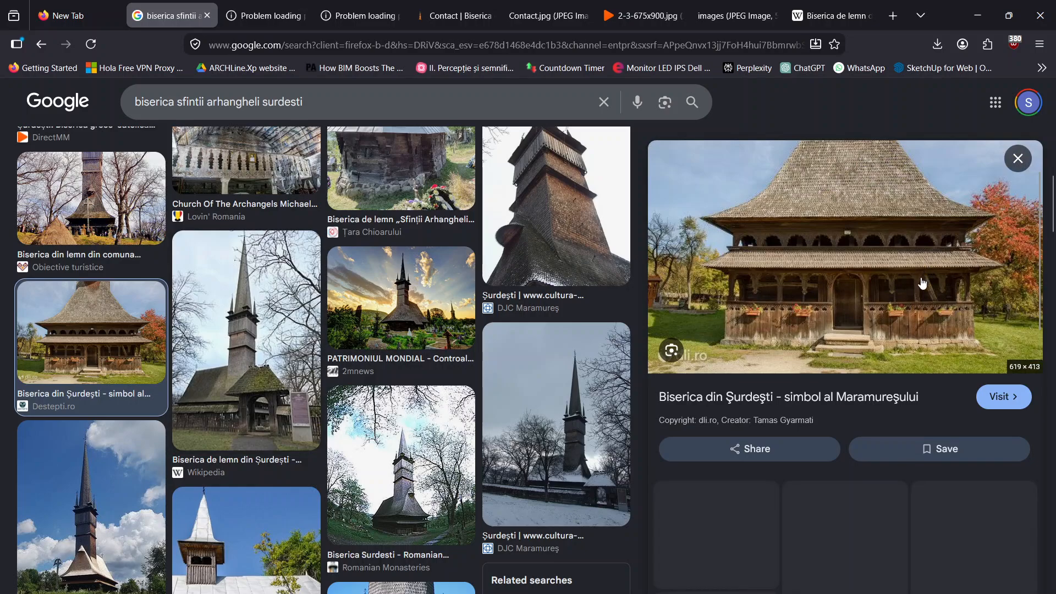
scroll(196, 359, "down", 10)
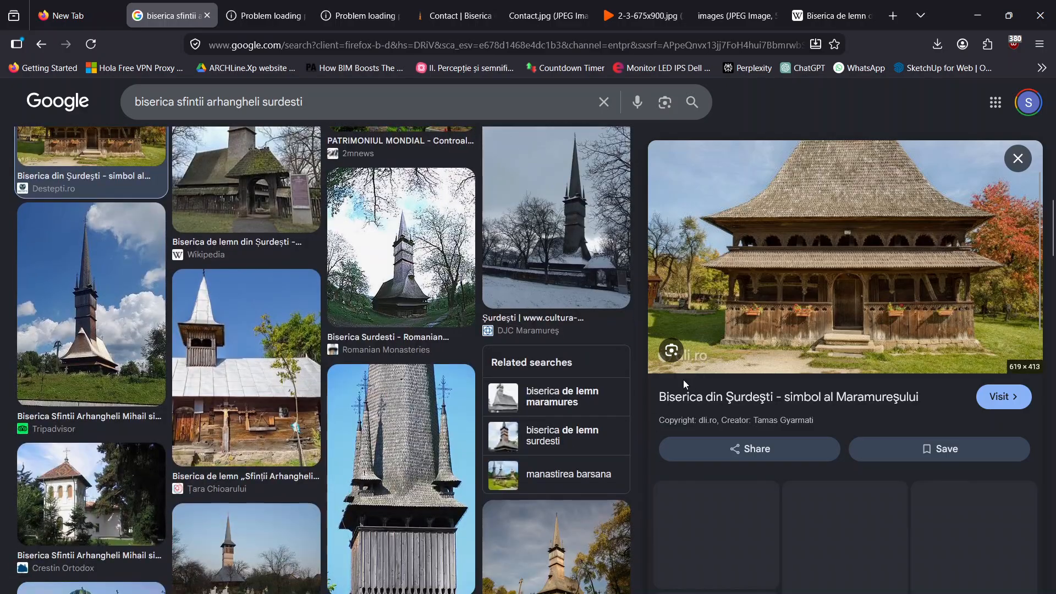
scroll(196, 359, "up", 6)
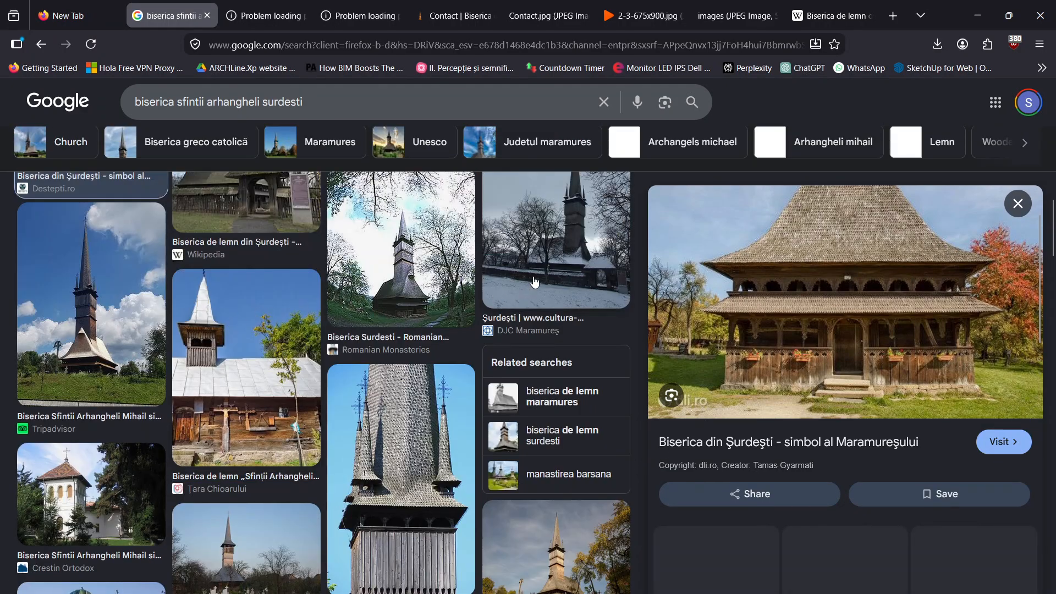
left_click(376, 268)
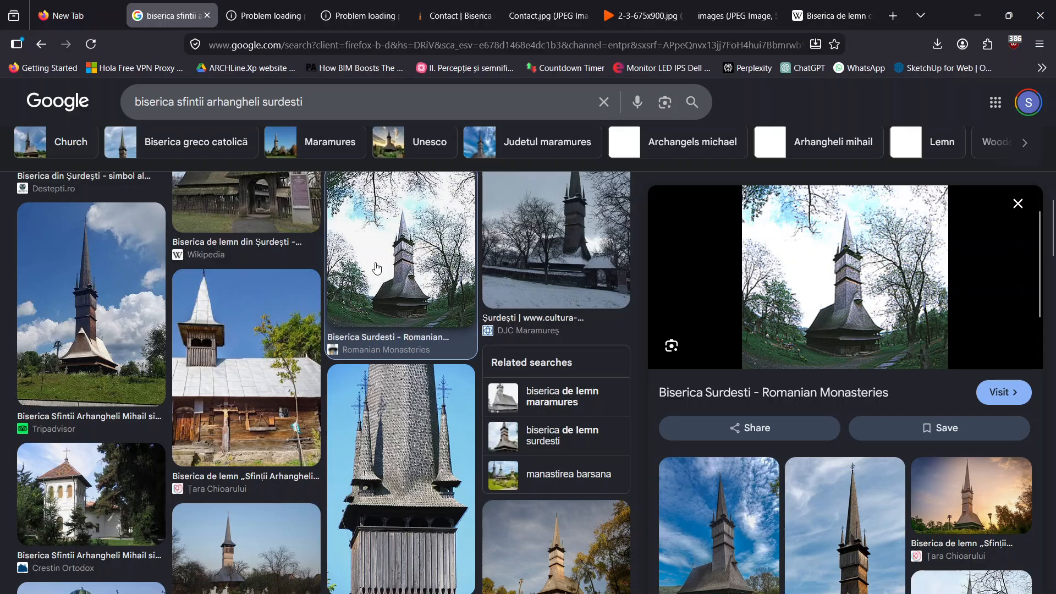
left_click(135, 308)
scroll(215, 284, "up", 4)
left_click(142, 326)
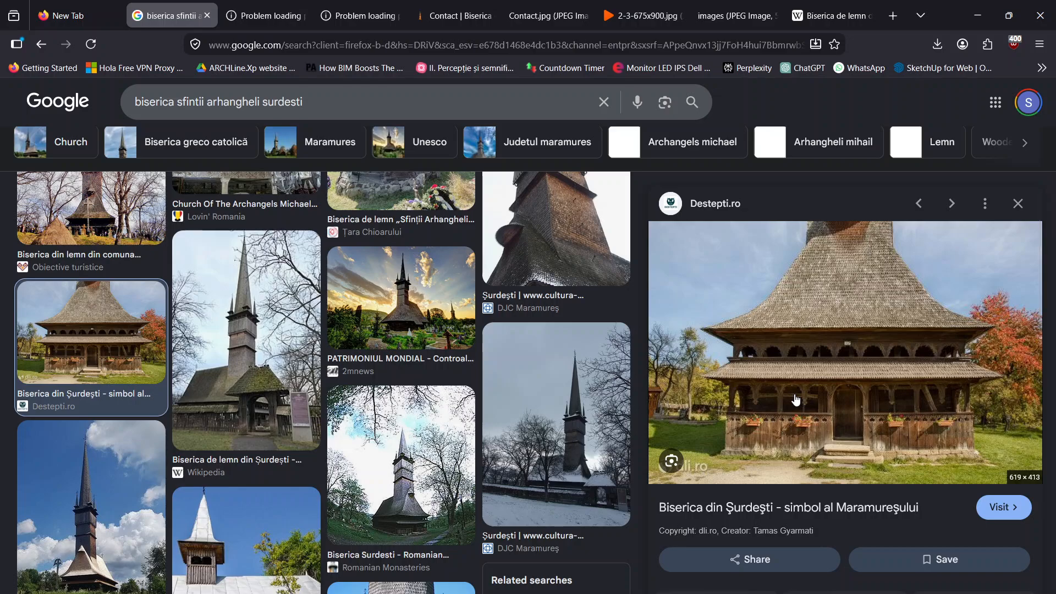
scroll(819, 374, "down", 7)
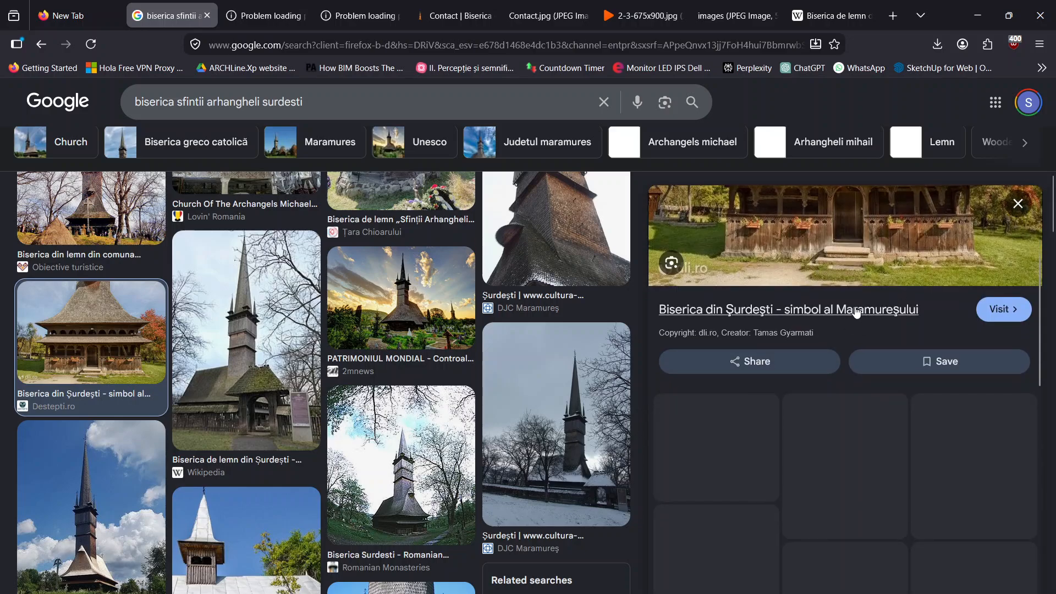
Retry the failed Destepti.ro page and connect the computer to the first available Wi-Fi network
left_click(267, 16)
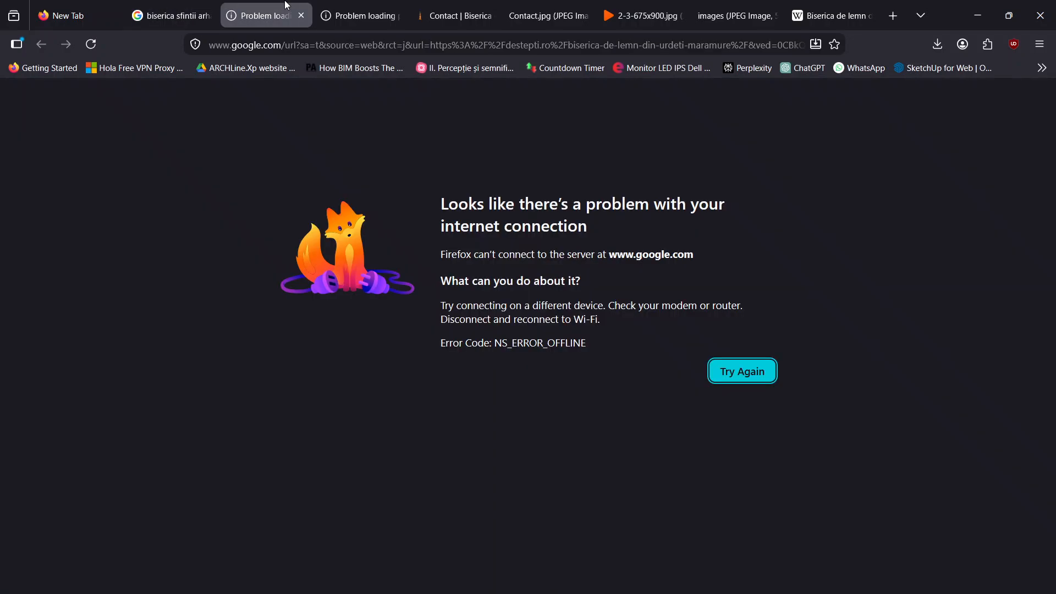
left_click(99, 51)
left_click(933, 593)
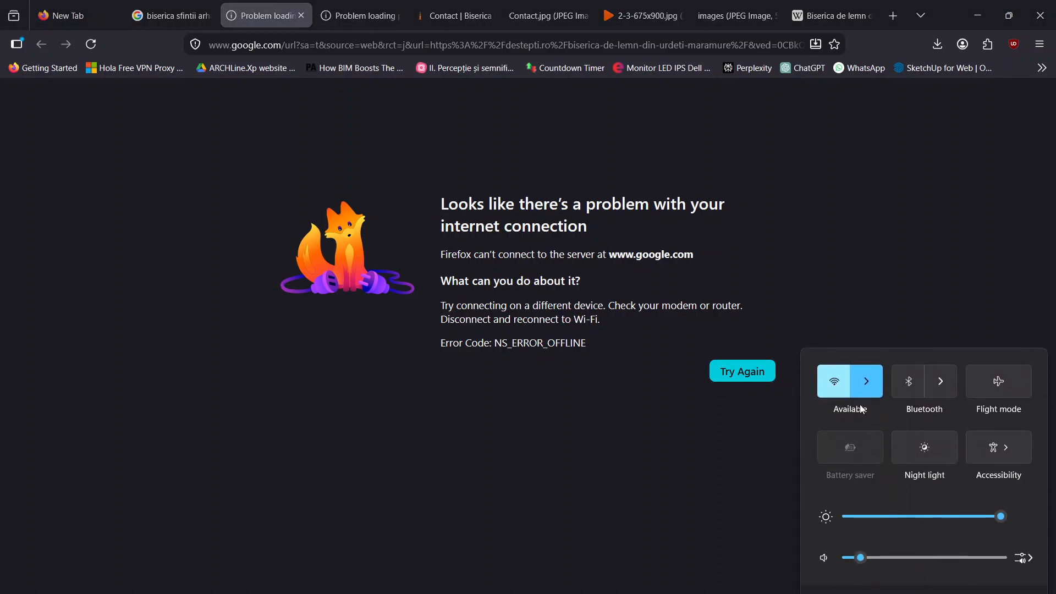
left_click(867, 382)
left_click(879, 401)
left_click(957, 458)
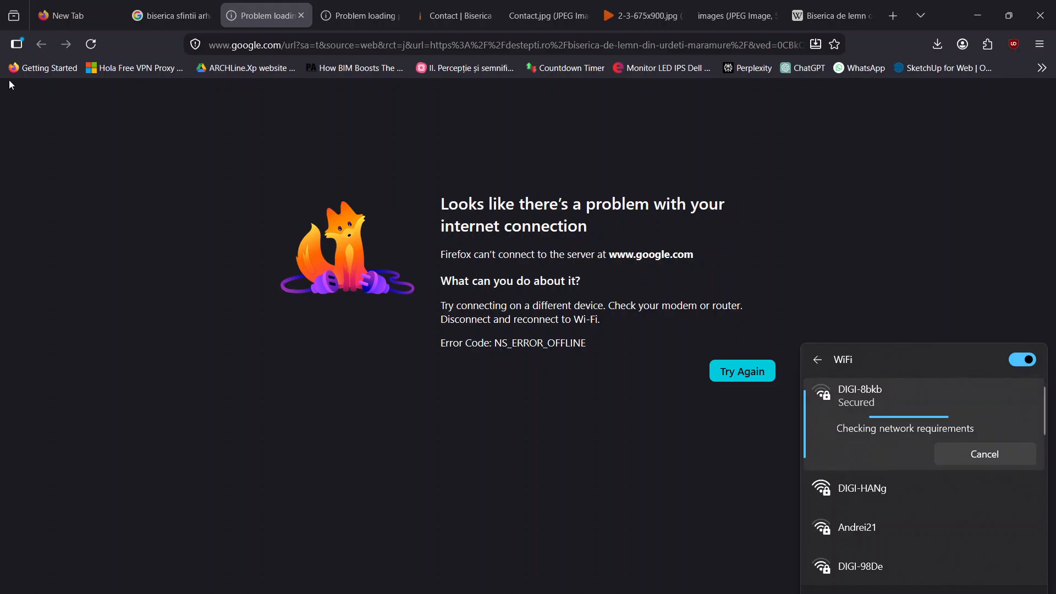
Reload the image results for the church and the Romanian Wikipedia article "Biserica de lemn din Șurdești"
left_click(179, 12)
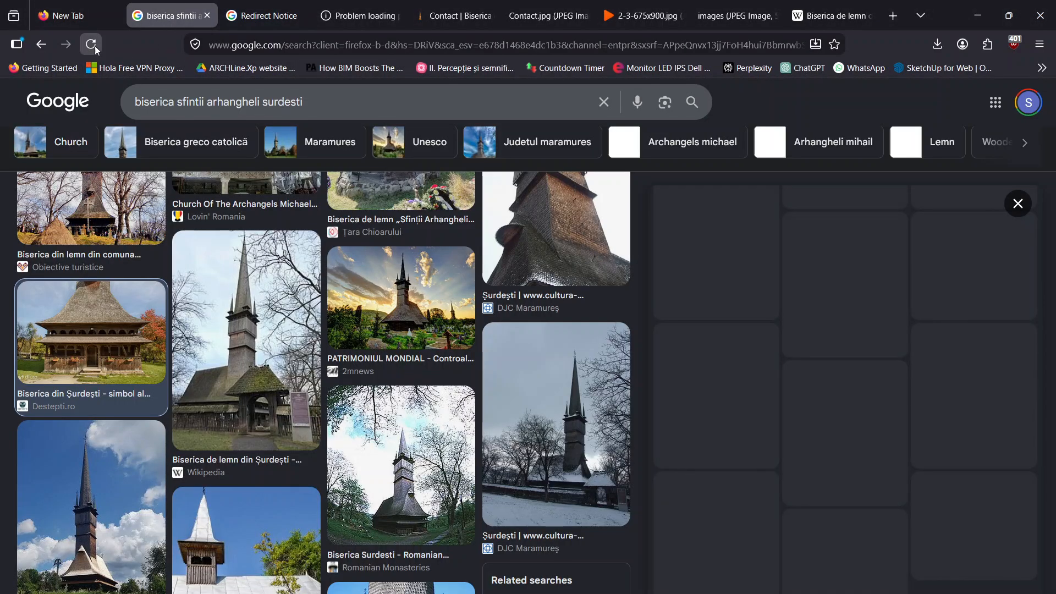
left_click(91, 44)
left_click(263, 16)
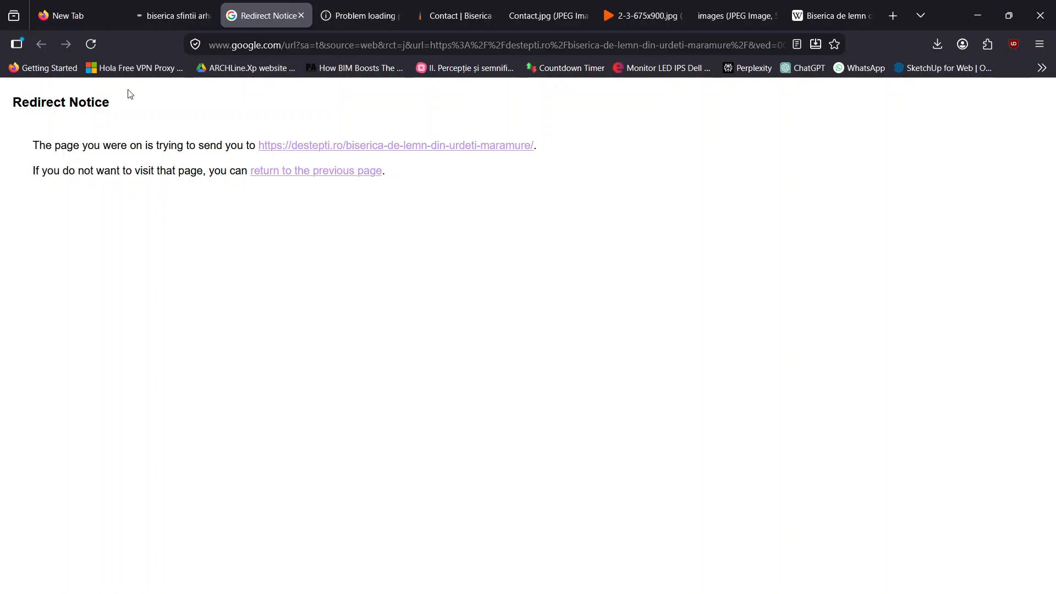
key("ctrl+Tab")
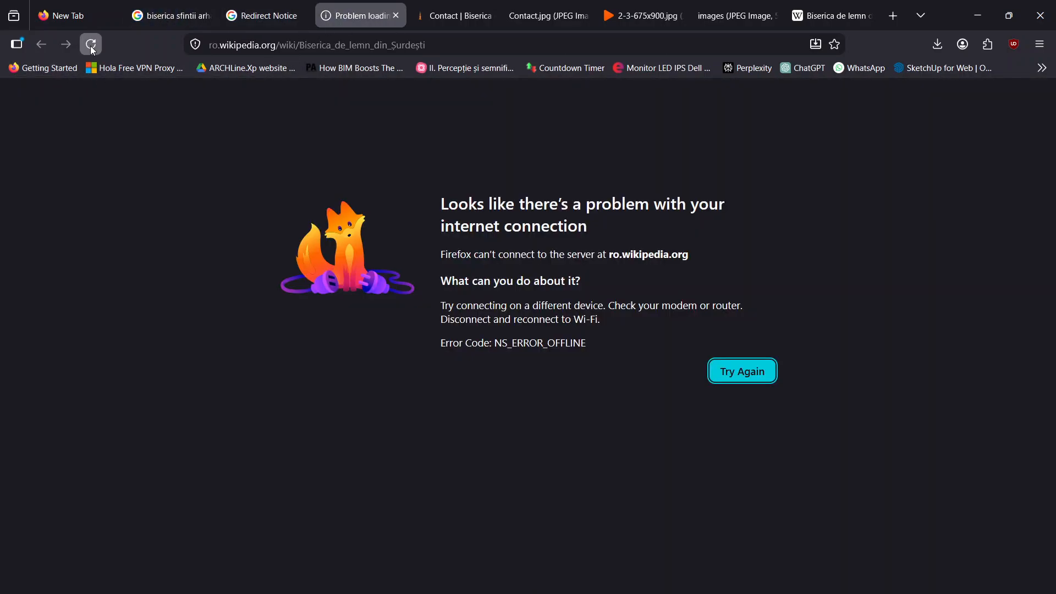
left_click(92, 44)
left_click(455, 15)
left_click(347, 11)
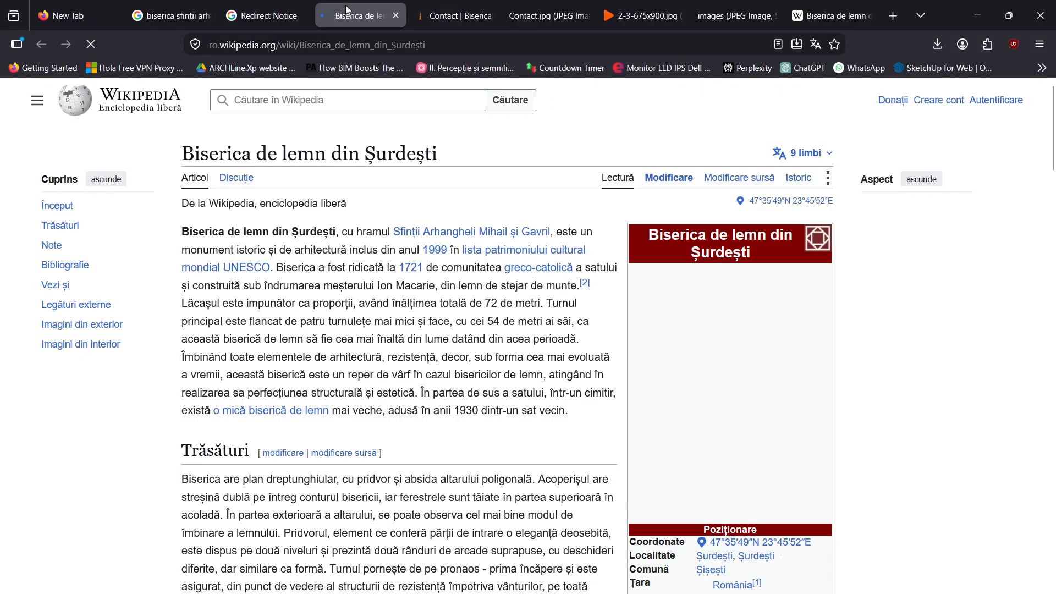
Find the 1993 photo of the entrance porch gallery in the Wikipedia article and open its original full-size file
scroll(670, 270, "down", 5)
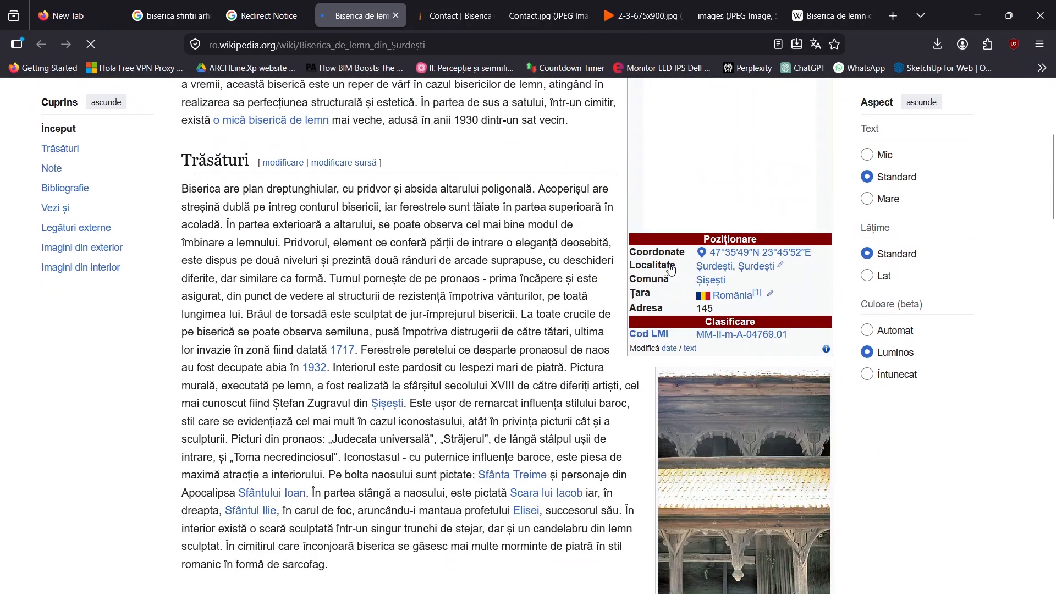
scroll(695, 306, "down", 3)
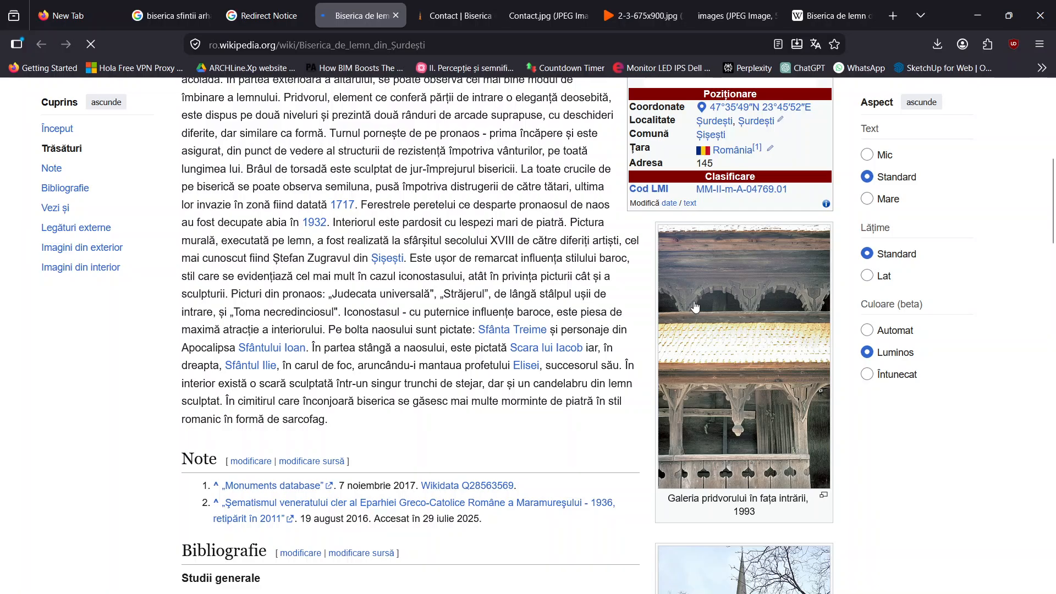
scroll(695, 306, "down", 6)
scroll(695, 304, "down", 5)
scroll(695, 303, "up", 8)
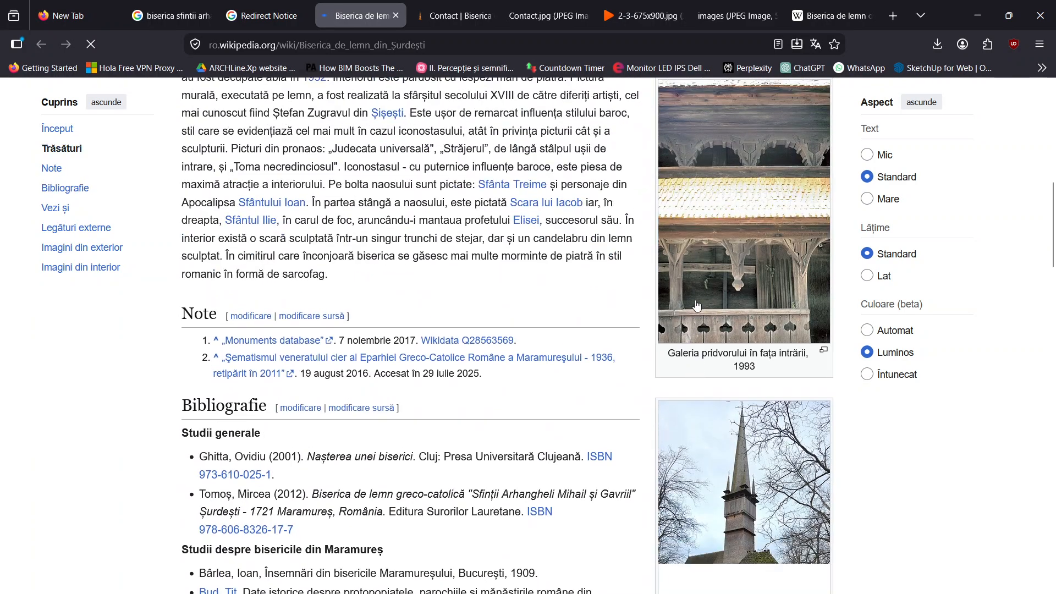
left_click(699, 292)
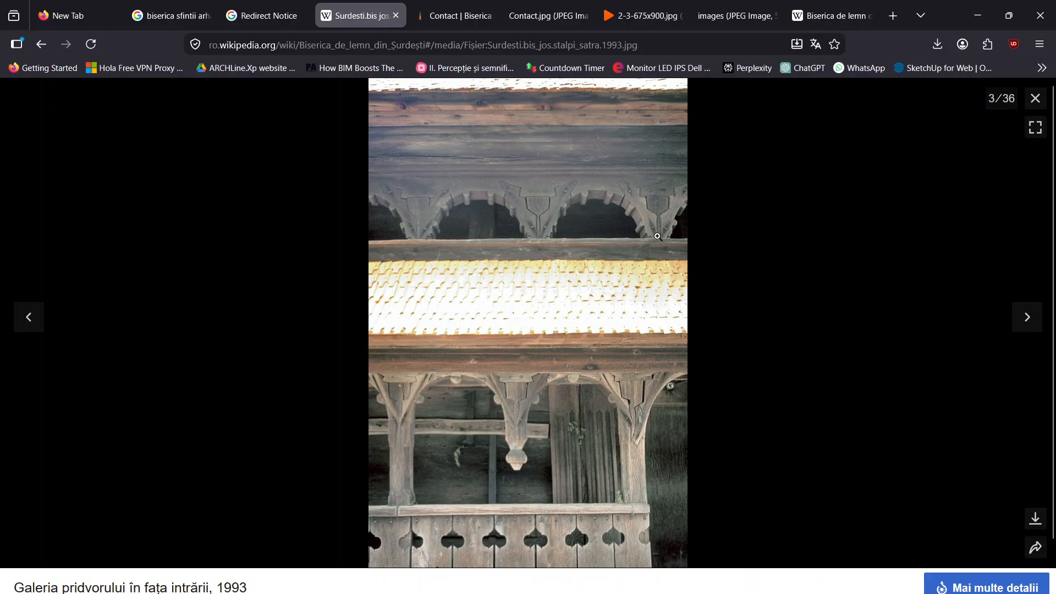
left_click(549, 222)
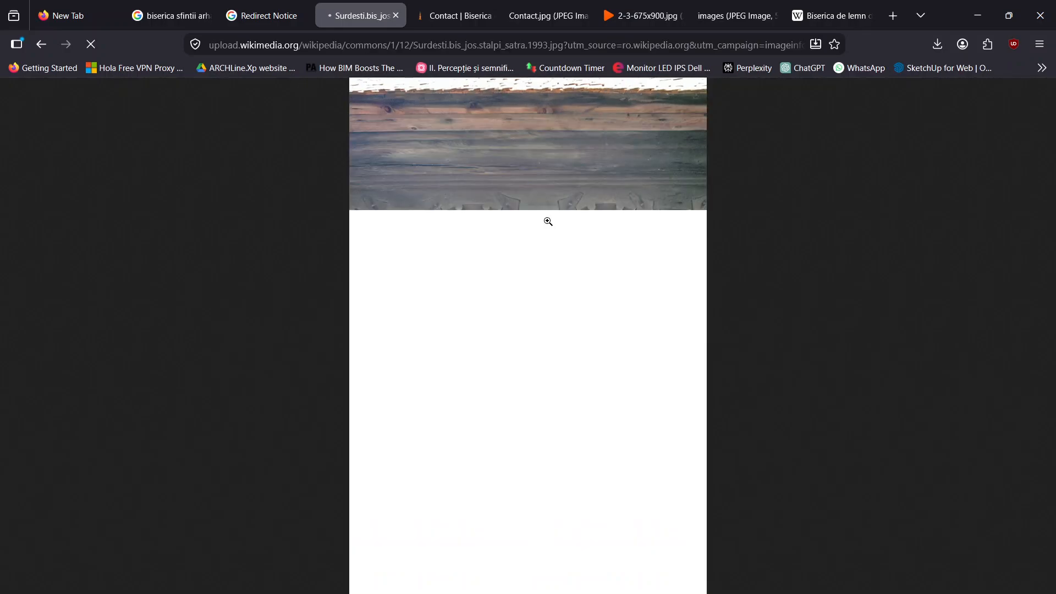
Examine the upper gallery's carved arches and brackets in the porch photo, enlarged to 300%
scroll(554, 227, "up", 2, "ctrl")
scroll(556, 228, "up", 5, "ctrl")
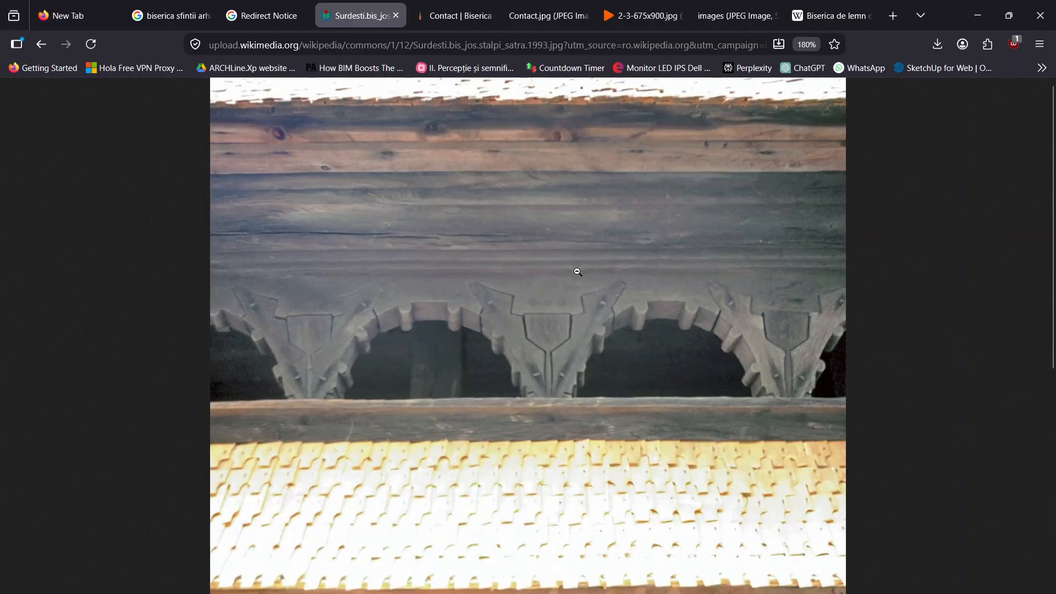
scroll(590, 265, "up", 1)
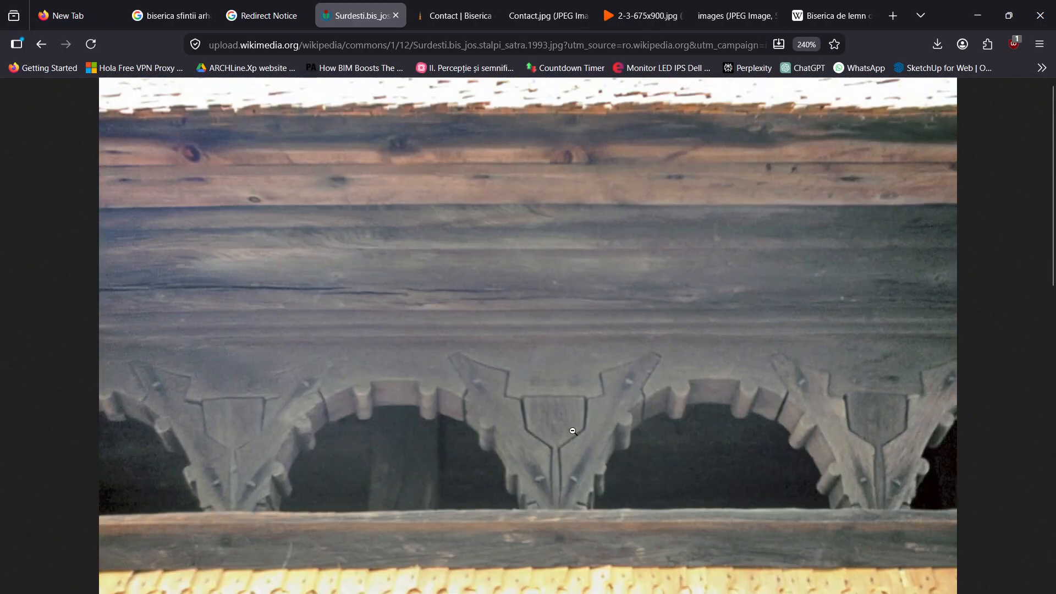
scroll(573, 431, "up", 1, "ctrl")
scroll(581, 408, "down", 8)
scroll(576, 380, "up", 8)
scroll(571, 353, "down", 4)
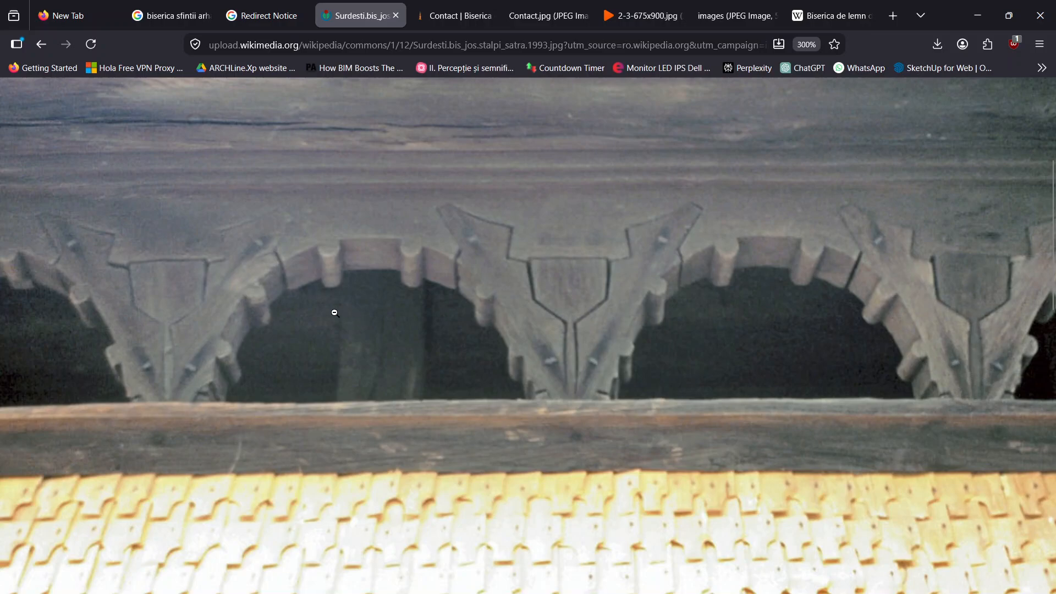
Examine the lower porch's posts, braces, hanging pendant and cut-out railing boards, comparing them with the upper arcade
scroll(591, 220, "down", 10)
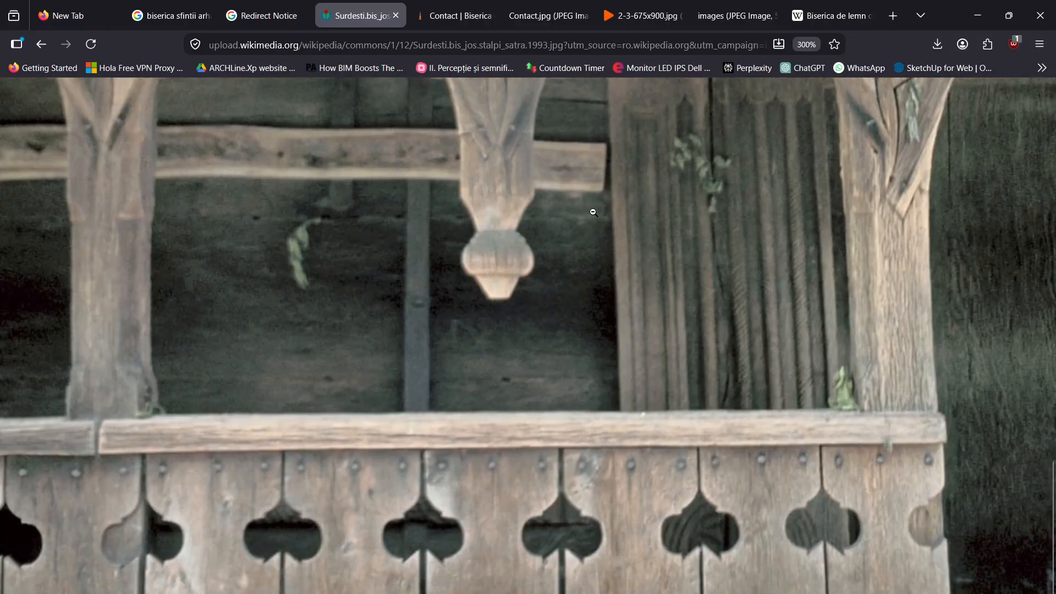
scroll(592, 213, "up", 3)
scroll(833, 203, "down", 4)
scroll(879, 224, "up", 4)
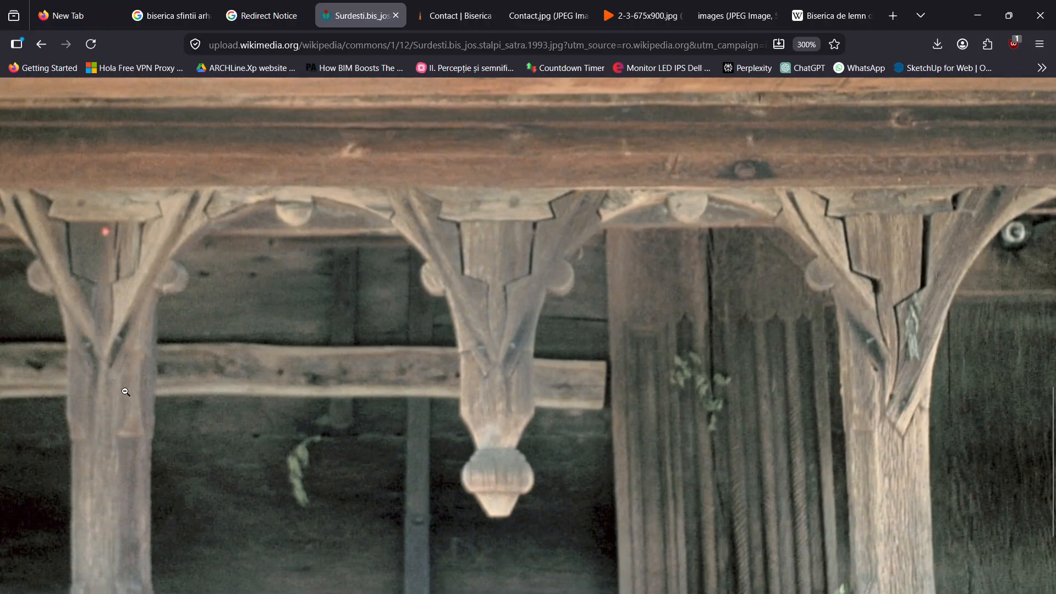
scroll(124, 364, "down", 3)
scroll(129, 352, "up", 3)
scroll(688, 298, "down", 3)
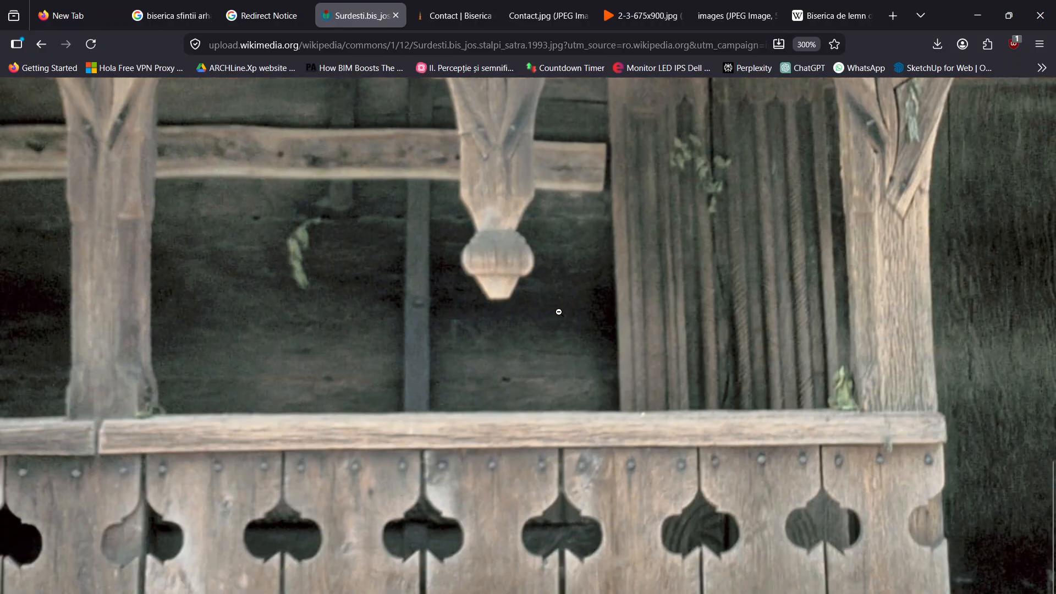
scroll(559, 311, "up", 10)
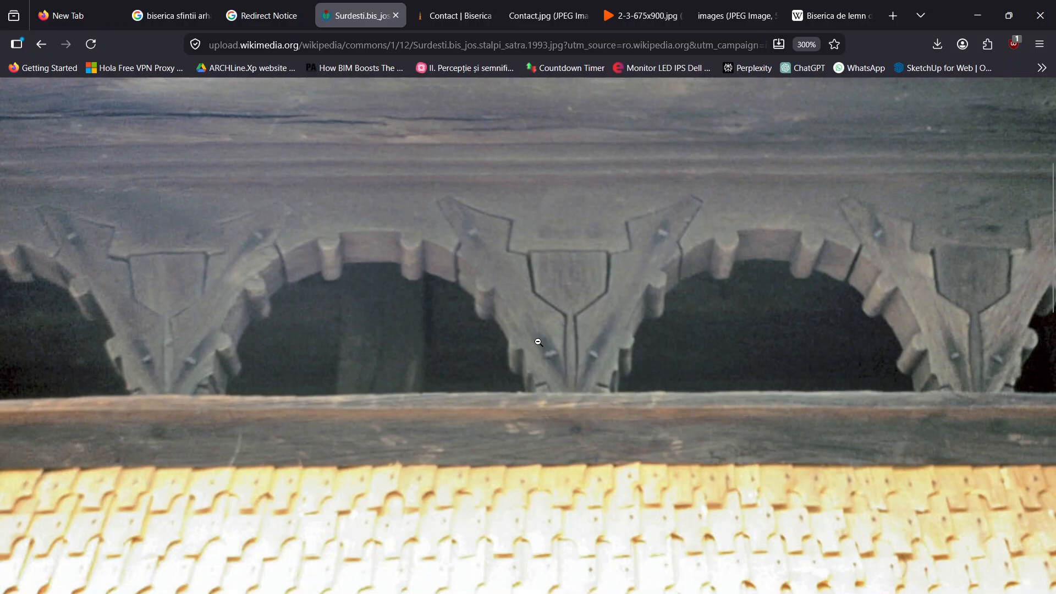
Return the porch photo to default zoom, review both gallery levels and fit the whole picture in the window
scroll(551, 293, "up", 5)
key("ctrl+0")
scroll(555, 292, "up", 5)
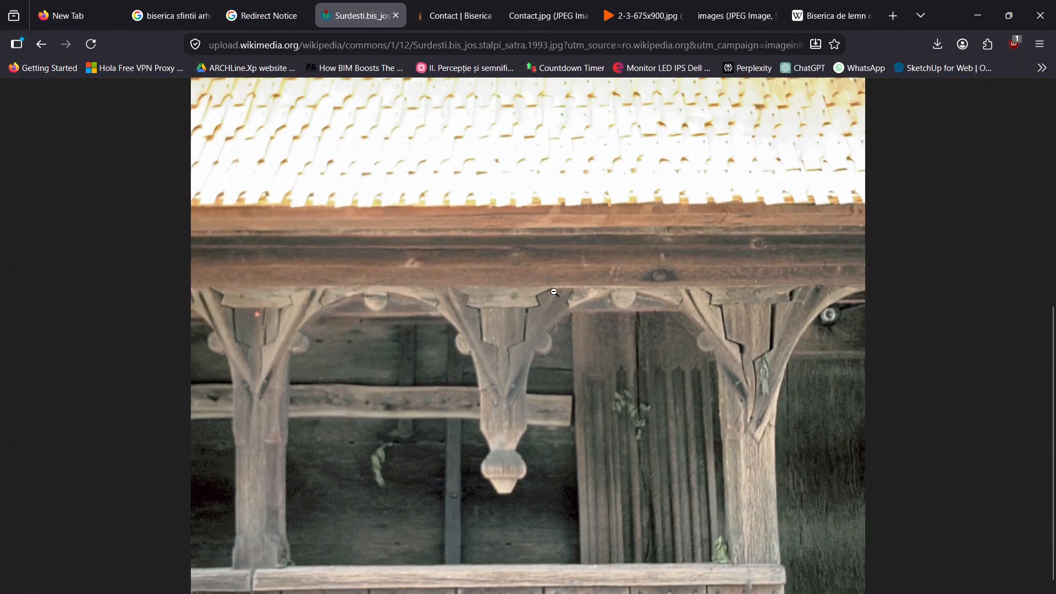
scroll(559, 277, "up", 3)
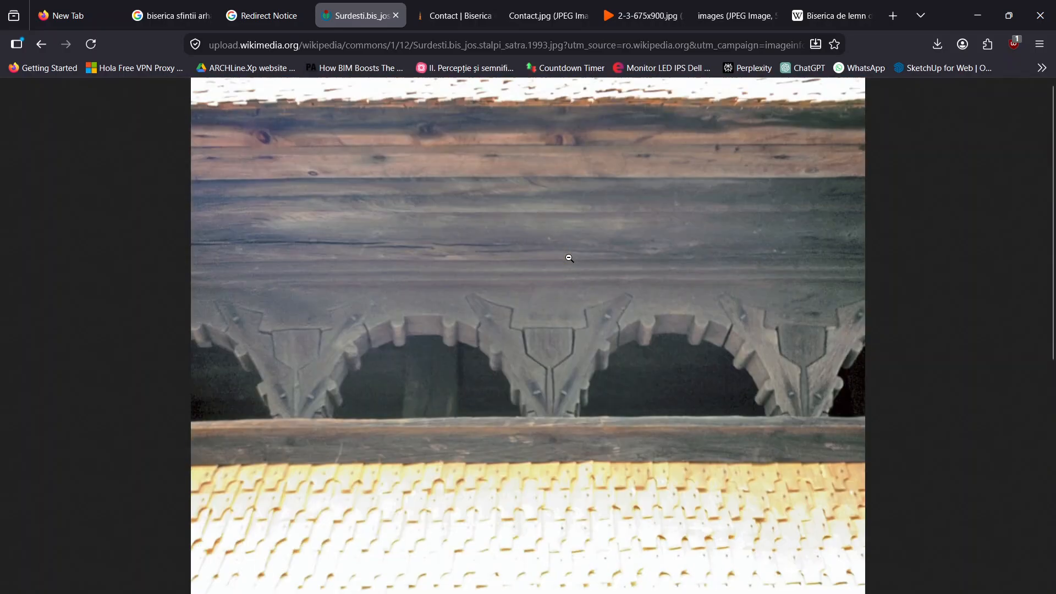
scroll(398, 242, "down", 4)
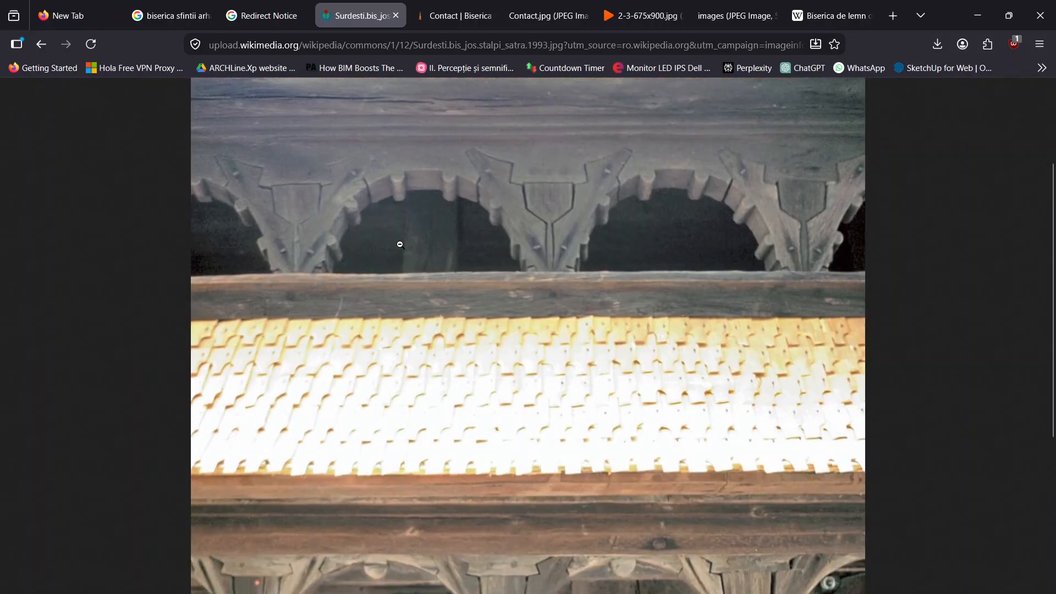
scroll(522, 256, "down", 9)
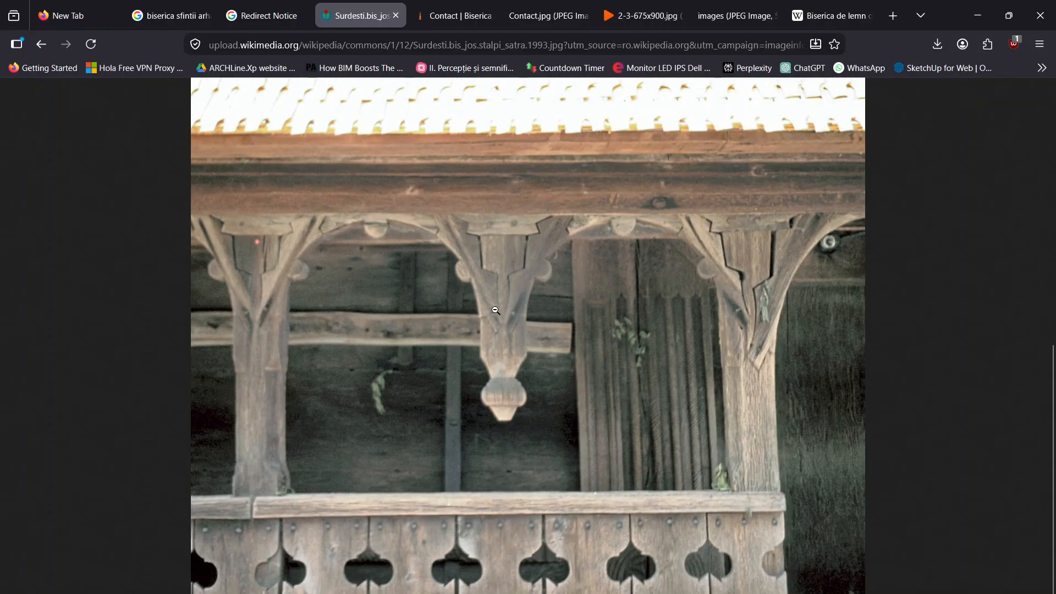
left_click(604, 365)
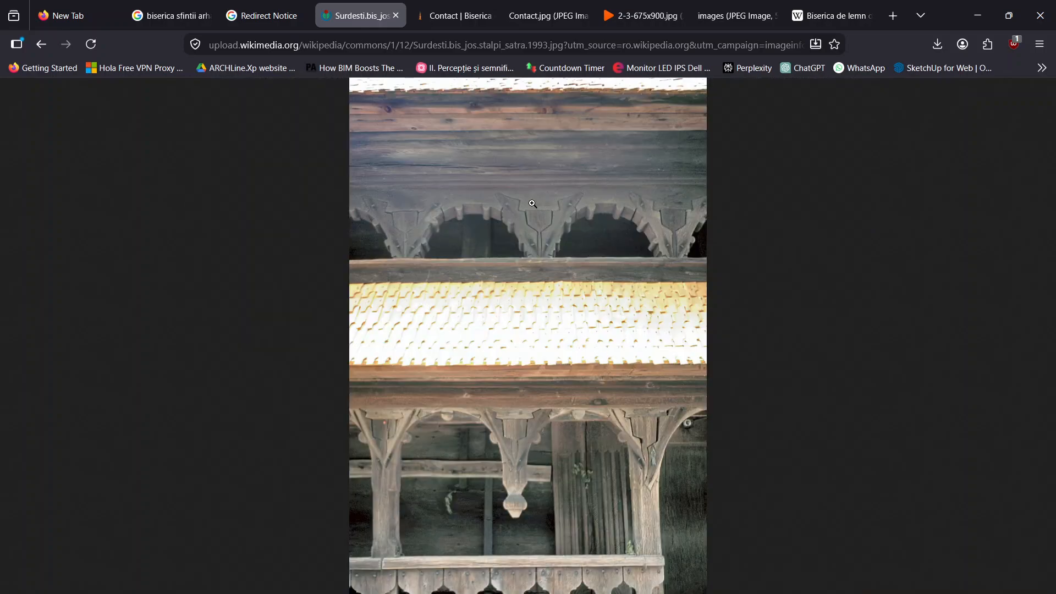
Follow the redirect notice to the Destepti.ro article about the Șurdești church and dismiss the page translation offer
left_click(278, 21)
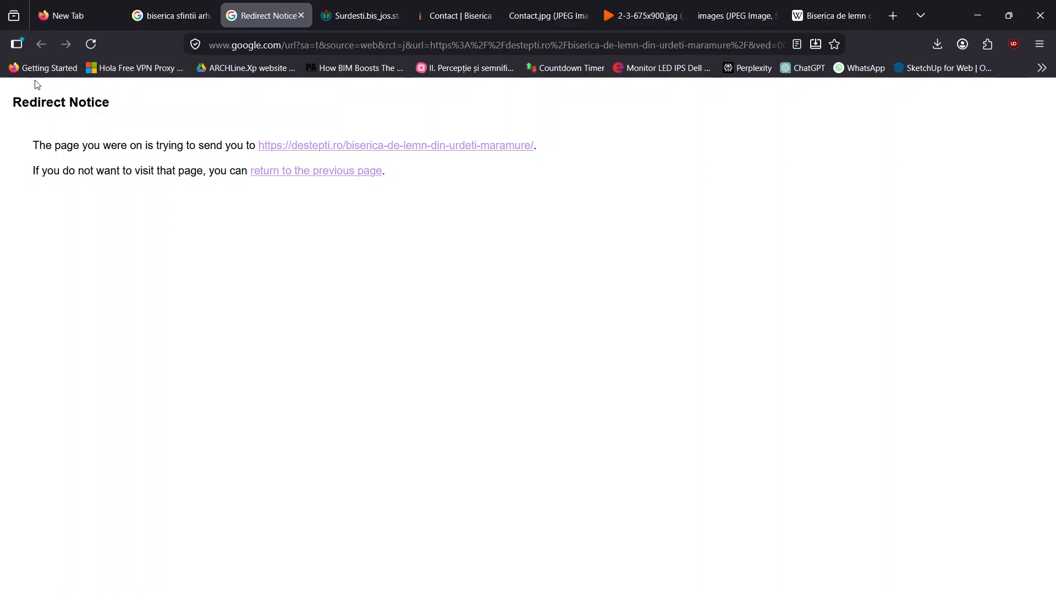
left_click(183, 7)
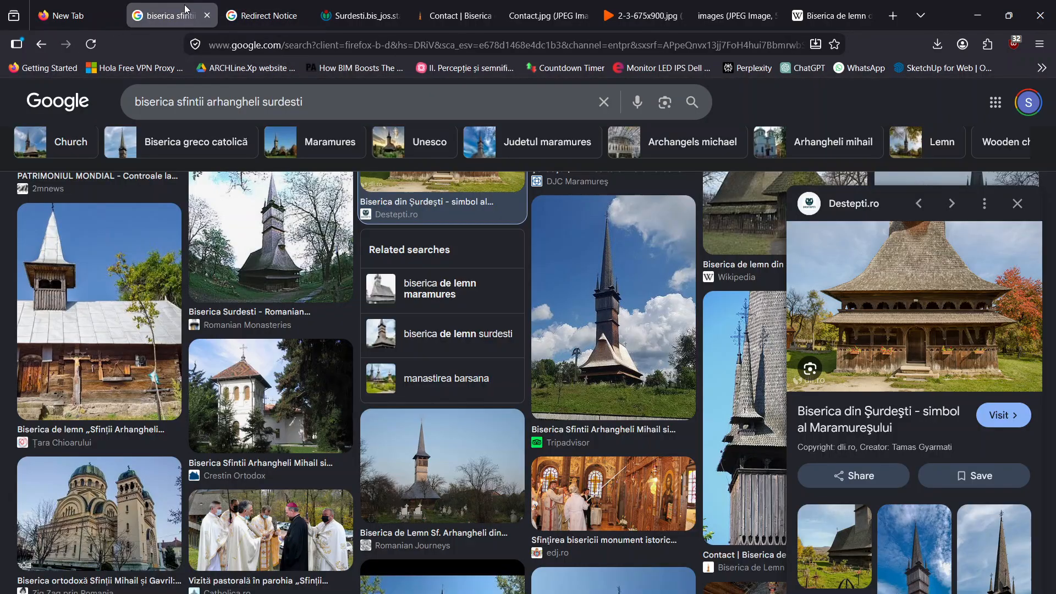
left_click(281, 5)
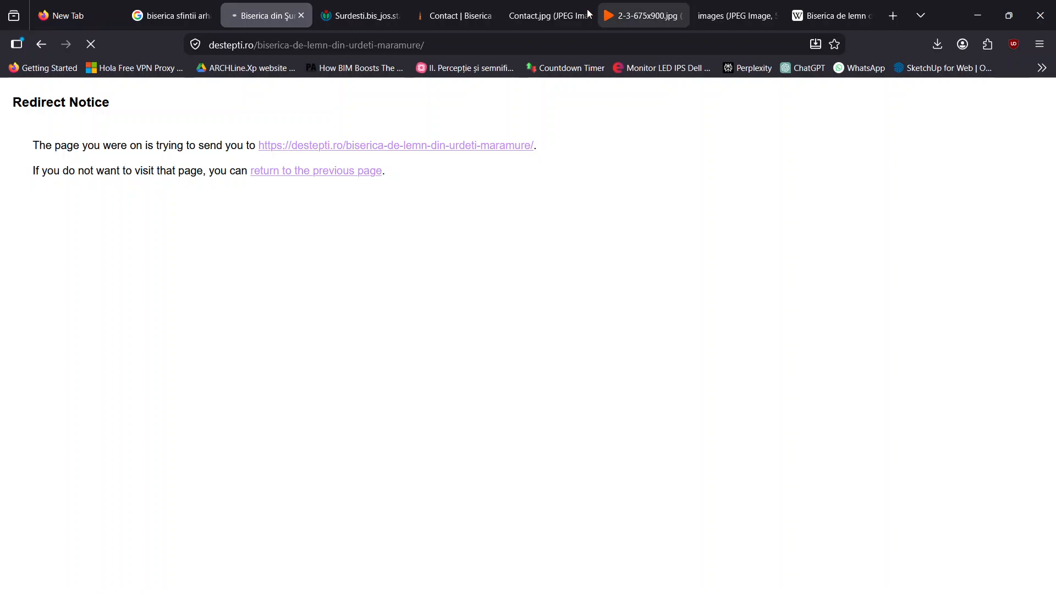
scroll(530, 356, "down", 3)
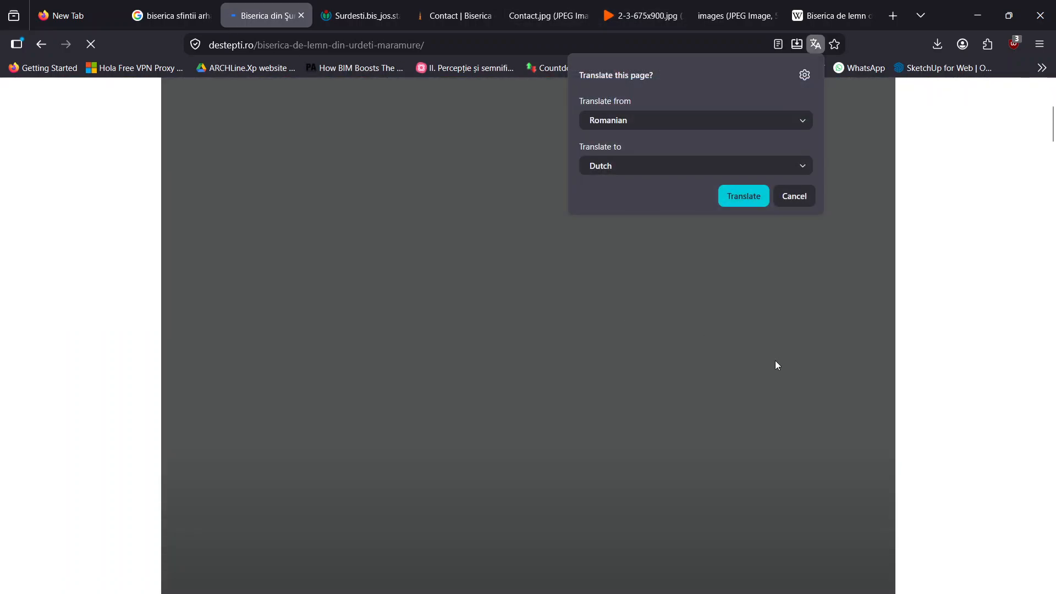
scroll(774, 362, "up", 3)
left_click(941, 330)
Look through the Destepti.ro article's church photos from the tower to the front porch and close the related-articles pop-up
scroll(657, 332, "down", 5)
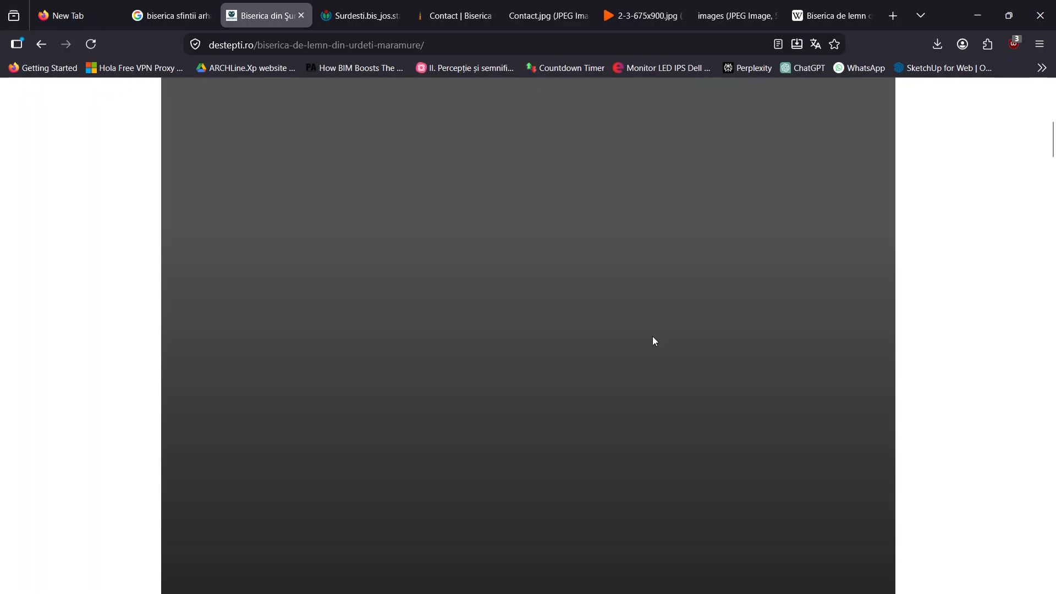
scroll(649, 337, "down", 5)
scroll(542, 379, "up", 5)
scroll(588, 308, "up", 3)
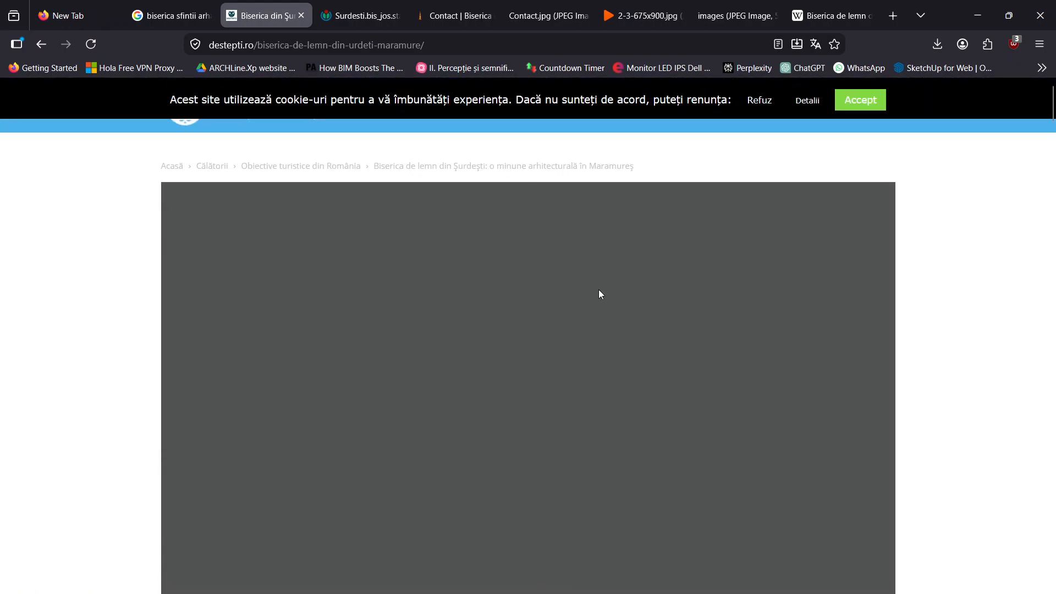
scroll(836, 225, "down", 5)
scroll(319, 352, "down", 8)
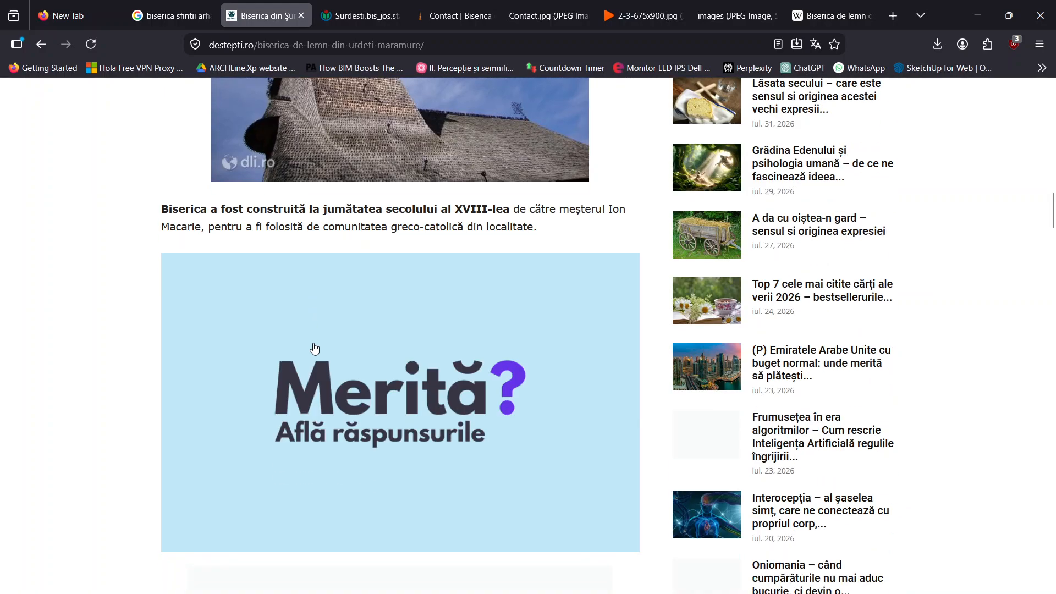
scroll(369, 284, "up", 4)
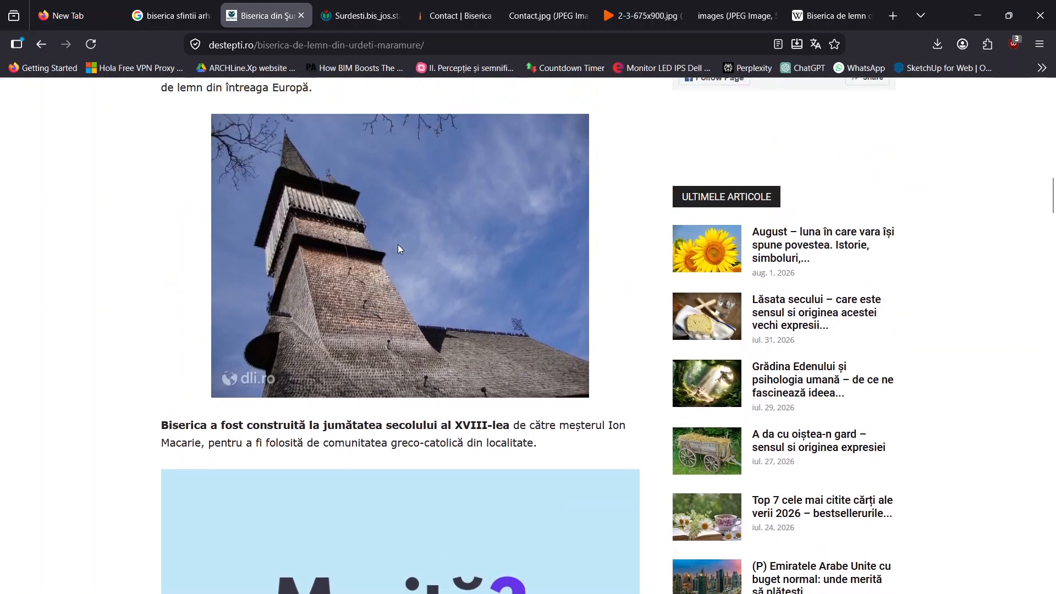
scroll(396, 255, "down", 10)
scroll(393, 273, "down", 7)
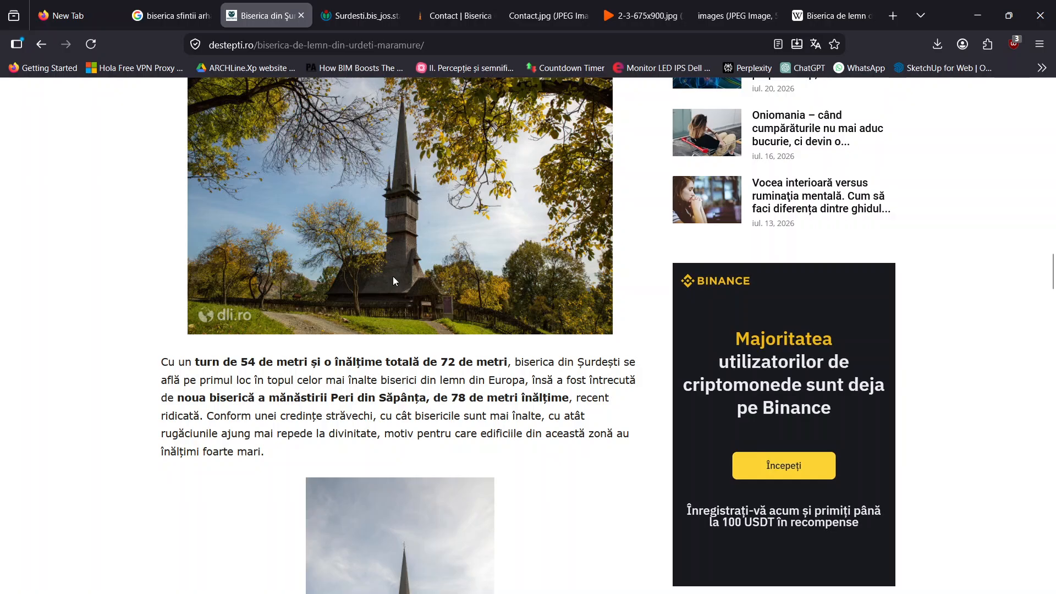
scroll(393, 276, "down", 7)
scroll(397, 271, "down", 14)
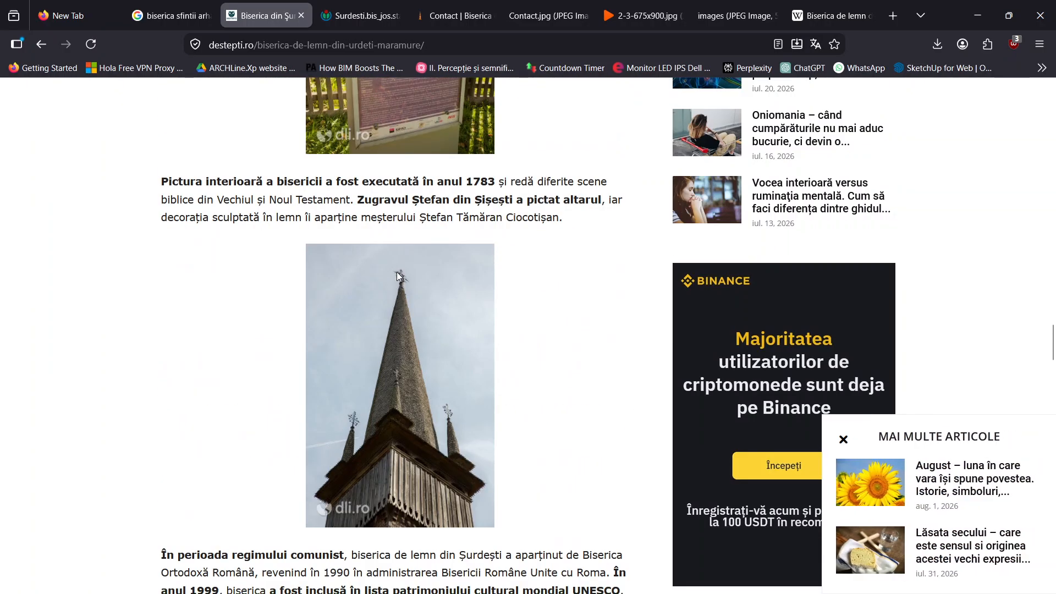
left_click(843, 439)
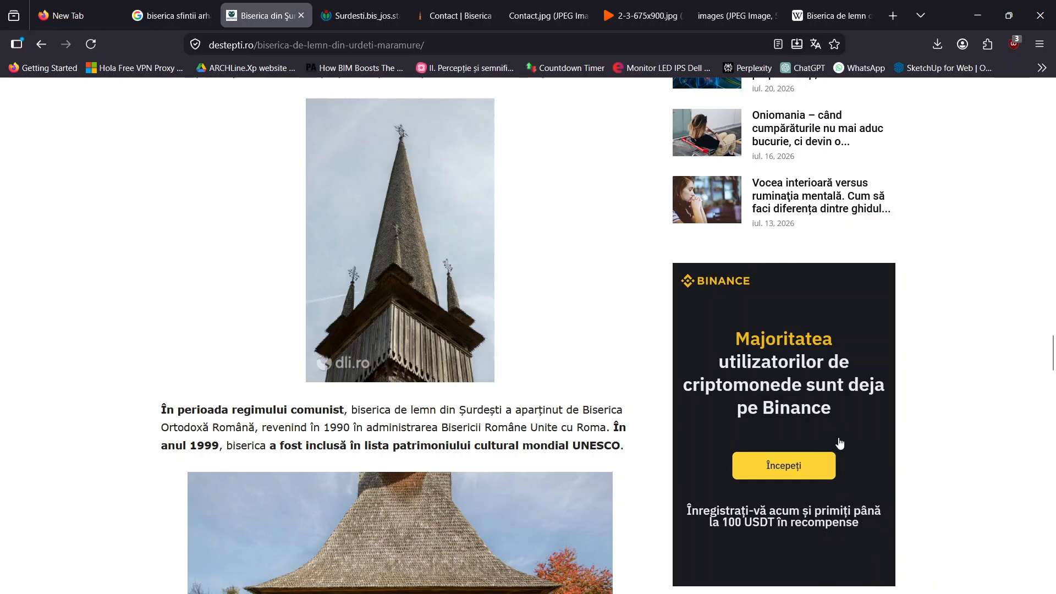
Find the front view photo of the whole church porch in the article and save it as a JPEG in Downloads
scroll(432, 331, "down", 5)
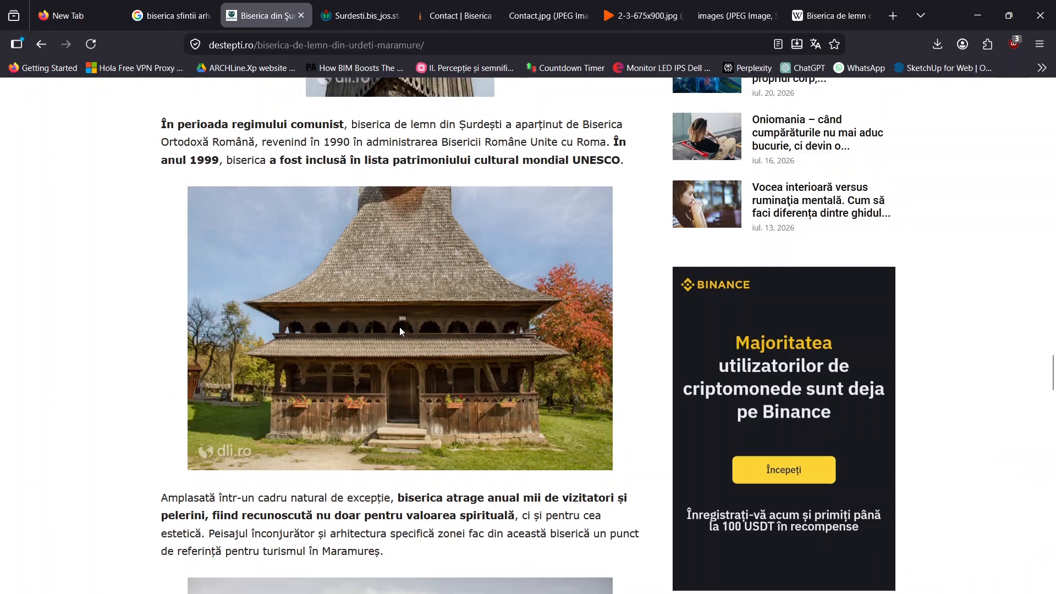
scroll(399, 327, "up", 15)
scroll(402, 322, "down", 15)
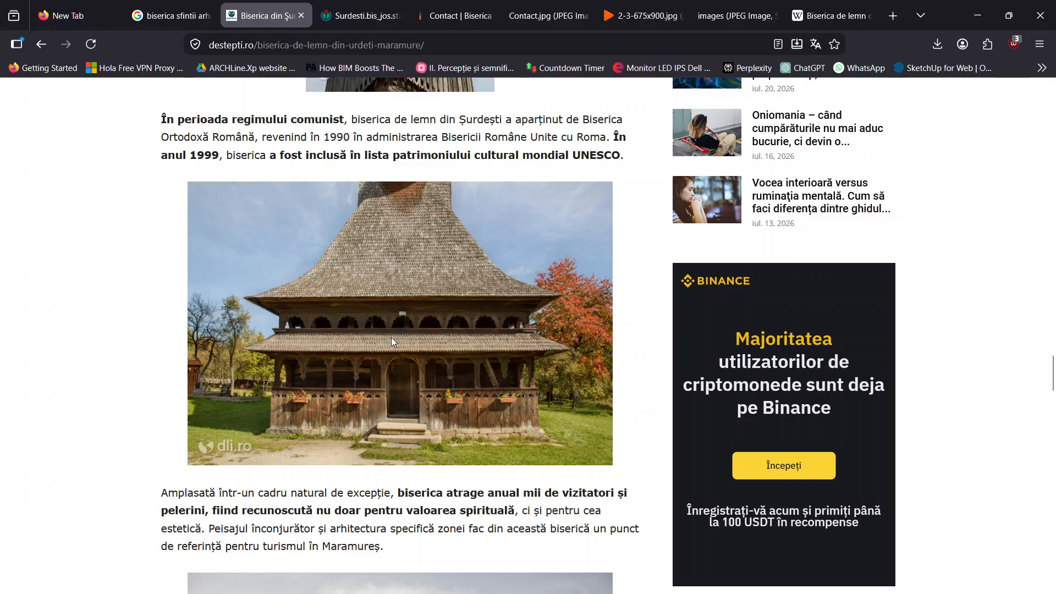
right_click(392, 338)
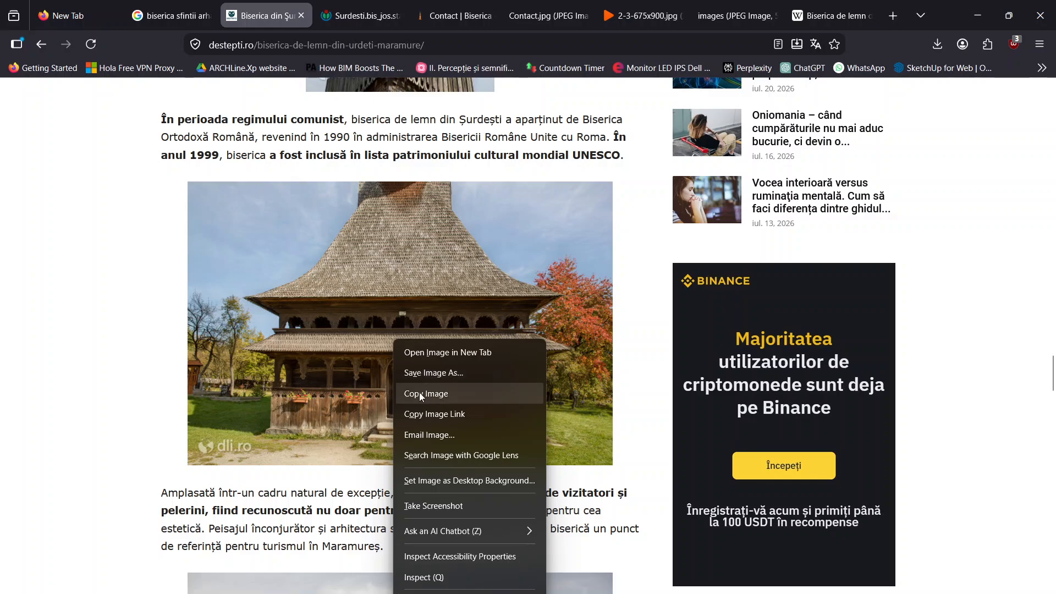
mouse_move(422, 529)
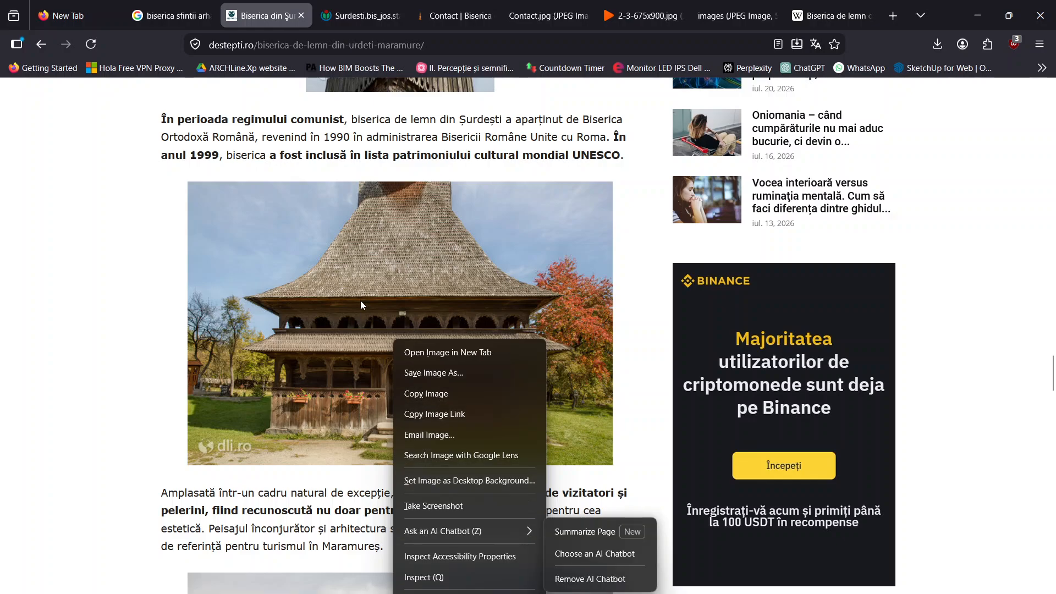
right_click(361, 265)
left_click(388, 298)
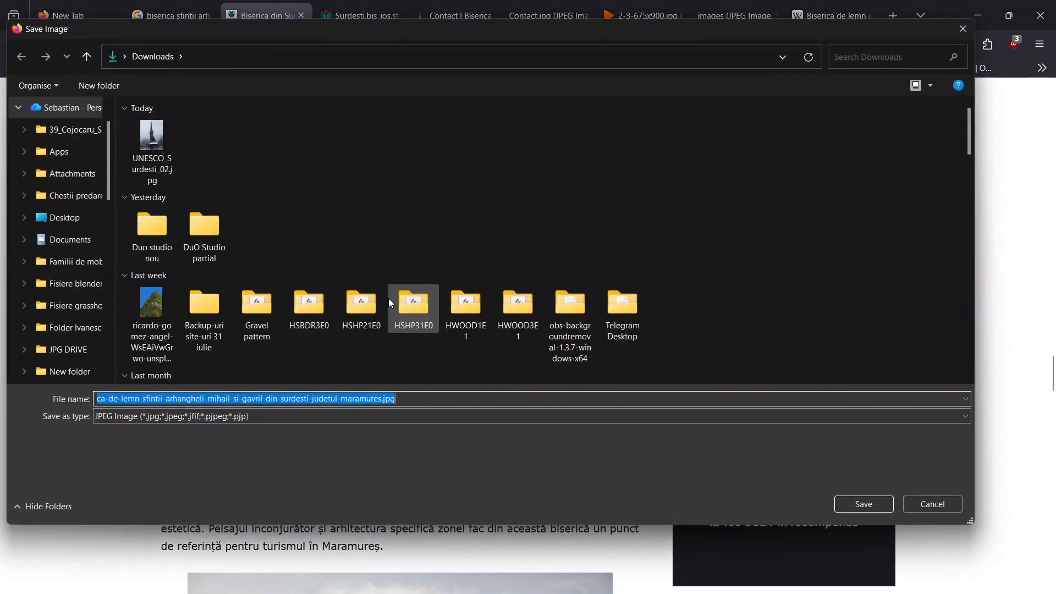
left_click(863, 504)
Switch to Revit and import intrare-in-biserica-de-lemn-sfintii-arhangheli-mihail-si-gavril-din-surdesti-judetul-maramures.jpg from Downloads into the South elevation
key("alt+Tab")
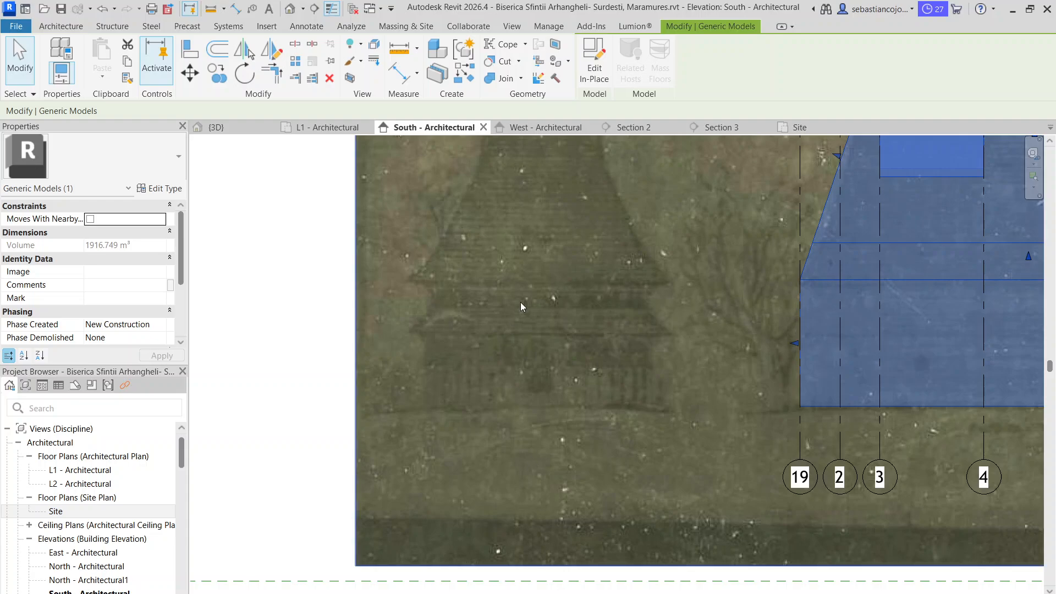
scroll(521, 302, "down", 2)
middle_click_drag(586, 278, 528, 354)
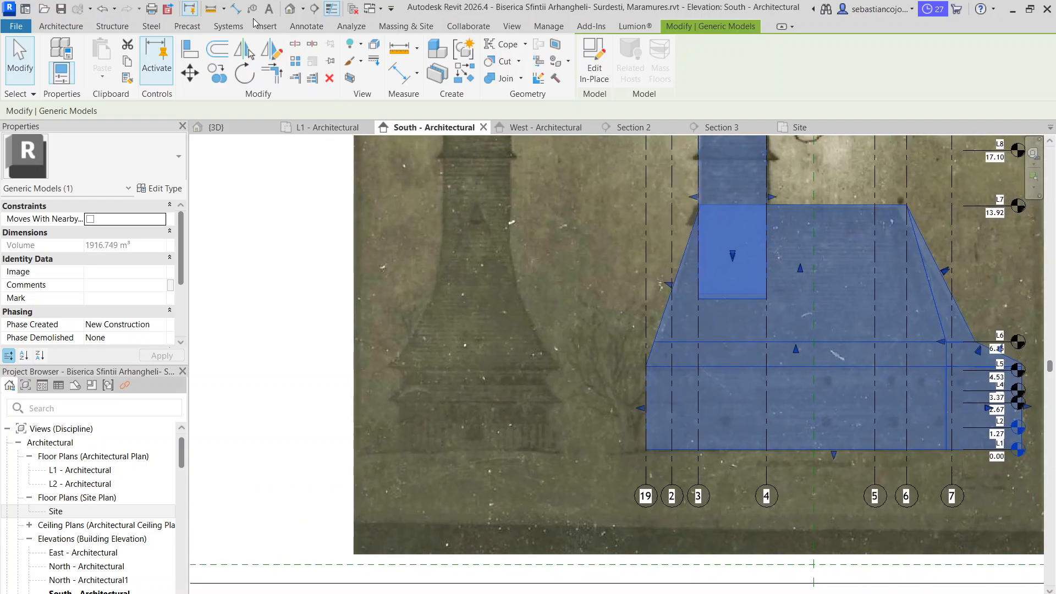
left_click(255, 23)
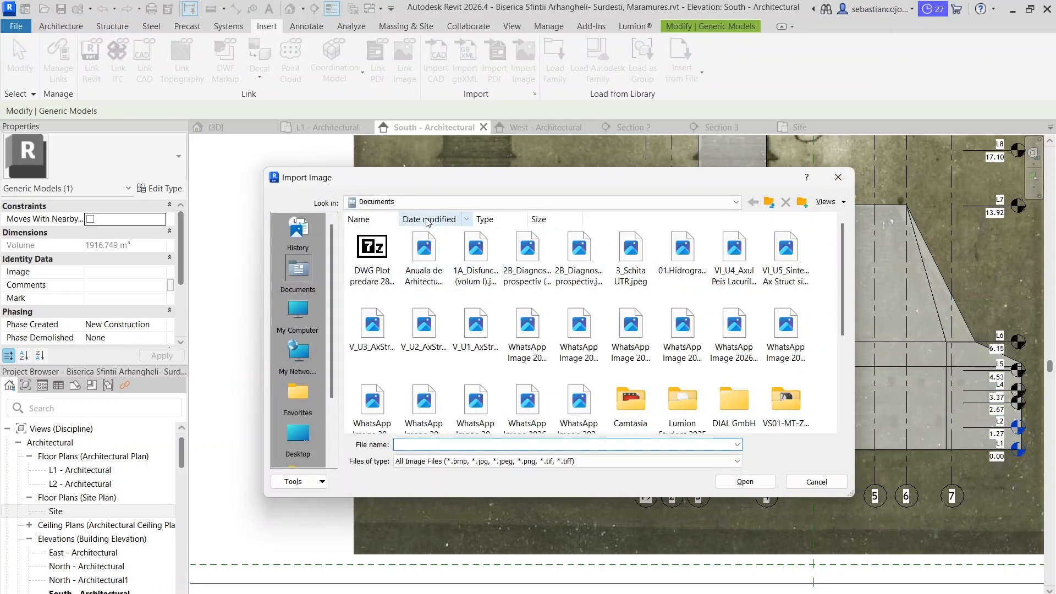
left_click(429, 206)
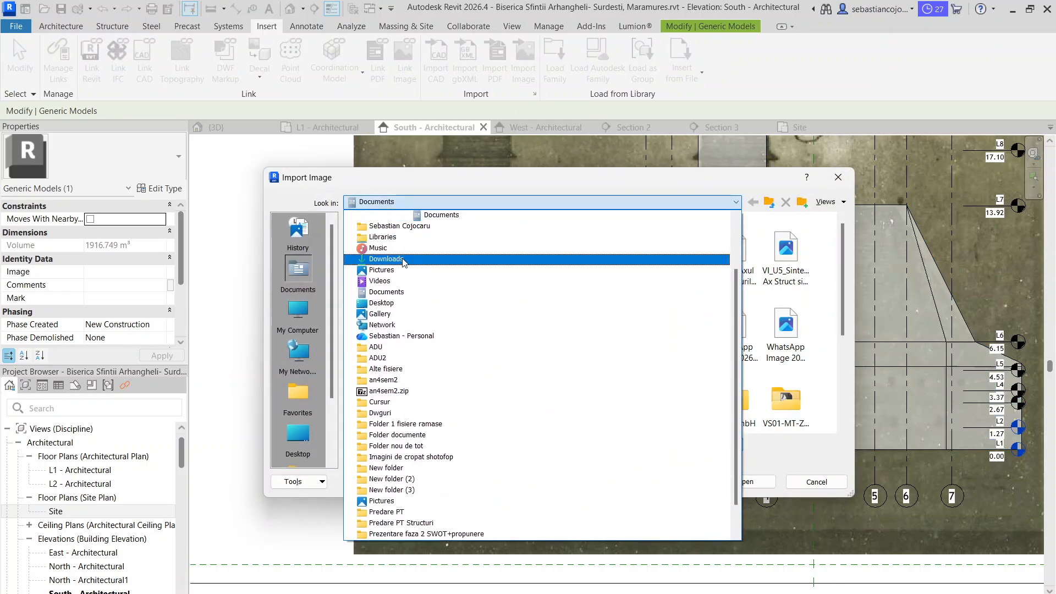
left_click(403, 259)
left_click(371, 251)
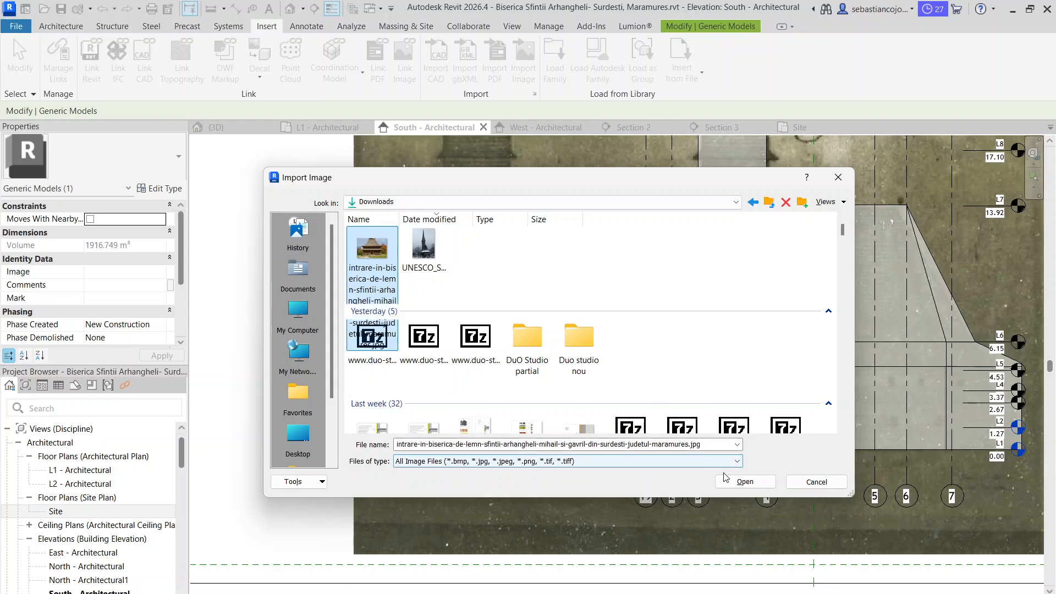
left_click(744, 481)
left_click(552, 288)
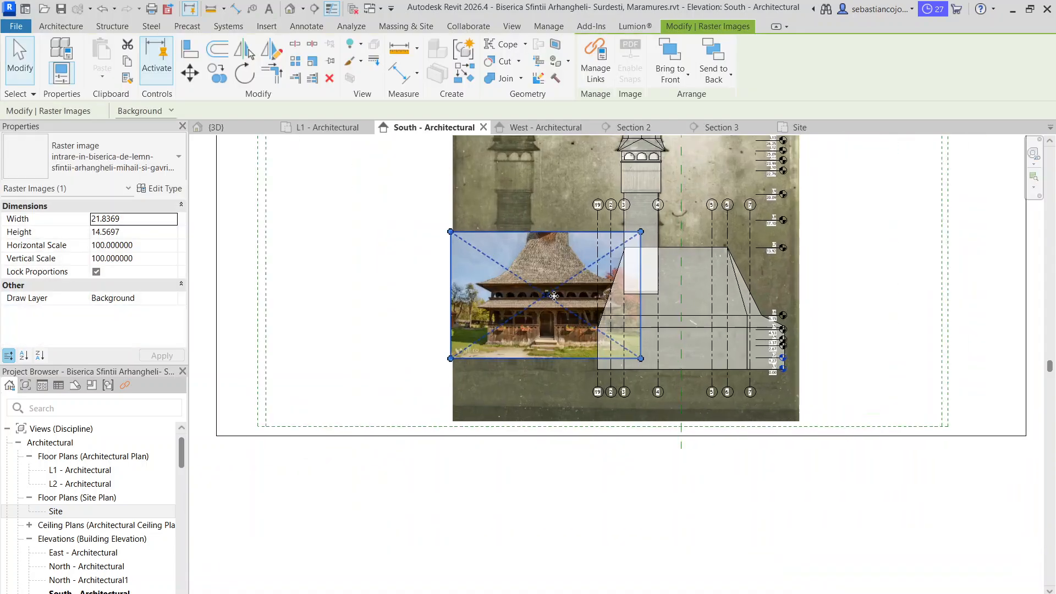
Move the imported porch photo to the left edge of the scanned drawing in the South elevation and copy it
scroll(553, 296, "up", 3)
left_click_drag(554, 296, 352, 339)
middle_click_drag(432, 384, 559, 290)
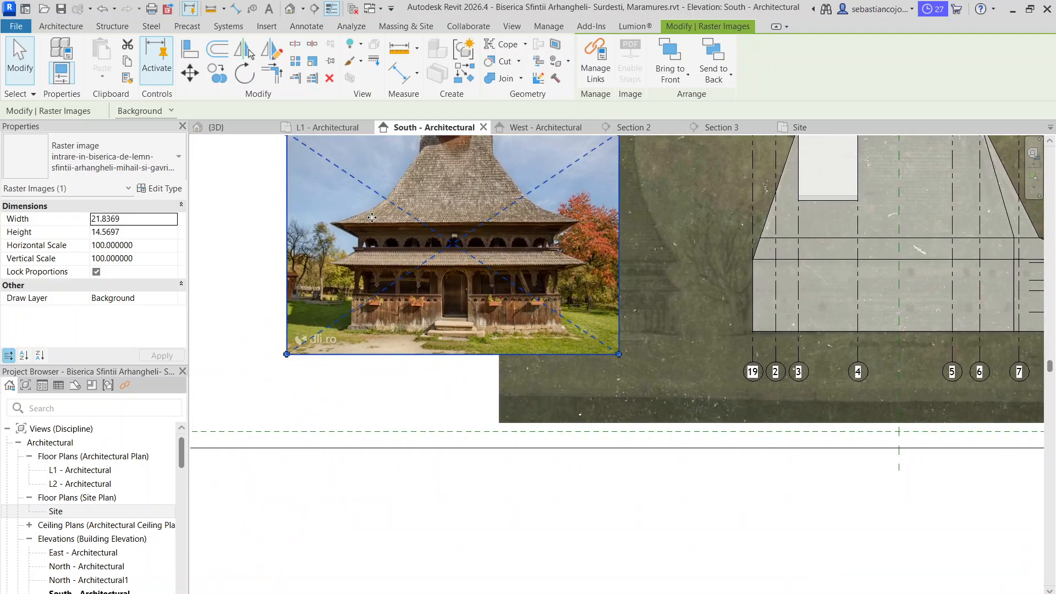
scroll(374, 341, "down", 4)
right_click(373, 341)
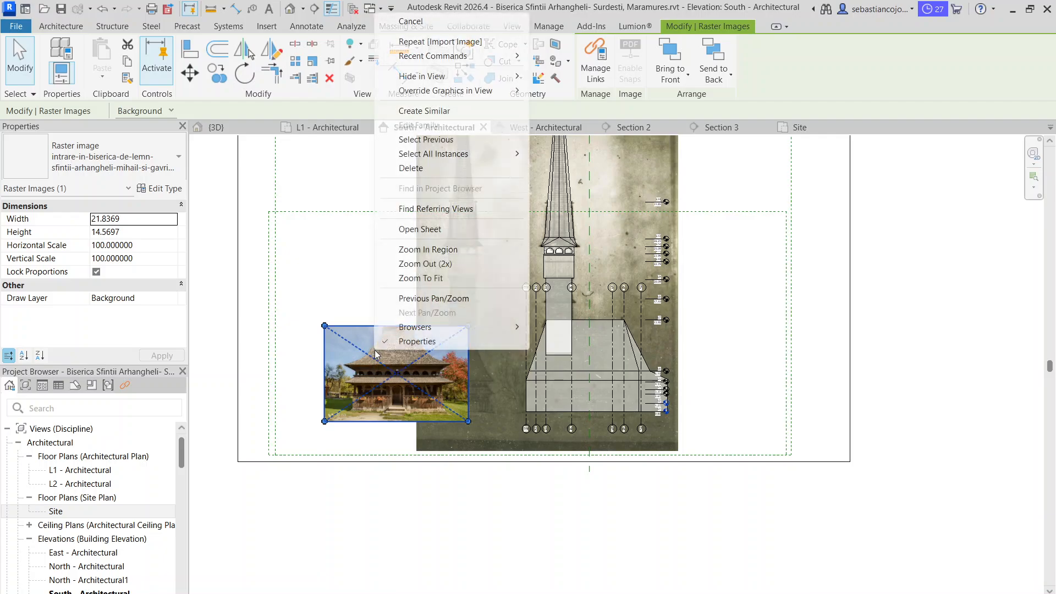
key("Escape")
left_click(522, 136)
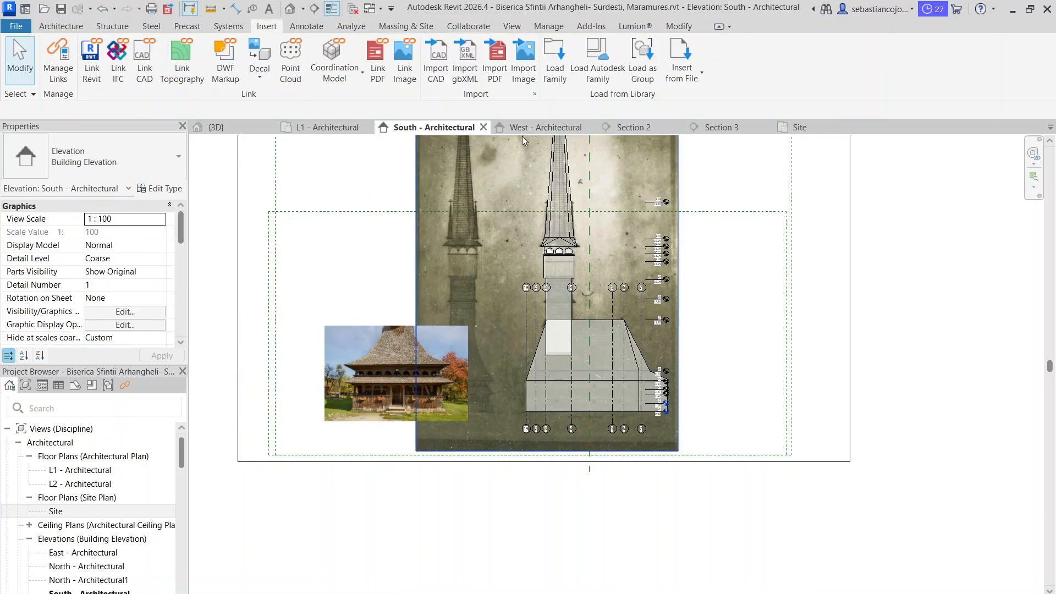
left_click(362, 350)
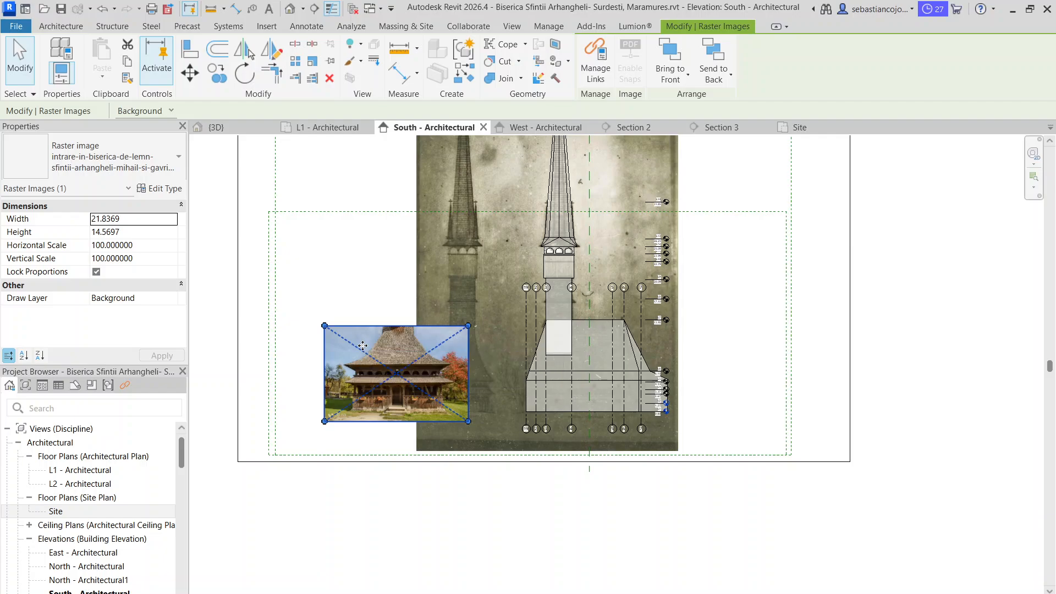
Check the lower part of the church in the West elevation and return to the South elevation
left_click(531, 125)
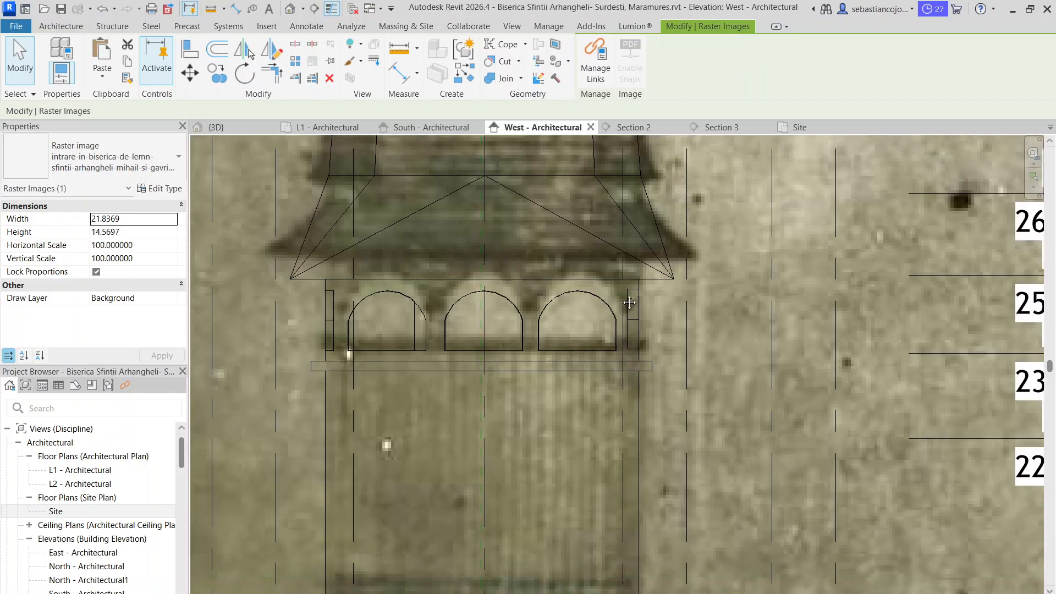
scroll(632, 246, "down", 4)
middle_click_drag(637, 434, 616, 172)
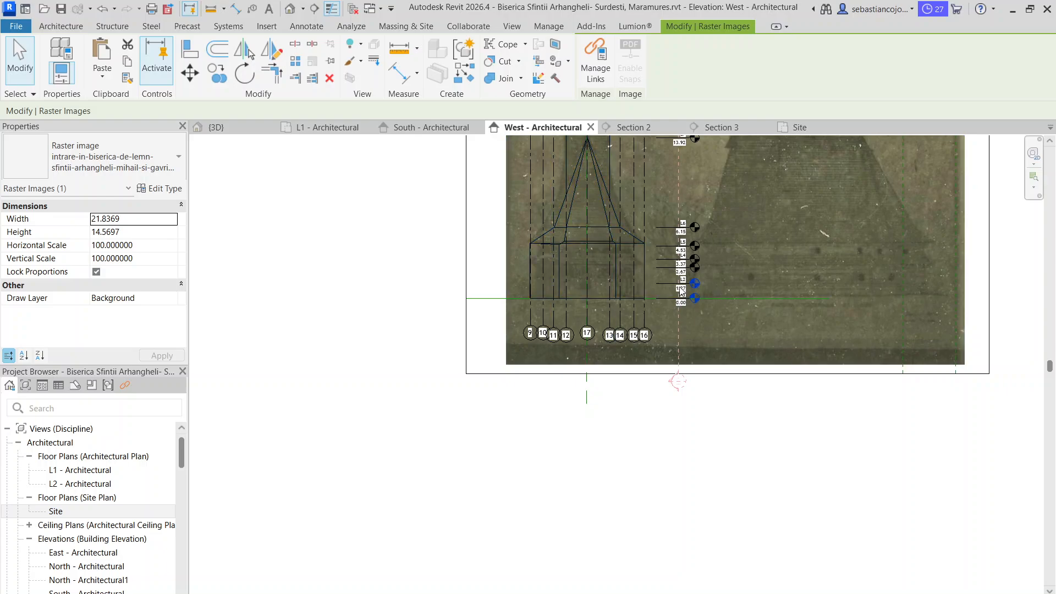
left_click(423, 127)
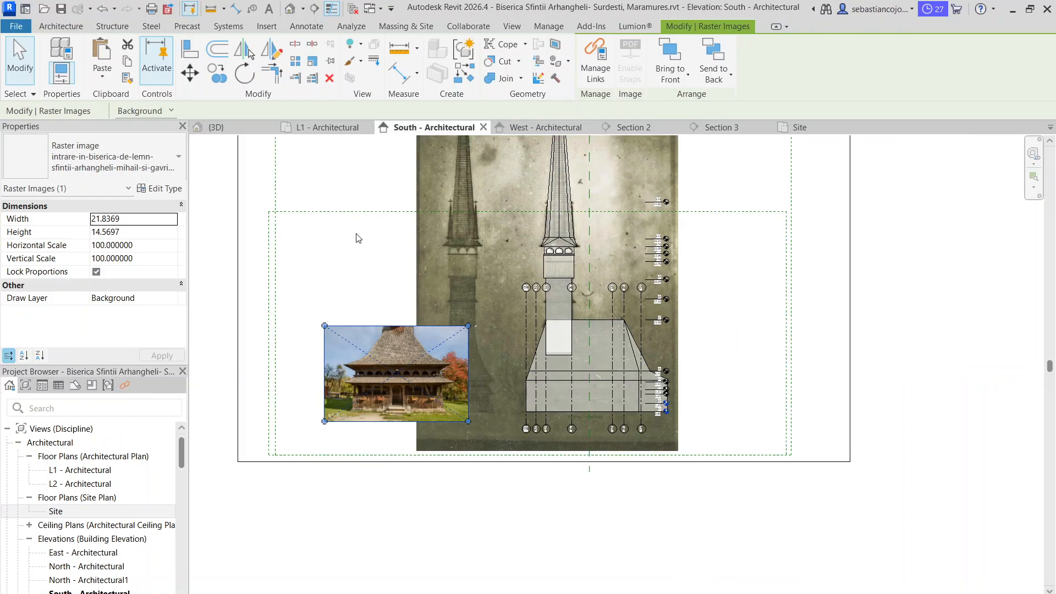
Open the East elevation and paste the copied porch photo on the ground line, left of the church
scroll(83, 492, "down", 3)
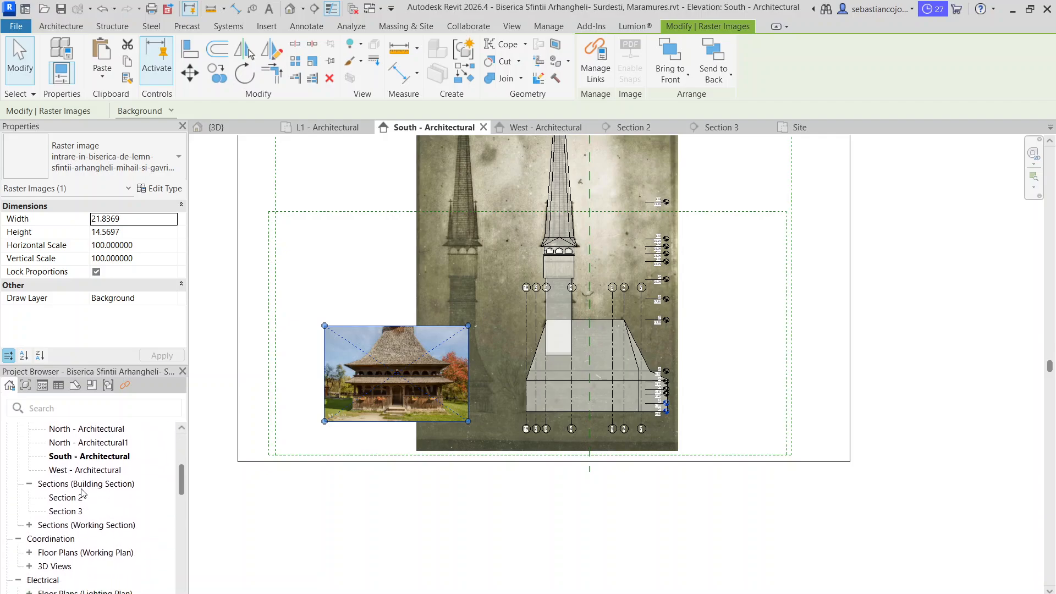
scroll(82, 493, "up", 2)
double_click(85, 483)
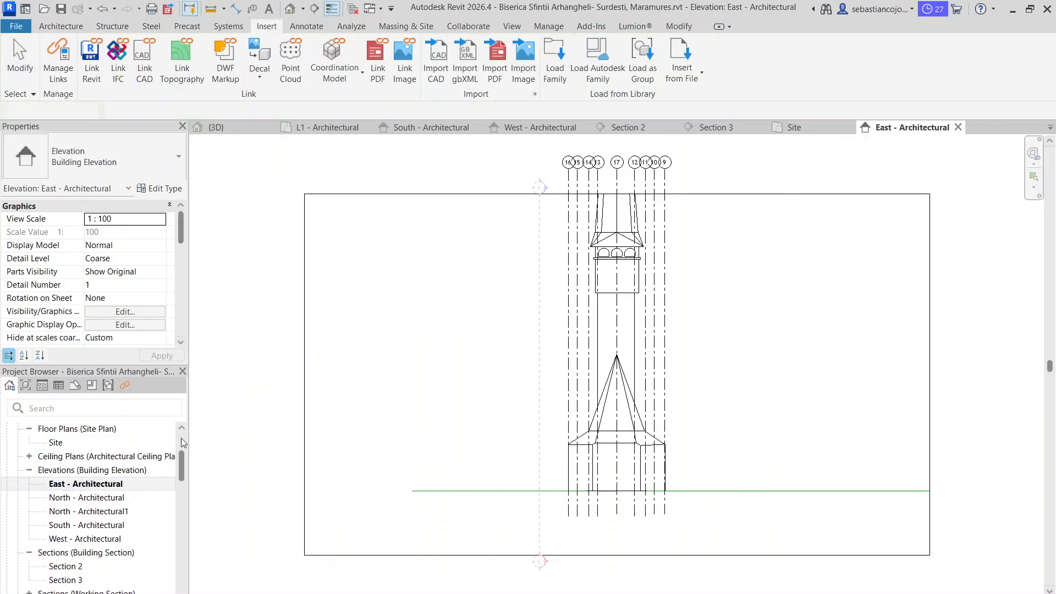
scroll(605, 484, "up", 1)
middle_click_drag(601, 490, 565, 446)
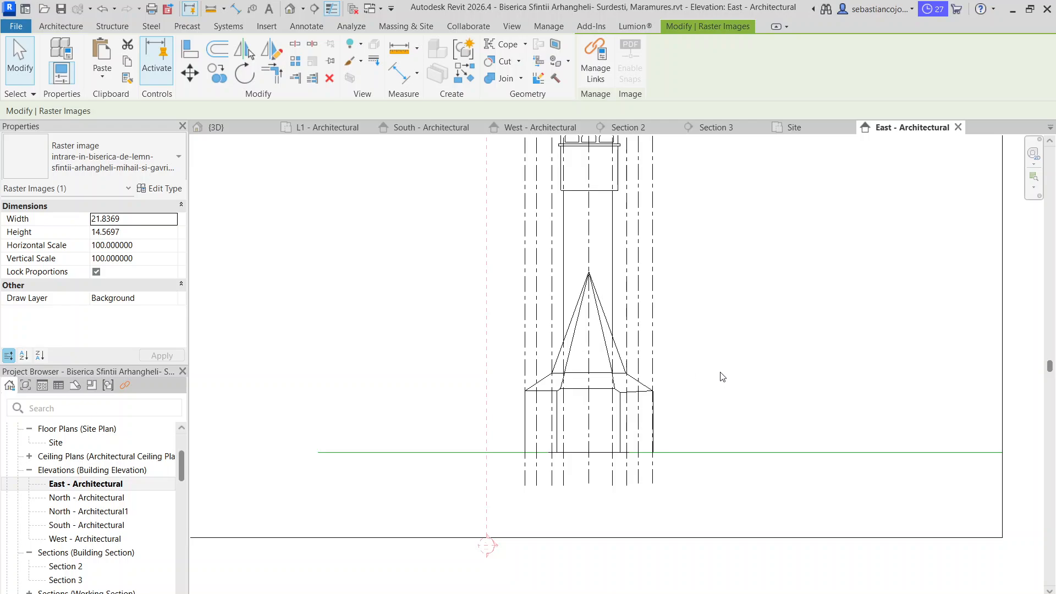
key("m")
key("v")
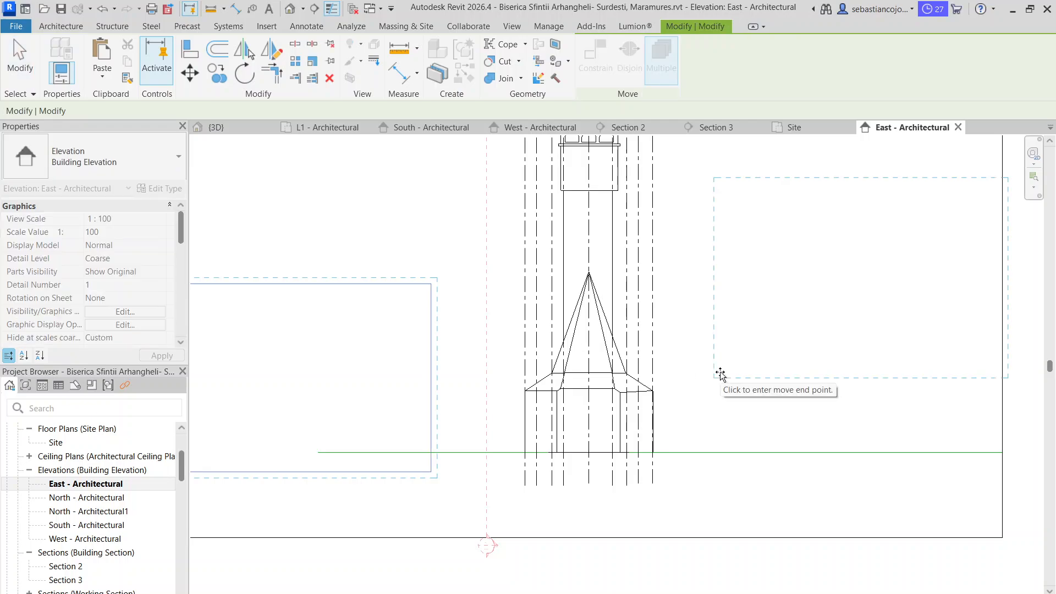
scroll(721, 371, "down", 2)
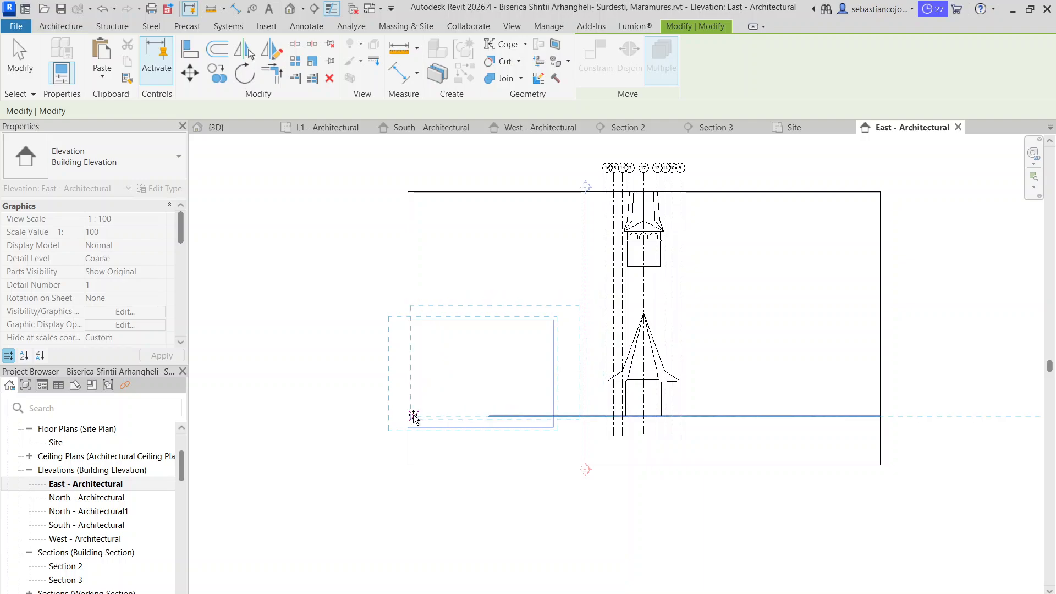
left_click(413, 416)
Finish the paste and scale the porch photo down proportionally to about 10.9 wide by 7.27 high
scroll(599, 283, "up", 3)
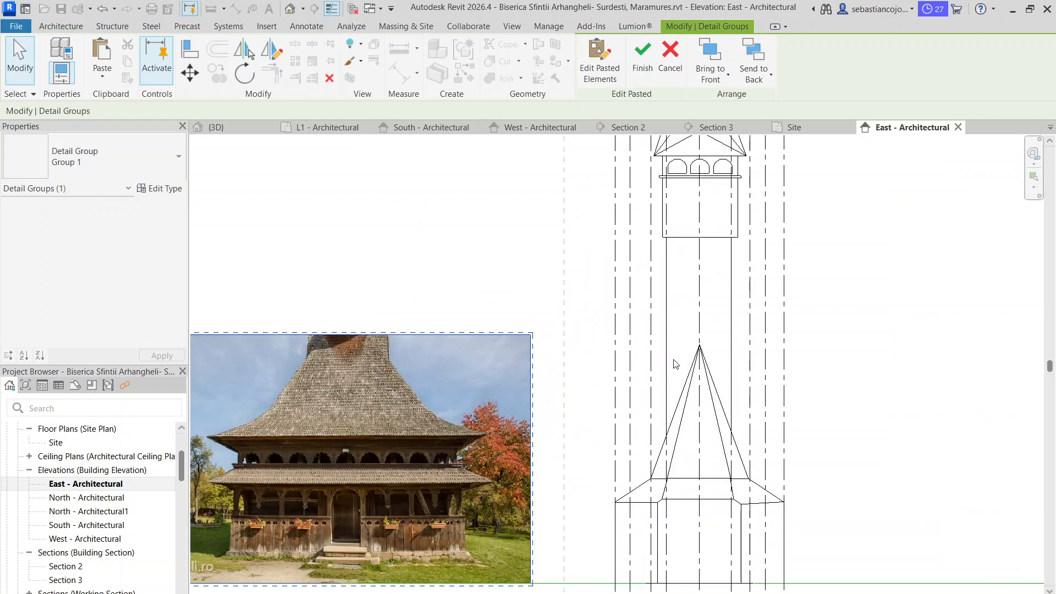
scroll(587, 297, "down", 3)
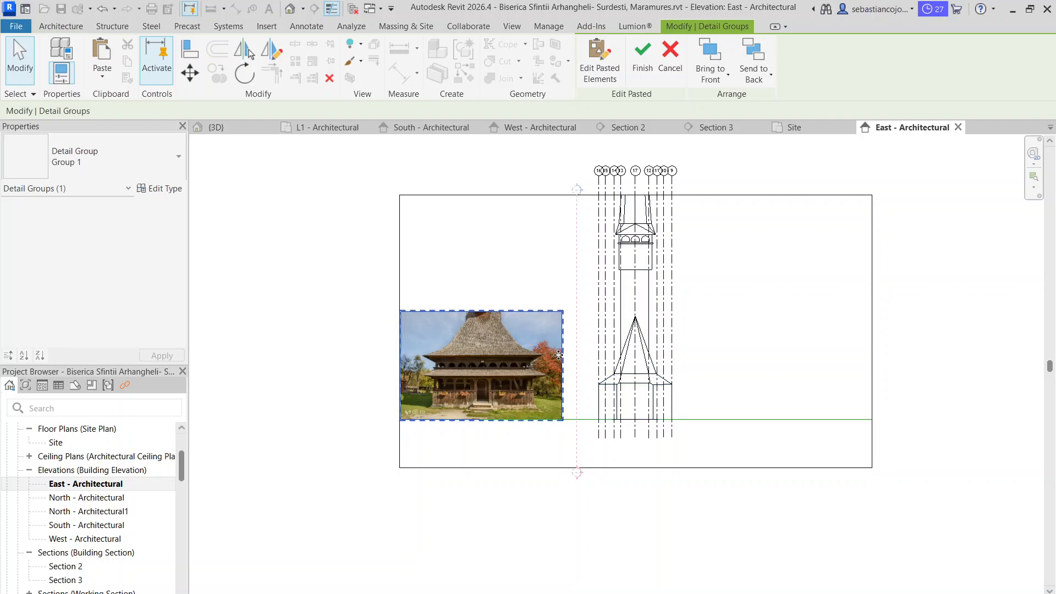
scroll(558, 355, "up", 3)
middle_click_drag(448, 384, 631, 384)
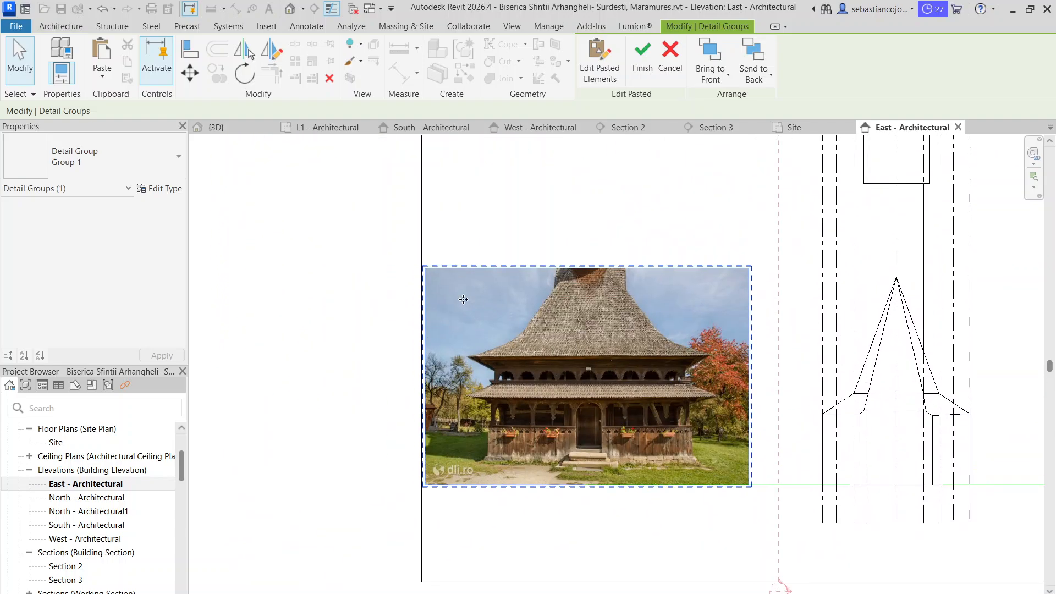
key("Escape")
left_click(459, 278)
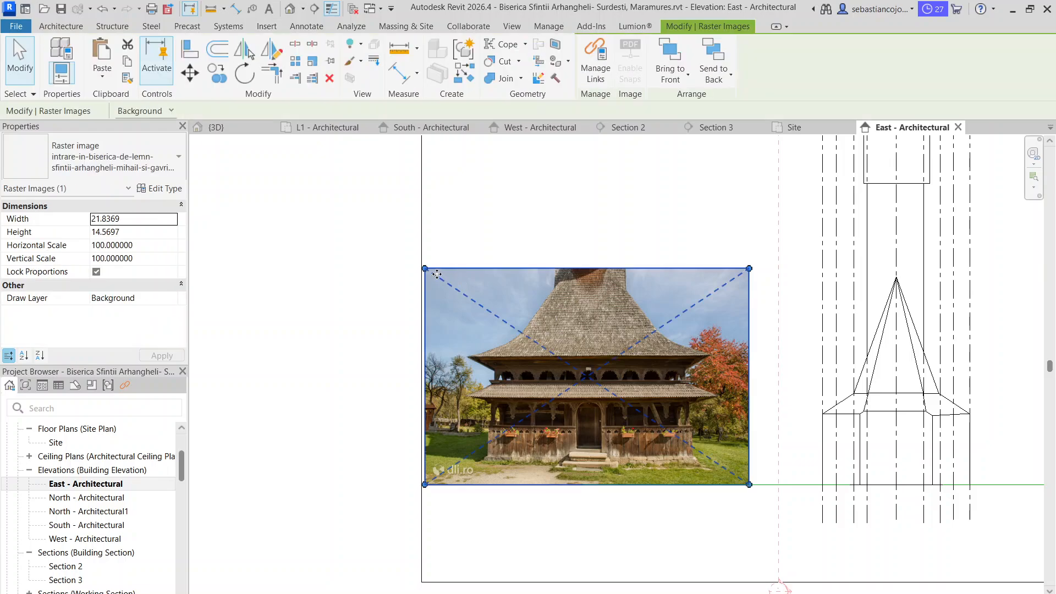
left_click_drag(424, 268, 589, 381)
middle_click_drag(660, 451, 529, 363)
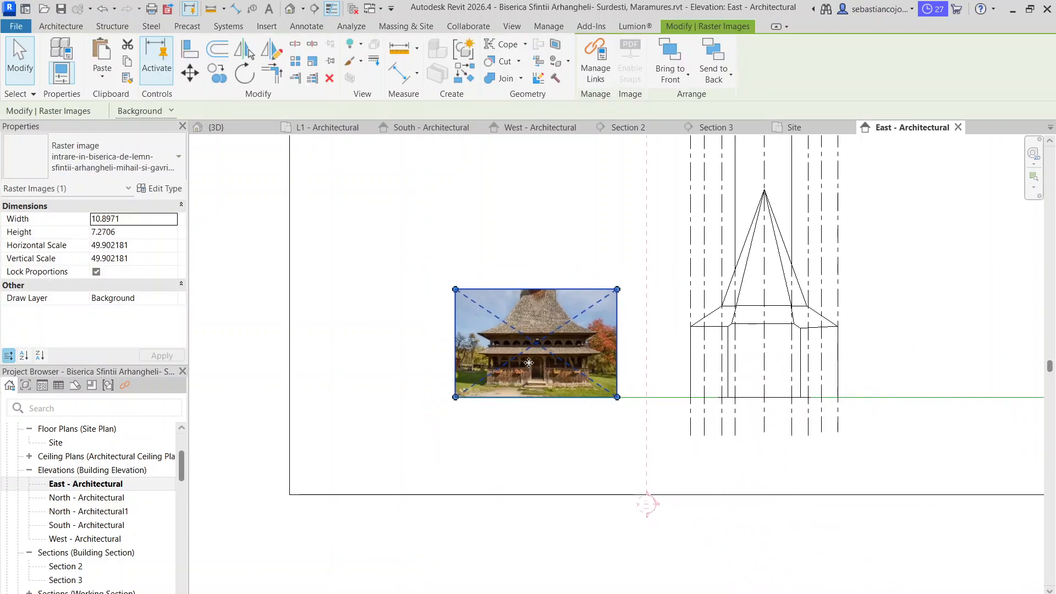
Move the porch photo right beside the church's outer grid line, with its lower edge slightly below the ground line
scroll(537, 341, "up", 3)
scroll(765, 389, "up", 1)
middle_click_drag(764, 389, 507, 271)
scroll(504, 268, "down", 1)
left_click_drag(478, 269, 618, 281)
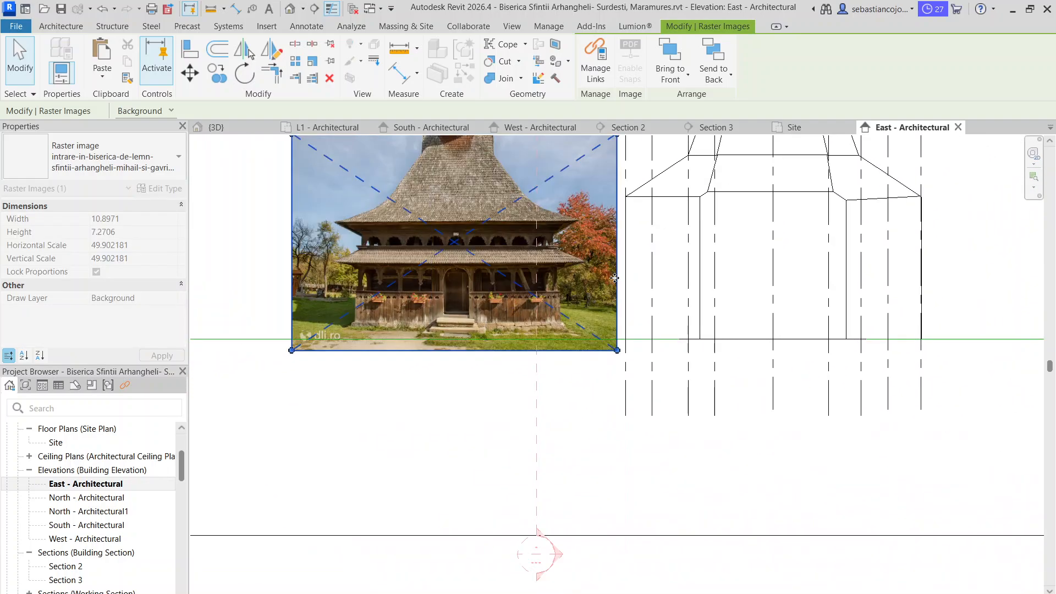
scroll(618, 281, "down", 5)
scroll(677, 254, "up", 1)
left_click(680, 253)
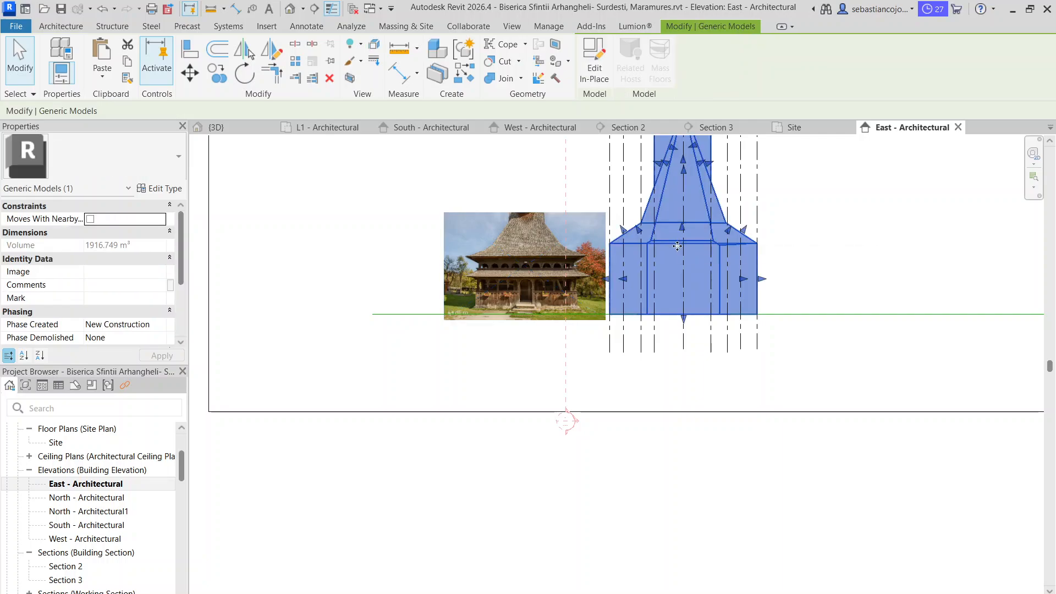
scroll(668, 272, "down", 2)
key("Escape")
scroll(671, 265, "up", 1)
middle_click_drag(670, 265, 651, 363)
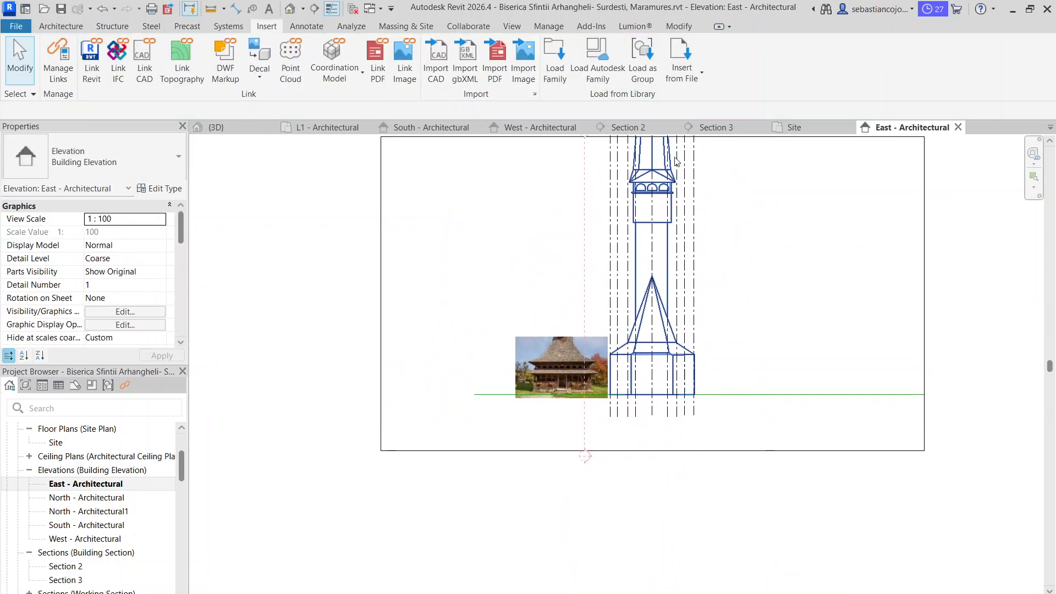
Open the West elevation, frame the church and set the view's visual style to Hidden Line
left_click(546, 130)
scroll(613, 278, "down", 1)
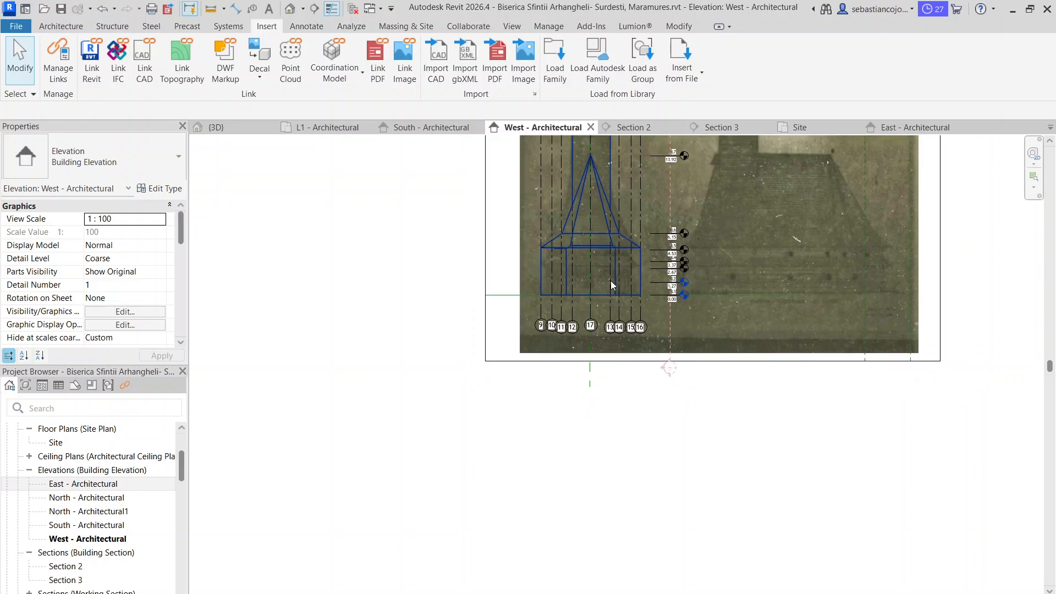
middle_click_drag(611, 280, 583, 421)
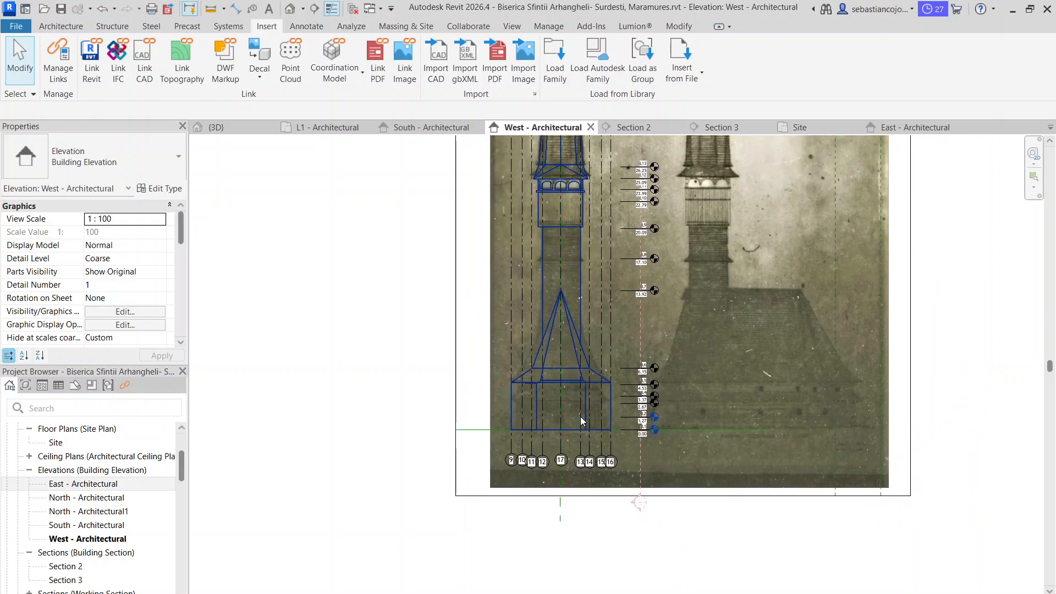
left_click(576, 240)
left_click(262, 593)
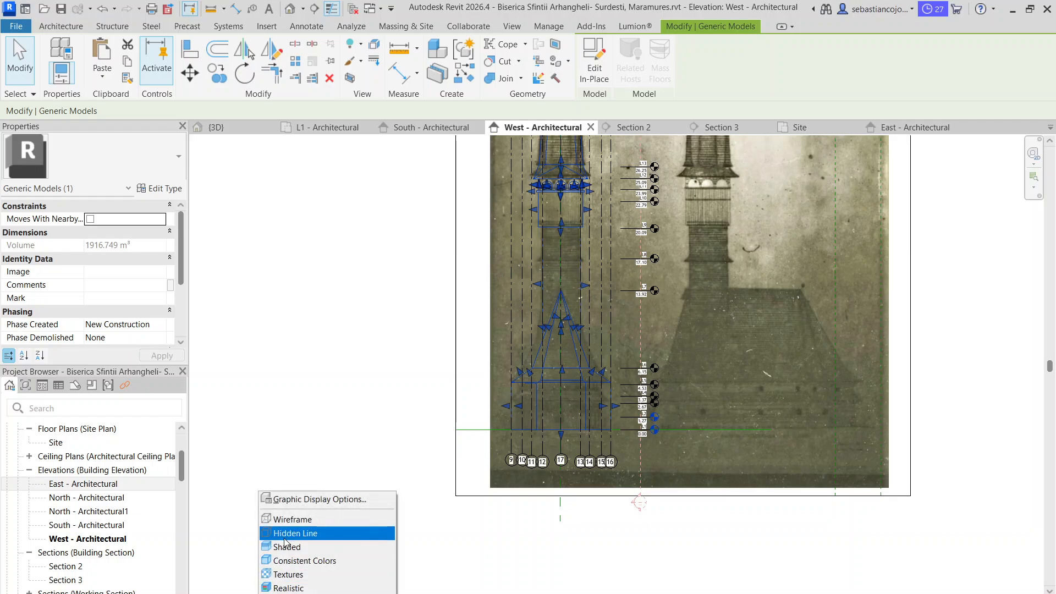
left_click(285, 534)
scroll(507, 450, "up", 2)
key("Escape")
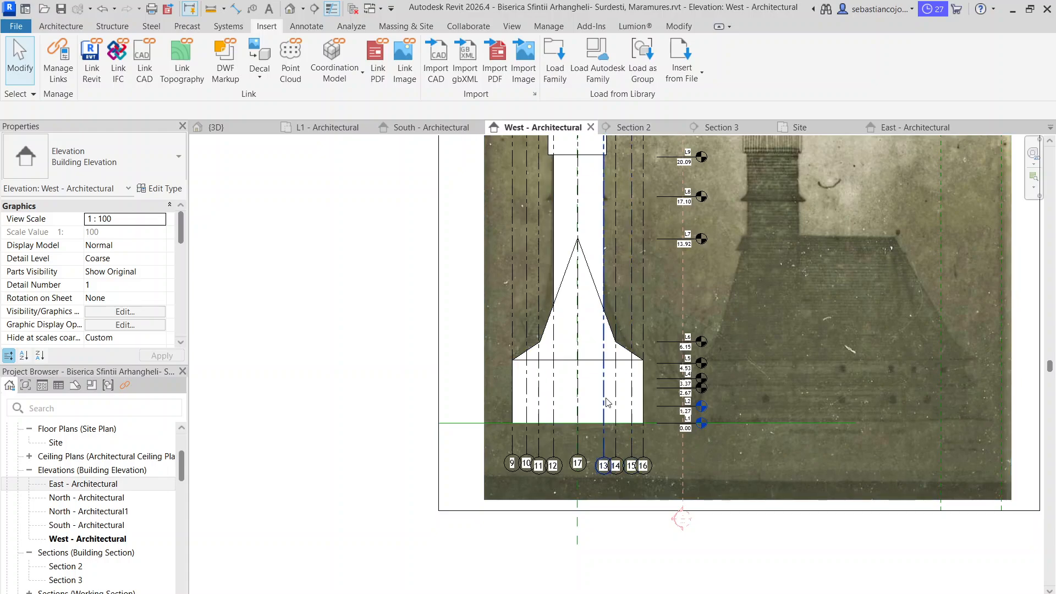
Extend the crop region of the West elevation outward to the left of the church to make room for the photo
scroll(613, 342, "down", 3)
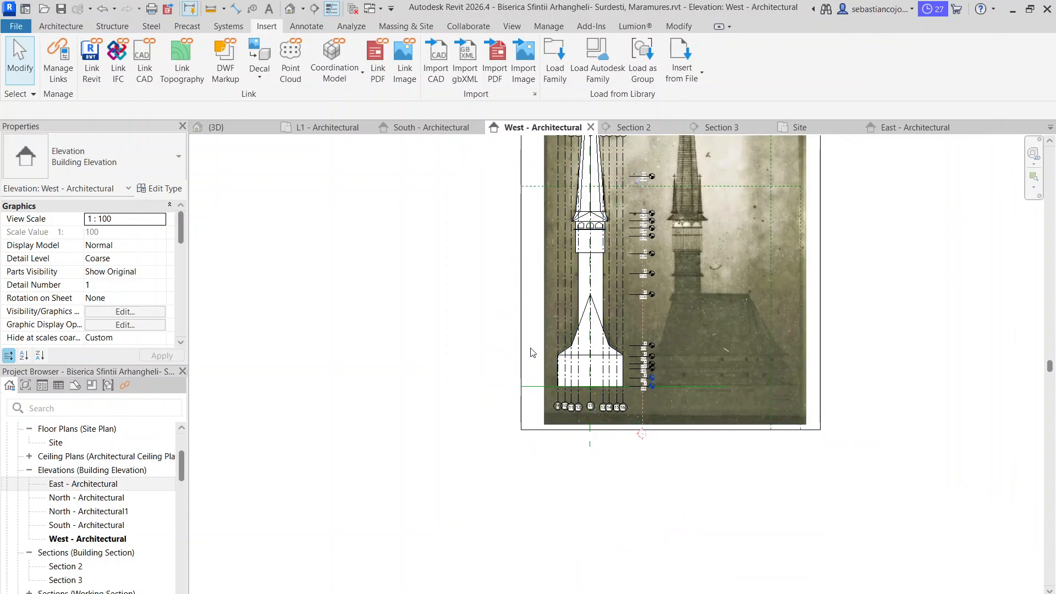
scroll(531, 352, "down", 2)
left_click(524, 270)
left_click_drag(429, 274, 430, 274)
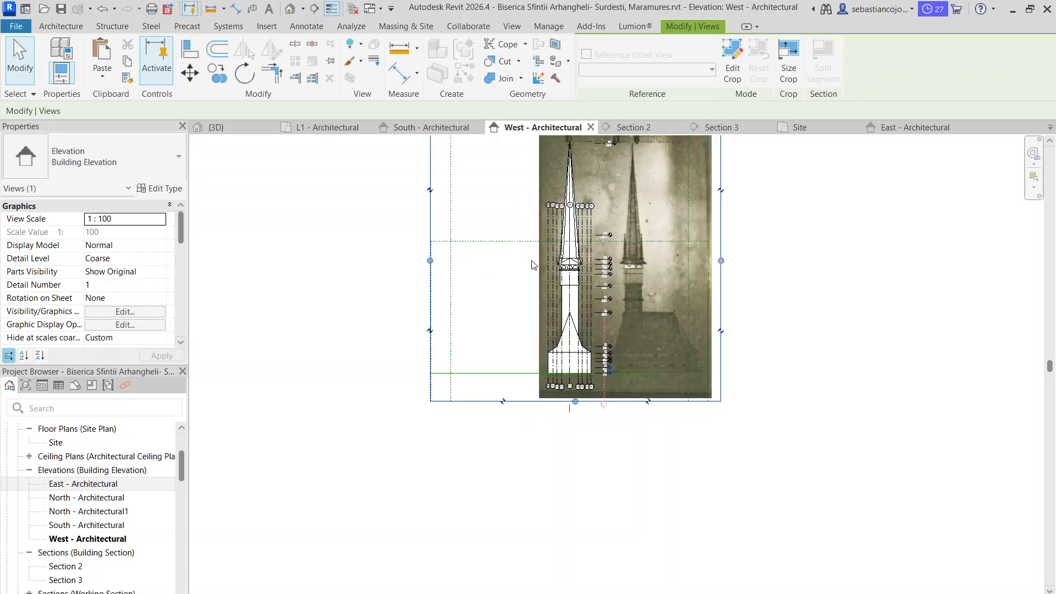
key("Escape")
Move the pasted porch photo beside the left of the reference drawing, with its lower edge slightly below the ground line
left_click(486, 322)
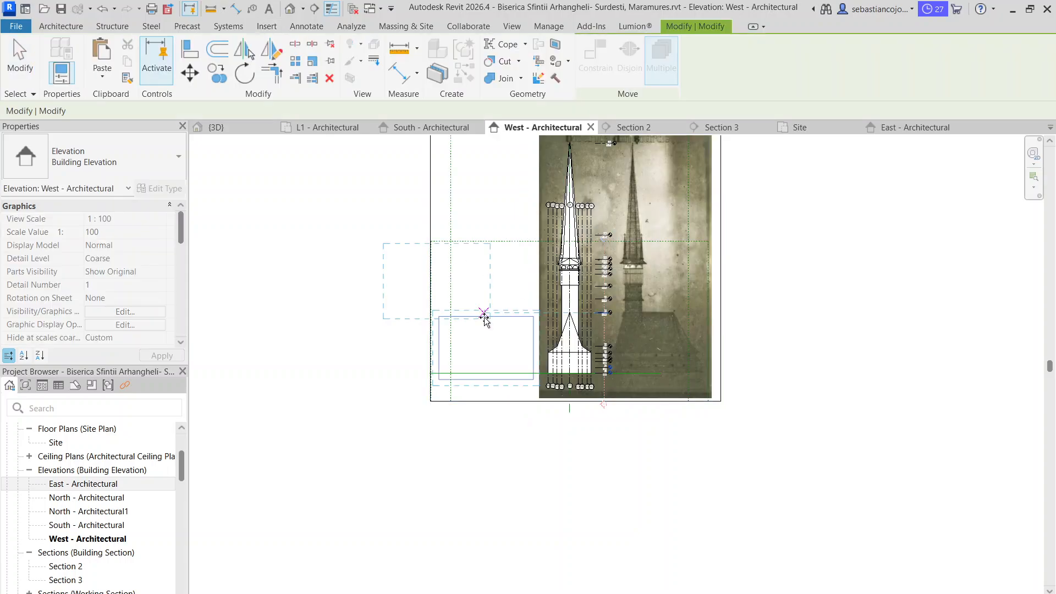
scroll(506, 359, "up", 3)
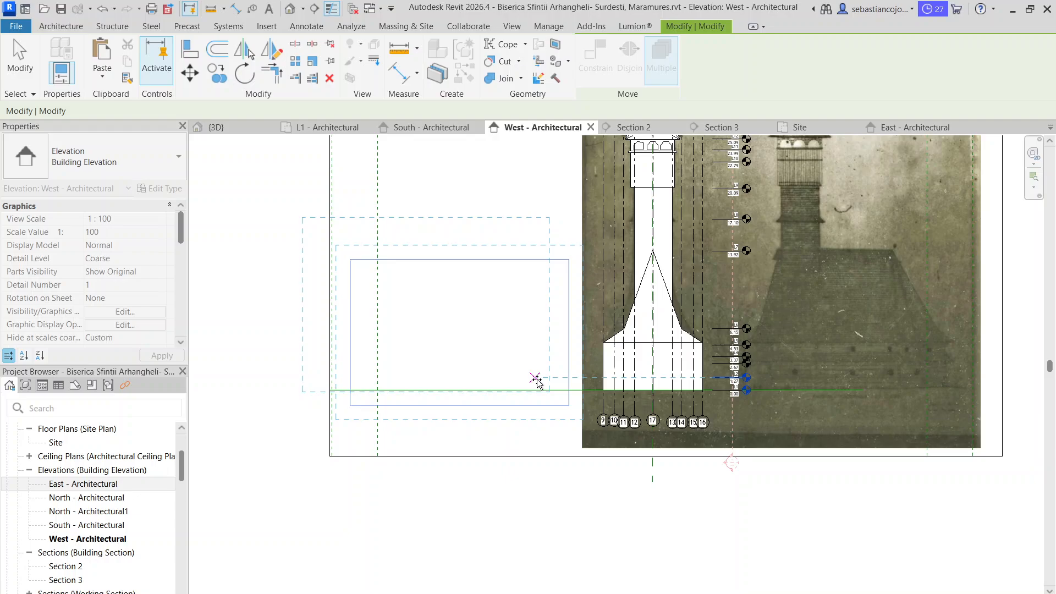
left_click(561, 397)
key("Escape")
scroll(671, 236, "down", 2)
scroll(681, 287, "up", 4)
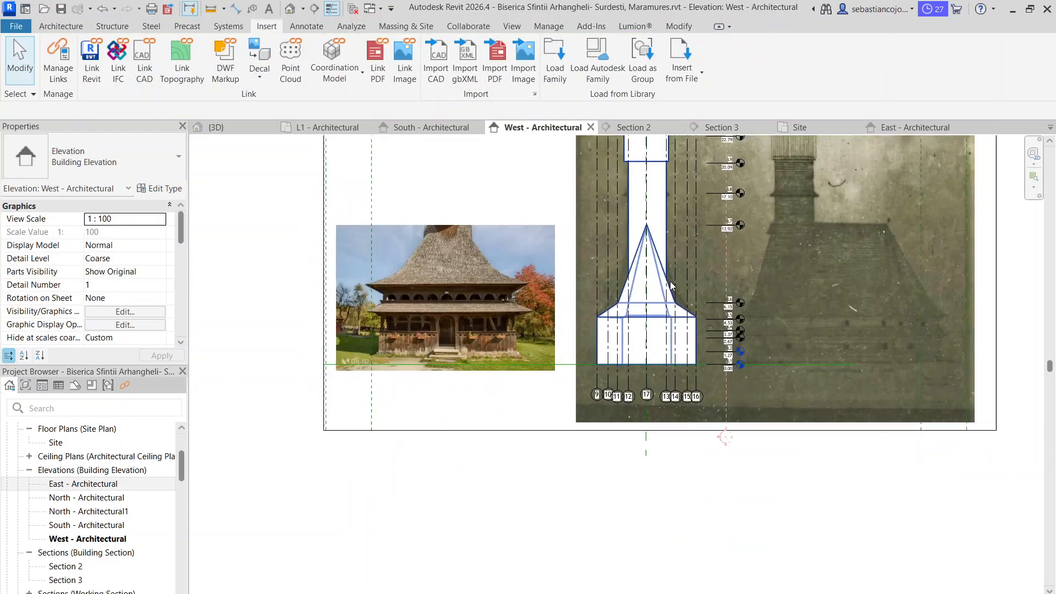
Compare the church's front roof outline with the porch photo, the level lines and the background reference drawing
scroll(536, 337, "up", 2)
middle_click_drag(536, 338, 512, 508)
scroll(552, 313, "up", 1)
scroll(573, 328, "down", 2)
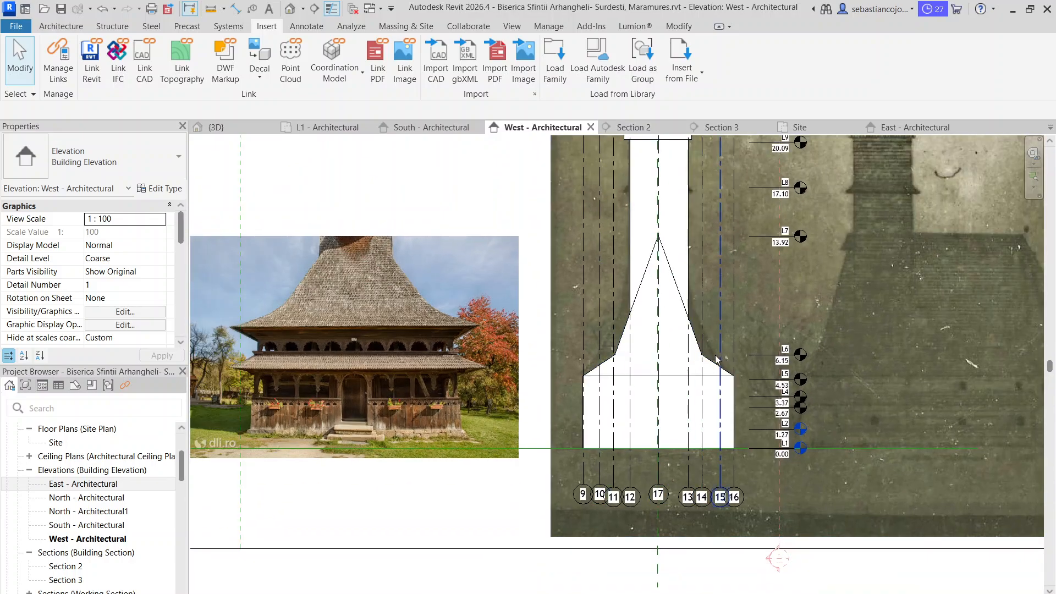
middle_click_drag(715, 358, 595, 310)
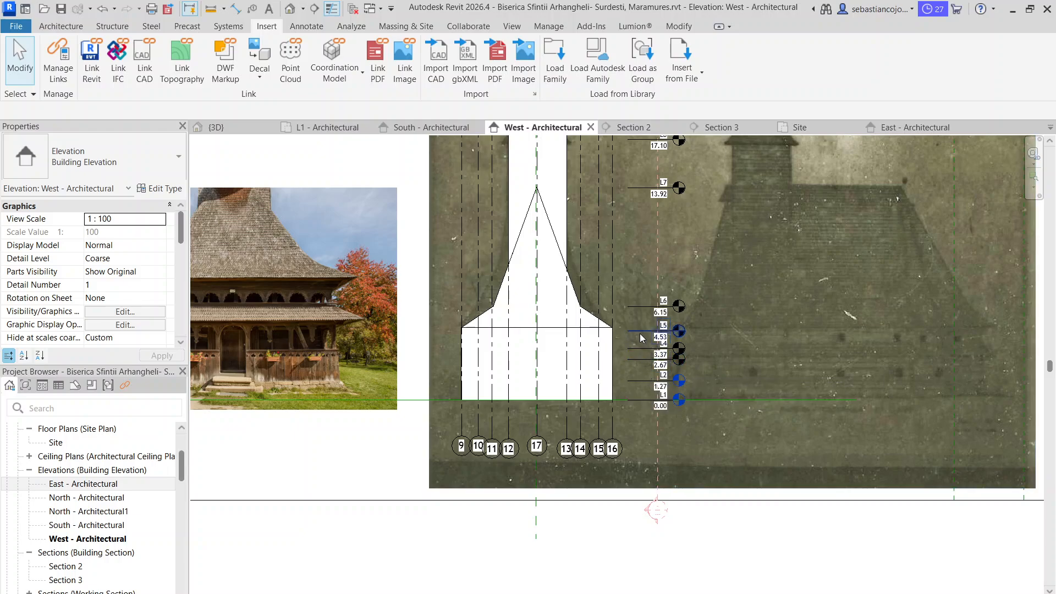
scroll(489, 255, "up", 3)
middle_click_drag(532, 362, 647, 372)
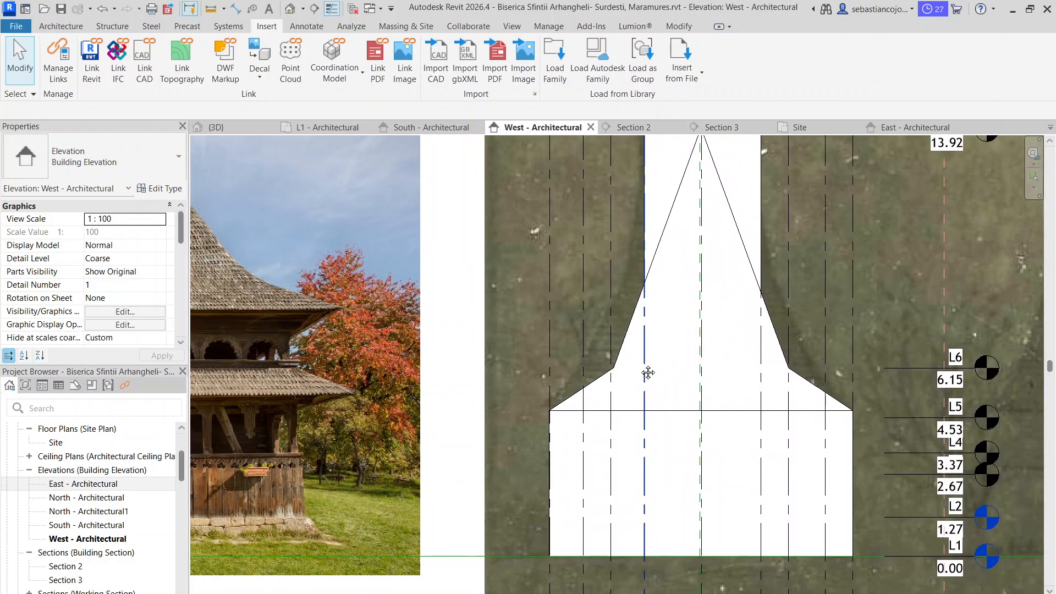
scroll(648, 372, "up", 1)
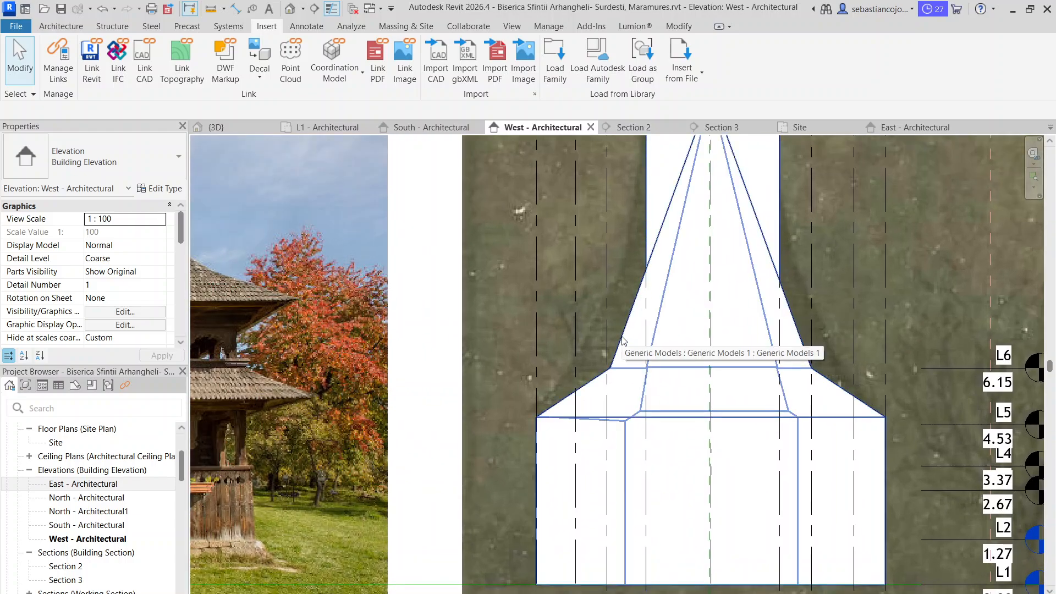
scroll(622, 340, "down", 5)
scroll(607, 303, "up", 4)
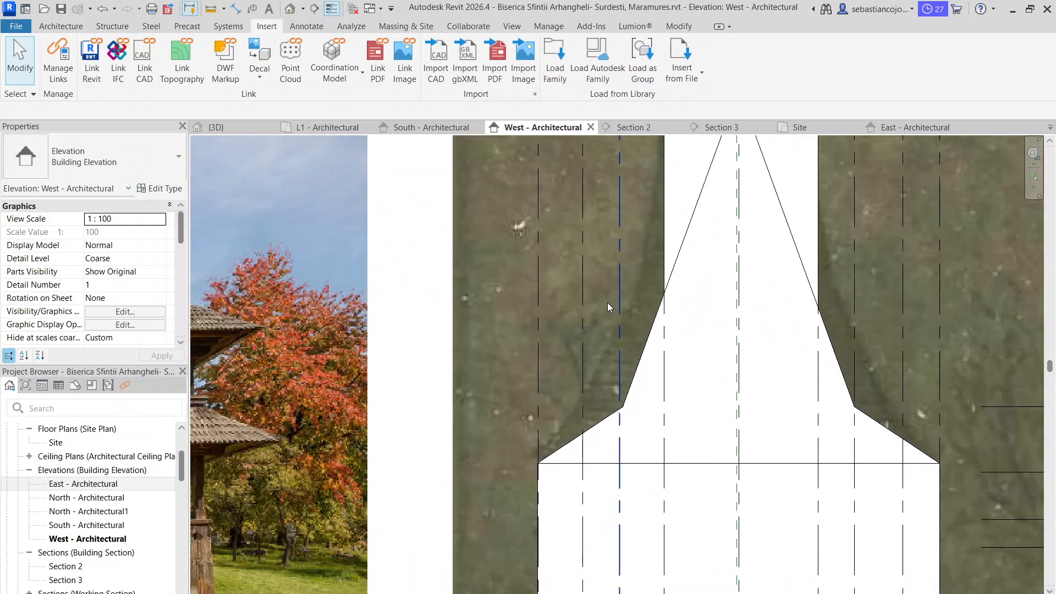
scroll(613, 311, "down", 2)
scroll(620, 317, "down", 2)
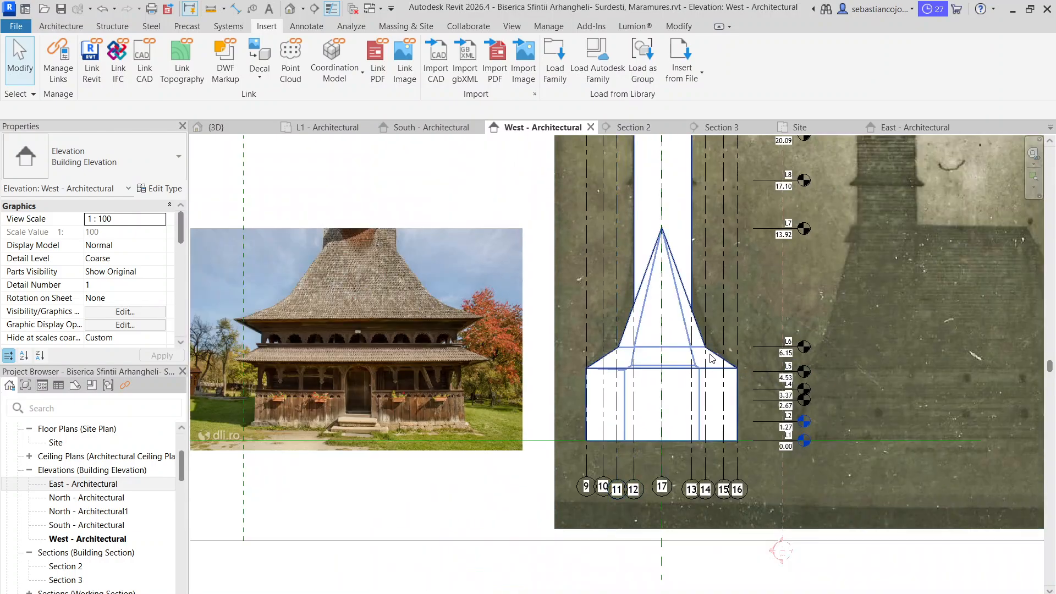
scroll(710, 355, "up", 4)
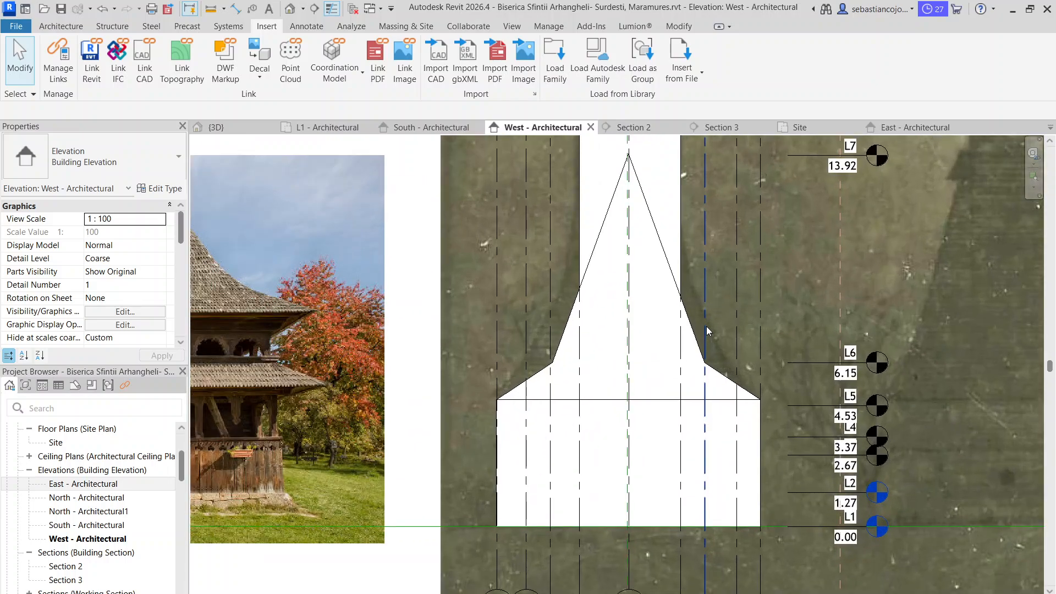
scroll(708, 341, "down", 4)
scroll(708, 330, "up", 4)
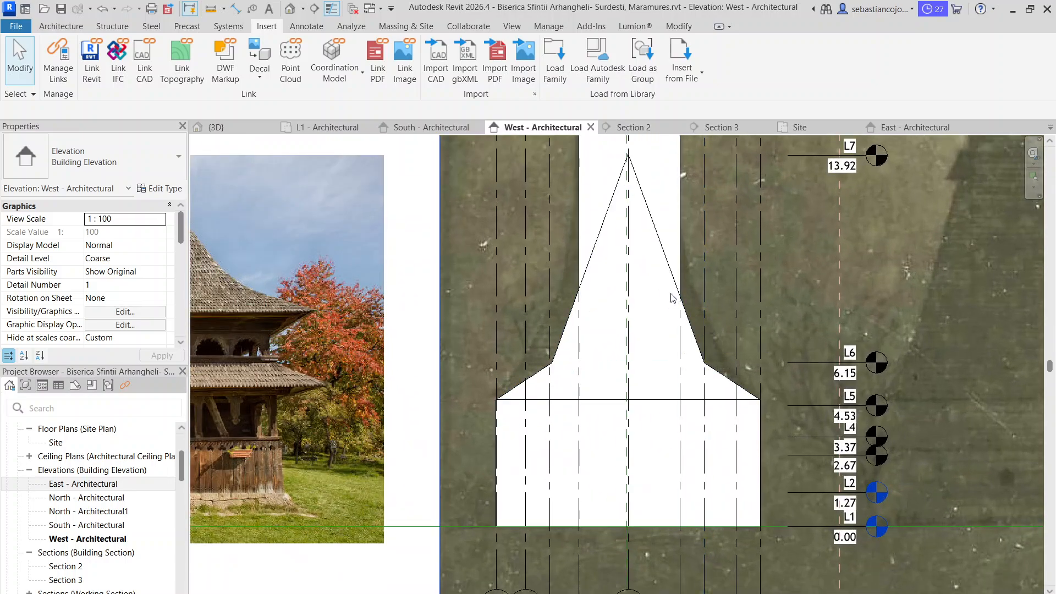
scroll(708, 330, "down", 3)
scroll(759, 332, "up", 3)
Open the church's in-place generic model for editing and edit the sketch of the void extrusion that shapes the roof
left_click(766, 332)
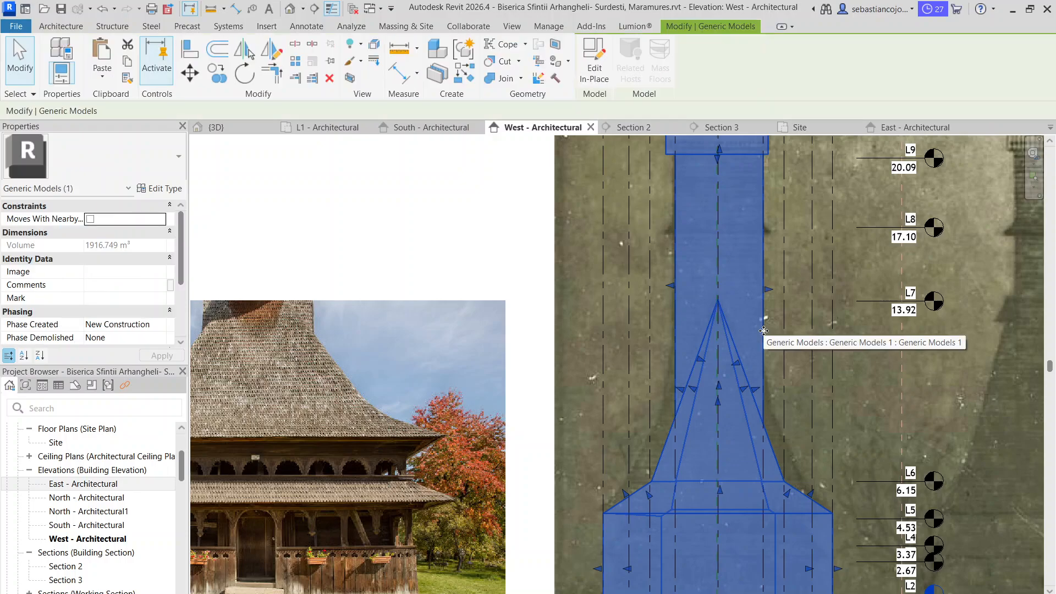
scroll(766, 332, "up", 3)
scroll(715, 313, "down", 2)
scroll(683, 294, "up", 1)
middle_click_drag(682, 294, 670, 271)
scroll(671, 271, "up", 1)
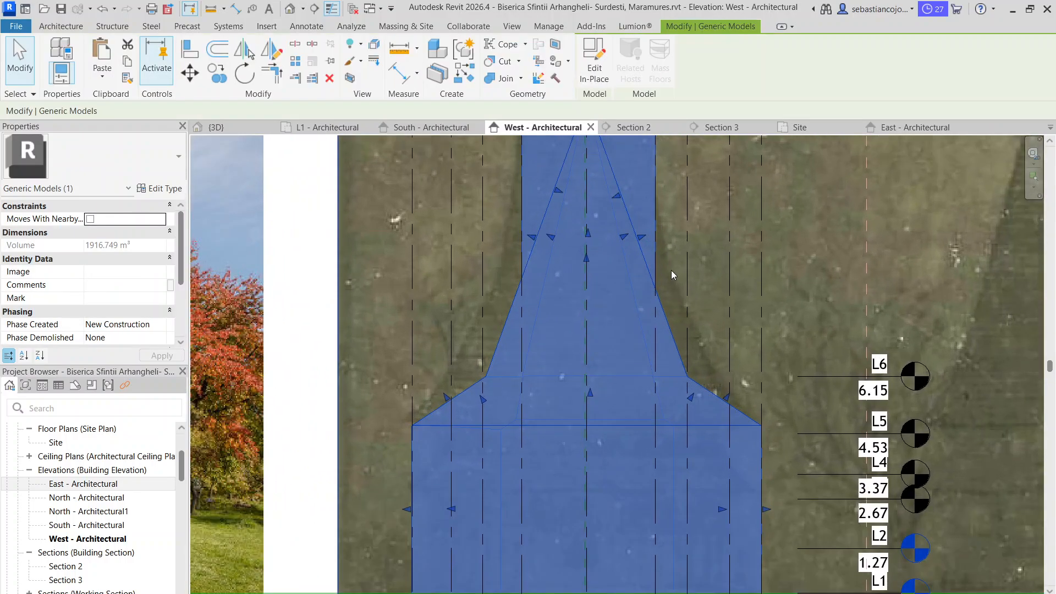
scroll(682, 313, "down", 3)
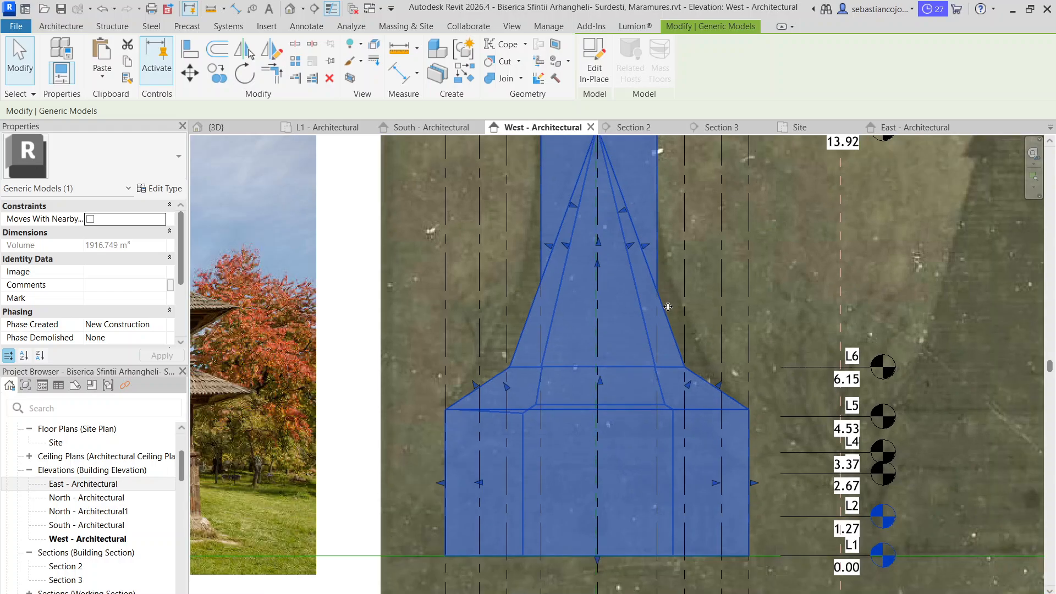
scroll(670, 314, "up", 1)
scroll(670, 314, "down", 3)
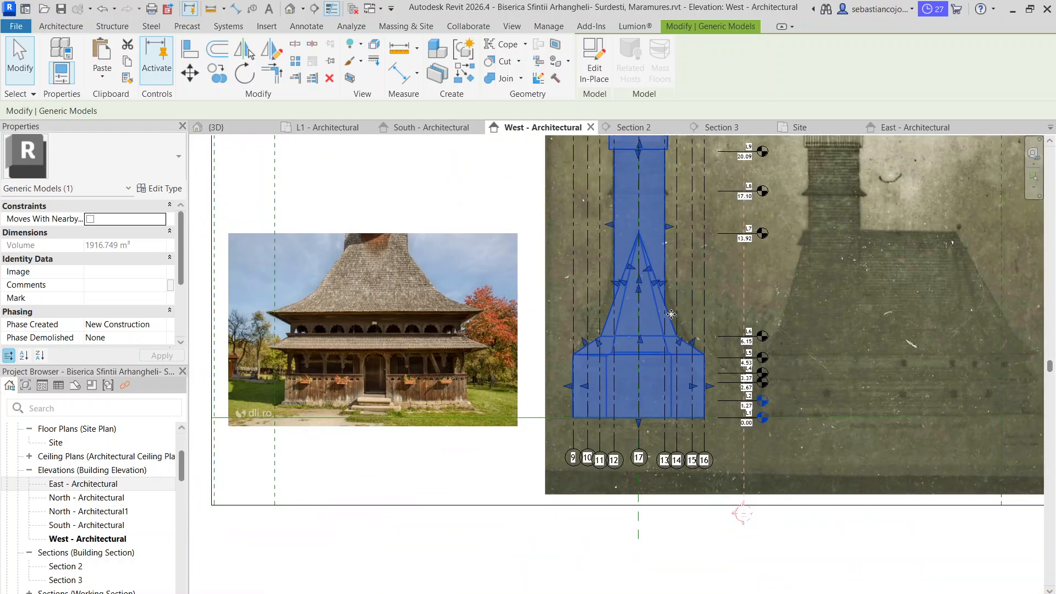
scroll(669, 315, "up", 3)
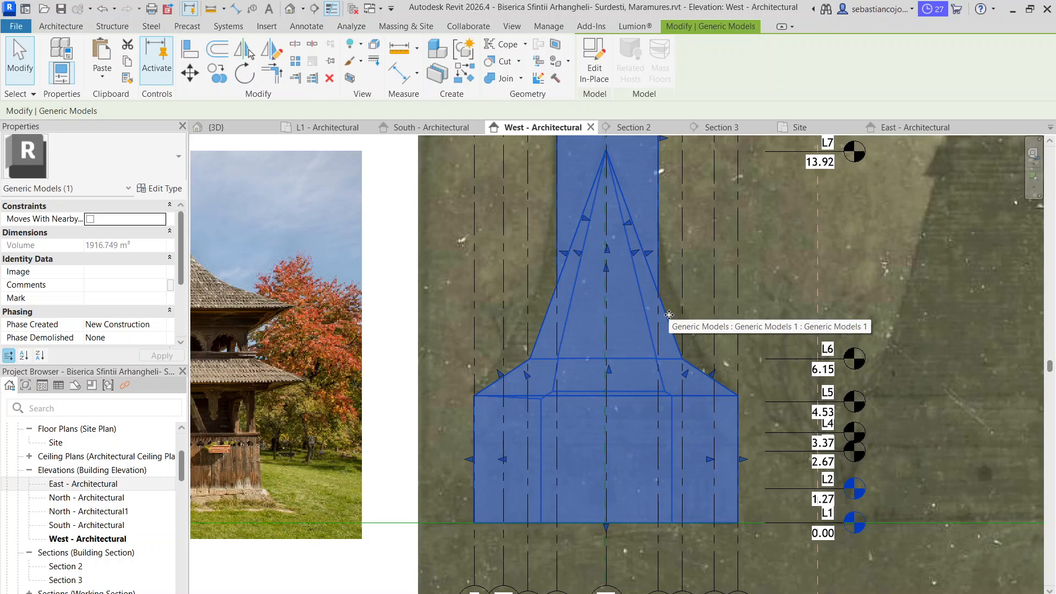
double_click(666, 316)
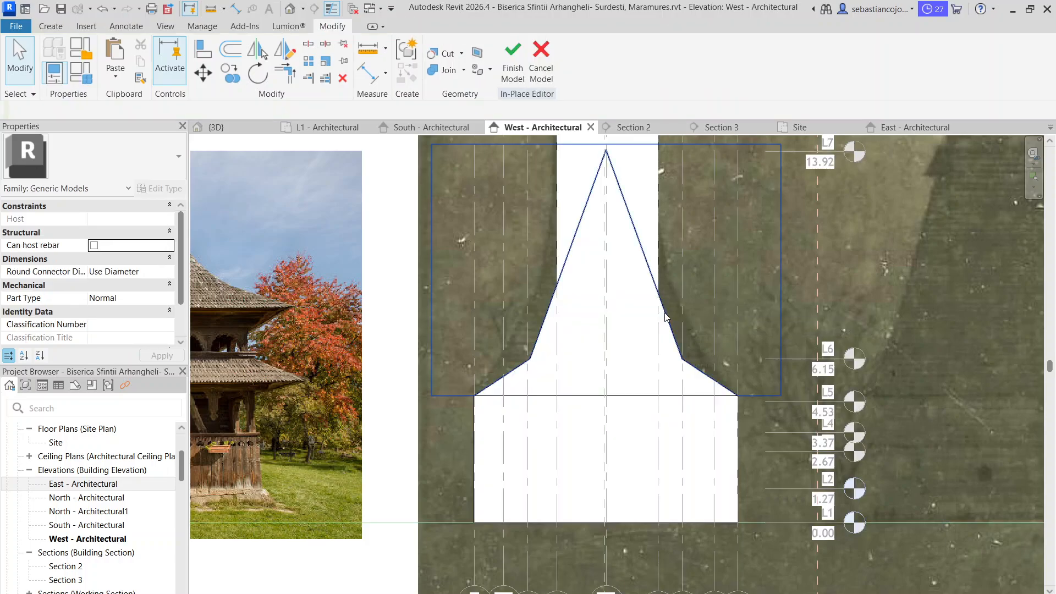
left_click(665, 316)
scroll(669, 316, "up", 1)
double_click(669, 316)
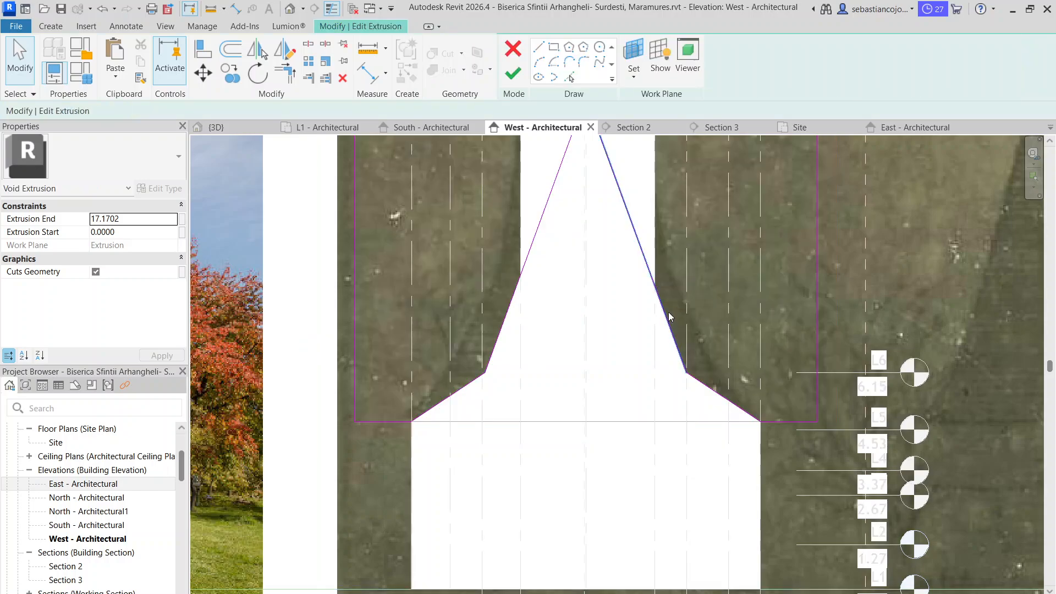
Move the right roof break outward, making the upper slope line about 8.90 long and joining the lower slope line to it
scroll(687, 359, "up", 1)
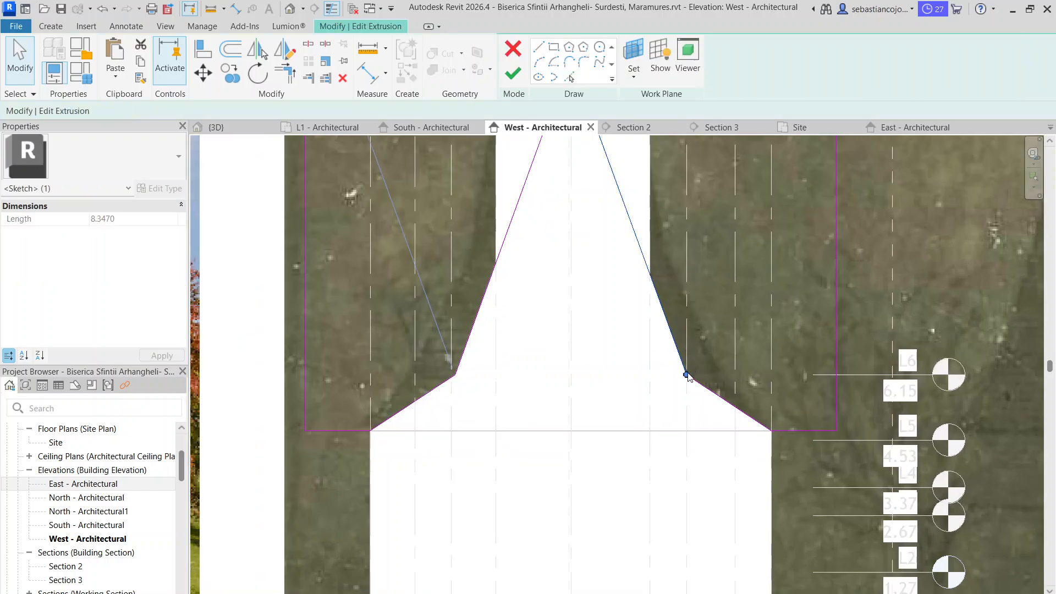
mouse_move(687, 375)
left_mouse_down()
mouse_move(745, 386)
mouse_move(723, 385)
left_mouse_up()
scroll(723, 384, "down", 3)
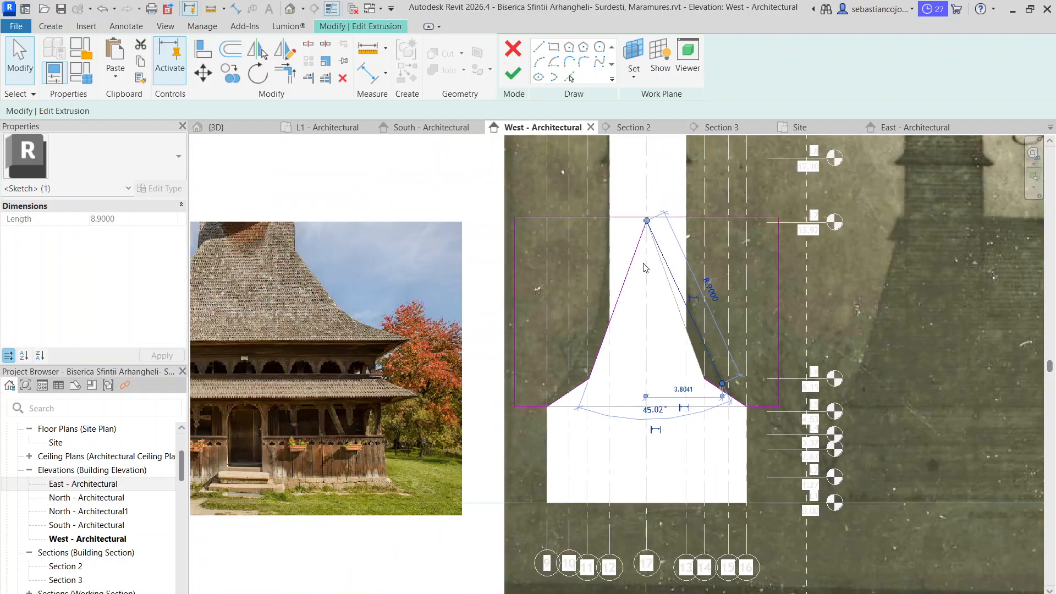
scroll(648, 238, "up", 2)
scroll(803, 489, "up", 2)
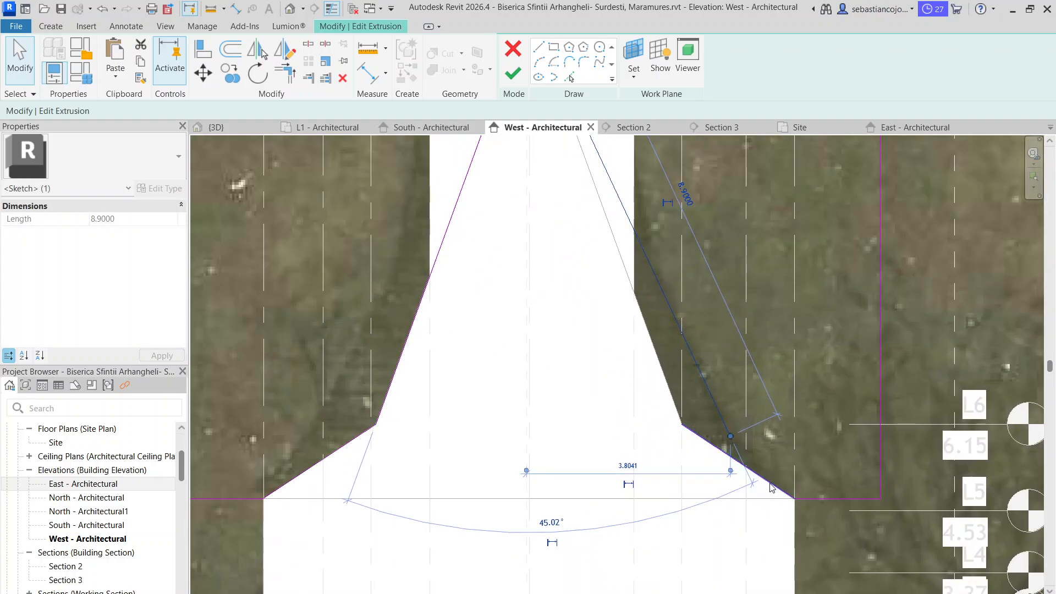
left_click(770, 484)
left_click_drag(682, 423, 730, 434)
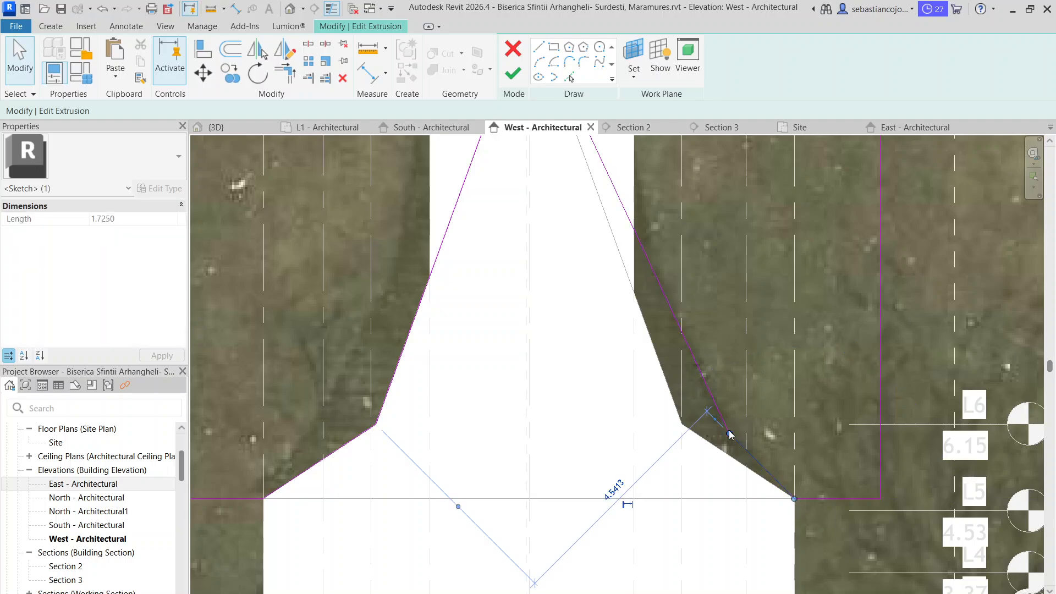
scroll(716, 390, "down", 3)
left_click(634, 341)
scroll(707, 366, "down", 1)
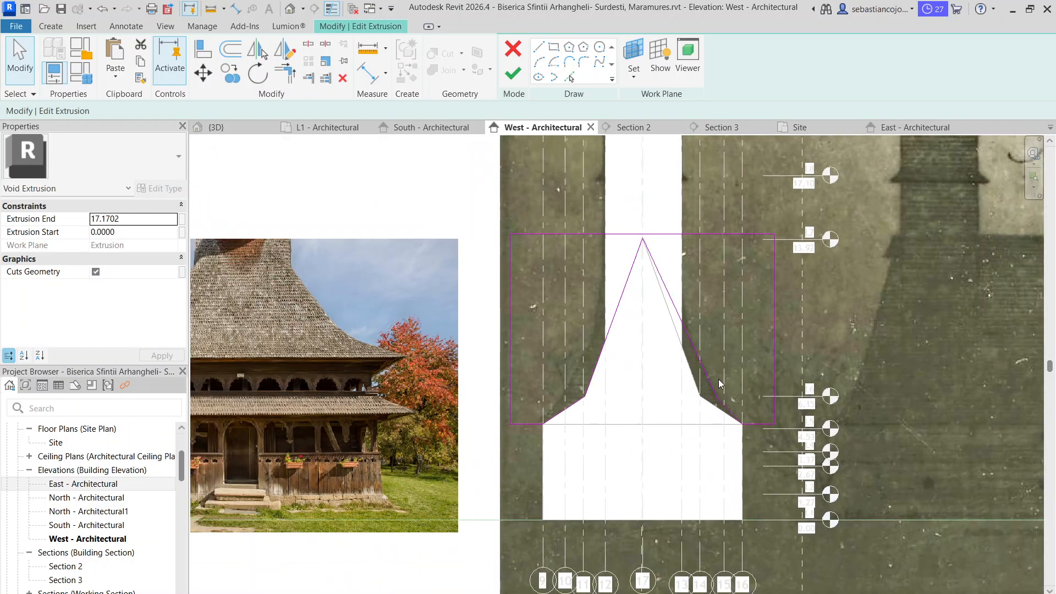
Move the lower end of the left upper slope line outward to grid 10
scroll(682, 363, "up", 1)
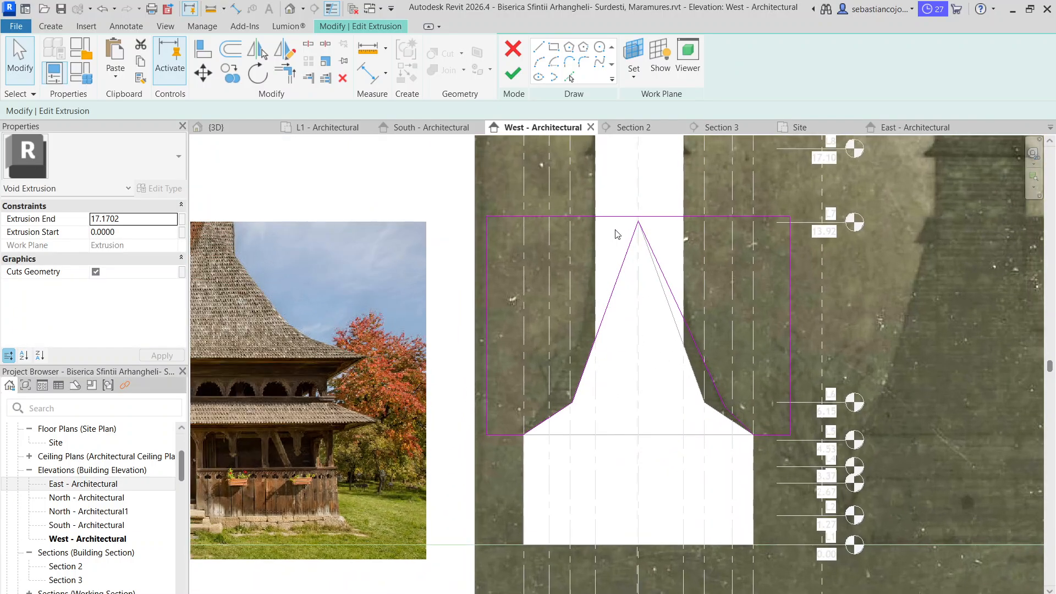
left_click(576, 407)
scroll(575, 404, "up", 2)
left_click_drag(574, 405, 530, 391)
Set the length of the left lower slope line to 2
left_click(560, 414)
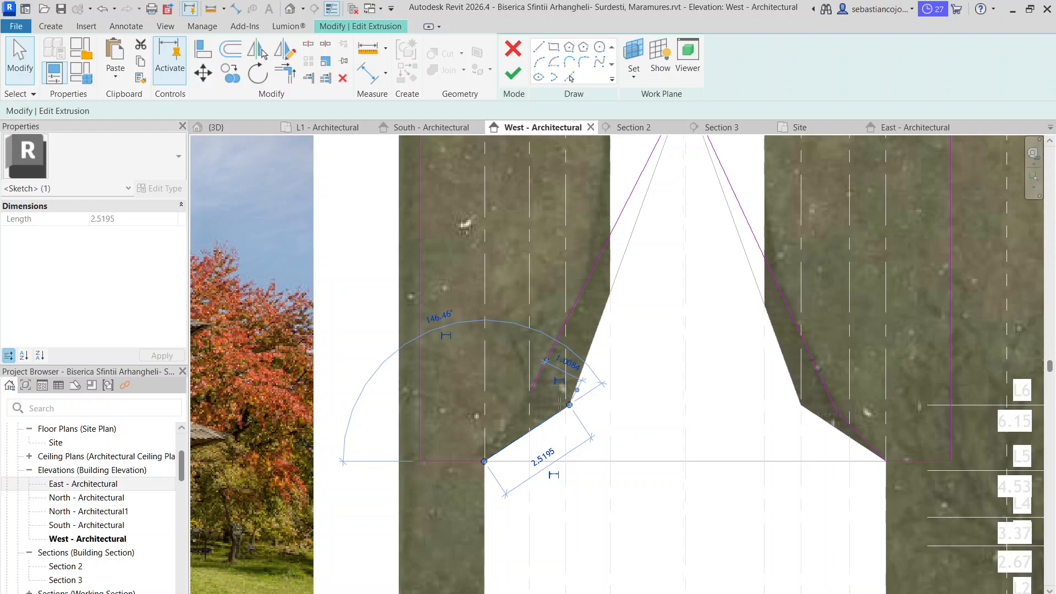
left_click(543, 455)
type("2")
key("Return")
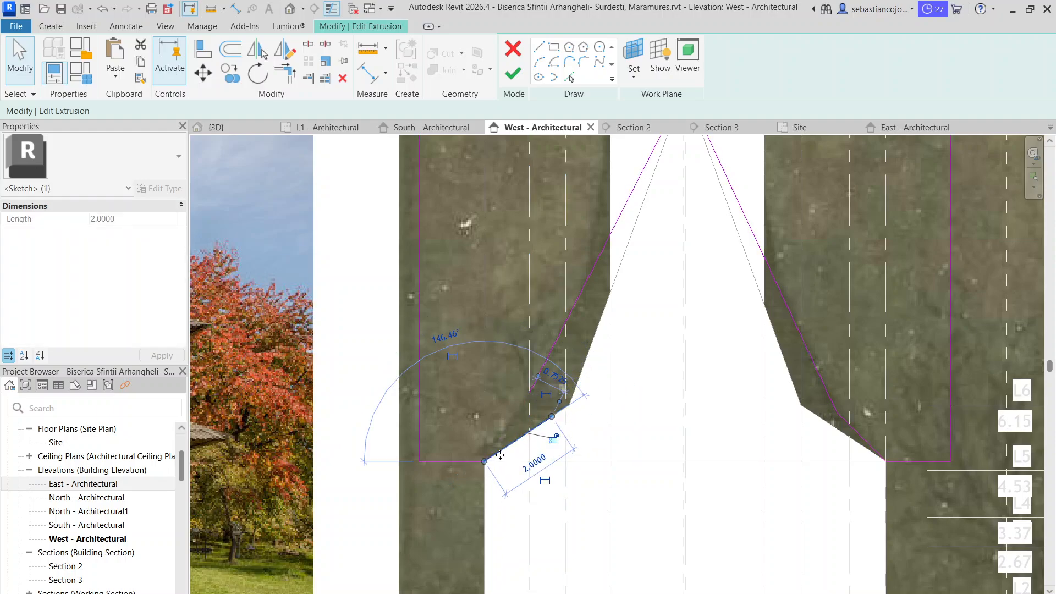
Steepen the left lower slope line to meet the upper slope line, and shorten the adjoining base line to about 1.49
left_click(484, 461)
mouse_move(468, 461)
left_mouse_down()
mouse_move(473, 451)
mouse_move(449, 445)
left_mouse_up()
scroll(510, 461, "up", 3)
left_click(513, 429)
left_click_drag(592, 372, 548, 325)
left_click(480, 446)
left_click_drag(483, 446, 449, 445)
scroll(457, 444, "down", 5)
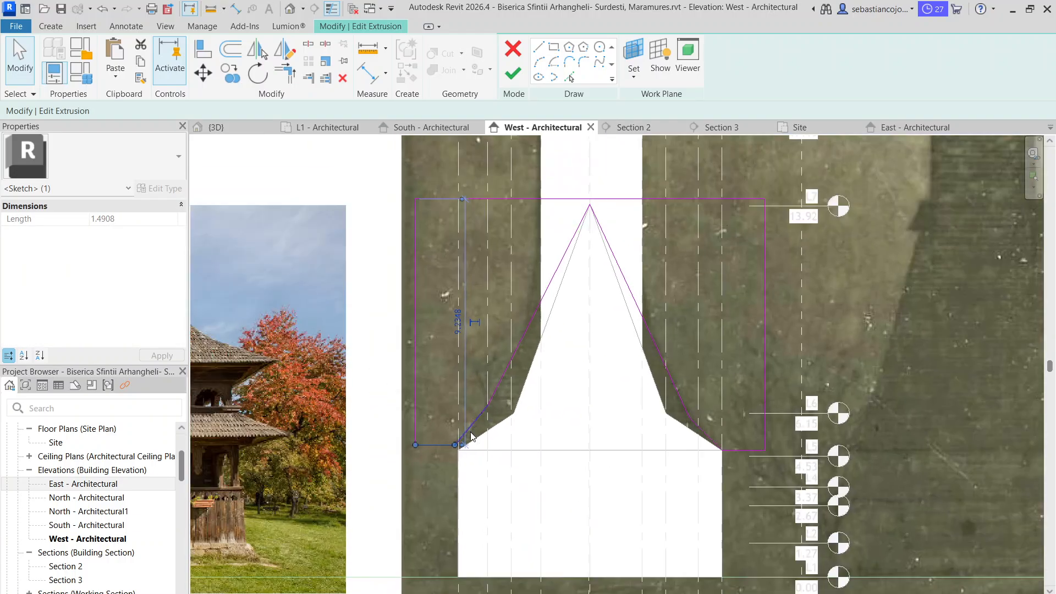
scroll(488, 391, "down", 5)
left_click(536, 372)
Adjust the lower end of the right upper slope line to meet the end of the lower slope line
scroll(579, 428, "up", 6)
scroll(601, 383, "up", 4)
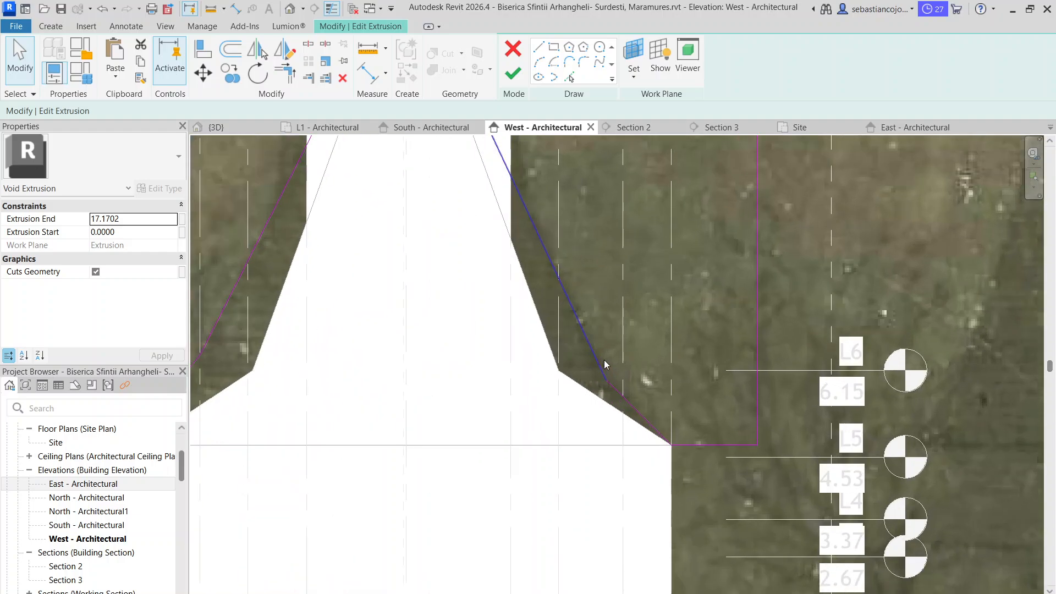
left_click(599, 371)
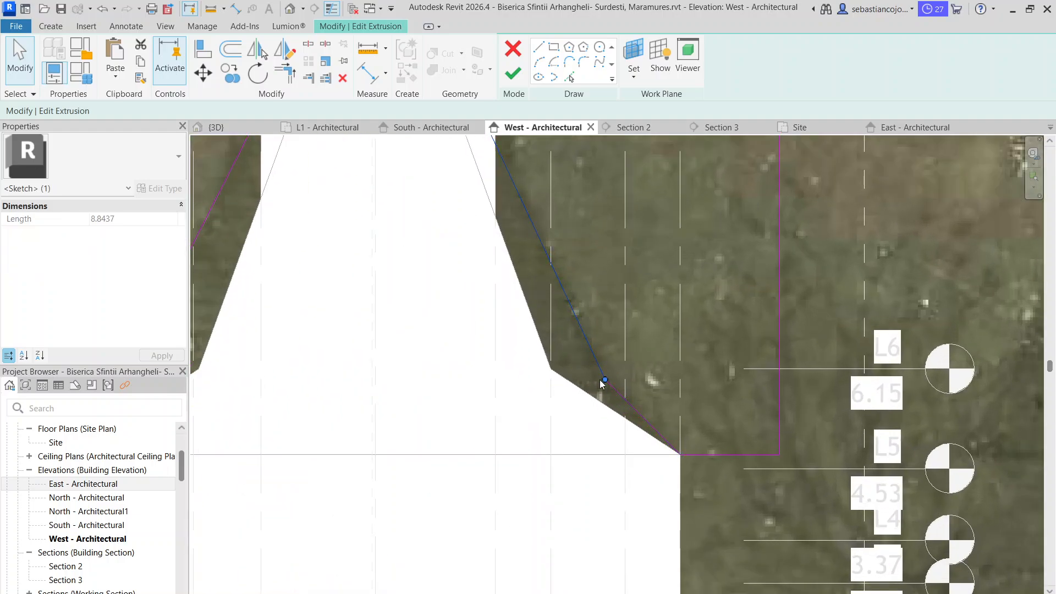
mouse_move(604, 380)
left_mouse_down()
mouse_move(590, 361)
mouse_move(605, 379)
left_mouse_up()
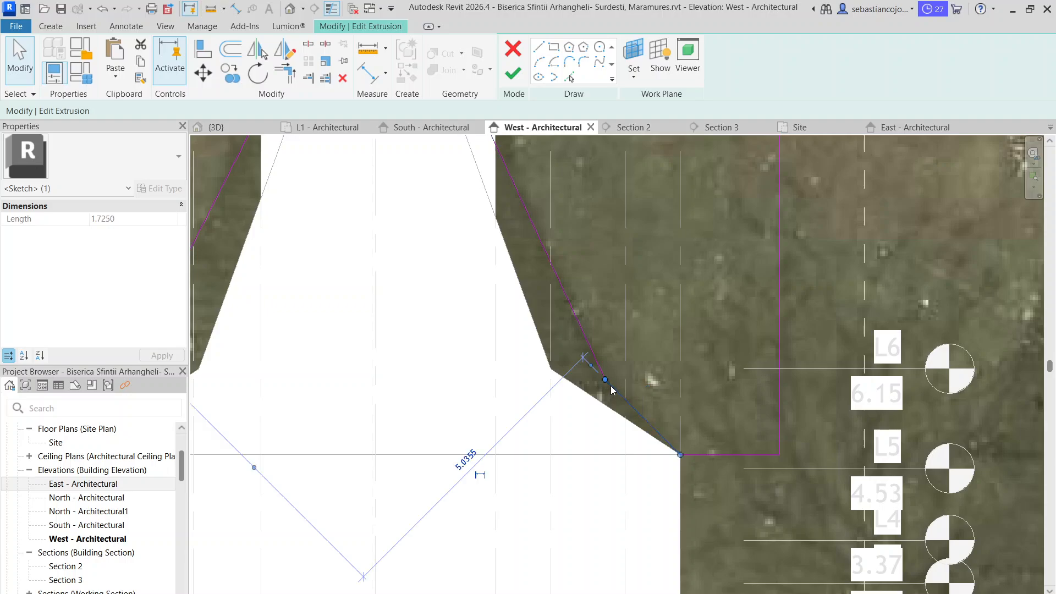
scroll(653, 434, "down", 3)
left_click(651, 372)
scroll(651, 372, "down", 3)
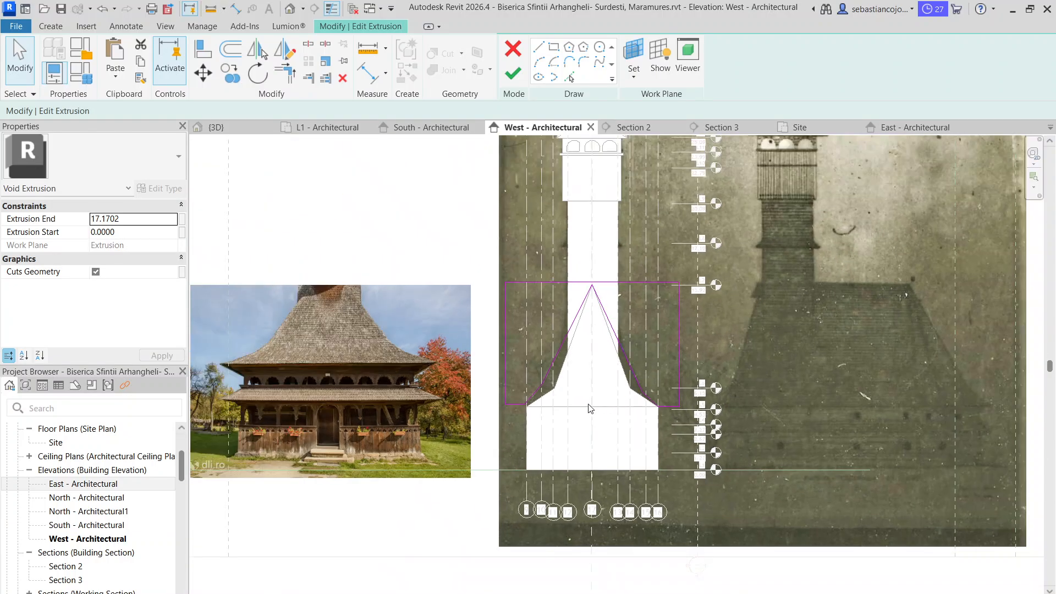
Adjust the left upper and lower slope lines to meet on grid 10, and finish editing the roof void's profile
scroll(554, 399, "up", 3)
scroll(545, 384, "up", 2)
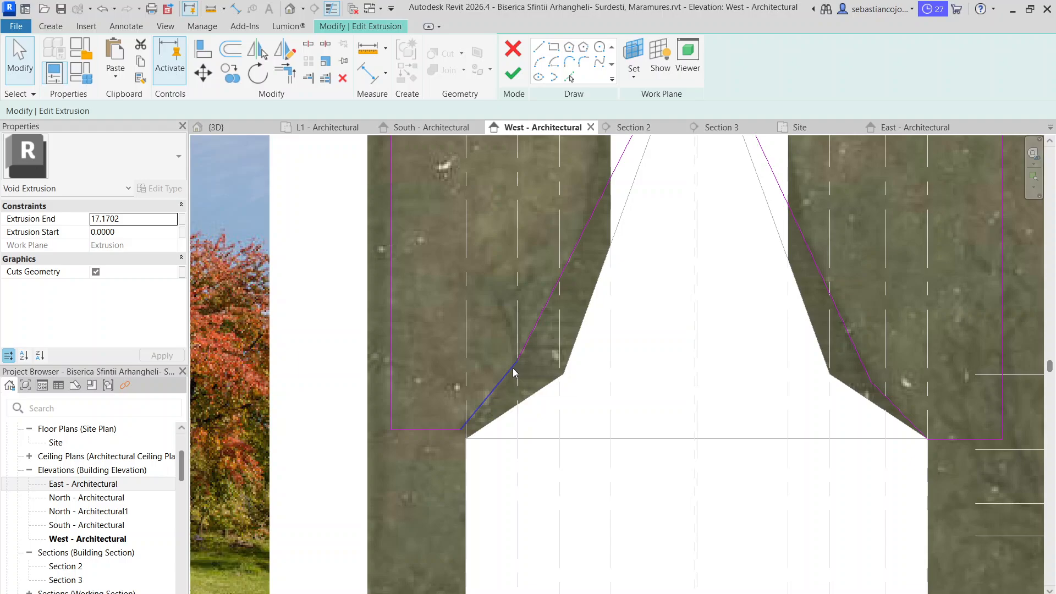
left_click(513, 368)
scroll(513, 368, "up", 3)
left_click_drag(520, 356, 522, 365)
scroll(521, 370, "up", 3)
left_click(525, 338)
left_click(538, 302)
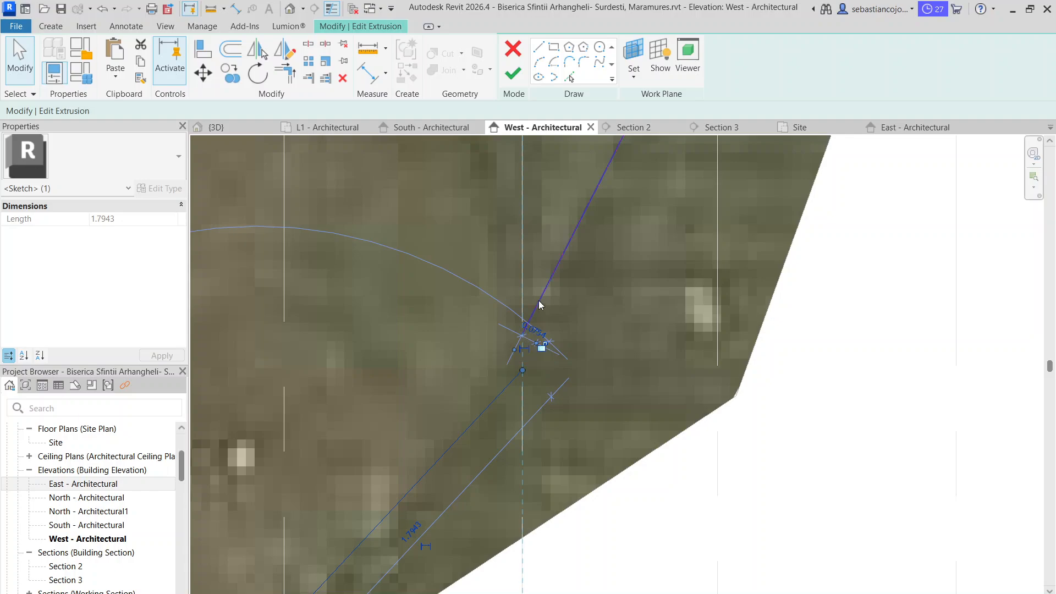
key("Escape")
scroll(525, 369, "down", 8)
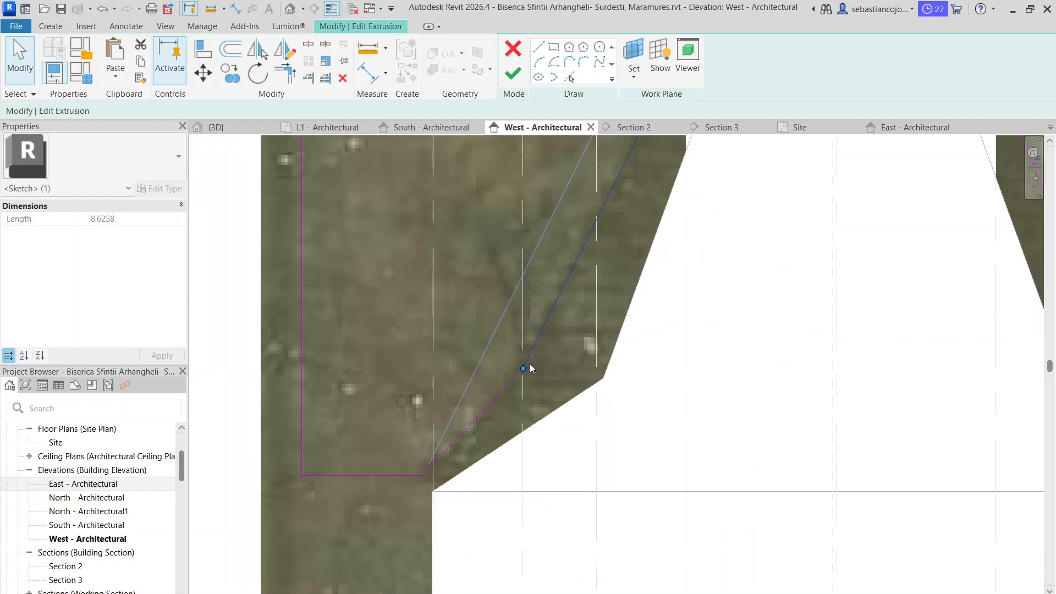
scroll(625, 339, "down", 3)
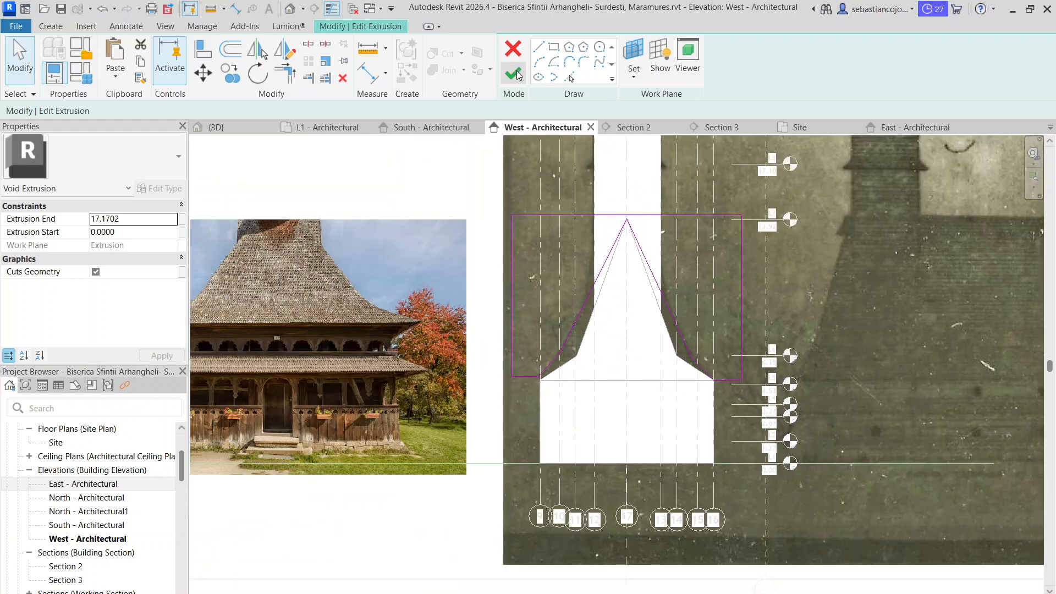
left_click(513, 74)
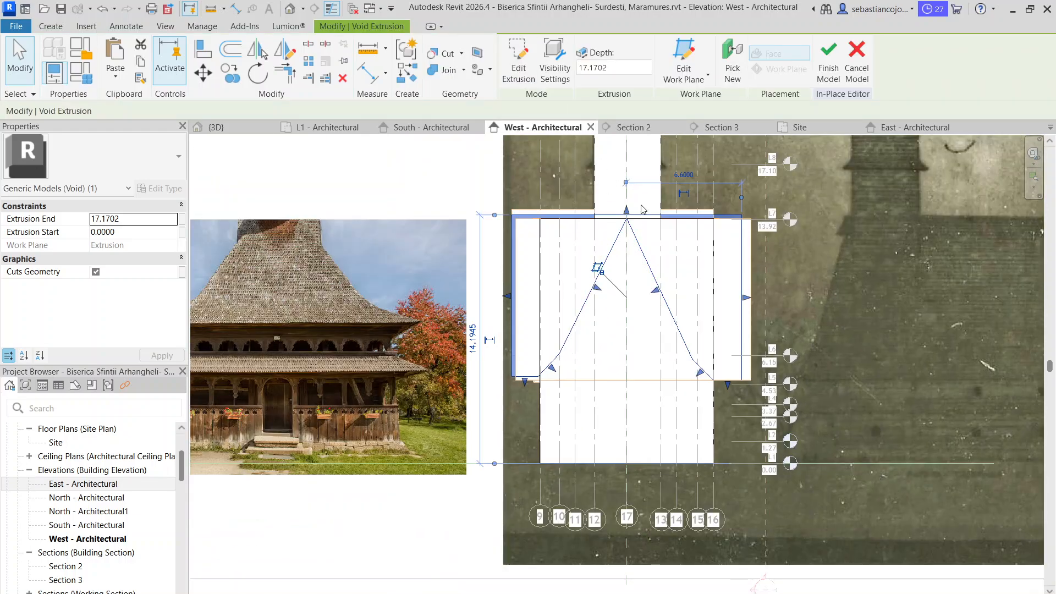
left_click(643, 333)
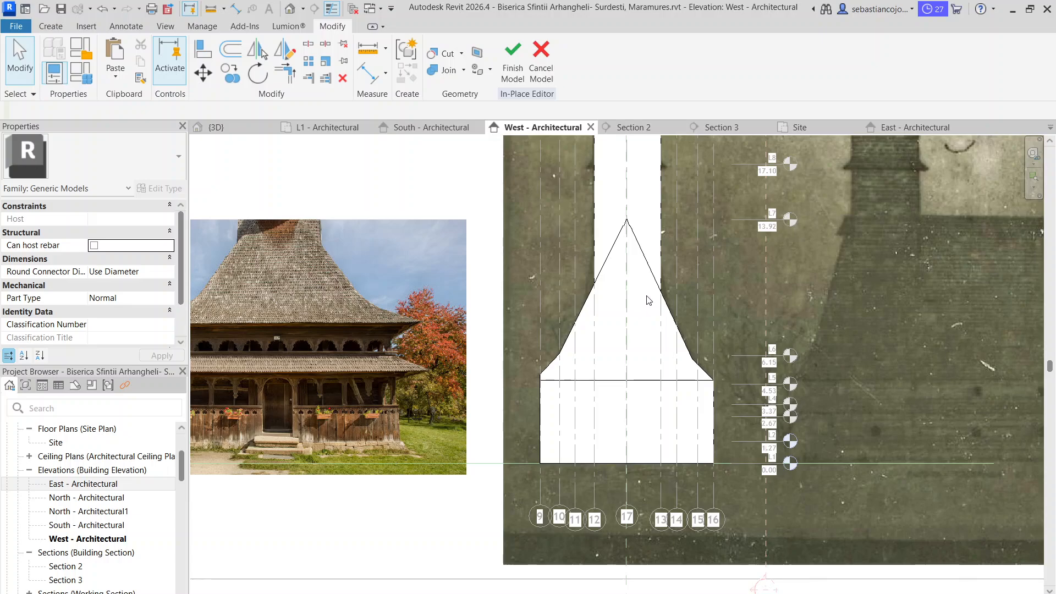
Edit the tower shaft extrusion's profile, moving the lower end of its right sloped base line up to the roof slope at the shaft edge
left_click(653, 243)
scroll(660, 242, "up", 2)
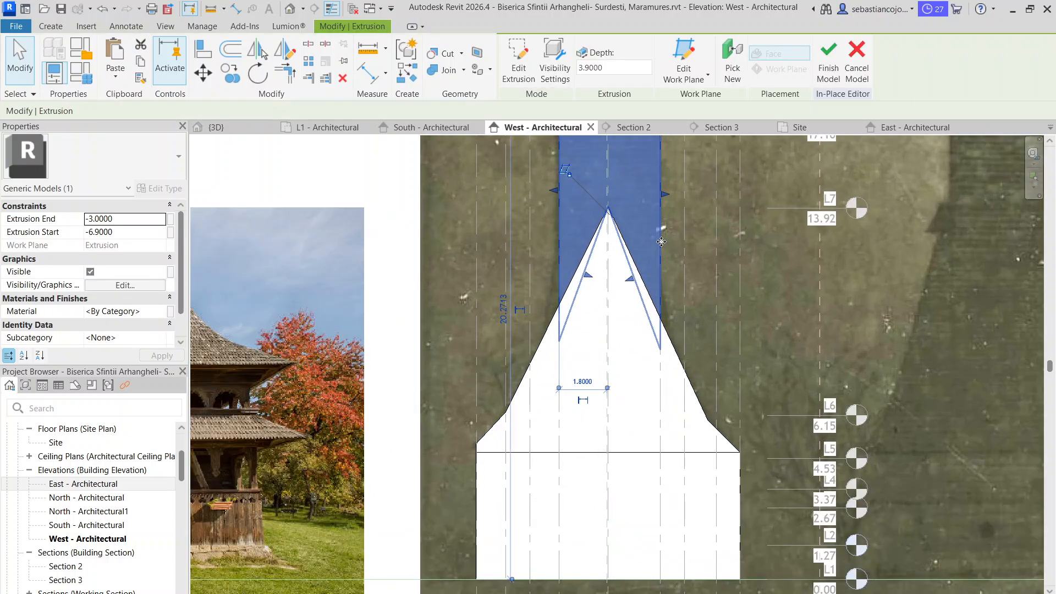
double_click(660, 241)
scroll(649, 308, "up", 3)
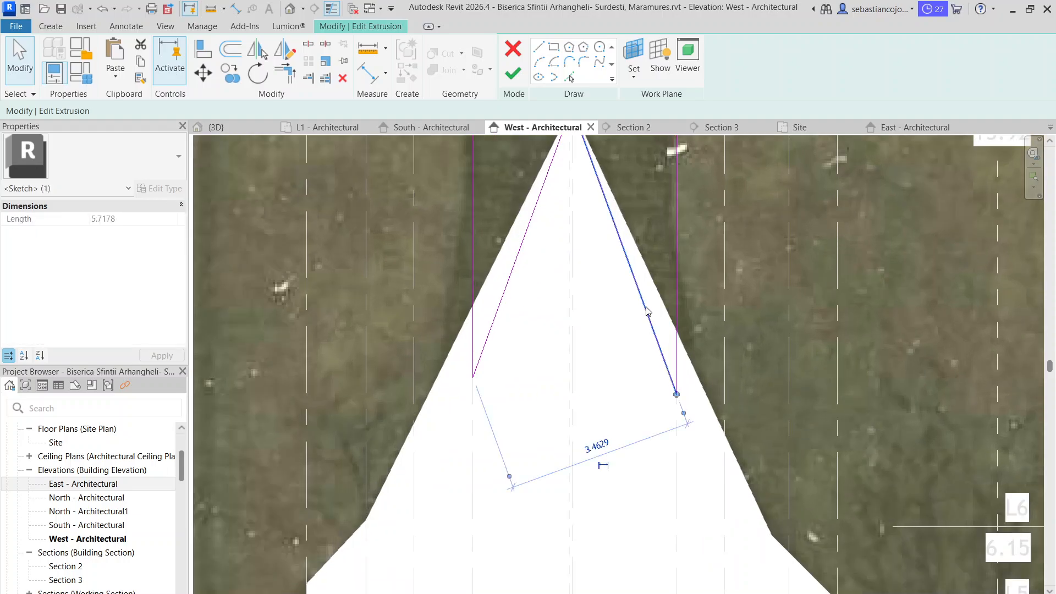
left_click_drag(676, 393, 677, 331)
scroll(673, 335, "down", 2)
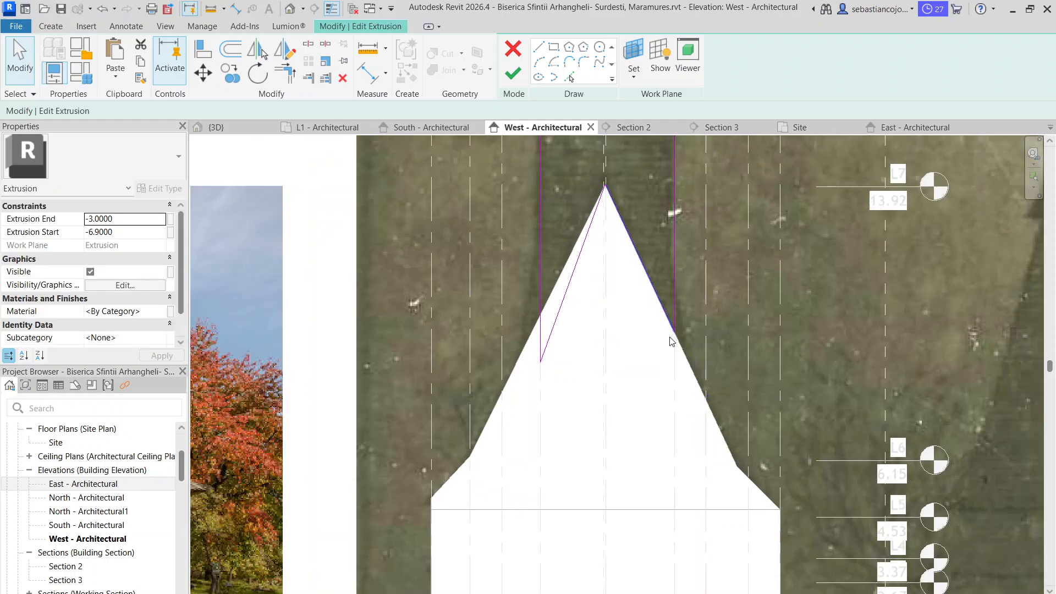
Move the lower end of the tower shaft's left sloped base line up to the roof slope, and try to finish the profile
left_click(541, 352)
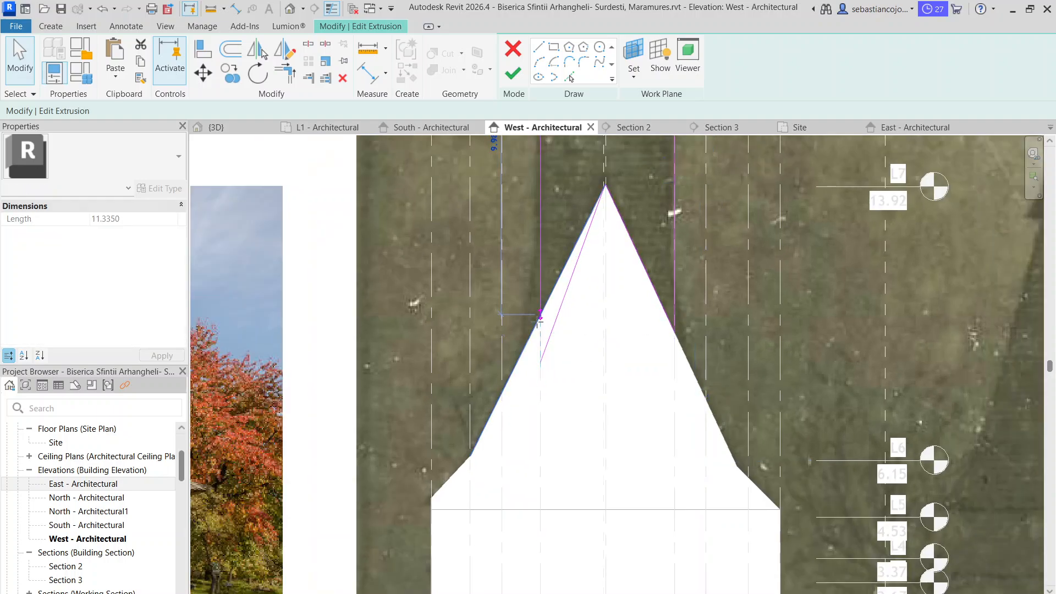
left_click_drag(537, 322, 539, 317)
left_click(548, 343)
left_click_drag(540, 362, 541, 315)
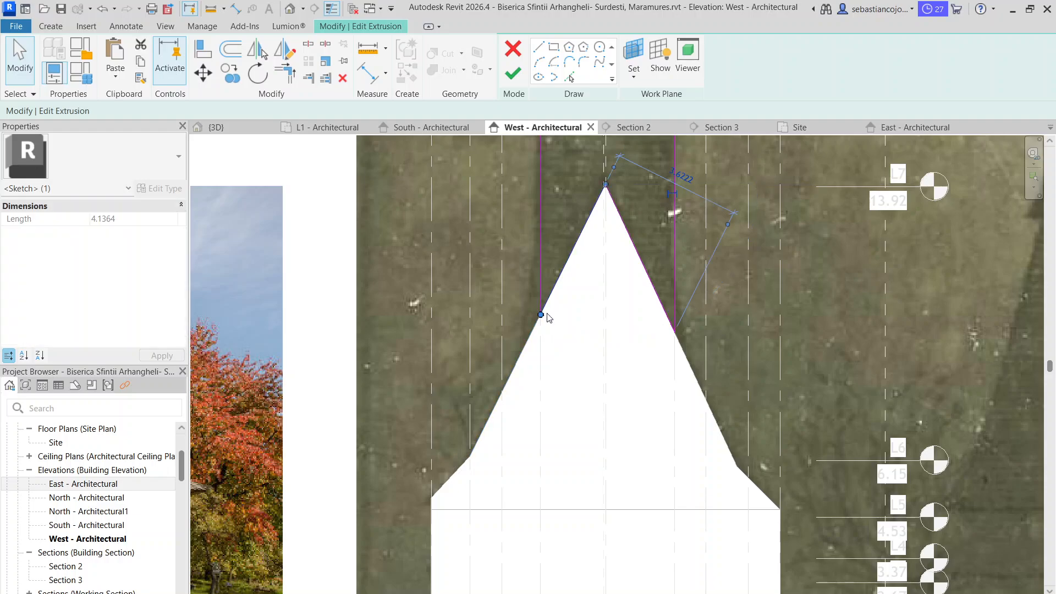
scroll(548, 317, "down", 3)
left_click(581, 380)
left_click(513, 74)
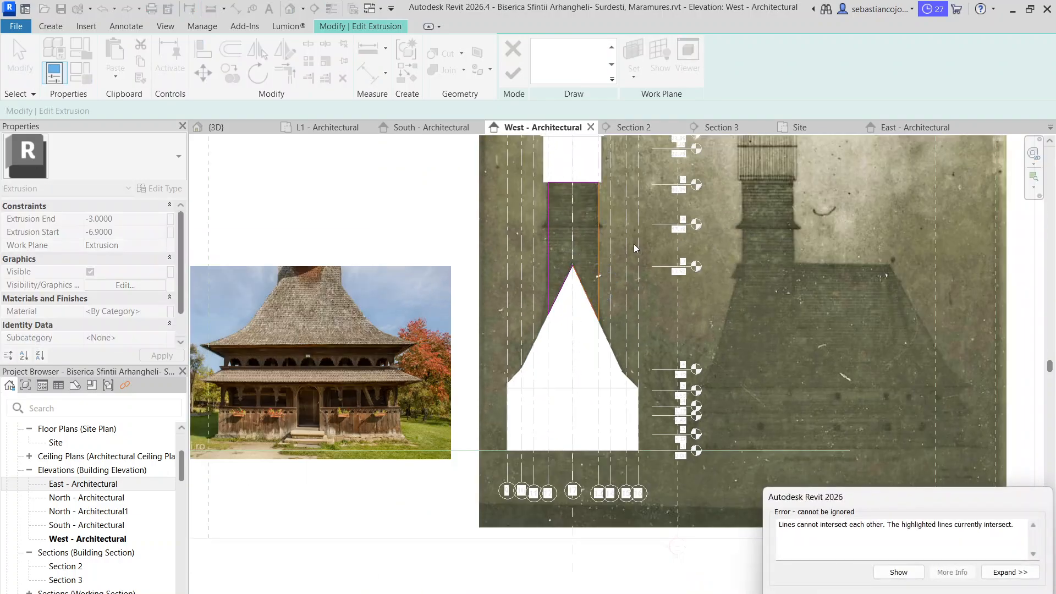
Correct the lower right corner where the tower shaft's sloped base line meets its vertical edge, and finish the extrusion's profile
key("Return")
scroll(578, 297, "up", 3)
left_click(625, 323)
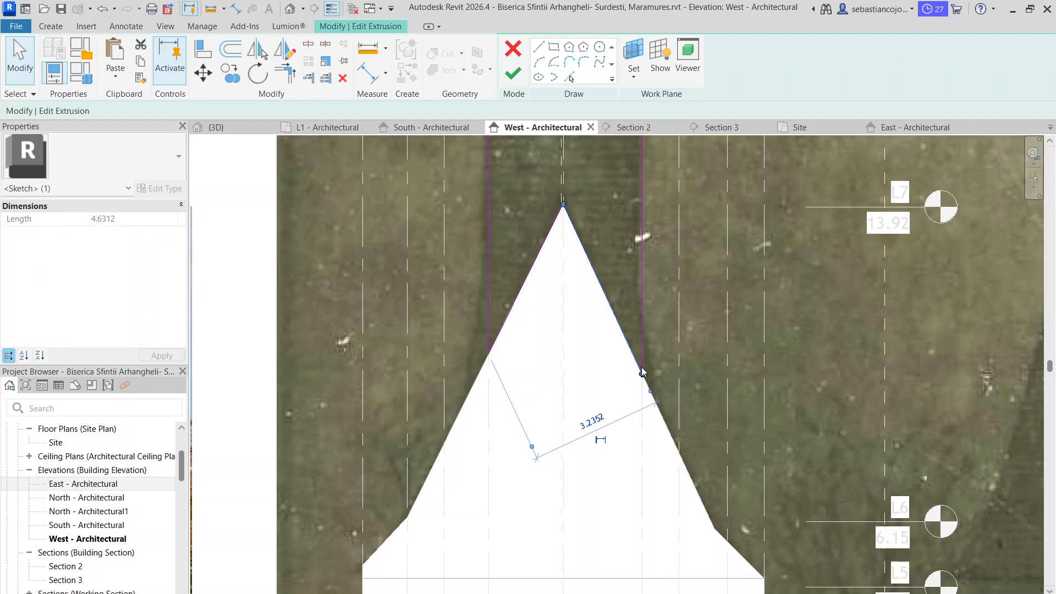
scroll(645, 380, "up", 5)
key("Escape")
left_click(629, 336)
key("Escape")
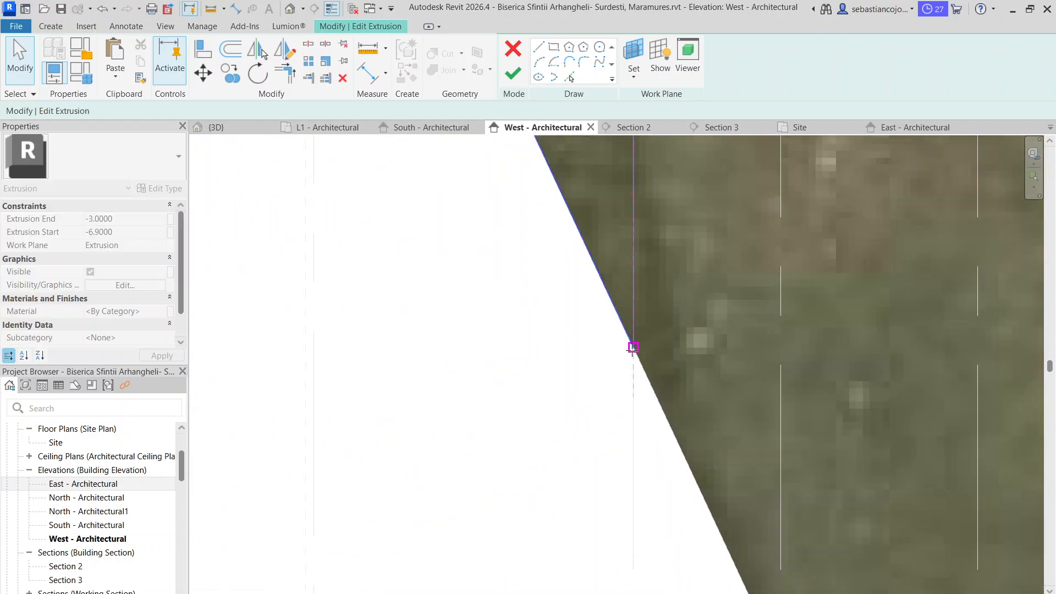
left_click(511, 77)
scroll(566, 276, "down", 8)
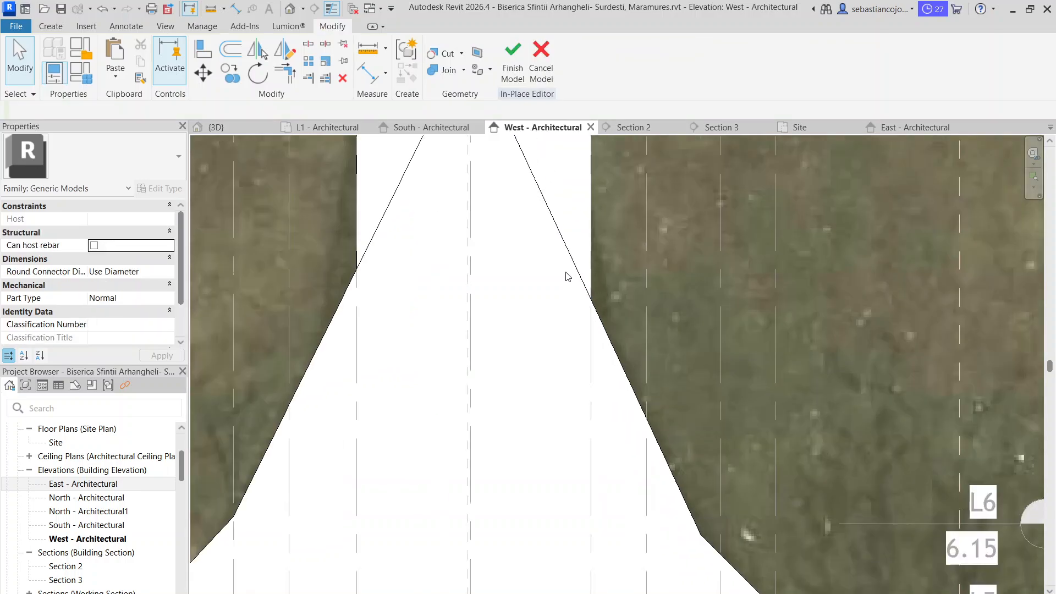
scroll(448, 282, "down", 3)
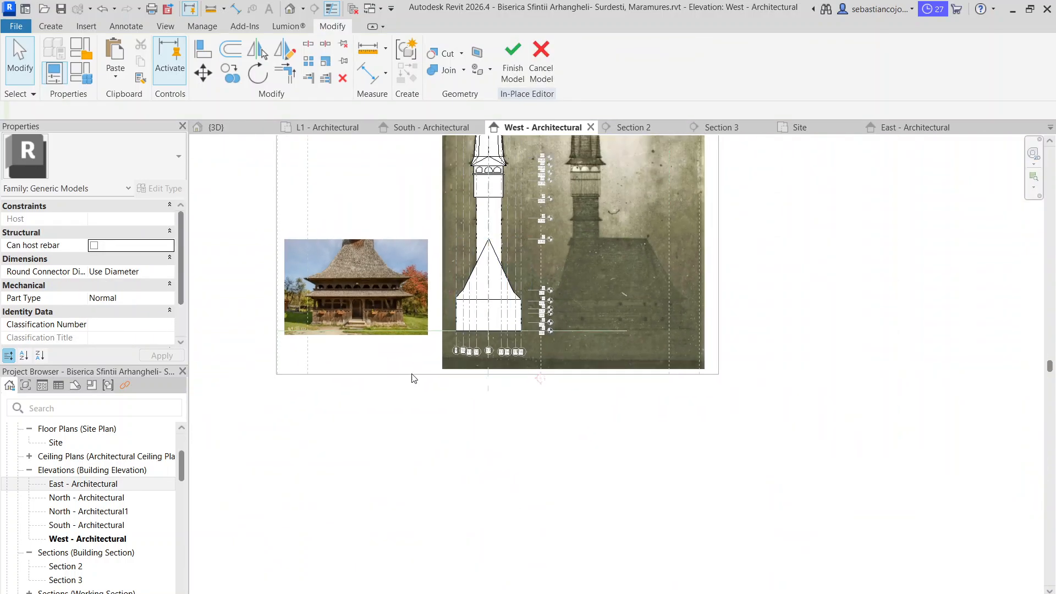
Examine the reshaped roof and the slope junctions at the angled end of the church in the 3D view
left_click(215, 128)
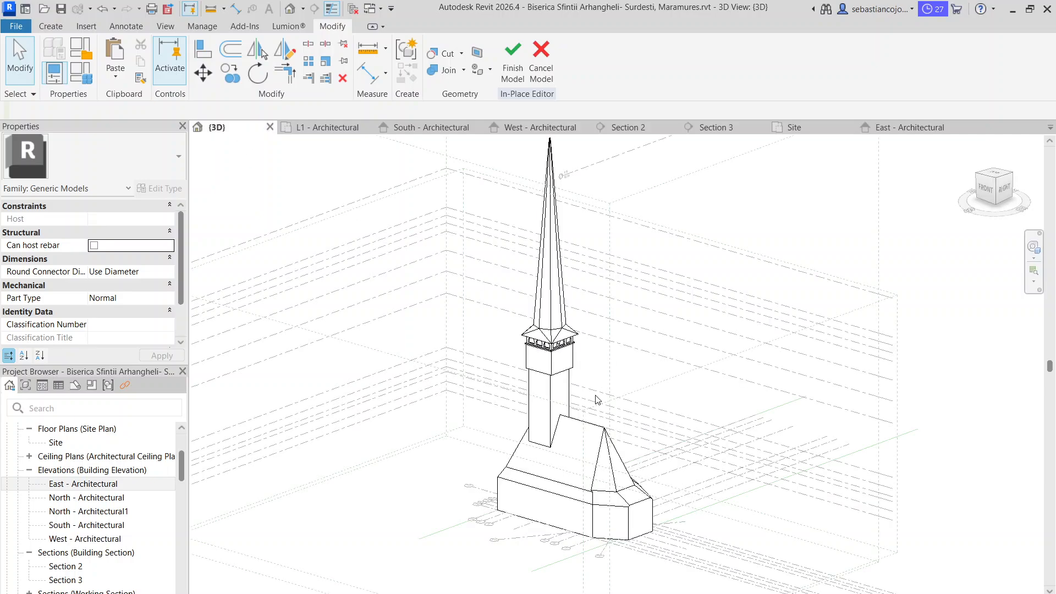
scroll(611, 436, "up", 6)
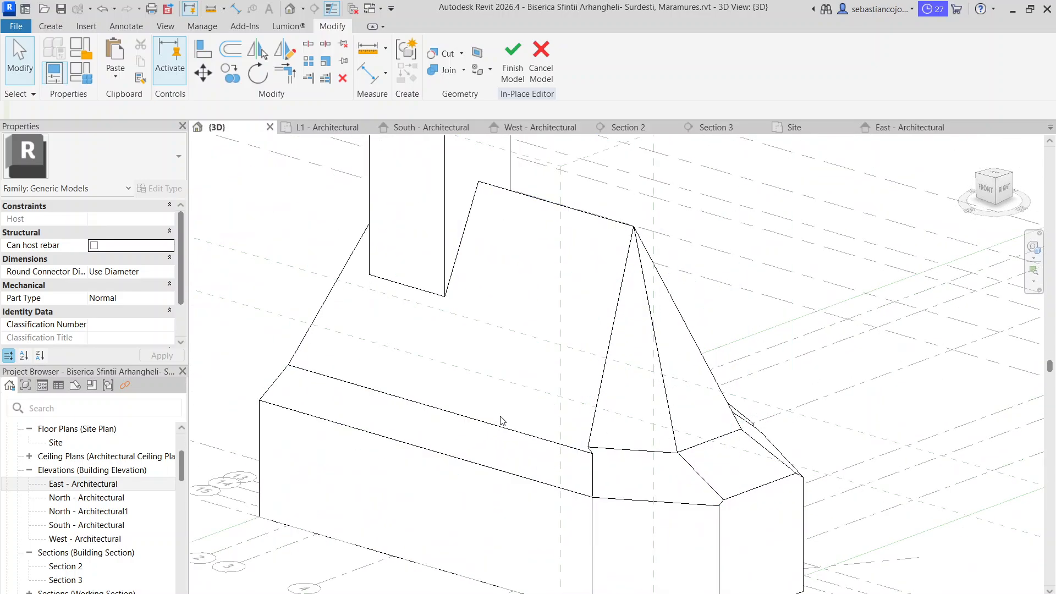
scroll(500, 416, "down", 3)
left_click(553, 423)
middle_click_drag(465, 482, 749, 526, "shift")
scroll(748, 527, "up", 3)
left_click(697, 487)
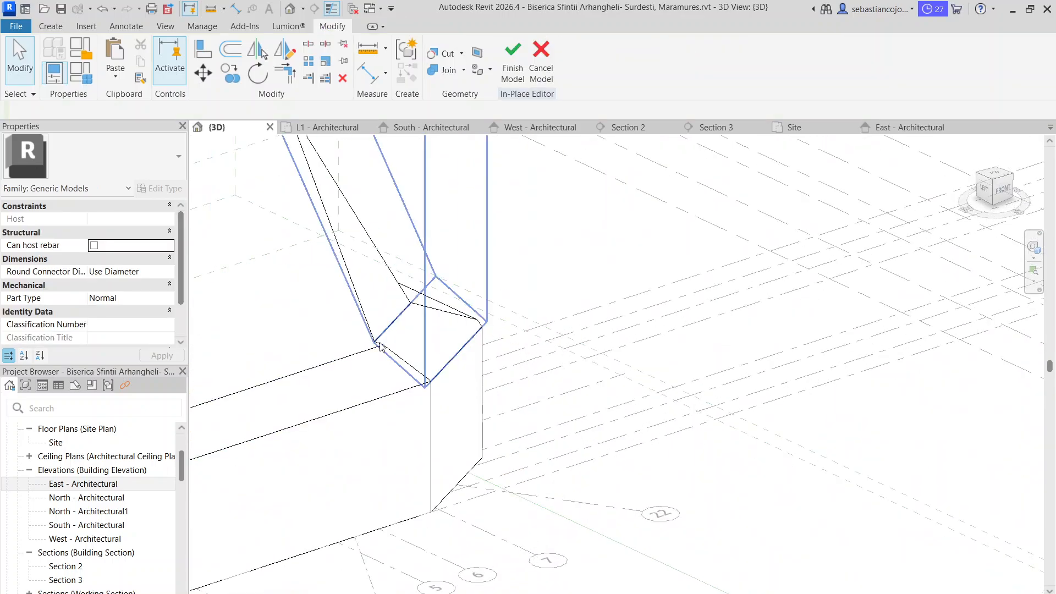
scroll(417, 368, "down", 4)
Open Section 2 and widen its crop region to include the full width of the church roof
left_click(628, 127)
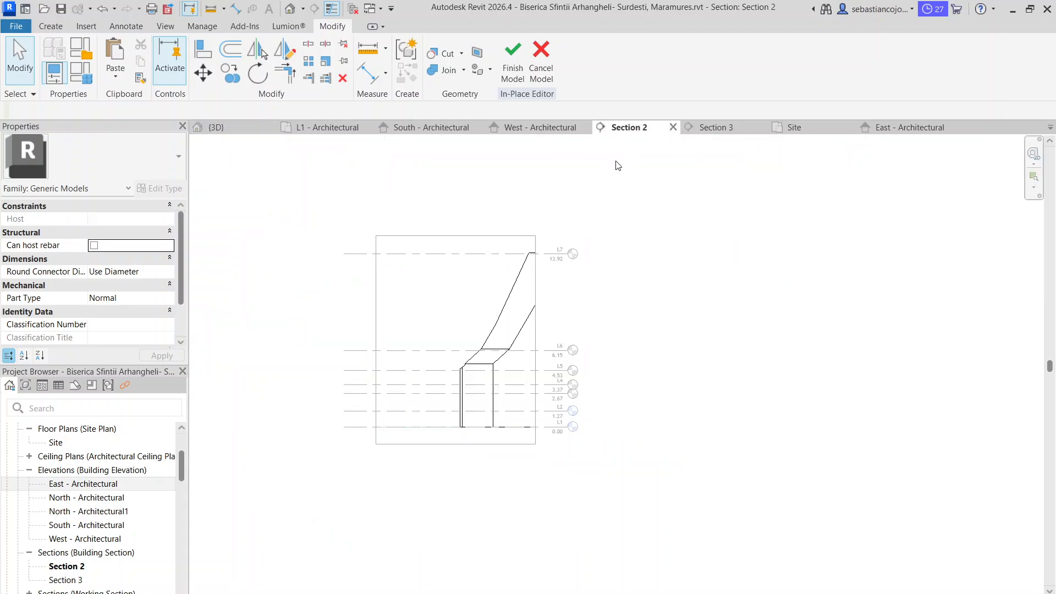
scroll(478, 405, "up", 3)
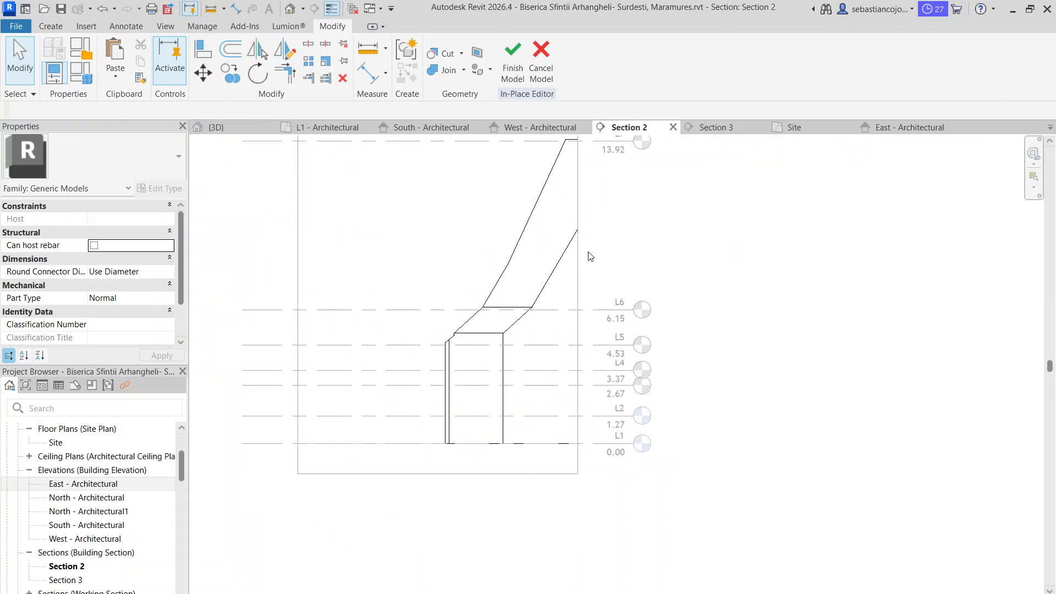
scroll(590, 256, "down", 5)
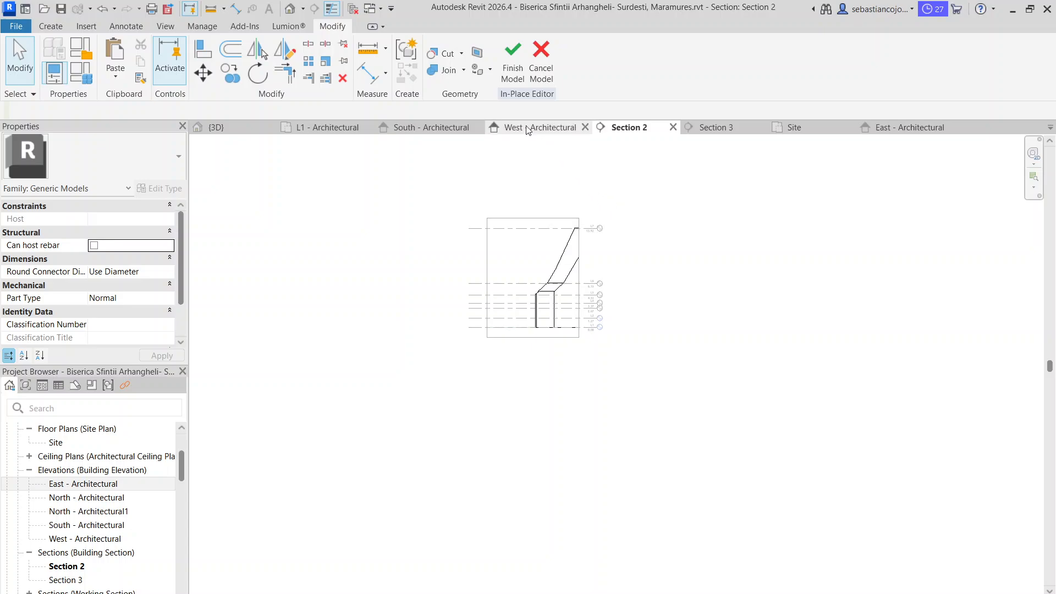
left_click(579, 270)
left_click_drag(579, 278, 665, 293)
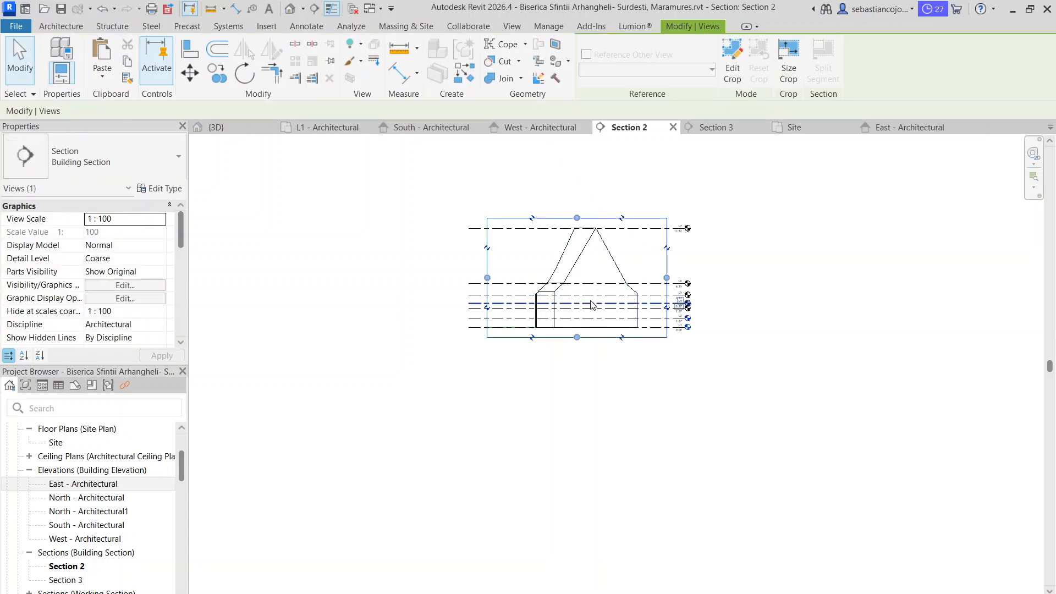
scroll(583, 297, "up", 3)
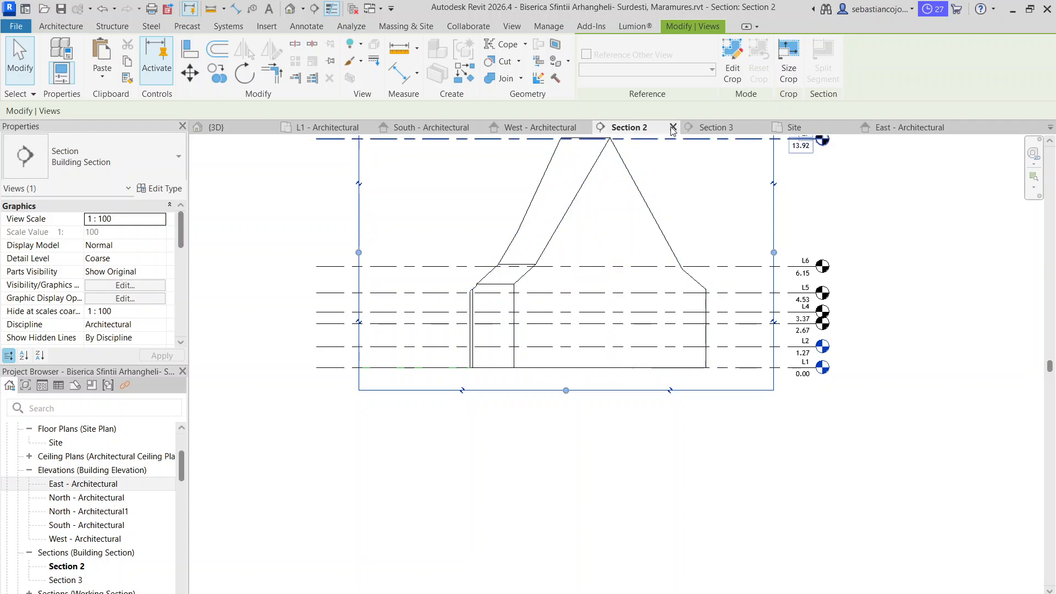
Review the roof profile in Section 3 and return to the 3D view
left_click(706, 131)
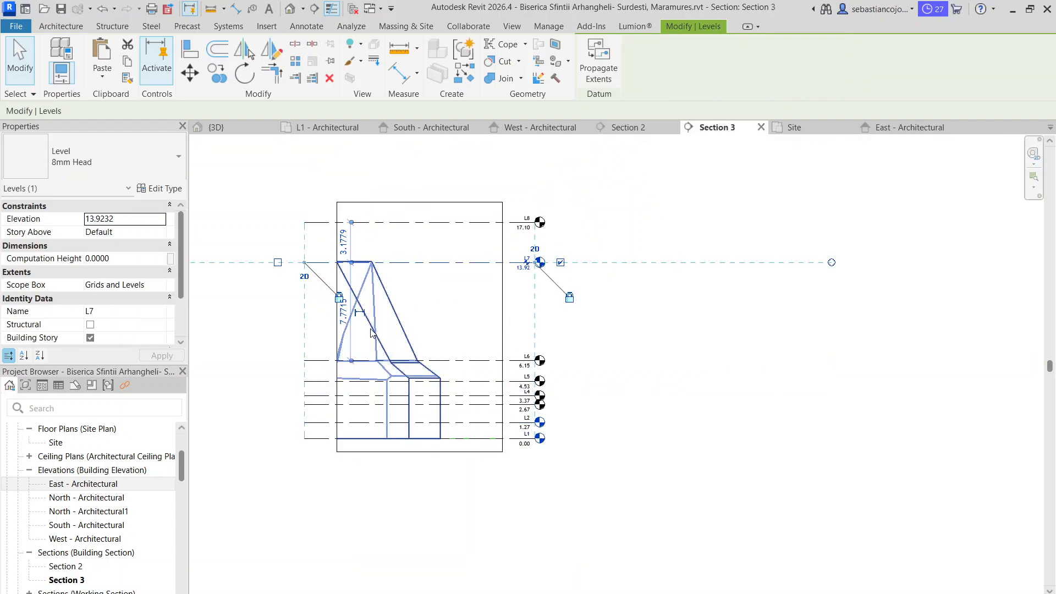
left_click(533, 160)
left_click(216, 127)
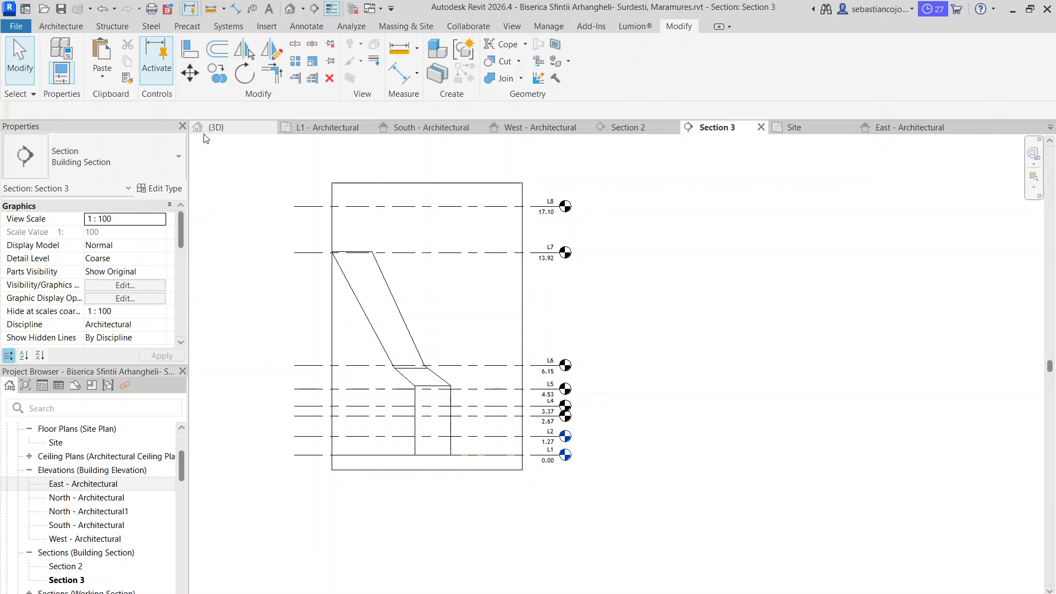
Reopen the church's generic model for in-place editing in the 3D view
scroll(408, 369, "up", 5)
left_click(412, 367)
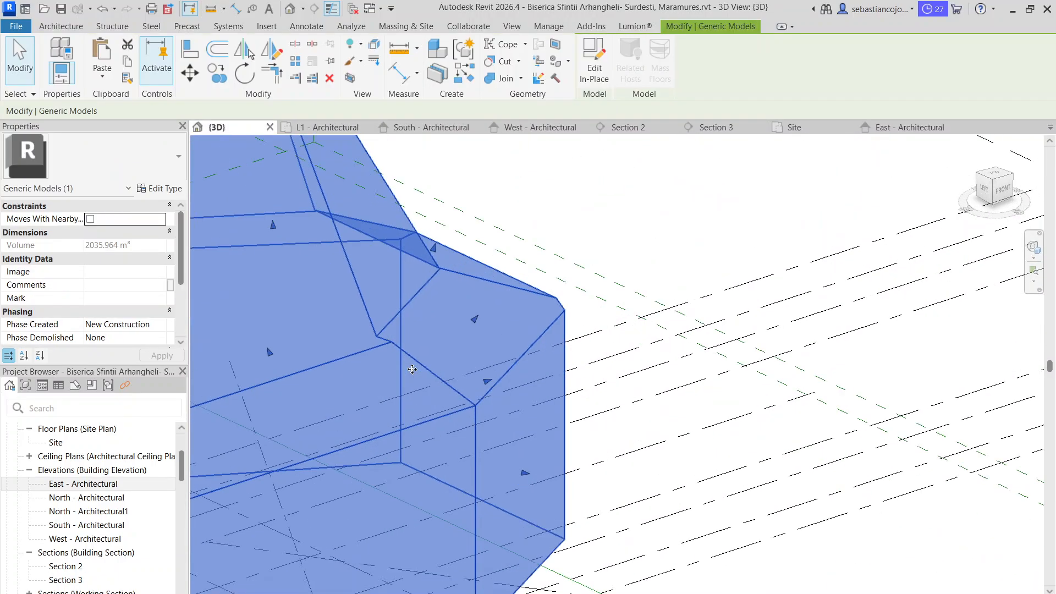
scroll(418, 367, "up", 3)
double_click(421, 366)
scroll(421, 366, "down", 3)
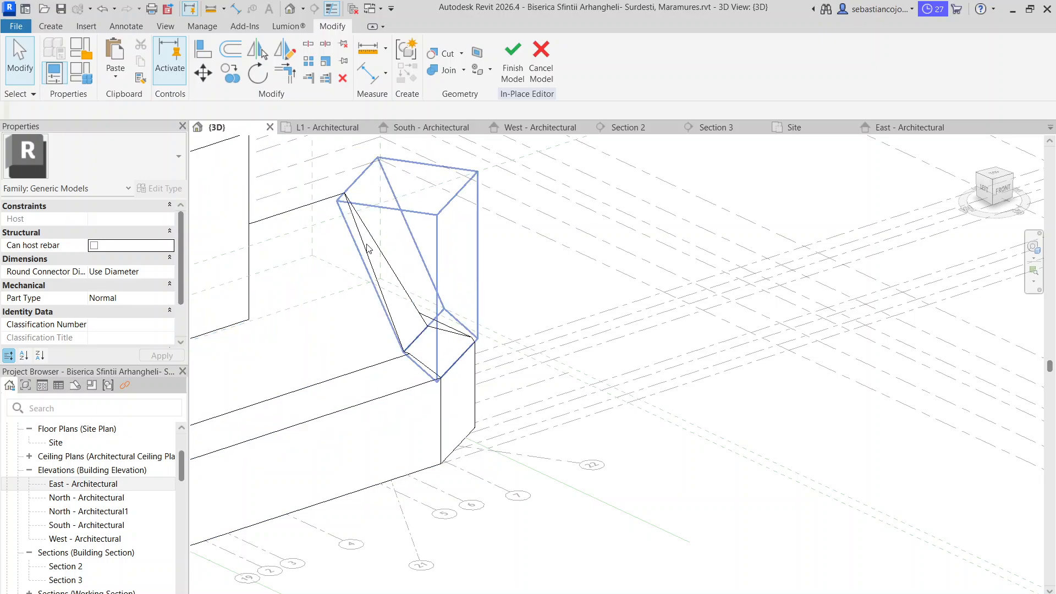
Inspect the misaligned roof corner and the void extrusion cutting it from several angles in the 3D view
left_click(359, 210)
scroll(404, 410, "down", 1)
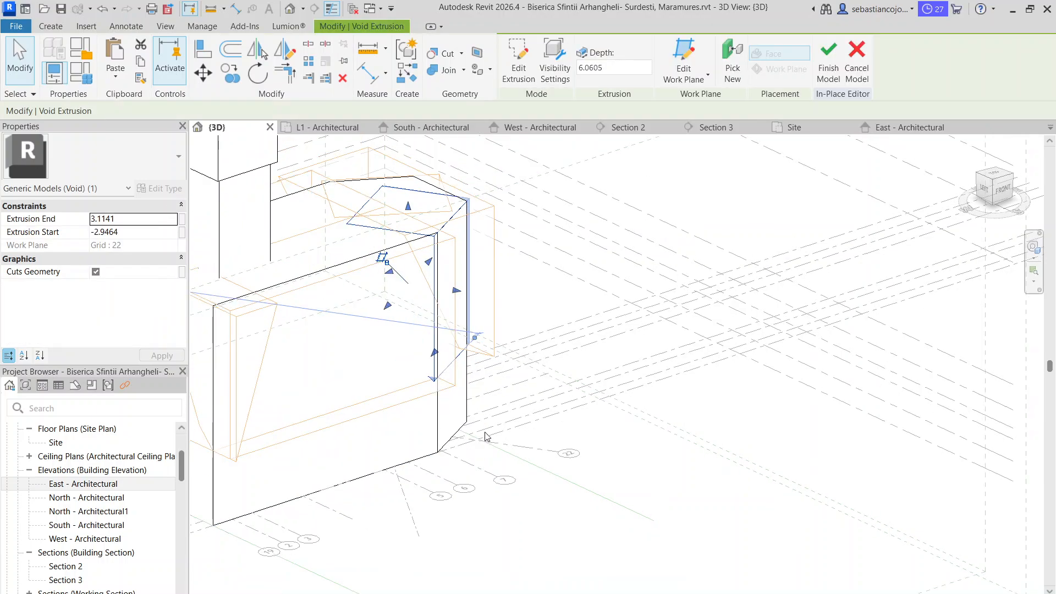
left_click(482, 433)
scroll(400, 374, "up", 4)
scroll(425, 330, "up", 4)
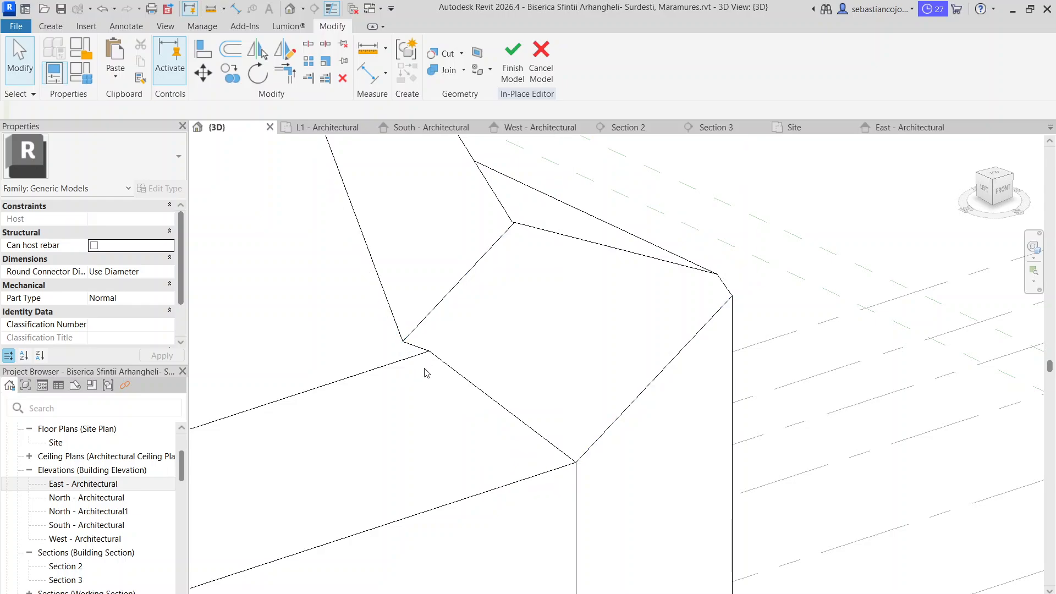
scroll(442, 403, "down", 3)
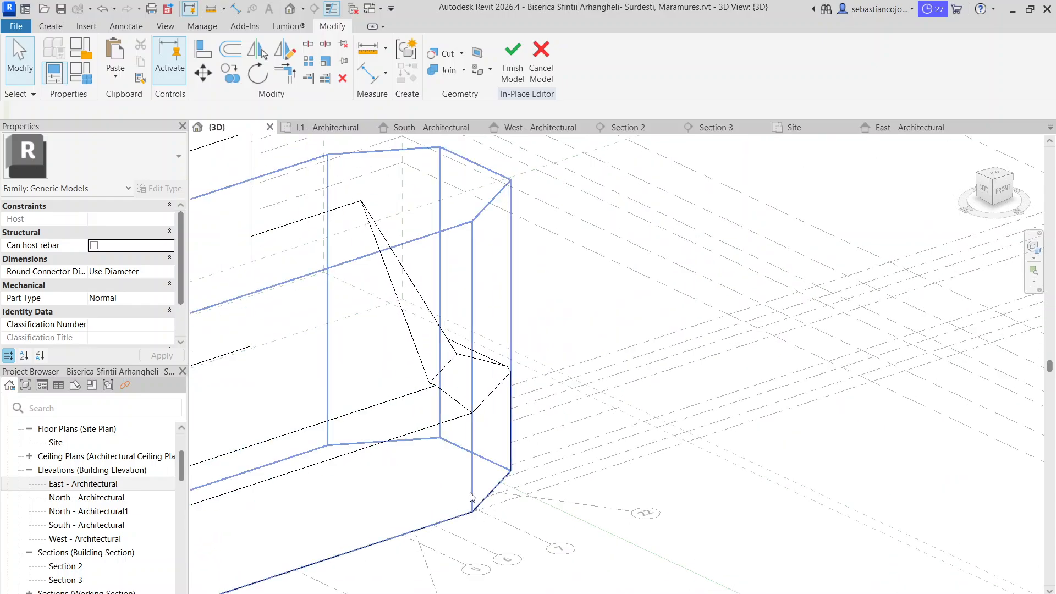
left_click(472, 500)
middle_click_drag(473, 497, 507, 420, "shift")
left_click(570, 359)
scroll(459, 418, "up", 3)
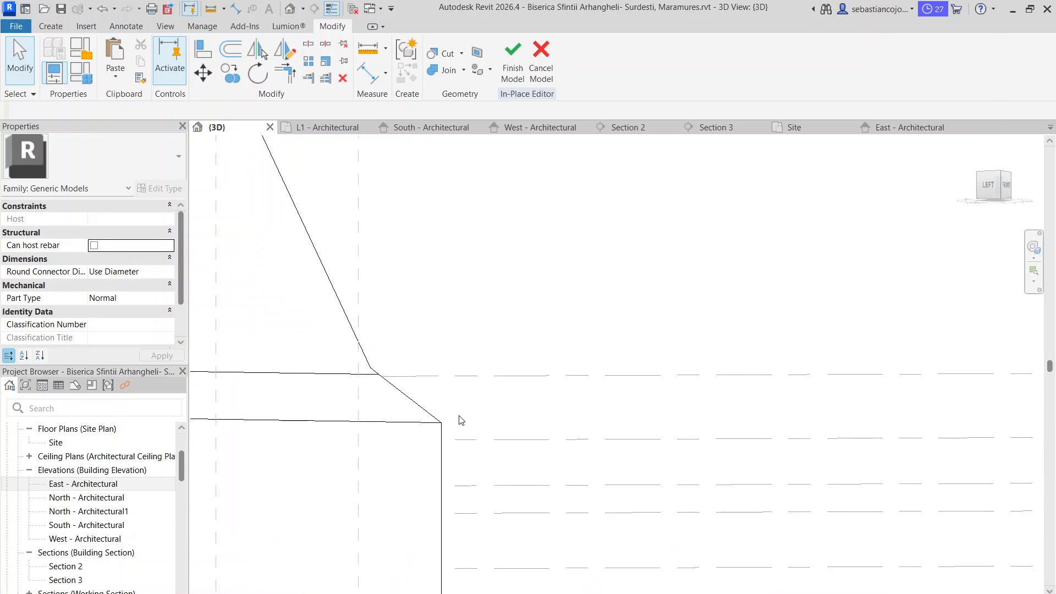
mouse_move(394, 379)
middle_mouse_down("shift")
mouse_move(382, 413)
mouse_move(394, 365)
middle_mouse_up("shift")
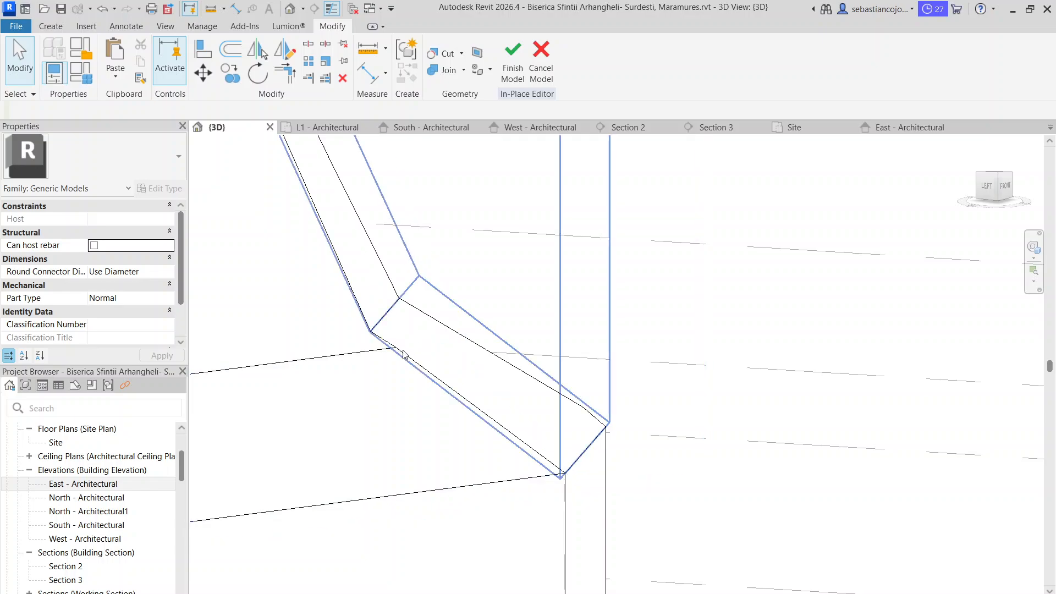
Edit the corner void extrusion's sketch in Section 3 and move the upper end of its lower slope line to the roof's break line
left_click(404, 356)
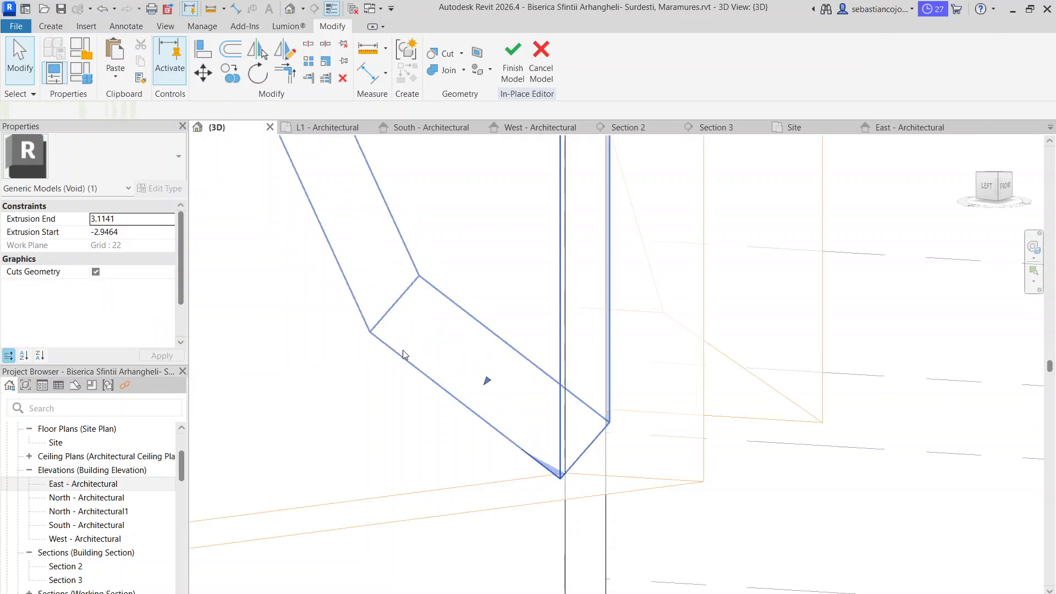
double_click(545, 473)
mouse_move(547, 477)
middle_mouse_down("shift")
mouse_move(465, 365)
mouse_move(418, 360)
mouse_move(452, 395)
mouse_move(484, 370)
mouse_move(469, 381)
mouse_move(463, 365)
mouse_move(476, 393)
middle_mouse_up("shift")
left_click(626, 128)
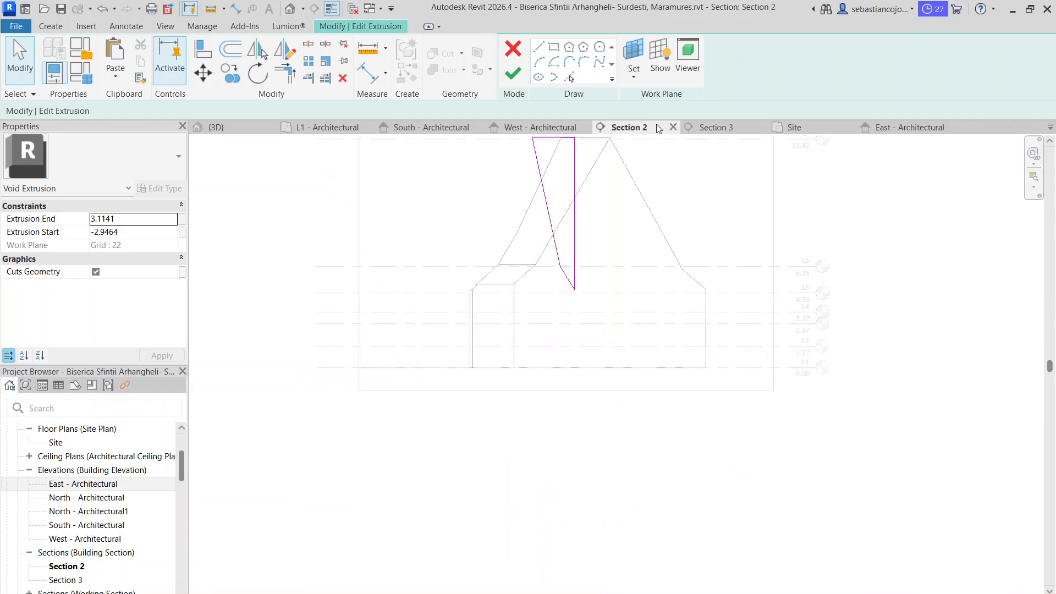
left_click(718, 127)
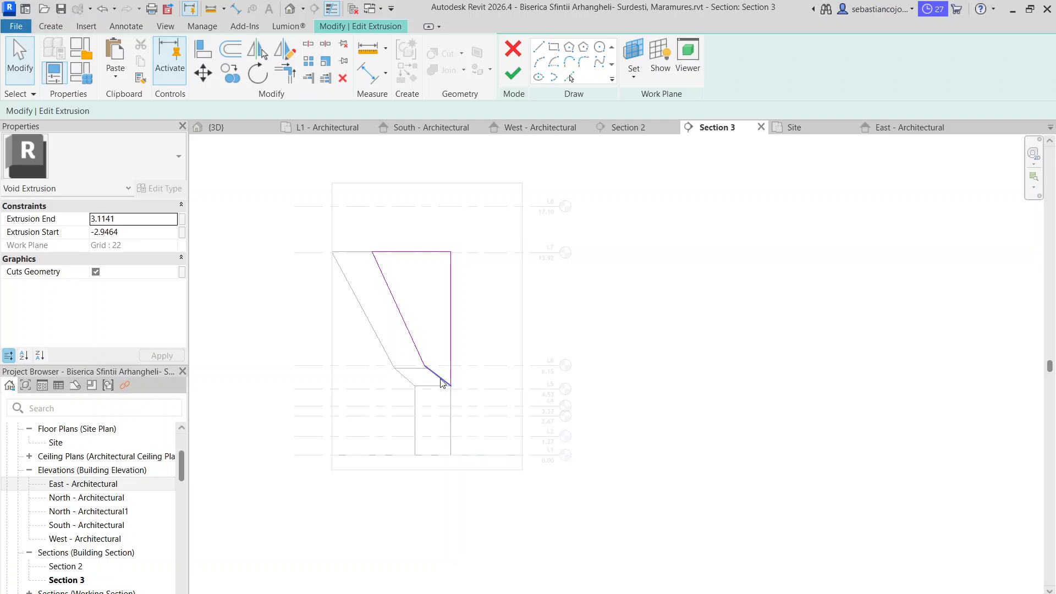
scroll(407, 349, "up", 3)
scroll(400, 342, "up", 5)
left_click(460, 389)
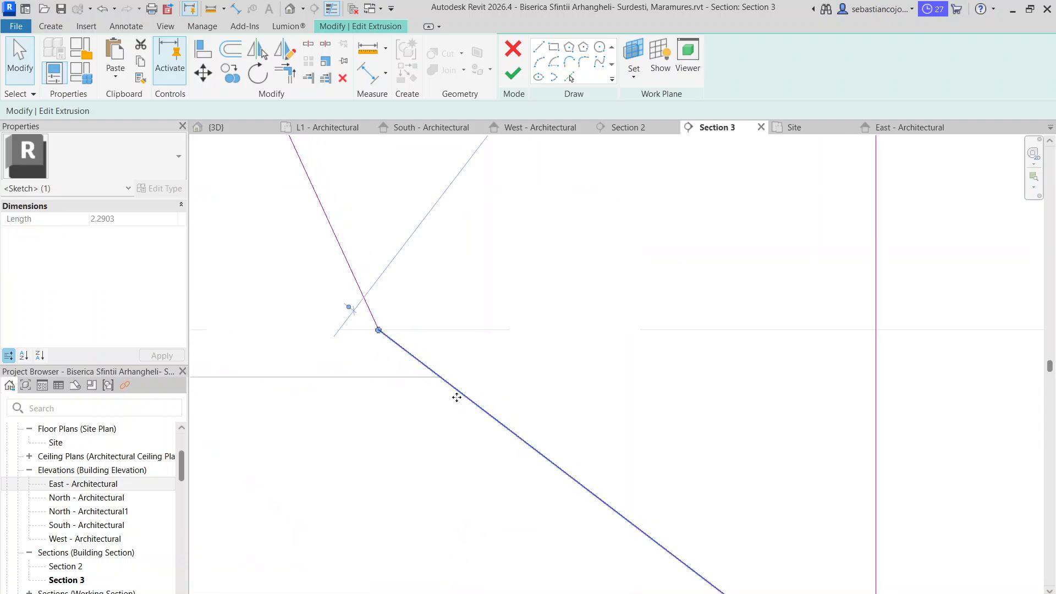
left_click_drag(379, 330, 440, 377)
Join the lower end of the sketch's steep slope line to the shortened lower slope line at the roof break and finish the sketch
left_click(361, 299)
scroll(382, 333, "down", 3)
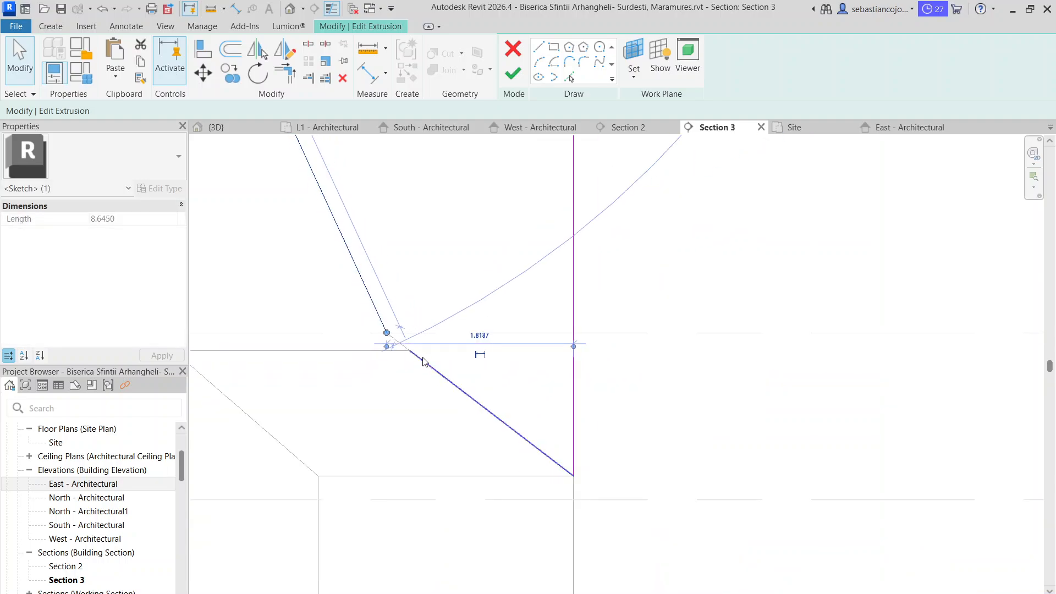
scroll(425, 360, "up", 2)
scroll(426, 322, "down", 4)
scroll(405, 325, "up", 3)
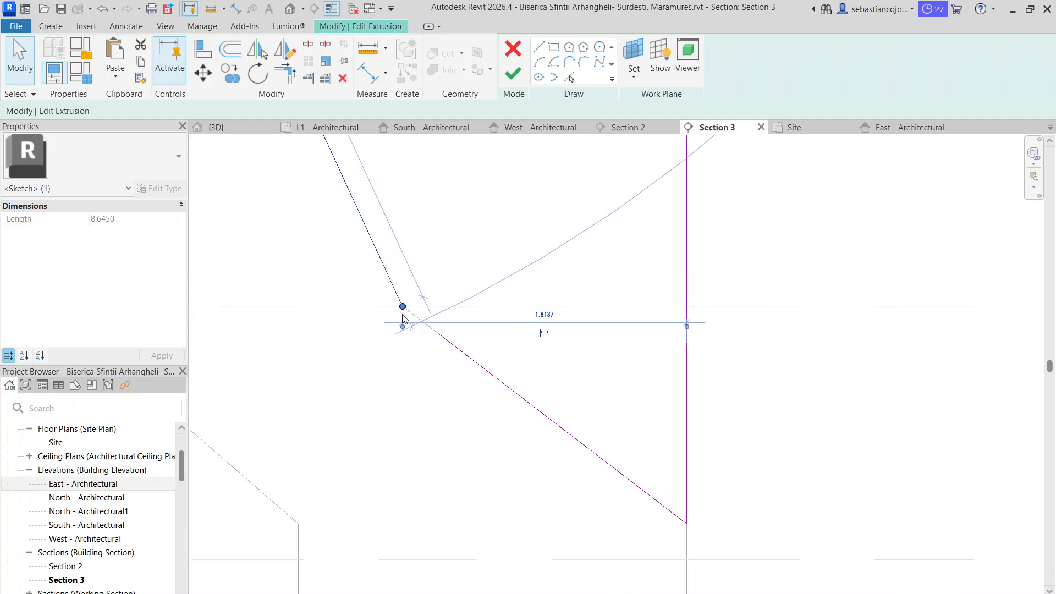
left_click_drag(403, 307, 436, 332)
scroll(437, 333, "down", 3)
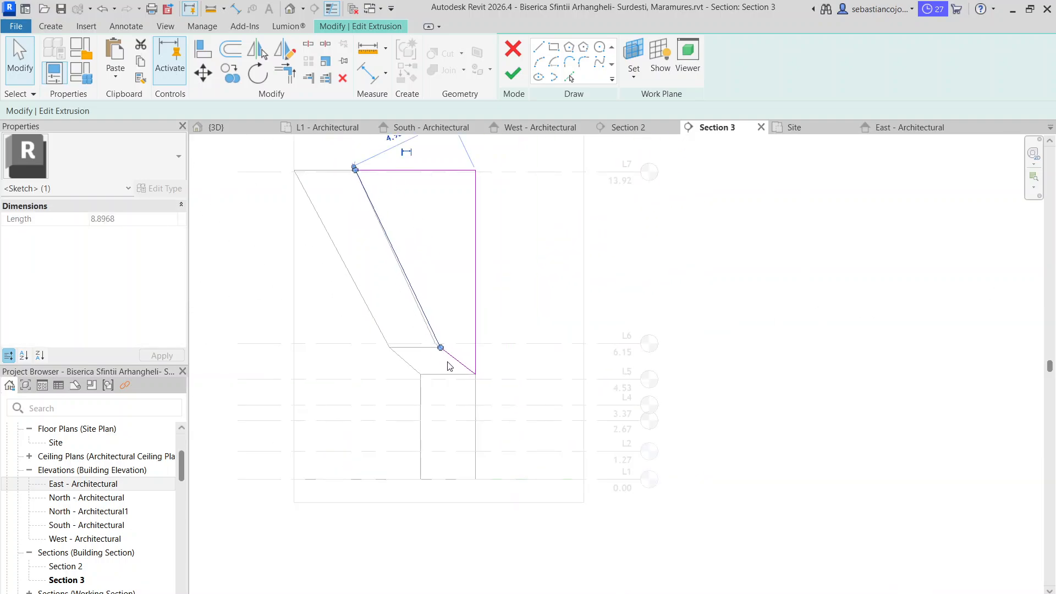
left_click(512, 86)
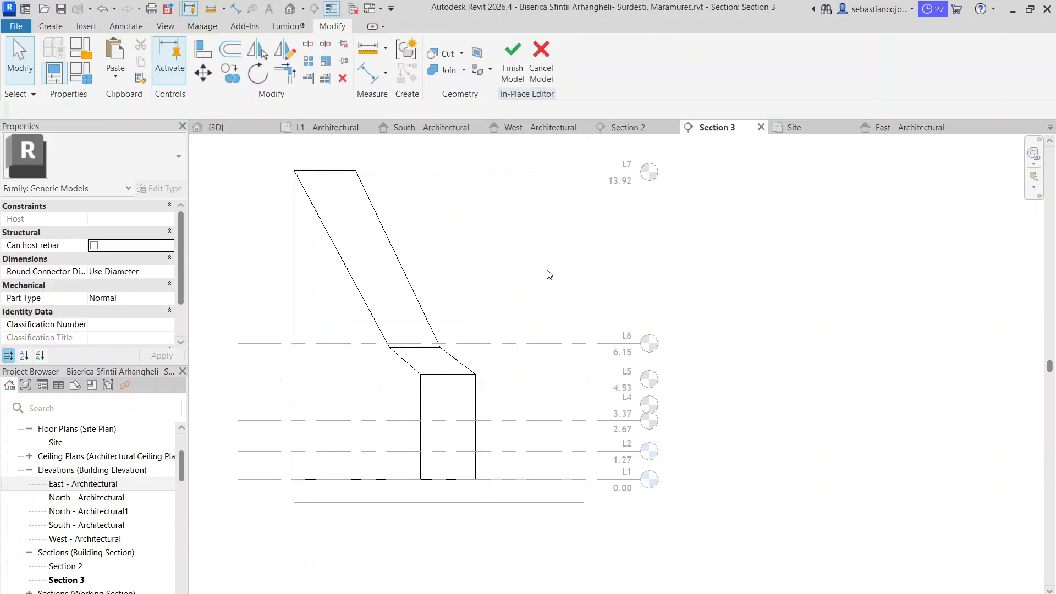
Examine the recut roof corner in Section 2 and in the 3D view from several sides
left_click(631, 129)
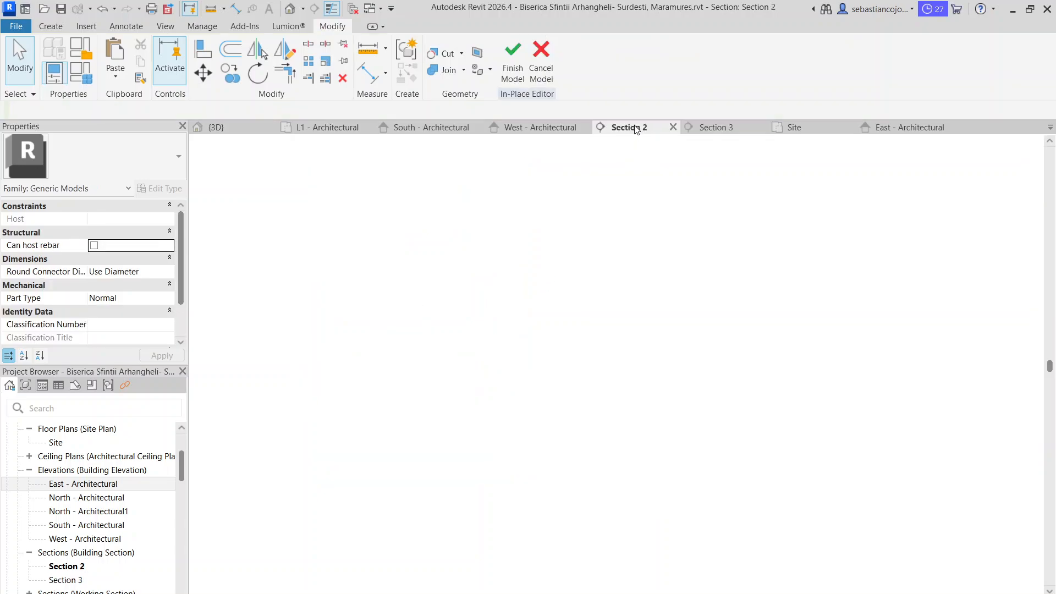
scroll(530, 300, "up", 5)
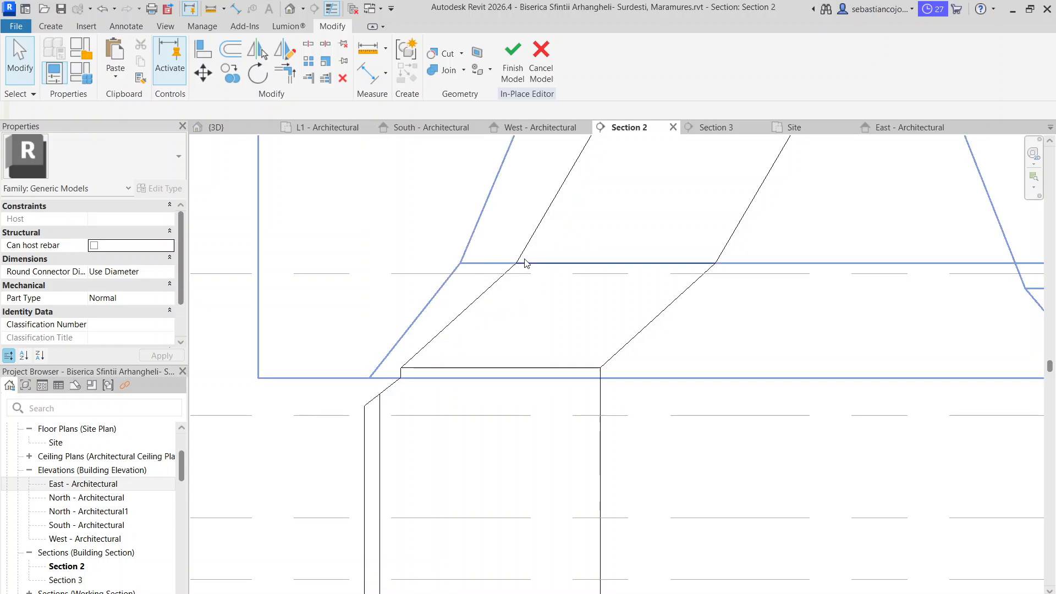
scroll(512, 362, "down", 3)
right_click(514, 369)
left_click(508, 312)
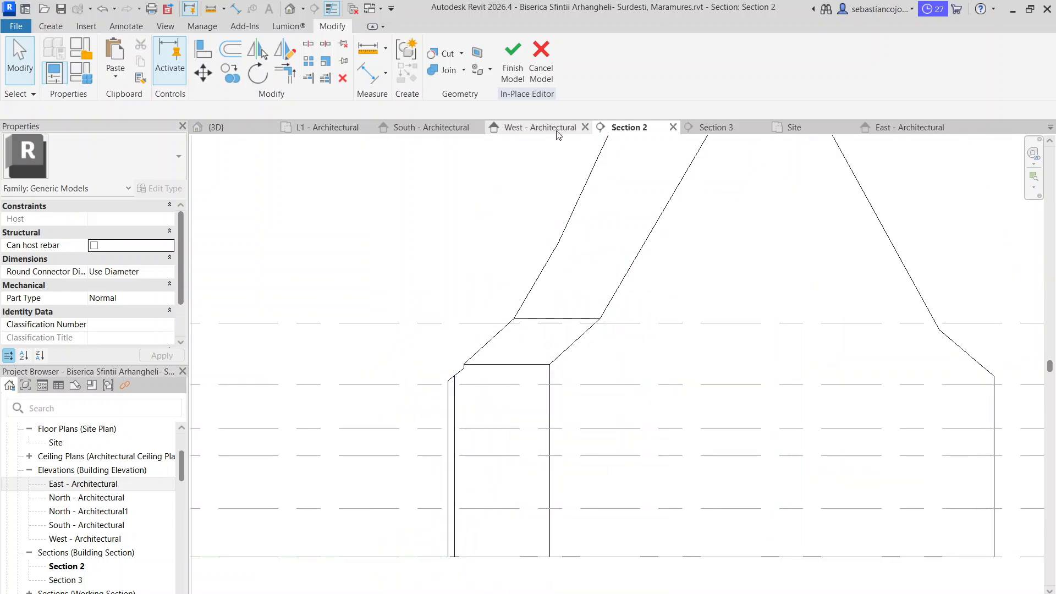
left_click(238, 132)
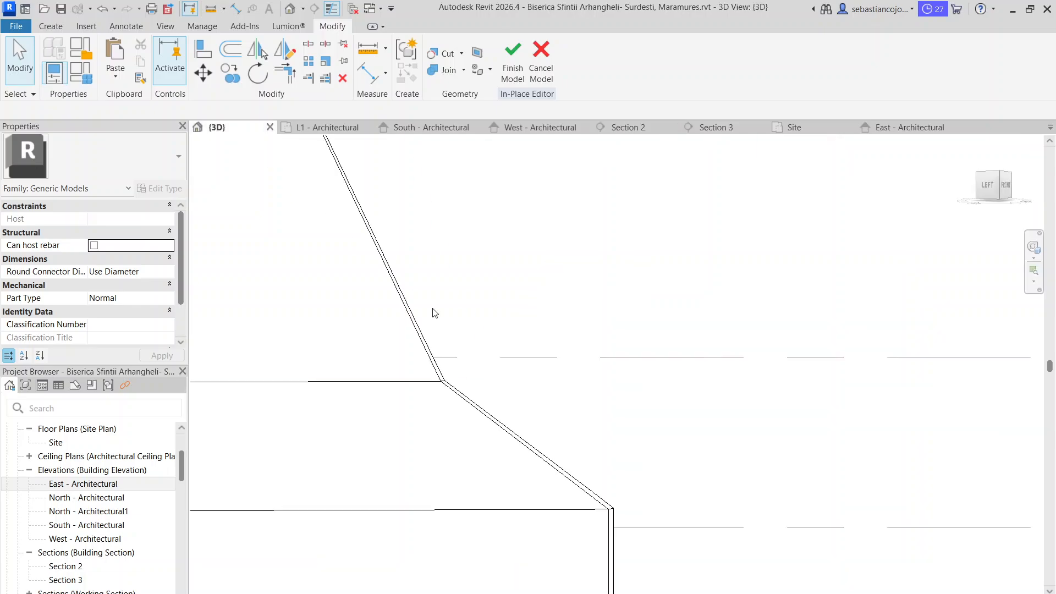
scroll(462, 350, "down", 8)
middle_click_drag(460, 360, 685, 495, "shift")
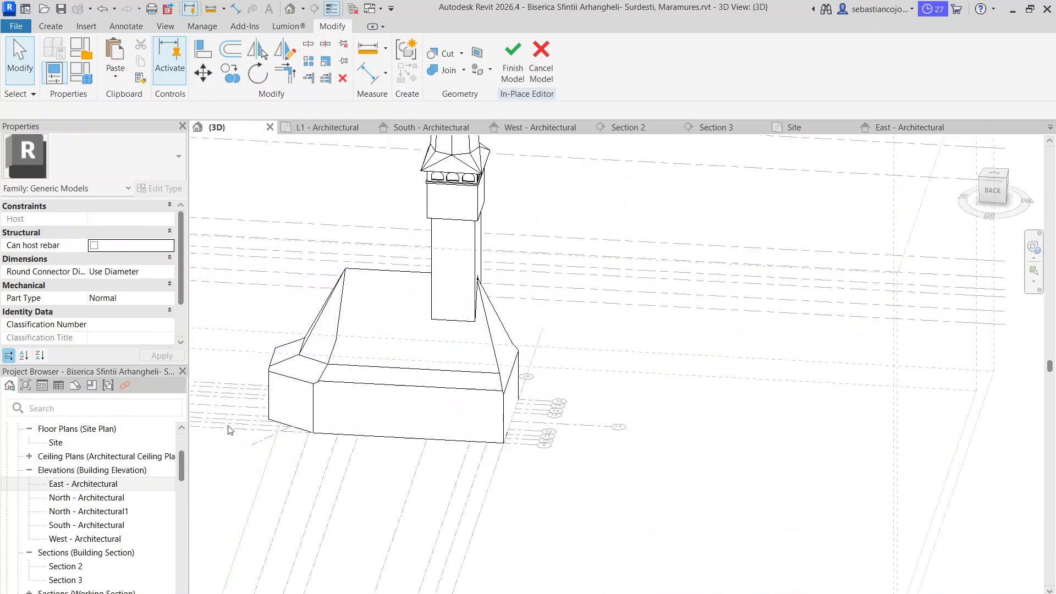
scroll(230, 428, "up", 5)
middle_click_drag(450, 364, 476, 397, "shift")
scroll(512, 315, "up", 1)
Open the sketch of the void extrusion at the opposite roof corner and try to reposition the vertex between its two slope lines
left_click(515, 312)
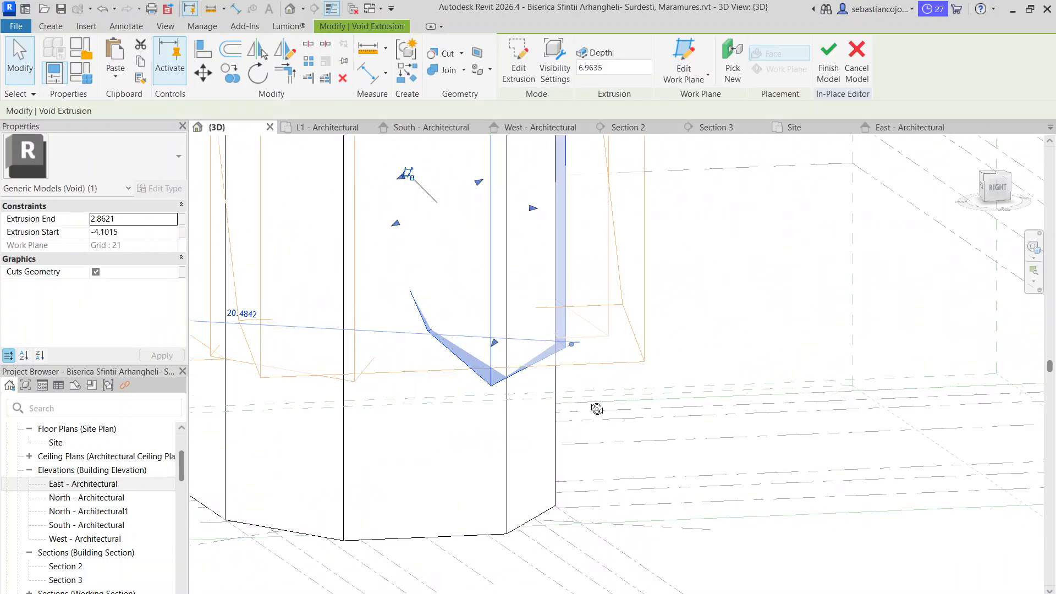
mouse_move(596, 410)
middle_mouse_down("shift")
mouse_move(483, 417)
mouse_move(572, 343)
mouse_move(568, 384)
mouse_move(424, 329)
mouse_move(555, 311)
mouse_move(586, 335)
mouse_move(448, 332)
mouse_move(493, 328)
mouse_move(518, 351)
middle_mouse_up("shift")
scroll(563, 345, "up", 3)
double_click(562, 350)
scroll(519, 336, "up", 4)
left_click(522, 325)
scroll(512, 314, "up", 3)
left_click_drag(510, 314, 509, 292)
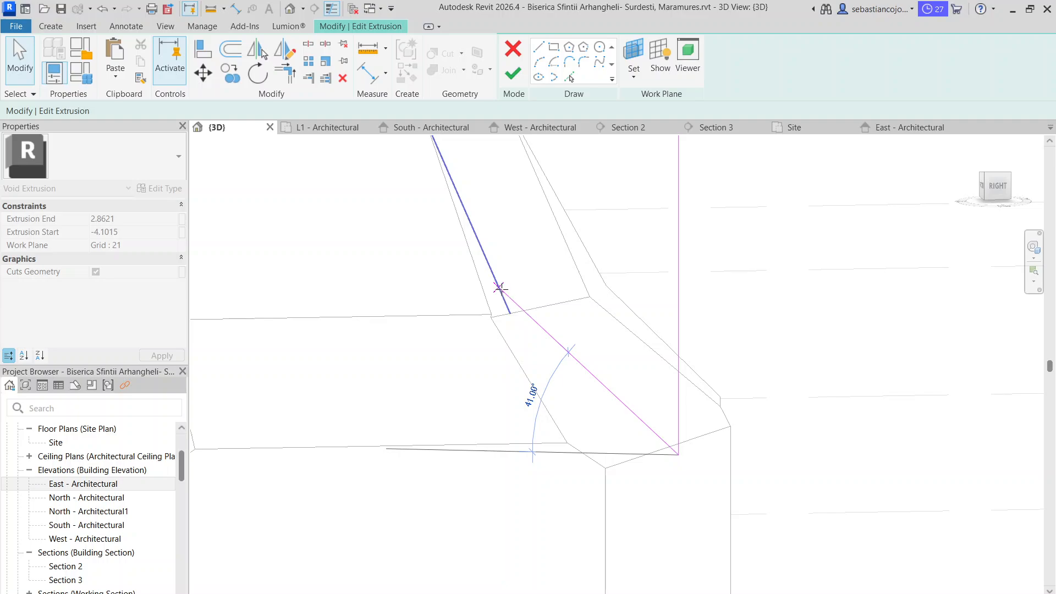
left_click_drag(507, 312, 509, 310)
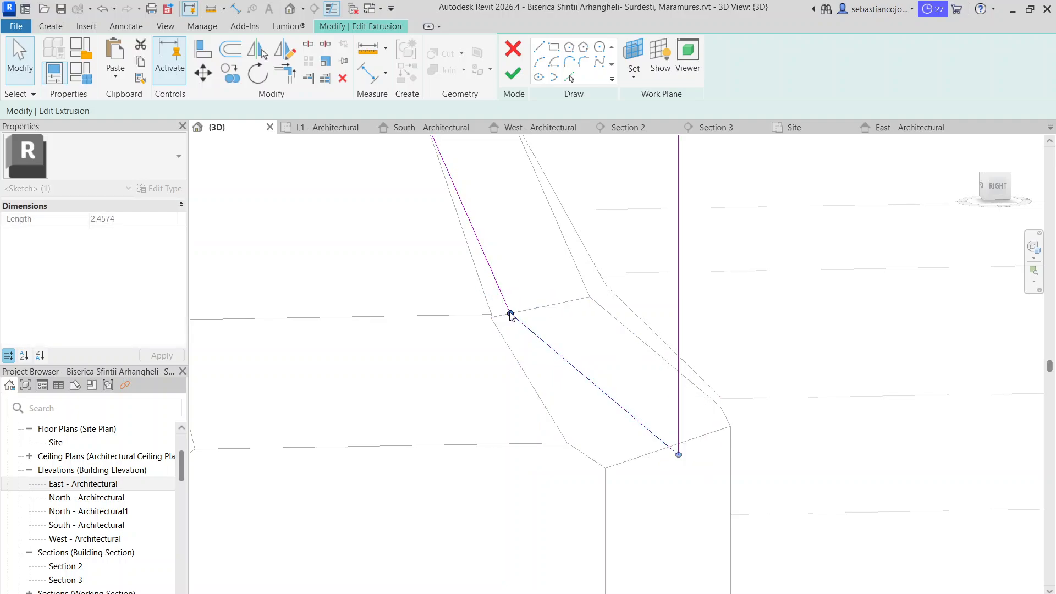
mouse_move(509, 309)
middle_mouse_down("shift")
mouse_move(597, 377)
mouse_move(559, 350)
mouse_move(588, 346)
mouse_move(605, 370)
mouse_move(620, 356)
mouse_move(630, 368)
middle_mouse_up("shift")
Shift the lower slope line of this void sketch slightly upward in the 3D view and finish the sketch
scroll(559, 358, "up", 2)
scroll(560, 358, "up", 1)
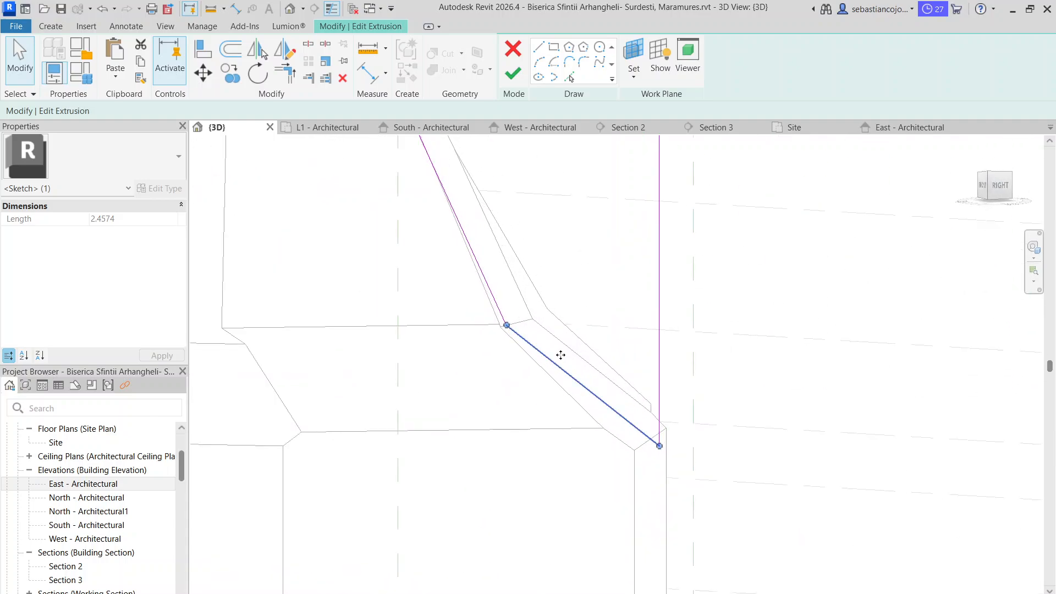
left_click_drag(561, 354, 558, 352)
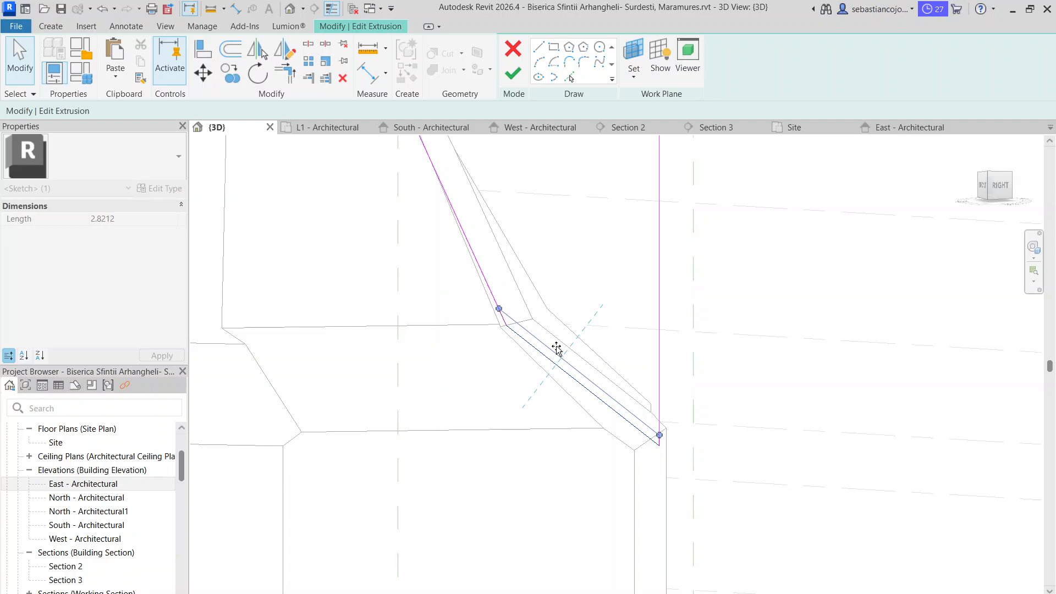
left_click_drag(558, 347, 558, 344)
scroll(558, 344, "down", 2)
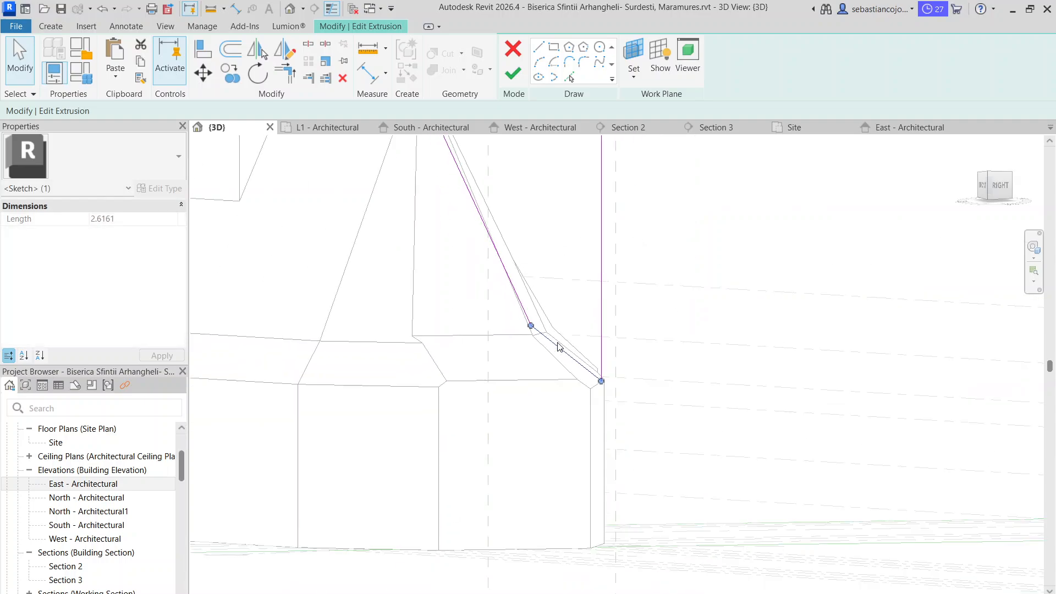
mouse_move(558, 345)
middle_mouse_down("shift")
mouse_move(191, 350)
mouse_move(141, 304)
mouse_move(141, 328)
mouse_move(410, 282)
mouse_move(504, 374)
mouse_move(550, 367)
middle_mouse_up("shift")
left_click_drag(571, 374, 566, 354)
left_click(507, 80)
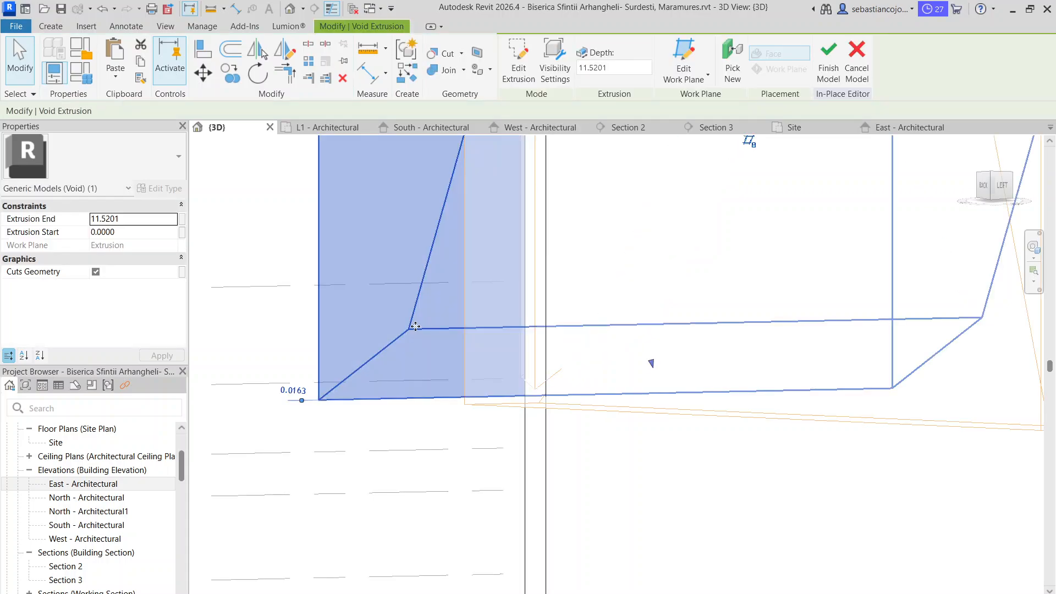
Reopen the same void's sketch in Section 2 and move its slope vertex onto the existing roof edge
left_click(263, 273)
left_click(650, 127)
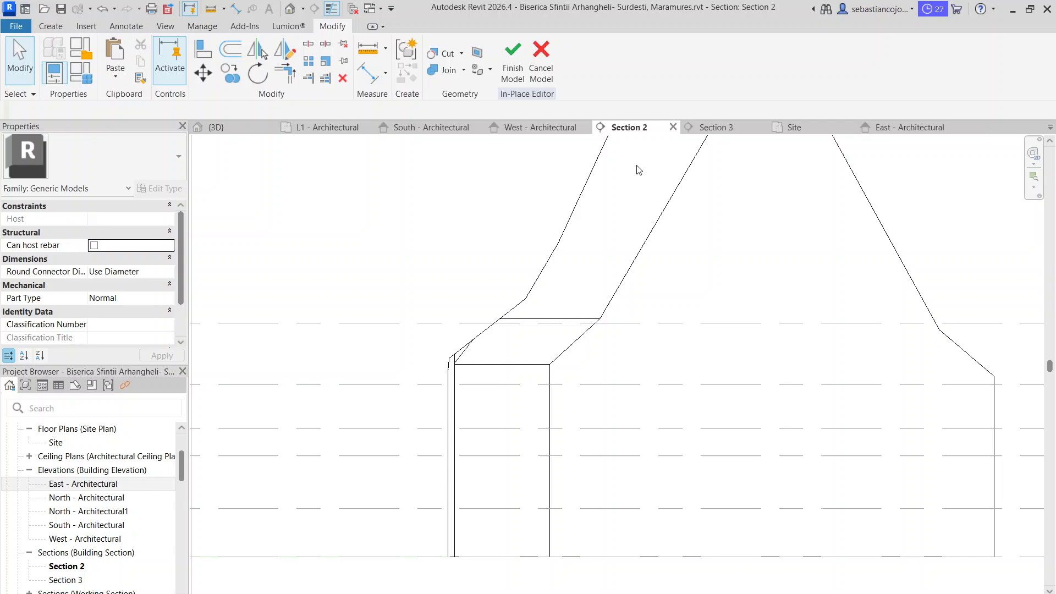
left_click(512, 308)
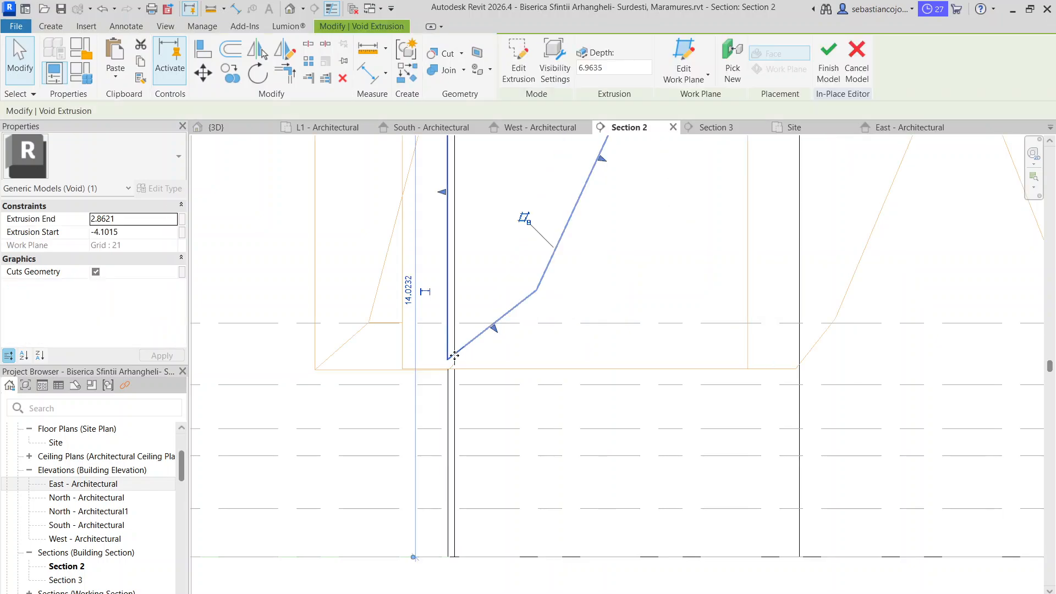
double_click(454, 357)
scroll(528, 297, "up", 2)
left_click(568, 265)
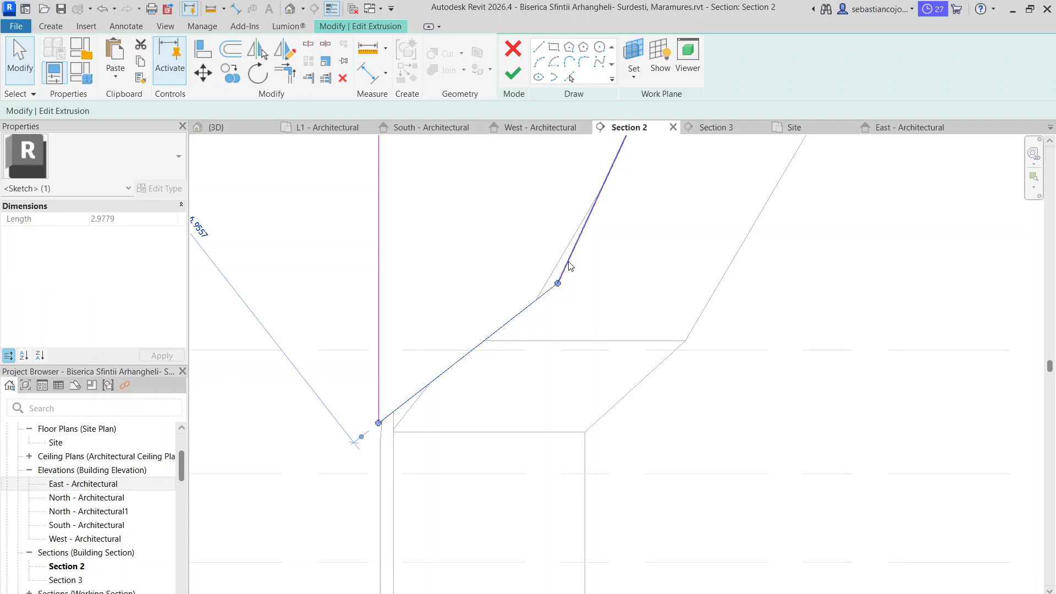
left_click_drag(558, 283, 535, 299)
left_click(530, 304)
scroll(442, 394, "up", 2)
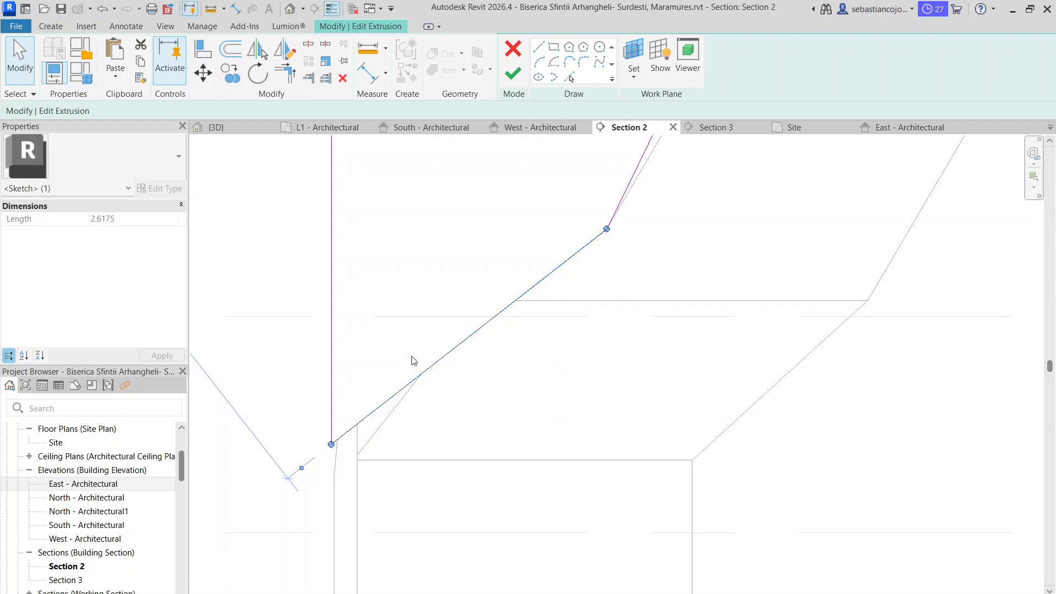
Move the void sketch's slope vertex down along the lower slope to the roof's horizontal break line near level L6
scroll(414, 360, "down", 1)
scroll(515, 292, "down", 4)
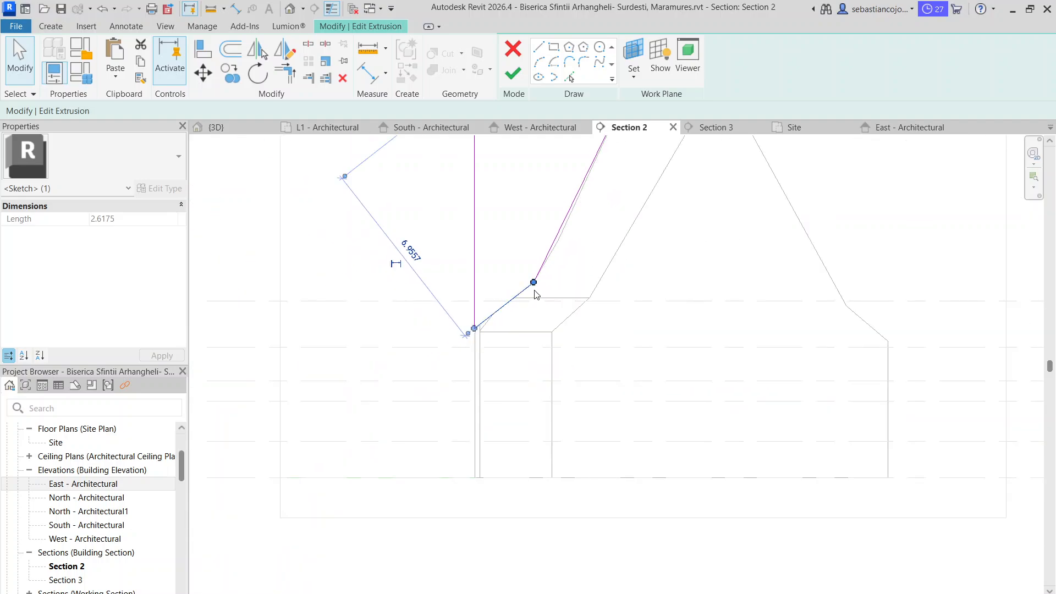
middle_click_drag(523, 346, 489, 428)
scroll(479, 424, "up", 4)
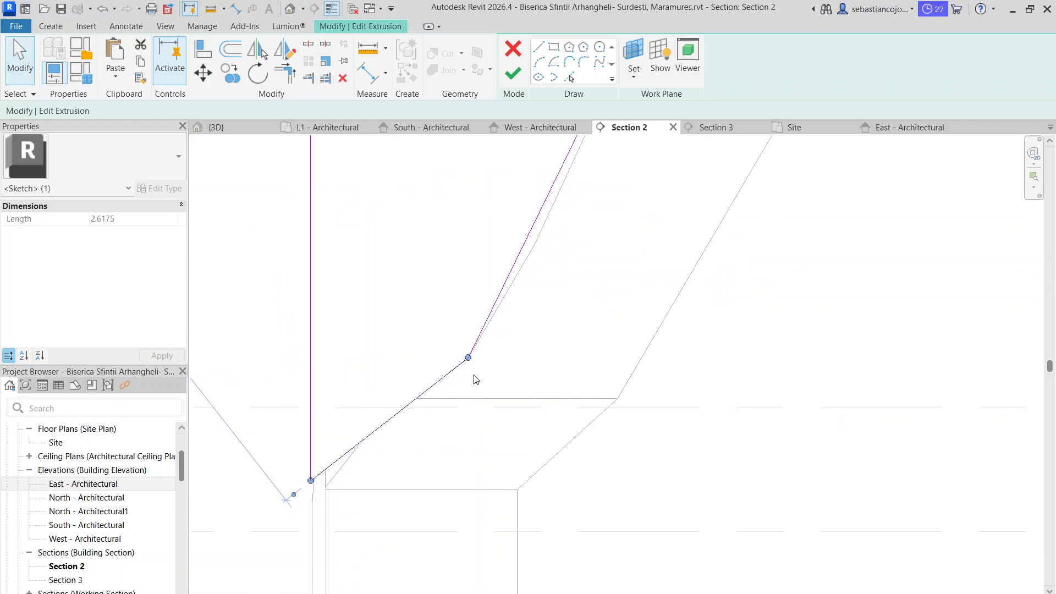
mouse_move(469, 358)
left_mouse_down()
mouse_move(413, 389)
mouse_move(416, 398)
left_mouse_up()
left_click_drag(469, 357, 418, 399)
scroll(419, 397, "down", 5)
scroll(352, 457, "up", 6)
left_click(355, 448)
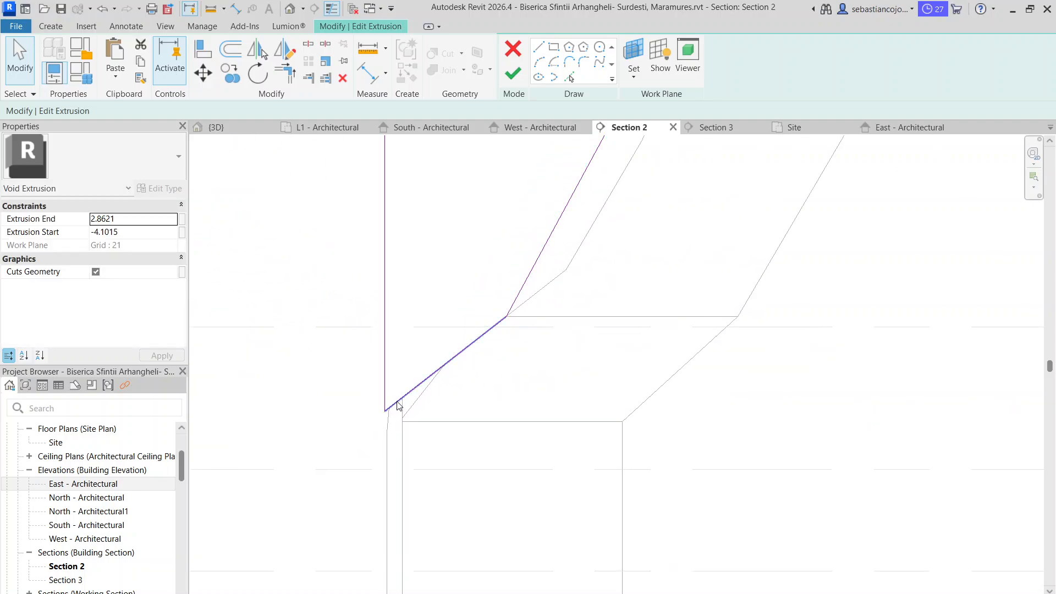
Check the lower end of the void sketch against the wall corner, finish the sketch and deselect the void
scroll(396, 403, "up", 1)
scroll(473, 377, "down", 3)
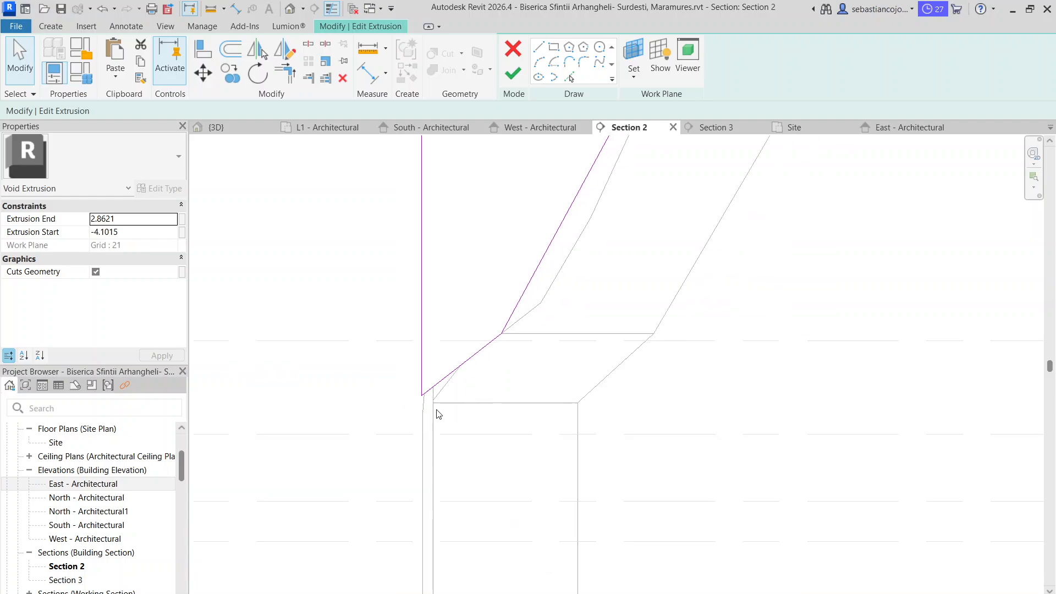
scroll(439, 397, "up", 2)
left_click(464, 354)
left_click(478, 400)
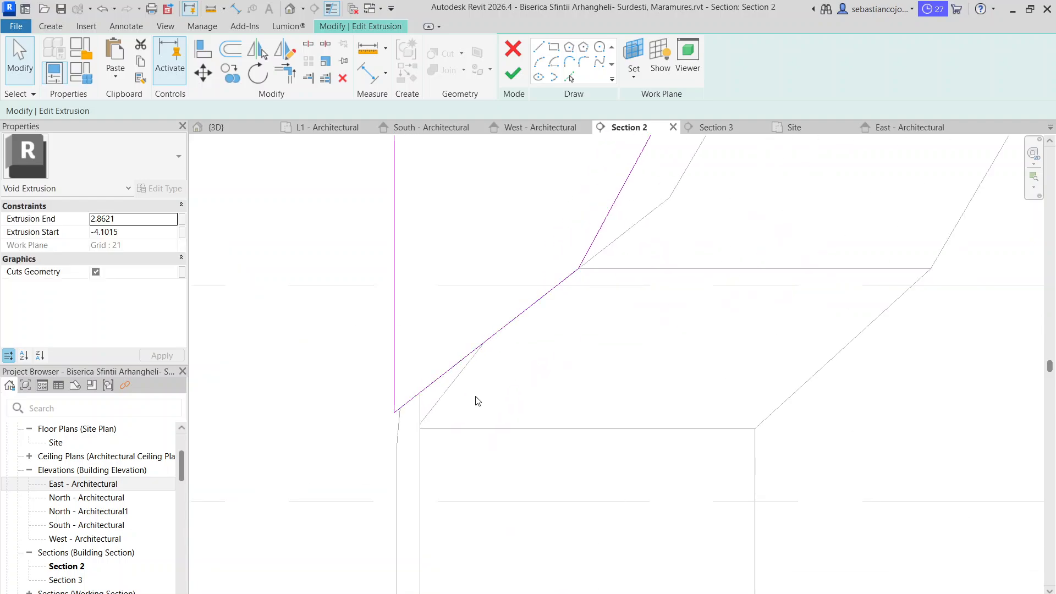
scroll(496, 286, "down", 2)
scroll(497, 286, "down", 3)
left_click(513, 73)
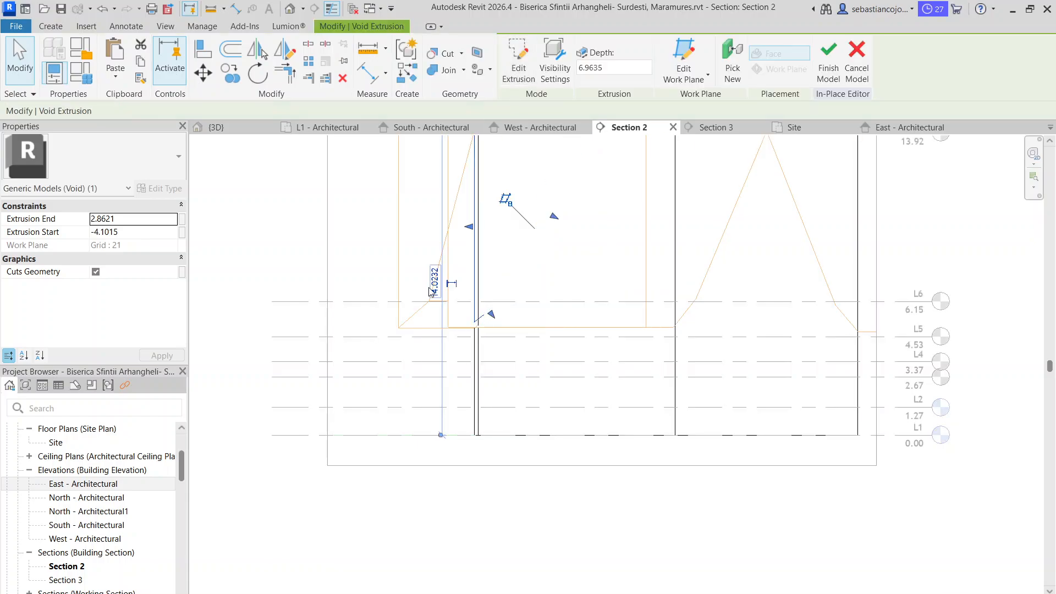
left_click(361, 244)
middle_click_drag(493, 291, 517, 323)
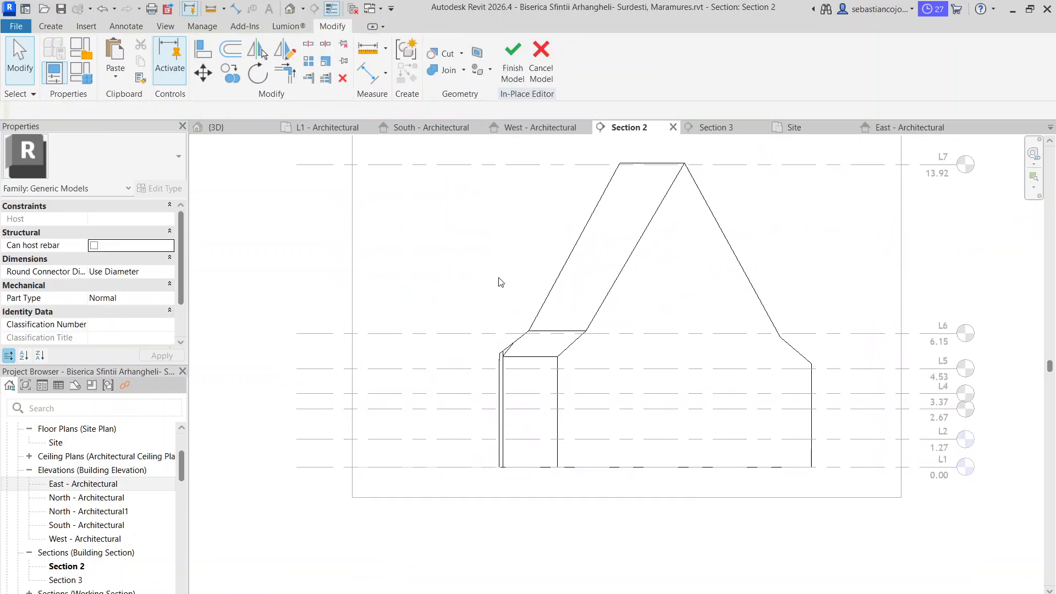
Lengthen the void extrusion along the roof's long side past the mismatched corner in the 3D view, to an extrusion end of about 18.18
left_click(237, 129)
scroll(588, 382, "down", 3)
middle_click_drag(588, 382, 756, 512, "shift")
middle_click_drag(756, 394, 804, 302, "shift")
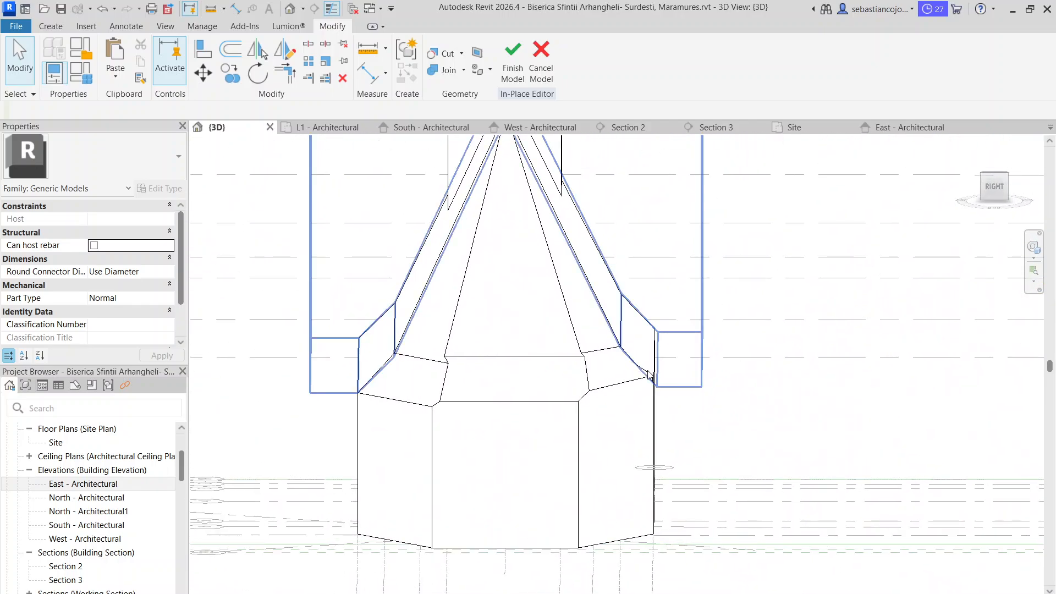
scroll(670, 337, "up", 3)
middle_click_drag(670, 338, 439, 358, "shift")
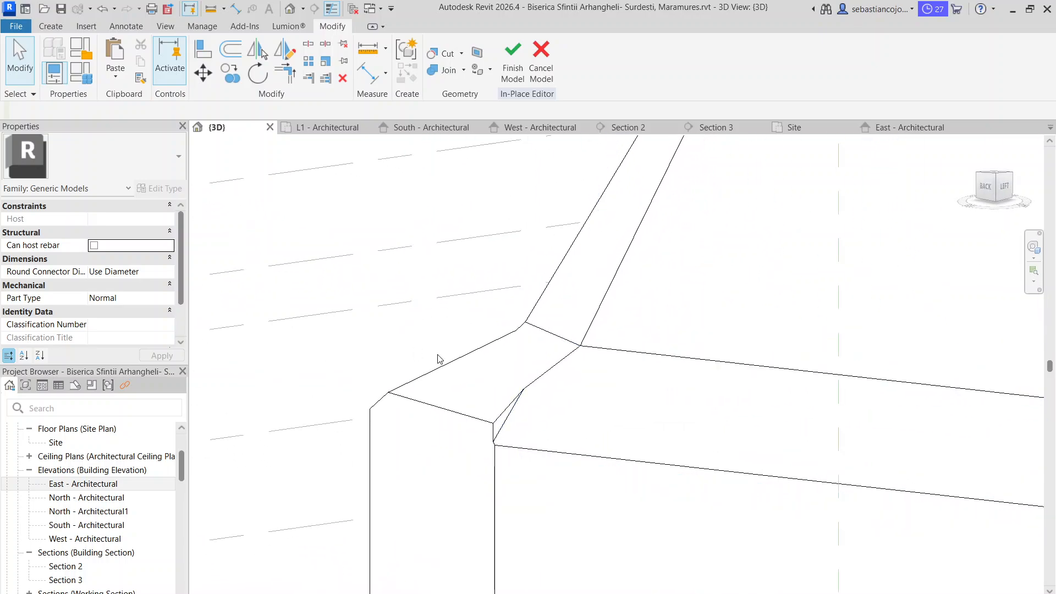
left_click(496, 446)
scroll(475, 459, "down", 3)
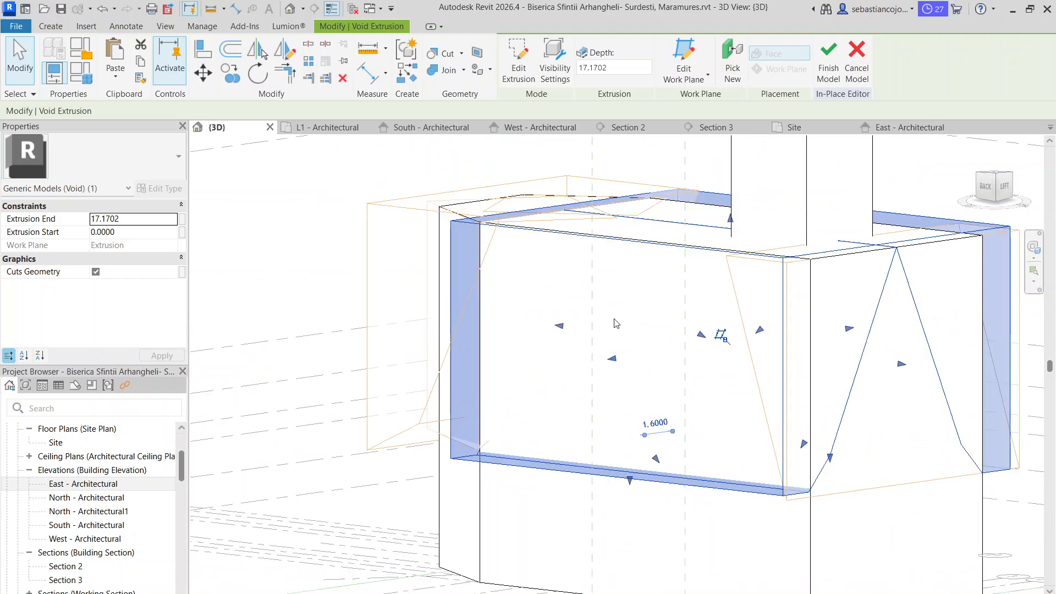
left_click_drag(559, 327, 418, 305)
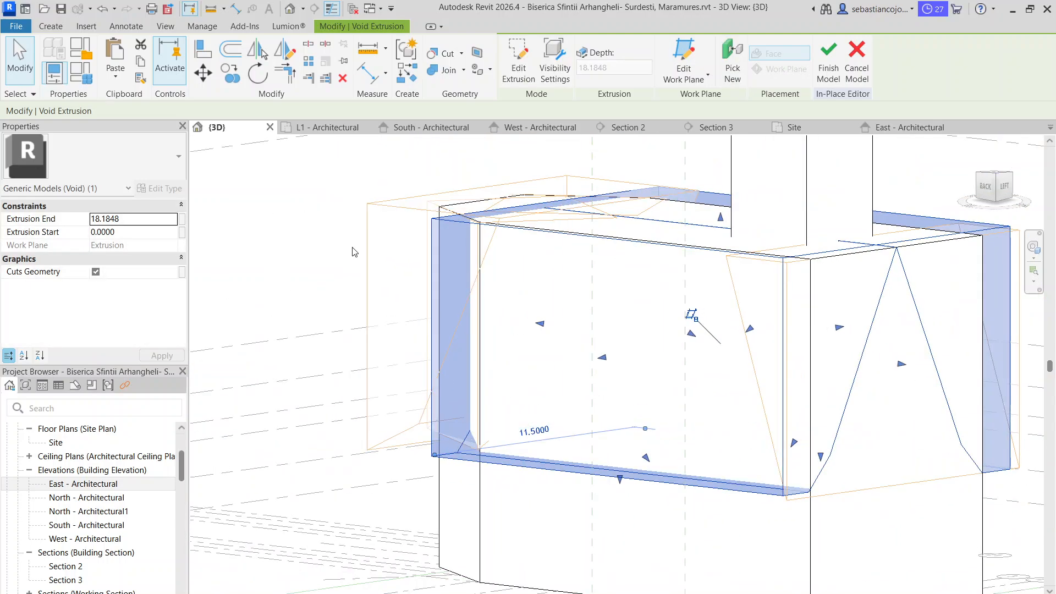
Open the sketch of the void extrusion on grid 21 at the mismatched roof corner for editing and show it in Section 2
left_click(352, 252)
scroll(495, 448, "up", 5)
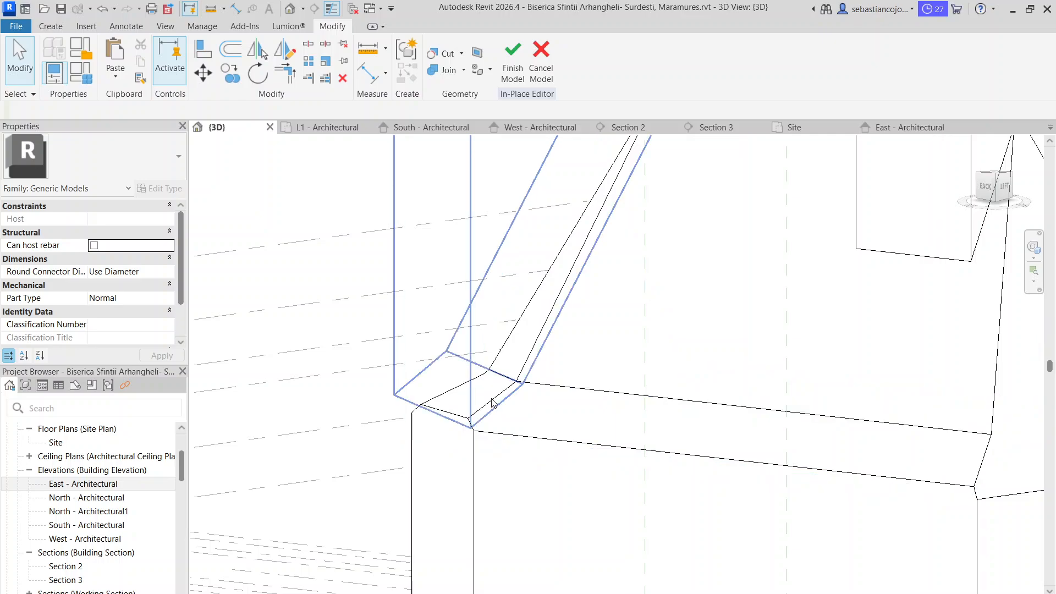
mouse_move(492, 402)
middle_mouse_down("shift")
mouse_move(510, 427)
mouse_move(638, 460)
mouse_move(737, 385)
mouse_move(546, 373)
mouse_move(469, 406)
mouse_move(499, 373)
mouse_move(511, 452)
mouse_move(473, 417)
mouse_move(520, 426)
mouse_move(495, 400)
middle_mouse_up("shift")
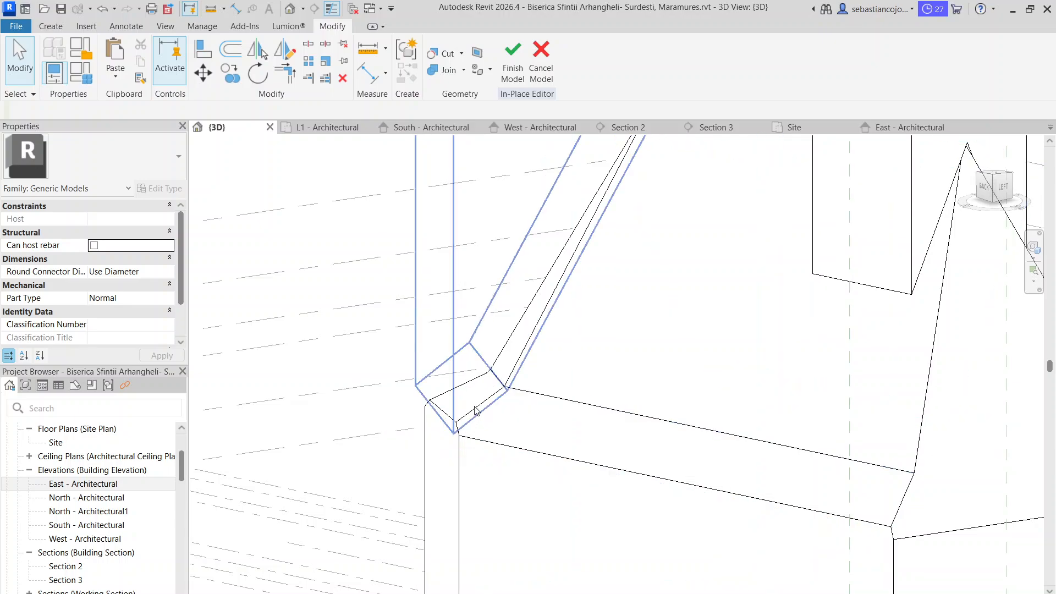
double_click(473, 410)
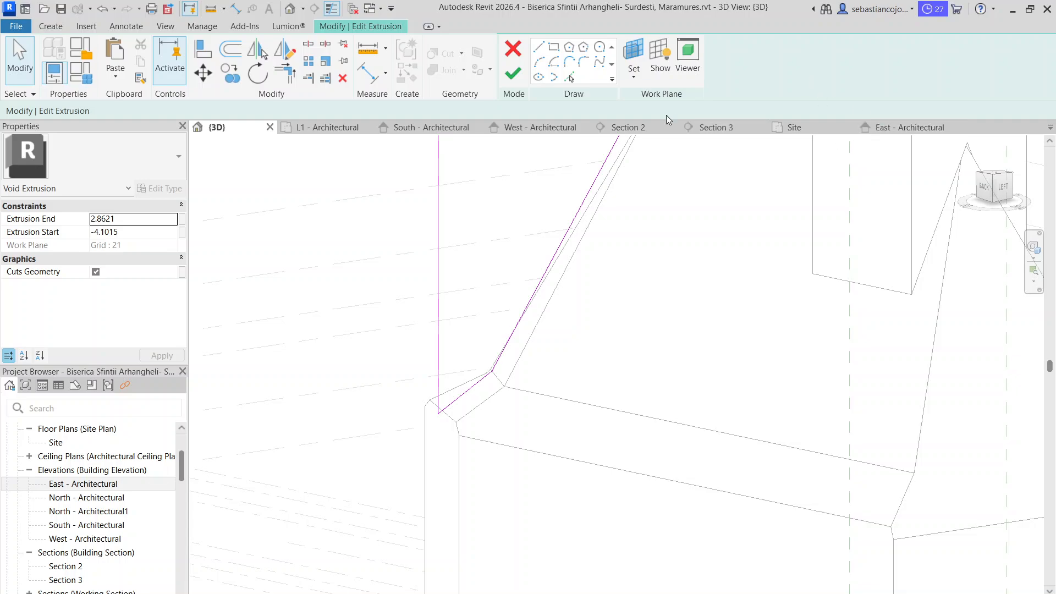
left_click(643, 130)
scroll(516, 351, "up", 5)
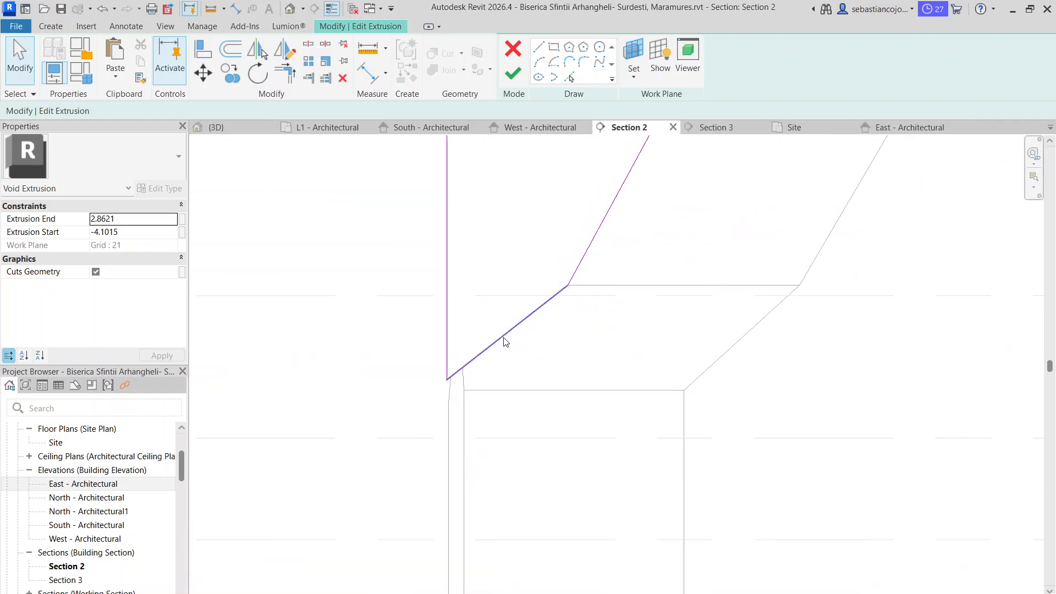
Steepen the void sketch's lower slope line toward the wall corner, extend the vertical line down to meet it, and finish the sketch
left_click(502, 337)
left_click_drag(447, 380, 462, 391)
key("Escape")
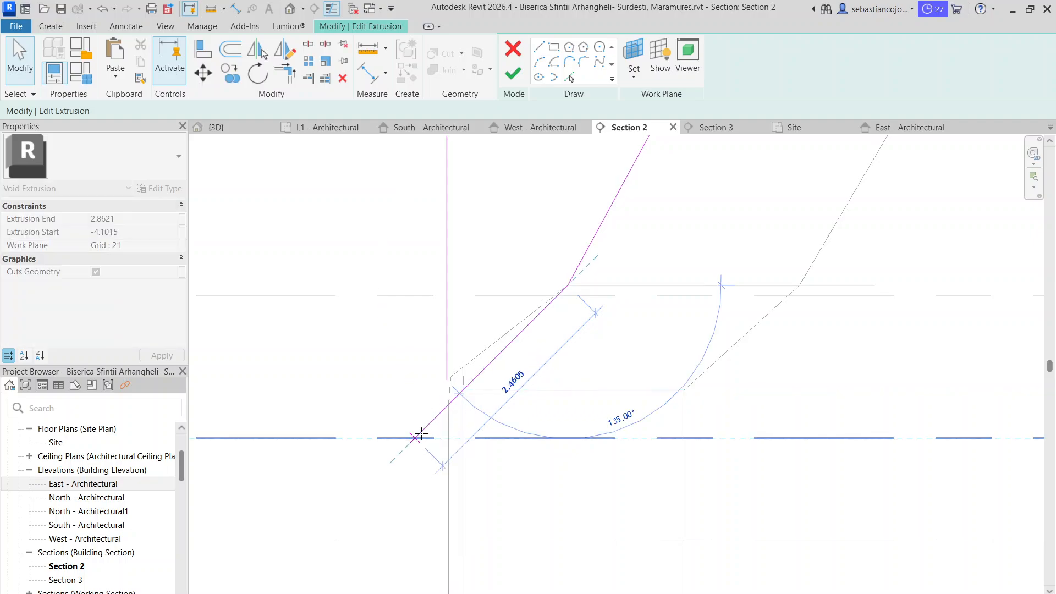
left_click(447, 350)
mouse_move(447, 380)
left_mouse_down()
mouse_move(448, 406)
mouse_move(433, 420)
mouse_move(447, 406)
left_mouse_up()
left_click(433, 419)
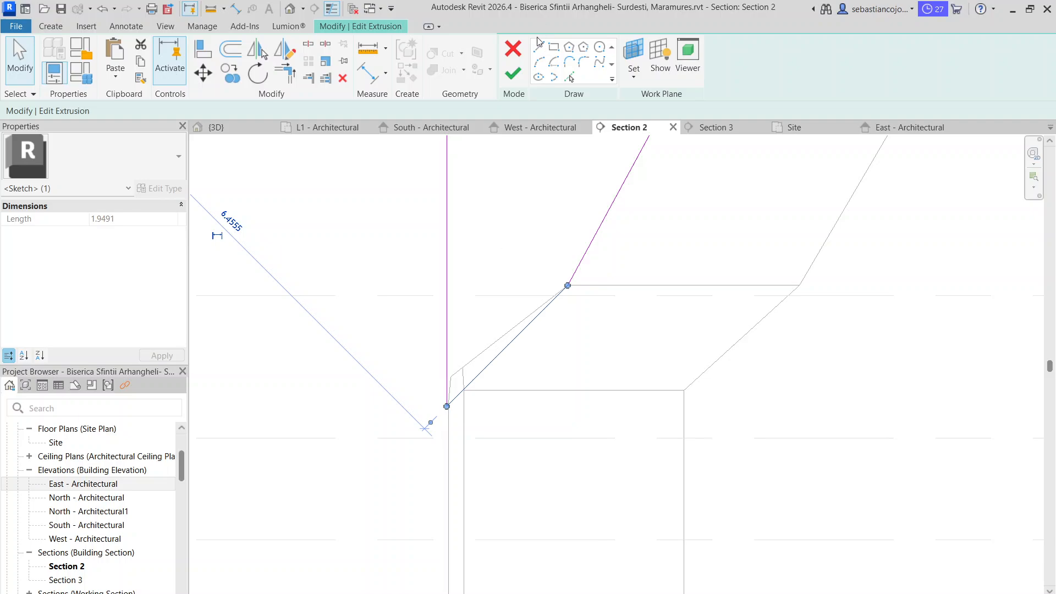
left_click(512, 73)
left_click(380, 325)
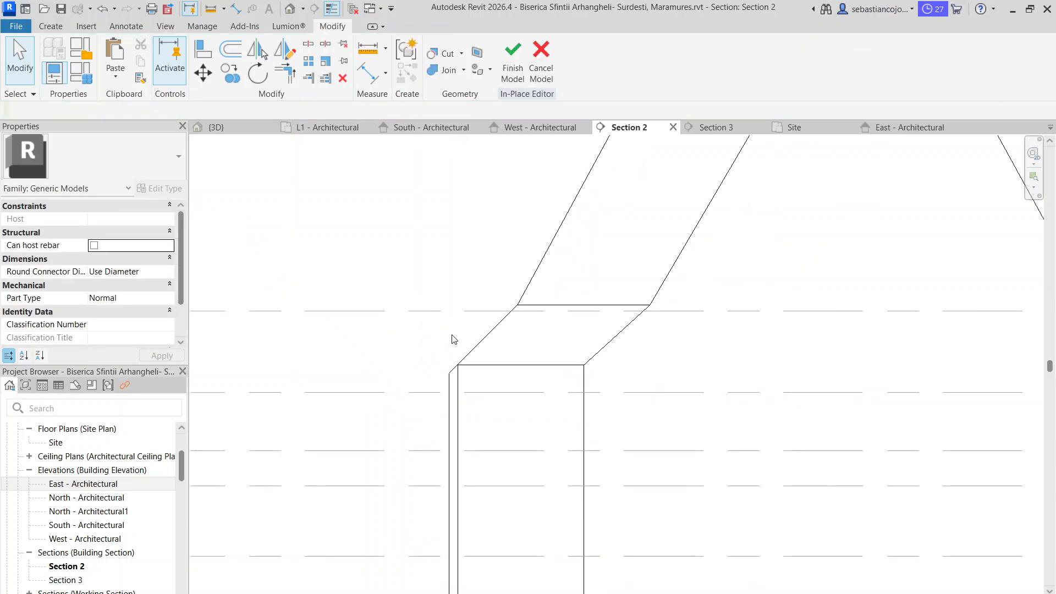
Examine the recut roof corner in Section 2 and compare it with the other roof corners in the 3D view
scroll(397, 230, "down", 2)
middle_click_drag(397, 230, 419, 264)
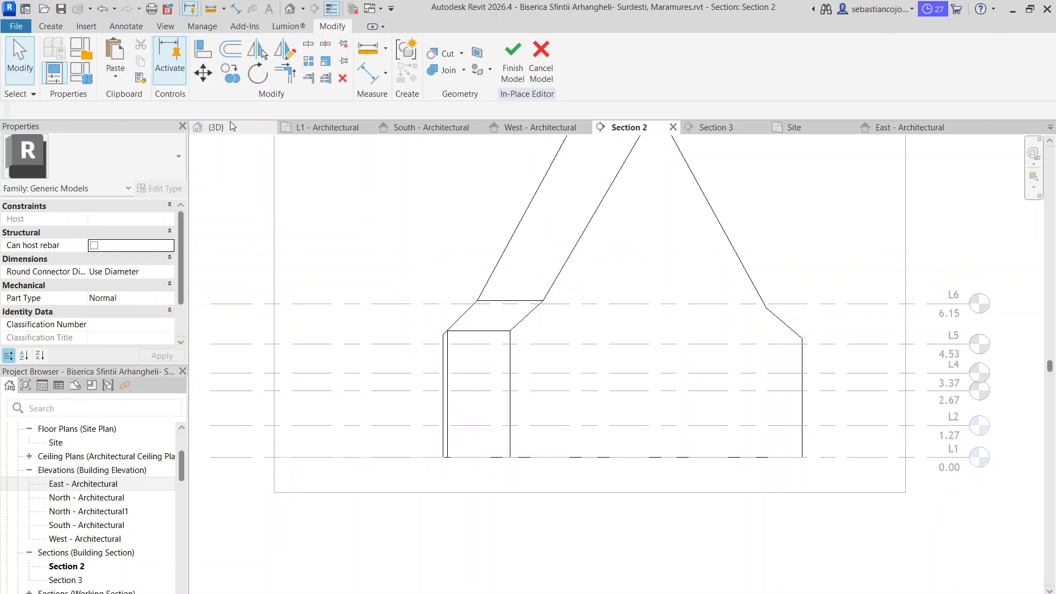
left_click(230, 127)
scroll(472, 302, "down", 1)
scroll(472, 307, "down", 2)
middle_click_drag(649, 361, 836, 475, "shift")
scroll(555, 396, "up", 3)
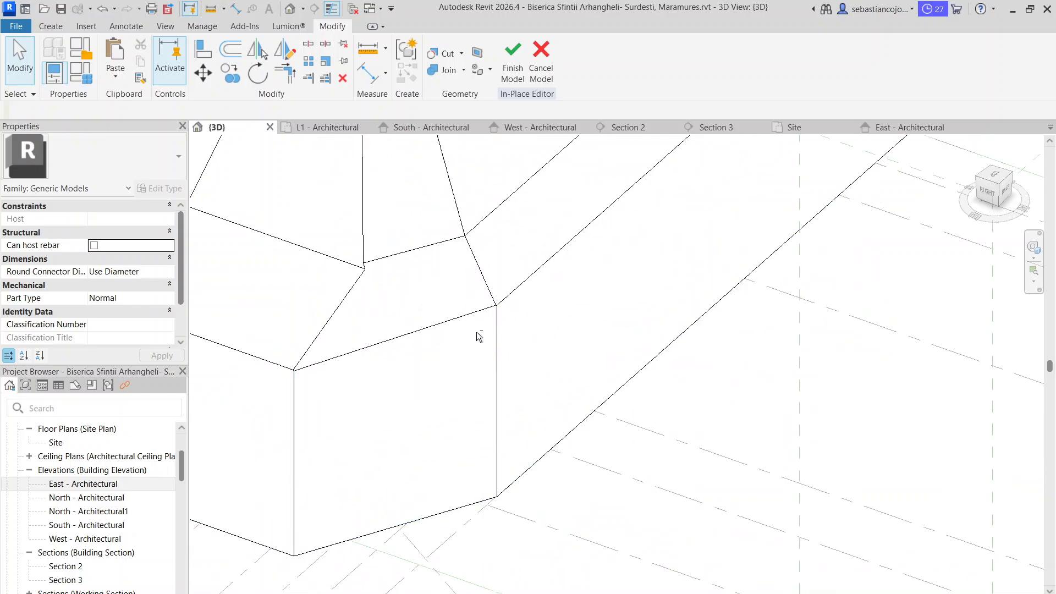
middle_click_drag(479, 335, 533, 358, "shift")
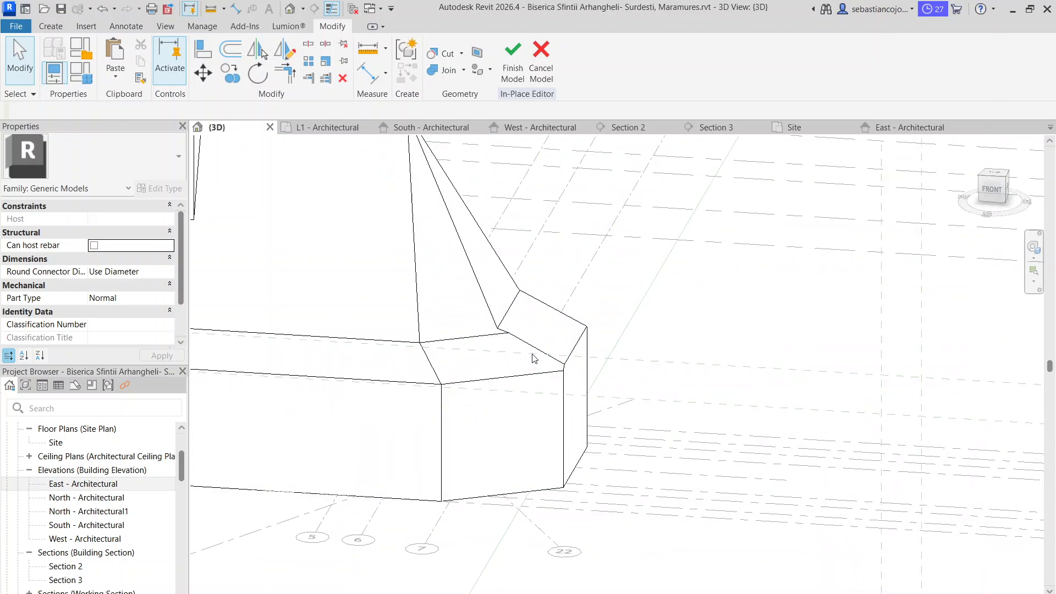
scroll(532, 355, "up", 4)
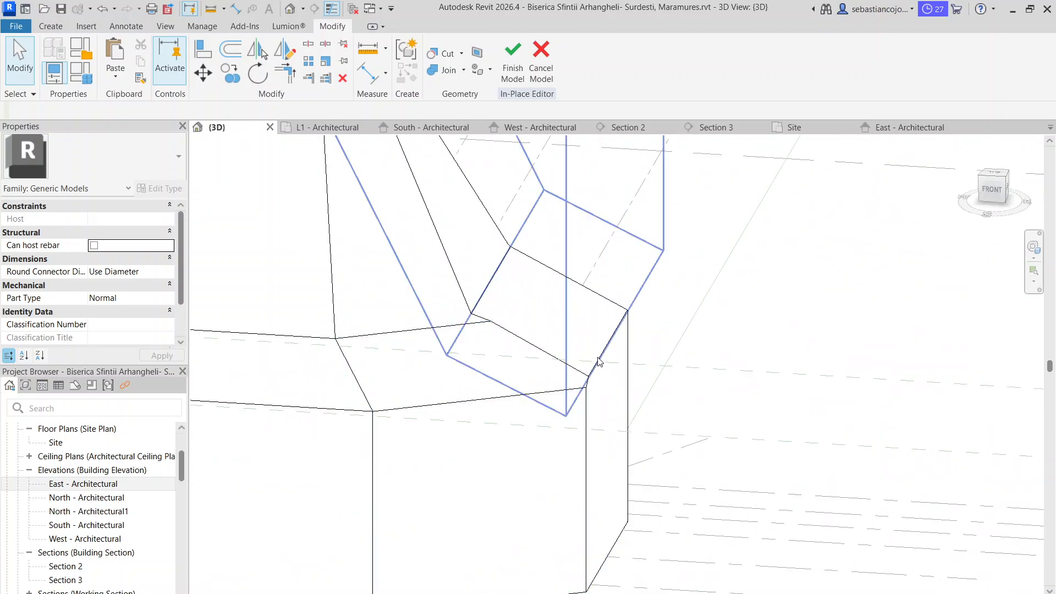
Edit the end void's sketch in the South elevation and move its slope vertex down along the lower slope onto the horizontal roof break line
left_click(597, 362)
double_click(547, 402)
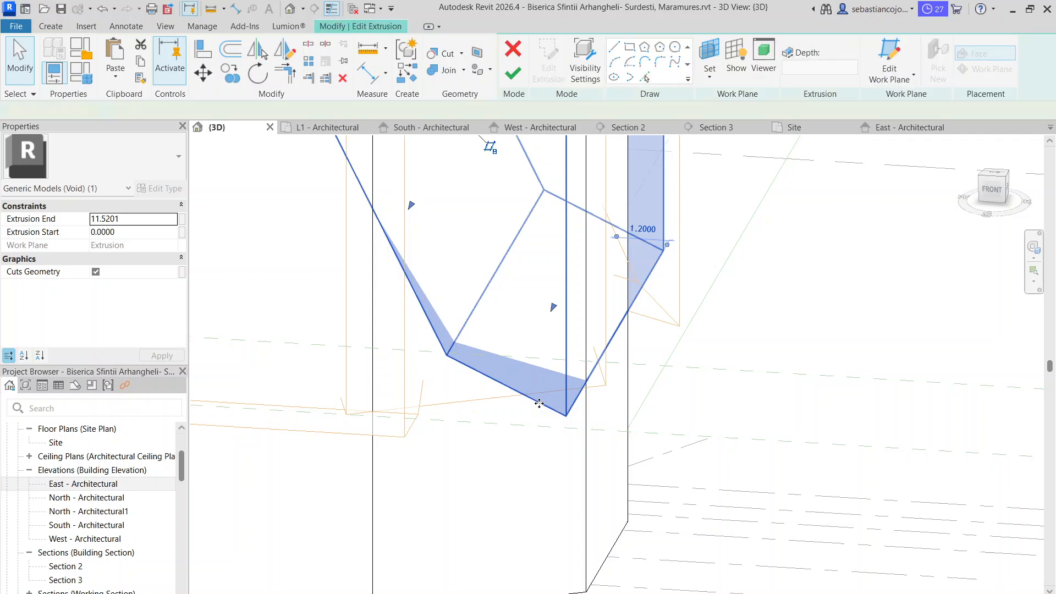
left_click(431, 127)
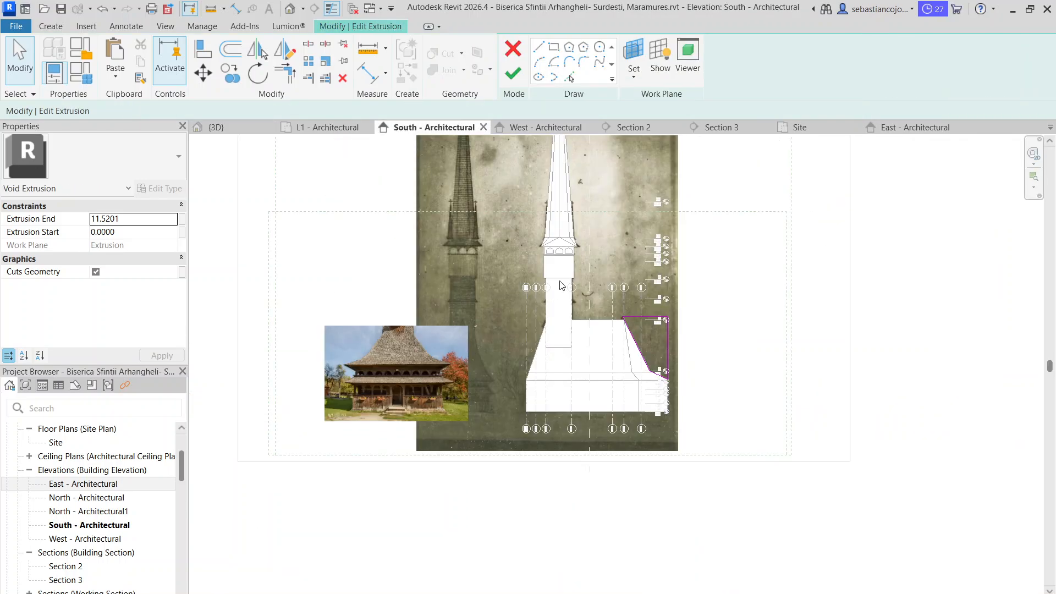
scroll(595, 334, "up", 4)
scroll(570, 308, "up", 4)
left_click(551, 269)
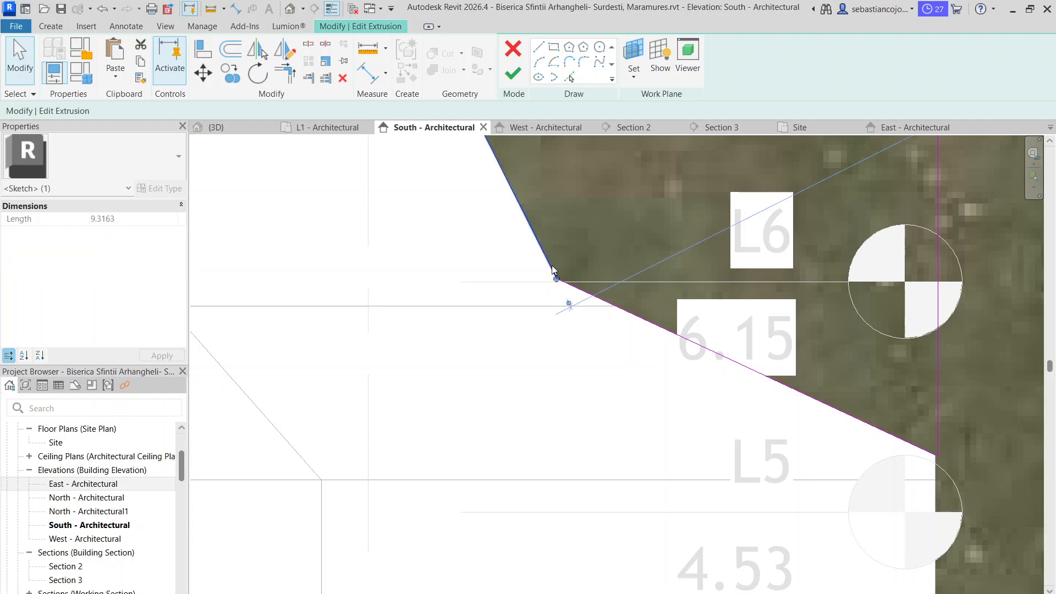
left_click_drag(556, 279, 618, 304)
left_click(640, 321)
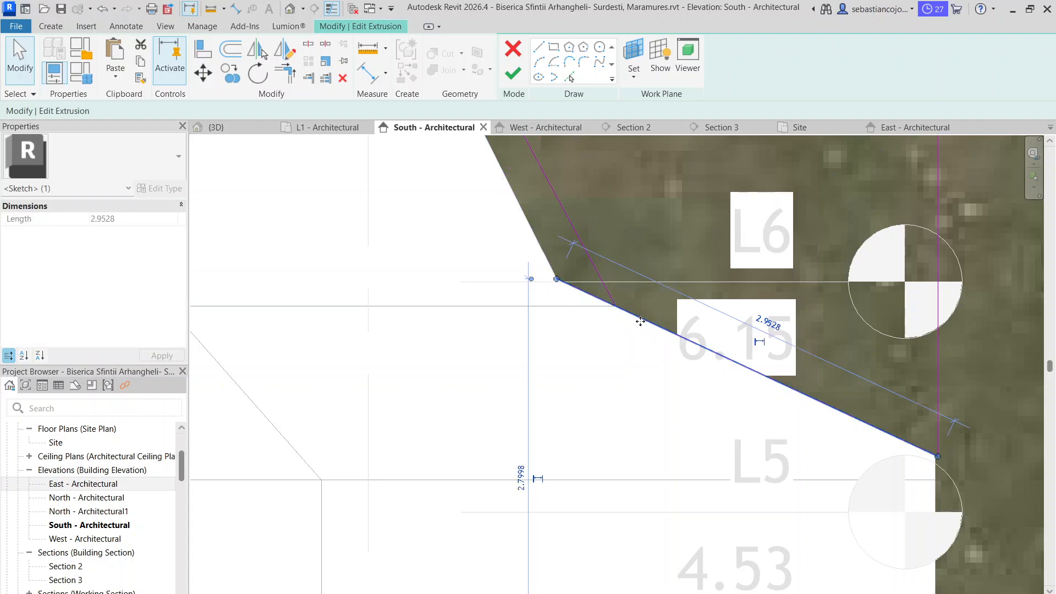
left_click_drag(557, 281, 614, 304)
scroll(614, 304, "down", 3)
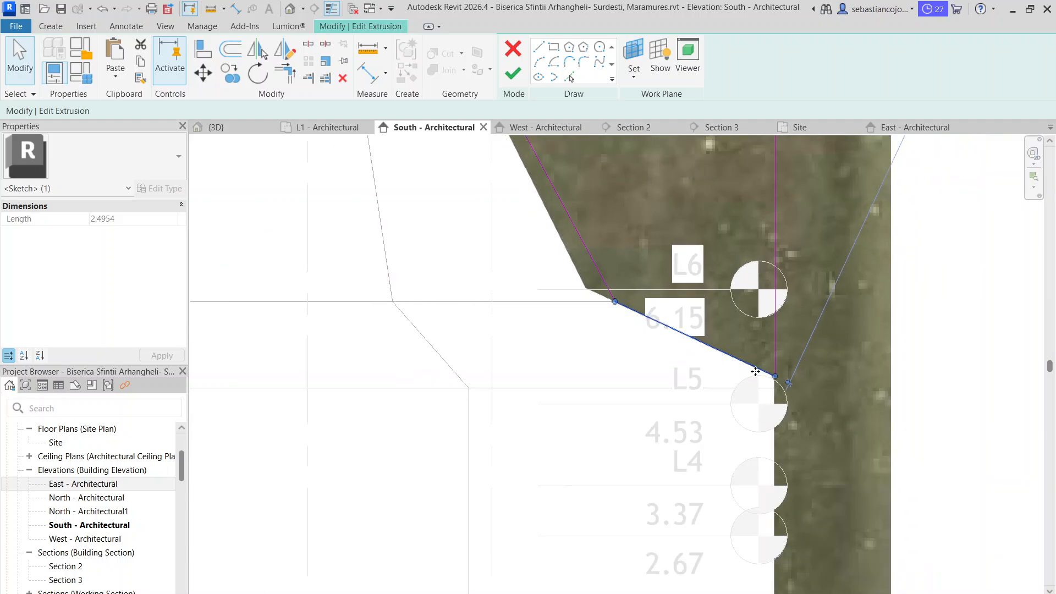
Check the upper end of the void's slope line against the ridge near level L7, then finish the sketch
scroll(790, 341, "up", 3)
scroll(742, 331, "down", 7)
middle_click_drag(733, 269, 733, 466)
scroll(733, 466, "down", 4)
scroll(586, 281, "up", 1)
scroll(586, 284, "up", 2)
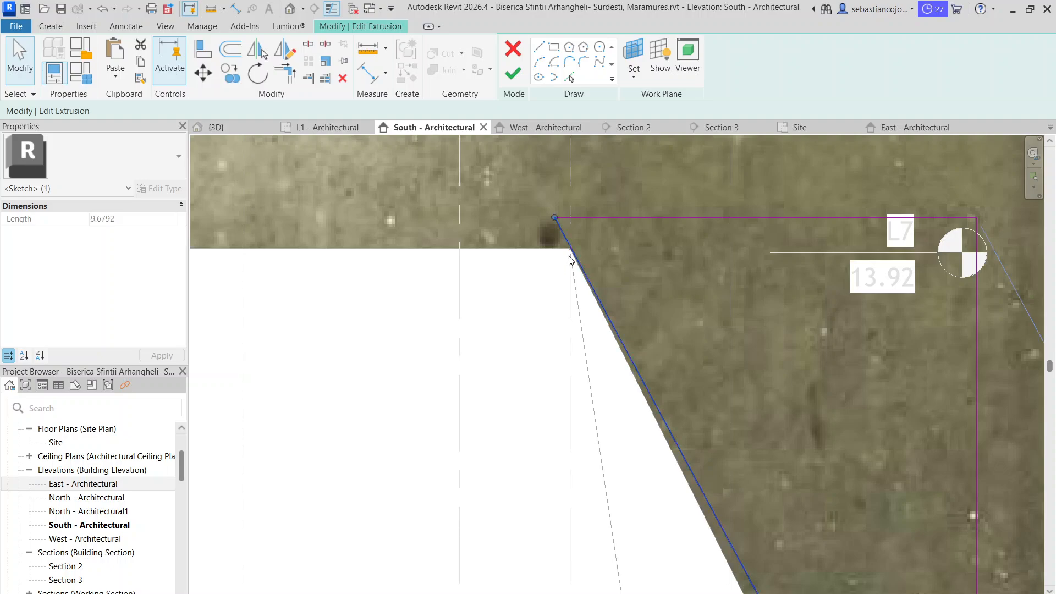
scroll(572, 253, "down", 4)
scroll(591, 228, "up", 4)
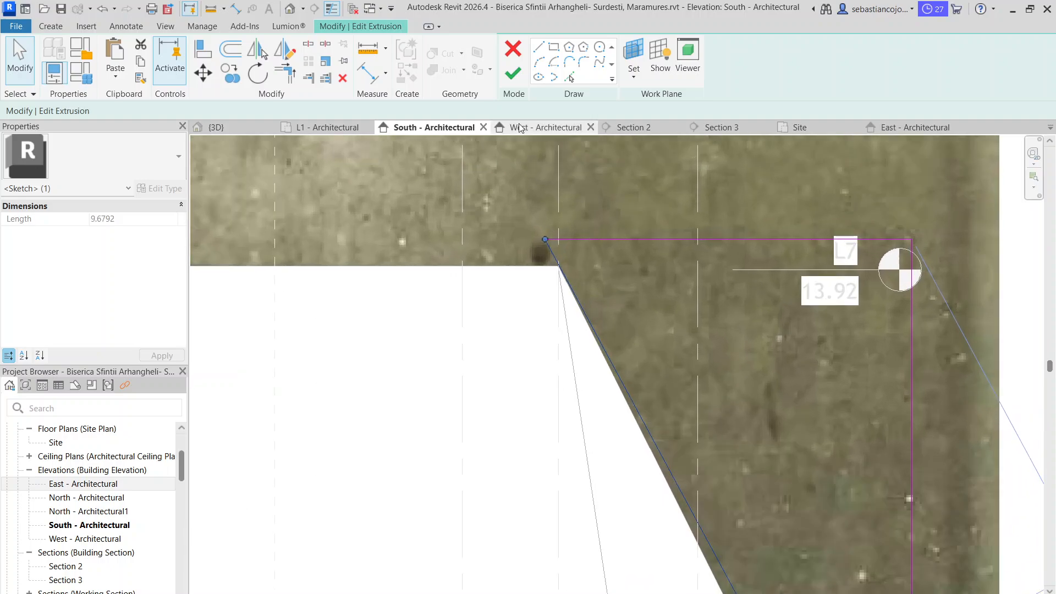
left_click(512, 73)
key("Escape")
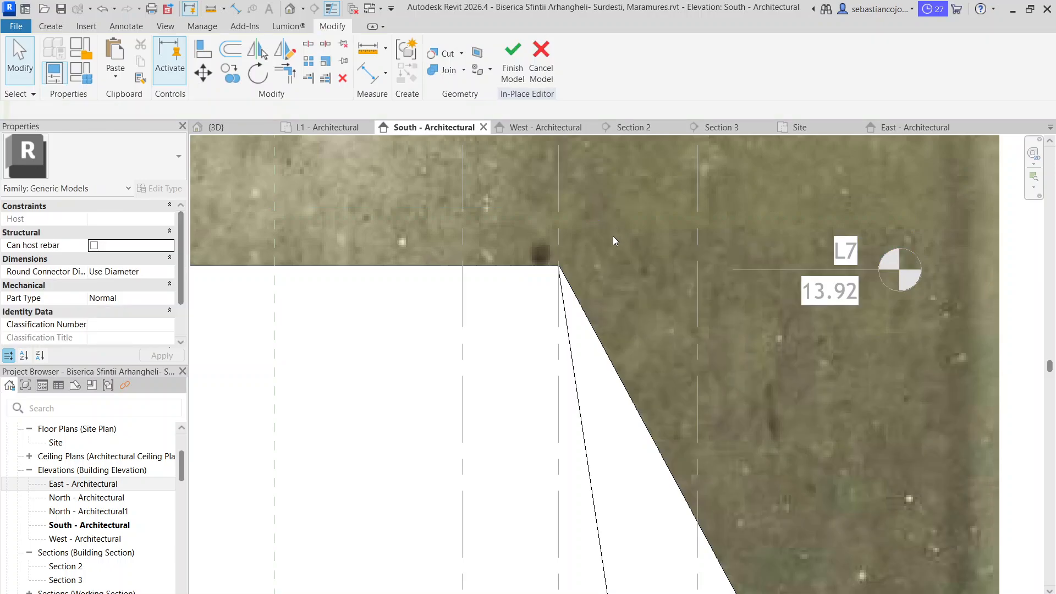
Review the roof in the South elevation, then orient the 3D view to the right side to compare the corner break lines
scroll(615, 241, "down", 4)
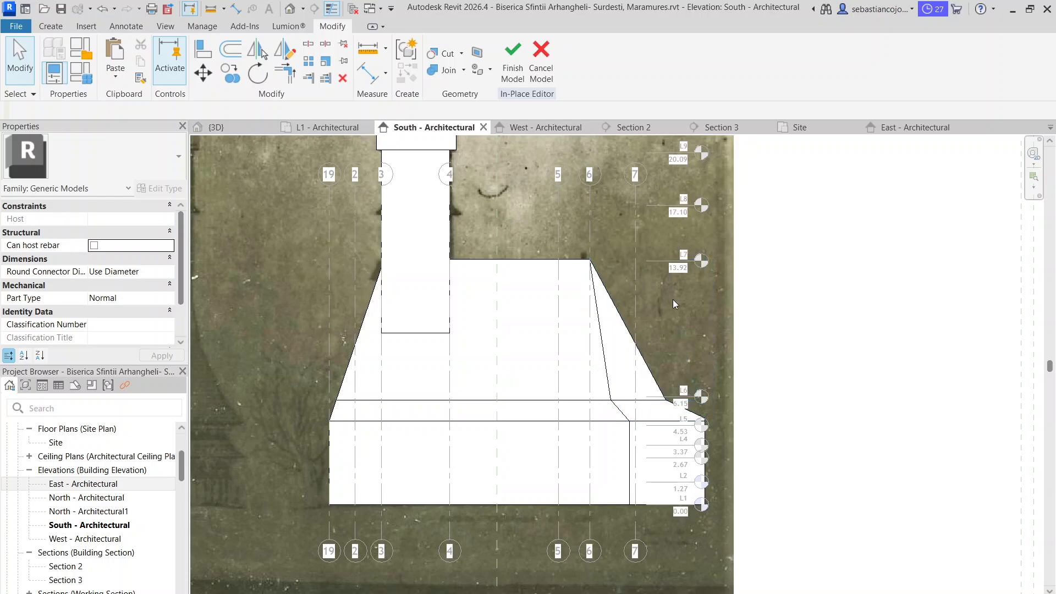
scroll(454, 375, "down", 1)
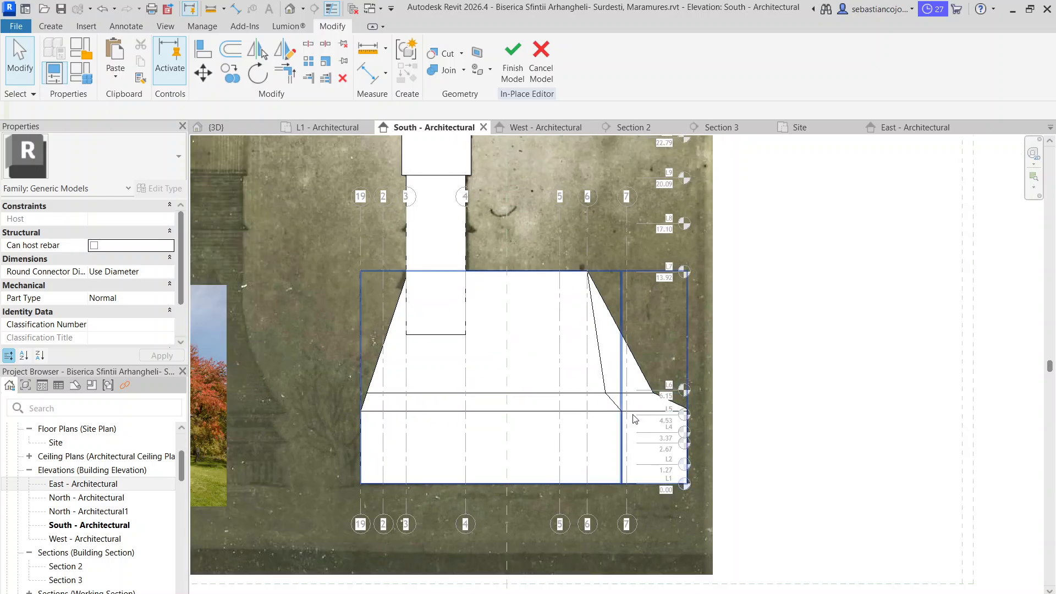
left_click(262, 130)
middle_click_drag(266, 153, 435, 294, "shift")
scroll(523, 337, "up", 1)
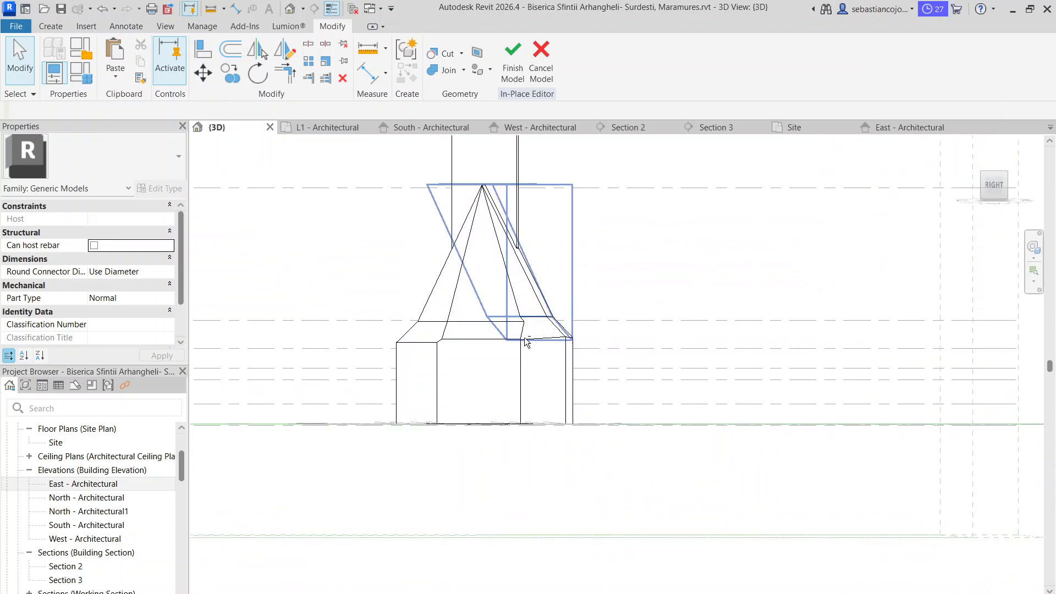
left_click(999, 188)
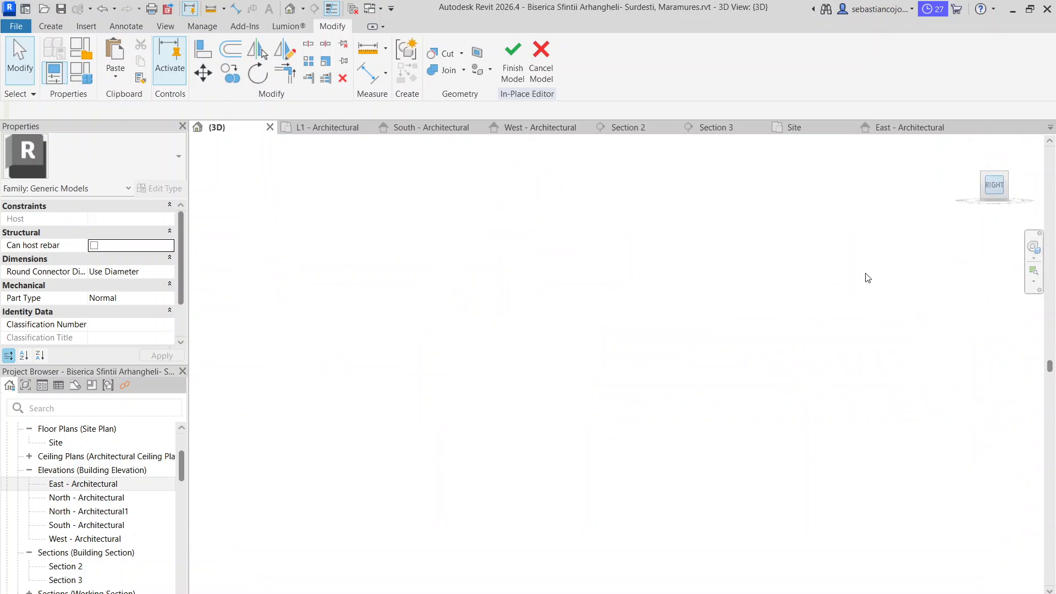
scroll(622, 383, "up", 4)
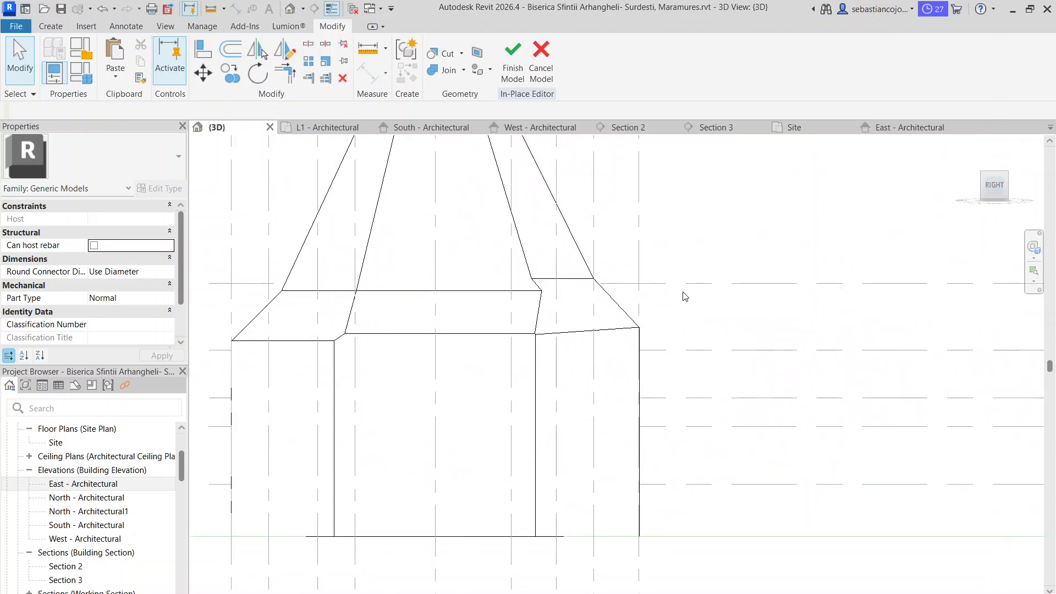
Open the sketch of the void extrusion running along the roof's long sides for editing in the right-side 3D view
left_click(616, 302)
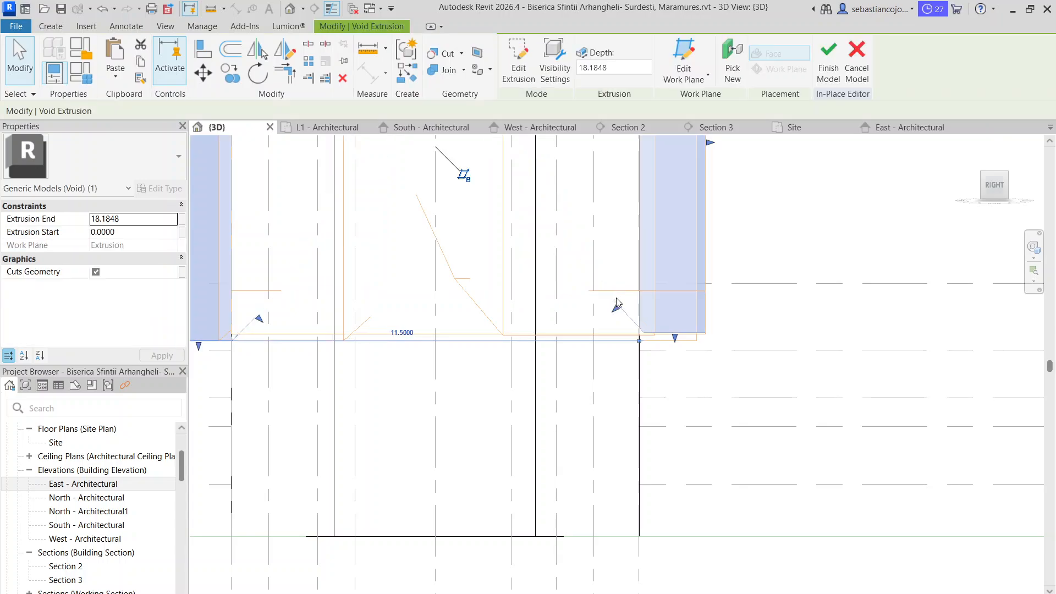
left_click(708, 340)
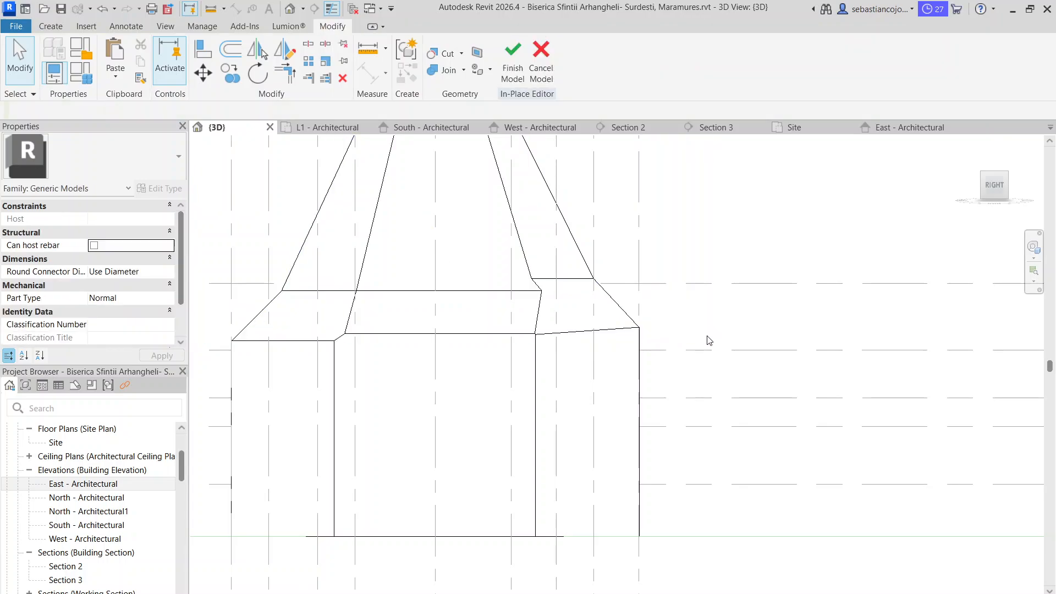
left_click(629, 317)
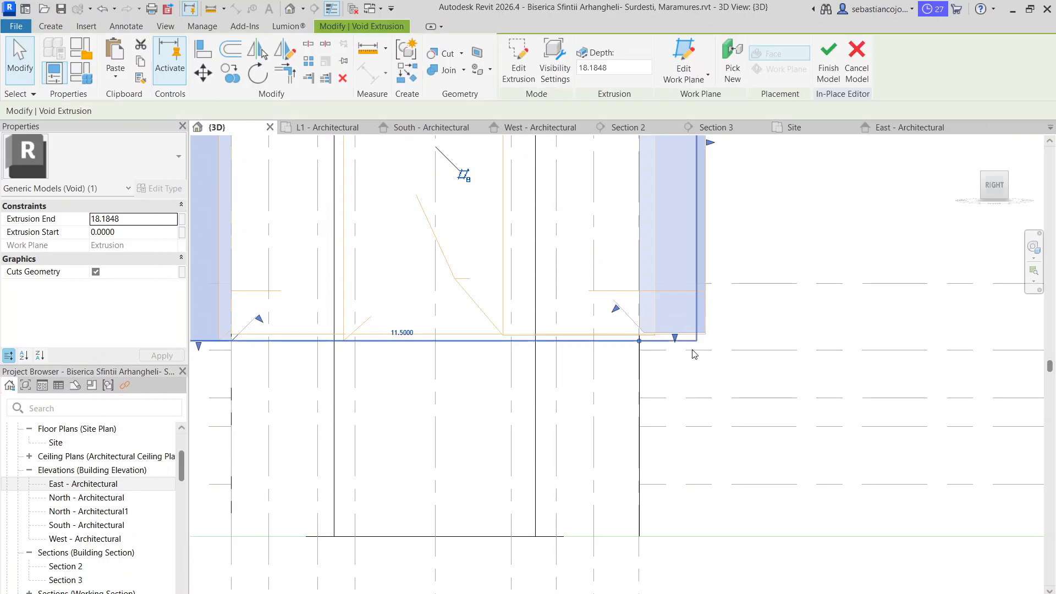
double_click(701, 332)
left_click(691, 367)
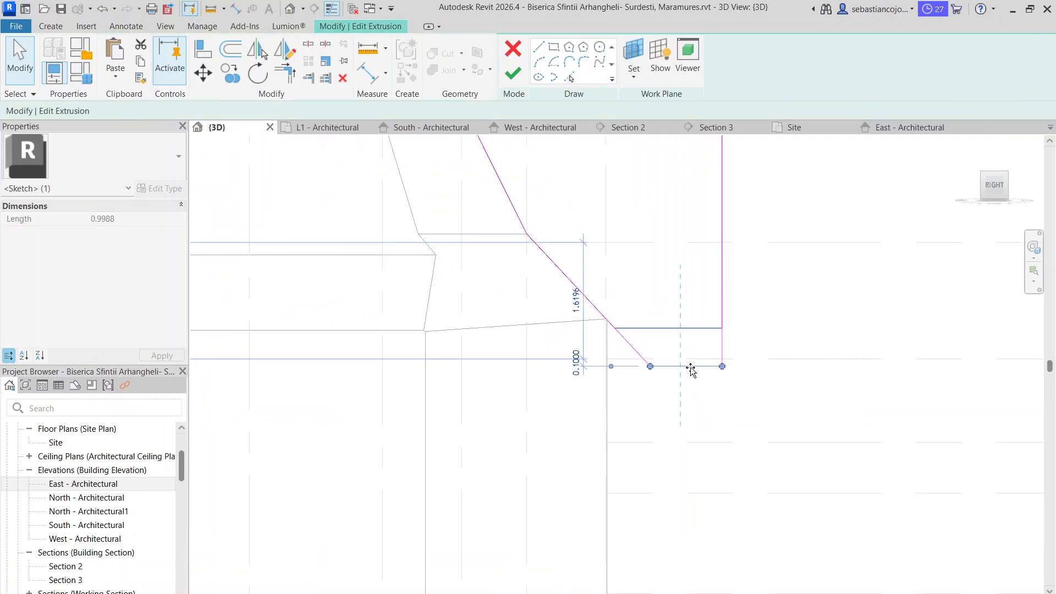
key("Escape")
scroll(611, 307, "up", 1)
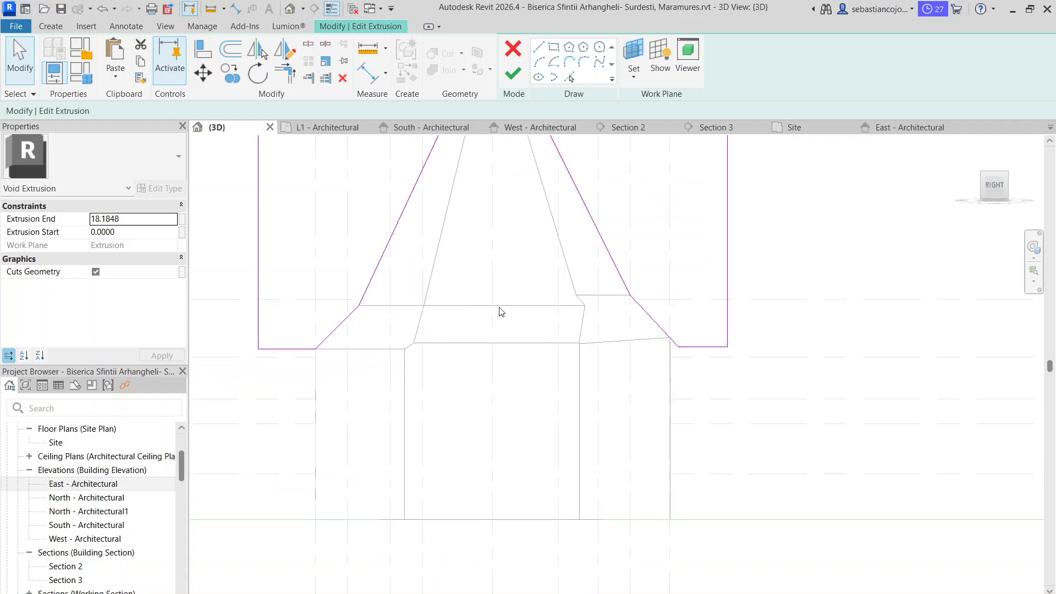
Draw a horizontal helper line from the break vertex of one slope across the roof and past the opposite slope
left_click(637, 307)
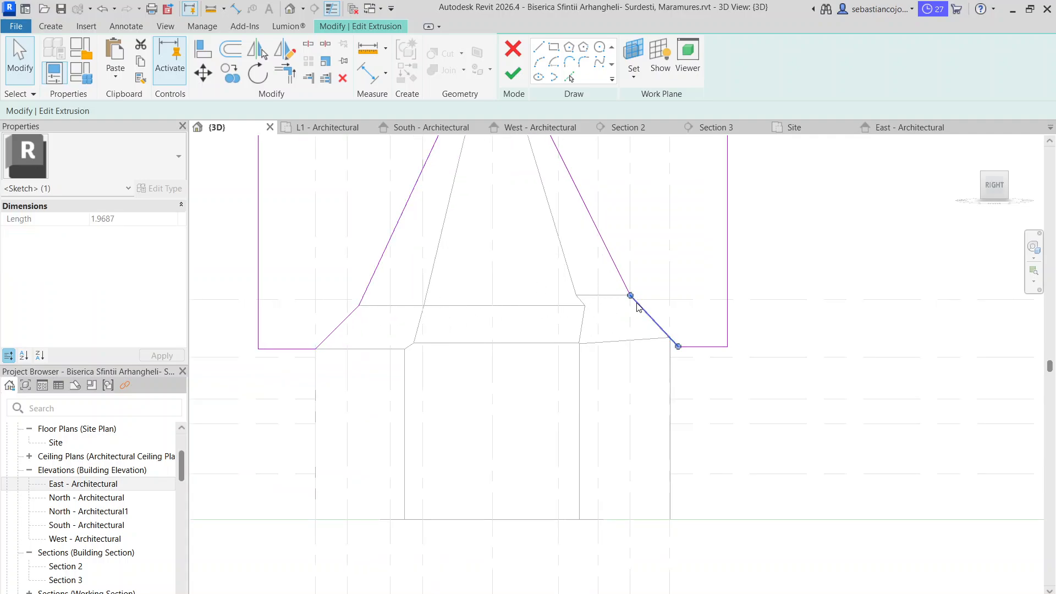
left_click(542, 52)
left_click(359, 305)
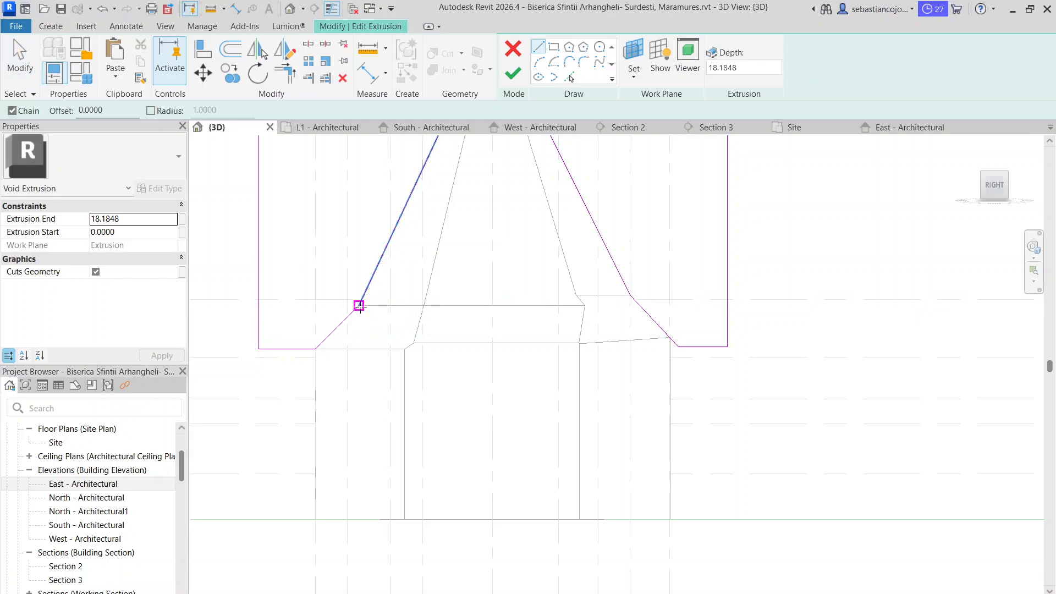
left_click(692, 304)
key("Escape")
key("Escape")
Shorten the opposite lower slope line so its upper end meets the horizontal helper line, about 1.57 long
scroll(692, 304, "up", 2)
left_click(668, 311)
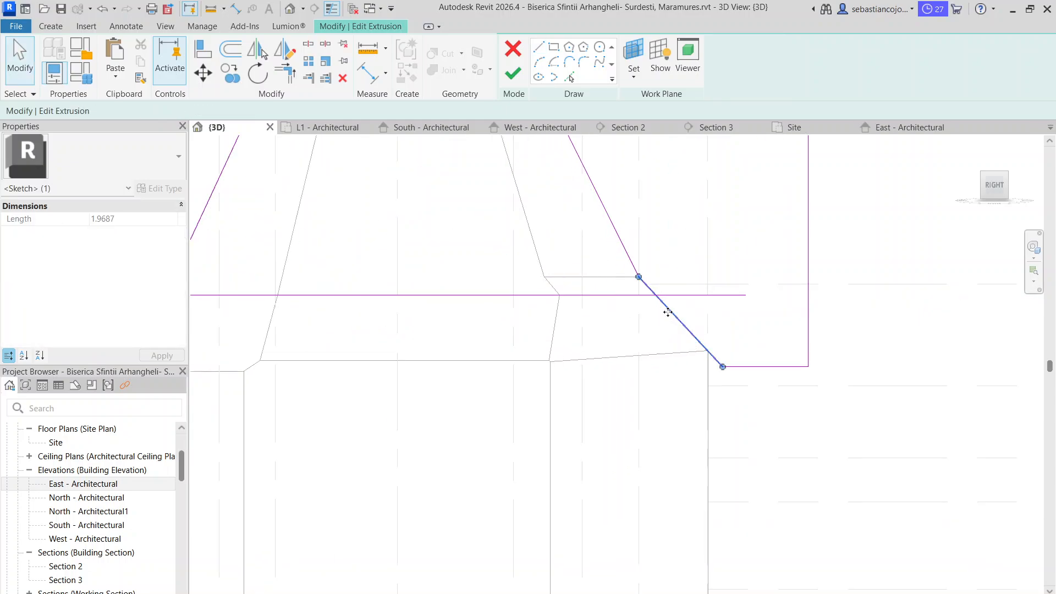
left_click_drag(639, 277, 660, 290)
scroll(655, 294, "up", 1)
scroll(651, 275, "down", 5)
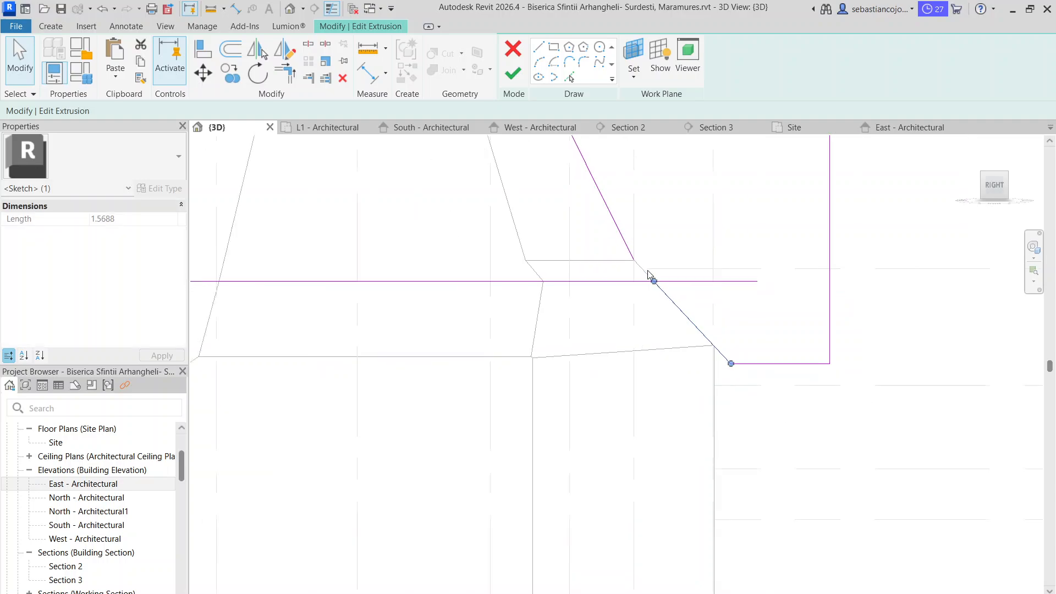
scroll(650, 229, "up", 3)
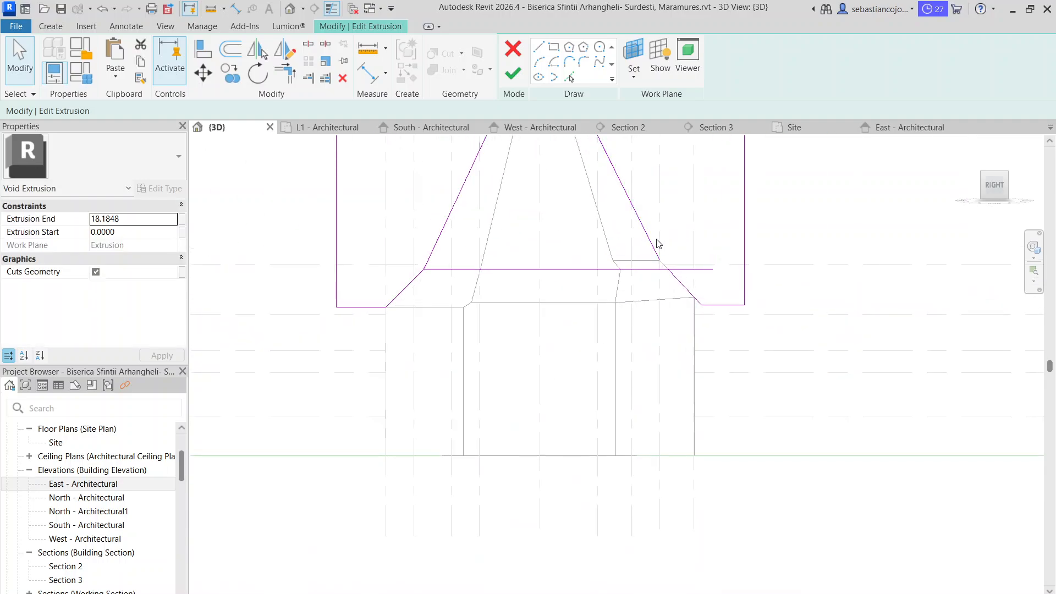
Move the lower end of the upper slope line to the same point on the helper line, making it about 9.01 long
left_click(655, 242)
scroll(666, 267, "up", 3)
left_click_drag(655, 253, 672, 268)
scroll(662, 264, "down", 6)
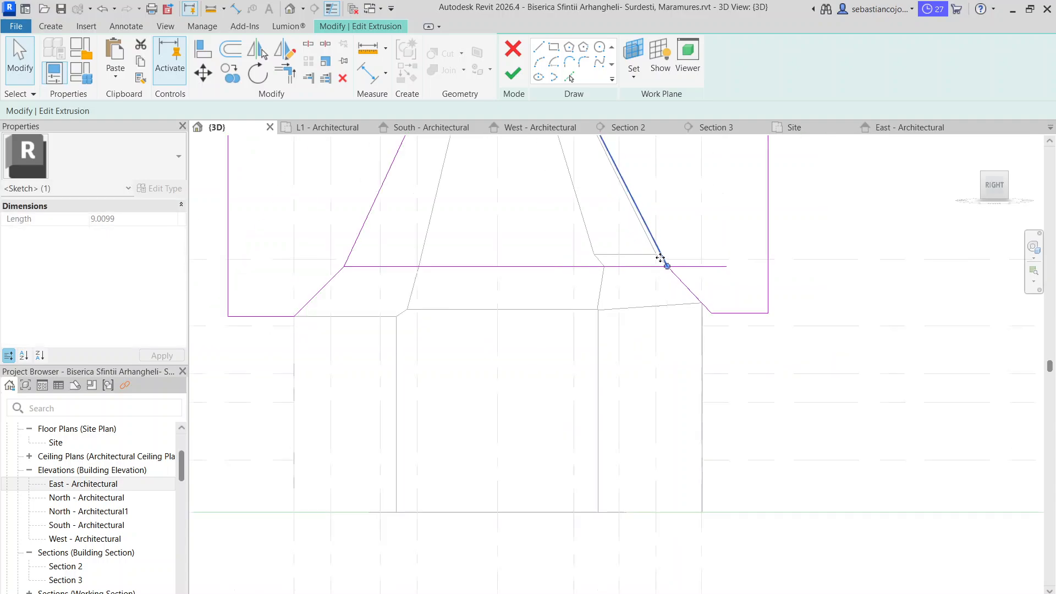
Draw a vertical helper line about 1.22 long from the left slope's break vertex down to the level of its lower end
scroll(645, 276, "up", 4)
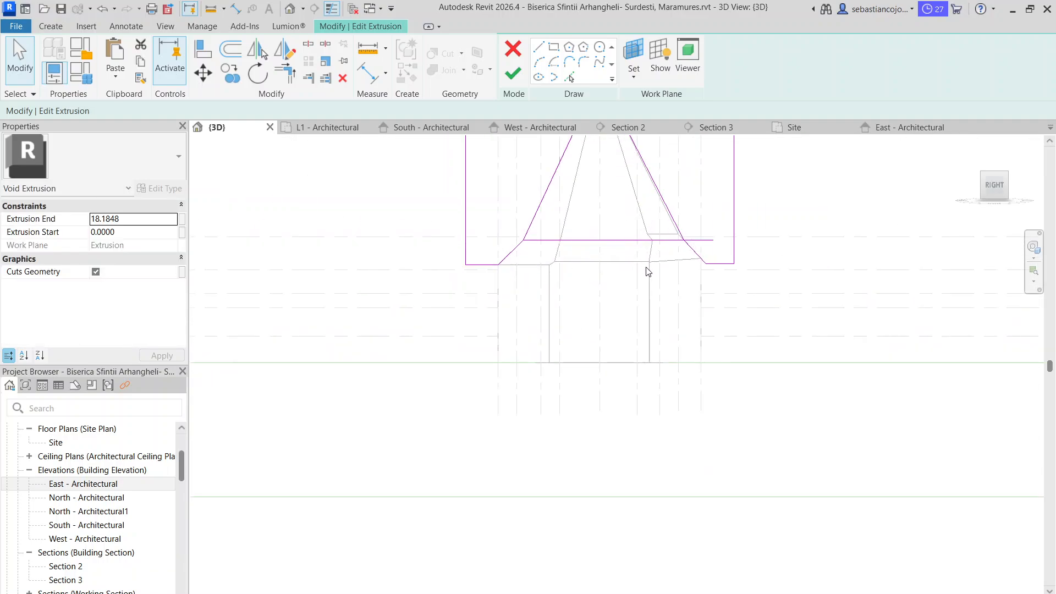
scroll(695, 242, "up", 3)
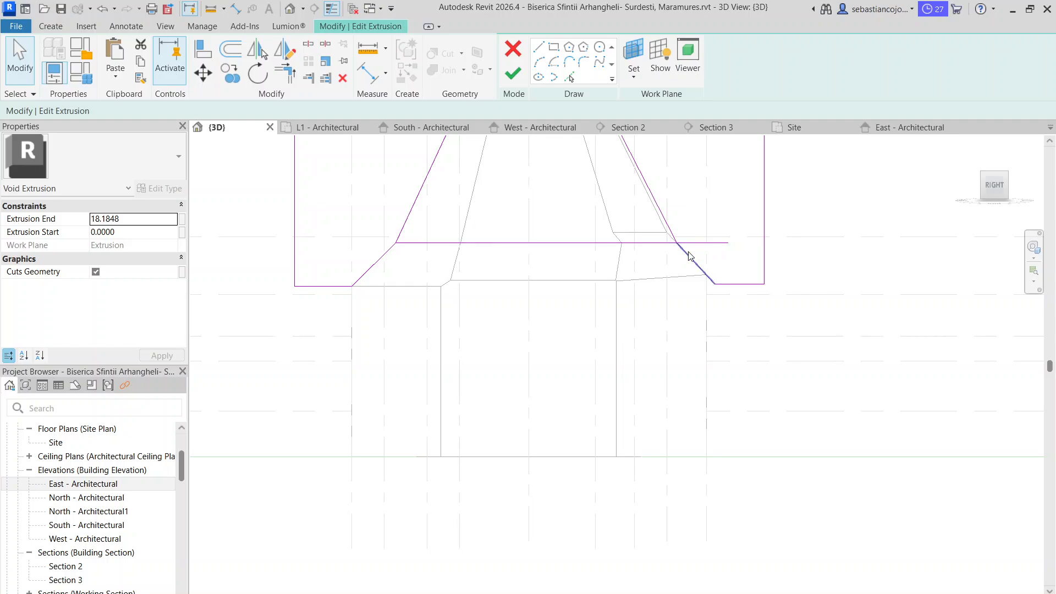
scroll(688, 257, "down", 1)
scroll(420, 252, "up", 3)
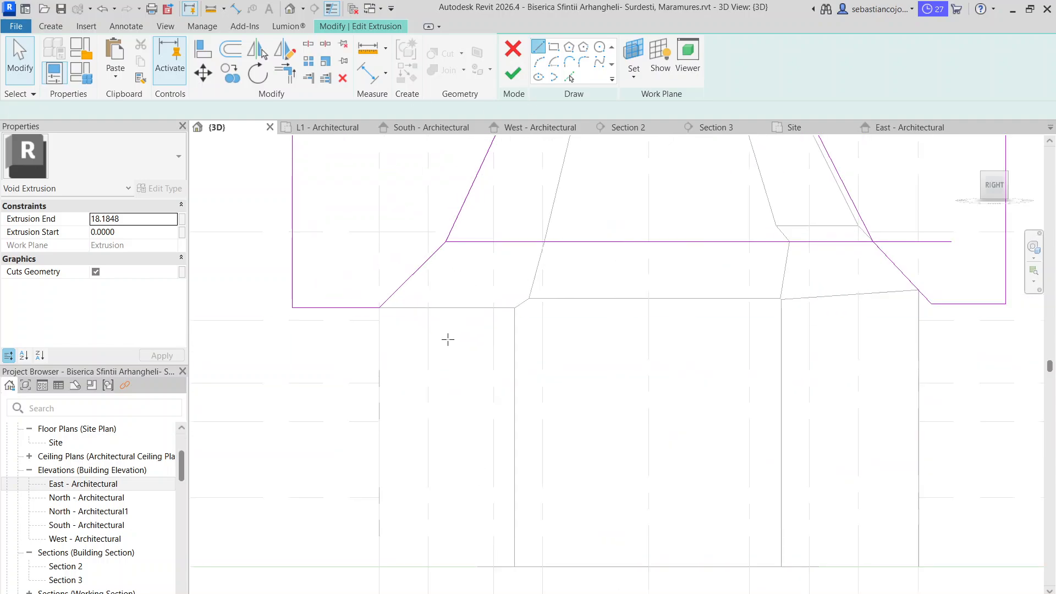
left_click(445, 242)
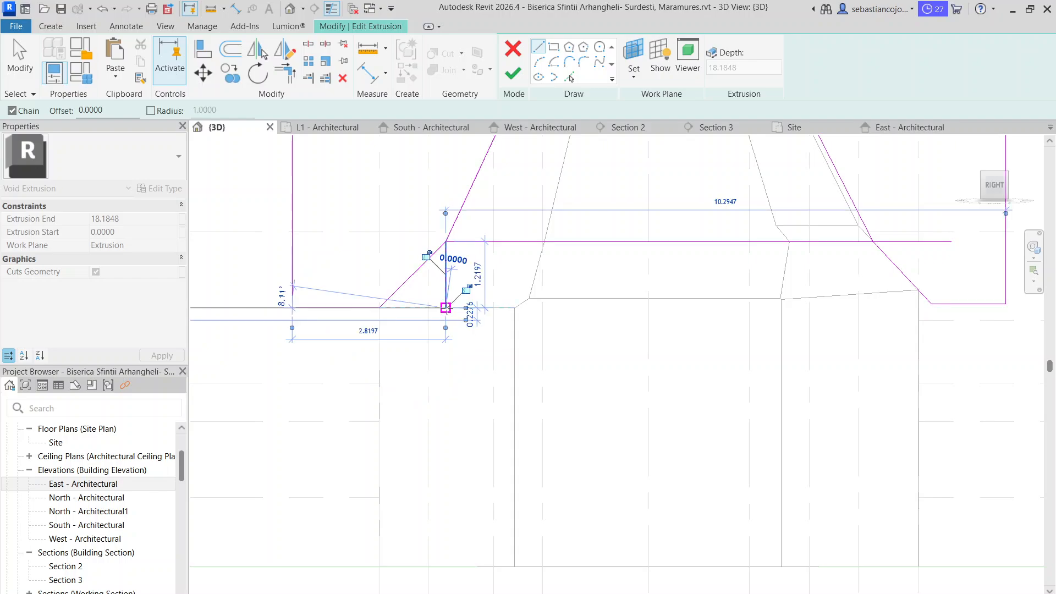
Check the horizontal distance from the left slope's lower end to the foot of the vertical helper line using a trial line
left_click(380, 308)
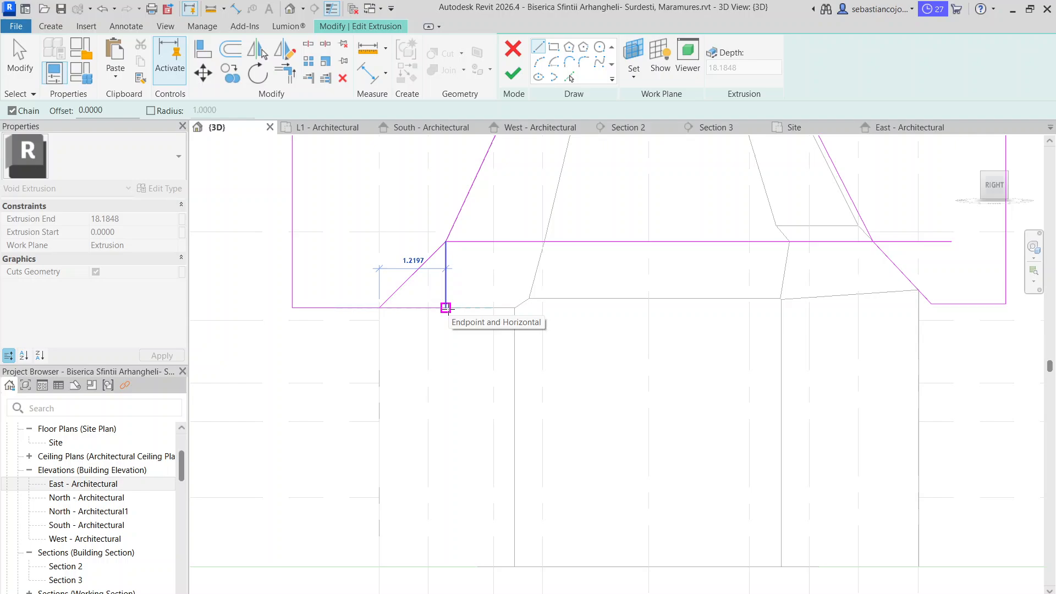
scroll(445, 308, "down", 1)
left_click(445, 308)
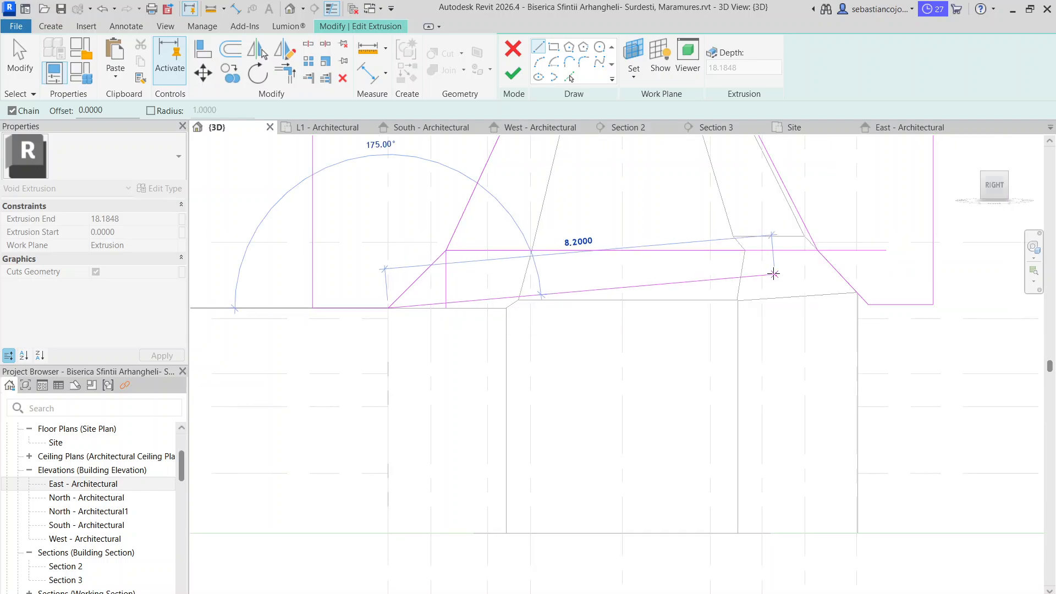
key("Escape")
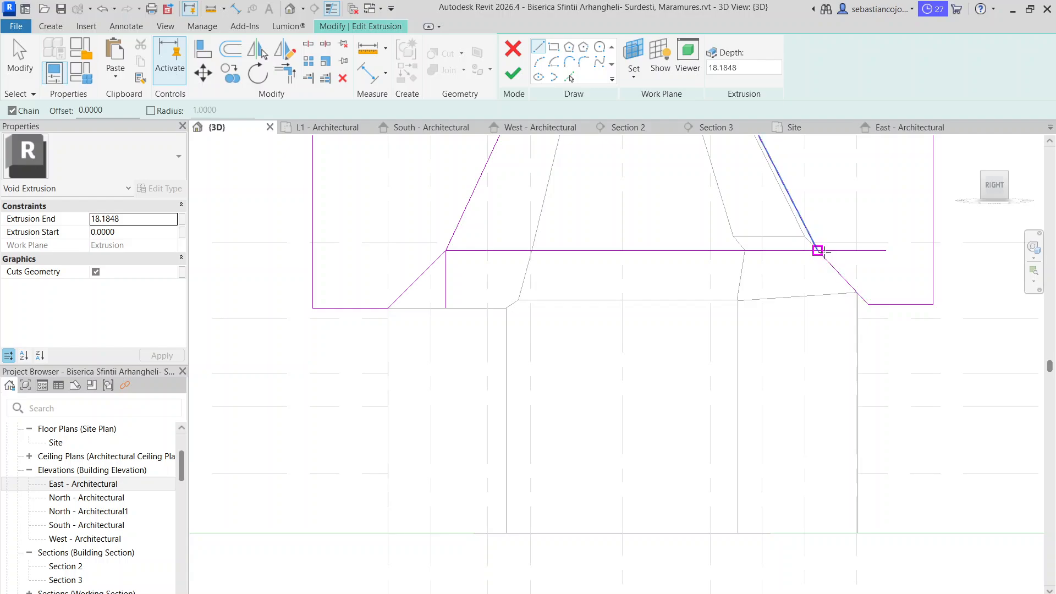
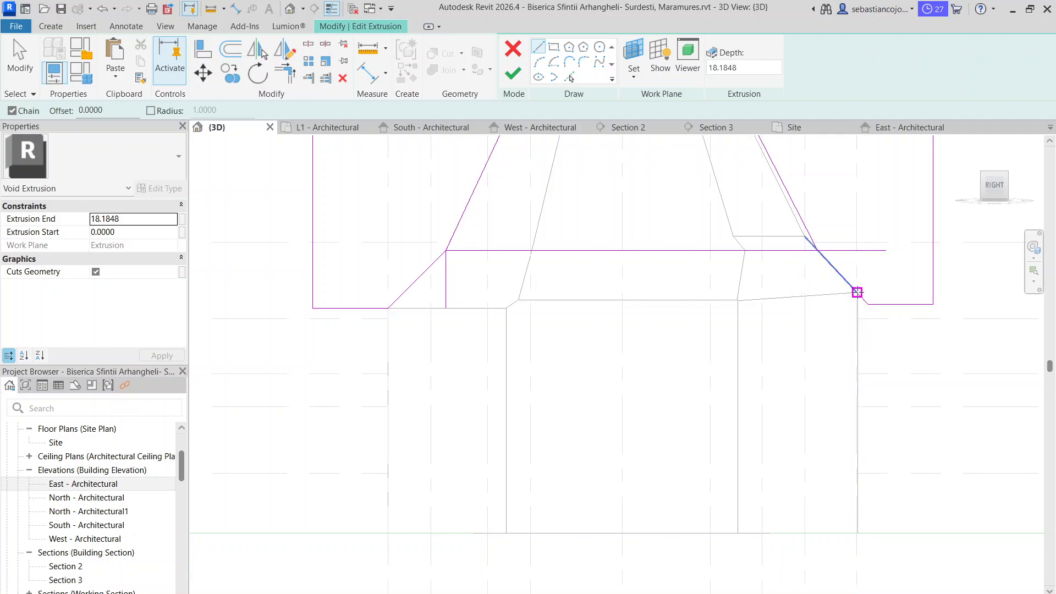
Draw a horizontal helper line from the left slope's lower end across to the opposite wall's vertical edge
scroll(858, 308, "up", 2)
scroll(858, 311, "down", 2)
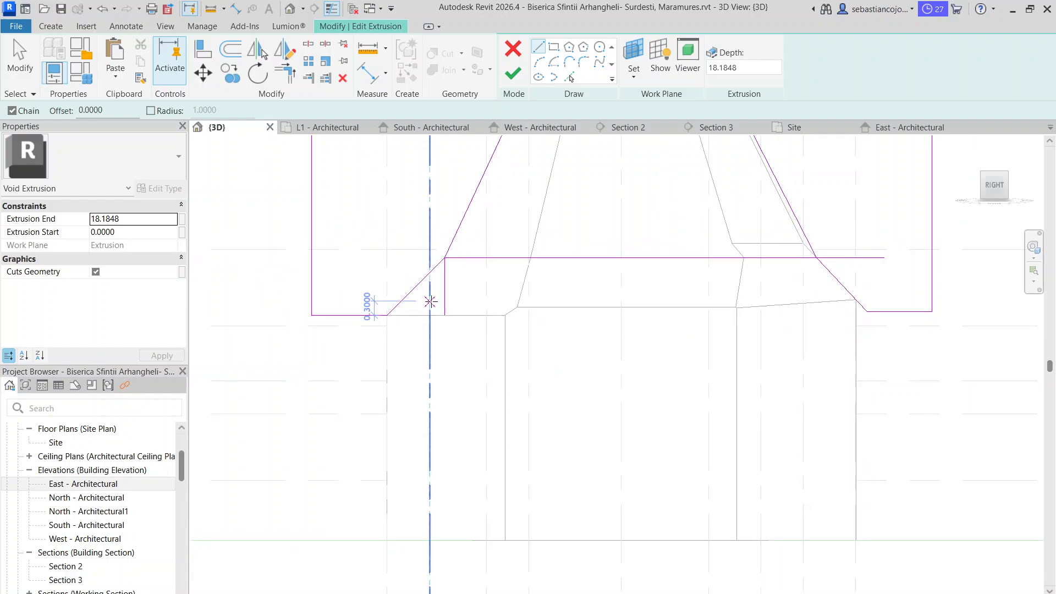
left_click(387, 315)
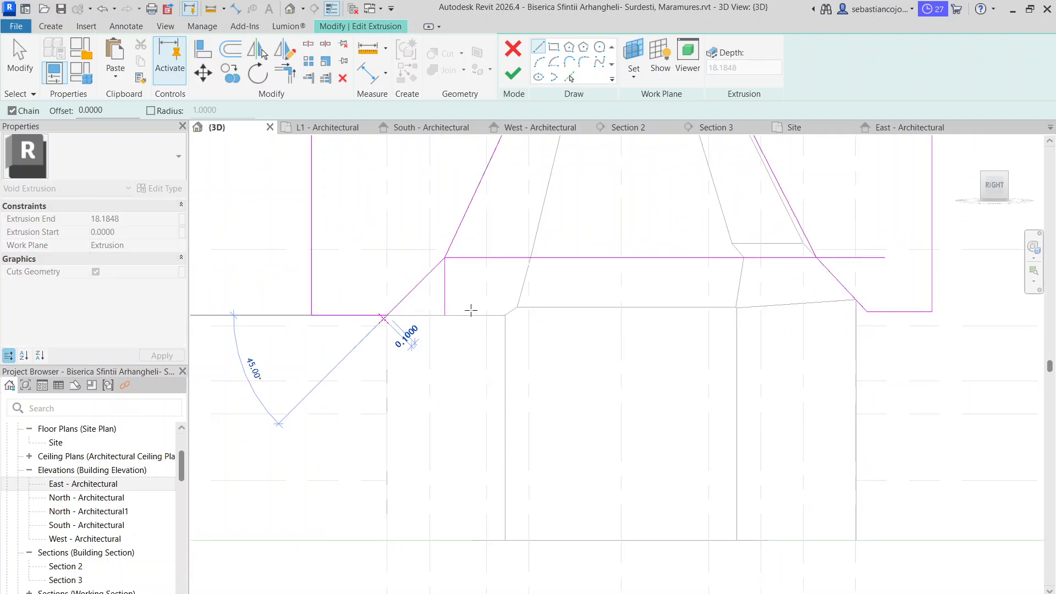
scroll(865, 315, "up", 2)
left_click(855, 315)
key("Escape")
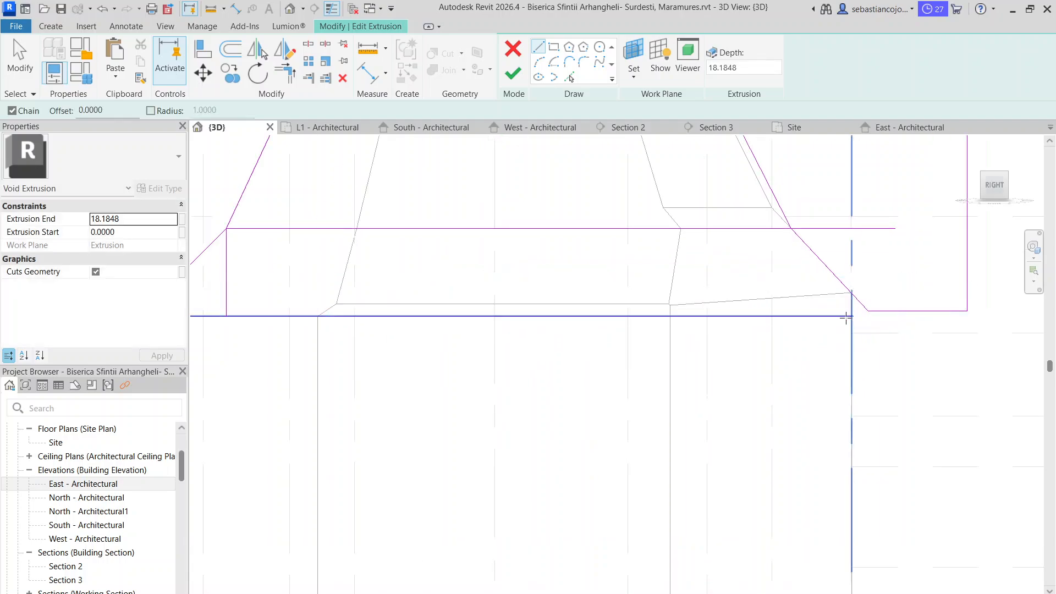
Draw a helper line 1.20 long back from that end, continuing with a vertical line about 0.70 long upward
scroll(845, 318, "up", 1)
left_click(851, 316)
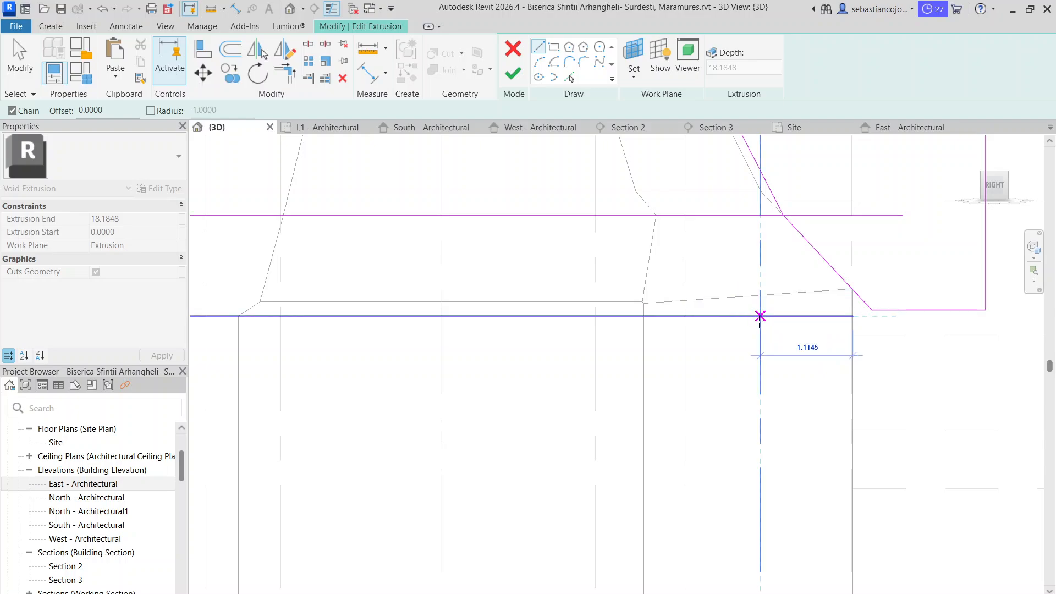
scroll(755, 315, "up", 1)
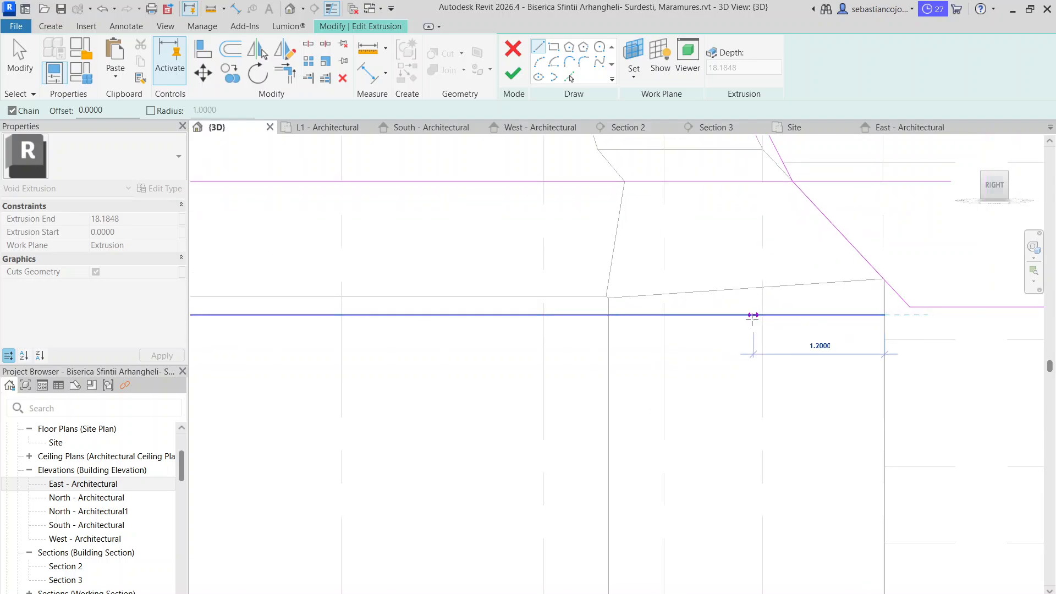
left_click(752, 315)
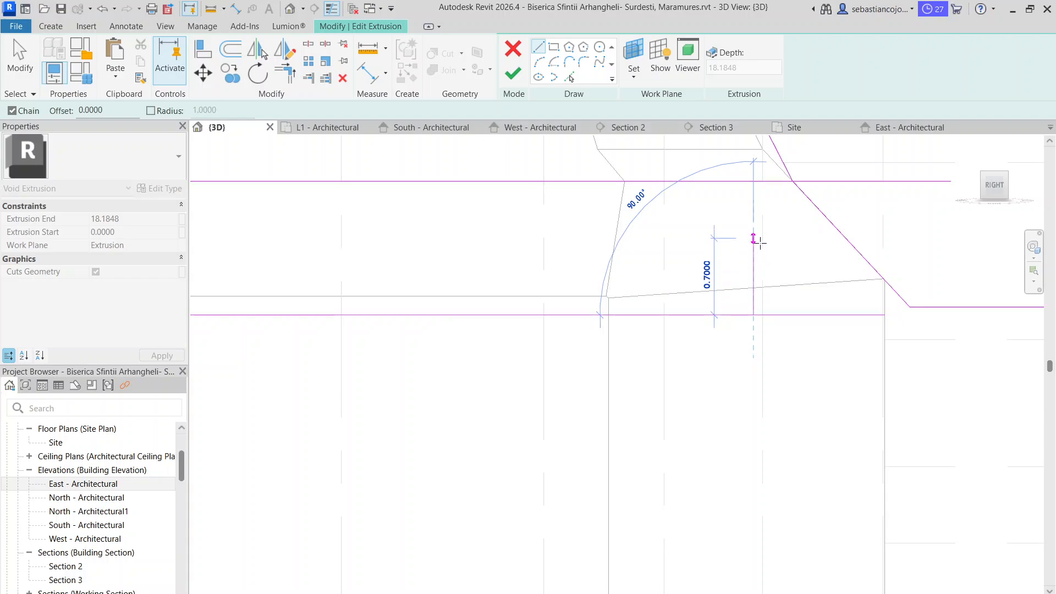
left_click(754, 238)
scroll(759, 258, "down", 2)
key("Escape")
key("Escape")
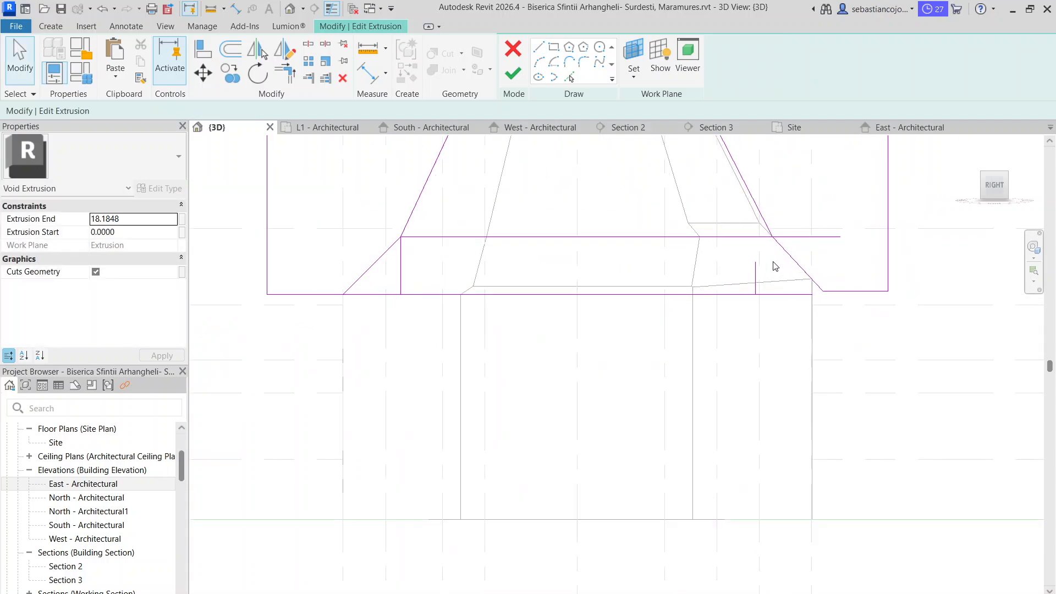
Extend the short vertical helper line up to the upper horizontal helper line
scroll(776, 266, "up", 1)
left_click(755, 274)
left_click_drag(755, 262, 756, 233)
Move the right slope's break vertex onto the top end of the vertical helper line
left_click(774, 244)
left_click(790, 247)
scroll(757, 234, "down", 2)
left_click(780, 221)
left_click(765, 225)
scroll(758, 241, "down", 3)
left_click(766, 278)
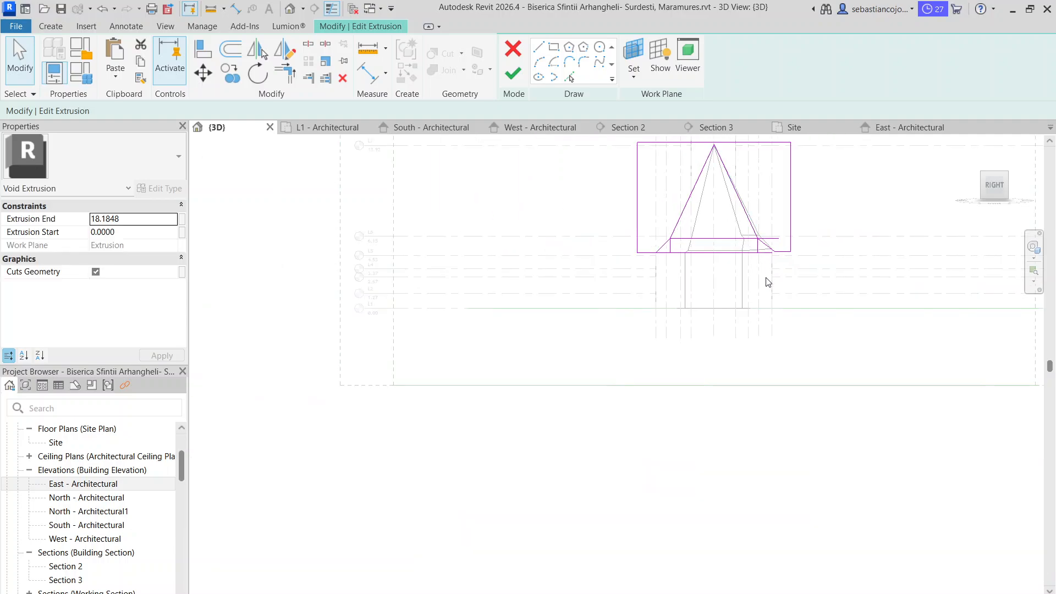
Lower the void sketch's short right bottom edge to the level of the lower horizontal helper line
scroll(764, 255, "up", 2)
scroll(764, 255, "up", 3)
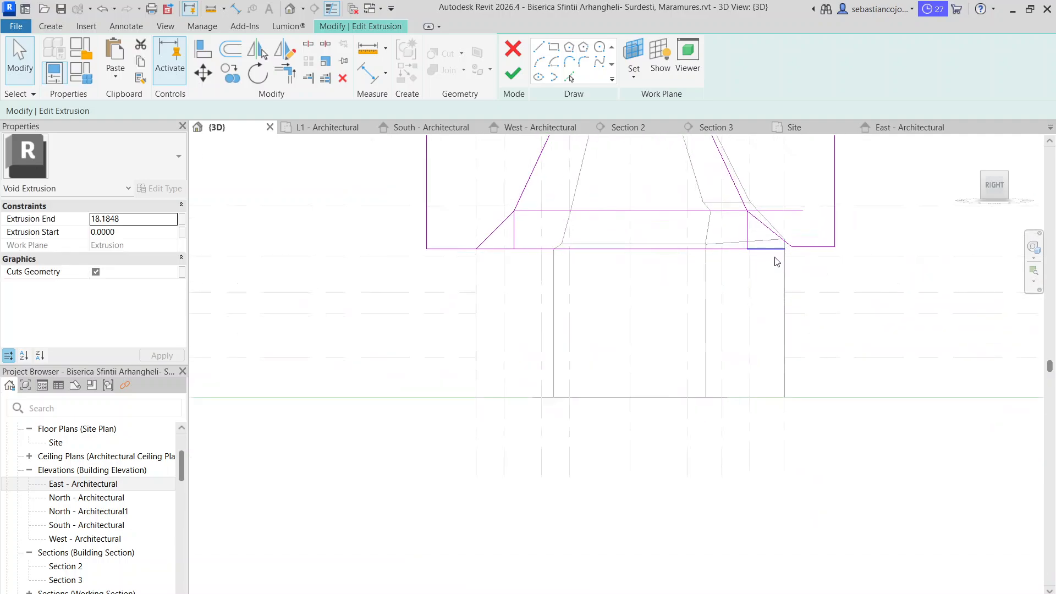
left_click(815, 243)
scroll(817, 243, "up", 2)
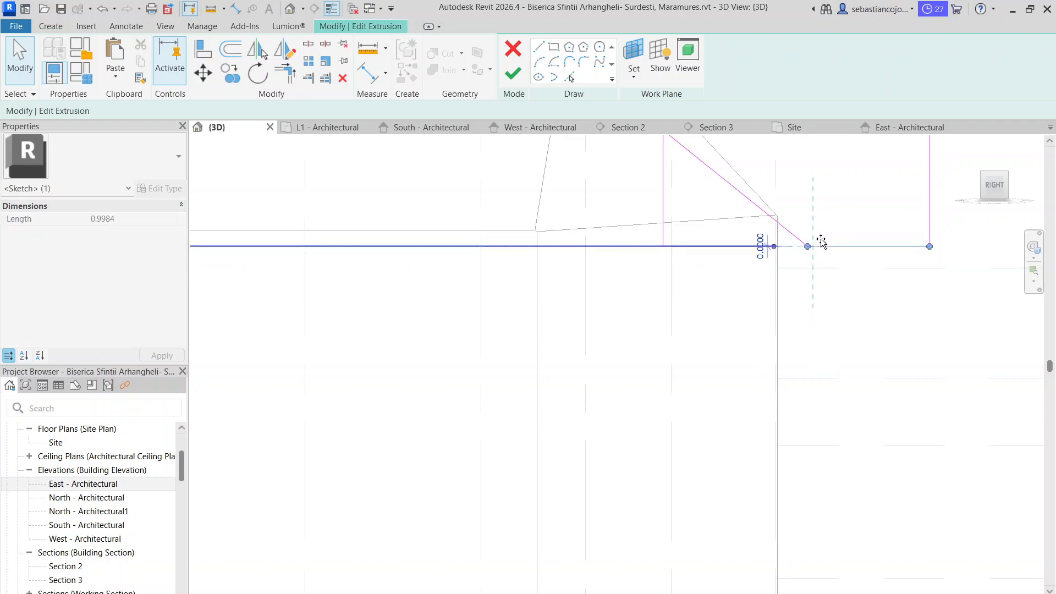
left_click_drag(822, 249, 816, 247)
scroll(814, 248, "down", 4)
left_click(605, 271)
scroll(604, 274, "up", 1)
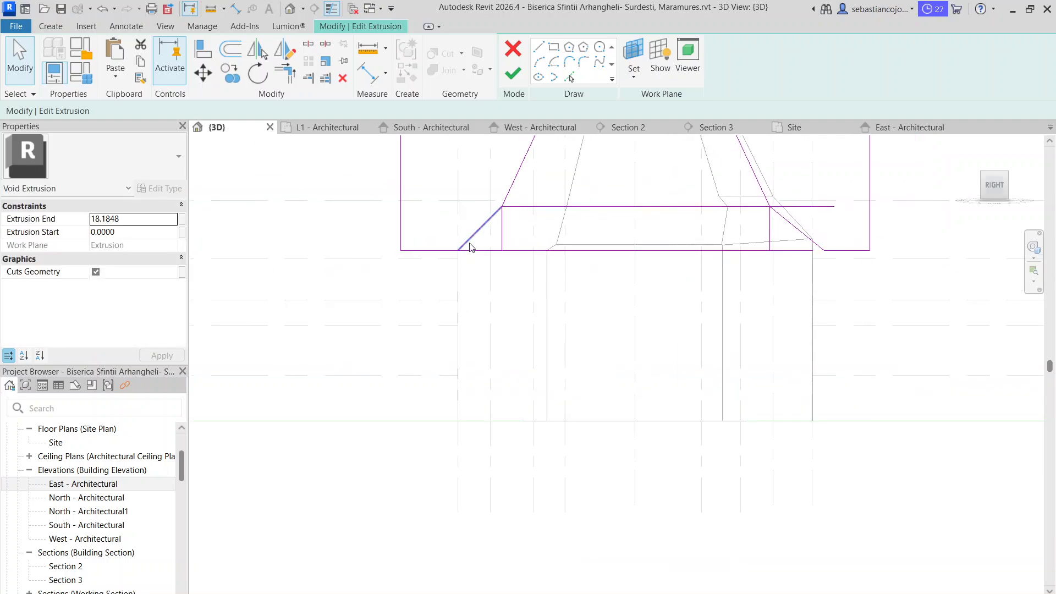
scroll(804, 214, "down", 2)
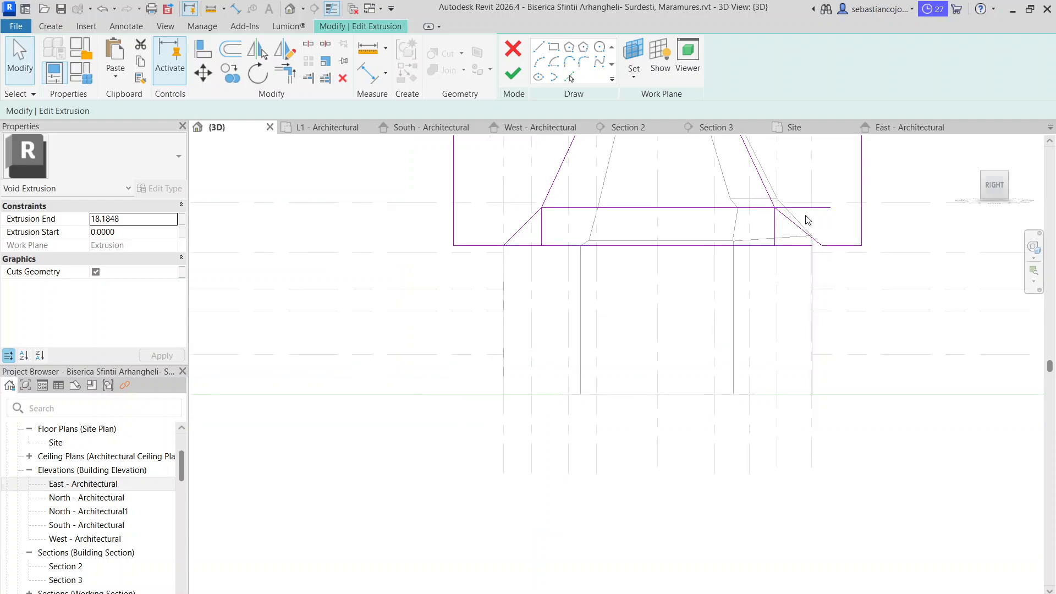
Delete the horizontal and vertical helper lines and finish editing the void extrusion sketch
middle_click_drag(804, 220, 778, 282)
left_click(789, 278)
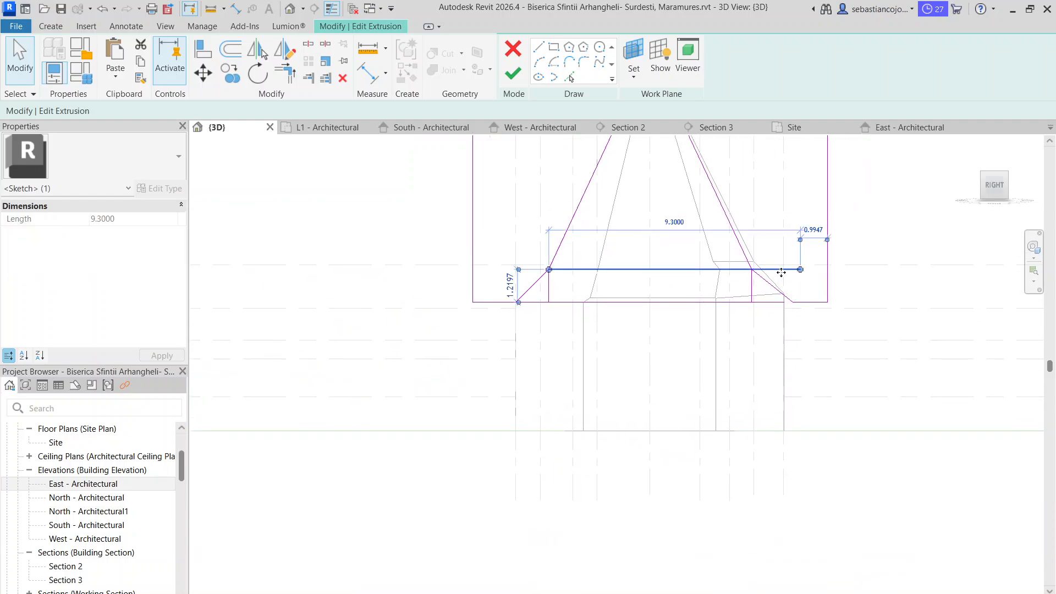
left_click(784, 277)
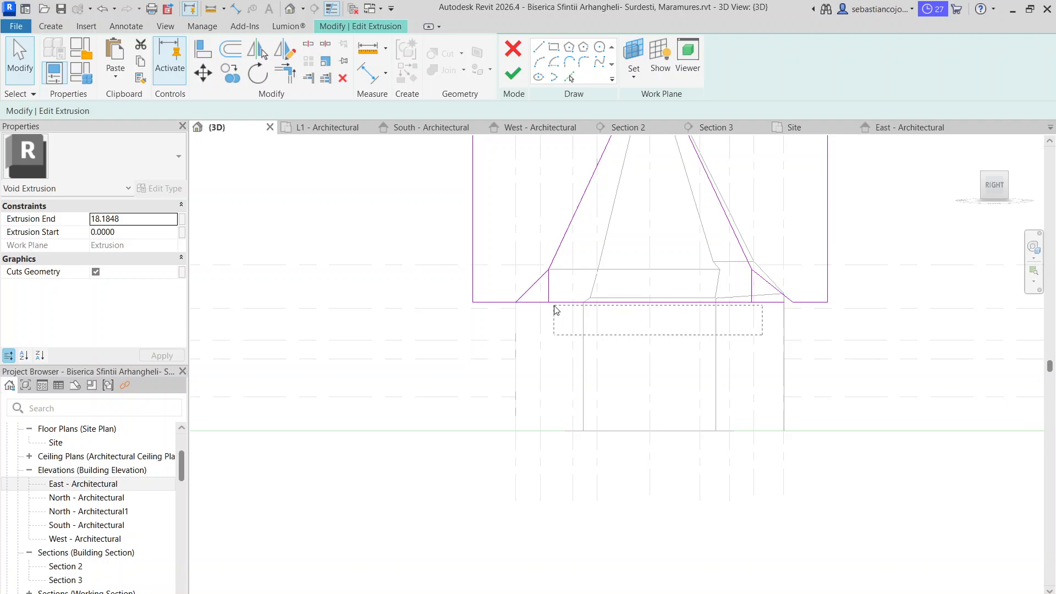
left_click_drag(555, 310, 548, 302)
key("Delete")
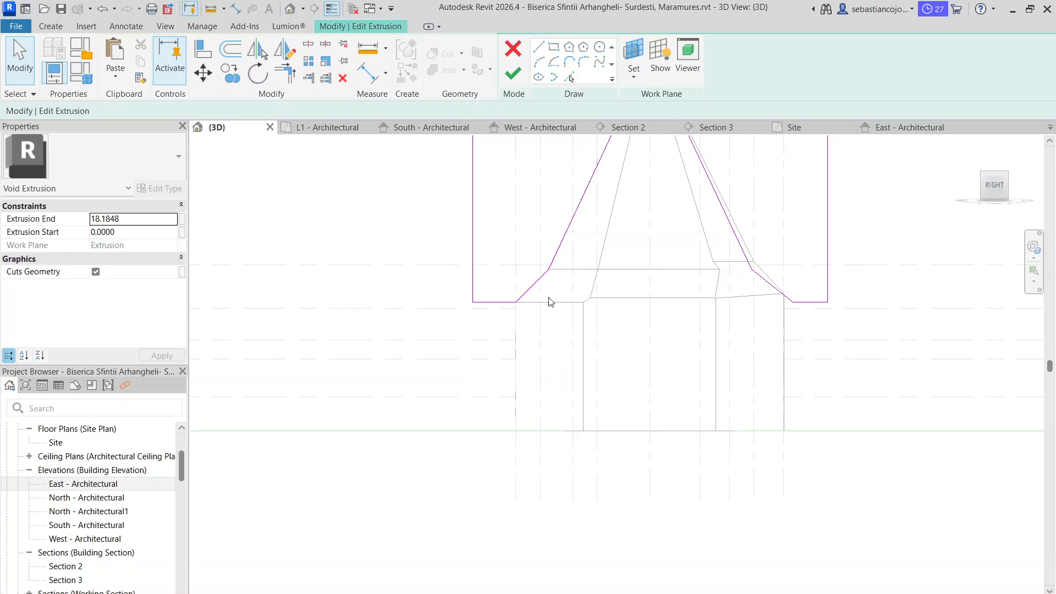
scroll(763, 287, "up", 1)
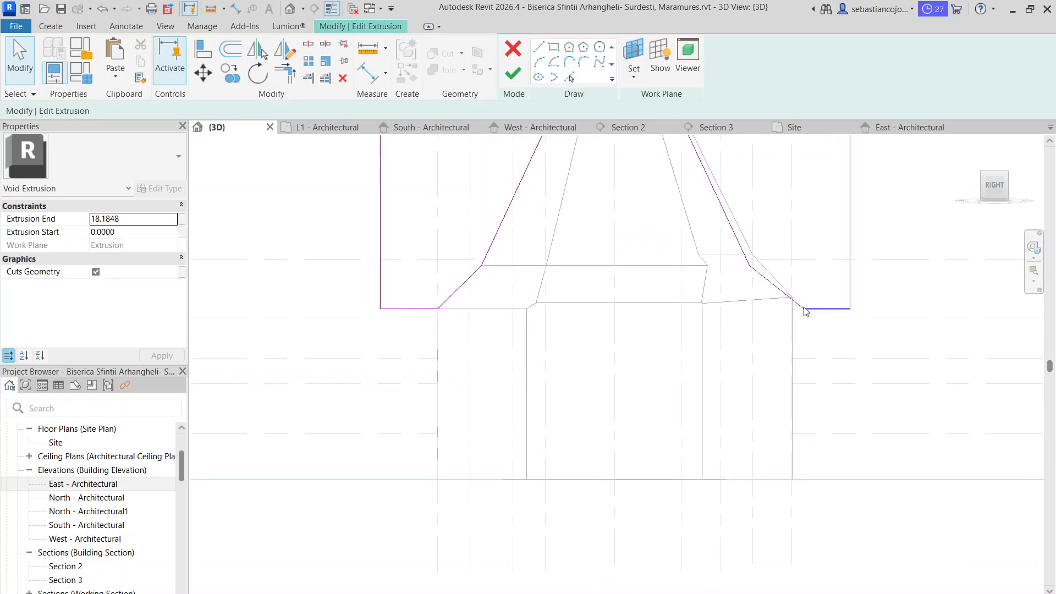
left_click(522, 76)
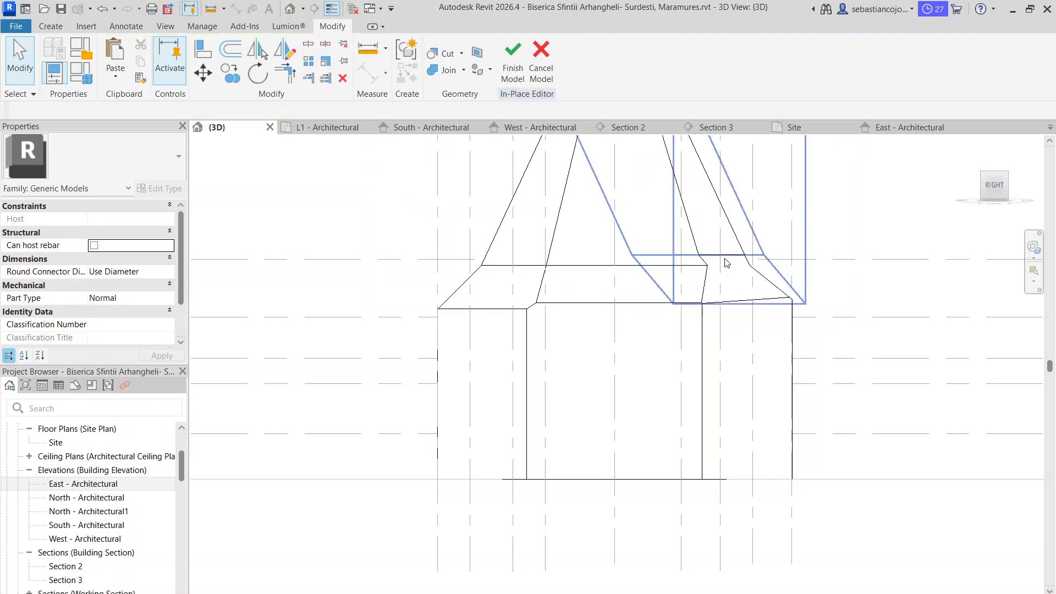
Edit the right corner void's sketch and move the lower slope line's upper end down to the main roof's break level
left_click(725, 263)
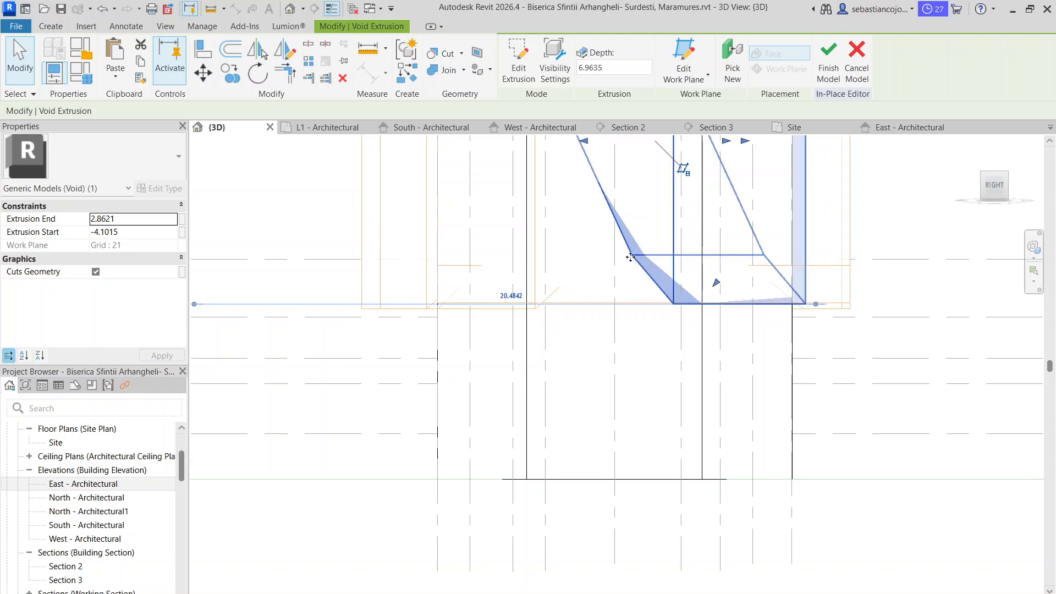
double_click(630, 257)
scroll(744, 283, "up", 4)
left_click(708, 267)
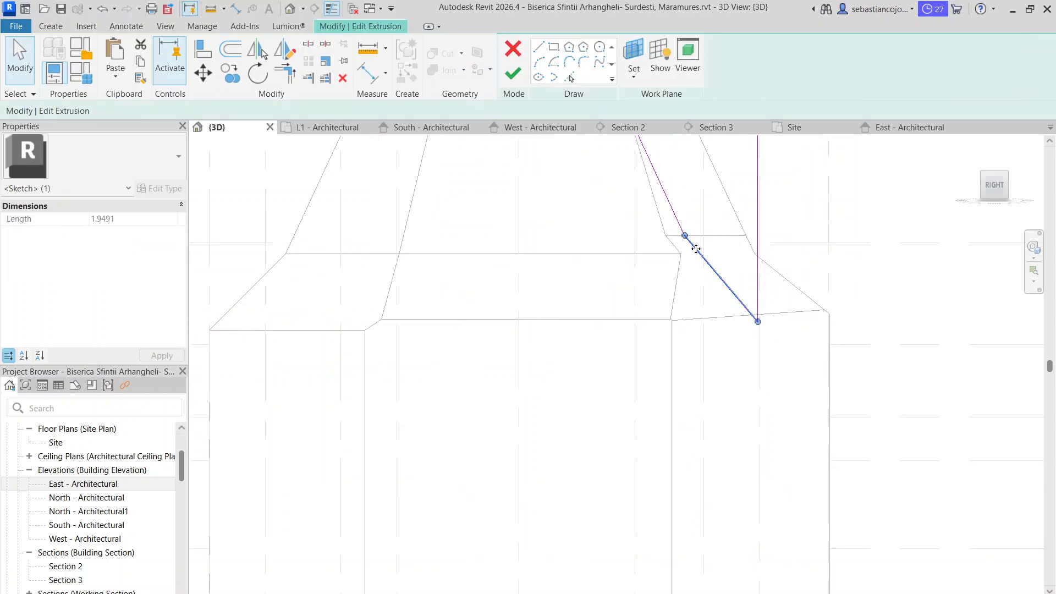
scroll(690, 239, "up", 4)
mouse_move(684, 245)
left_mouse_down()
mouse_move(698, 284)
mouse_move(709, 268)
mouse_move(701, 245)
mouse_move(714, 261)
mouse_move(704, 246)
left_mouse_up()
Move the upper slope line's lower end to the same point, making it about 9.13 long, and finish the sketch
left_click(683, 243)
scroll(694, 278, "up", 4)
scroll(703, 260, "up", 3)
left_click(715, 259)
left_click(704, 255)
key("Escape")
scroll(706, 249, "down", 3)
scroll(706, 247, "down", 7)
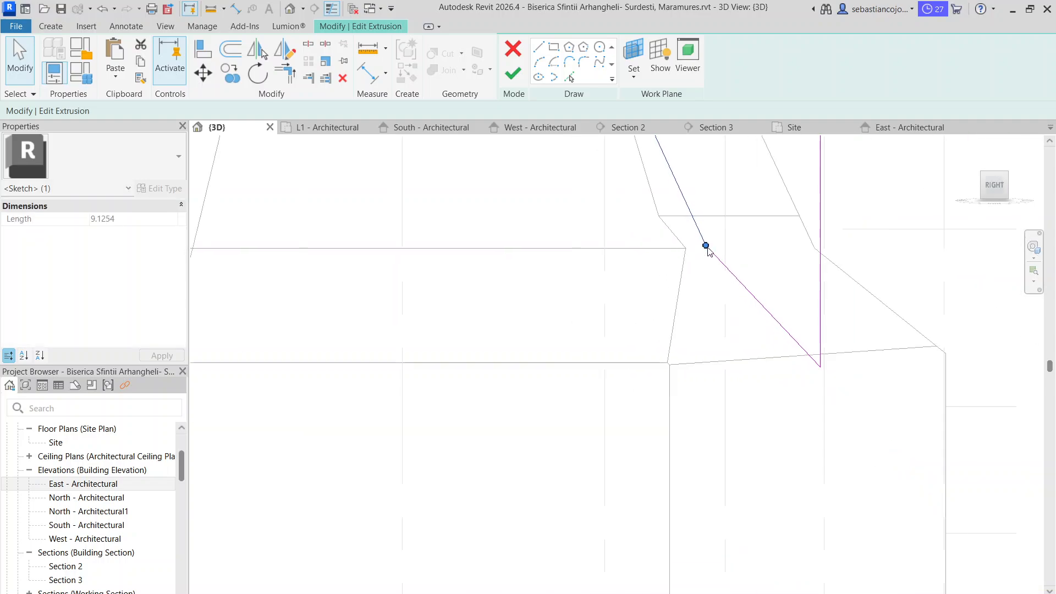
key("Escape")
left_click(513, 73)
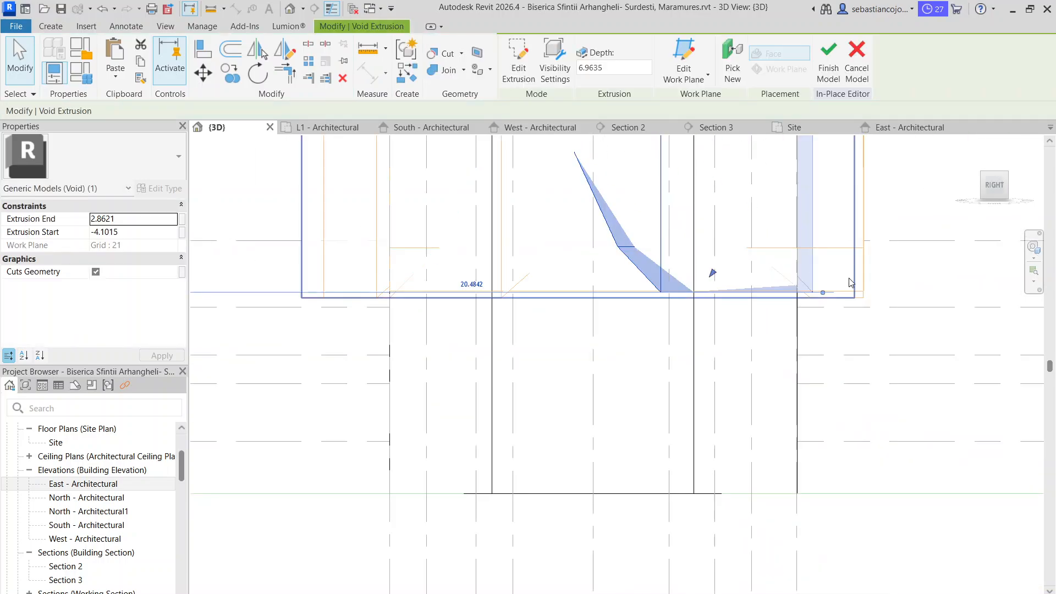
left_click(889, 274)
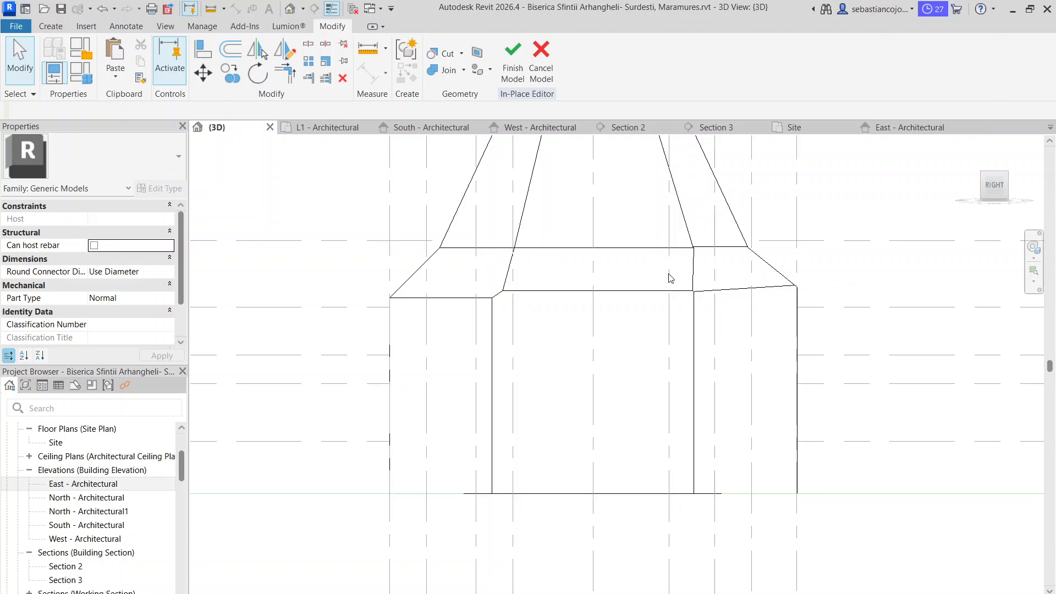
Examine from several angles how the corner roof facets meet the main slopes and the wall tops
scroll(633, 281, "down", 2)
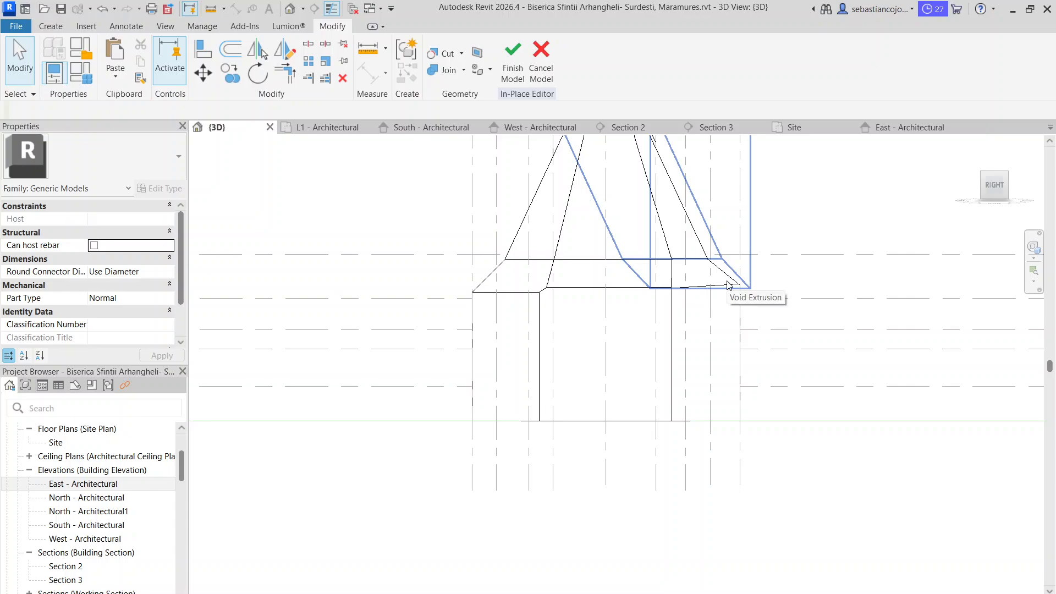
left_click(528, 291)
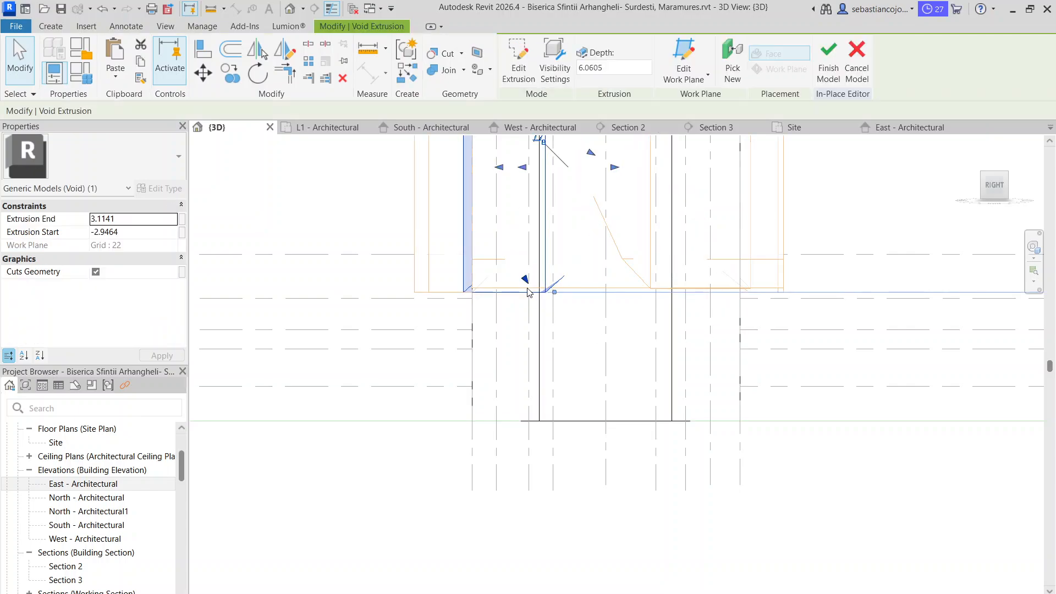
key("Escape")
scroll(829, 297, "down", 2)
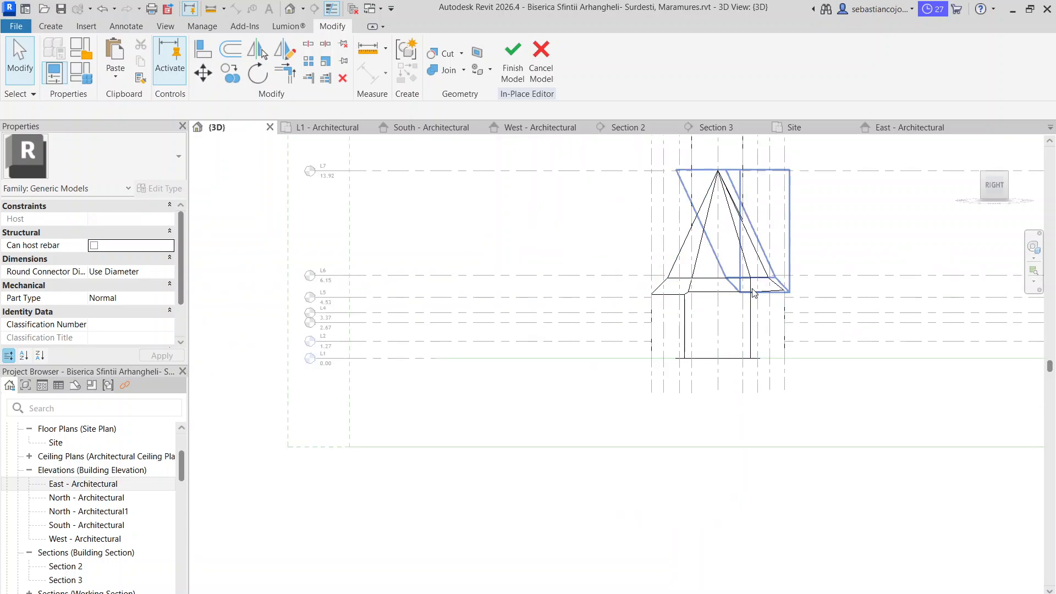
scroll(747, 291, "up", 4)
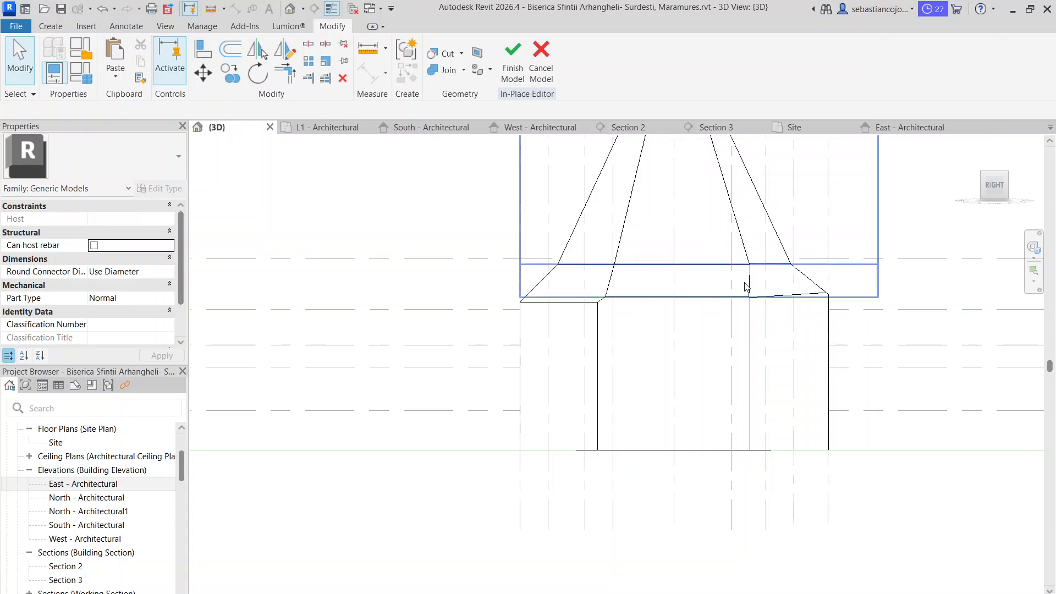
left_click(748, 289)
key("Escape")
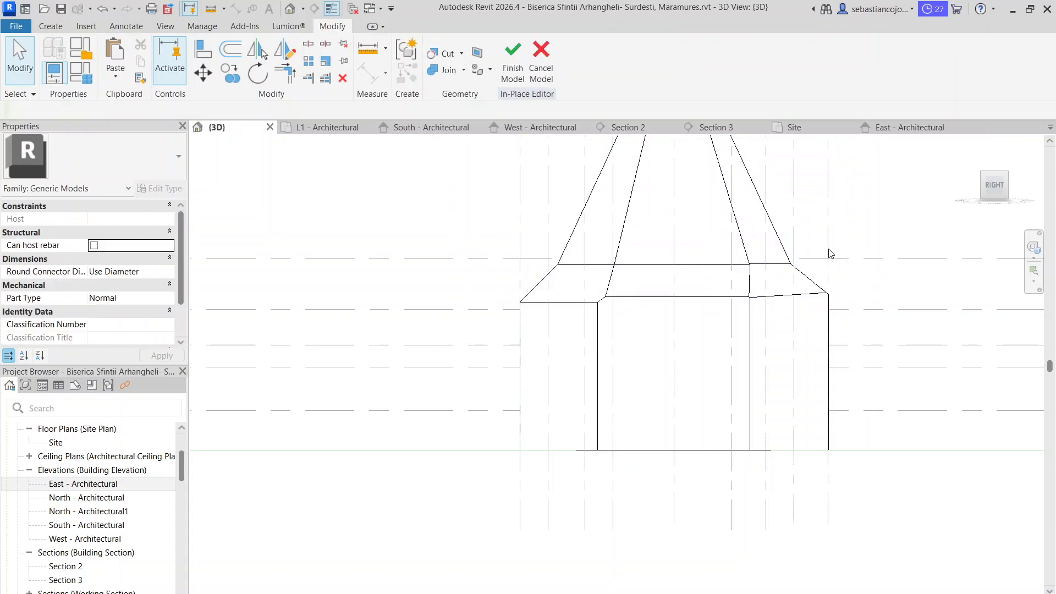
middle_click_drag(716, 443, 731, 355, "shift")
scroll(731, 356, "up", 4)
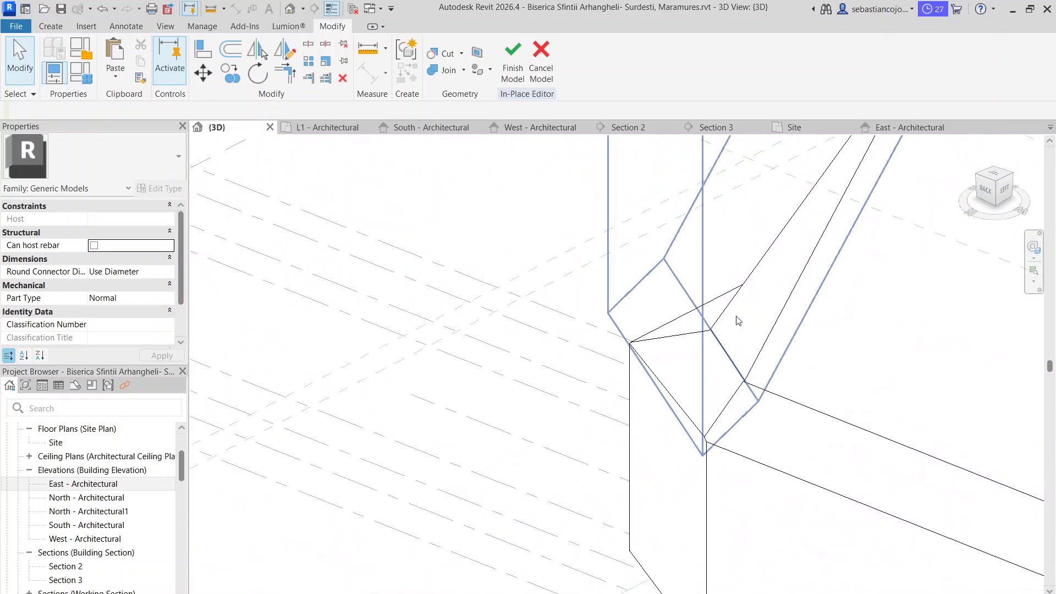
scroll(791, 431, "down", 5)
middle_click_drag(820, 354, 991, 479, "shift")
scroll(559, 424, "up", 2)
middle_click_drag(698, 425, 512, 421, "shift")
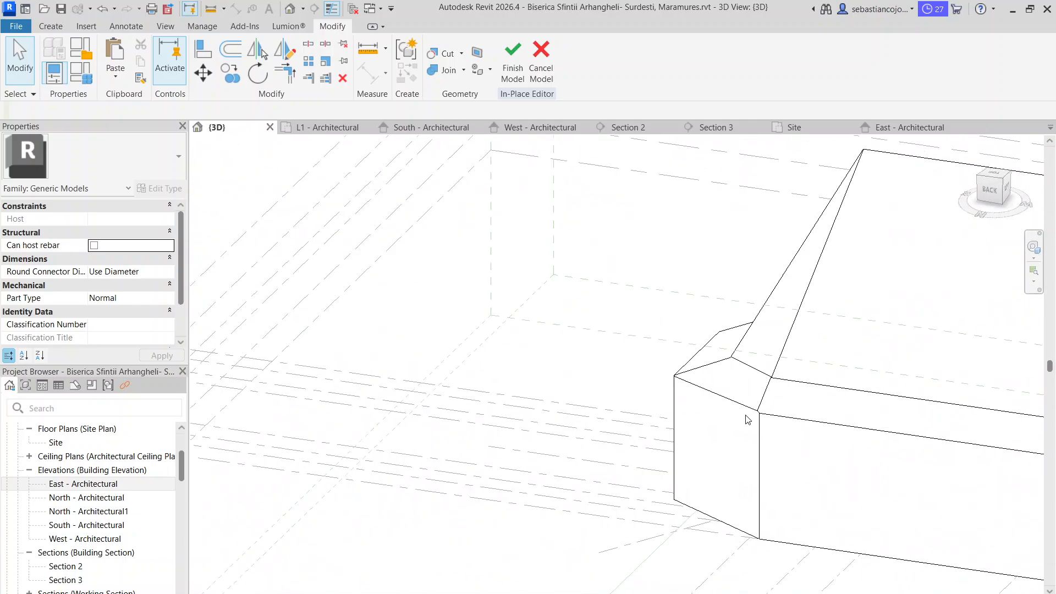
middle_click_drag(833, 411, 528, 318)
scroll(624, 420, "up", 3)
middle_click_drag(633, 424, 722, 452, "shift")
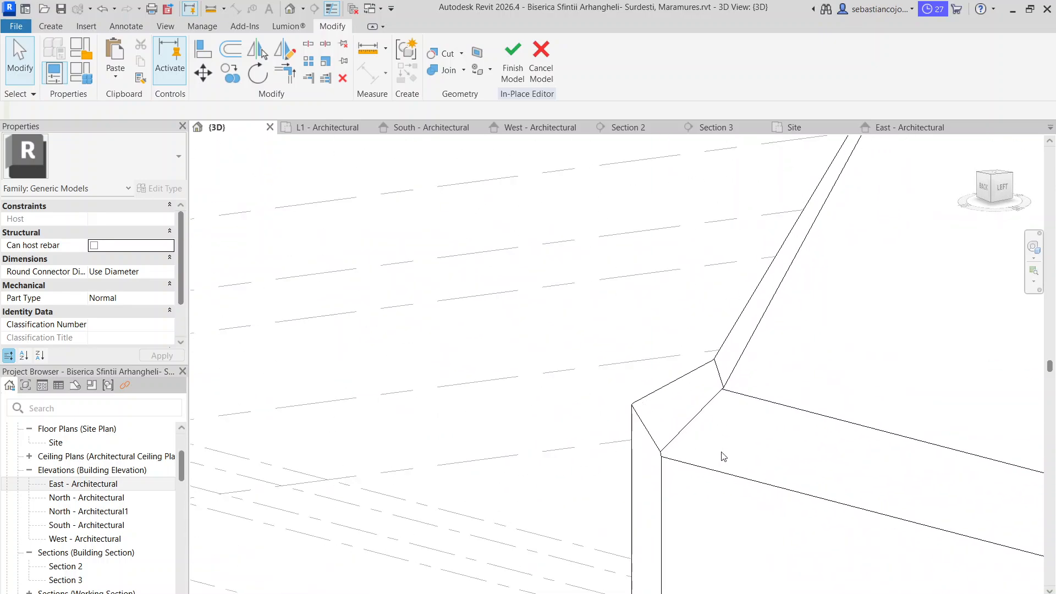
Reopen the same corner void's sketch for editing and view it in Section 2
left_click(703, 409)
double_click(661, 463)
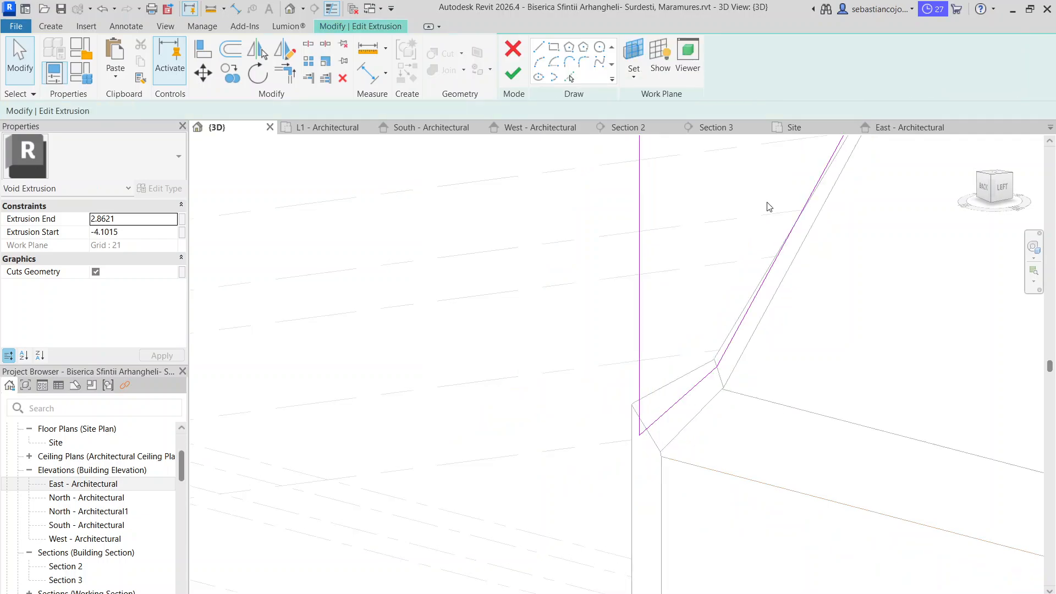
left_click(717, 127)
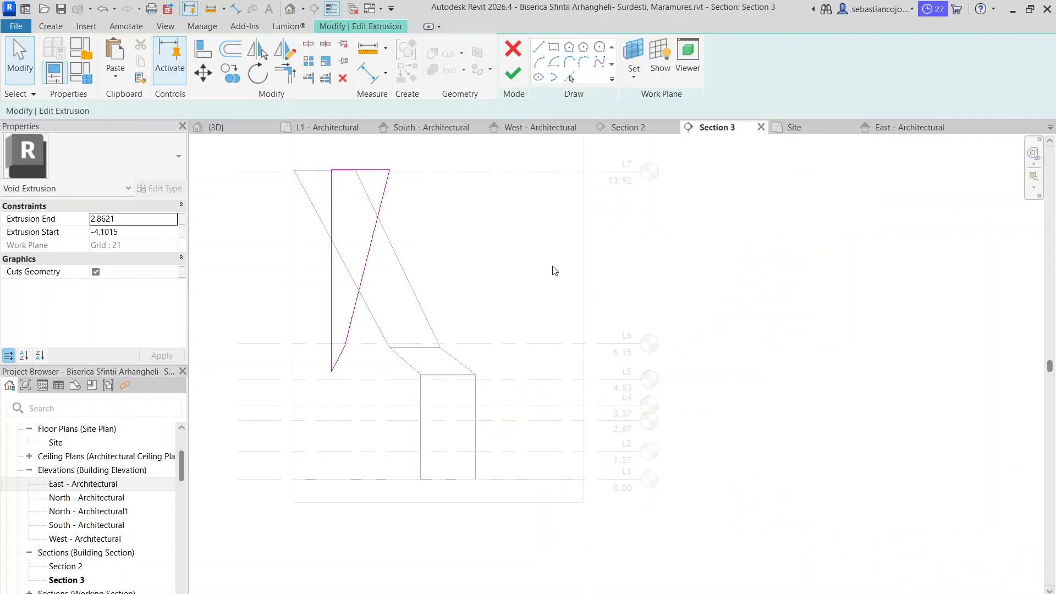
left_click(617, 130)
scroll(444, 324, "up", 5)
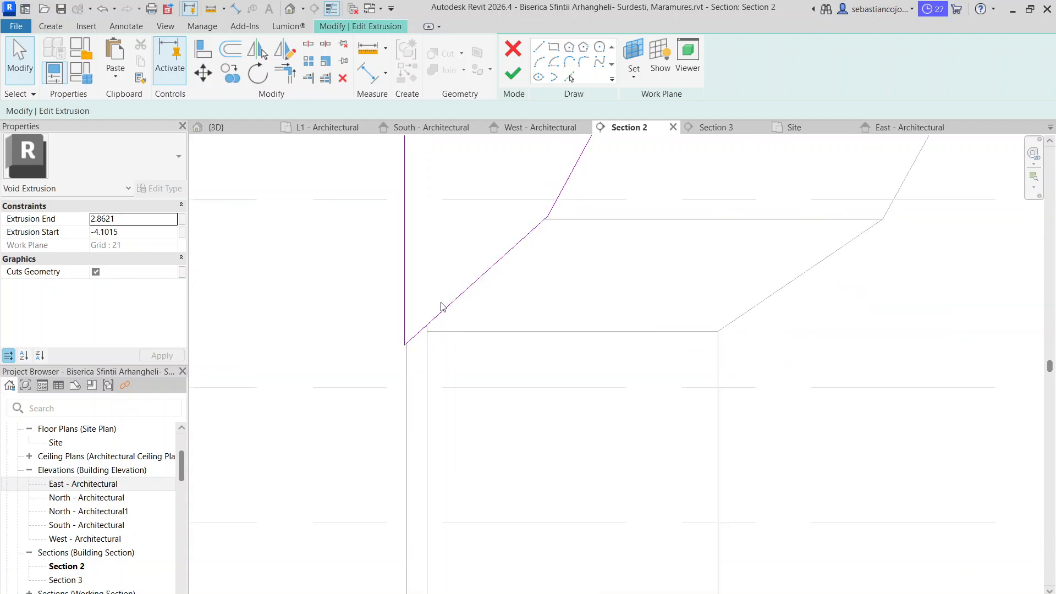
Lower the bottom end of the lower slope line so it passes through the adjoining eave corner, and finish the sketch
scroll(439, 315, "up", 1)
left_click(440, 315)
mouse_move(327, 413)
left_mouse_down()
mouse_move(394, 371)
mouse_move(350, 427)
mouse_move(328, 435)
left_mouse_up()
left_click(327, 396)
left_click(340, 427)
scroll(358, 401, "down", 5)
left_click(420, 294)
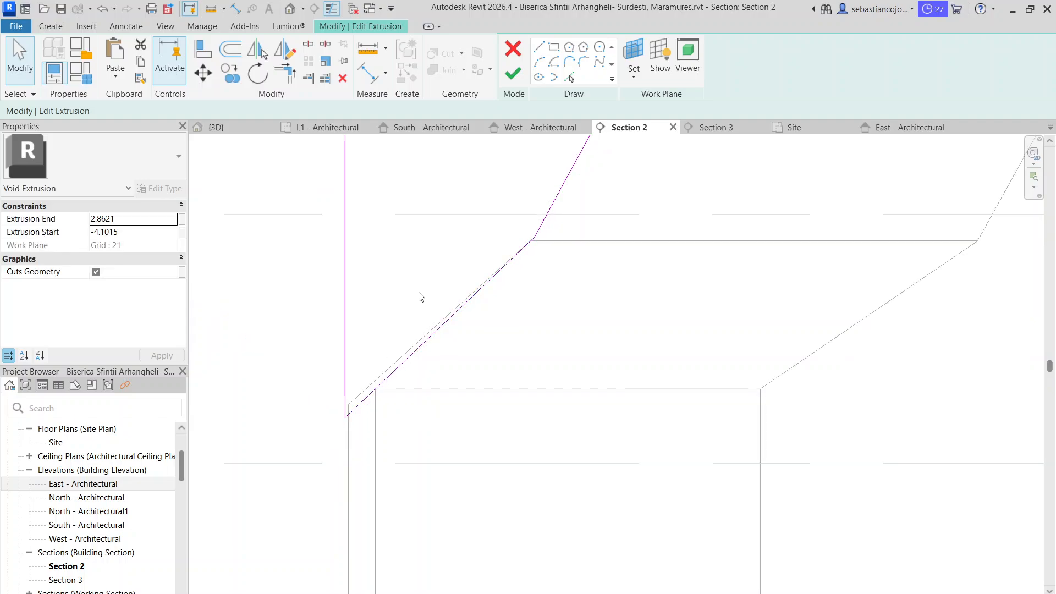
scroll(420, 295, "down", 5)
left_click(513, 74)
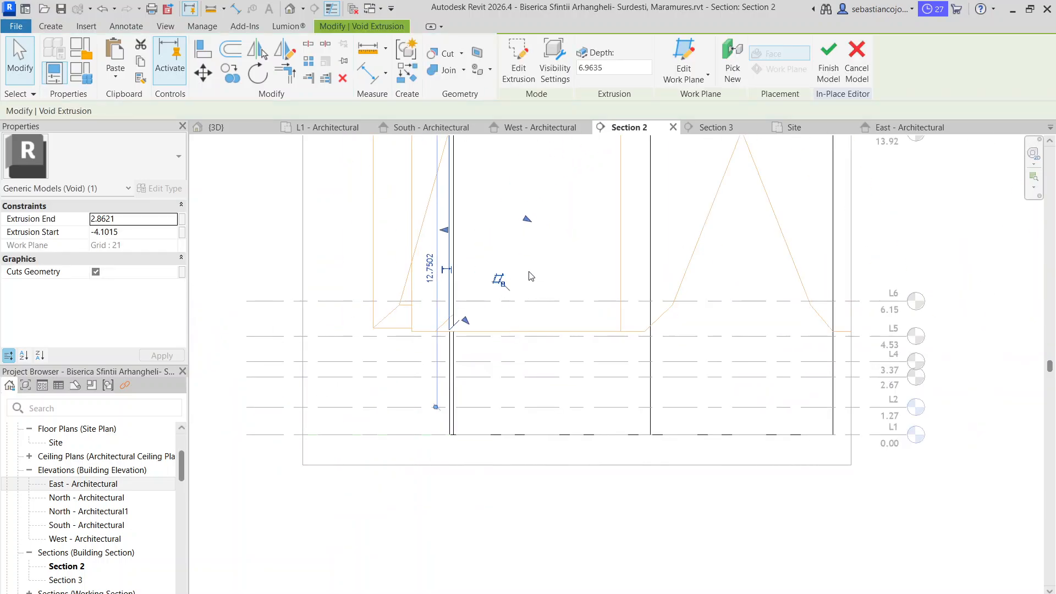
Finish the in-place roof model and return to the 3D view
left_click(828, 60)
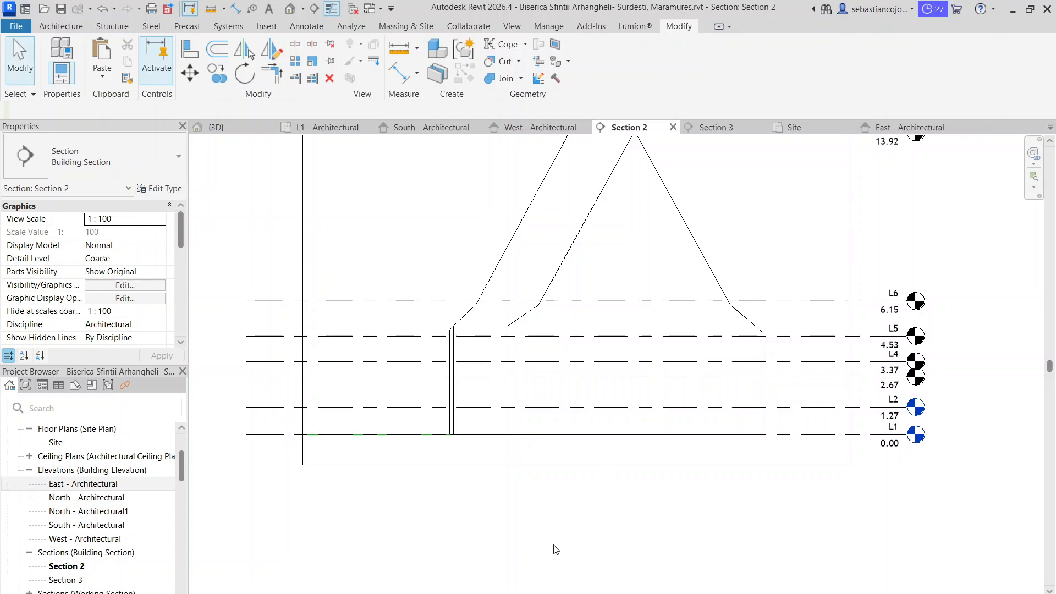
scroll(525, 378, "down", 4)
left_click(235, 128)
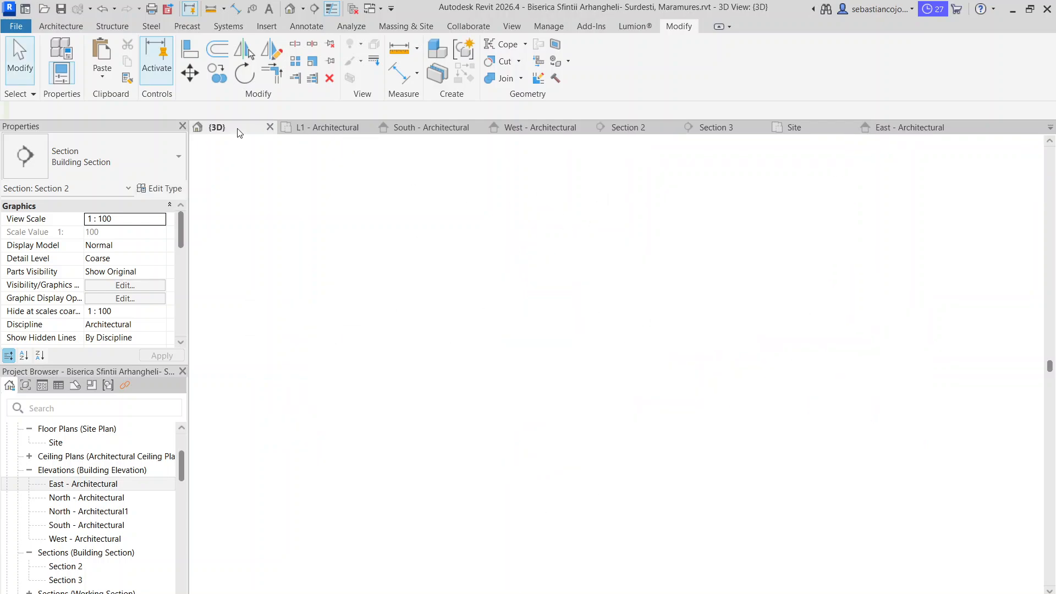
Examine the faceted end of the roof from the back and from above, comparing the eaves and break lines at both corners
middle_click_drag(678, 426, 922, 489, "shift")
scroll(922, 489, "down", 4)
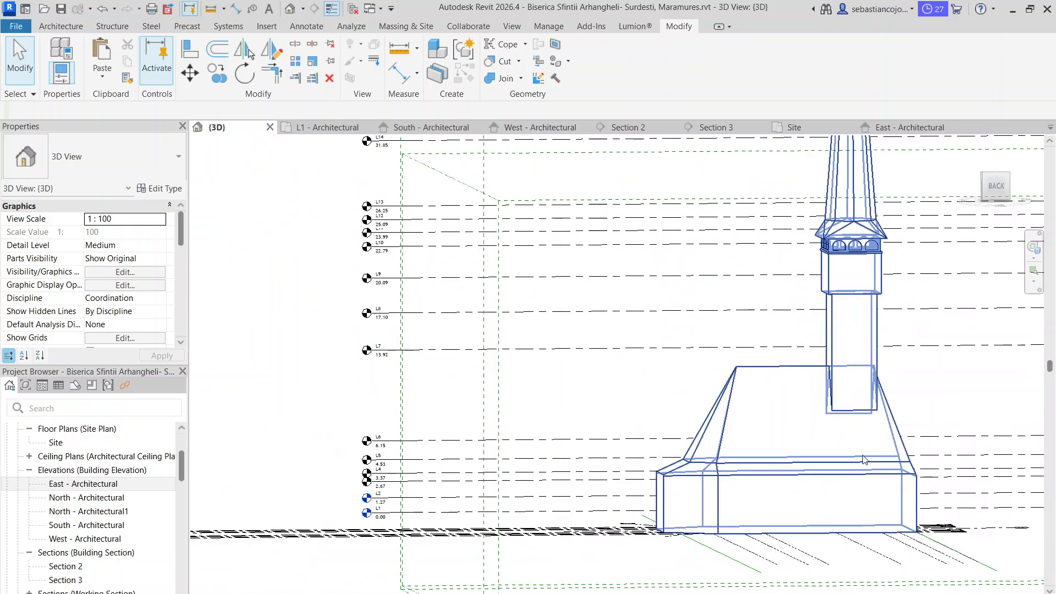
middle_click_drag(661, 401, 770, 512, "shift")
middle_click_drag(605, 413, 641, 545, "shift")
scroll(635, 451, "up", 5)
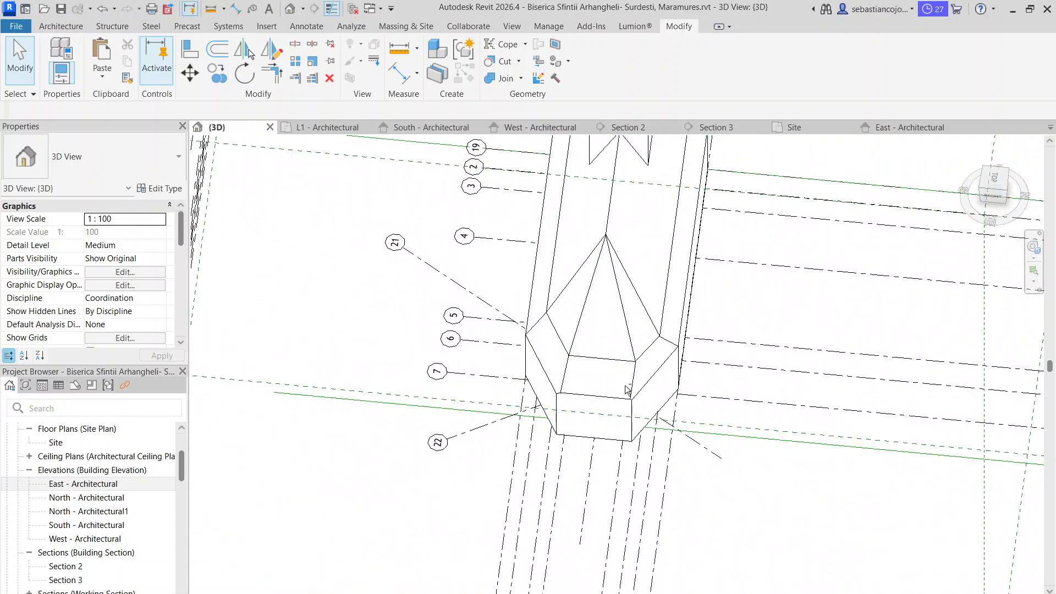
middle_click_drag(627, 391, 669, 534, "shift")
scroll(650, 248, "up", 3)
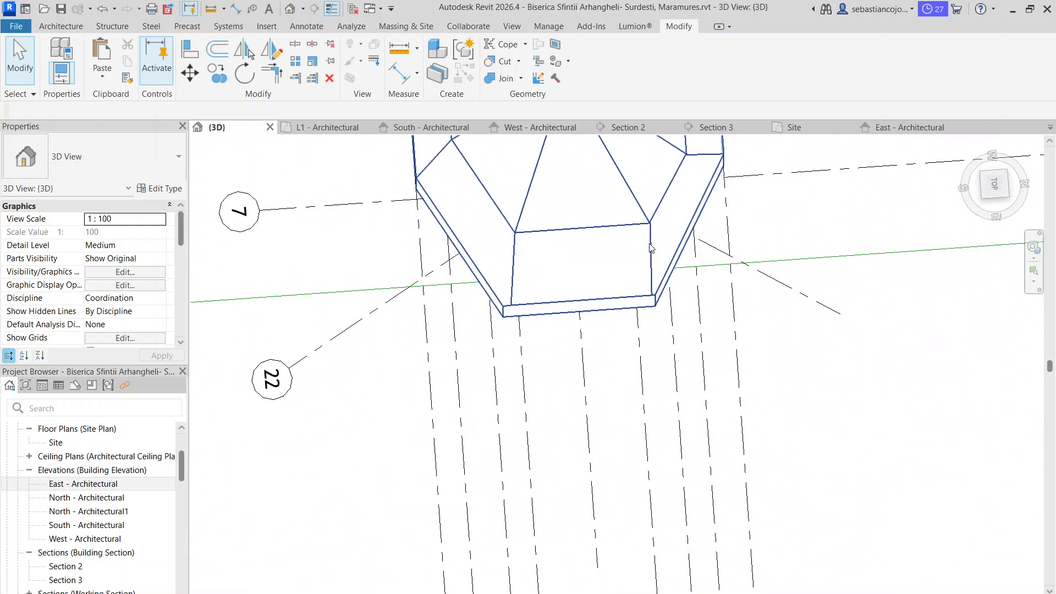
left_click(649, 243)
key("Escape")
scroll(754, 428, "down", 3)
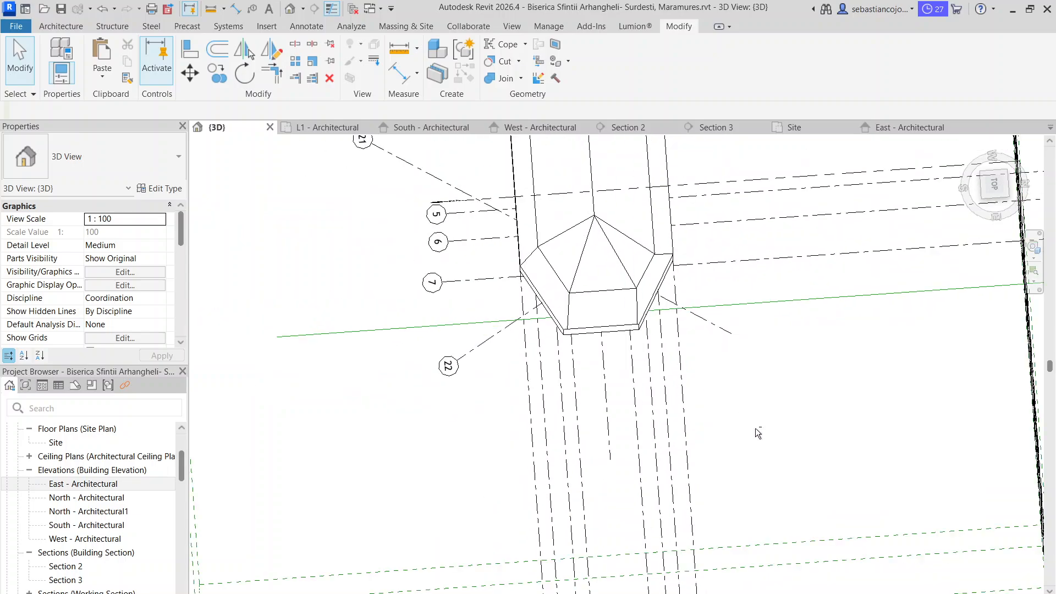
middle_click_drag(790, 495, 787, 542, "shift")
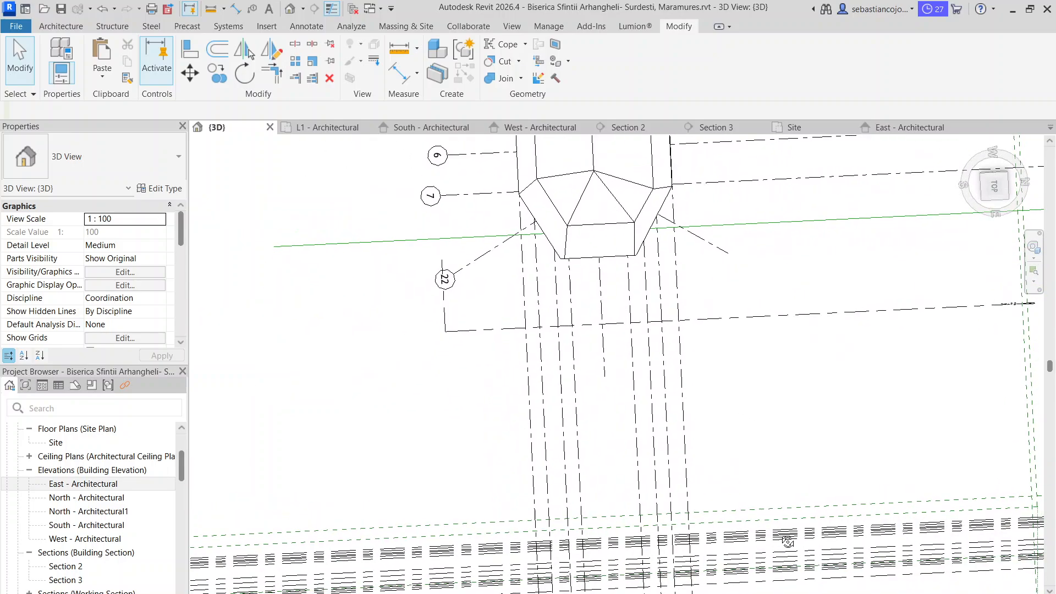
middle_click_drag(698, 297, 769, 337, "shift")
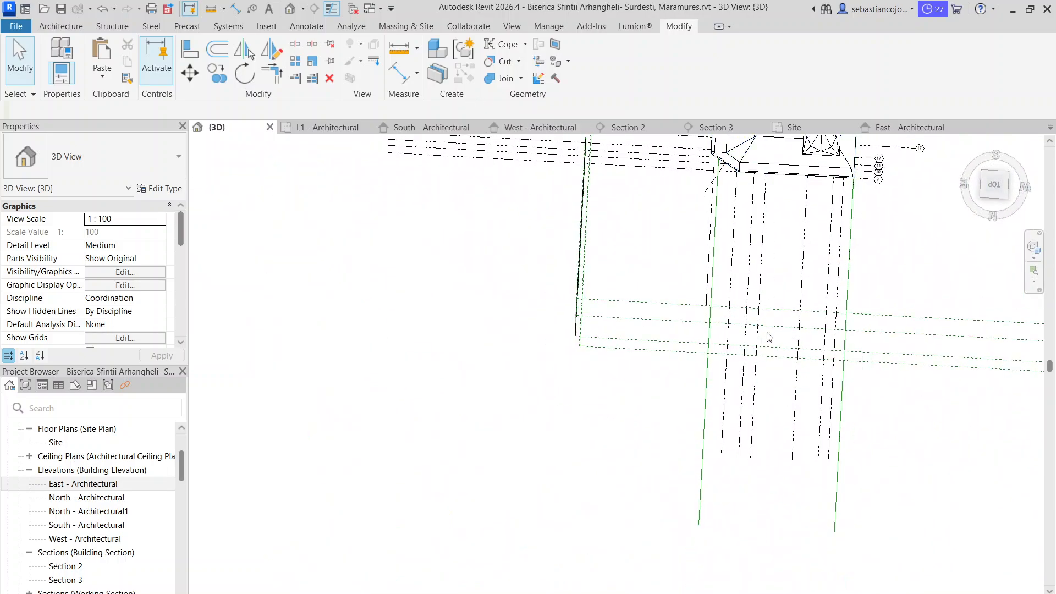
middle_click_drag(735, 228, 751, 345)
scroll(746, 229, "up", 3)
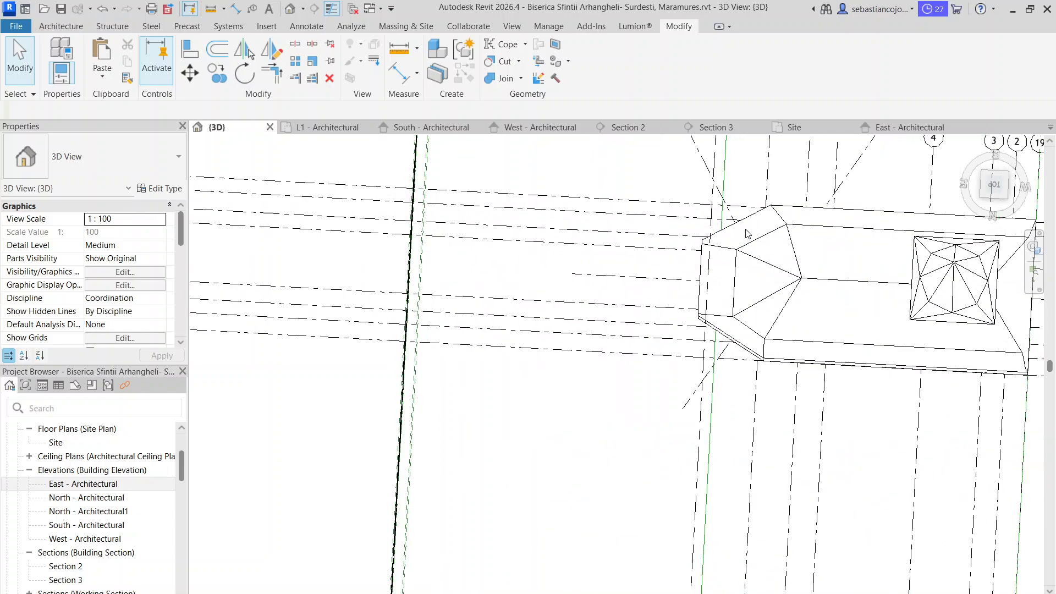
Inspect the corner where the angled roof facet meets the long slope, first from directly above and then at eave level
left_click(995, 189)
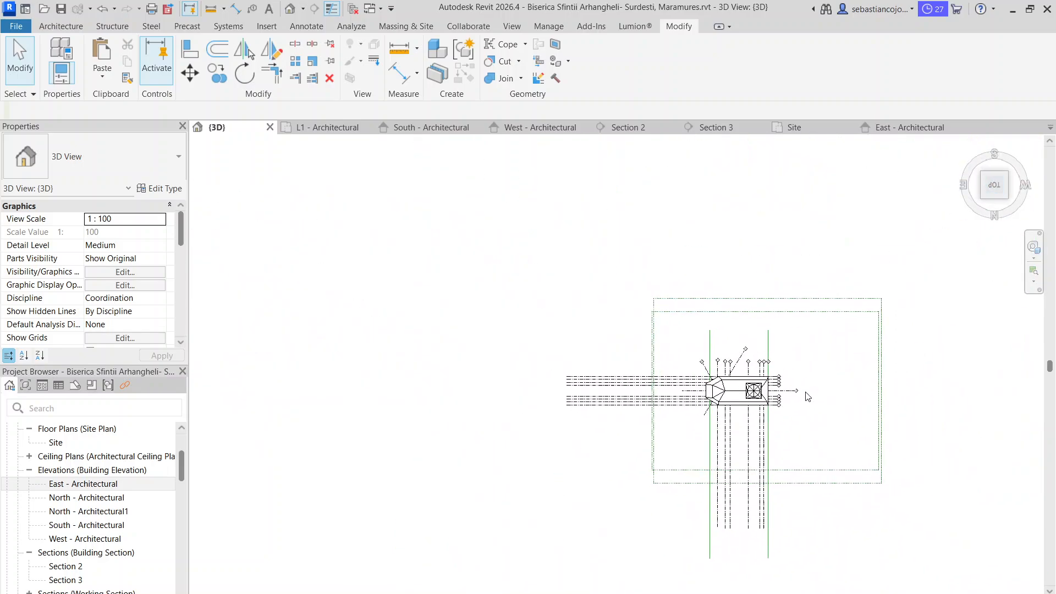
scroll(620, 337, "up", 6)
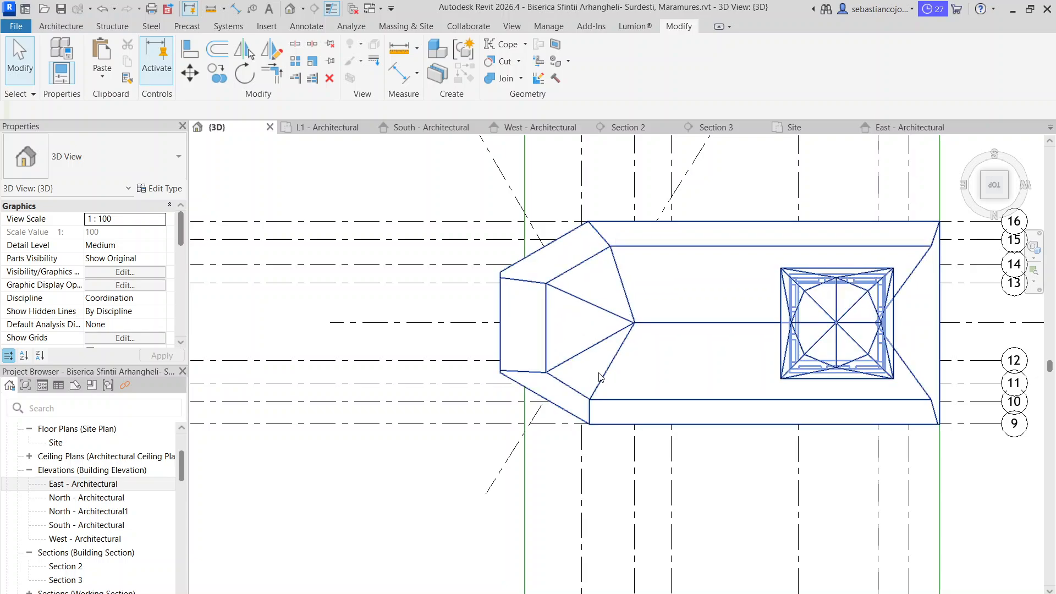
left_click(594, 418)
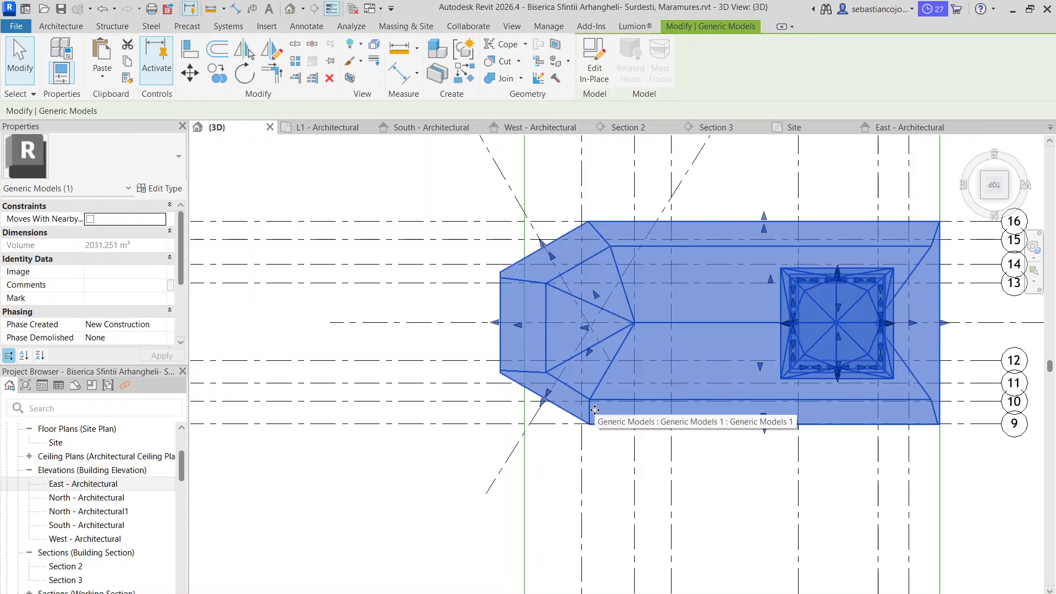
scroll(597, 385, "up", 1)
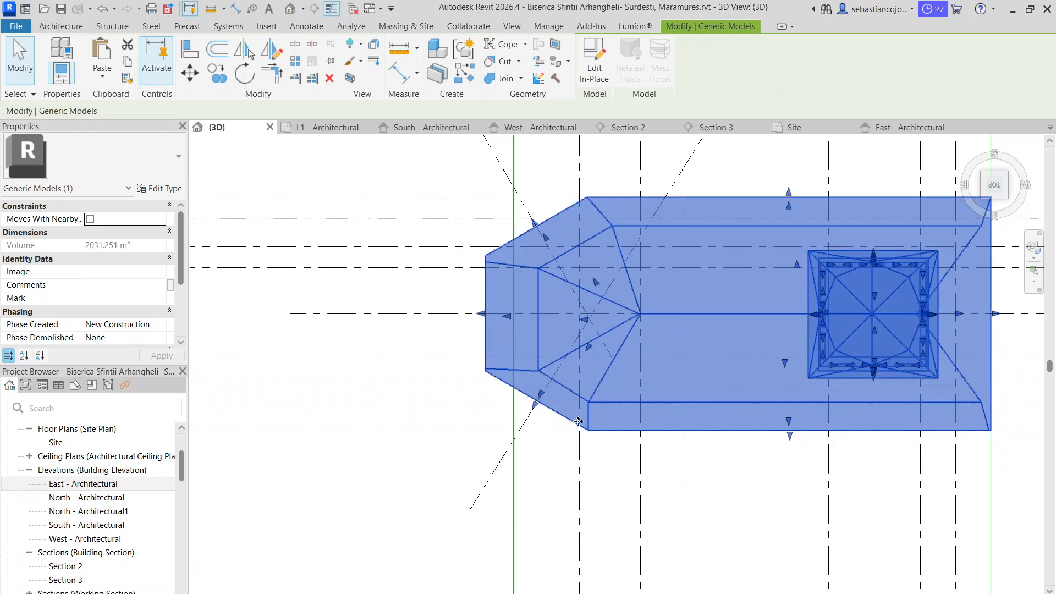
key("Escape")
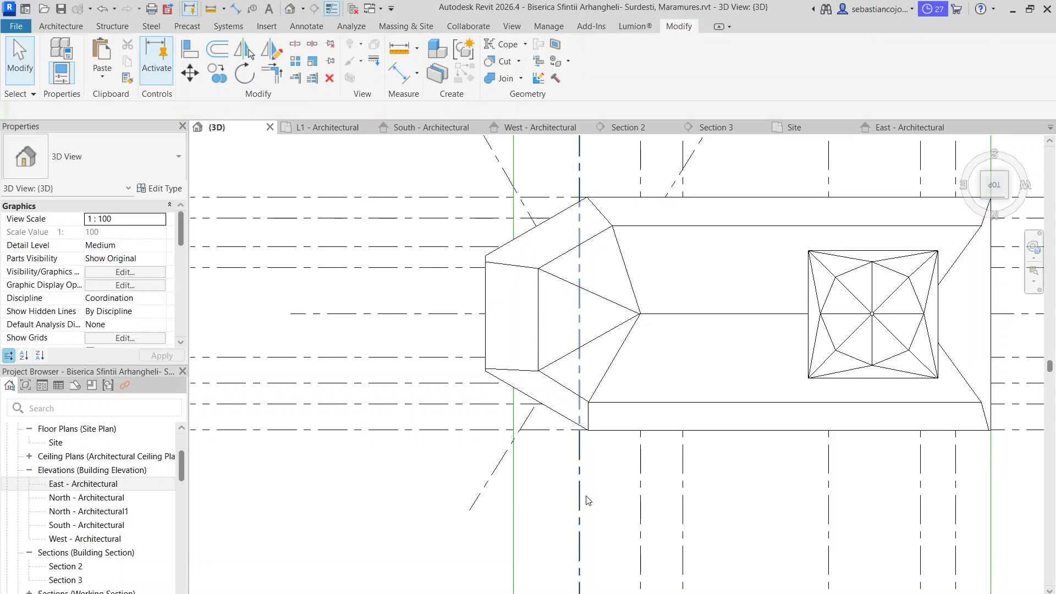
middle_click_drag(586, 496, 550, 369, "shift")
middle_click_drag(611, 541, 537, 116)
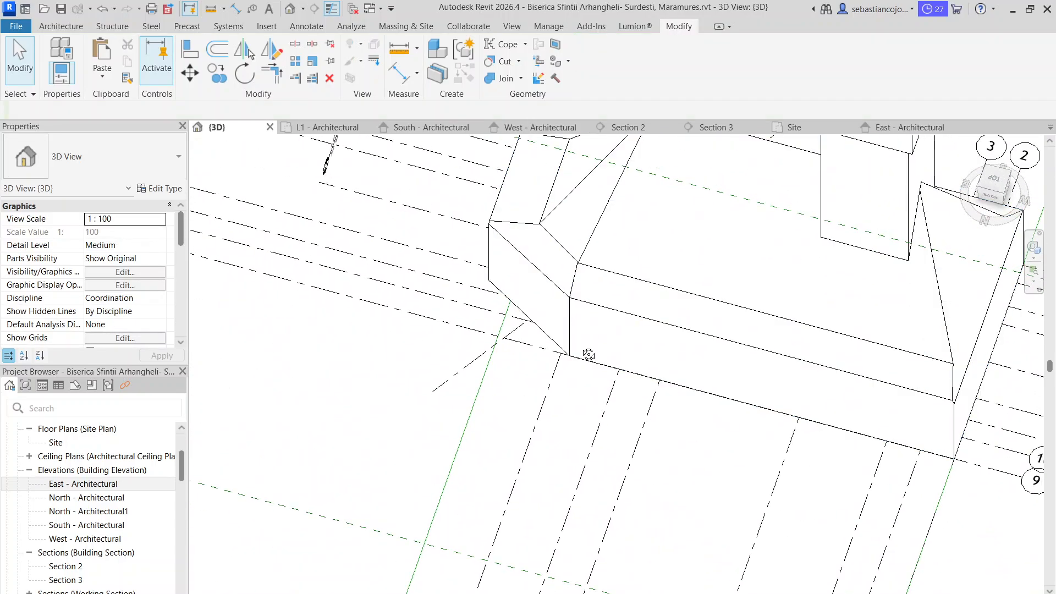
middle_click_drag(589, 355, 505, 230, "shift")
middle_click_drag(605, 522, 478, 150)
scroll(538, 224, "up", 3)
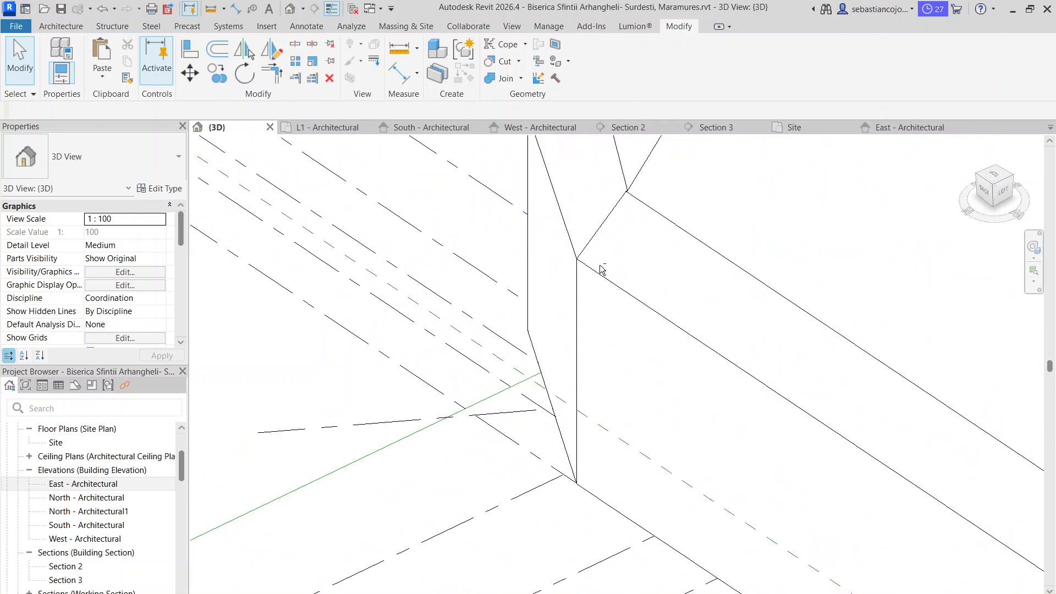
middle_click_drag(599, 265, 648, 335, "shift")
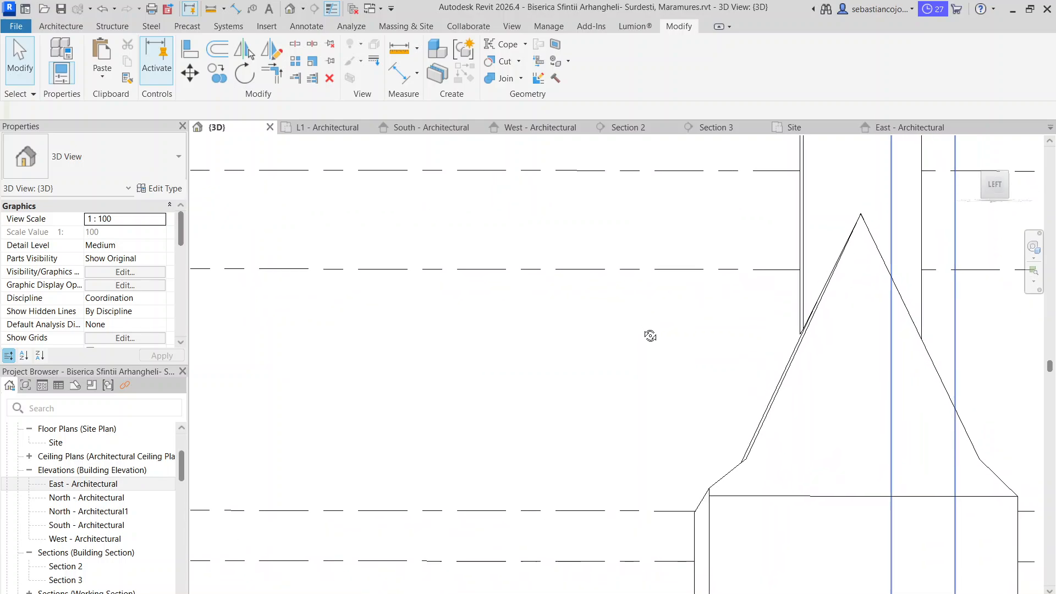
Show the church squarely from its left side and open the main roof void extrusion's sketch for in-place editing
left_click(994, 186)
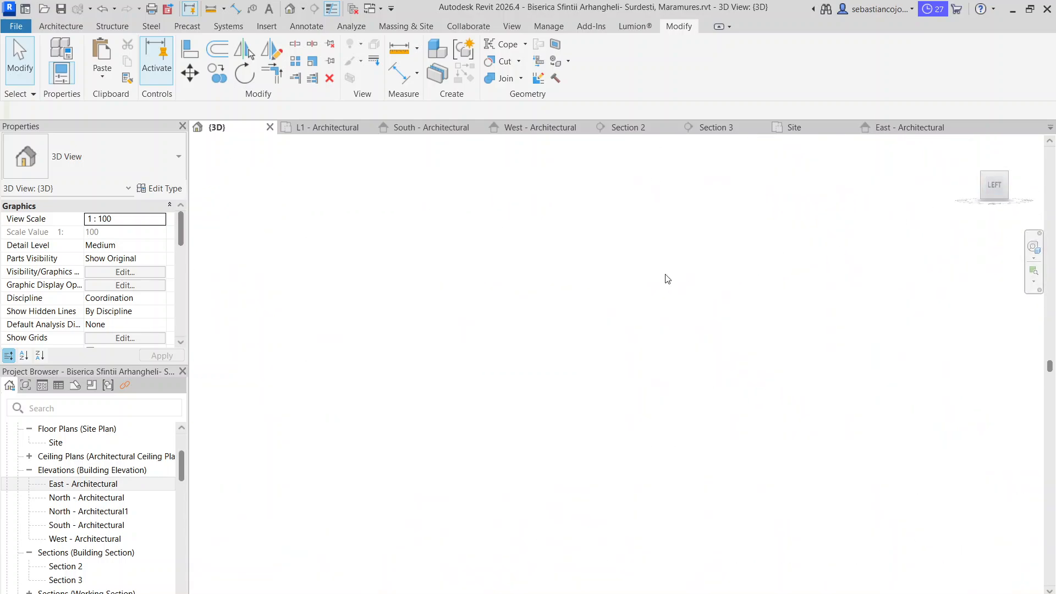
scroll(643, 434, "up", 5)
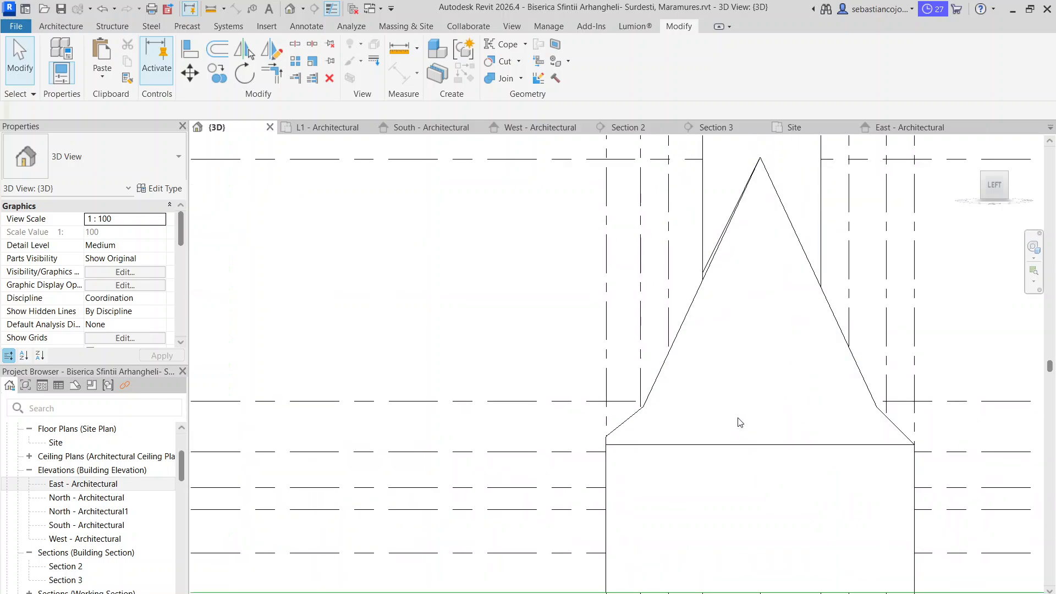
middle_click_drag(737, 420, 648, 293)
scroll(554, 293, "up", 1)
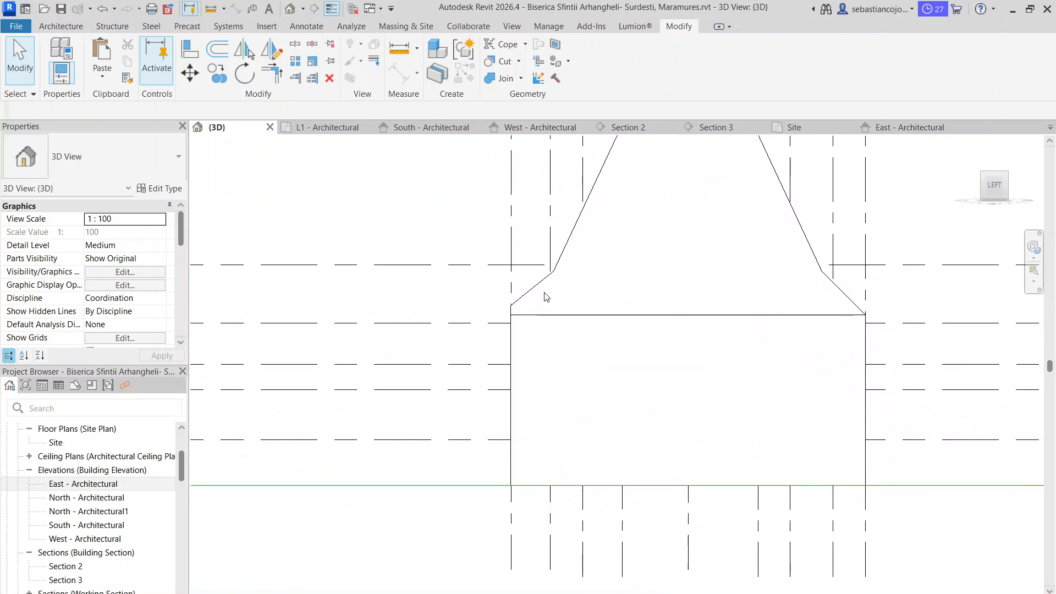
left_click(576, 235)
scroll(574, 227, "up", 1)
double_click(573, 225)
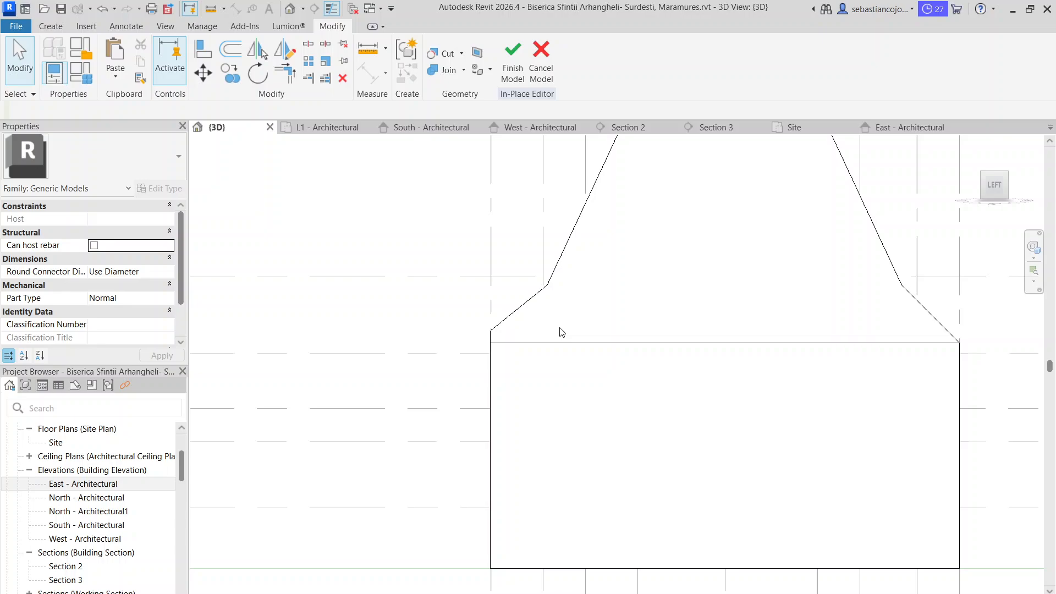
left_click(532, 307)
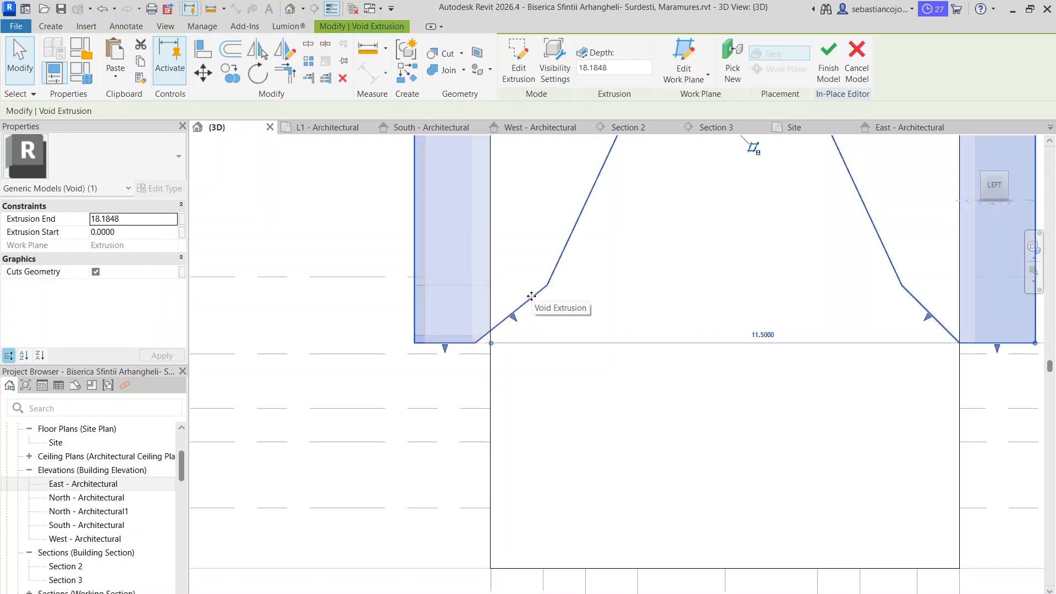
double_click(533, 295)
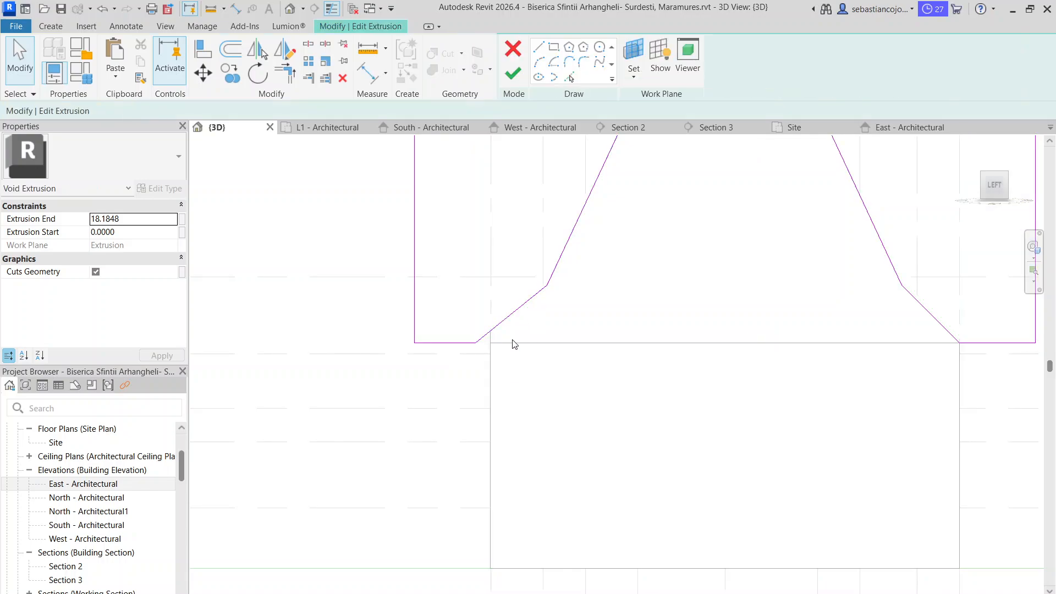
Move the lower end of the left lower slope line onto the wall's top corner, and finish the sketch
left_click(500, 327)
scroll(484, 330, "up", 2)
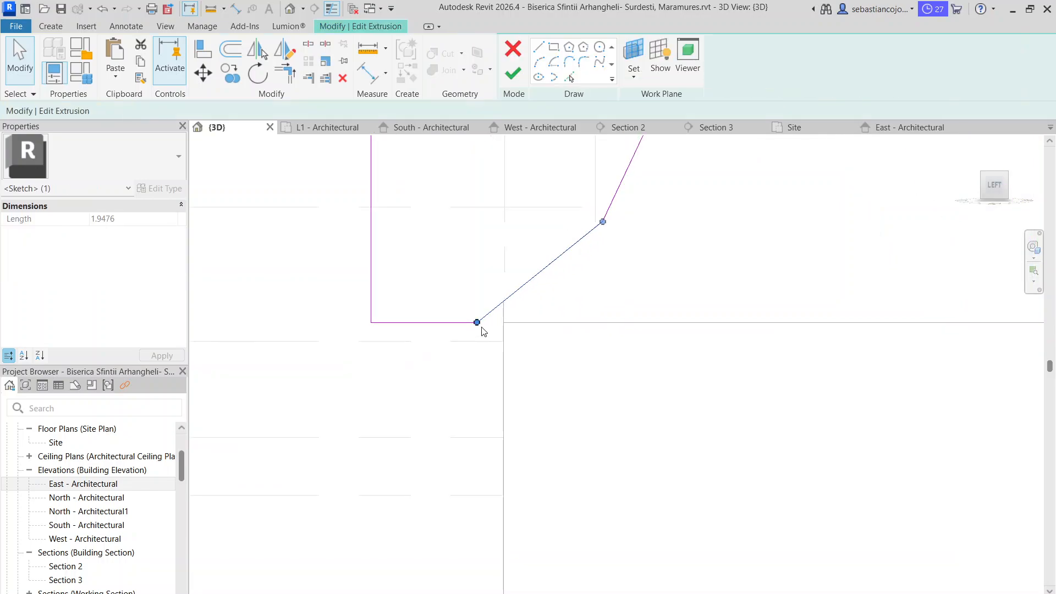
left_click_drag(480, 325, 500, 317)
scroll(503, 325, "up", 2)
left_click(449, 318)
scroll(511, 322, "down", 4)
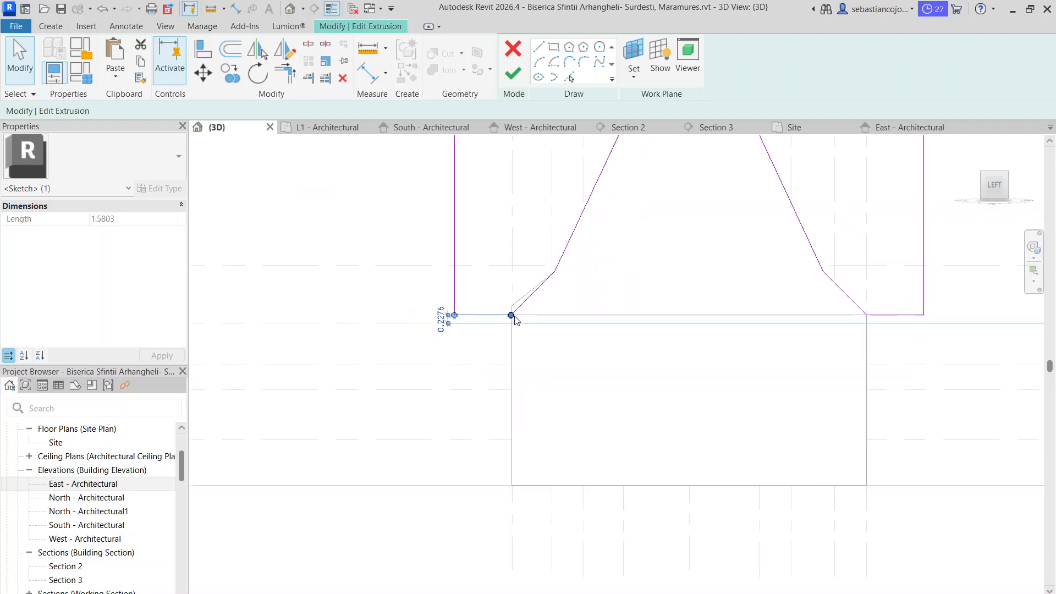
scroll(586, 317, "down", 3)
left_click(512, 73)
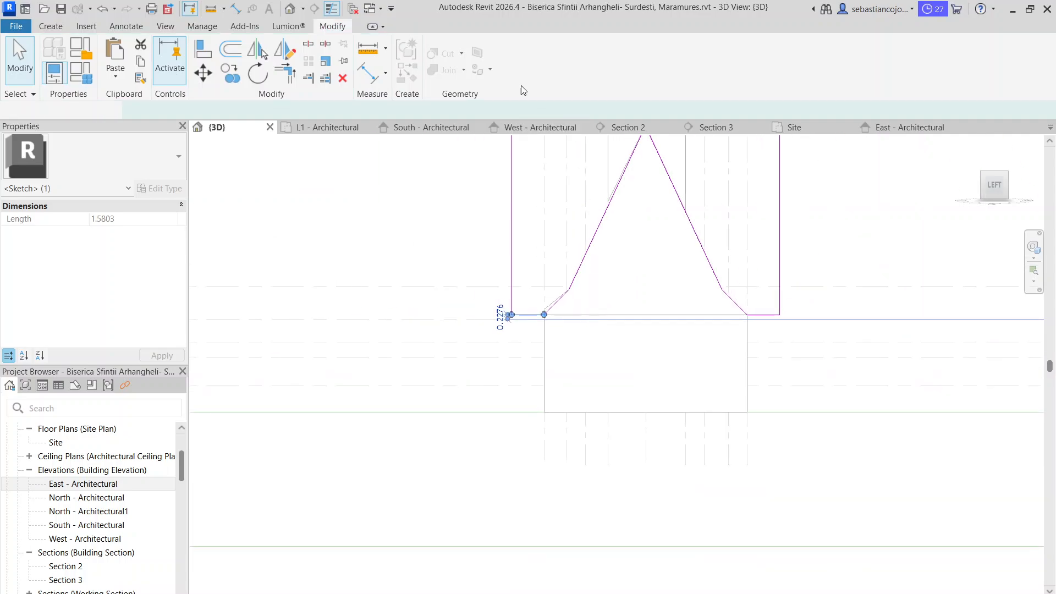
Select the corner void extrusion on Grid 21 and open its sketch for editing in Section 2
key("Escape")
scroll(586, 293, "down", 3)
middle_click_drag(587, 292, 606, 323, "shift")
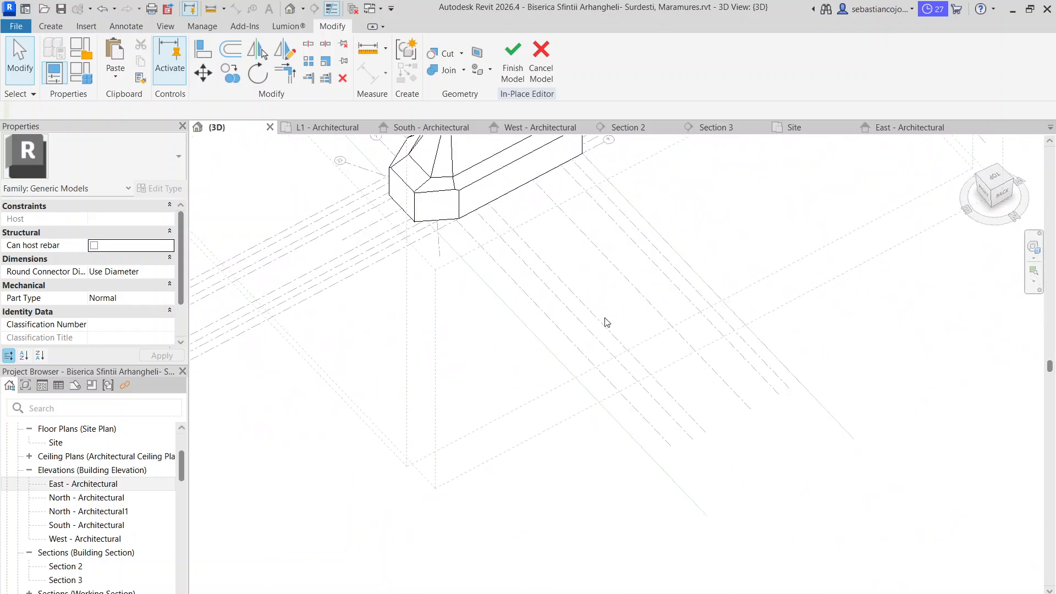
scroll(605, 322, "down", 3)
scroll(516, 265, "up", 8)
middle_click_drag(497, 284, 628, 349, "shift")
left_click(627, 349)
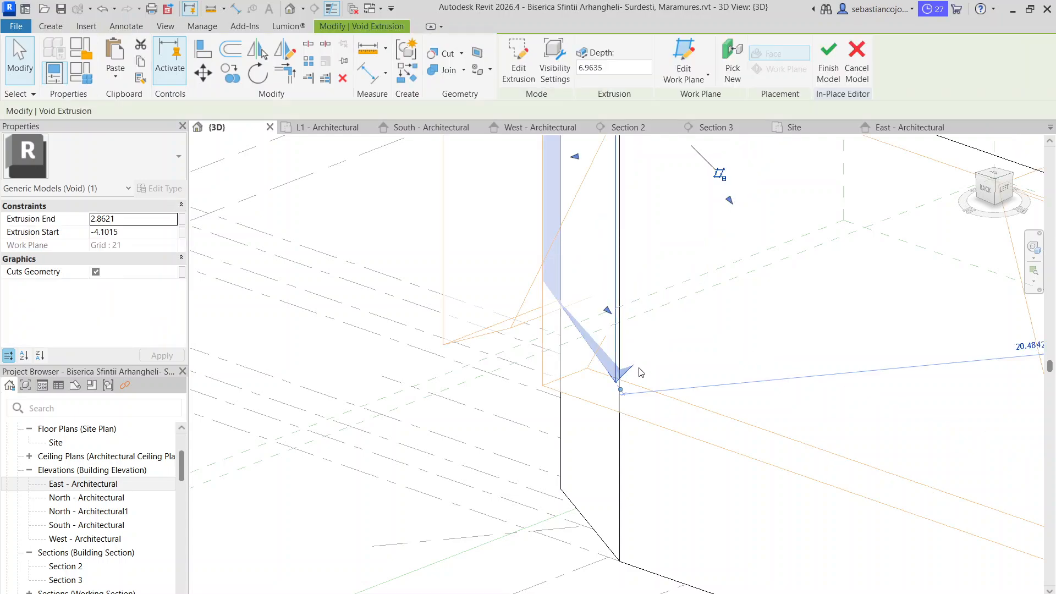
left_click(619, 128)
scroll(516, 374, "up", 8)
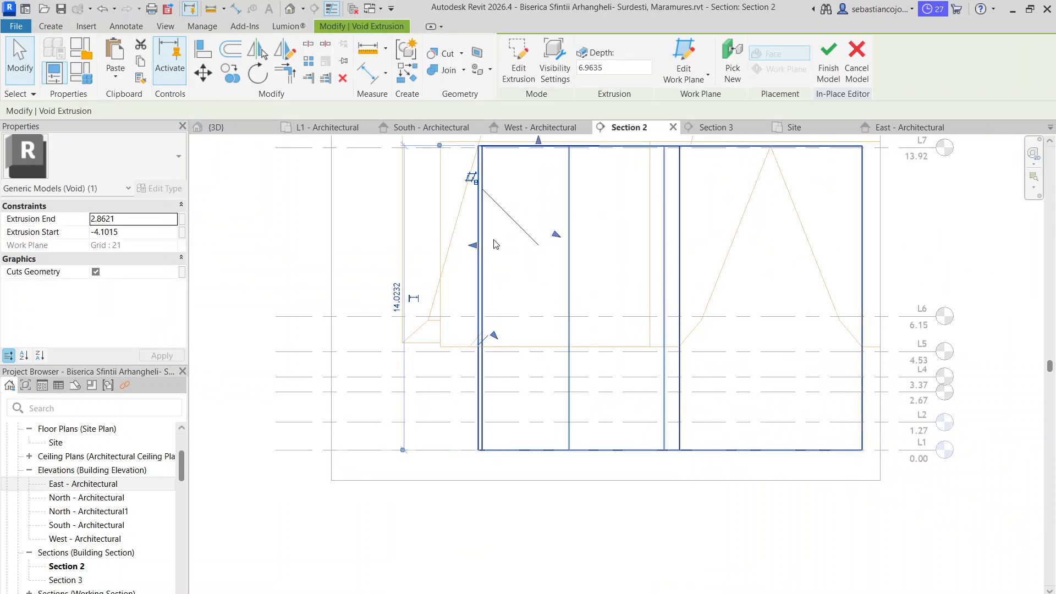
key("Escape")
left_click(480, 315)
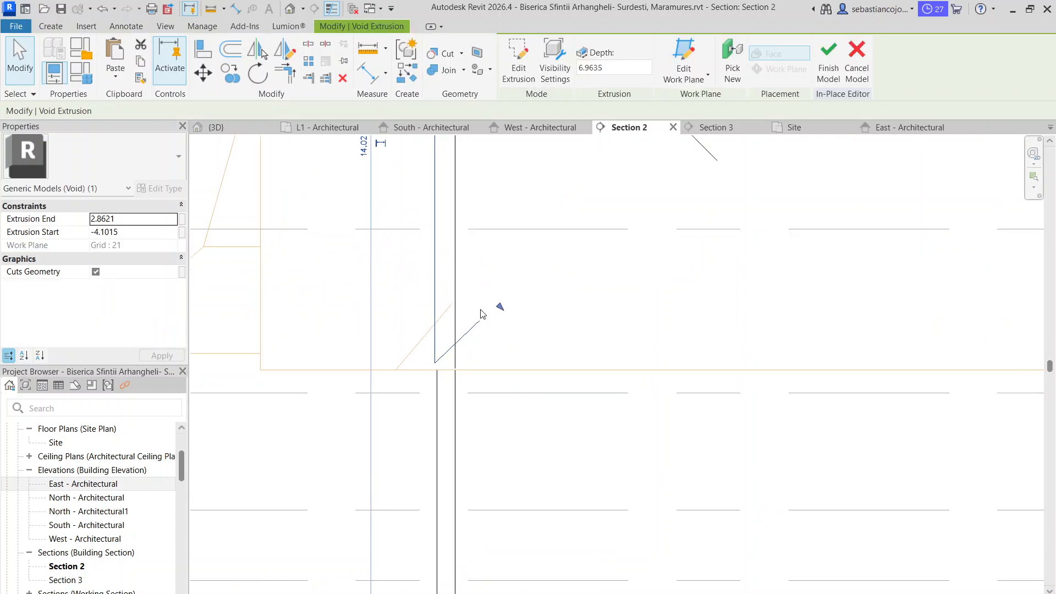
double_click(476, 329)
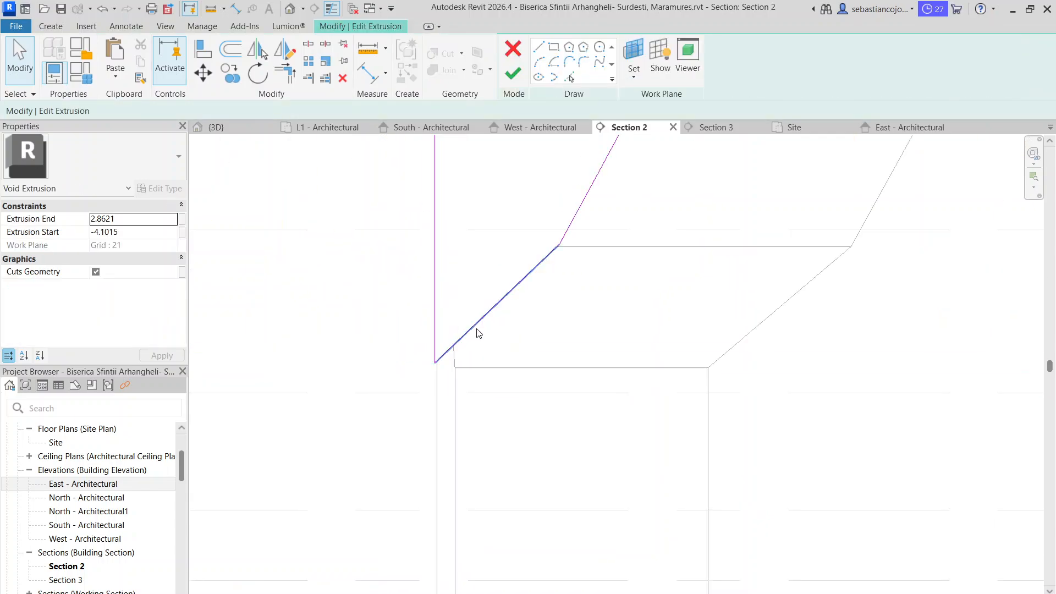
Lower the bottom end of the lower slope line to about level L5, through the adjoining wall-top corner, and finish the sketch
left_click_drag(442, 386, 435, 392)
left_click(434, 352)
left_click(521, 81)
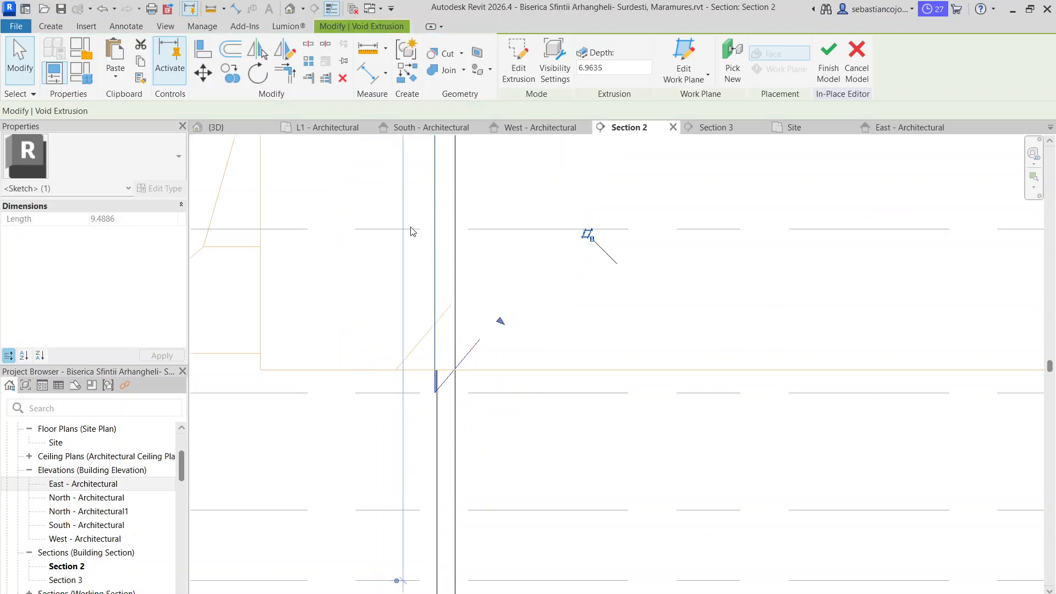
left_click(388, 210)
scroll(529, 253, "down", 4)
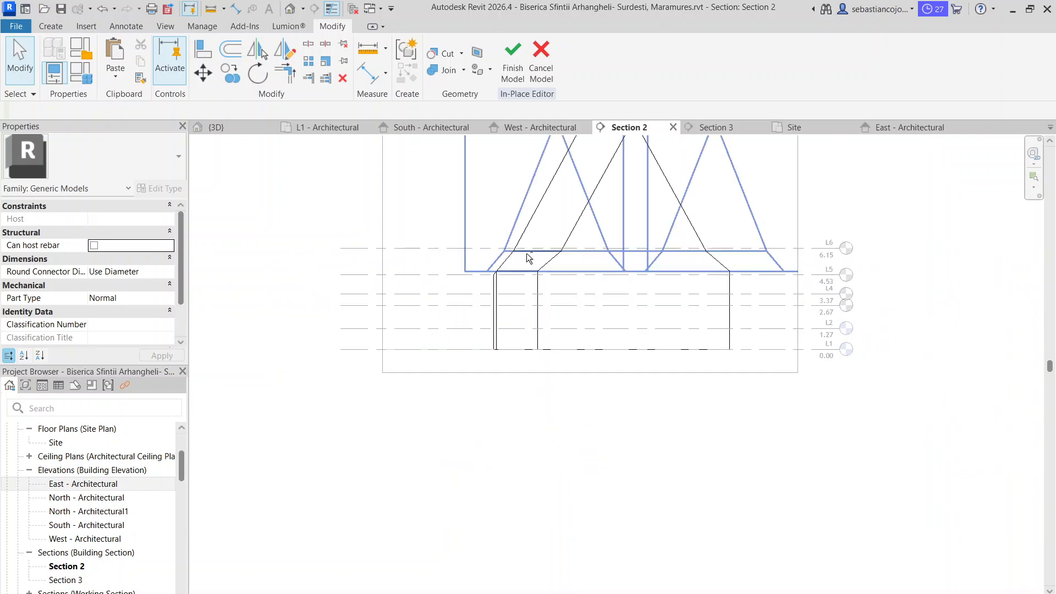
Examine the reshaped corner in the 3D view, from the side and from above
left_click(217, 127)
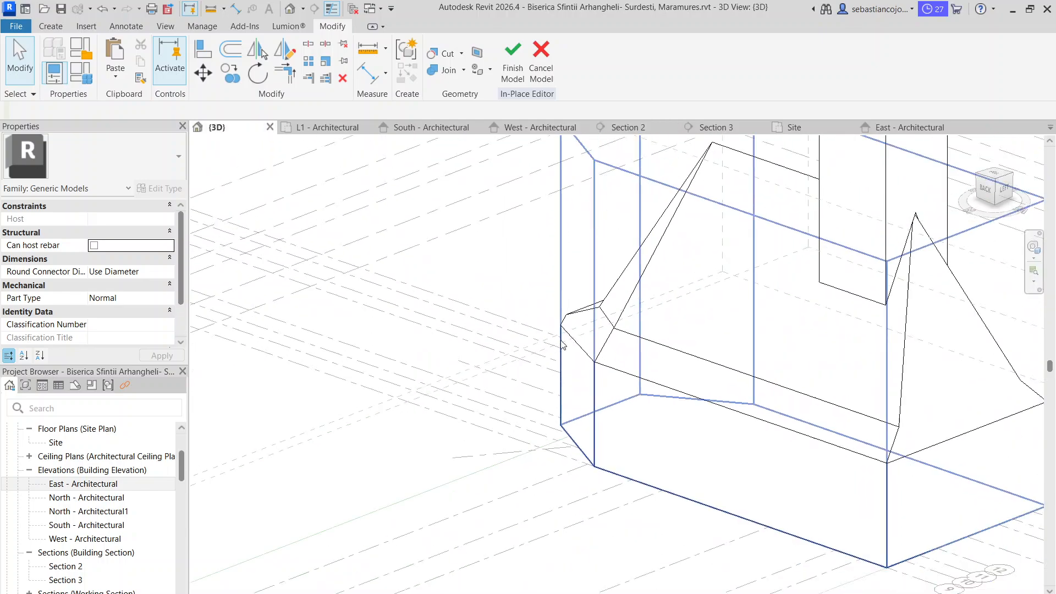
middle_click_drag(564, 345, 767, 448, "shift")
scroll(768, 448, "down", 3)
middle_click_drag(743, 382, 698, 419, "shift")
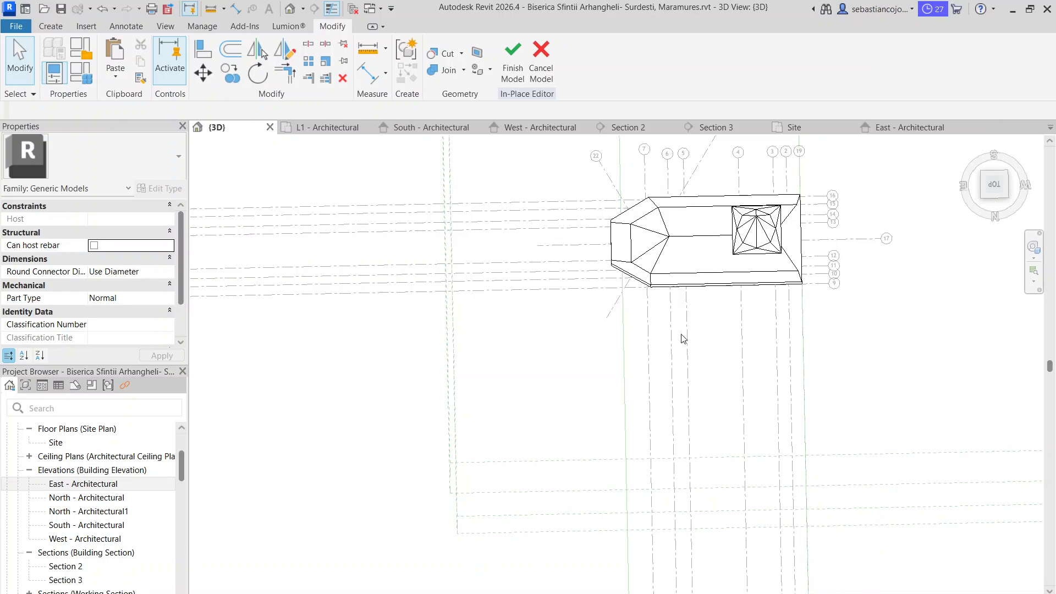
Compare the lower roof slope and eaves from above and in the east and west elevations with the reference photo
scroll(656, 248, "up", 5)
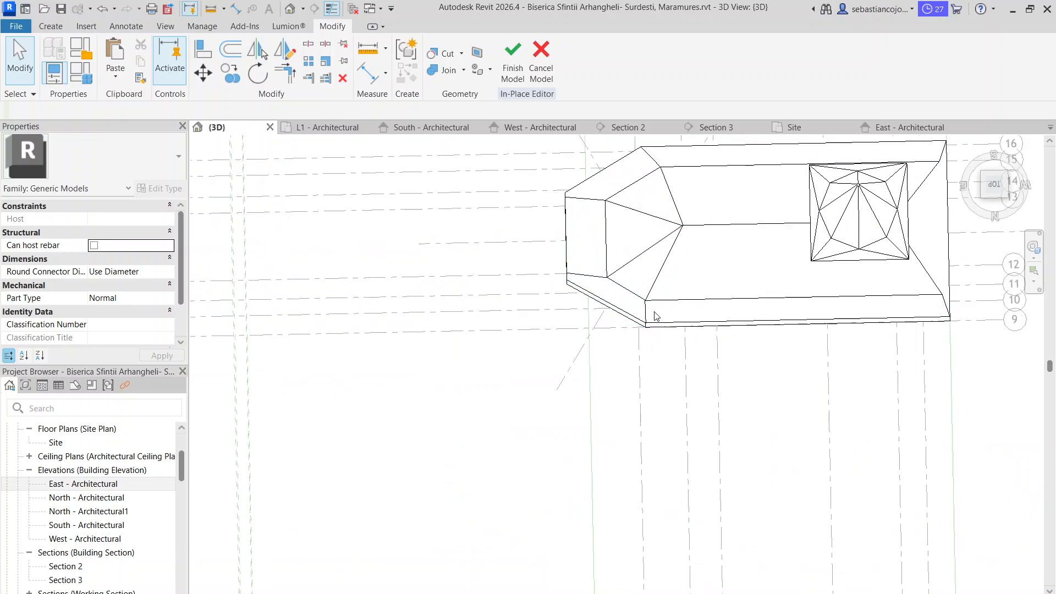
scroll(654, 316, "up", 2)
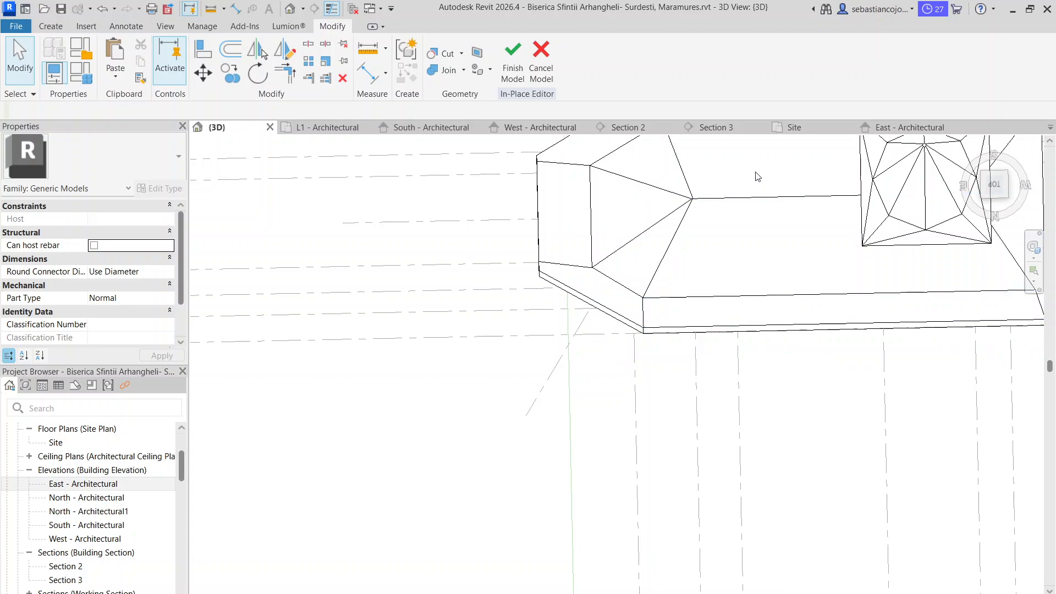
left_click(889, 131)
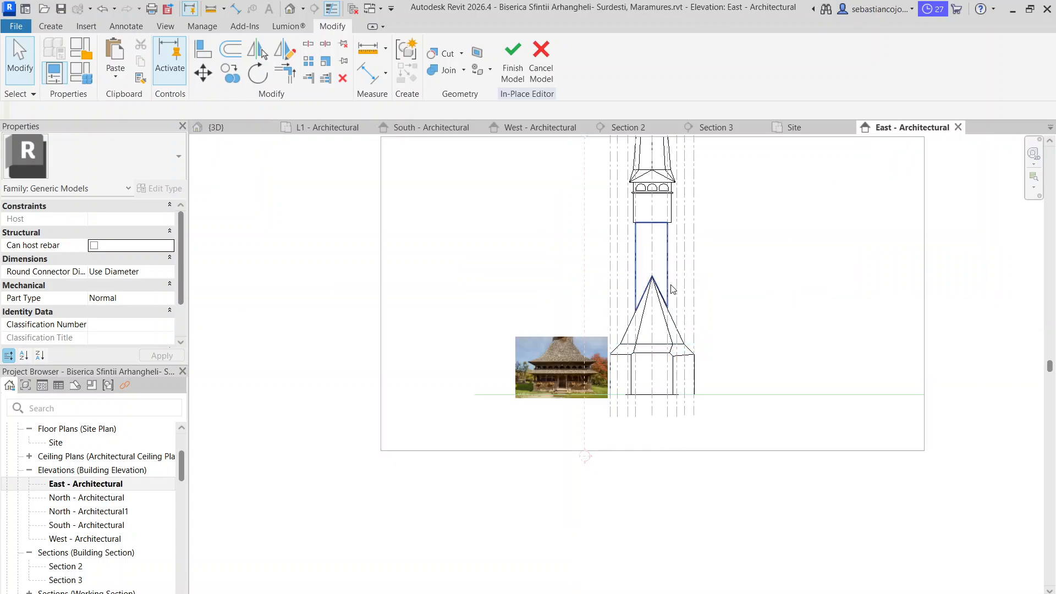
left_click(512, 131)
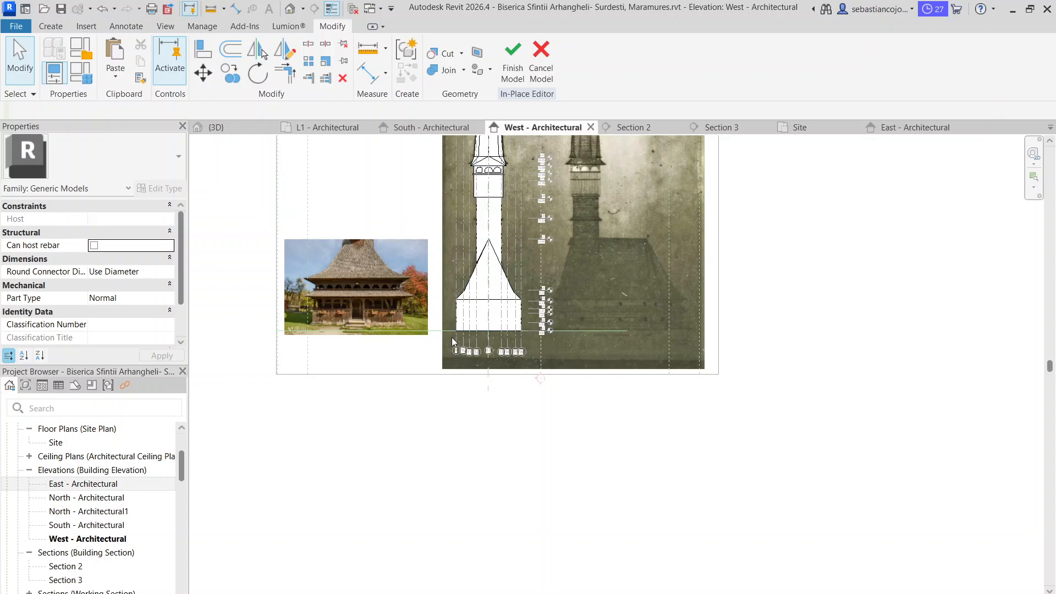
scroll(474, 297, "up", 3)
scroll(459, 298, "up", 3)
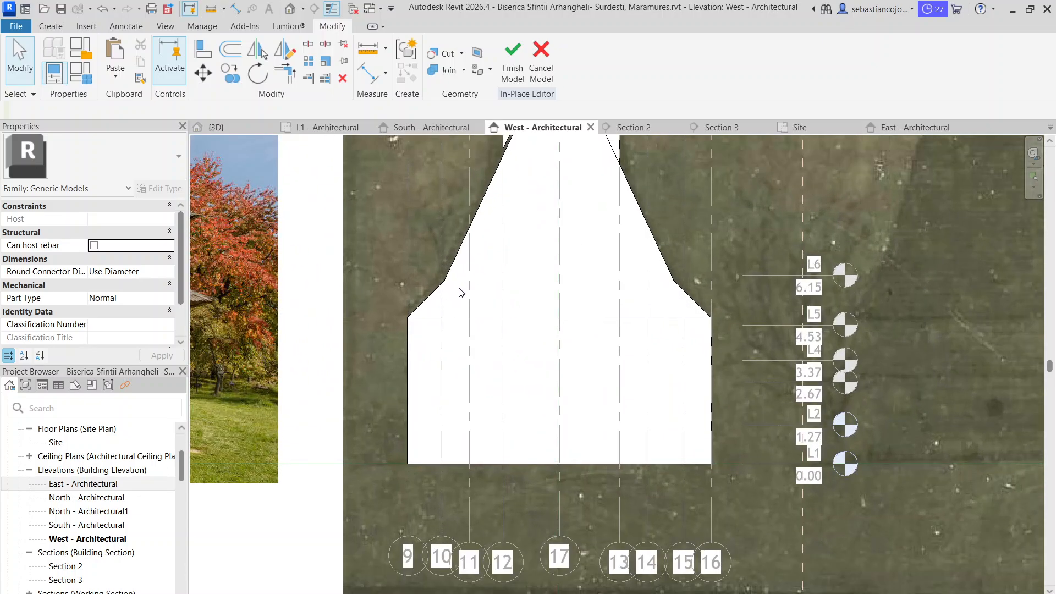
scroll(462, 299, "down", 5)
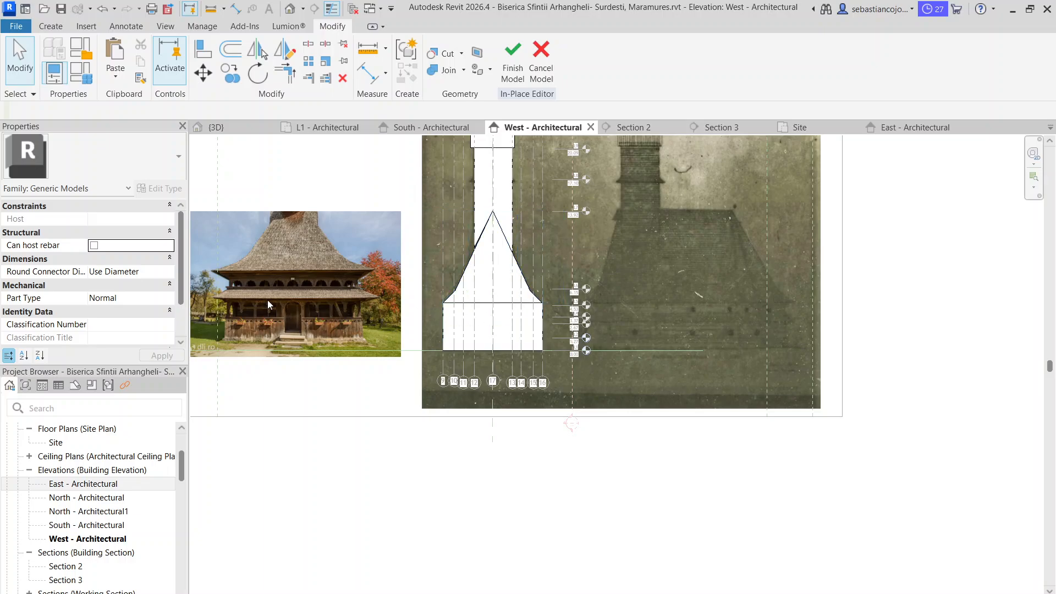
scroll(473, 279, "up", 3)
scroll(439, 326, "up", 2)
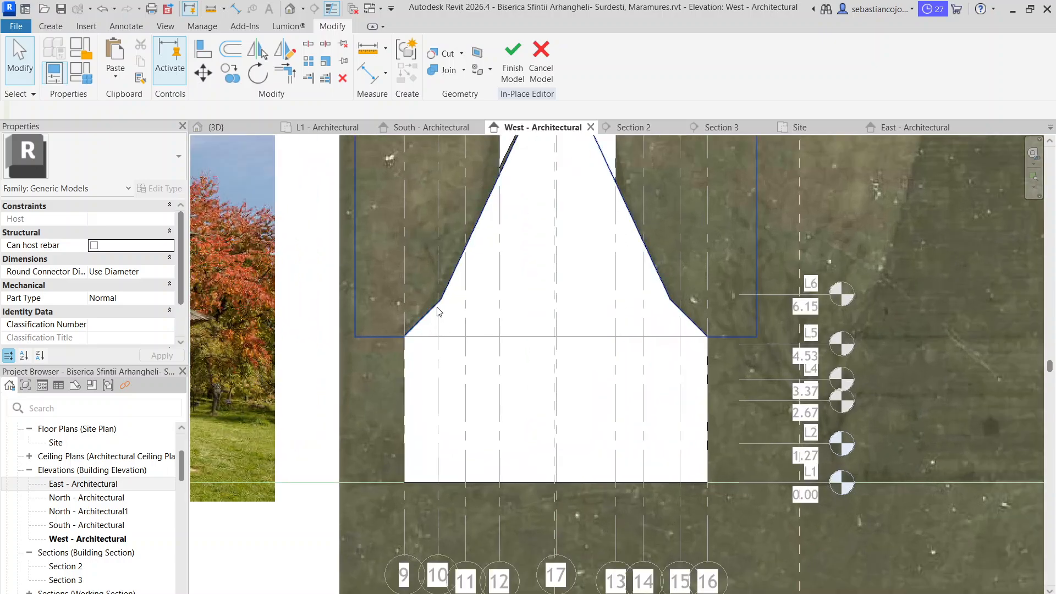
scroll(439, 311, "down", 5)
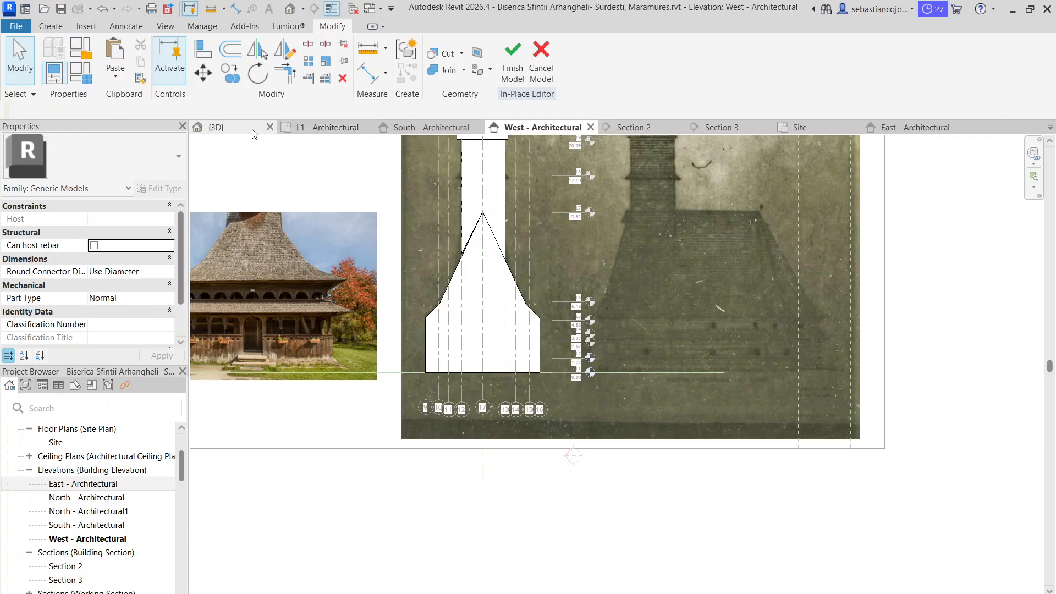
Inspect the roof corner at the wall top and the whole church volume in the 3D view from several angles
left_click(216, 127)
scroll(647, 324, "down", 4)
scroll(647, 325, "up", 5)
scroll(647, 321, "up", 1)
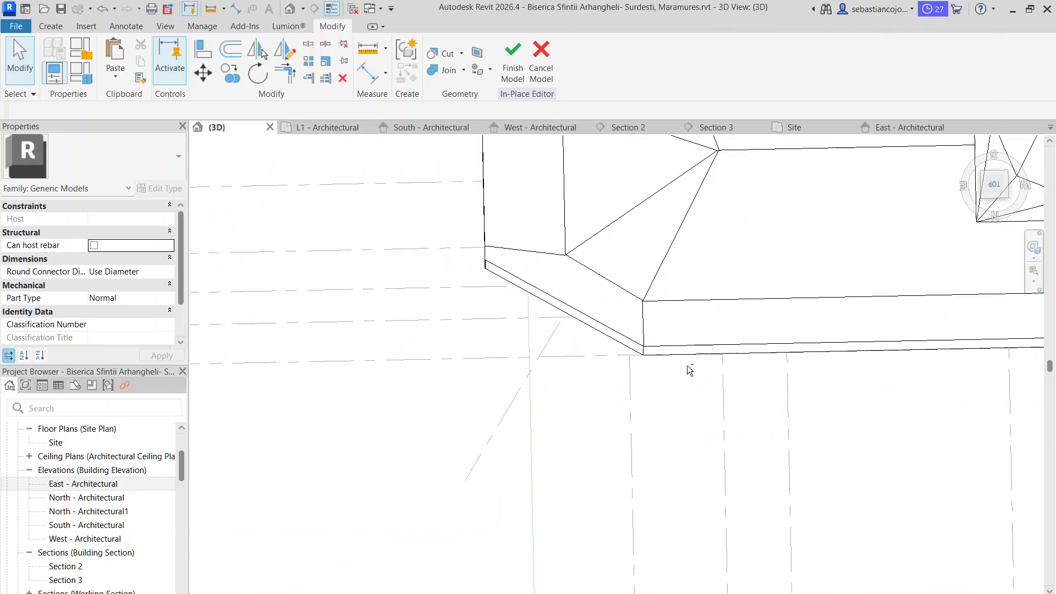
middle_click_drag(688, 370, 579, 247, "shift")
scroll(579, 248, "down", 5)
scroll(731, 520, "up", 6)
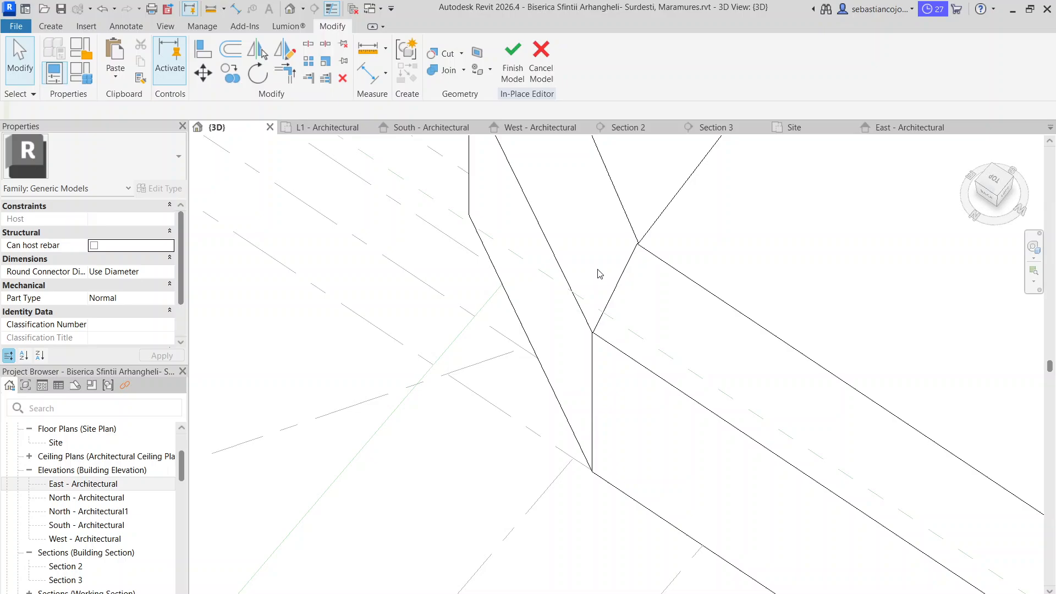
left_click(611, 297)
left_click(668, 363)
scroll(599, 300, "down", 4)
middle_click_drag(732, 417, 592, 280, "shift")
scroll(591, 280, "down", 5)
middle_click_drag(731, 477, 884, 252, "shift")
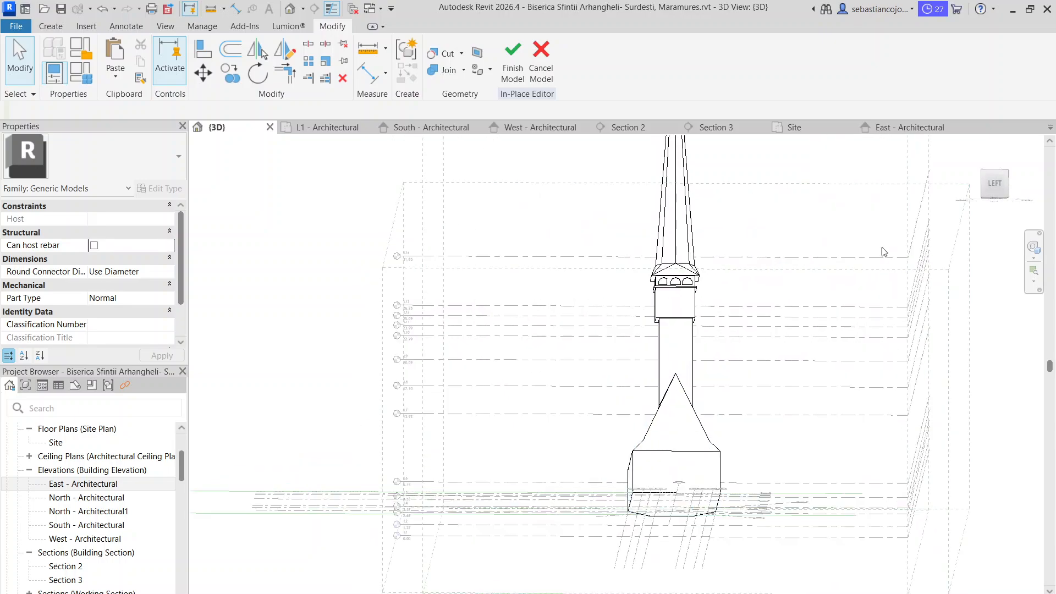
Try to measure the roof's lower break point from the outer wall edge in the Left 3D view
left_click(987, 189)
scroll(686, 491, "up", 3)
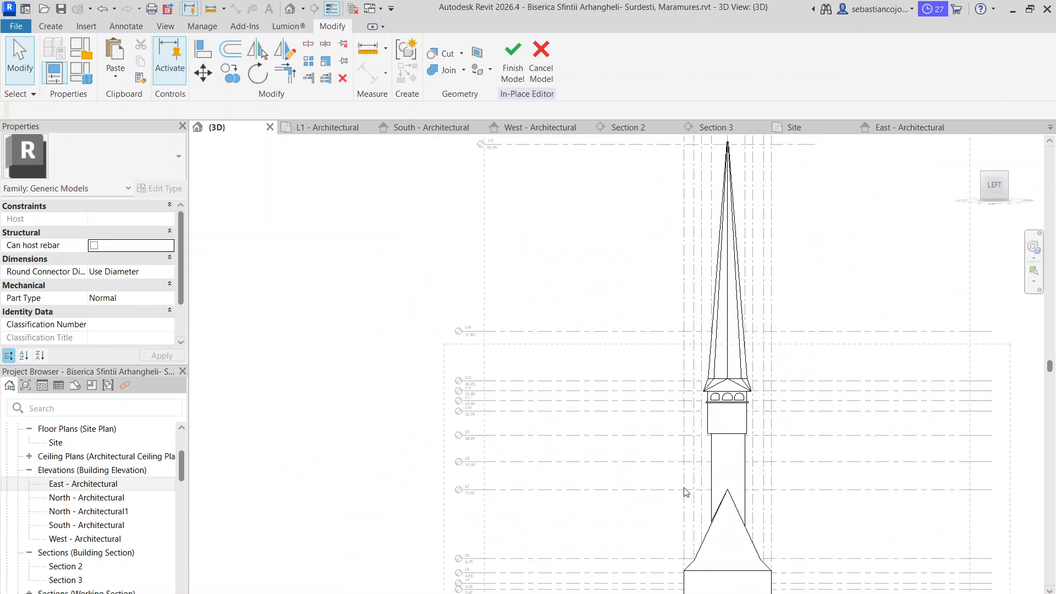
middle_click_drag(763, 488, 636, 206)
scroll(621, 240, "up", 8)
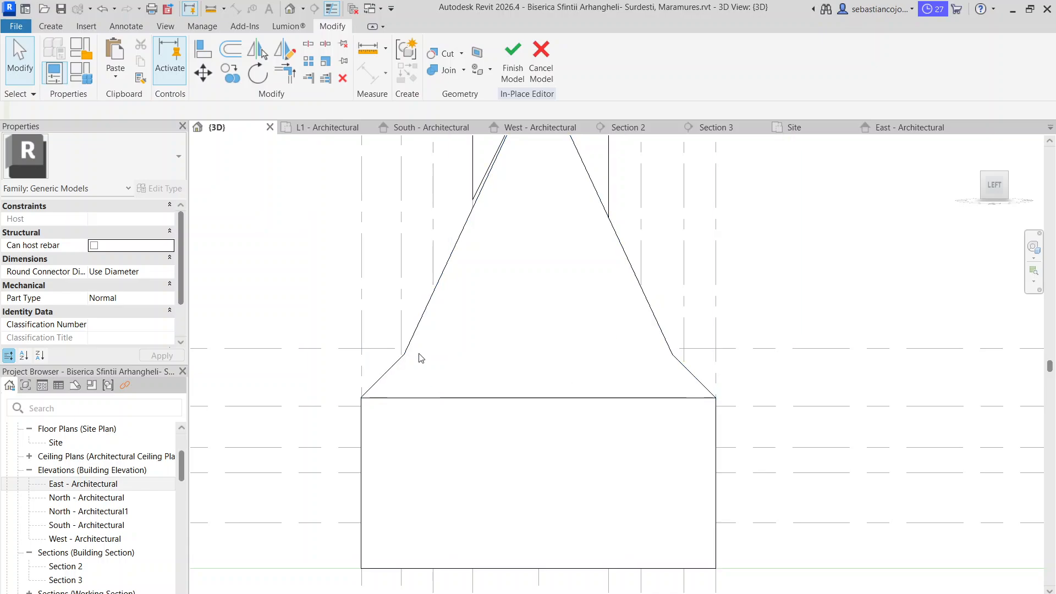
key("m")
key("e")
left_click(405, 355)
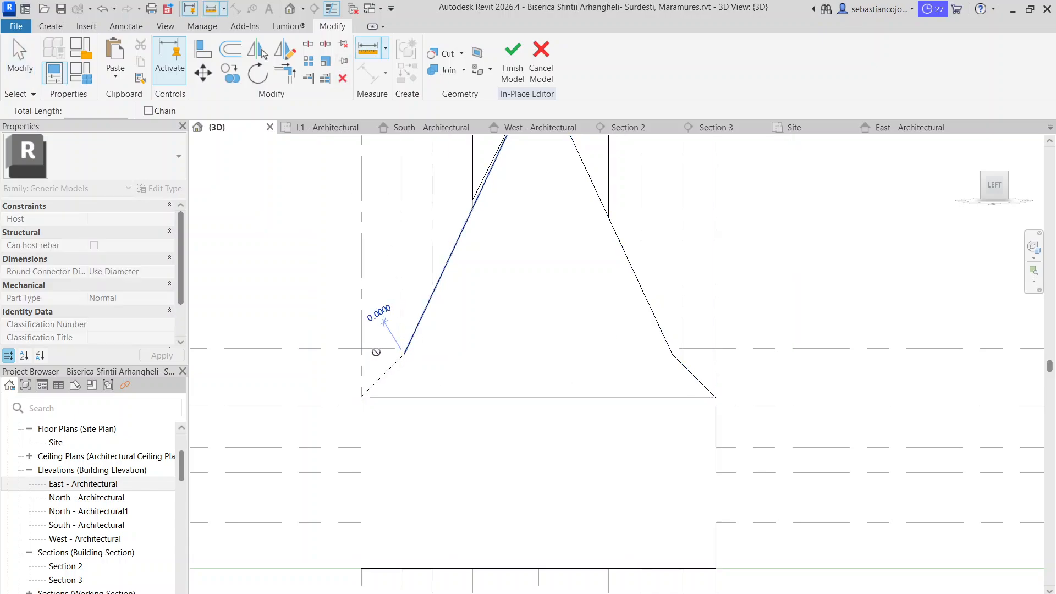
key("Escape")
key("Escape")
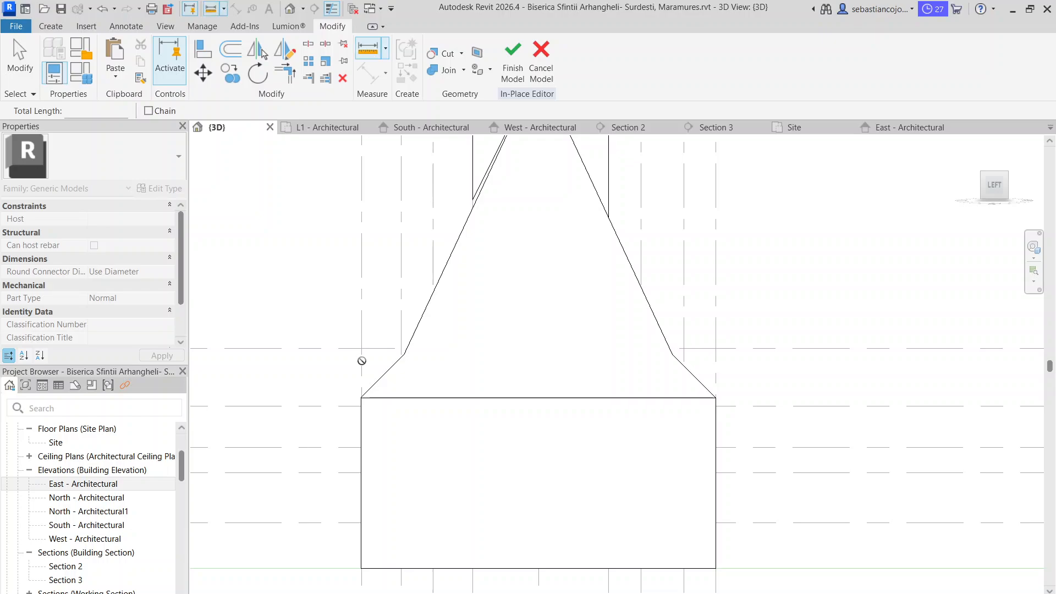
key("Escape")
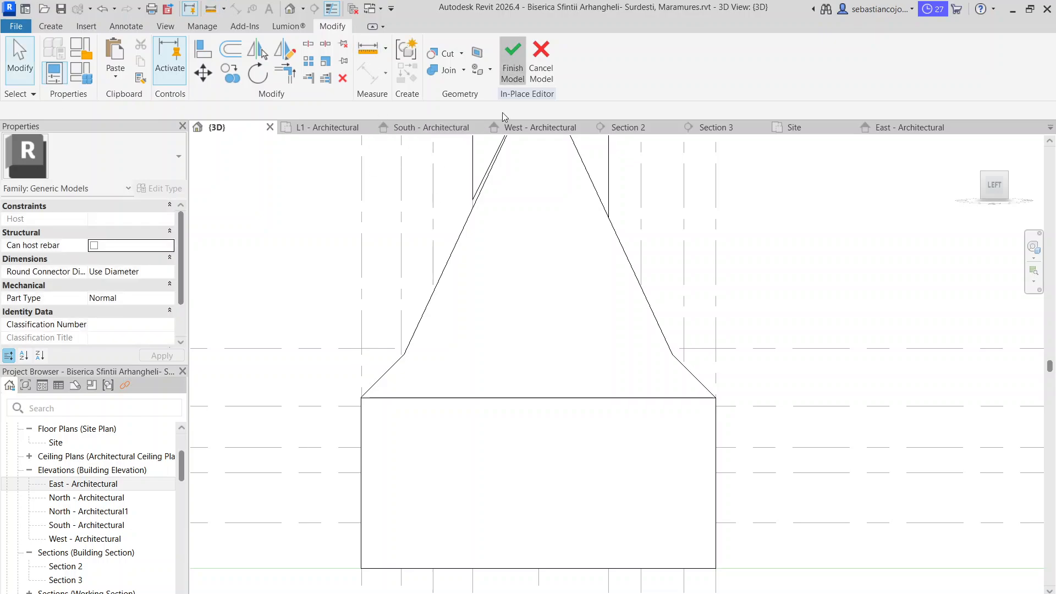
Finish the in-place church model and try again to measure the roof's lower break in the Left 3D view
left_click(399, 50)
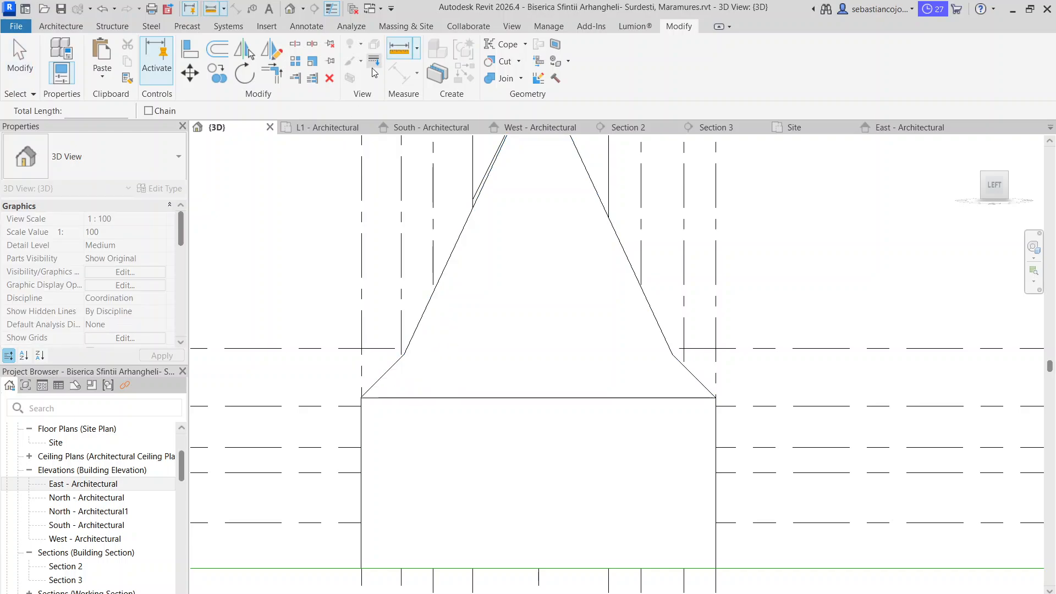
key("Escape")
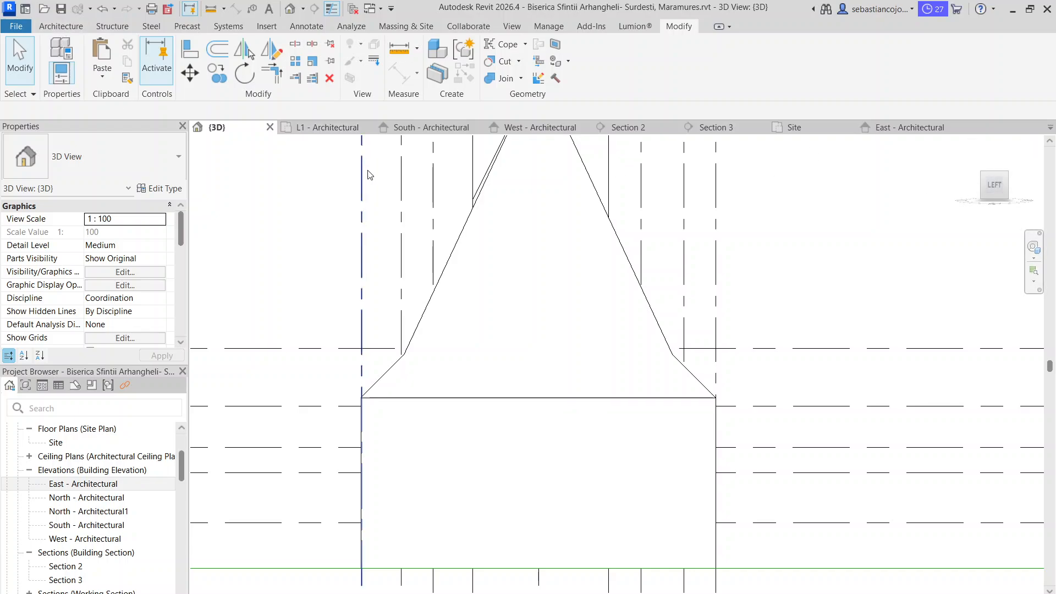
key("Escape")
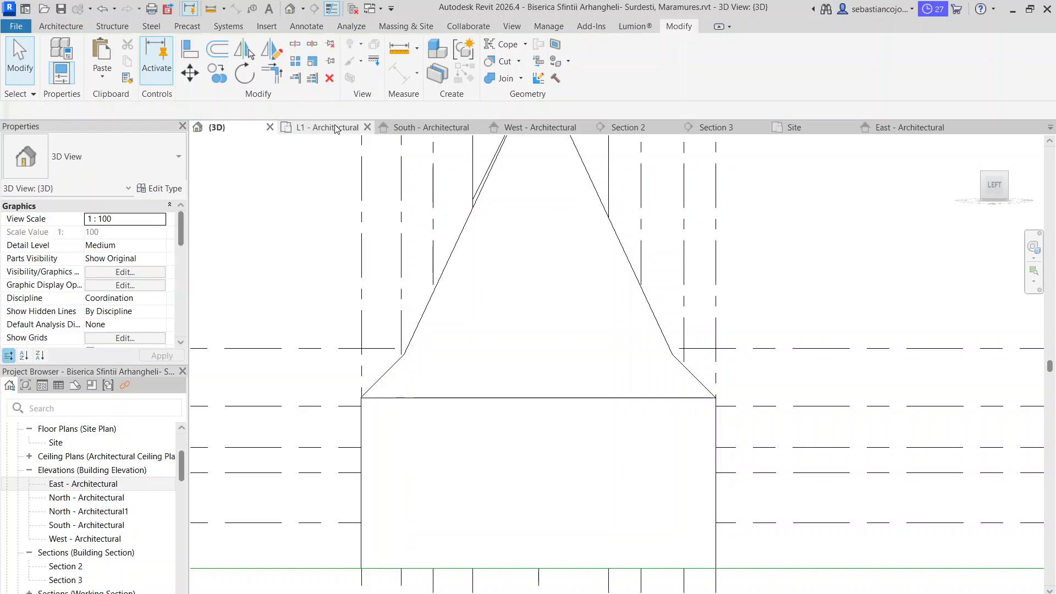
left_click(401, 50)
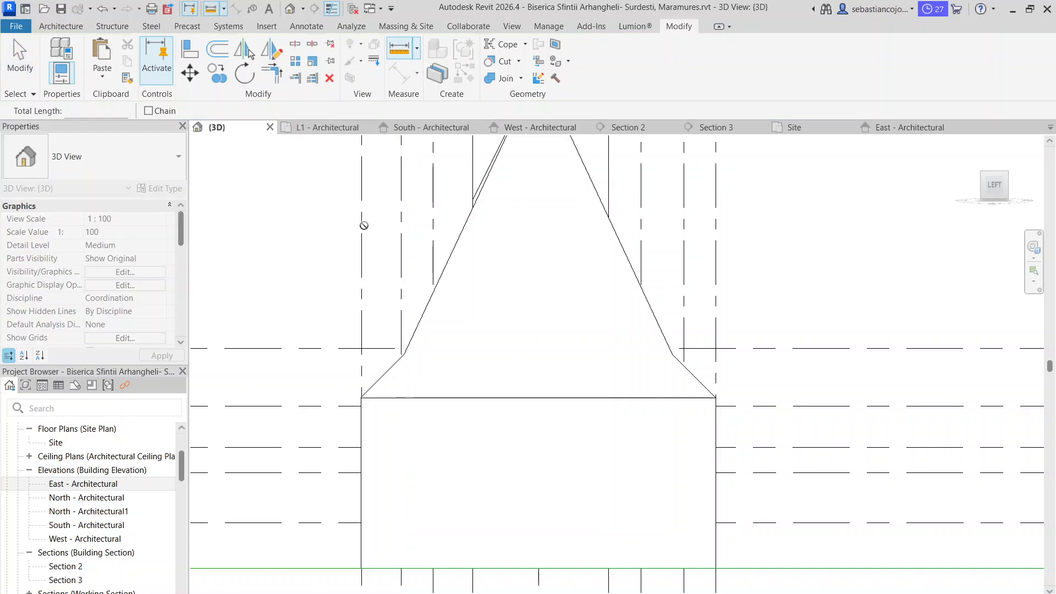
key("Escape")
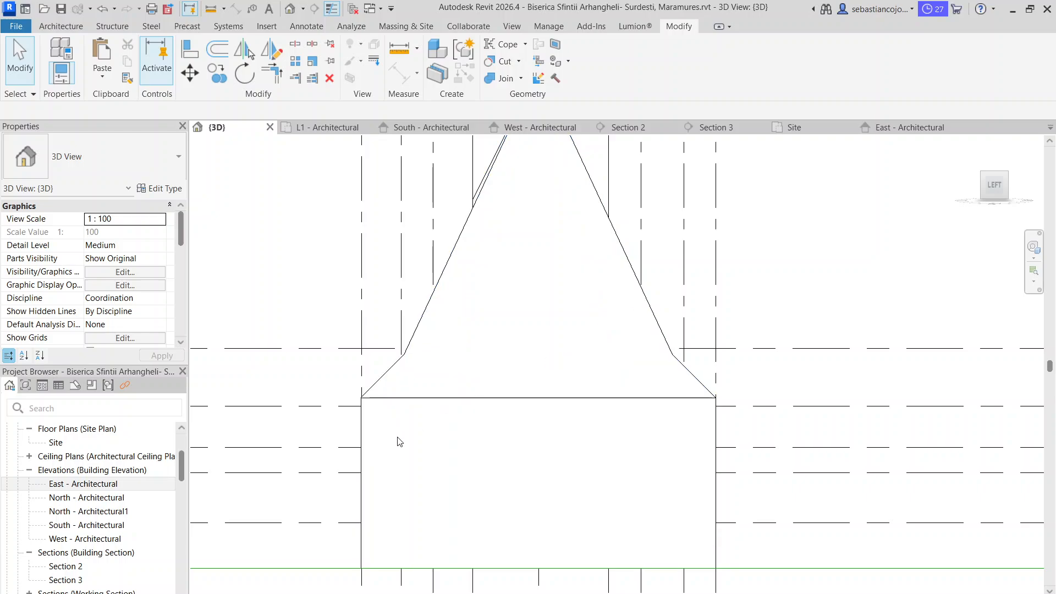
scroll(438, 380, "down", 3)
left_click(433, 398)
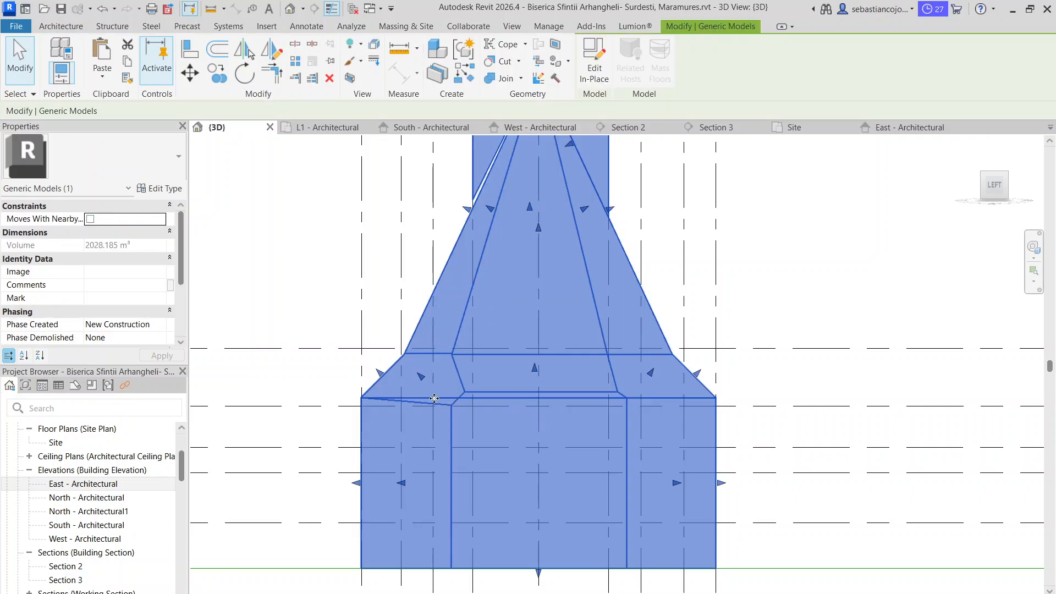
key("Escape")
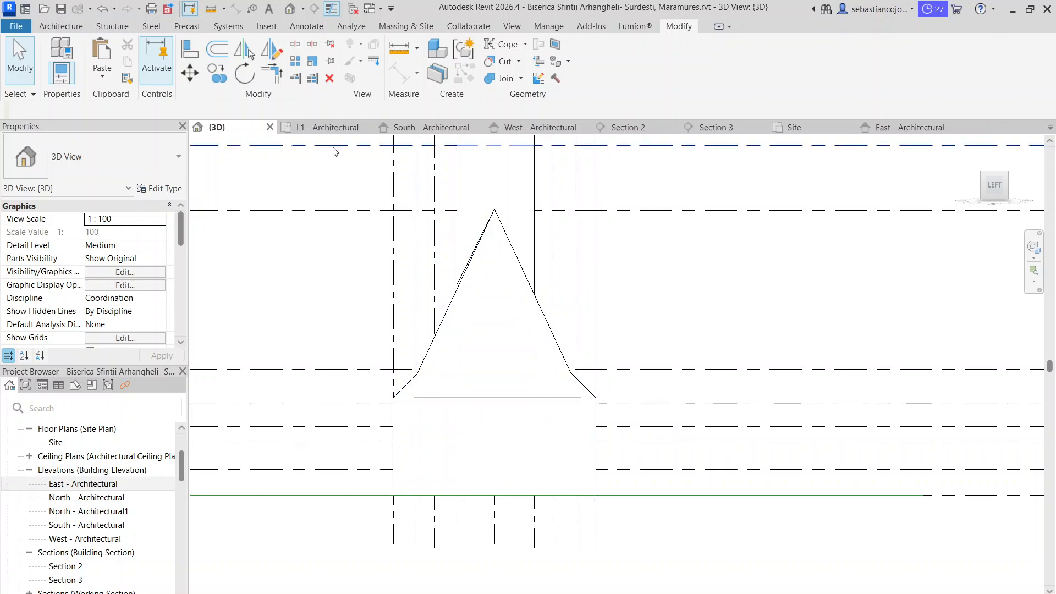
Examine the apse outline in the L1 - Architectural plan, selecting the church model to check its edges
left_click(337, 128)
scroll(638, 418, "up", 3)
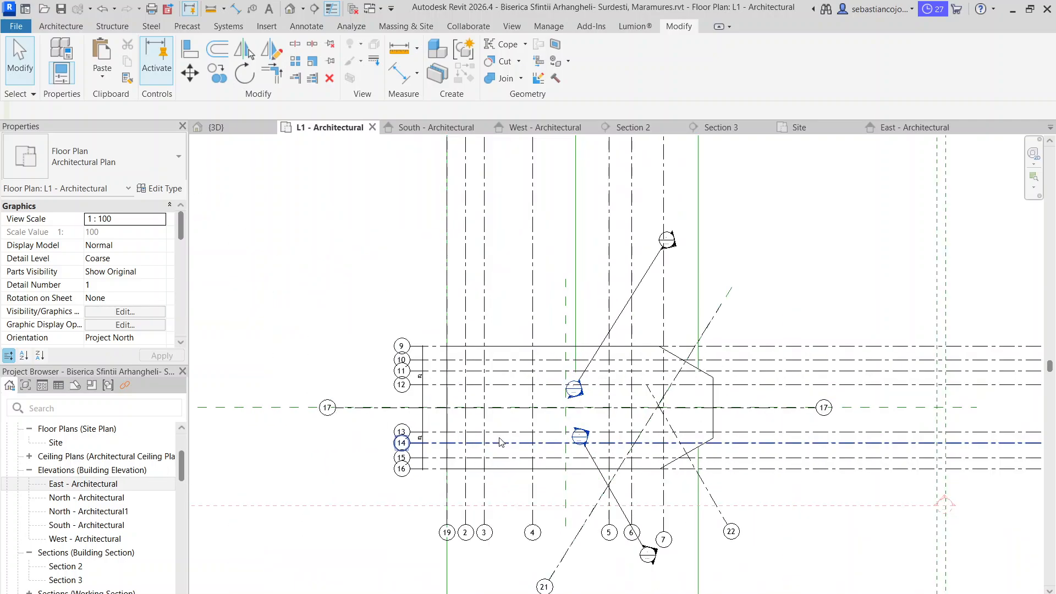
middle_click_drag(907, 434, 836, 349)
scroll(836, 349, "up", 1)
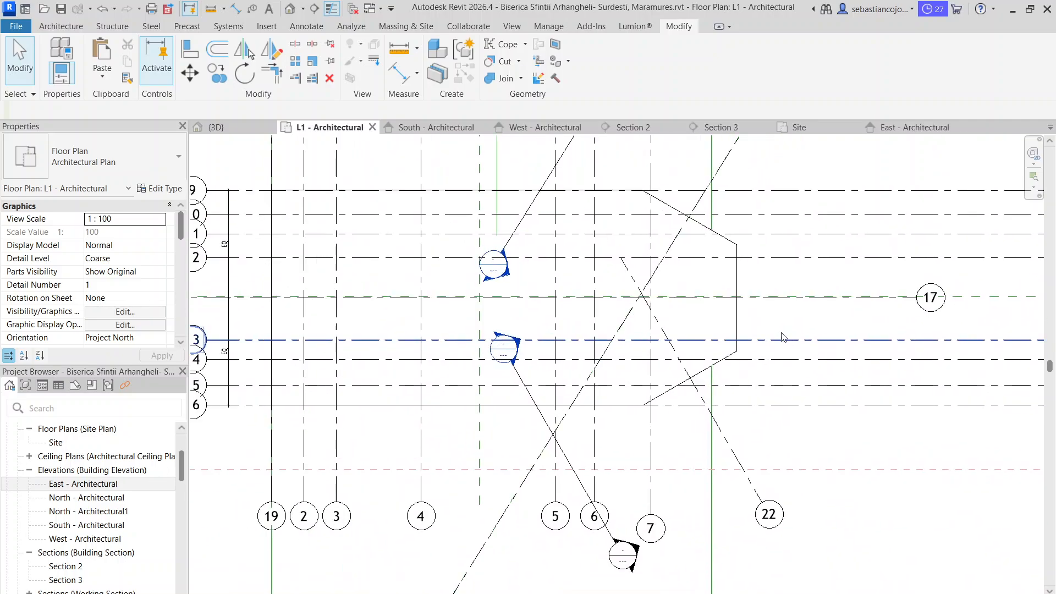
scroll(729, 247, "up", 1)
scroll(729, 248, "up", 1)
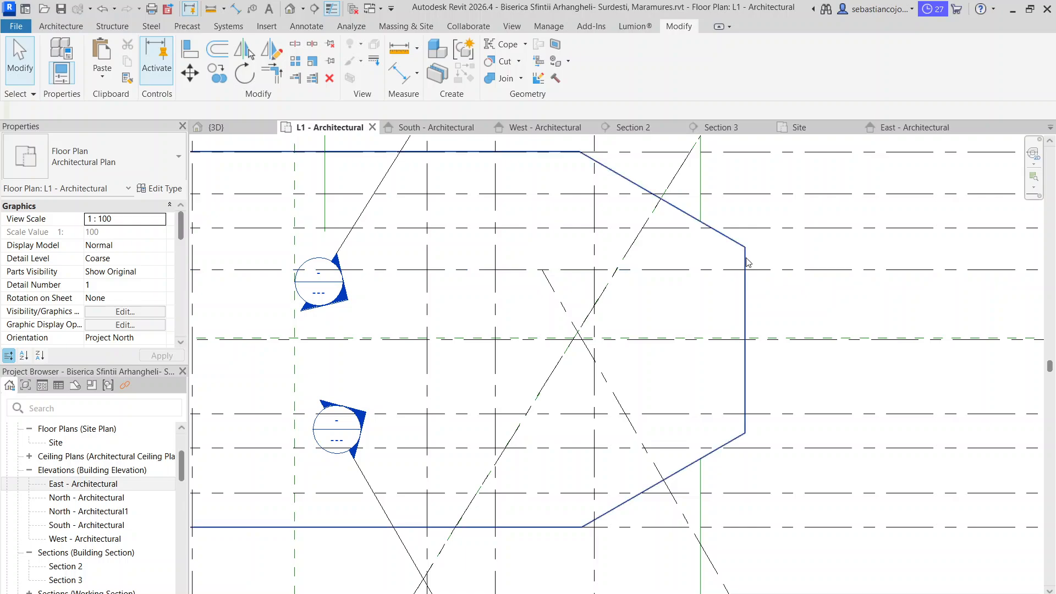
left_click(746, 261)
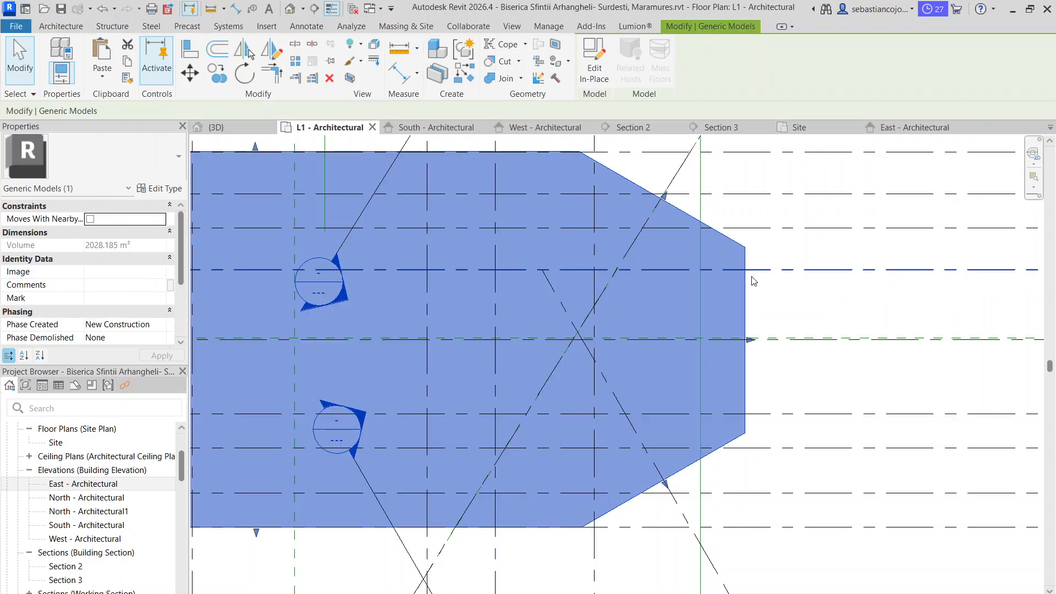
left_click(750, 282)
scroll(749, 282, "down", 1)
left_click(640, 465)
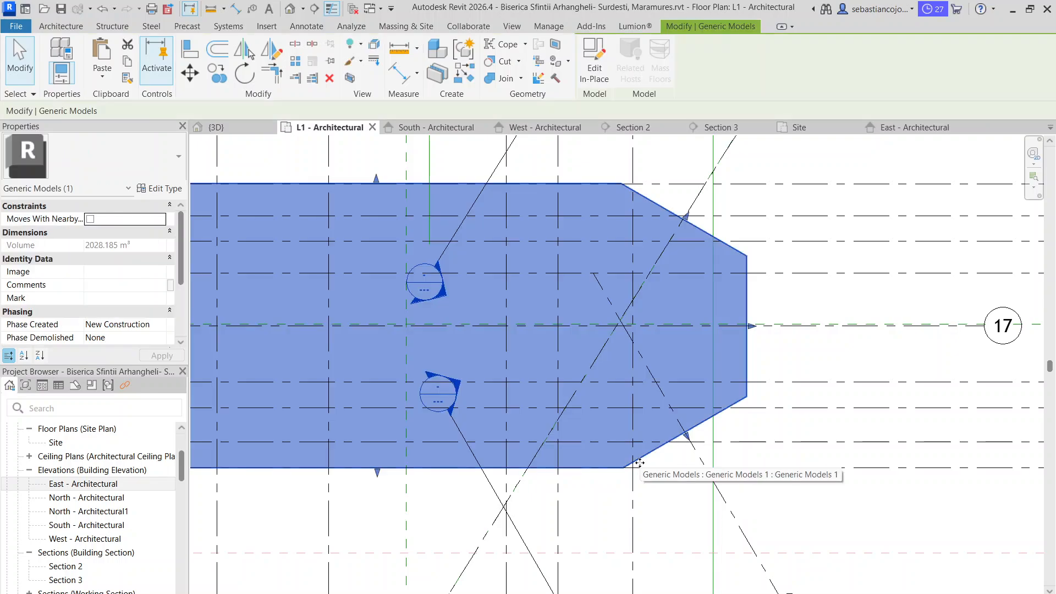
Measure the perpendicular distances from the apse's end-wall corners to the outer long-wall lines on Grids 9 and 16
left_click(399, 48)
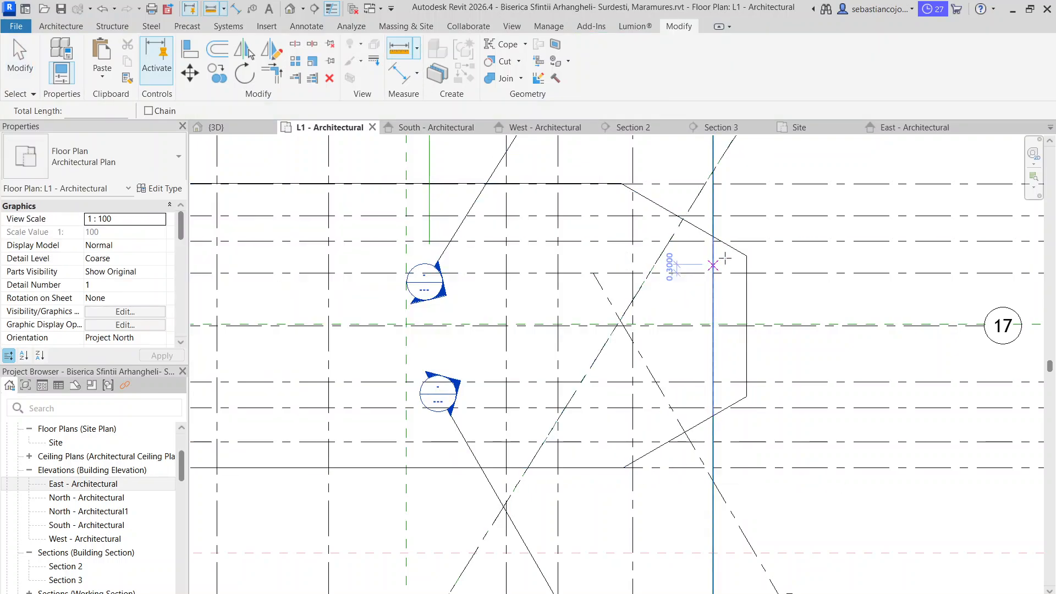
left_click(746, 256)
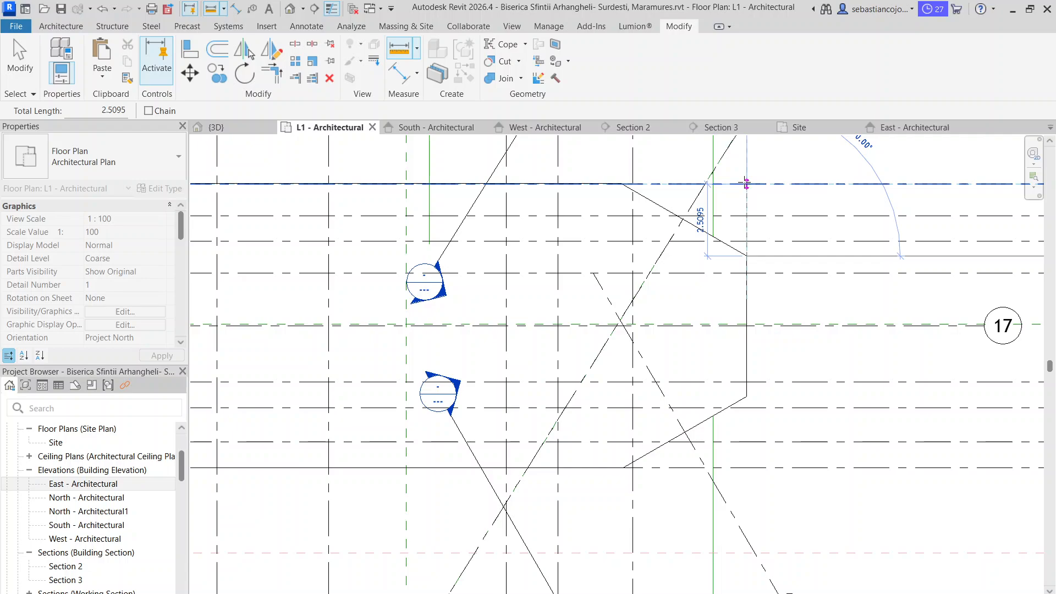
key("Escape")
key("Escape")
left_click(399, 48)
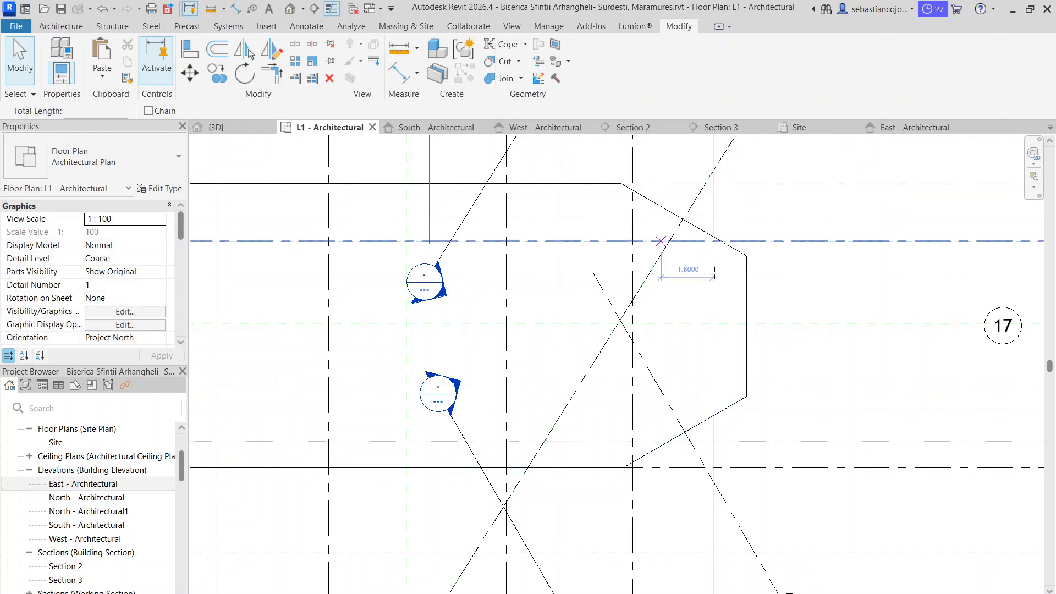
left_click(746, 396)
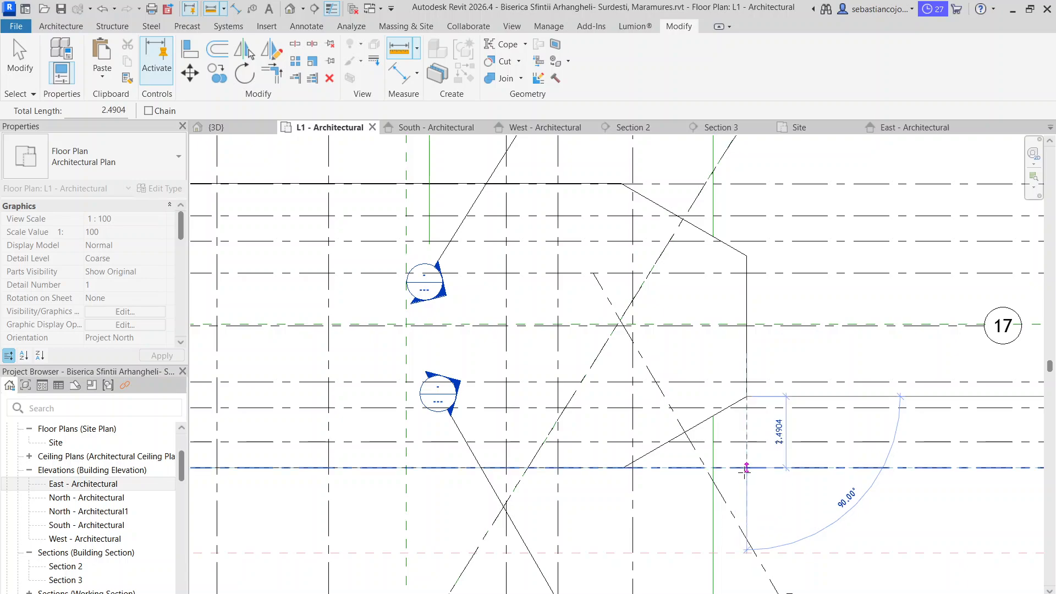
key("Escape")
key("Escape")
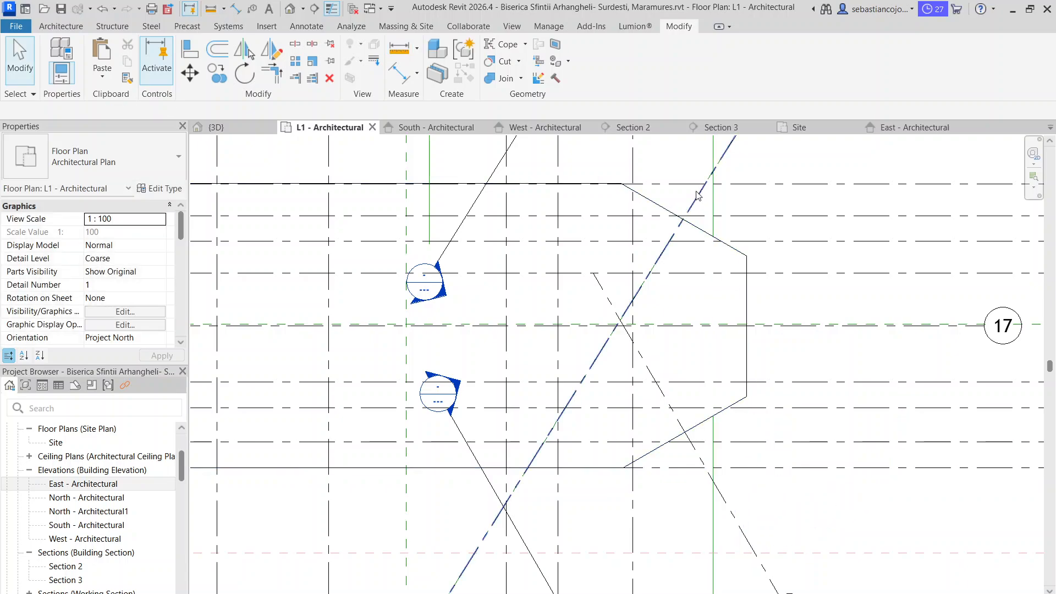
Measure along the apse's end wall from its corner to the Grid 17 centerline
left_click(400, 48)
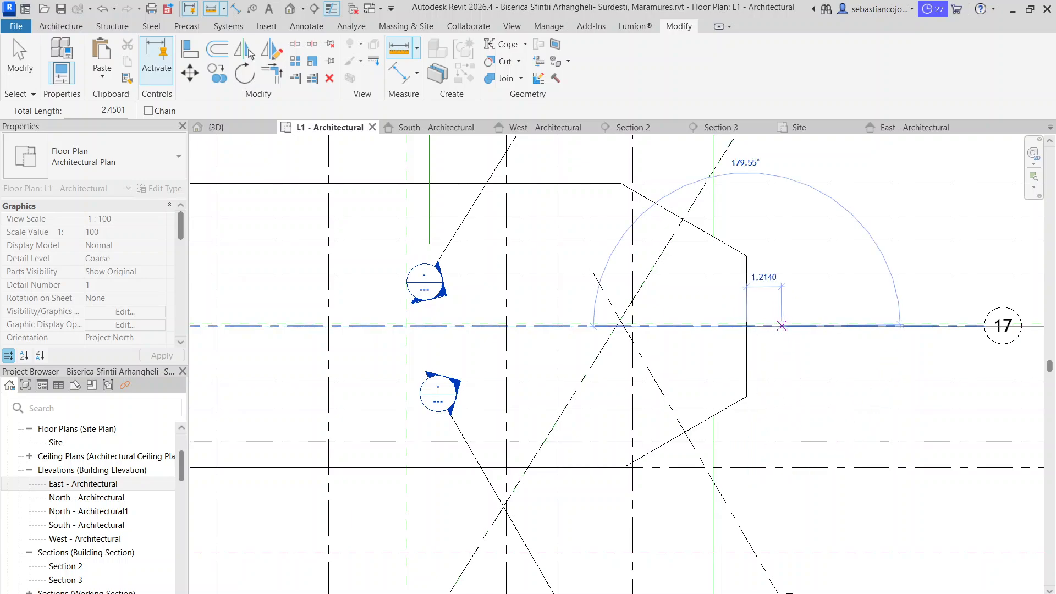
key("Escape")
key("Escape")
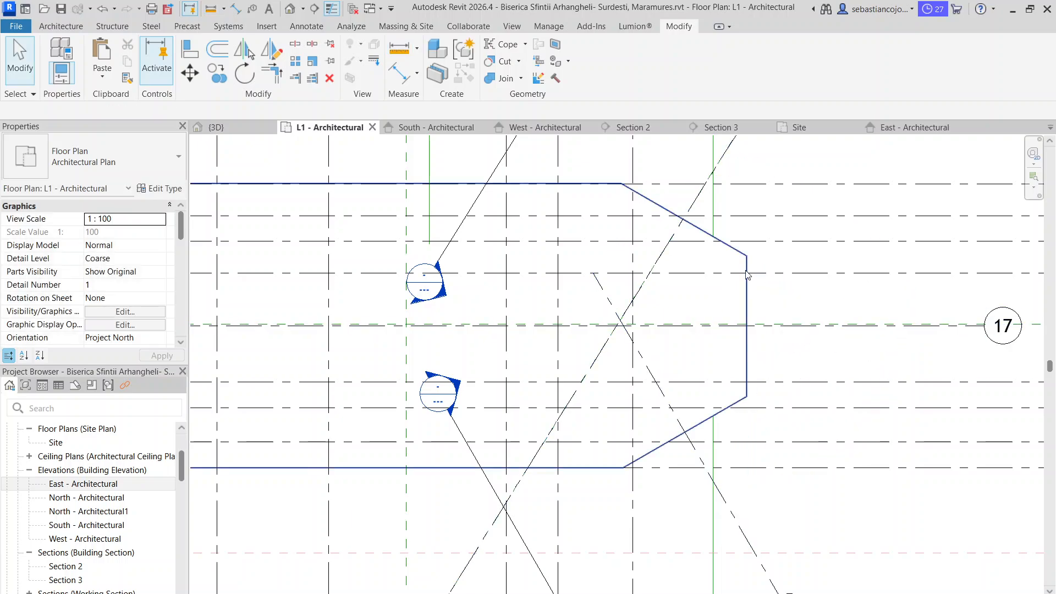
Dimension Grids 12, 17 and 13 in one aligned chain and constrain the spacings on both sides of Grid 17 to be equal
scroll(751, 316, "down", 5)
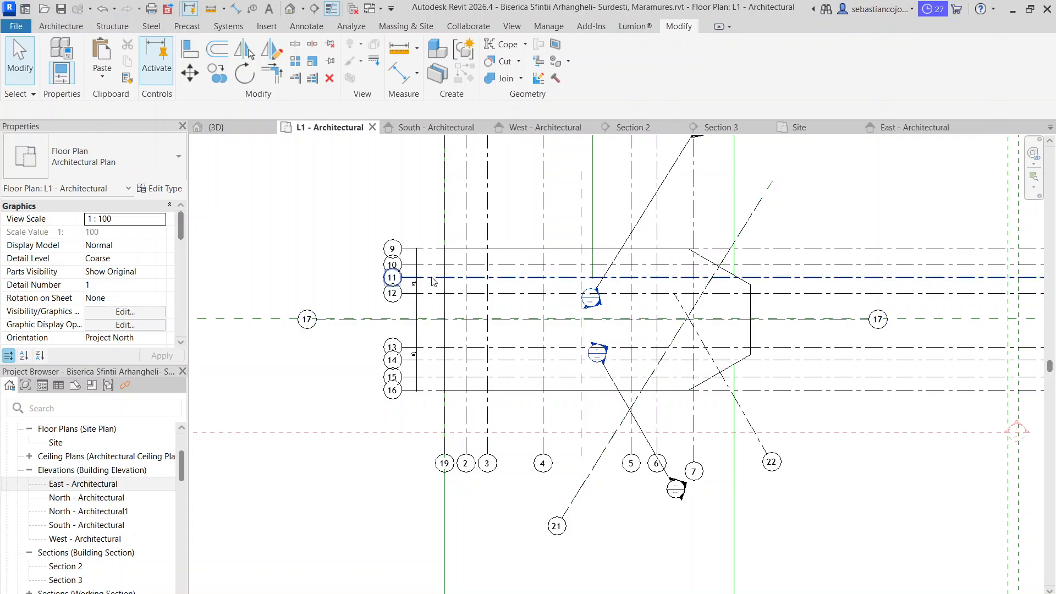
scroll(432, 276, "up", 2)
scroll(406, 329, "up", 4)
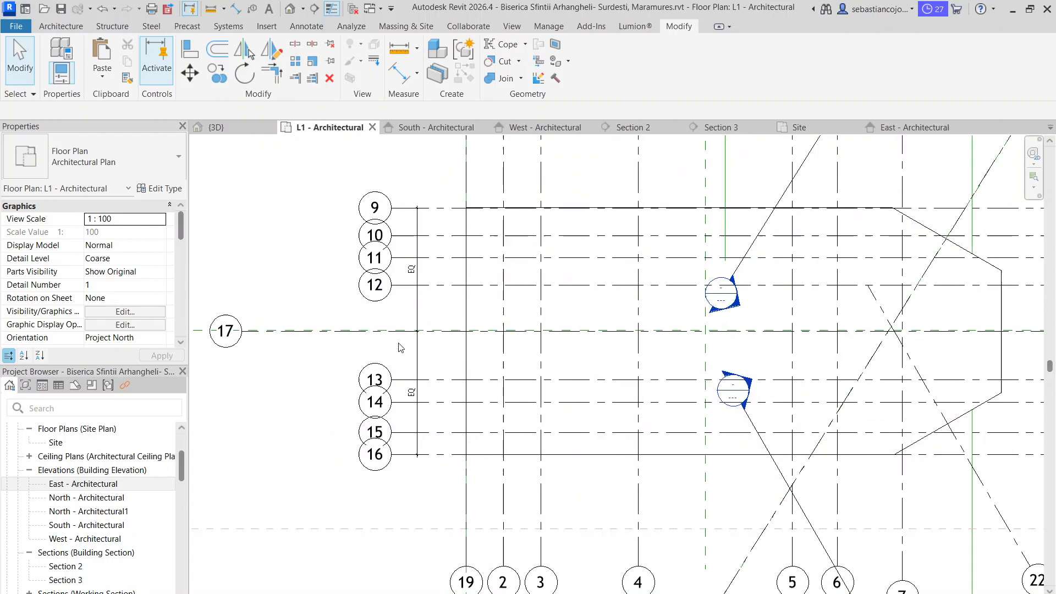
left_click(443, 305)
scroll(443, 302, "down", 3)
left_click(446, 306)
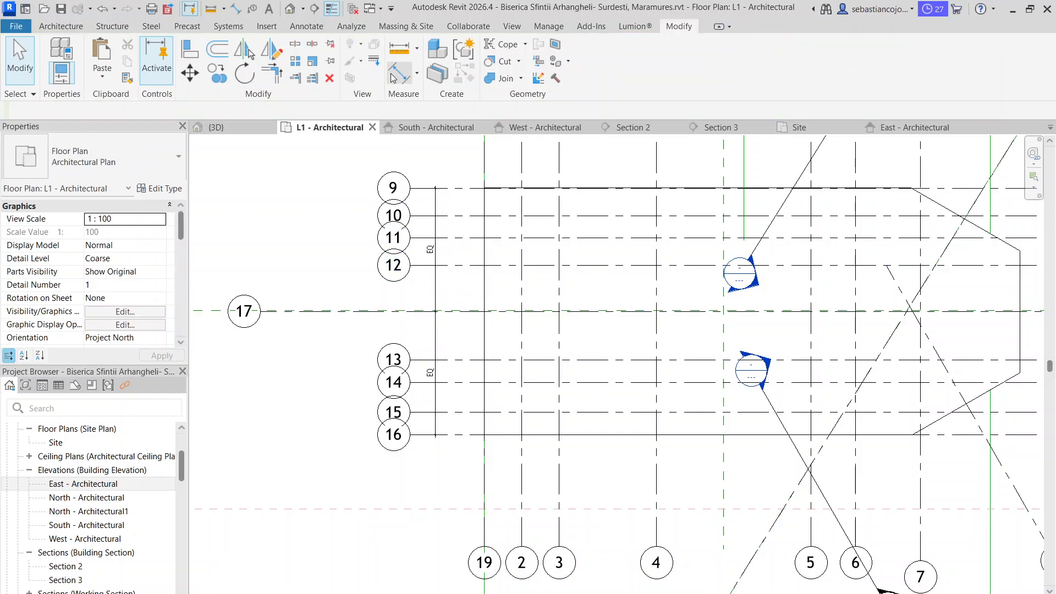
left_click(394, 77)
left_click(460, 265)
left_click(452, 311)
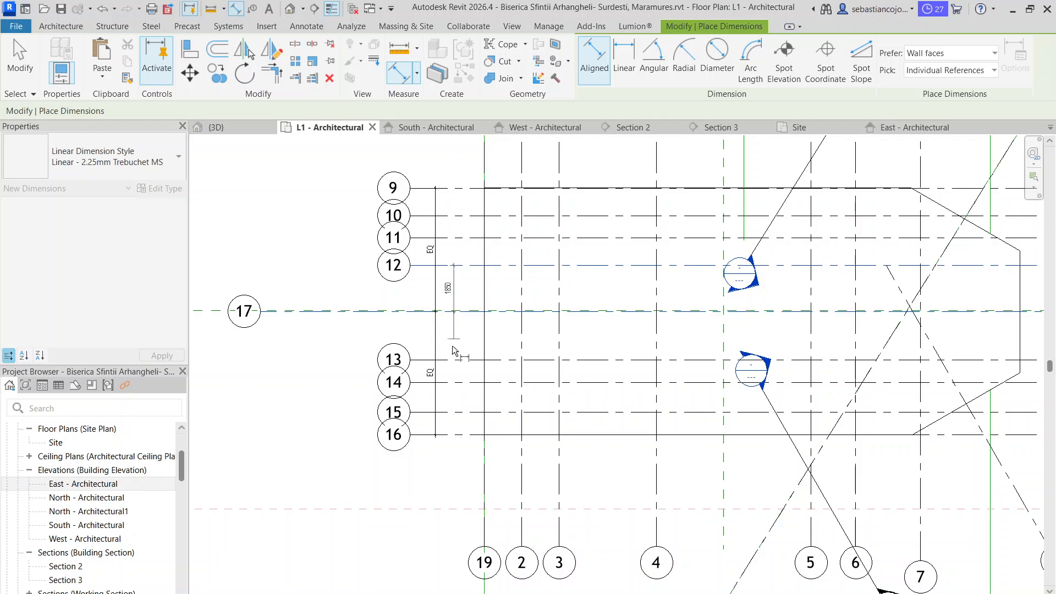
left_click(452, 360)
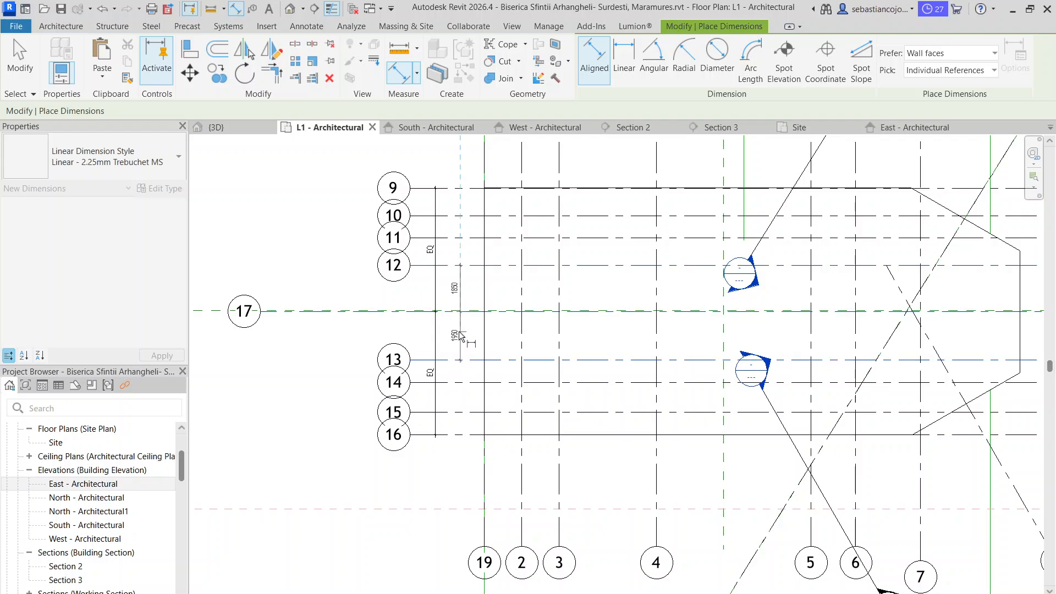
left_click(461, 337)
scroll(466, 318, "up", 3)
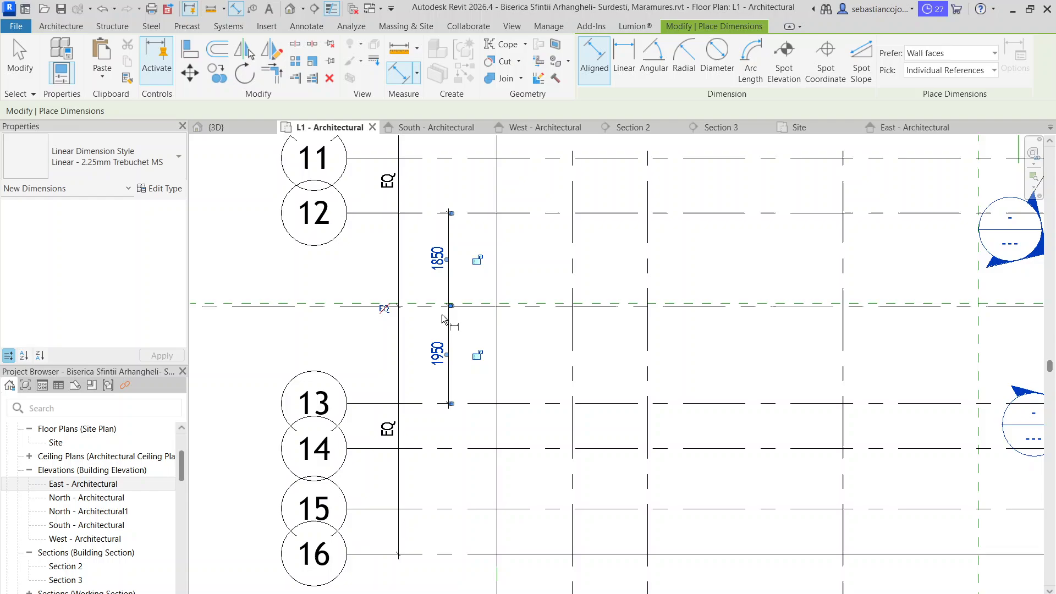
left_click(383, 310)
Add separate aligned dimensions between Grids 11 and 12 and between Grids 13 and 14
scroll(422, 295, "down", 5)
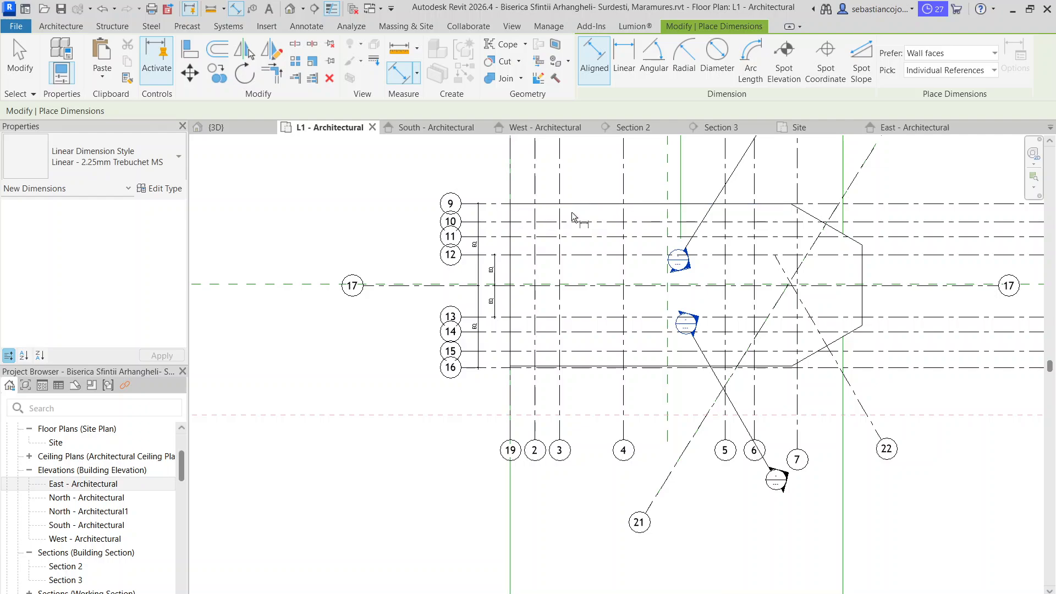
scroll(520, 246, "up", 3)
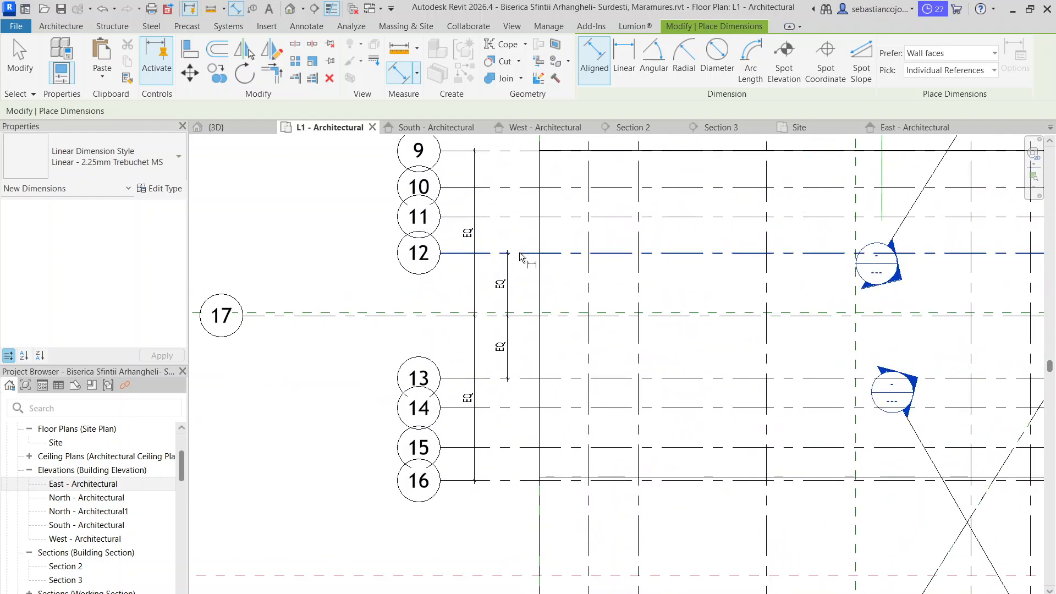
scroll(519, 257, "down", 2)
middle_click_drag(665, 255, 602, 247)
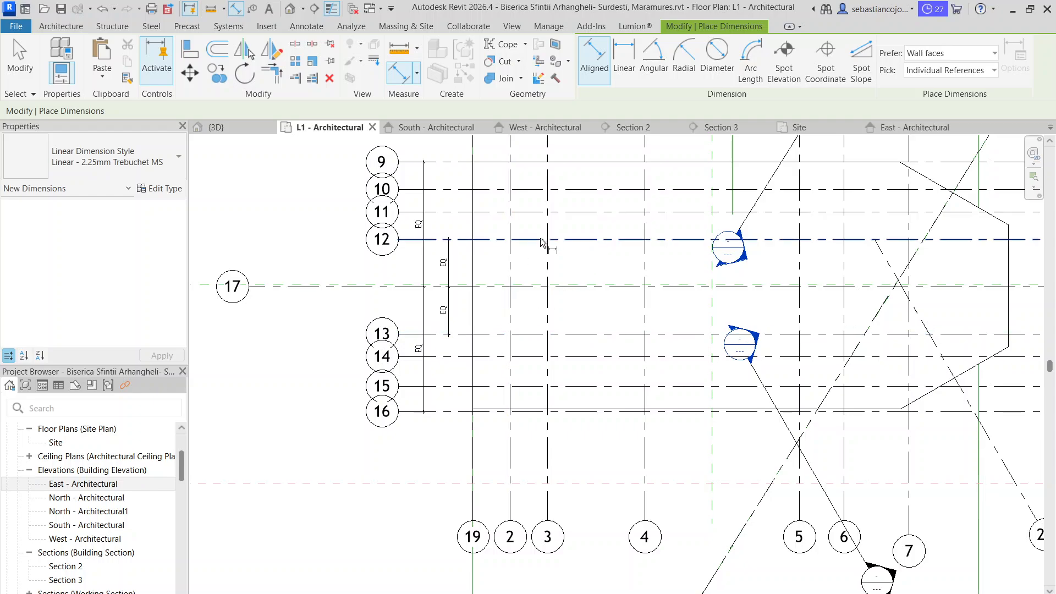
left_click(585, 240)
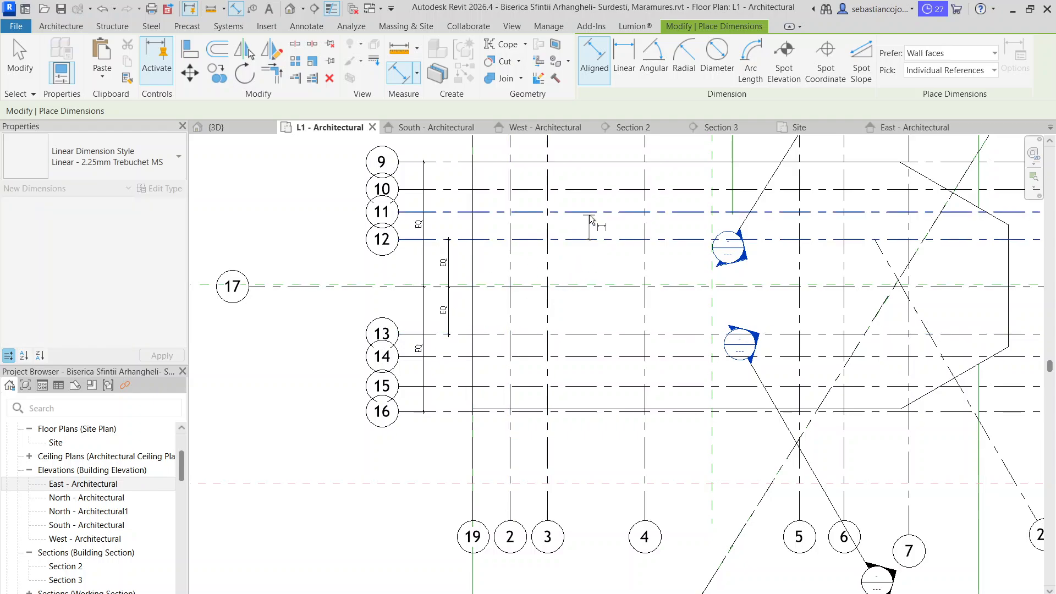
left_click(593, 260)
left_click(582, 337)
left_click(586, 359)
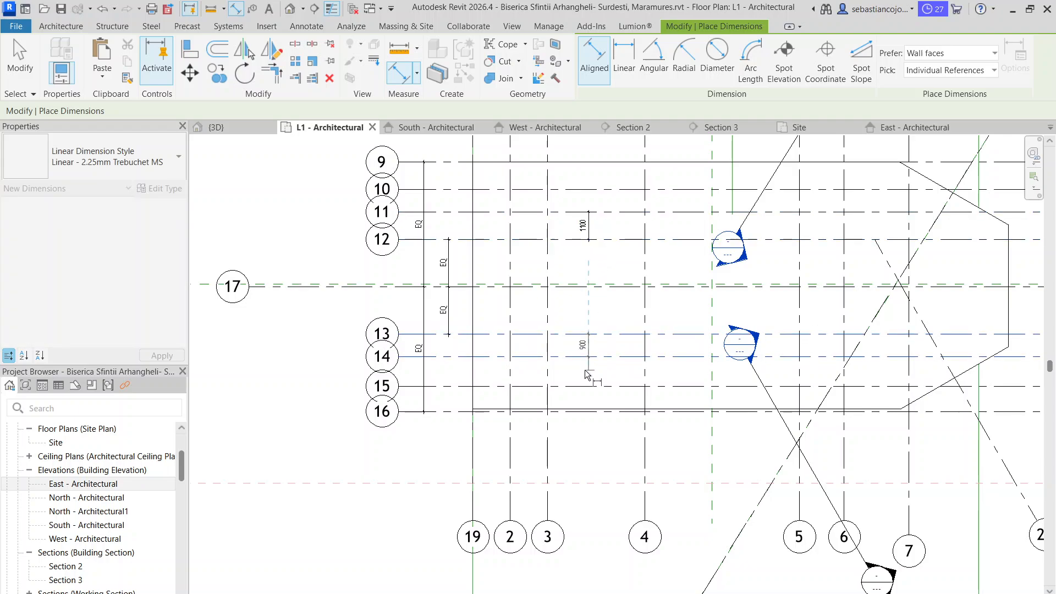
left_click(588, 371)
key("Escape")
Assign a shared parameter label named 1 to the Grid 11–12 and Grid 13–14 dimensions
left_click(588, 338)
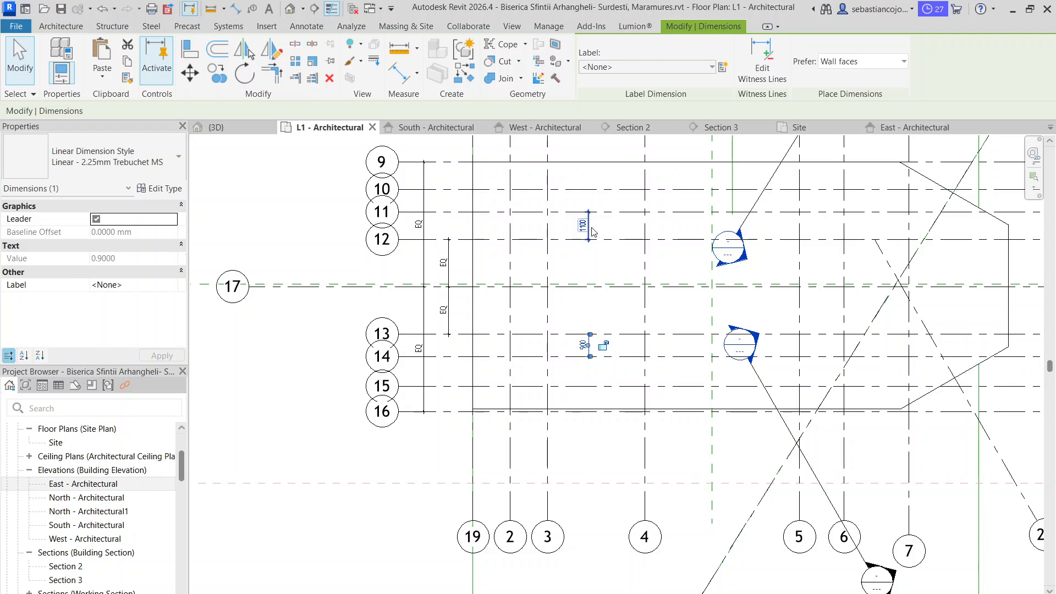
left_click(586, 237, "ctrl")
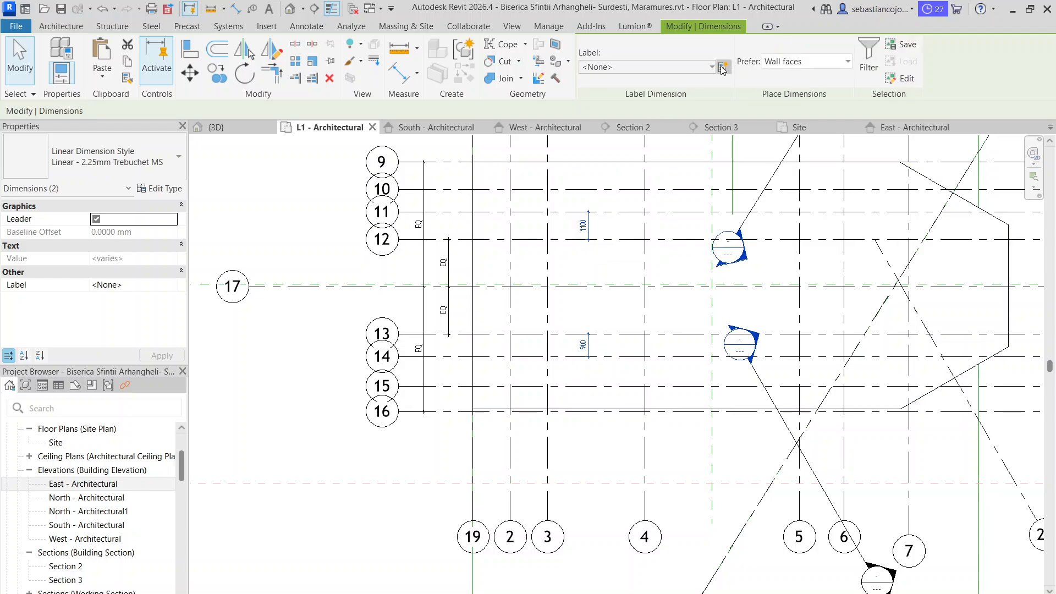
left_click(723, 67)
left_click(573, 426)
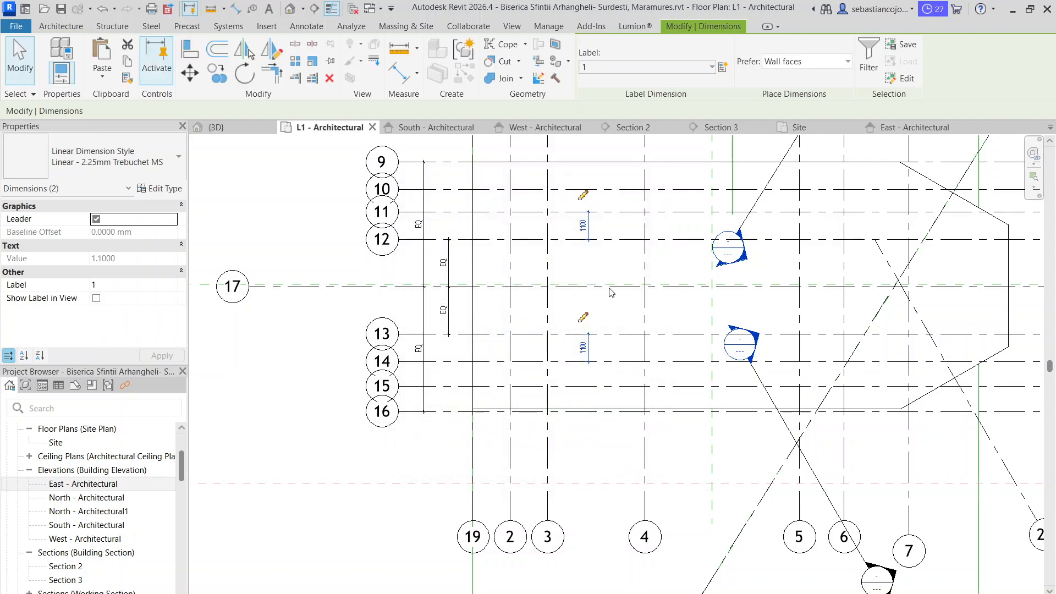
key("Escape")
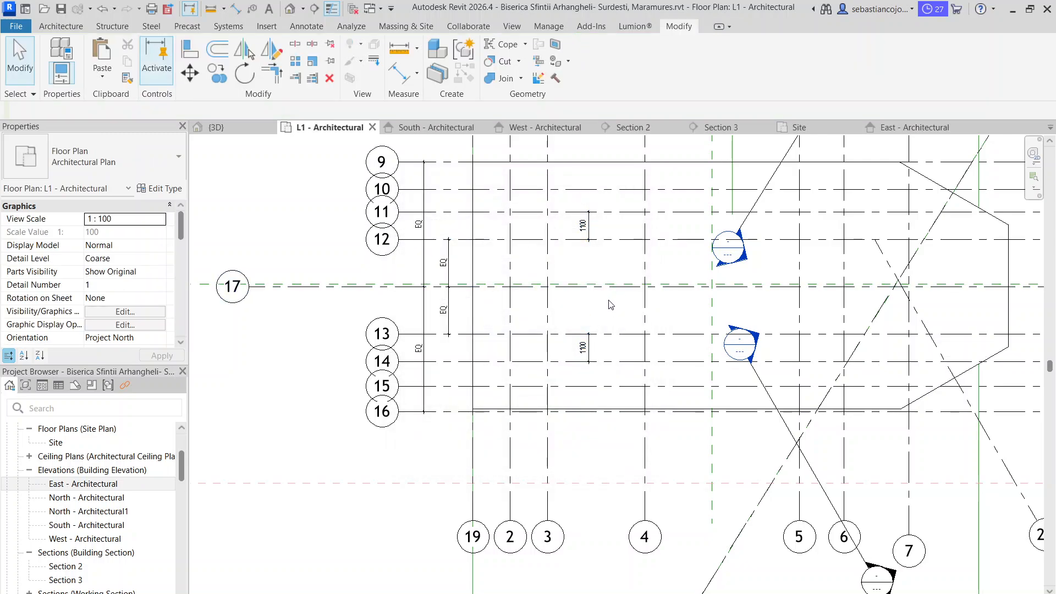
Examine the church's eave lines and hidden apse edges against the grids in the West - Architectural elevation
scroll(561, 340, "down", 3)
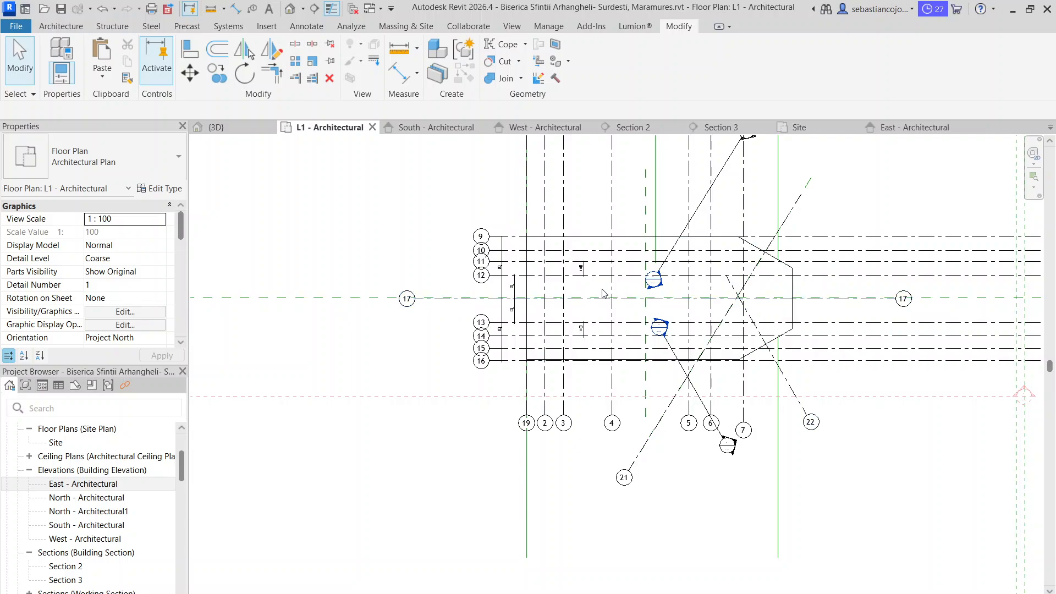
scroll(594, 274, "up", 2)
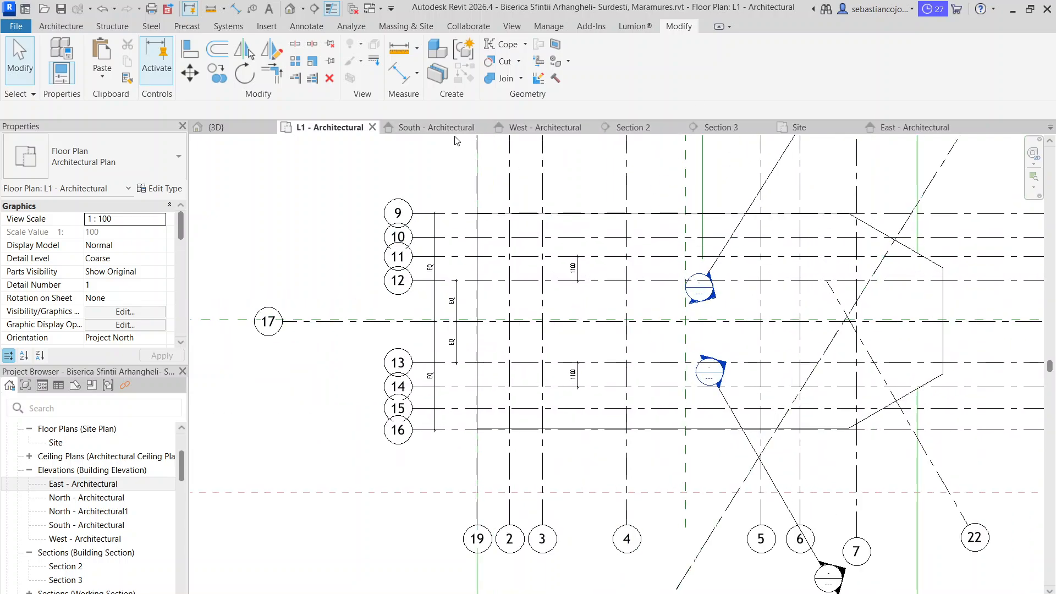
left_click(448, 130)
left_click(520, 135)
left_click(529, 130)
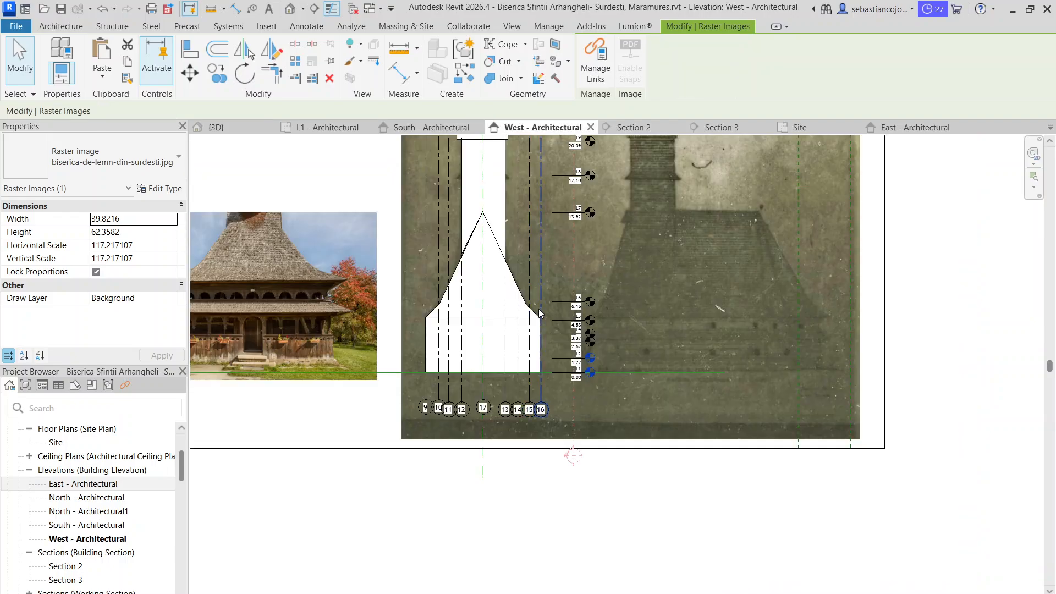
scroll(449, 392, "up", 3)
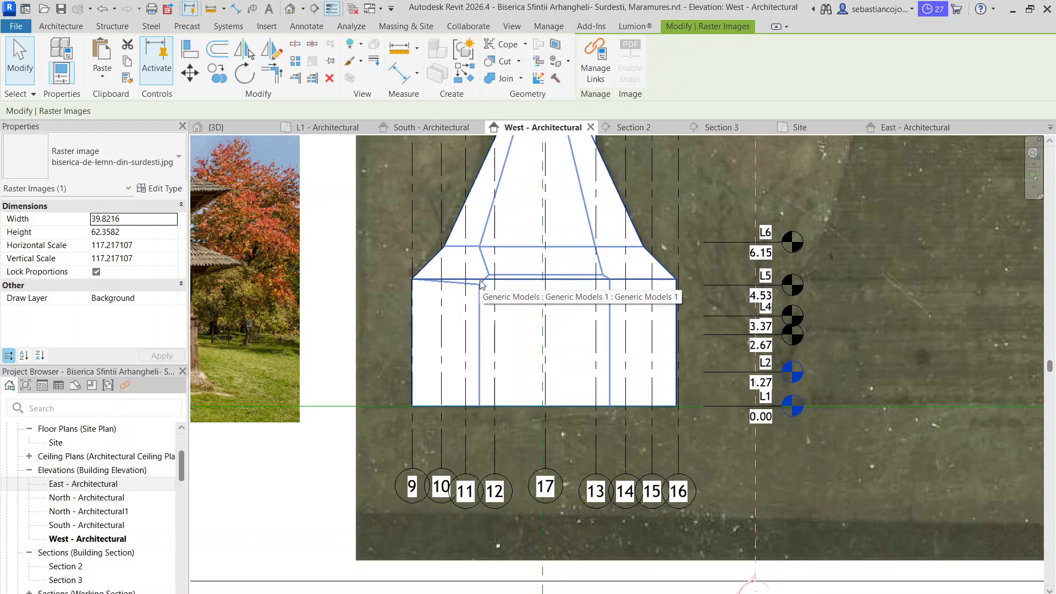
scroll(480, 283, "down", 2)
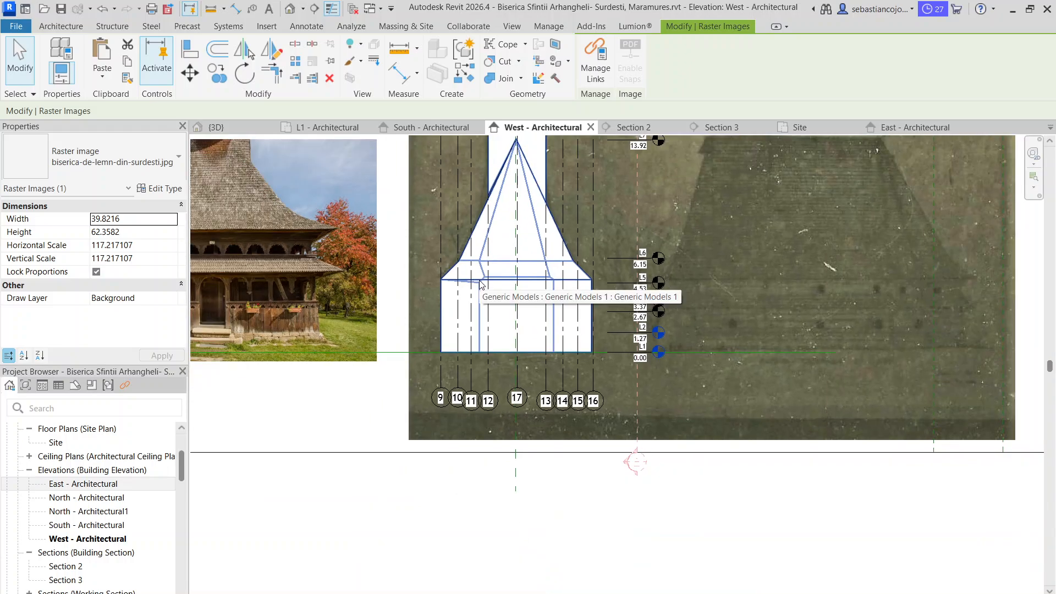
scroll(480, 284, "up", 3)
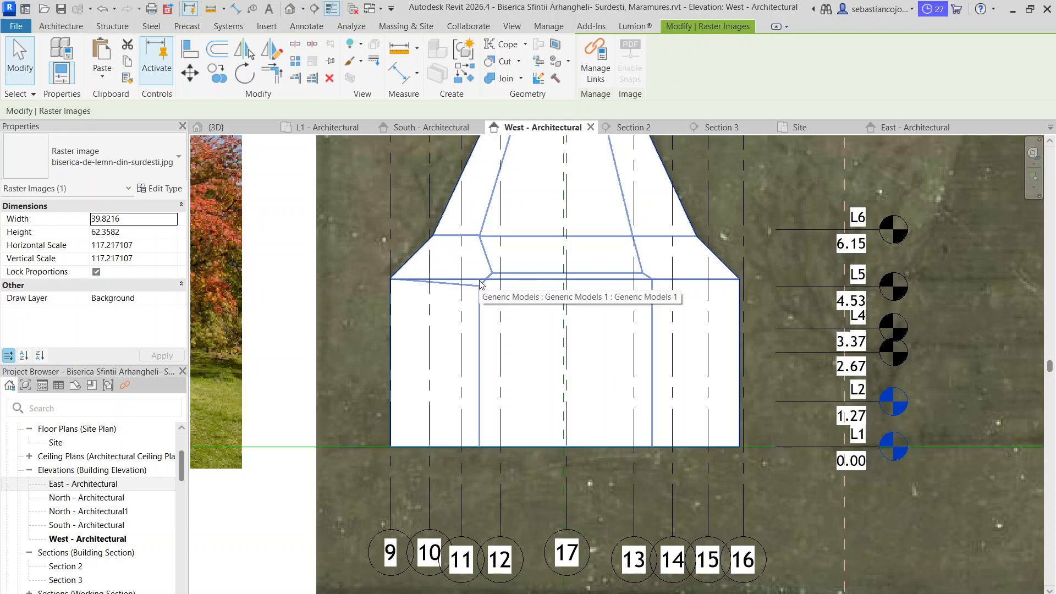
Examine the apse corners and eave edges of the church model in the 3D view
left_click(261, 131)
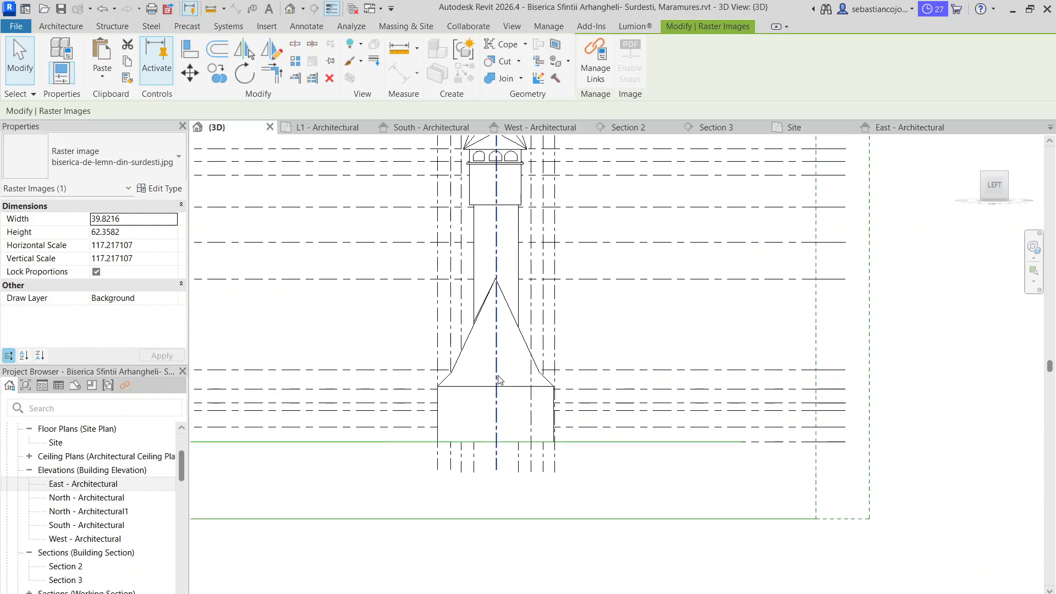
middle_click_drag(361, 256, 424, 308, "shift")
scroll(321, 234, "up", 5)
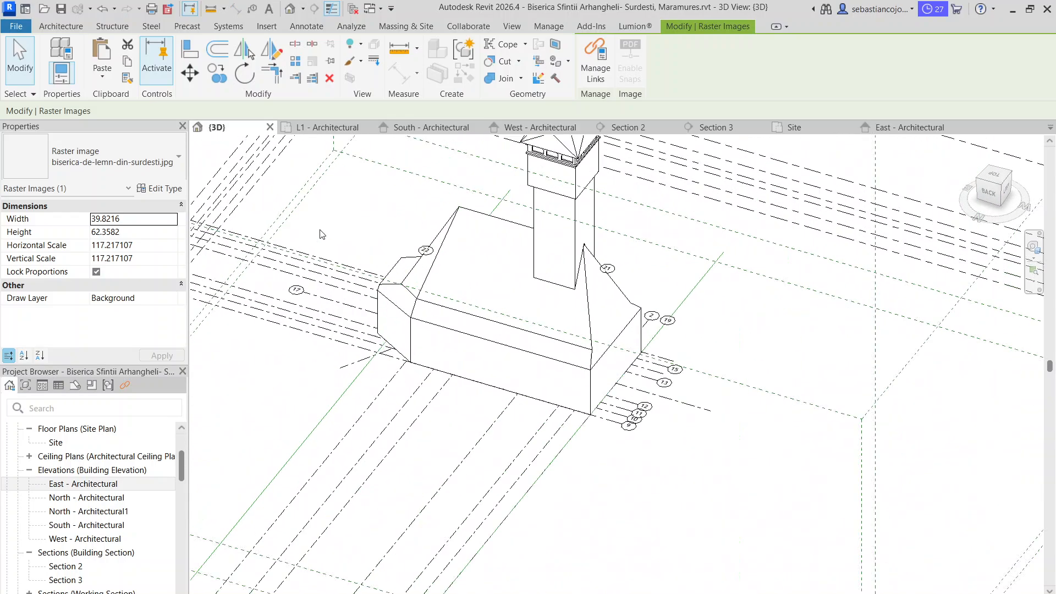
mouse_move(522, 373)
middle_mouse_down("shift")
mouse_move(547, 425)
mouse_move(521, 365)
middle_mouse_up("shift")
scroll(514, 357, "down", 3)
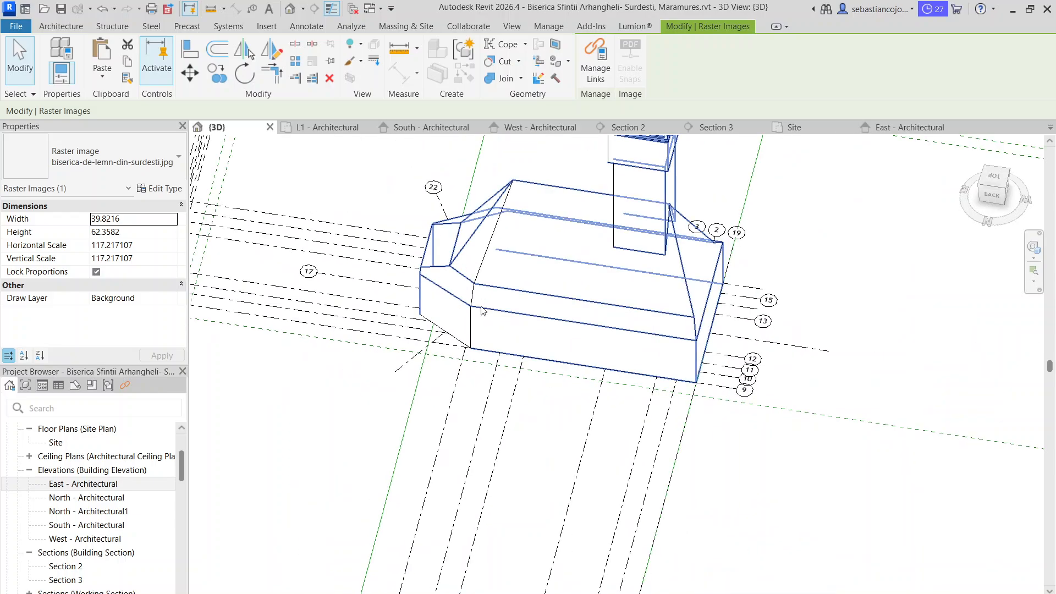
scroll(482, 311, "up", 3)
Edit the church model in place and select the void extrusion that cuts the roof along the long wall
key("Escape")
left_click(438, 284)
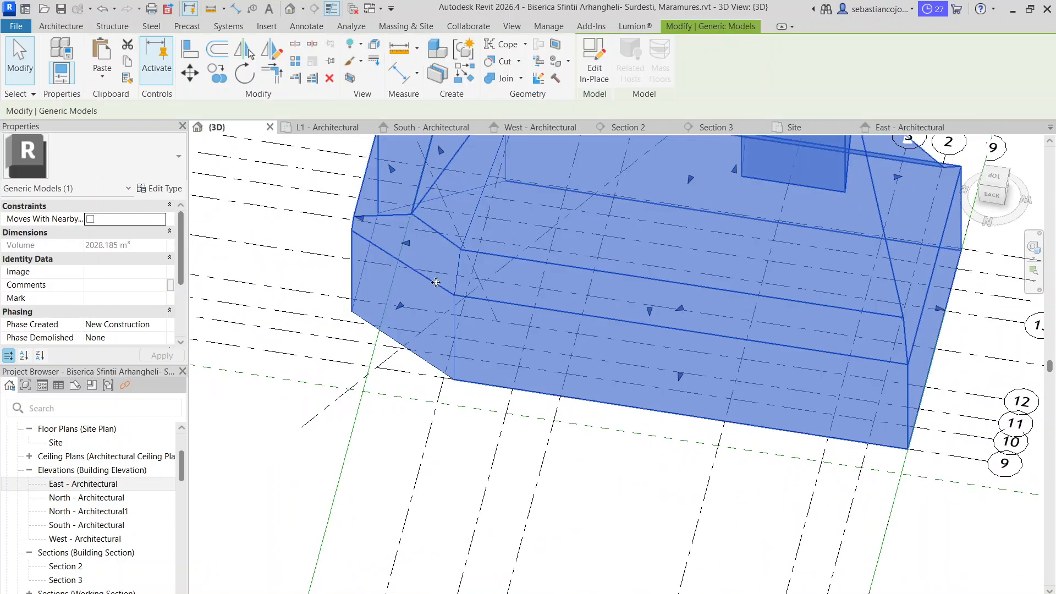
scroll(438, 290, "up", 3)
double_click(439, 289)
scroll(439, 290, "down", 2)
left_click(456, 290)
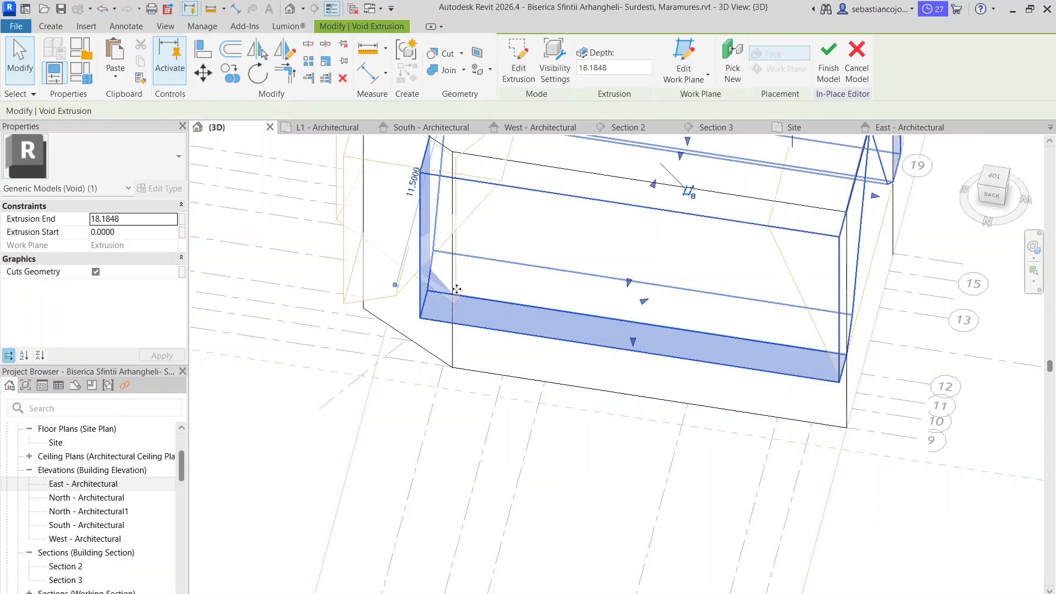
Inspect how the long-wall and diagonal apse void extrusions meet at the eave corners from several angles
middle_click_drag(466, 329, 511, 306, "shift")
scroll(468, 347, "up", 3)
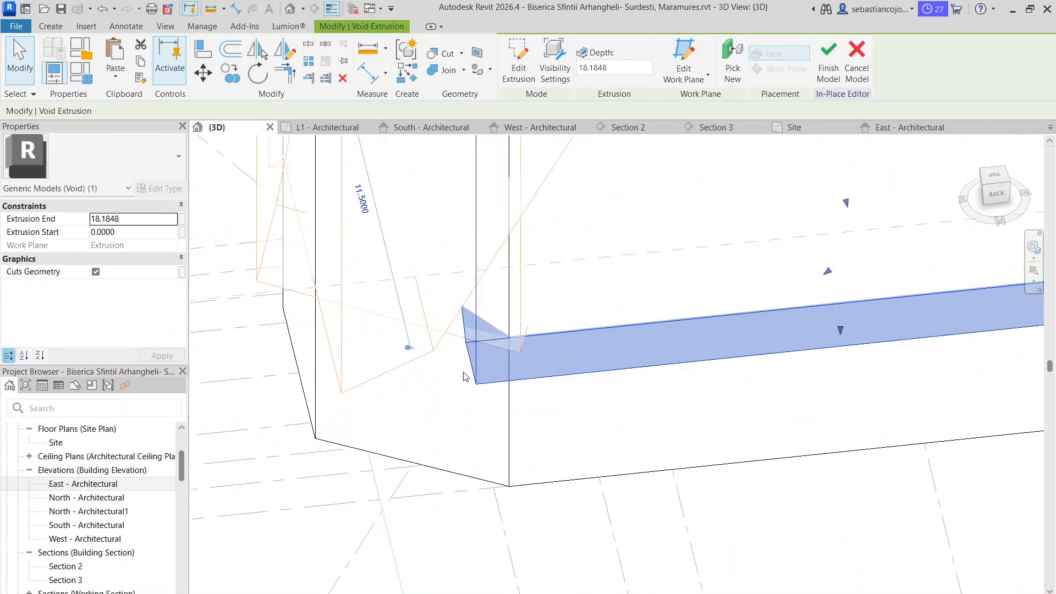
middle_click_drag(537, 408, 490, 318, "shift")
key("Escape")
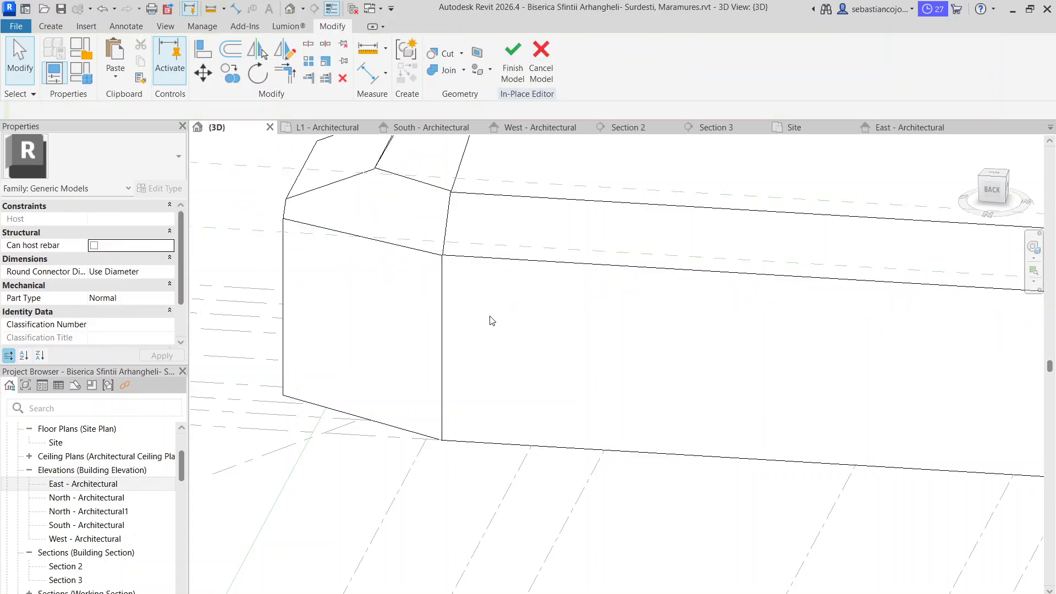
left_click(486, 257)
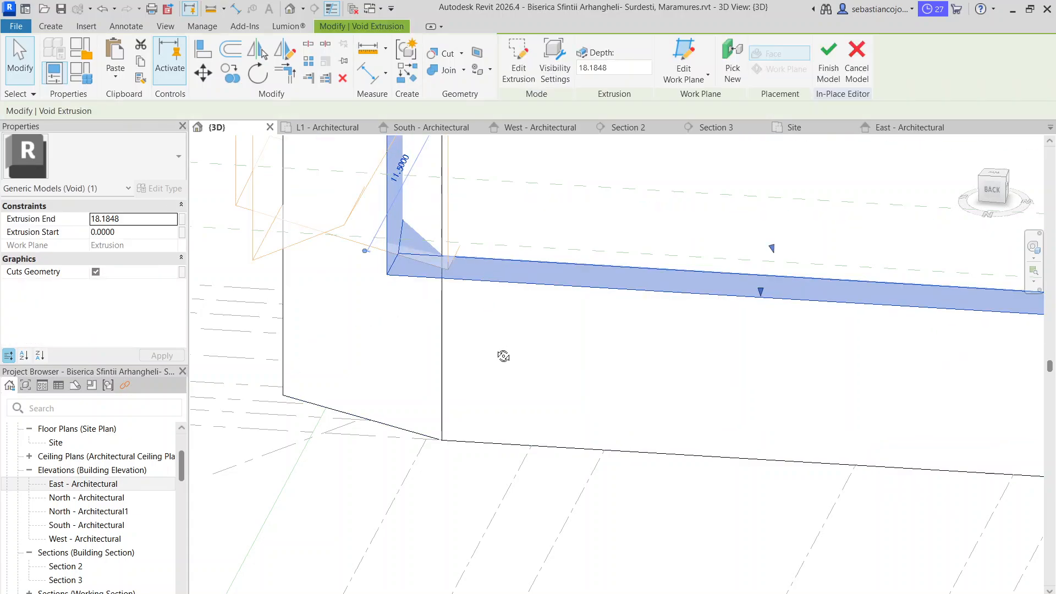
middle_click_drag(502, 353, 445, 204, "shift")
left_click(426, 154)
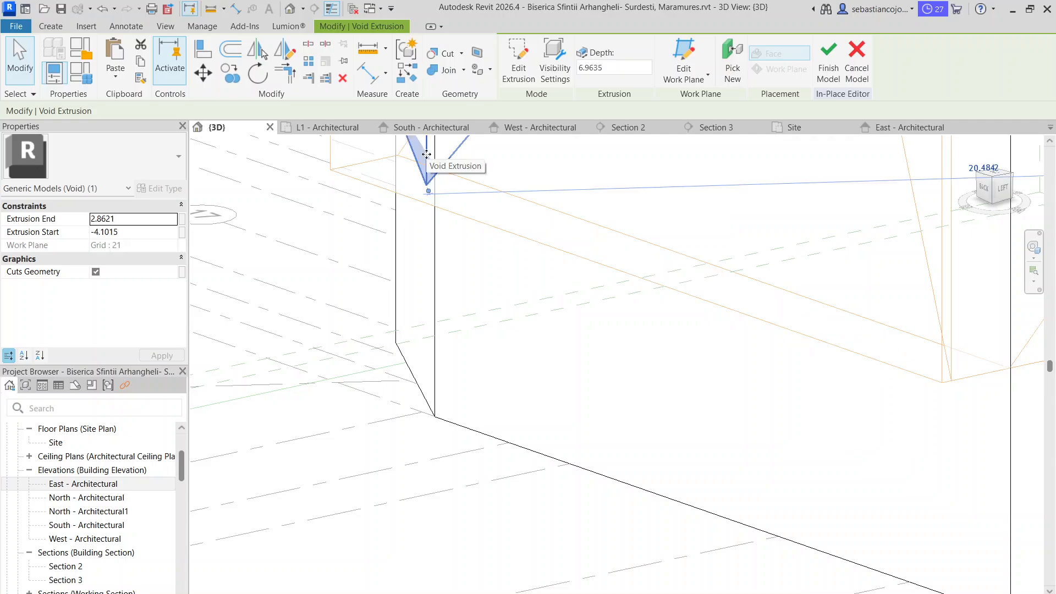
scroll(473, 313, "down", 4)
middle_click_drag(471, 306, 658, 383, "shift")
scroll(438, 264, "up", 5)
left_click(440, 295)
scroll(465, 315, "down", 5)
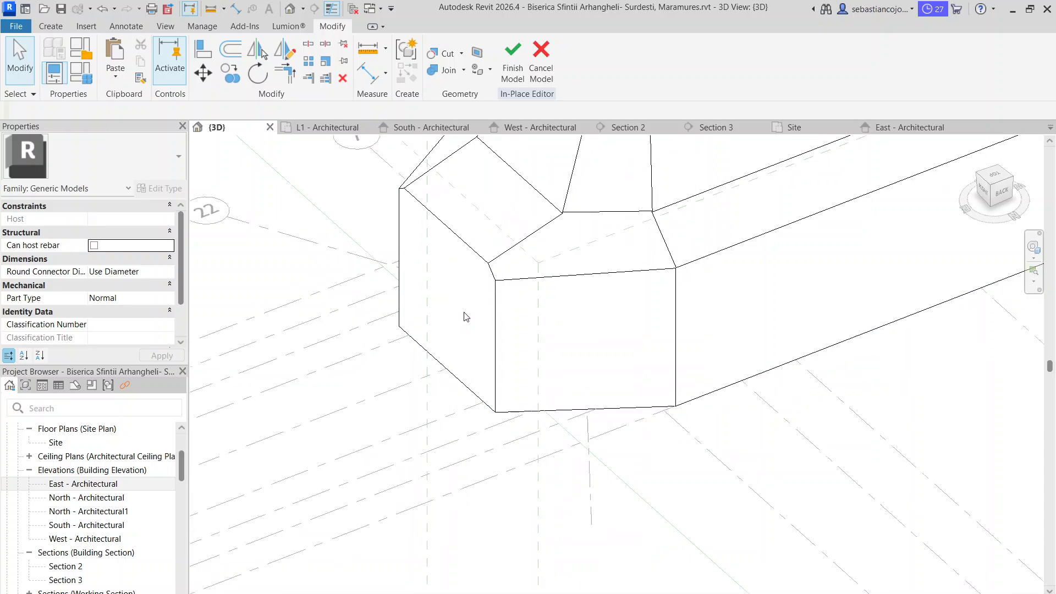
middle_click_drag(467, 315, 846, 172, "shift")
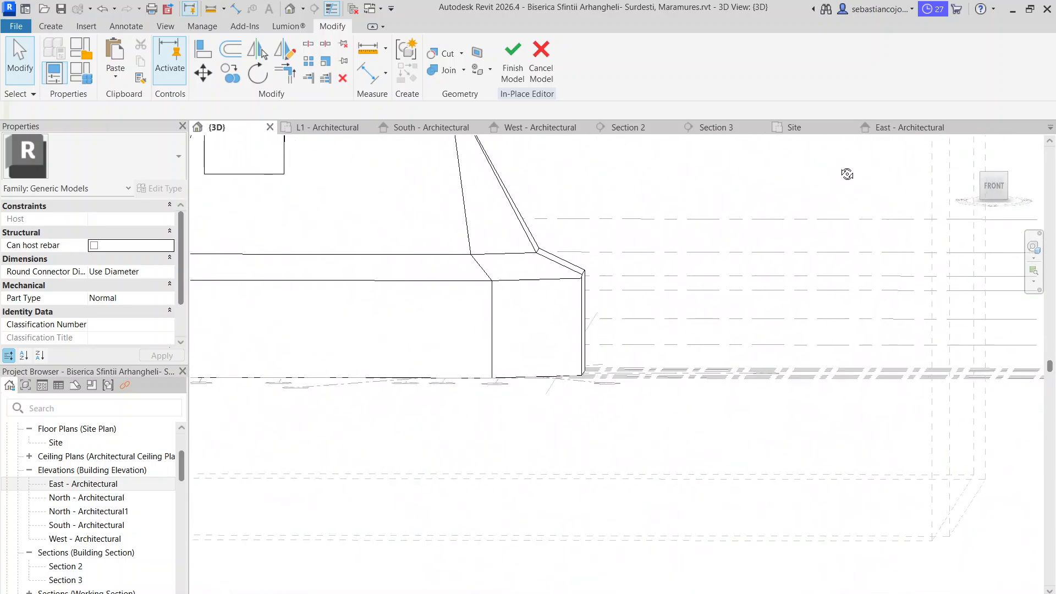
In the South - Architectural elevation, lower the eave corner of the apse end void profile to the long-wall eave line and finish the in-place model
left_click(429, 127)
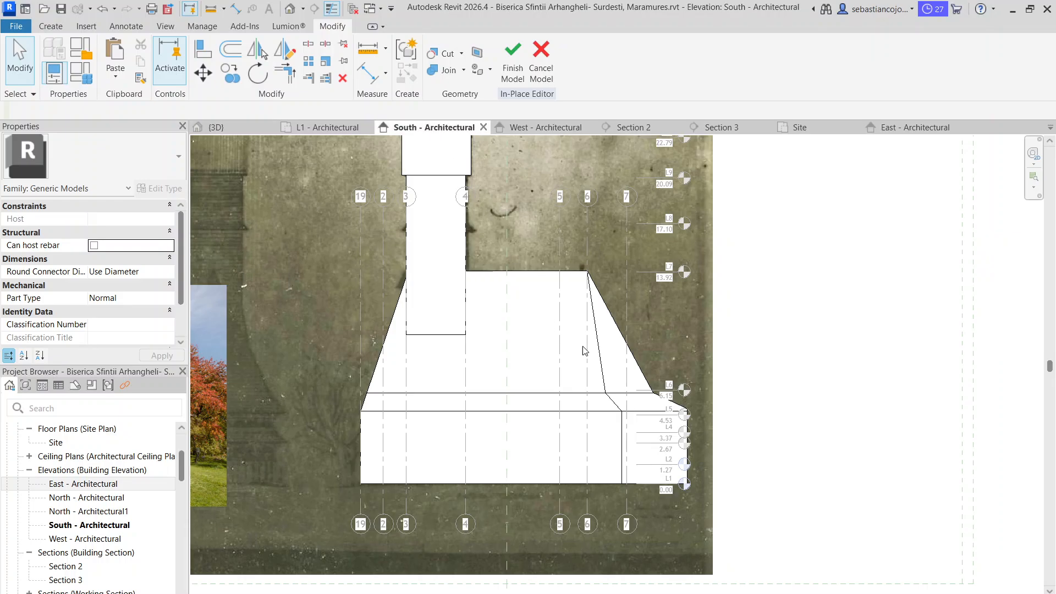
scroll(585, 350, "up", 5)
left_click(698, 375)
scroll(682, 367, "up", 2)
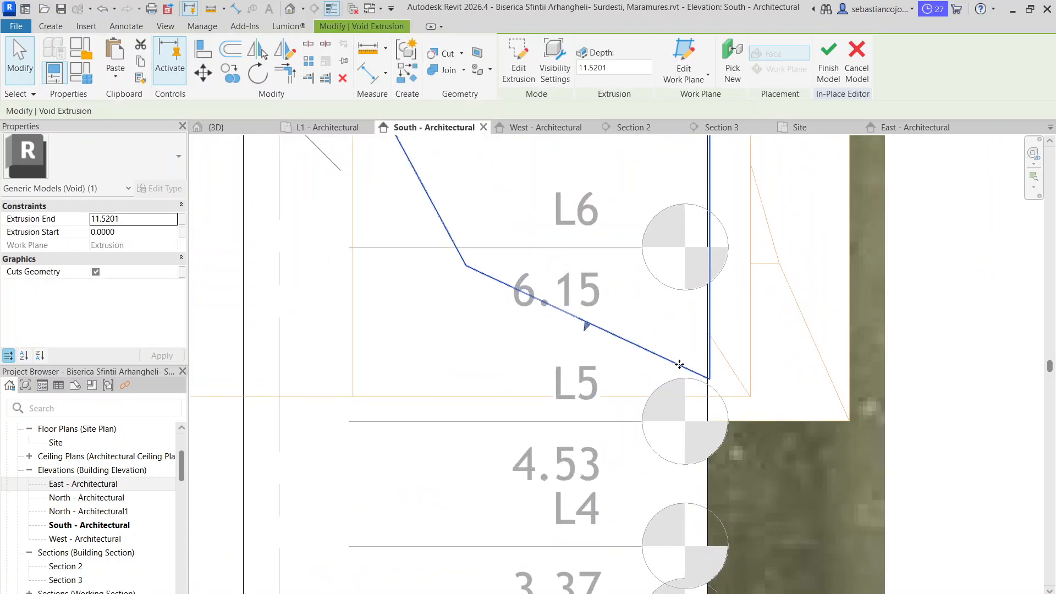
double_click(671, 358)
left_click(719, 384)
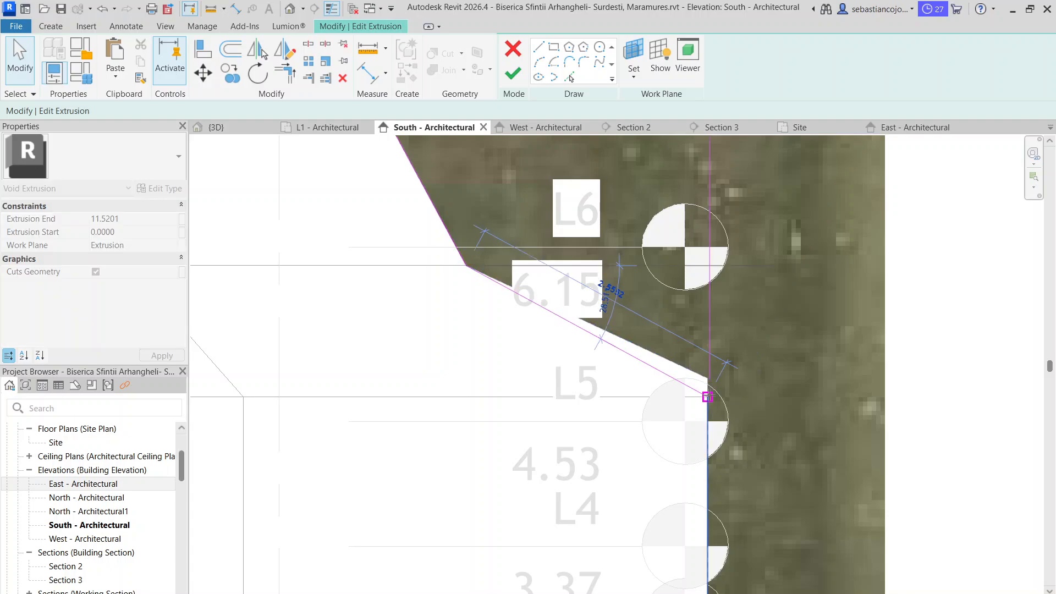
left_click(712, 379)
left_click(711, 377)
left_click_drag(710, 379, 709, 397)
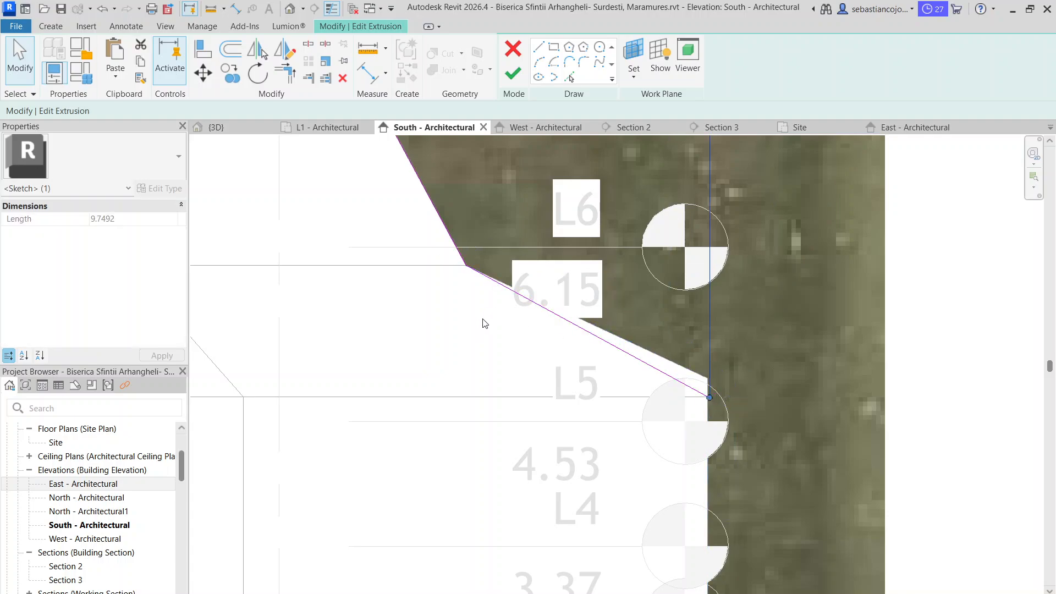
scroll(552, 284, "down", 3)
left_click(513, 73)
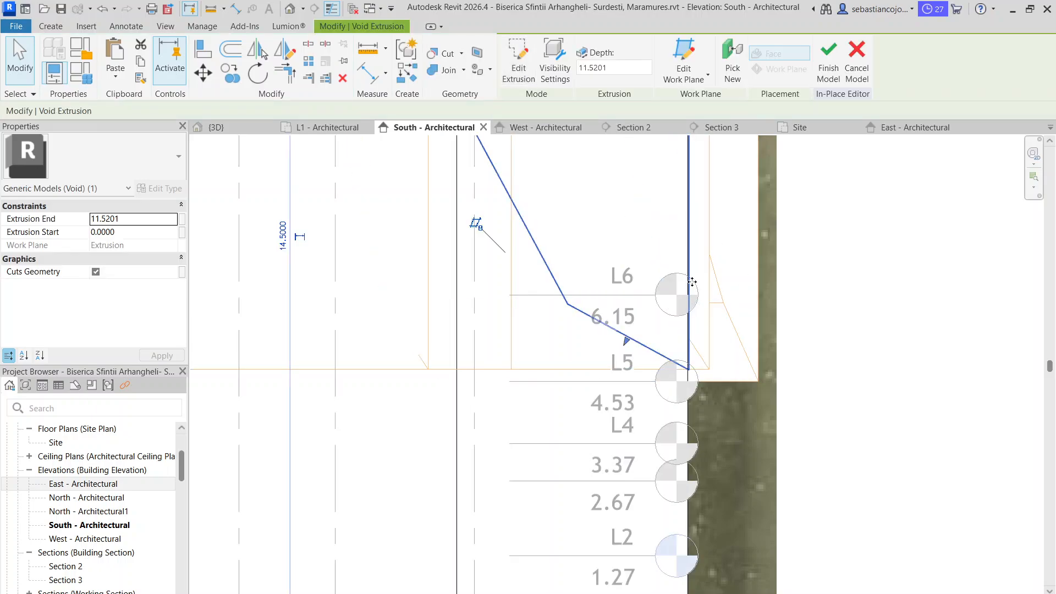
scroll(690, 286, "down", 3)
left_click_drag(695, 188, 703, 204)
left_click(828, 60)
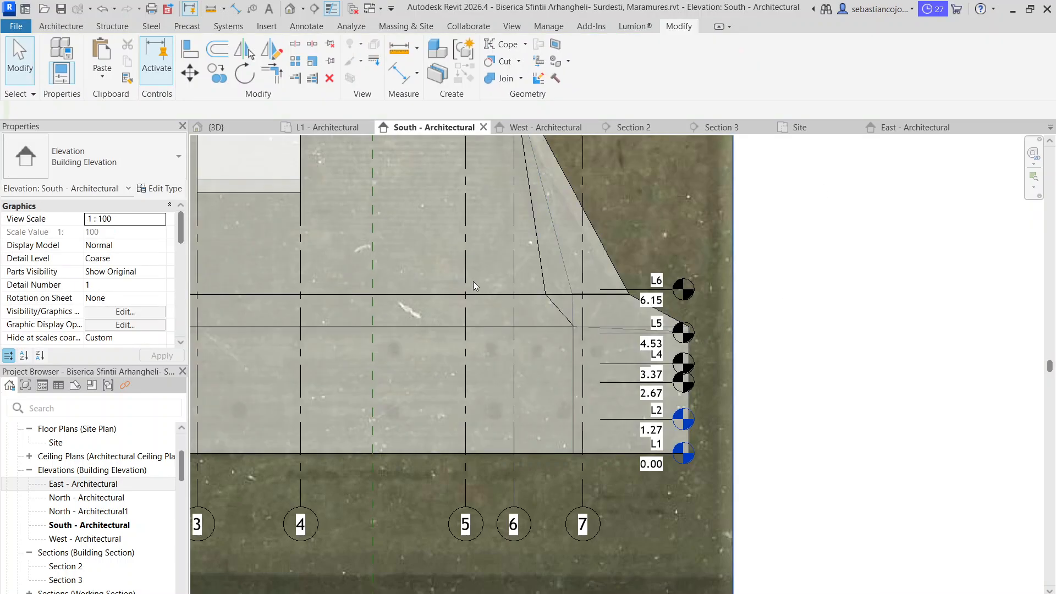
Inspect the church's apse roof edges and eave corners from above and from several sides in the 3D view
left_click(232, 128)
scroll(566, 289, "down", 2)
middle_click_drag(630, 295, 330, 224, "shift")
middle_click_drag(588, 343, 363, 300, "shift")
left_click(583, 295)
scroll(438, 199, "up", 3)
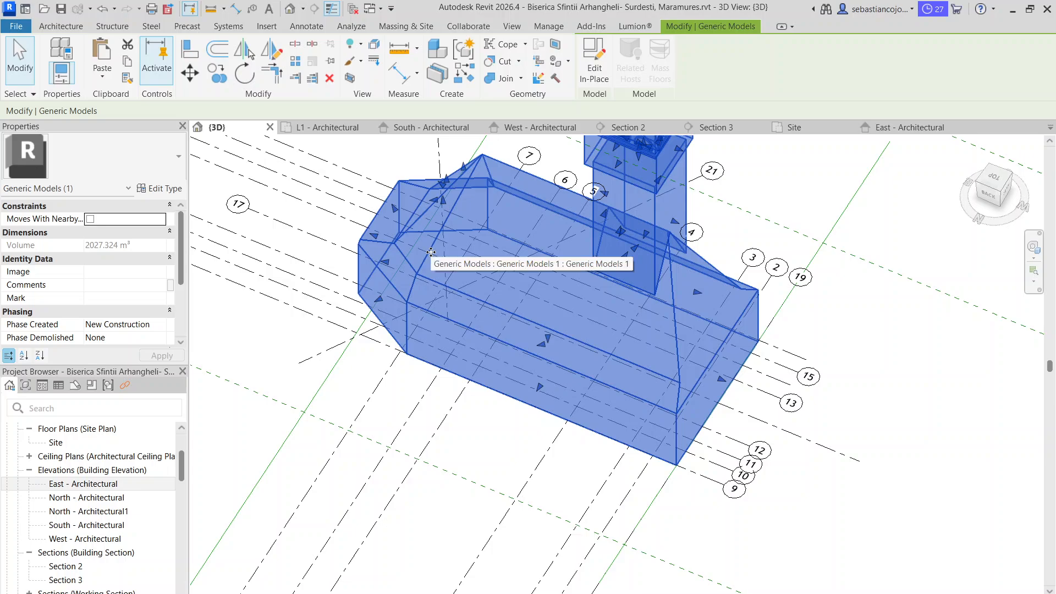
scroll(434, 216, "up", 5)
scroll(445, 205, "down", 3)
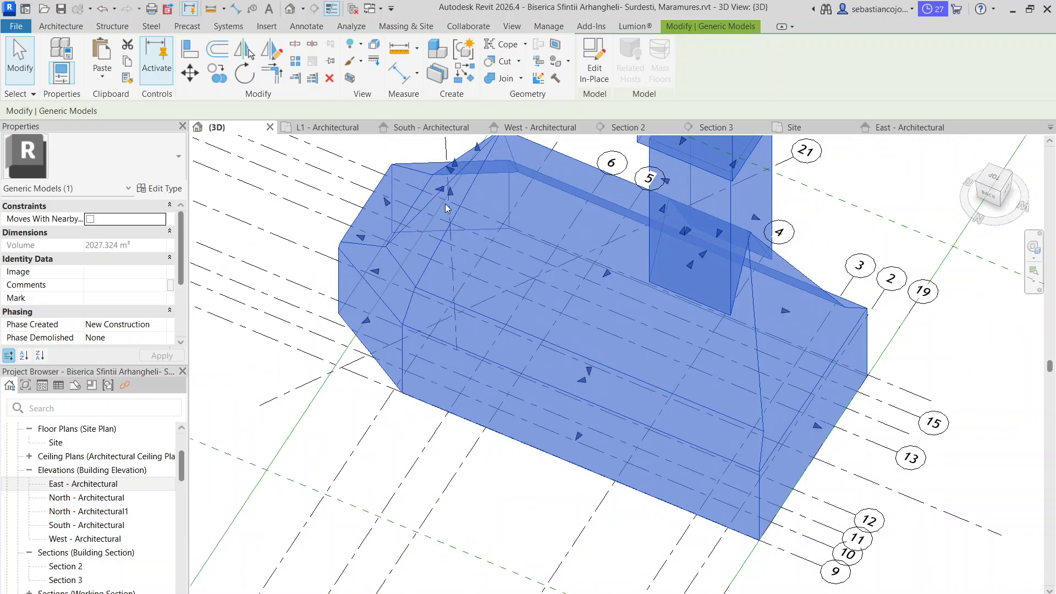
middle_click_drag(446, 207, 337, 297, "shift")
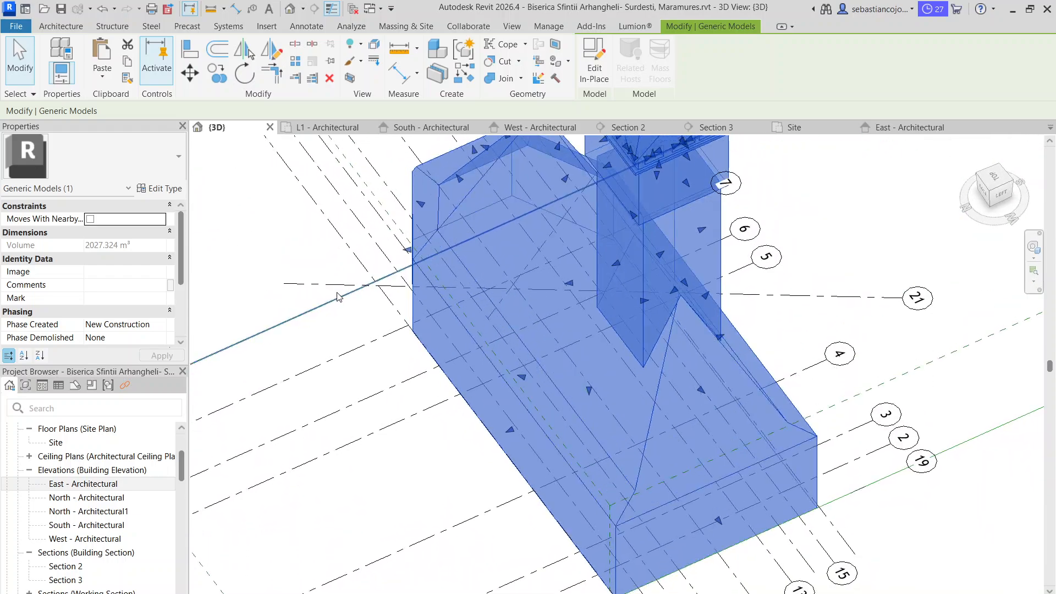
Edit the church model in place and select the diagonal apse void extrusion to inspect where it meets the eave corner
double_click(460, 212)
left_click(458, 203)
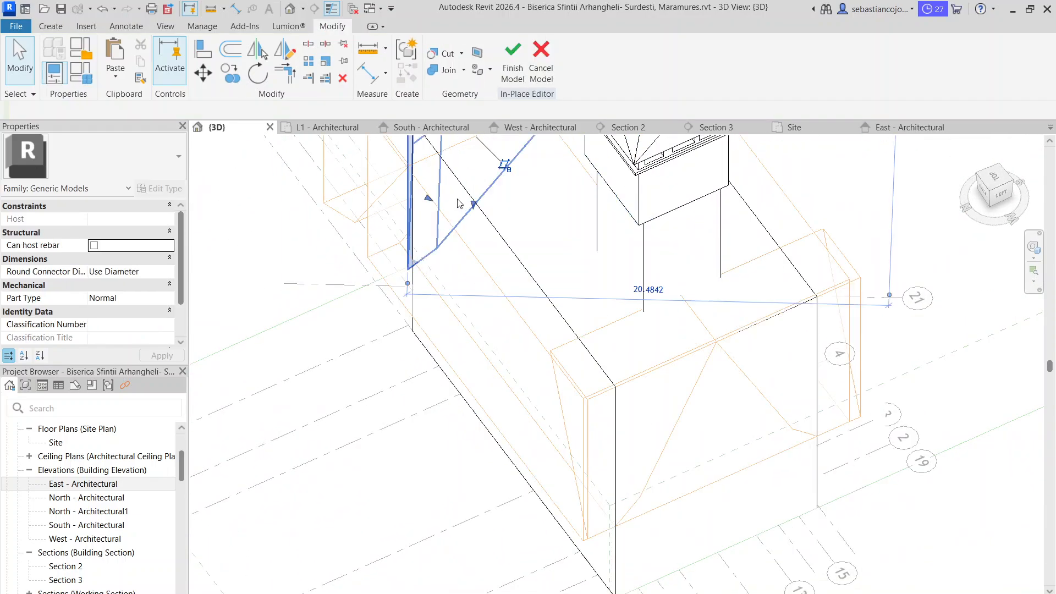
middle_click_drag(442, 306, 407, 70, "shift")
scroll(418, 306, "down", 3)
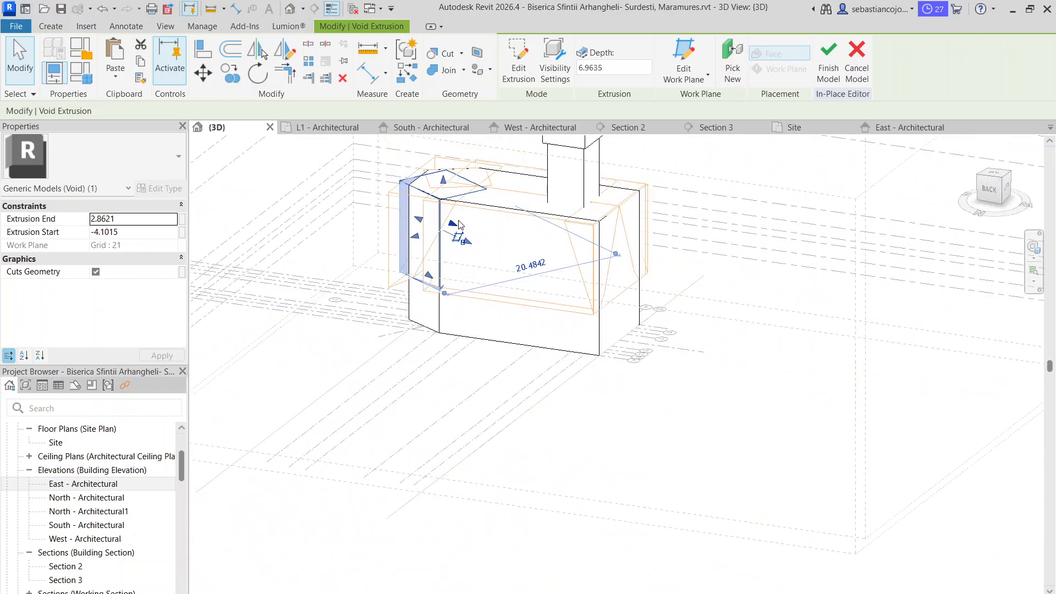
scroll(471, 159, "up", 1)
middle_click_drag(471, 159, 443, 250, "shift")
Examine the void extrusions that cut the diagonal apse walls in Section 2 and Section 3
key("ctrl+Tab")
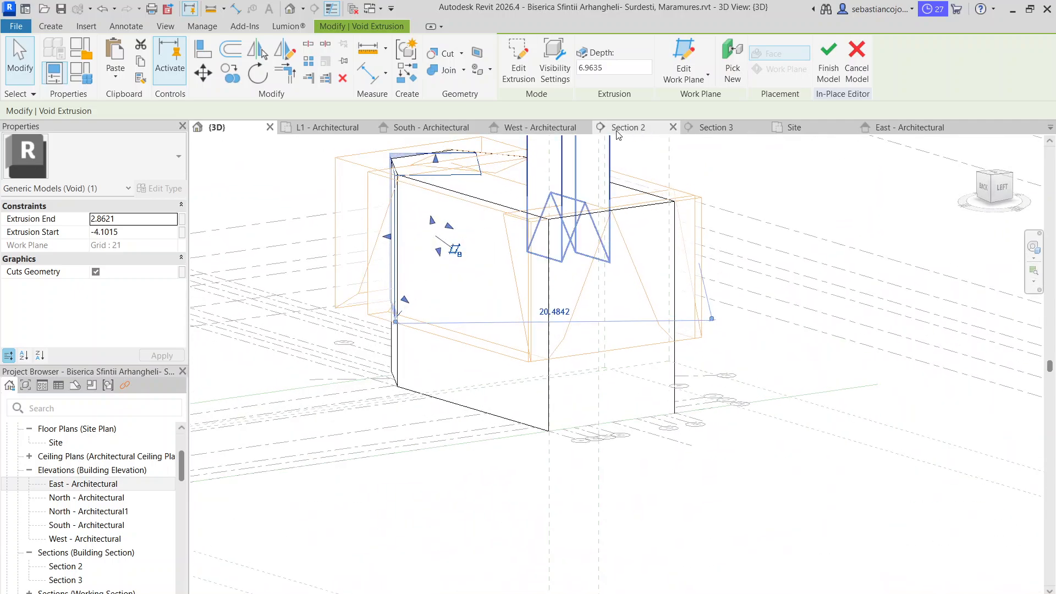
key("ctrl+Tab")
left_click(629, 242)
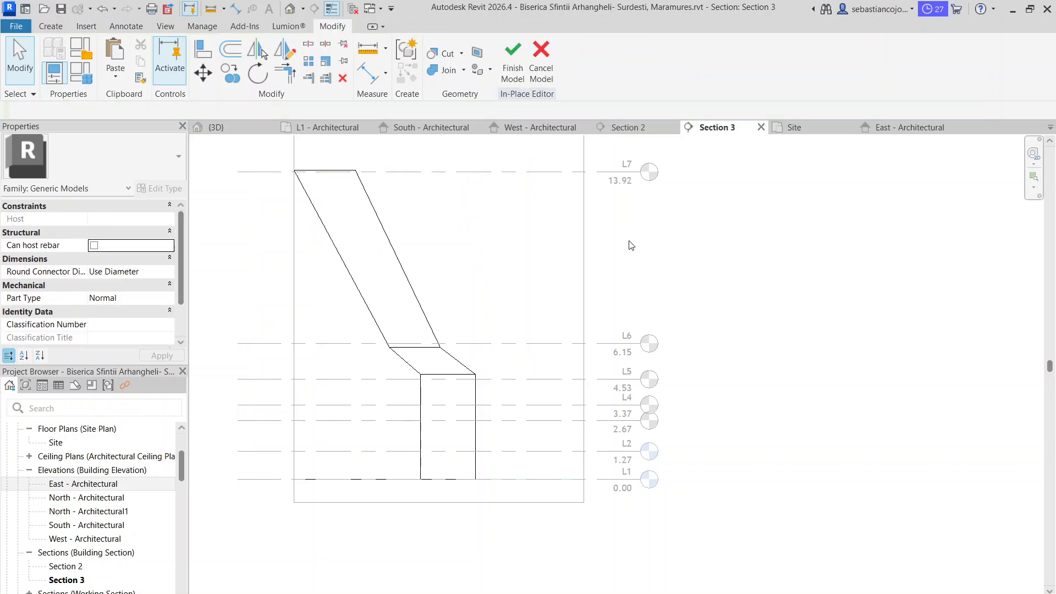
left_click(627, 128)
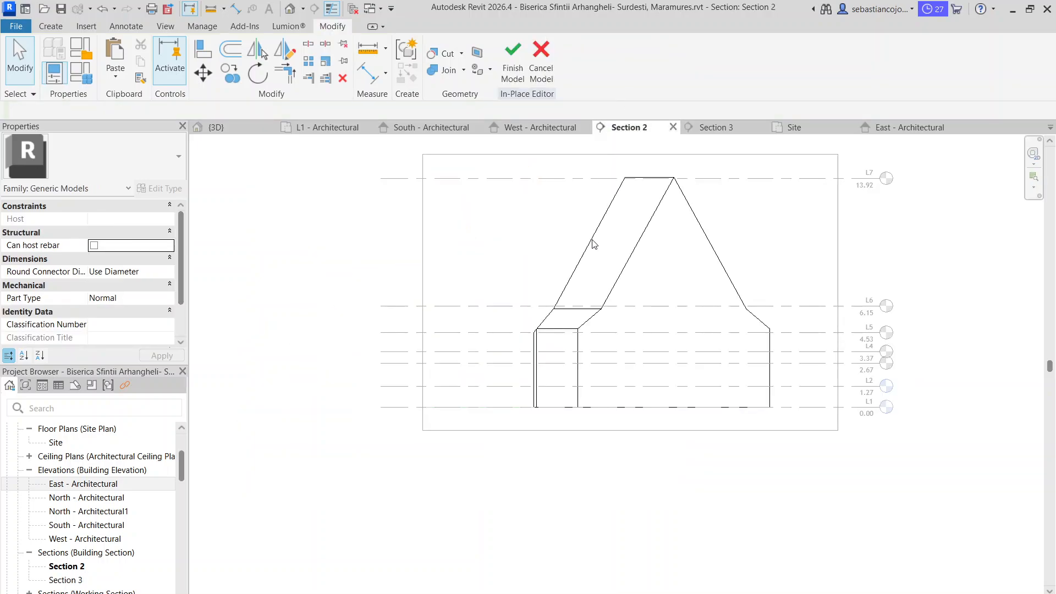
left_click(726, 127)
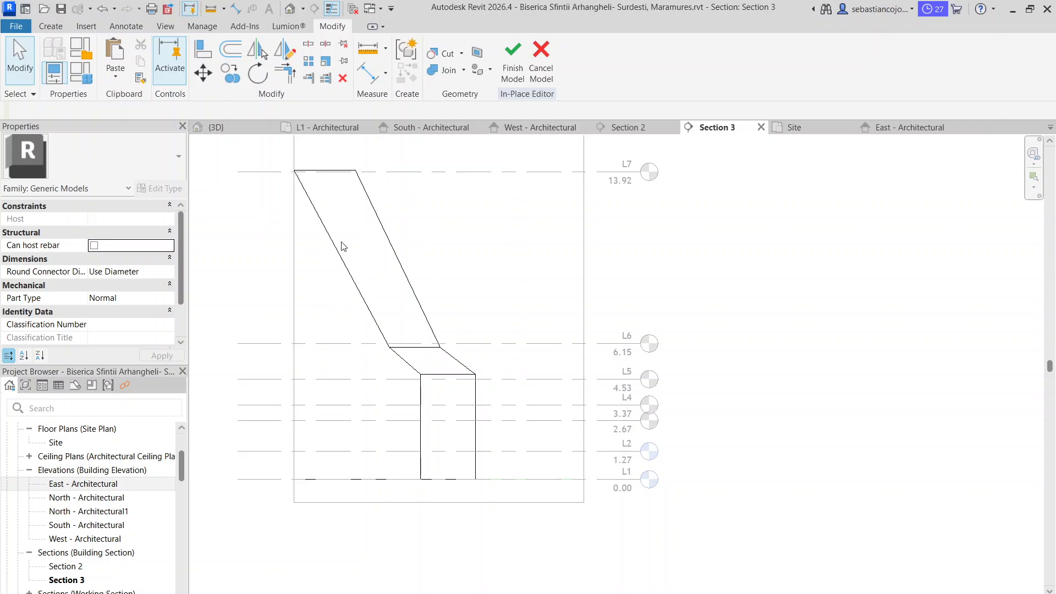
left_click(344, 251)
left_click(626, 128)
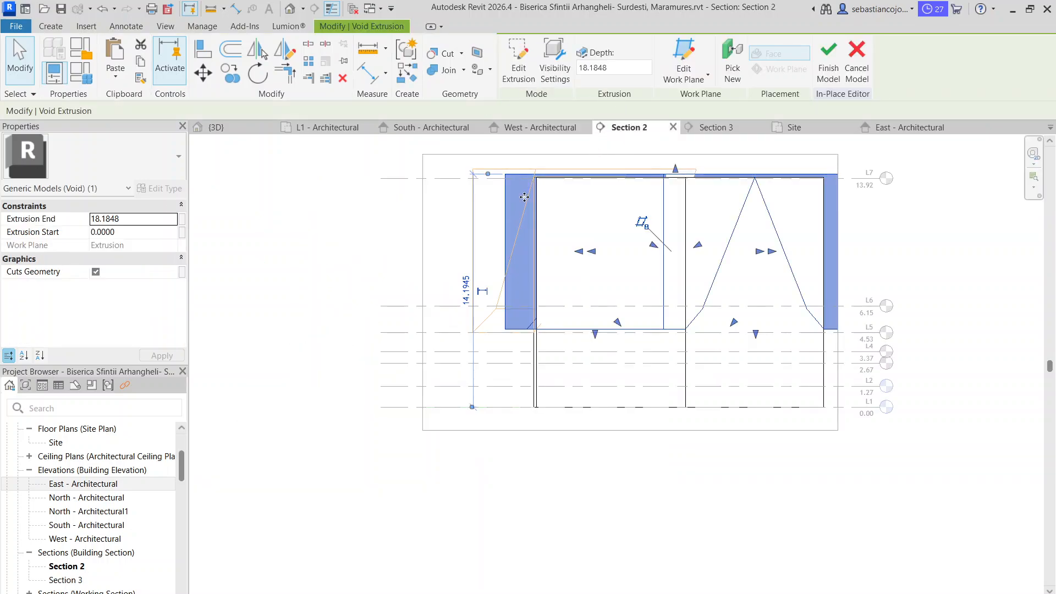
left_click(701, 223)
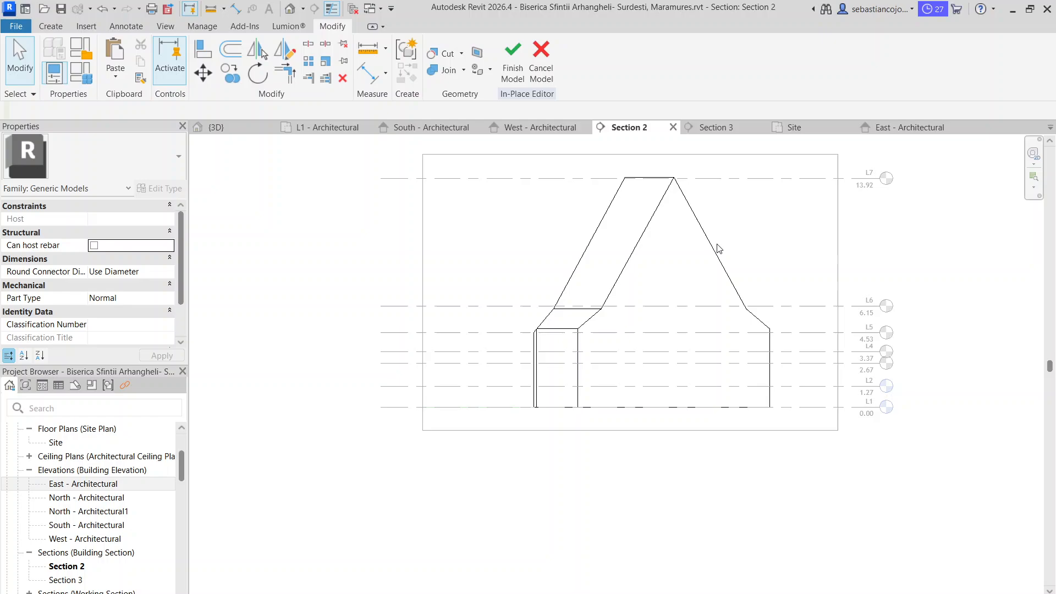
left_click(581, 254)
scroll(577, 308, "up", 3)
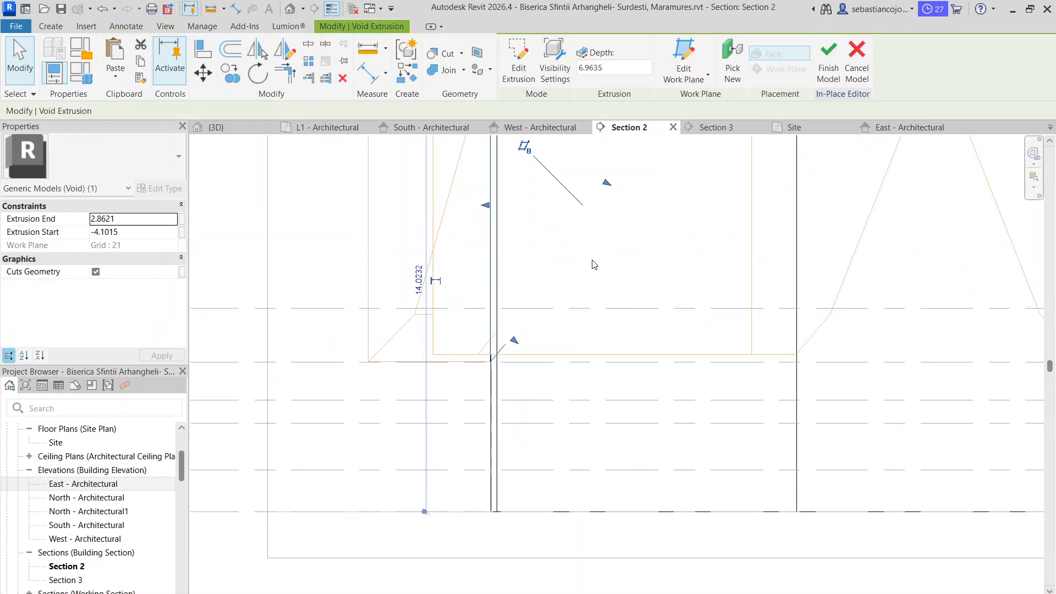
left_click(509, 278)
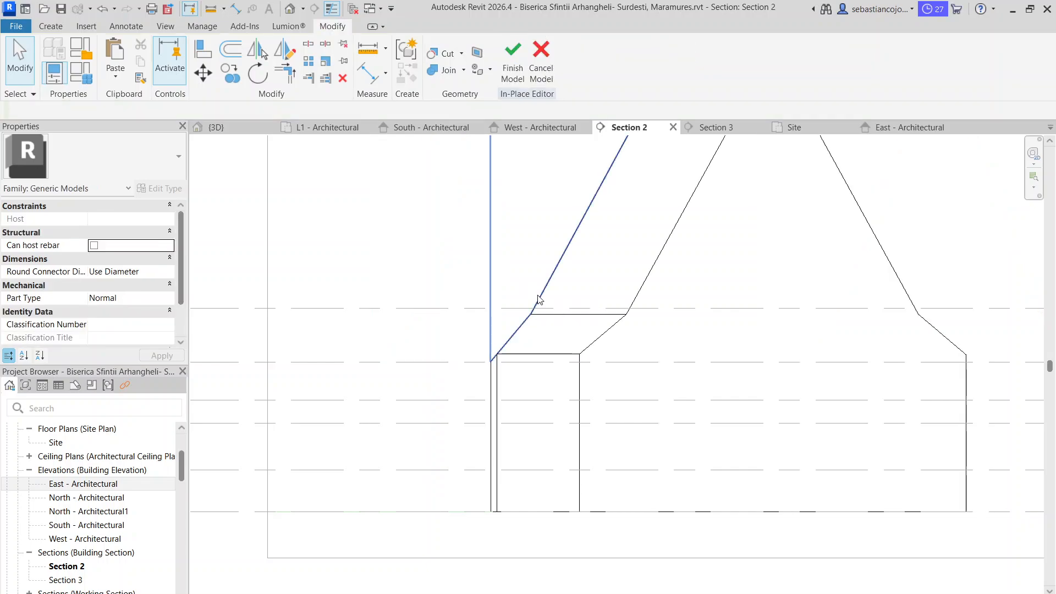
scroll(537, 347, "up", 3)
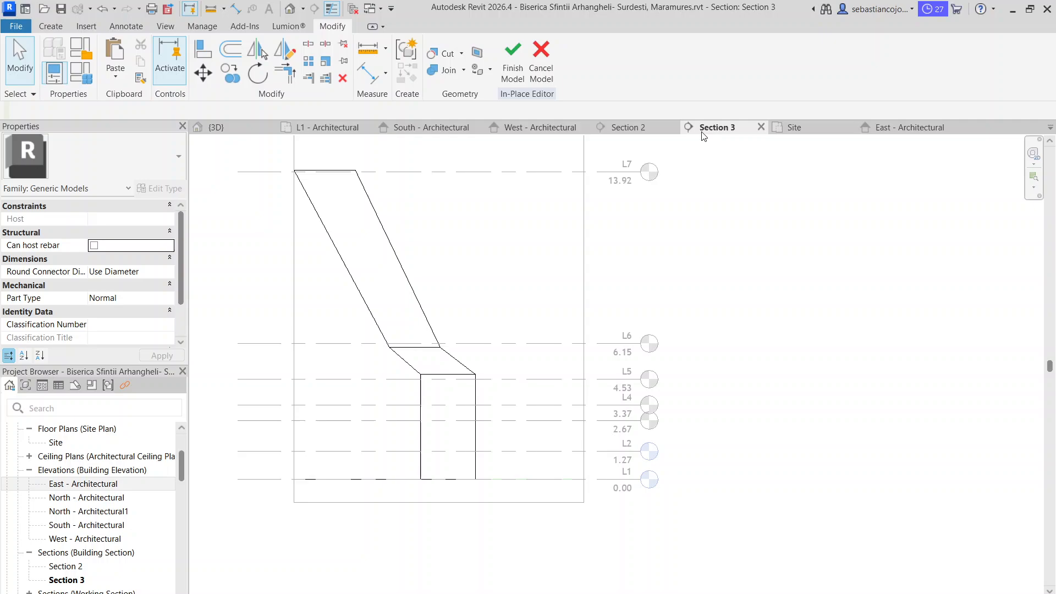
Compare the eave corners of the two diagonal apse walls against the levels by alternating between Section 3 and Section 2
left_click(437, 334)
scroll(448, 358, "up", 3)
key("Escape")
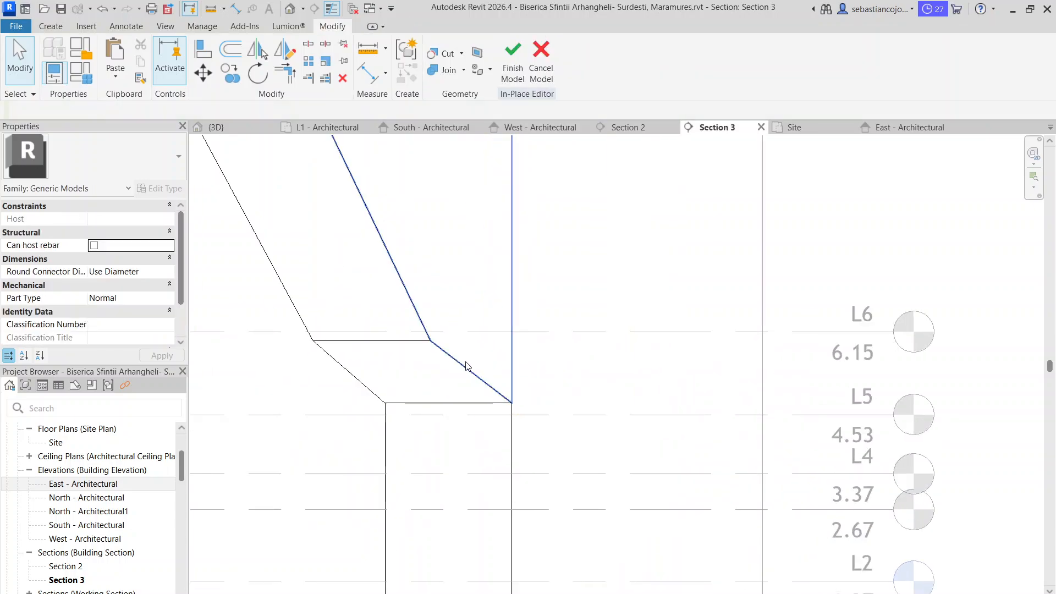
scroll(464, 365, "down", 3)
left_click(629, 127)
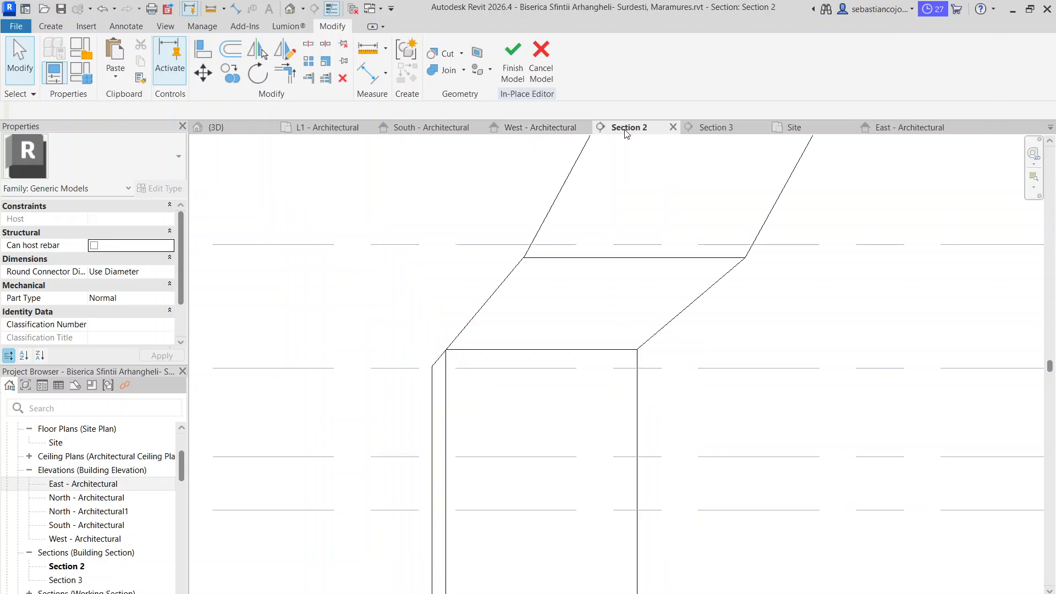
left_click(725, 127)
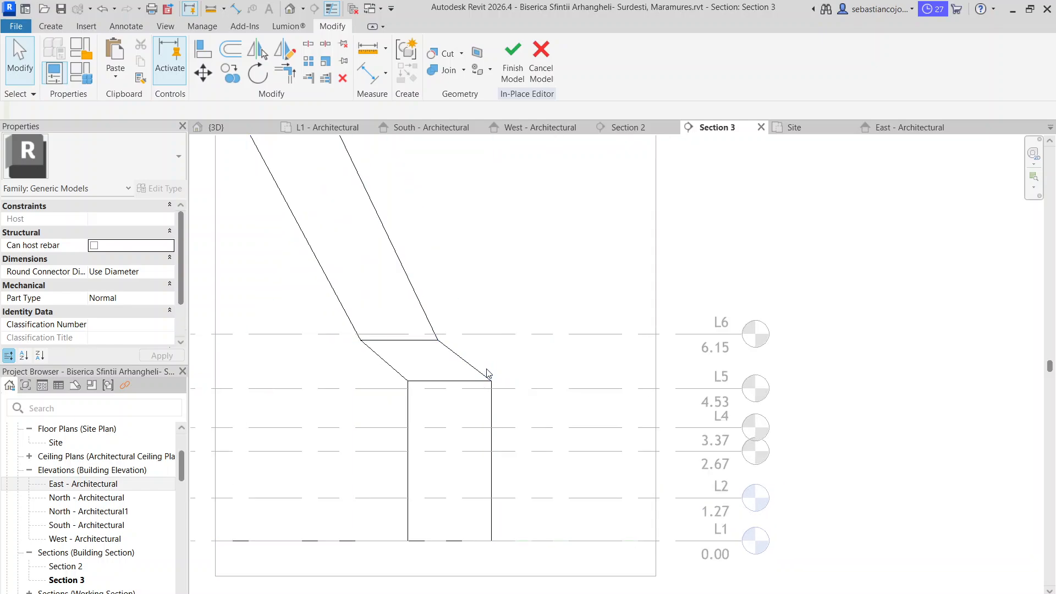
left_click(630, 127)
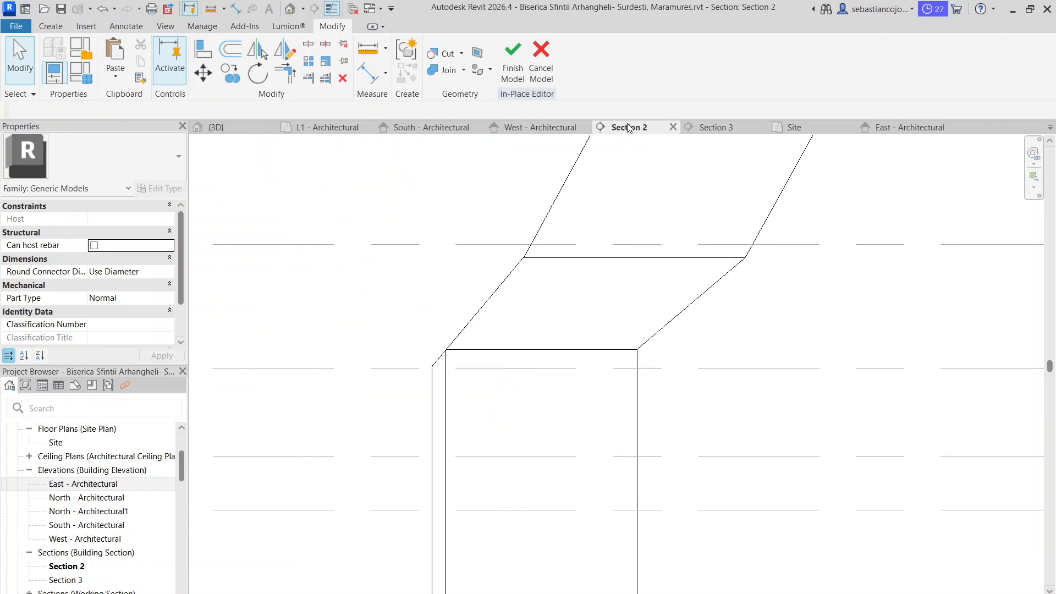
left_click(741, 131)
scroll(488, 366, "up", 3)
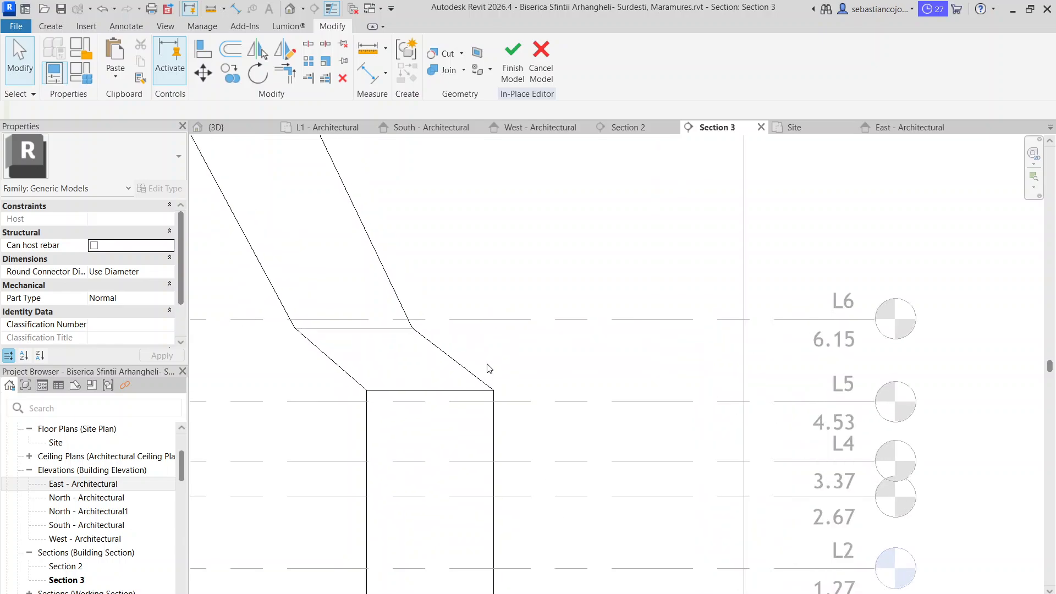
scroll(478, 365, "down", 3)
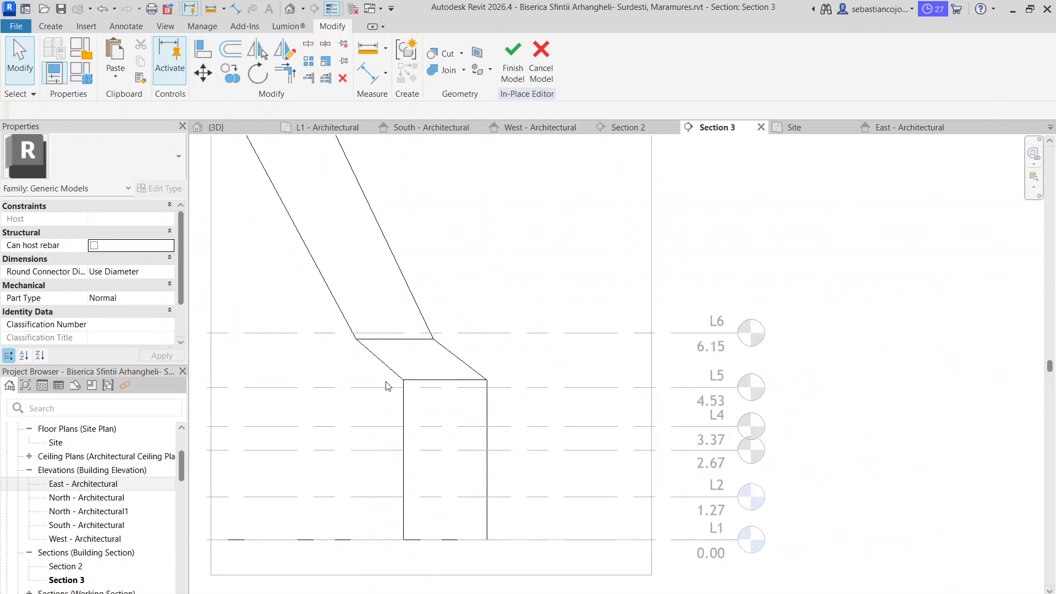
scroll(392, 369, "down", 3)
scroll(395, 377, "up", 3)
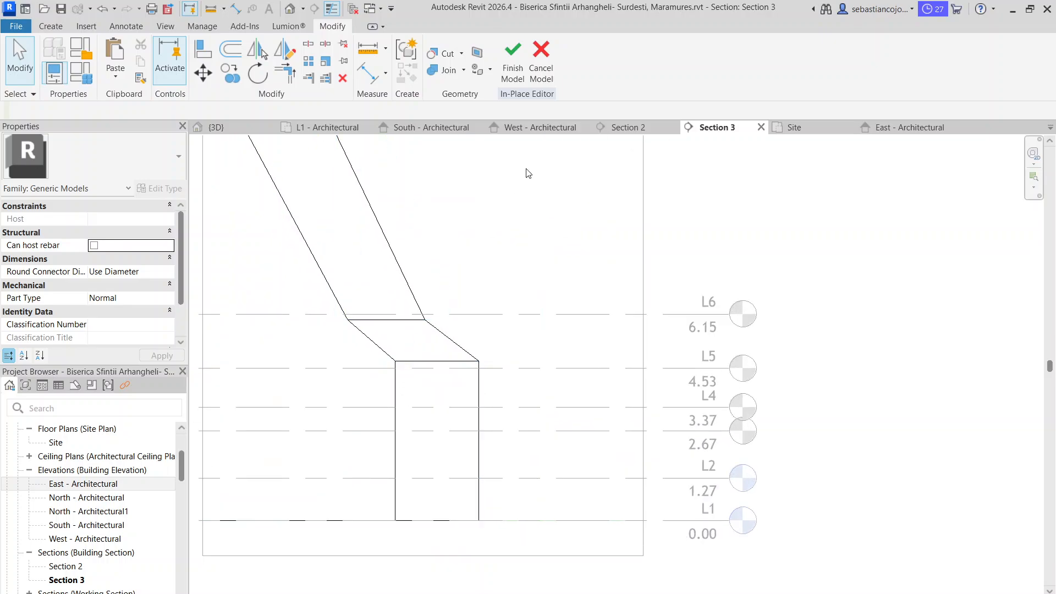
left_click(624, 127)
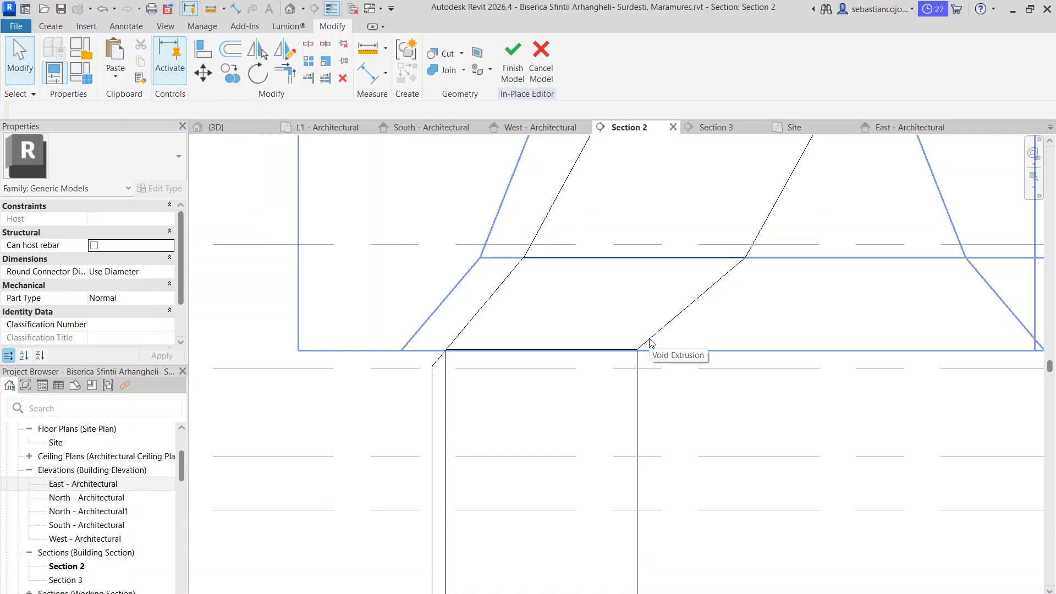
left_click(712, 122)
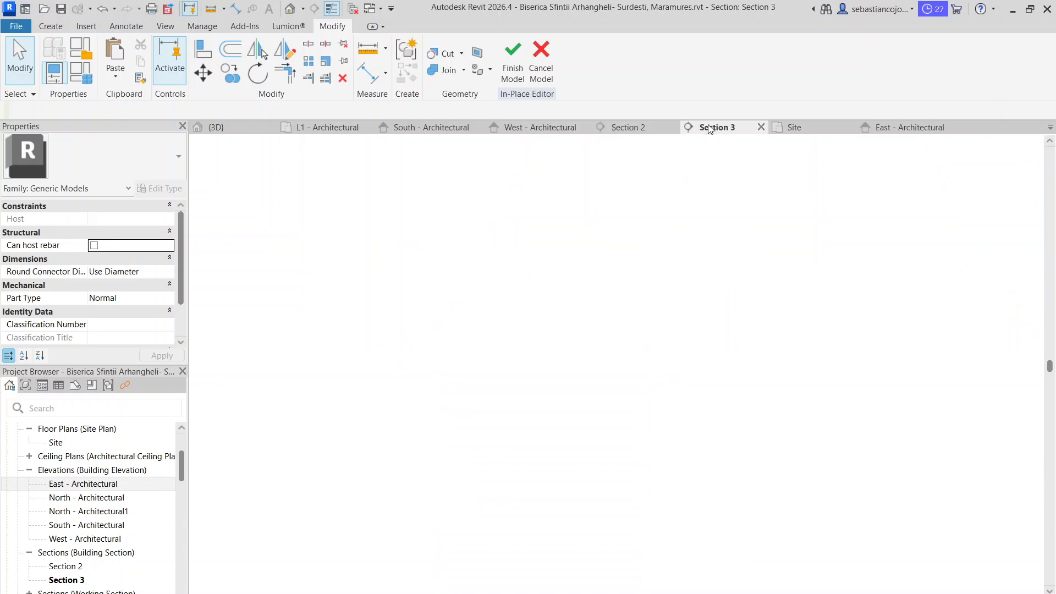
Check which void extrusions cut the diagonal apse eave corner in Section 3, and finish the in-place model
left_click(463, 358)
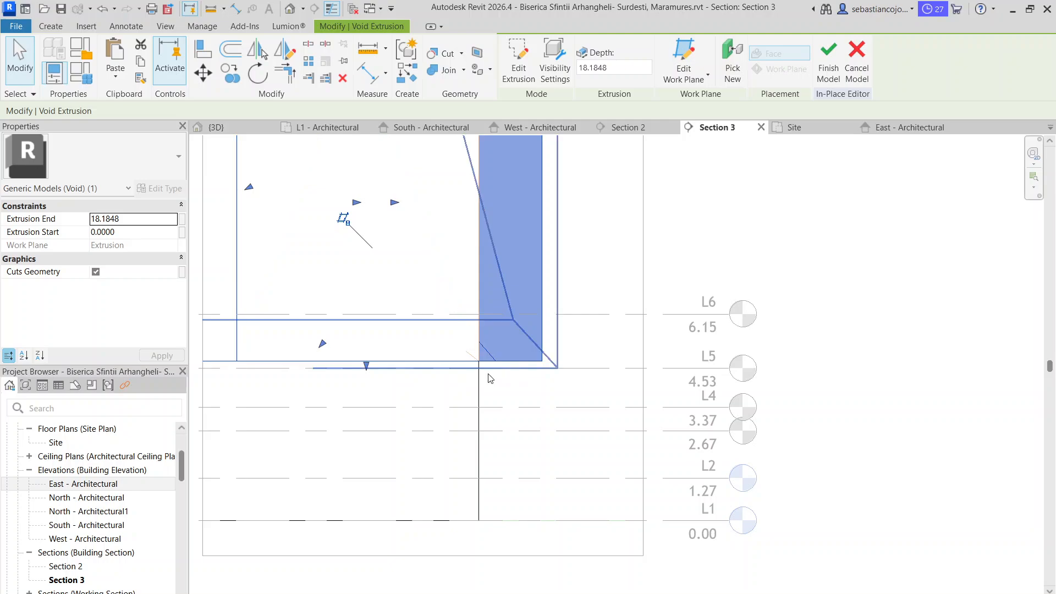
key("Escape")
scroll(486, 372, "up", 2)
left_click(471, 355)
key("Escape")
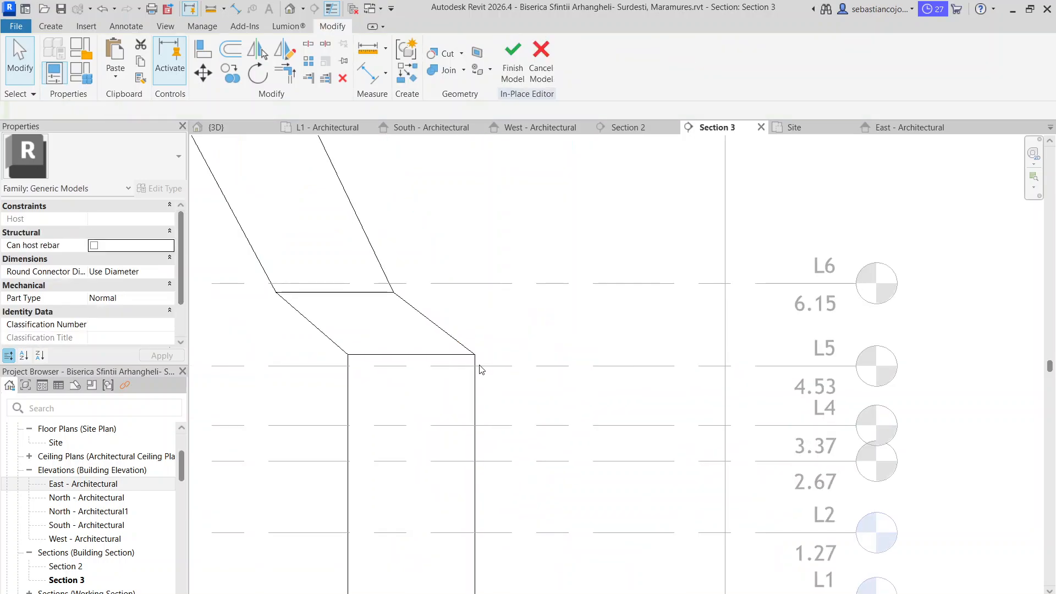
scroll(480, 321, "down", 2)
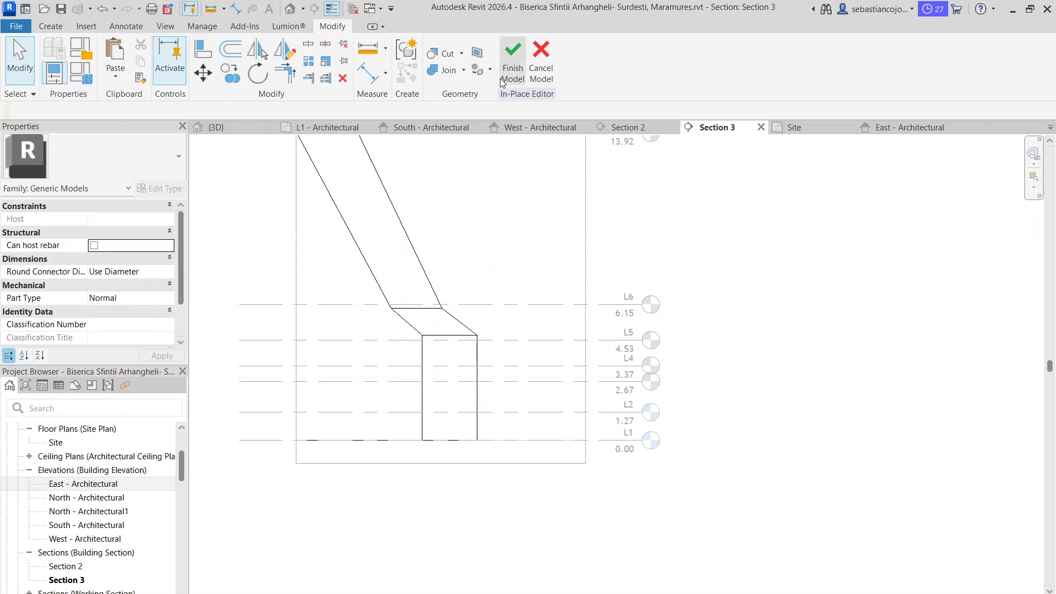
left_click(510, 69)
Review the church model in the 3D view and beside the reference photo in the West - Architectural elevation
left_click(247, 128)
scroll(436, 278, "down", 2)
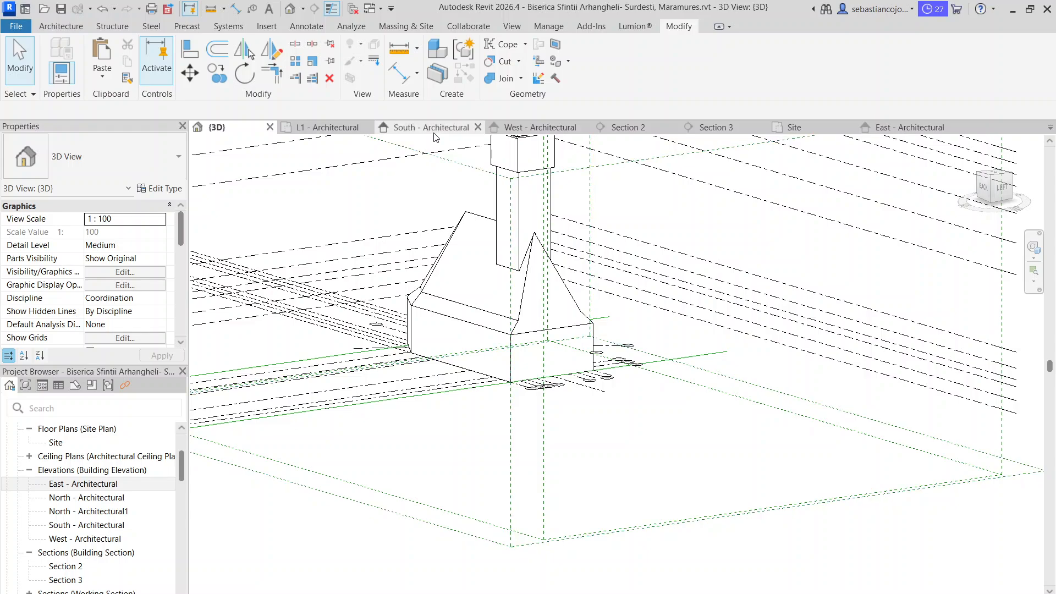
left_click(536, 127)
scroll(558, 283, "down", 3)
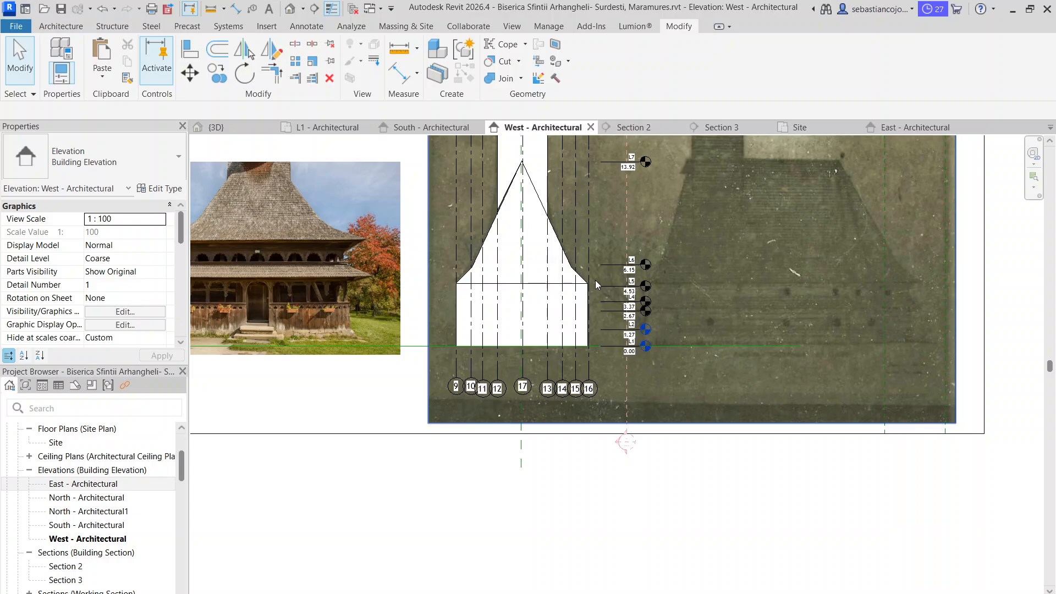
left_click(373, 310)
middle_click_drag(399, 307, 526, 329)
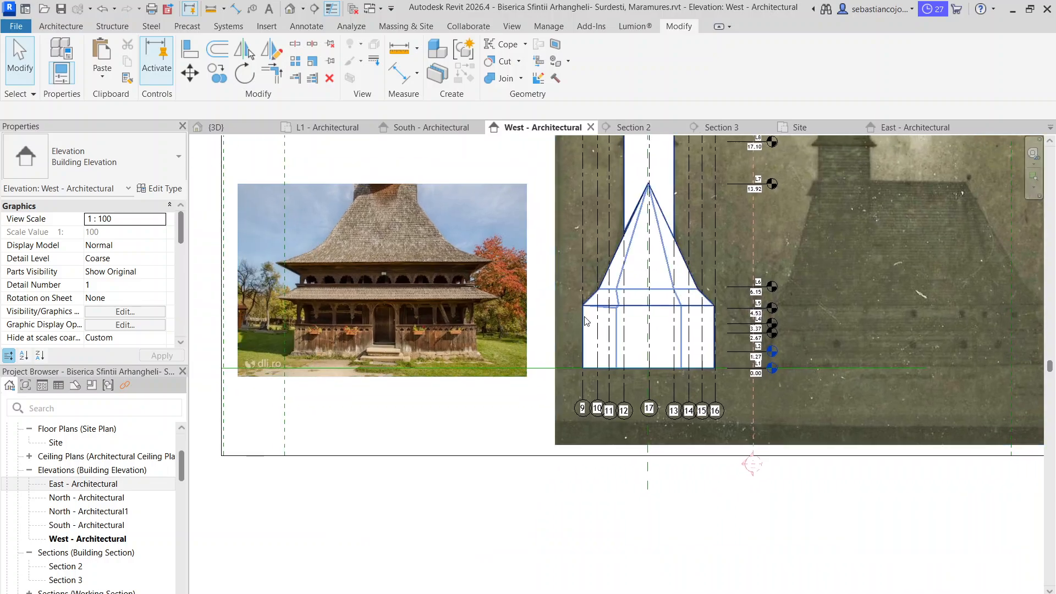
Scale the entrance reference photo beside the church down proportionally to about 13.41 wide and 8.94 high
scroll(595, 339, "up", 5)
middle_click_drag(573, 367, 702, 282)
scroll(672, 298, "down", 4)
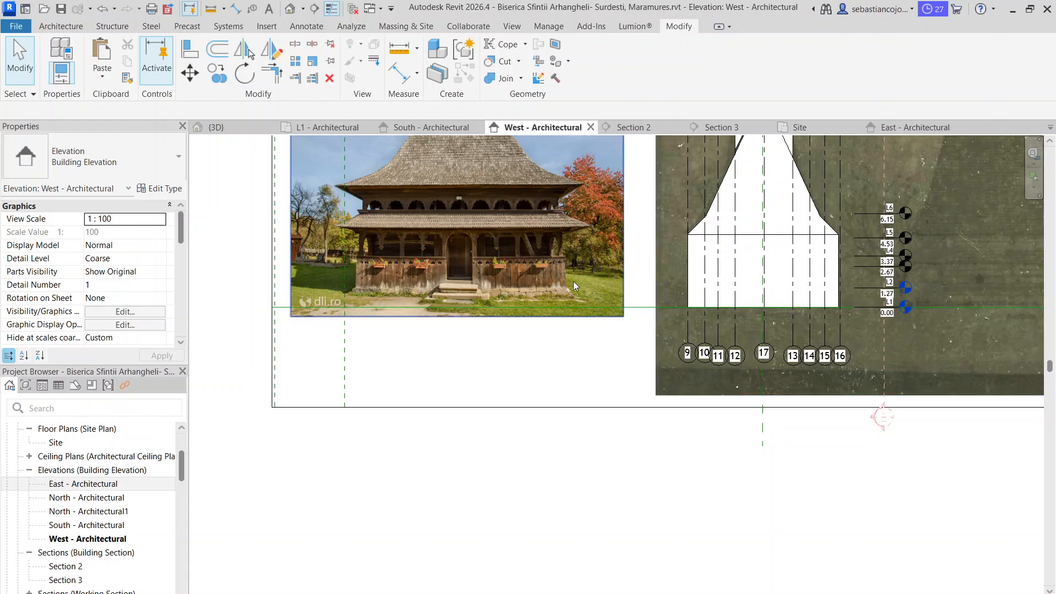
middle_click_drag(573, 281, 589, 332)
left_click(622, 302)
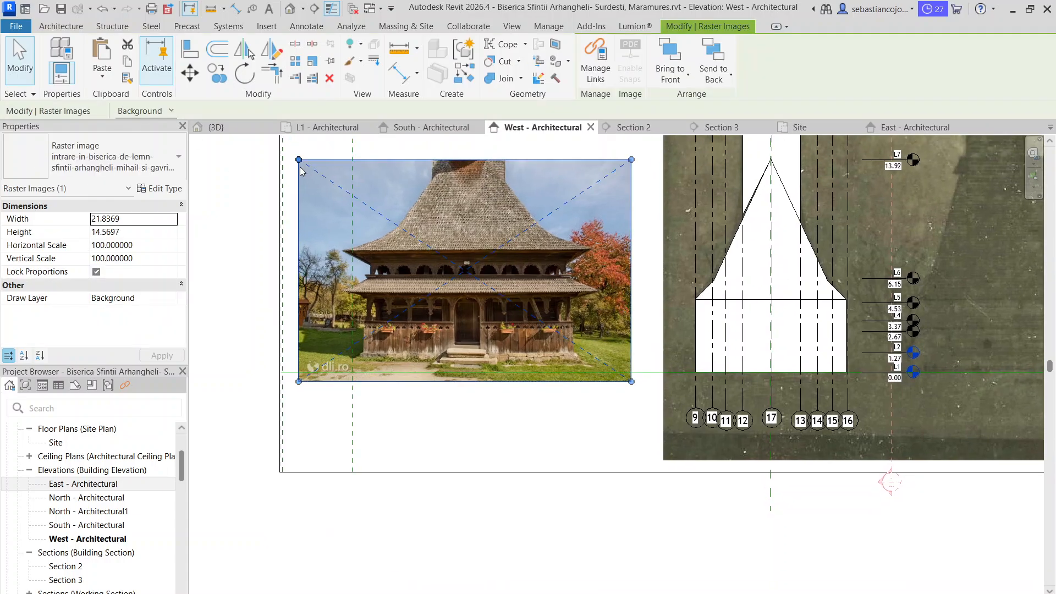
left_click_drag(298, 160, 414, 275)
scroll(509, 385, "up", 6)
middle_click_drag(615, 409, 429, 488)
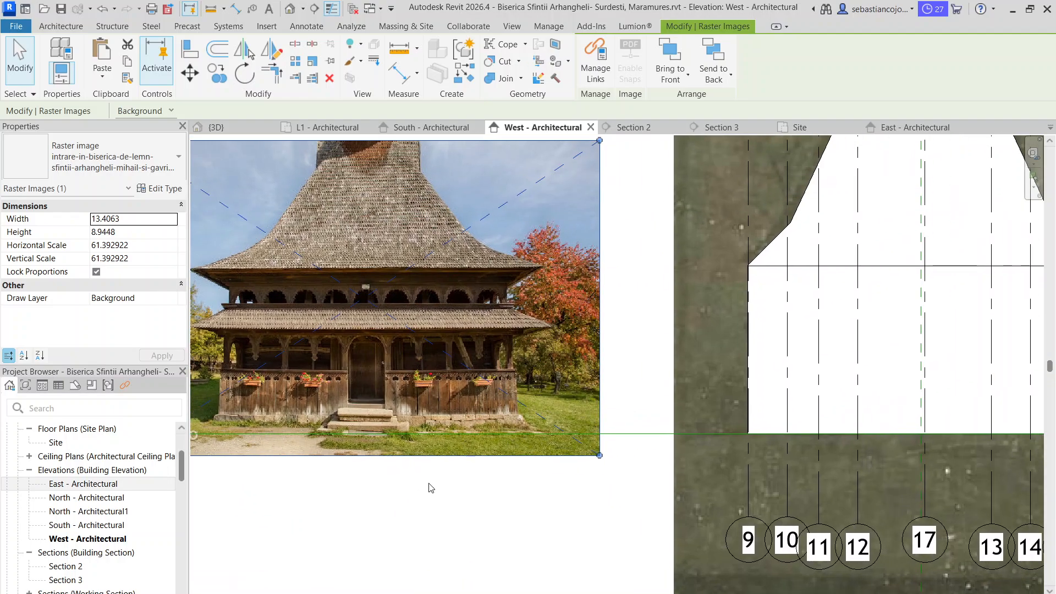
scroll(427, 434, "down", 3)
middle_click_drag(504, 347, 423, 284)
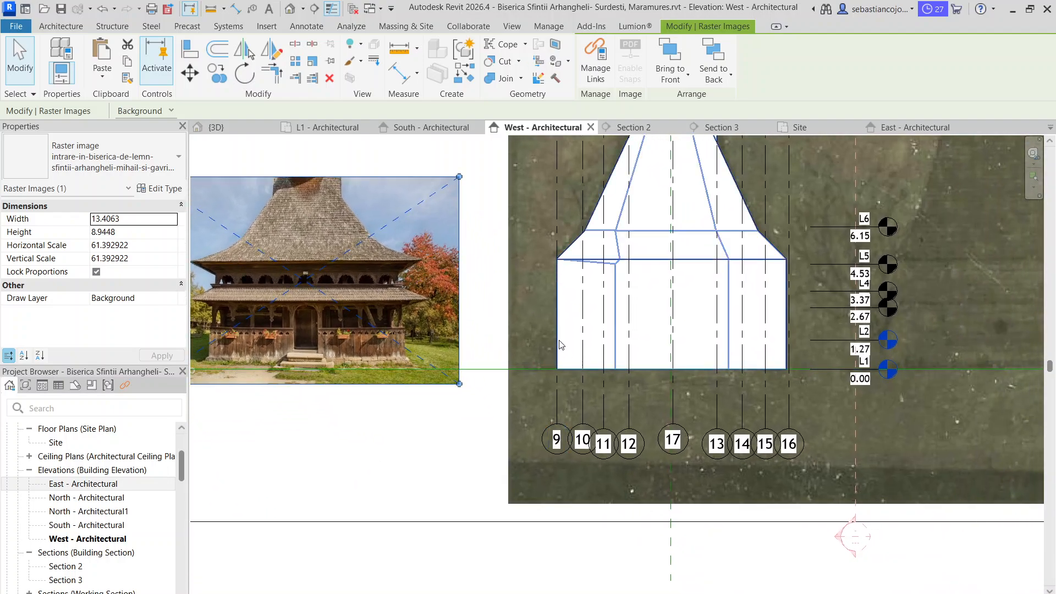
Select the church model and switch the West elevation's visual style to Wireframe
left_click(560, 343)
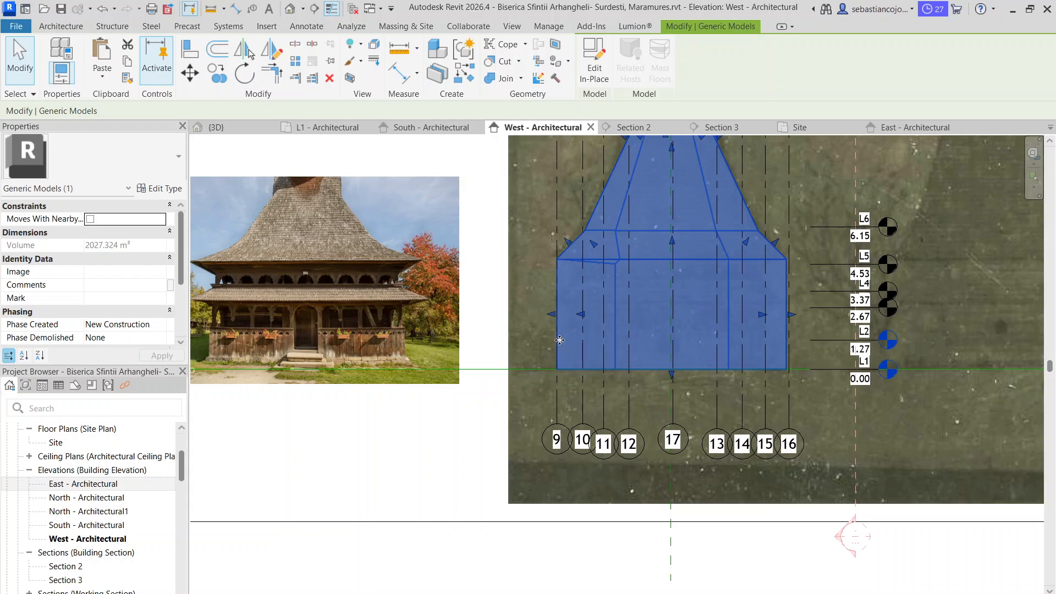
key("Escape")
left_click(556, 352)
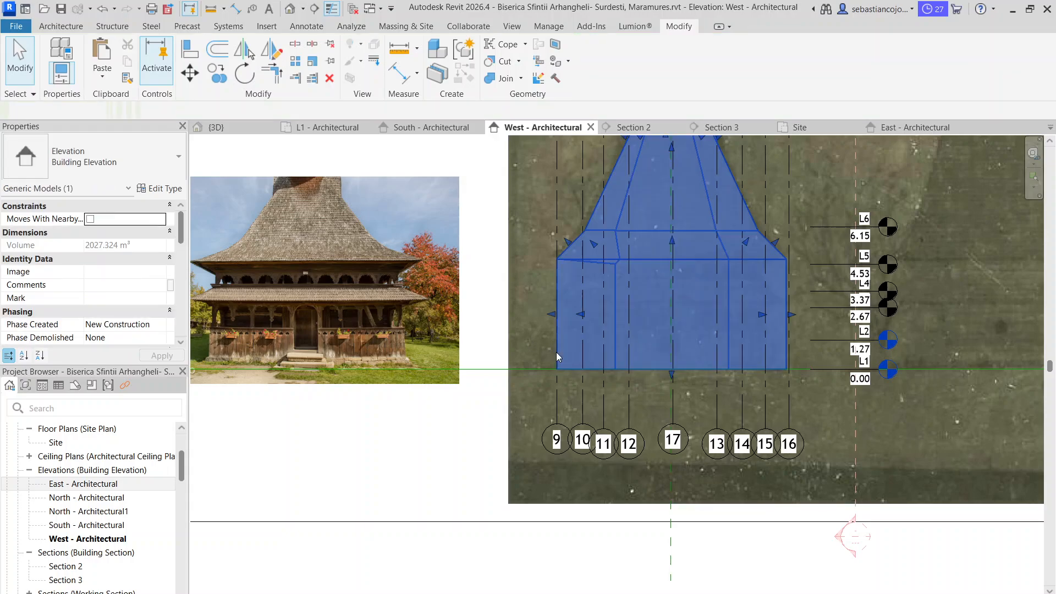
left_click(267, 593)
left_click(300, 520)
scroll(450, 352, "down", 3)
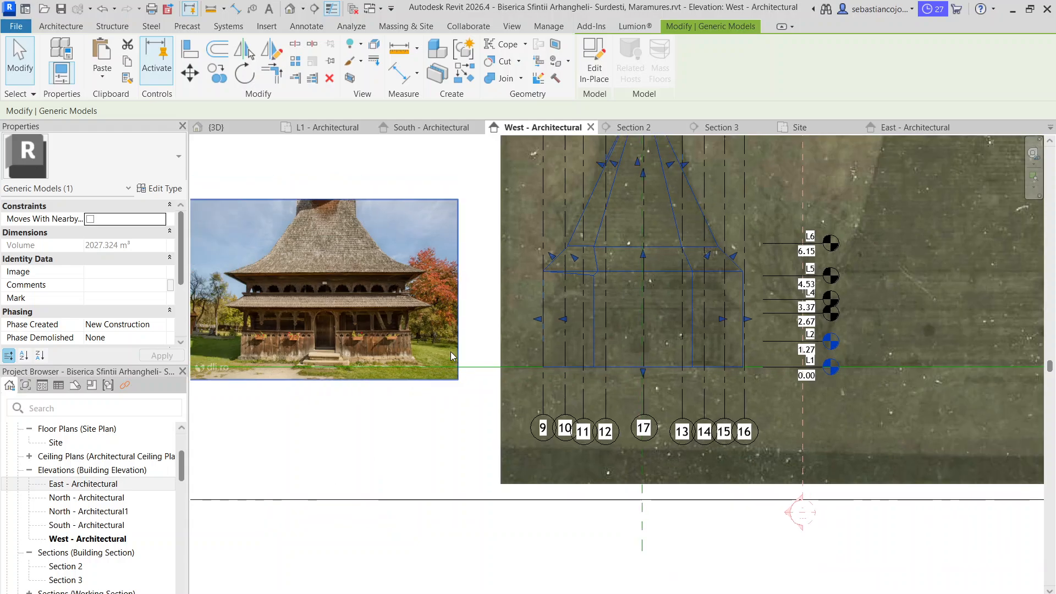
Move the entrance photo over the west front of the church model and scale it down to about 10.87 wide
middle_click_drag(450, 352, 380, 363)
scroll(375, 325, "up", 2)
left_click(391, 317)
left_click_drag(392, 318, 669, 304)
scroll(583, 347, "up", 2)
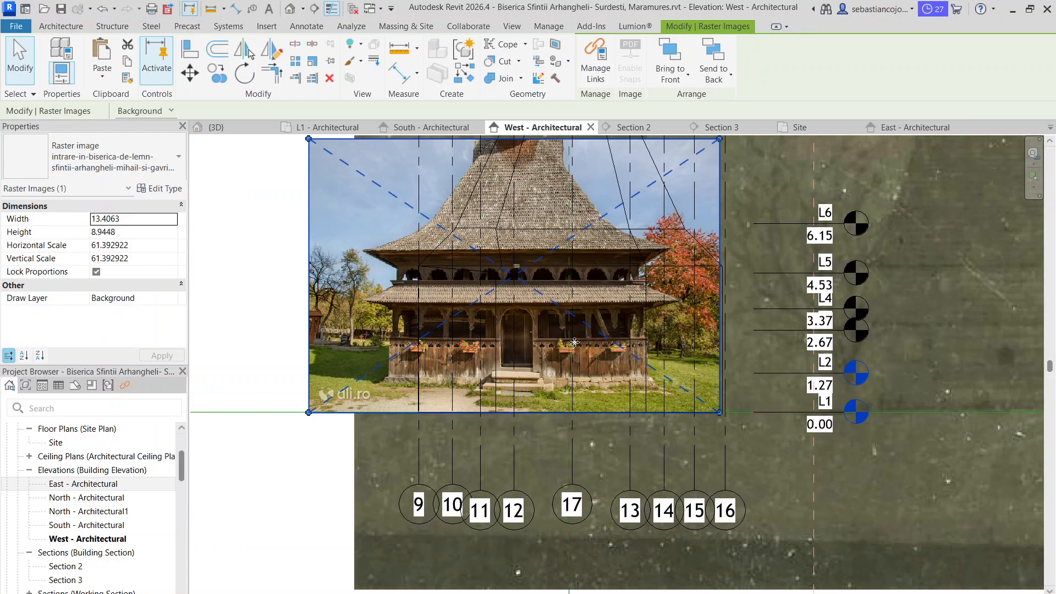
left_click_drag(309, 140, 386, 191)
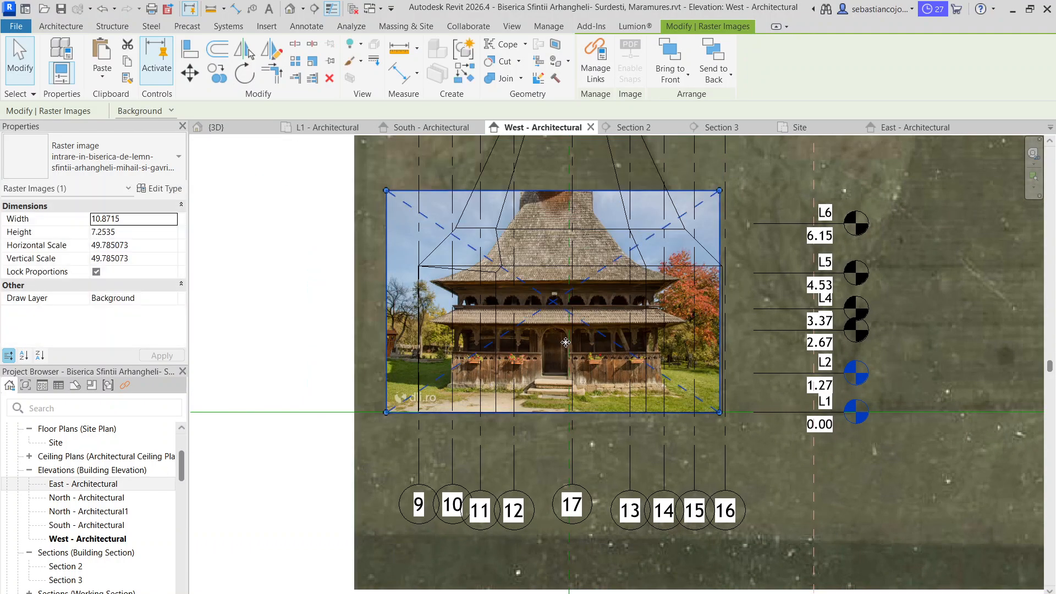
scroll(565, 342, "up", 1)
scroll(550, 319, "down", 2)
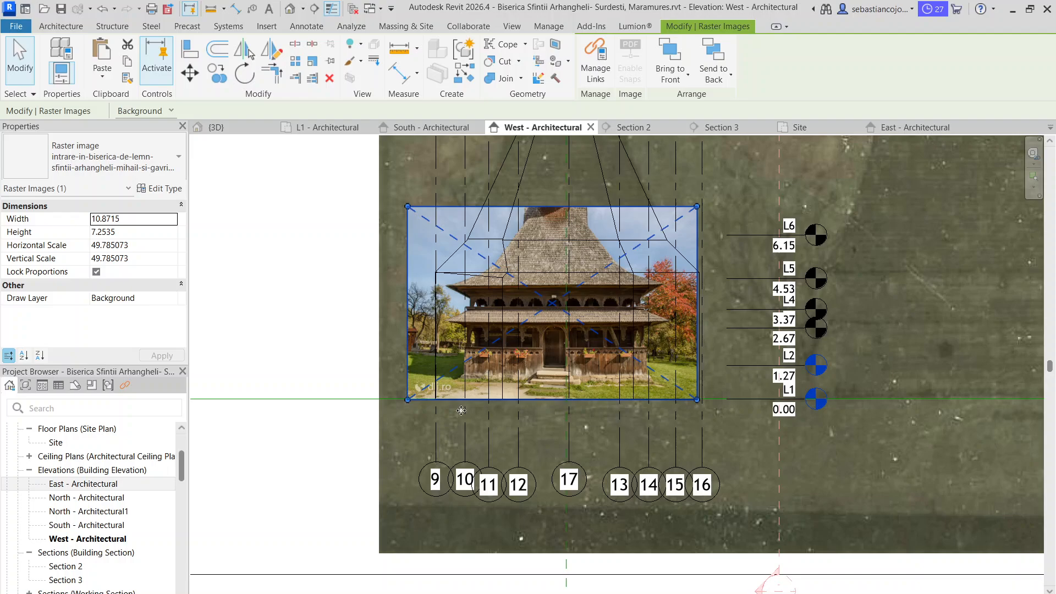
Set the elevation's visual style to Hidden Line and override the church model's surfaces by element to be partly transparent
left_click(263, 592)
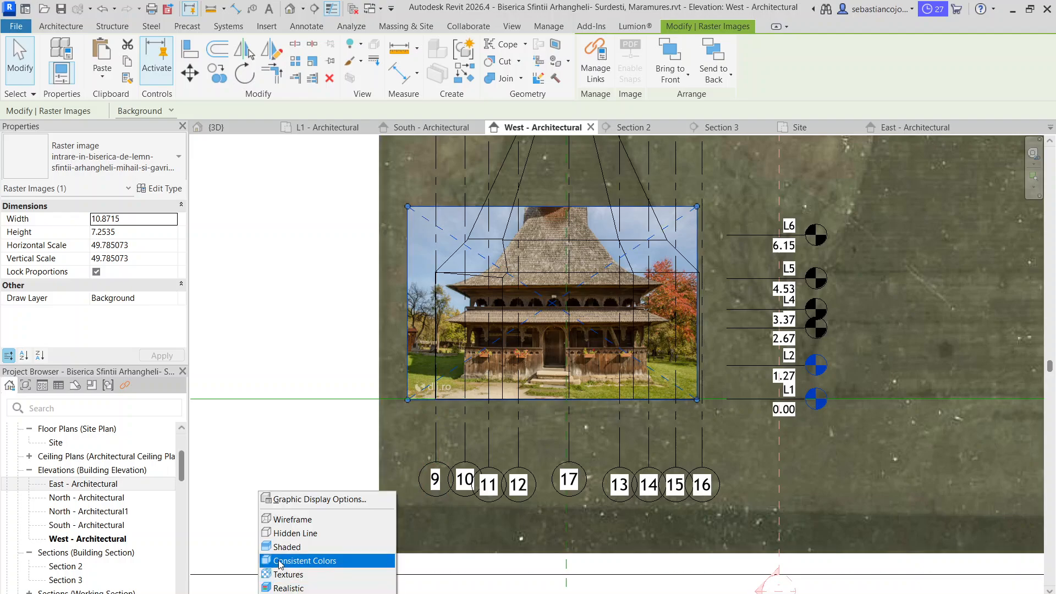
left_click(293, 534)
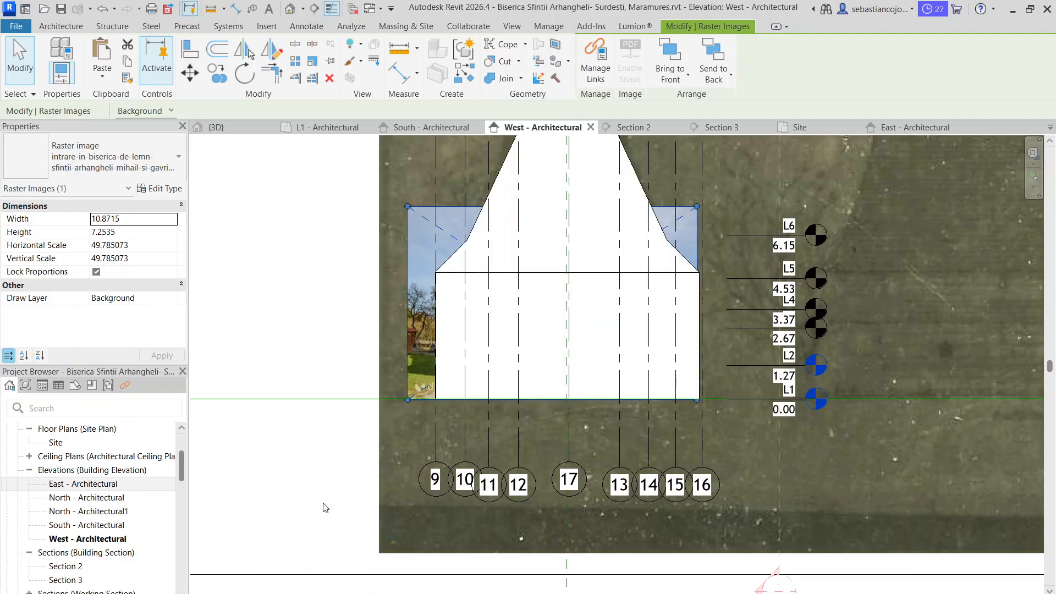
left_click(506, 175)
right_click(506, 175)
mouse_move(575, 247)
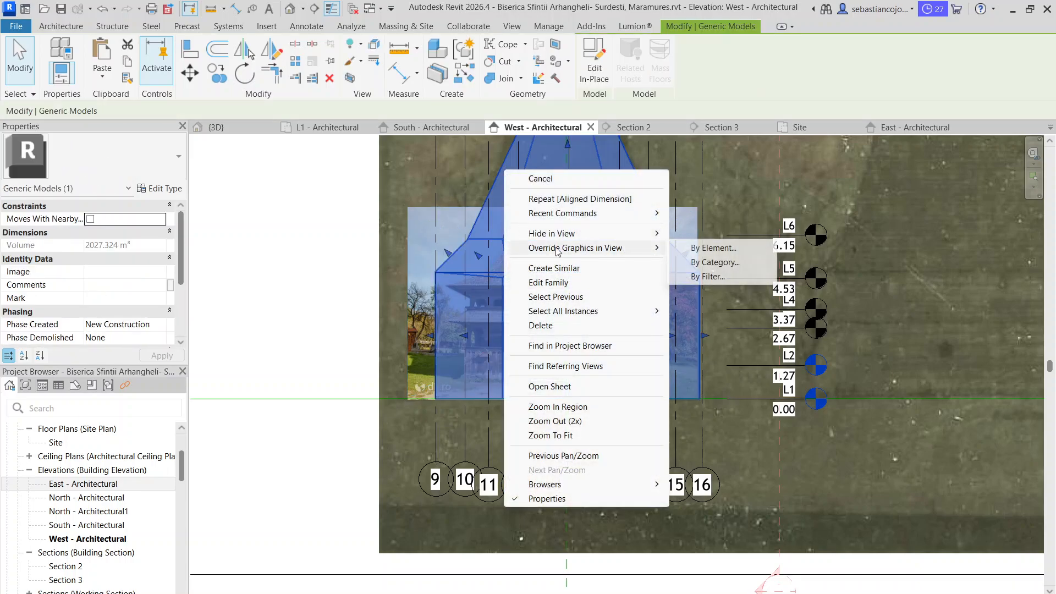
left_click(709, 246)
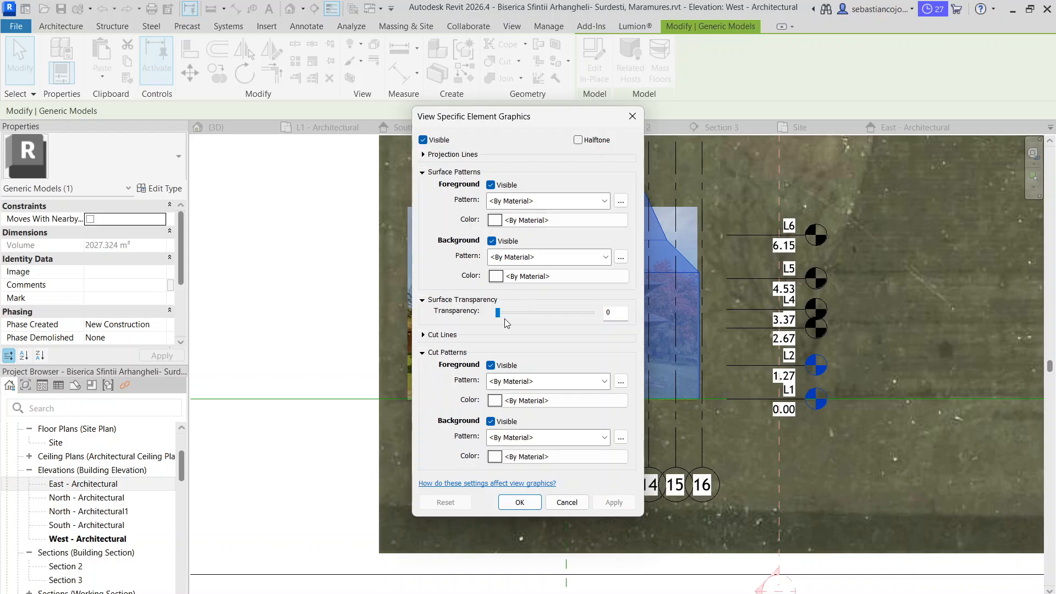
left_click_drag(499, 315, 546, 325)
left_click(520, 502)
key("Escape")
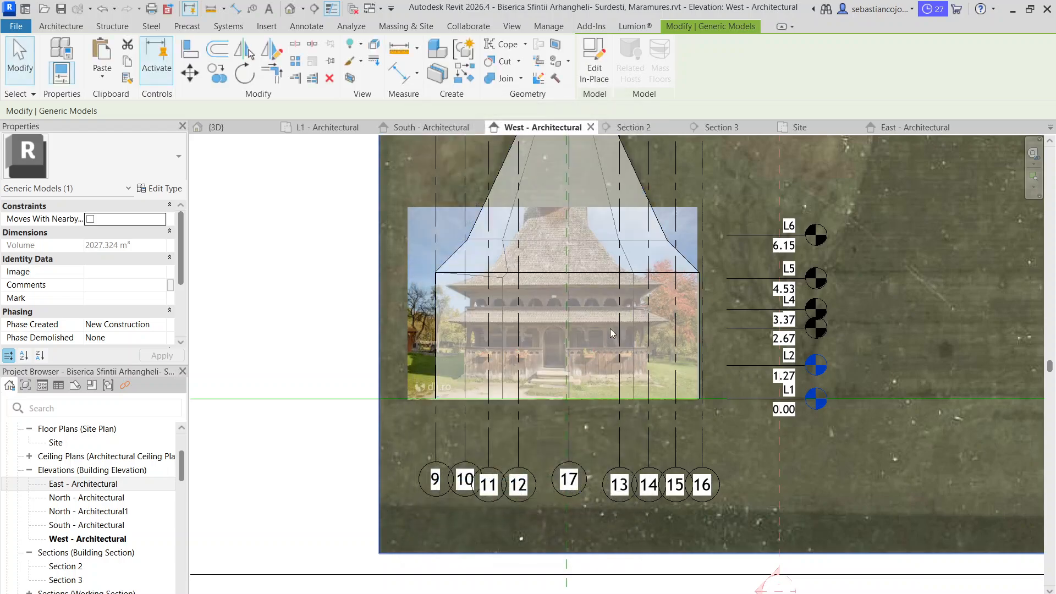
scroll(629, 317, "up", 4)
scroll(688, 303, "down", 2)
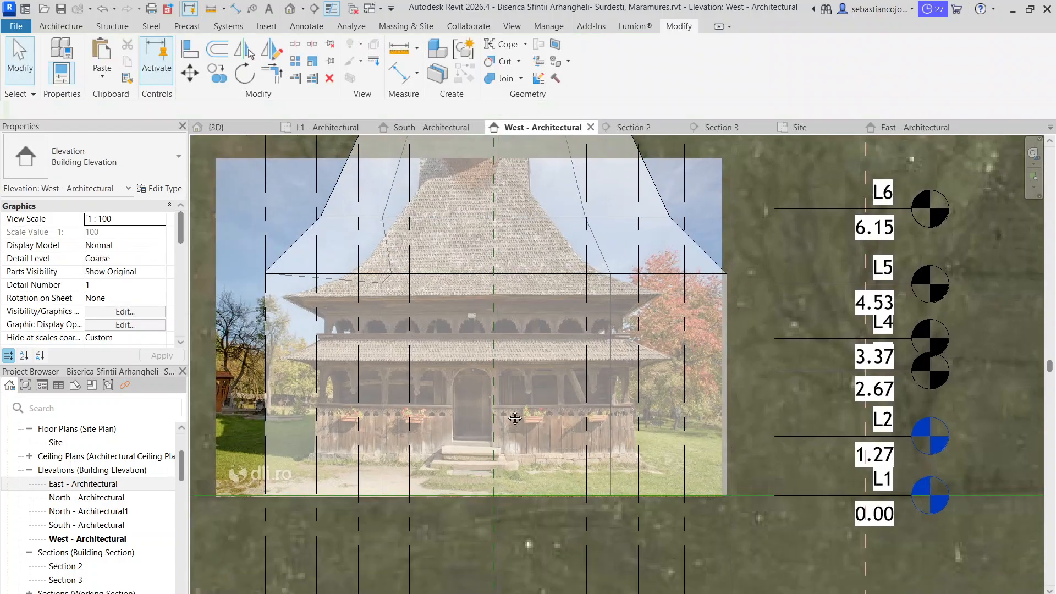
left_click(384, 191)
key("Escape")
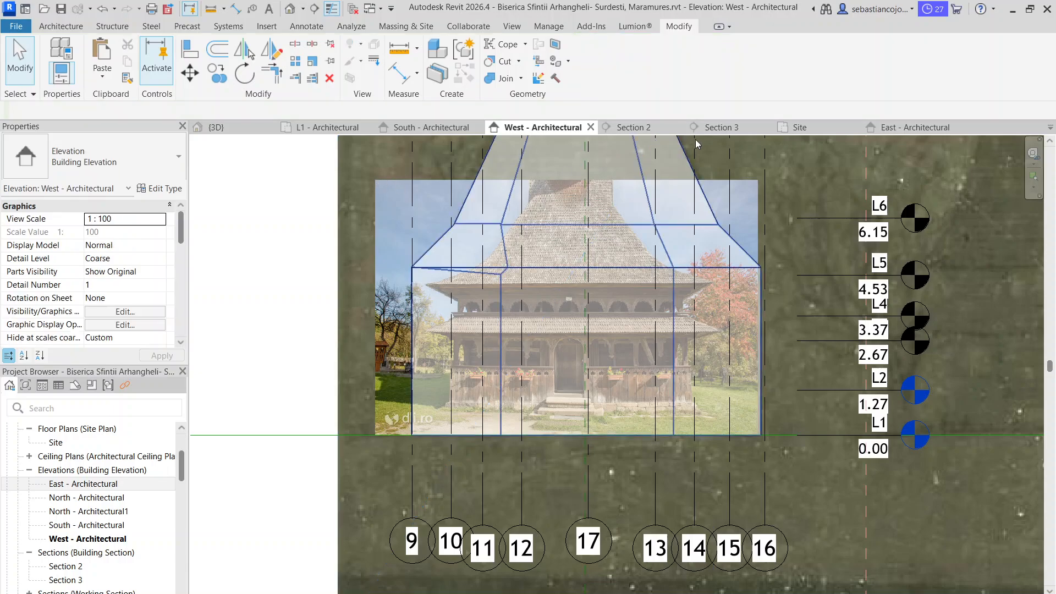
left_click(756, 189)
scroll(756, 190, "down", 3)
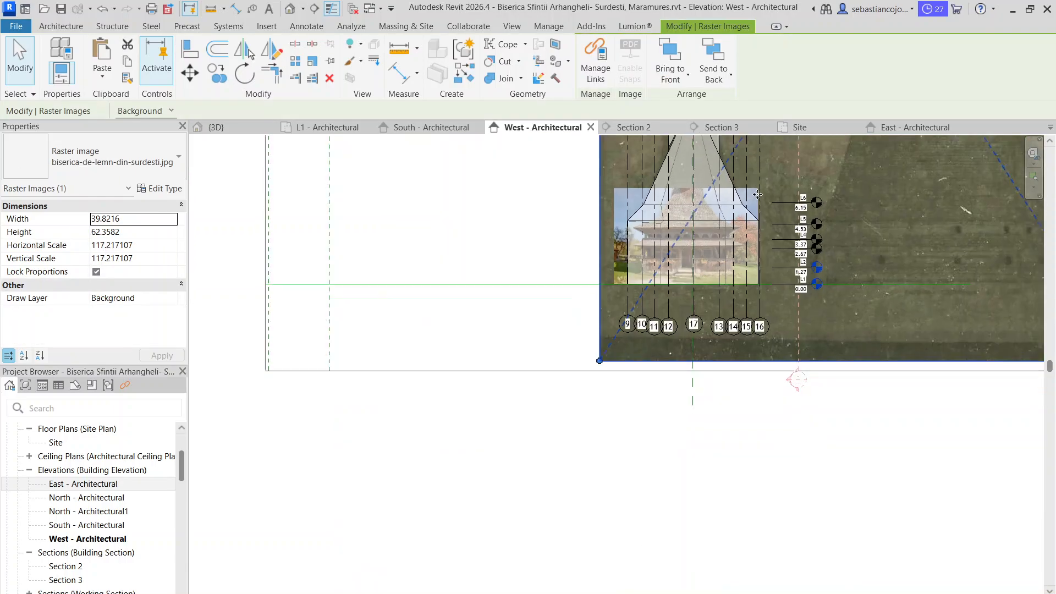
key("Escape")
Select the entrance photo behind the transparent model and enlarge it proportionally to about 12.63 wide
scroll(633, 297, "up", 5)
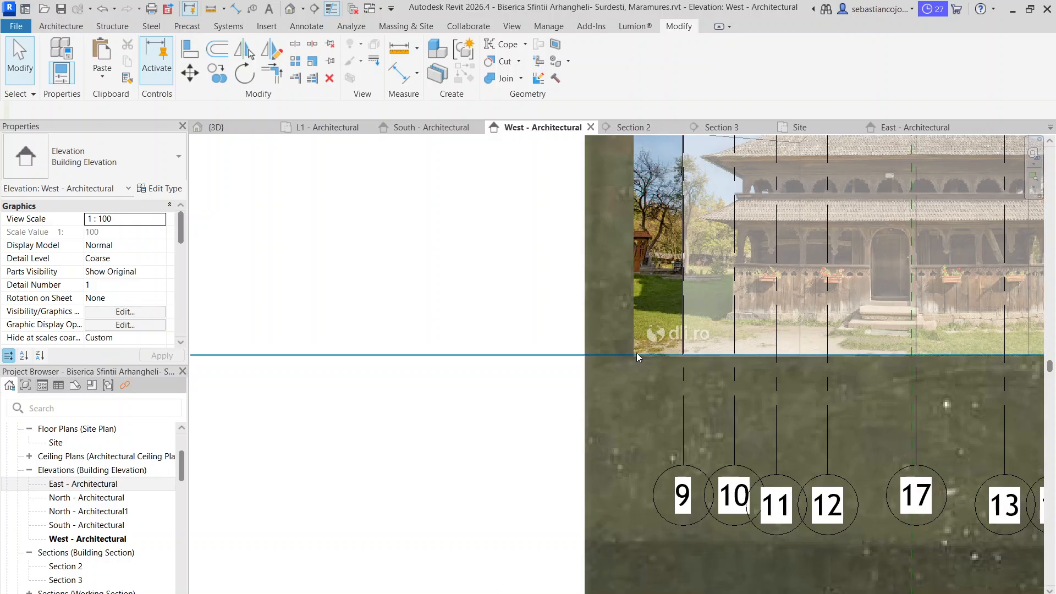
left_click(635, 354)
left_click(634, 334)
left_click(634, 334)
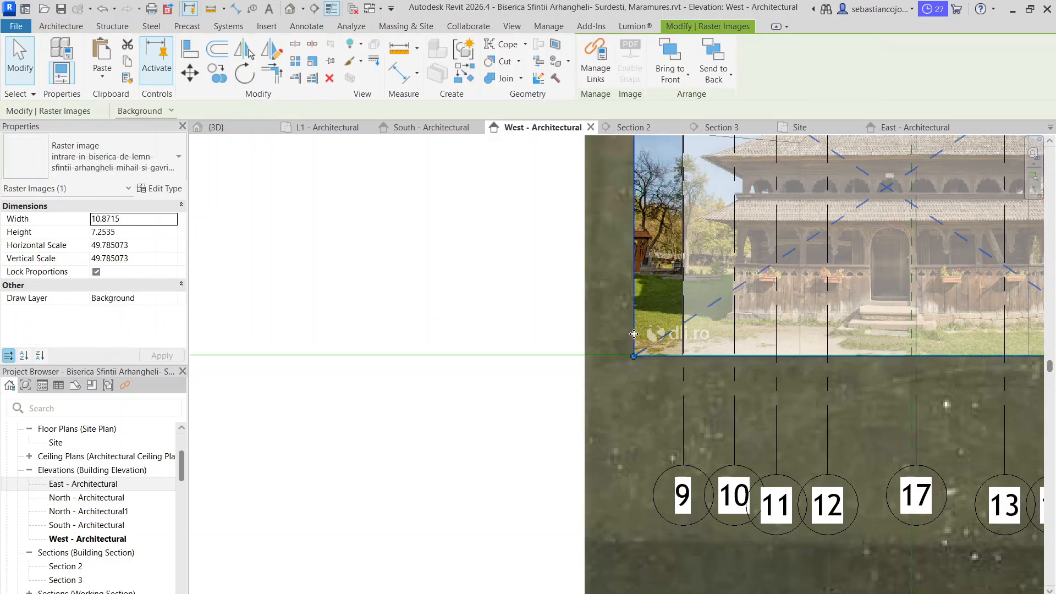
scroll(638, 330, "down", 3)
scroll(512, 329, "down", 2)
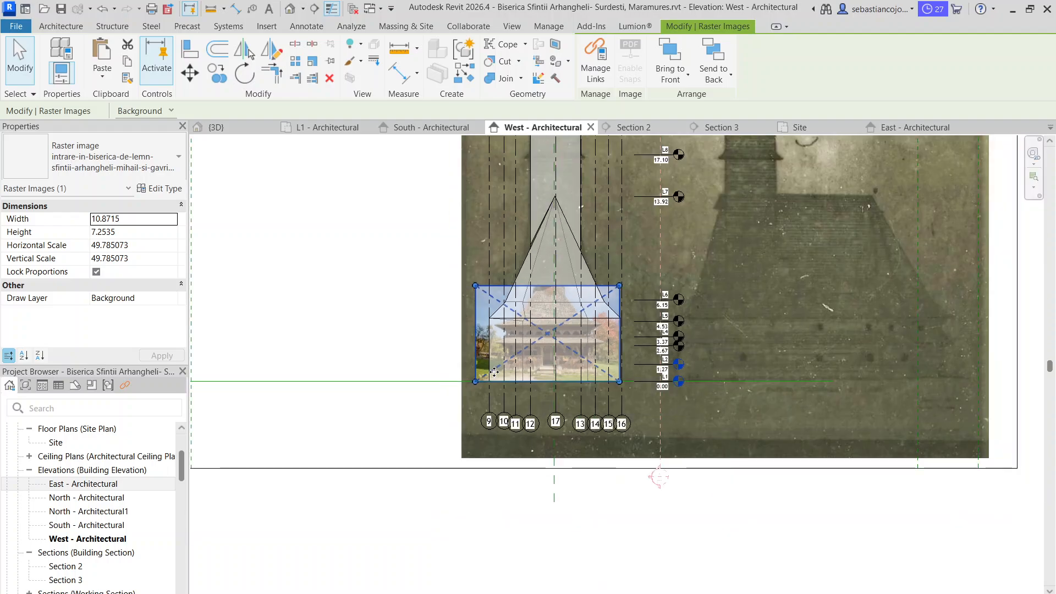
scroll(577, 274, "up", 2)
left_click_drag(438, 279, 404, 255)
scroll(688, 483, "up", 3)
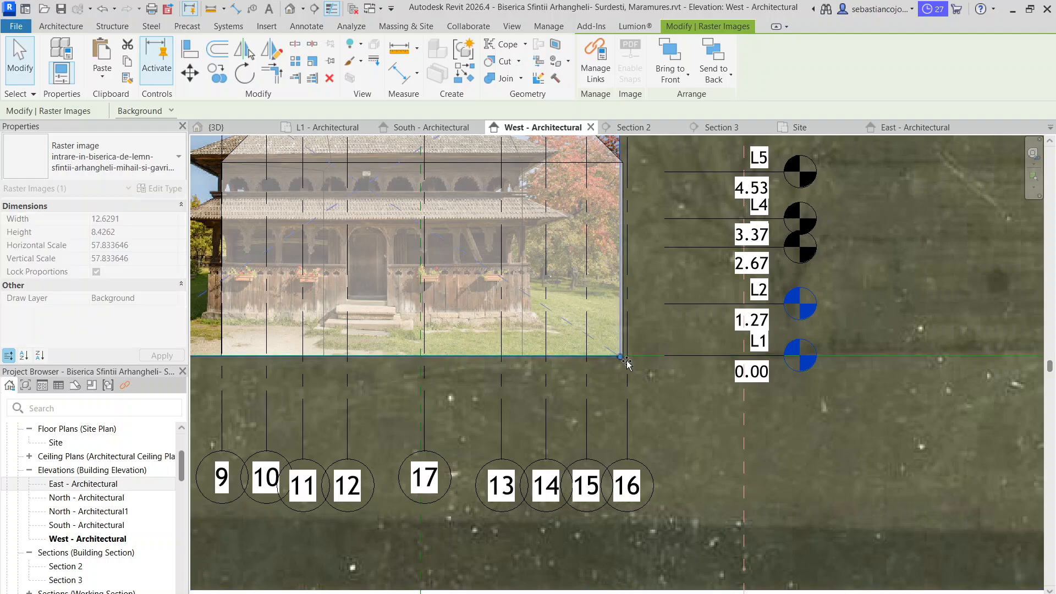
Enlarge the entrance photo to about 13.54 wide and match its facade base and corner to level L1 and grid 16
left_click_drag(619, 356, 656, 380)
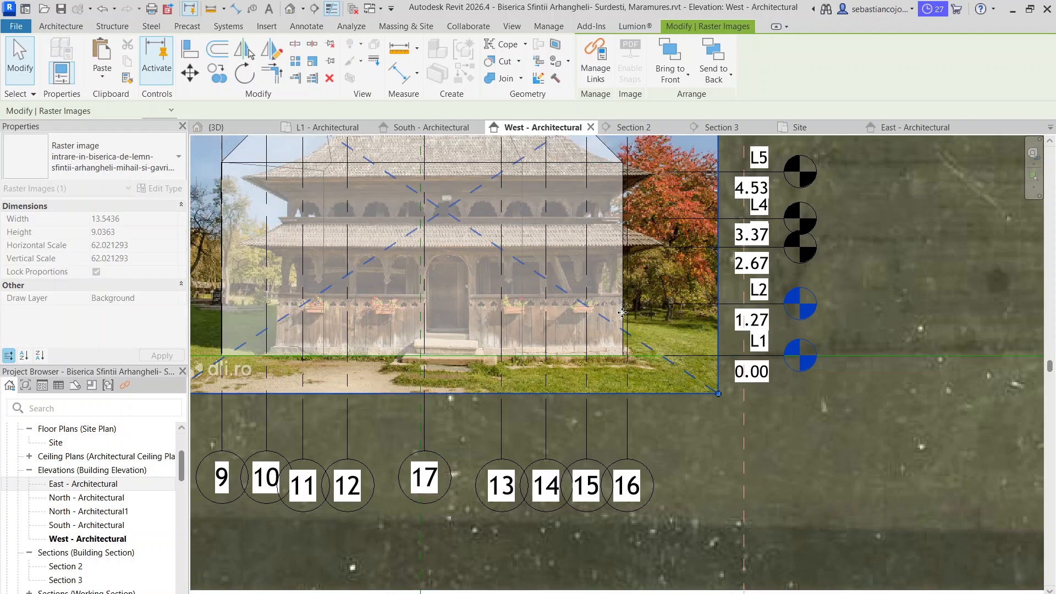
scroll(622, 352, "up", 3)
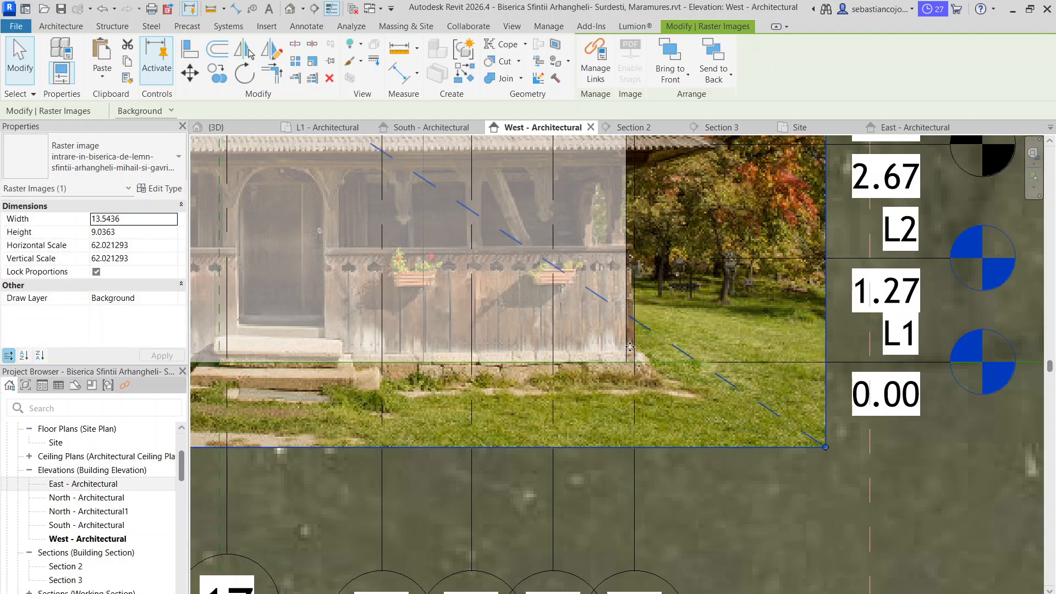
scroll(629, 349, "down", 5)
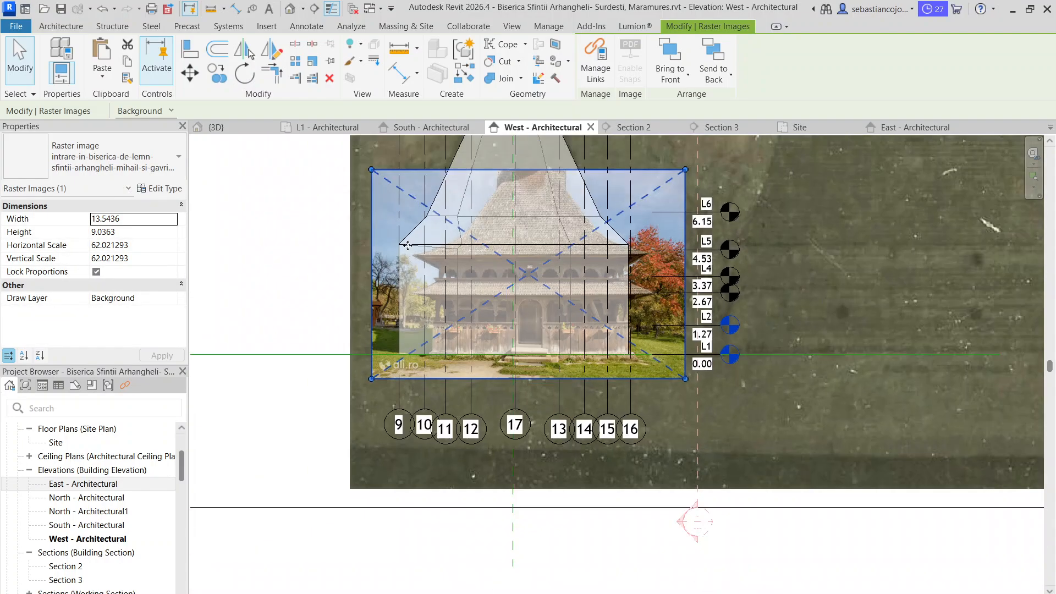
Enlarge the entrance photo to about 14.46 wide and shift it slightly toward grid 9
left_click_drag(368, 162, 341, 146)
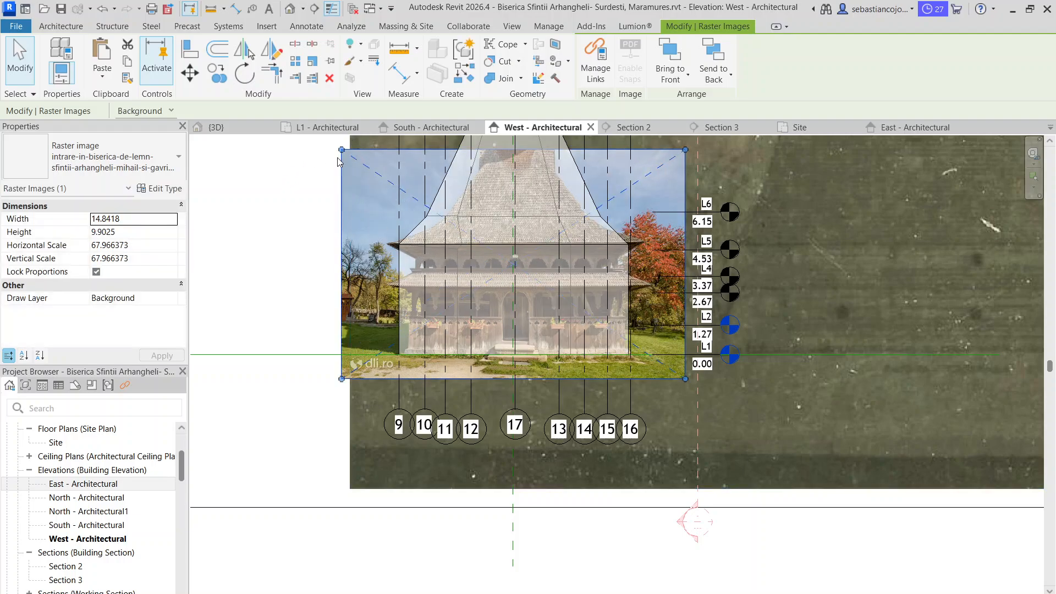
left_click_drag(342, 149, 350, 155)
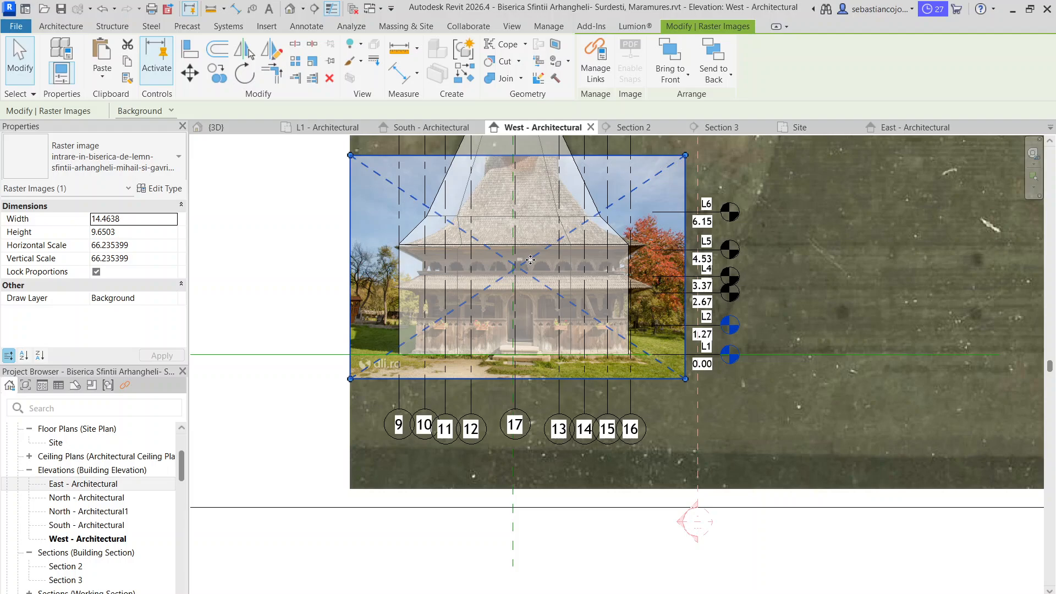
scroll(568, 205, "up", 1)
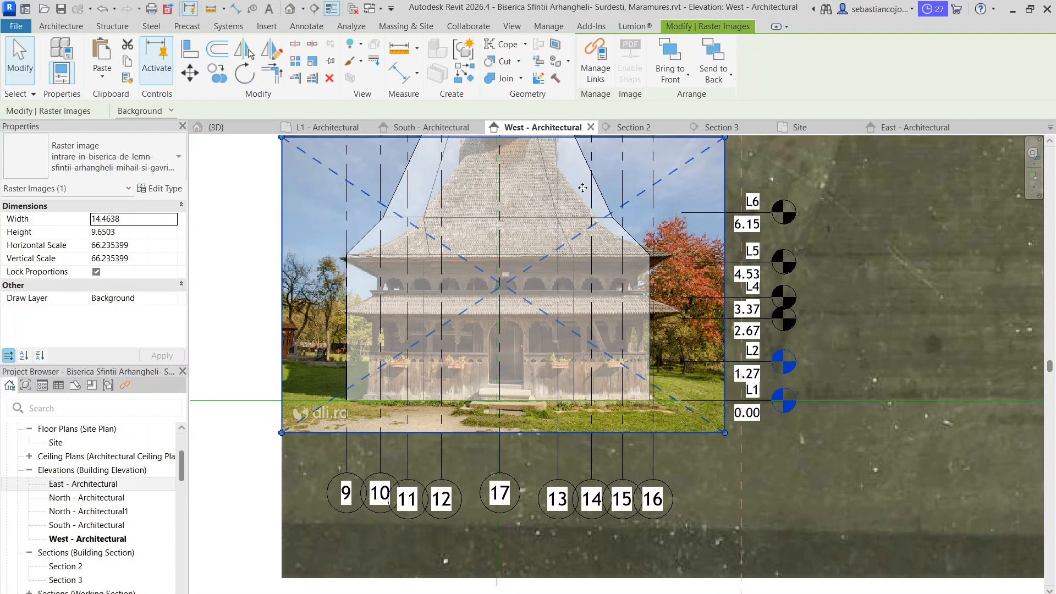
left_click_drag(582, 188, 564, 185)
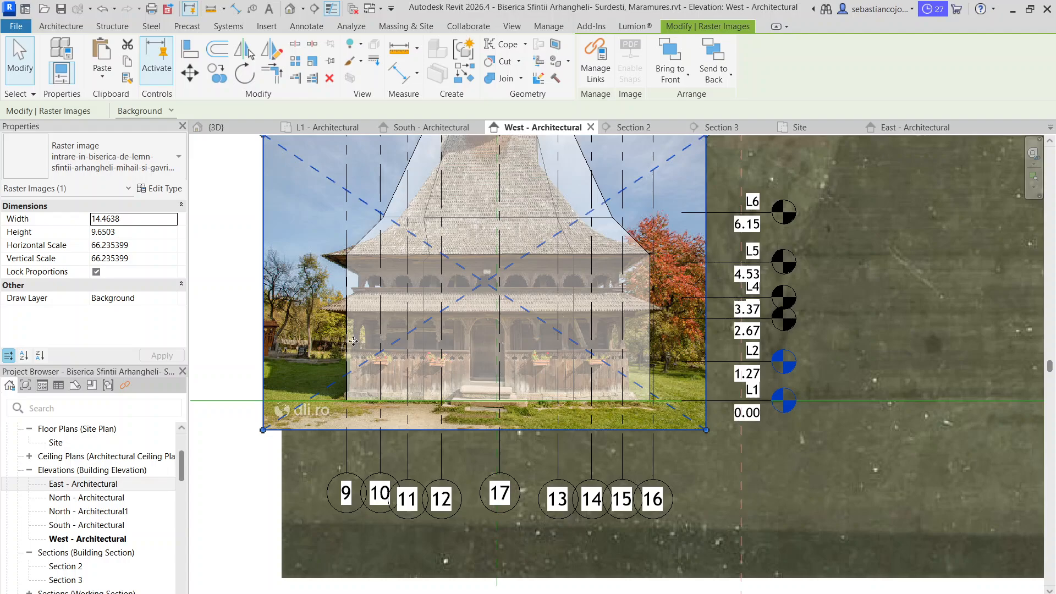
scroll(385, 308, "down", 1)
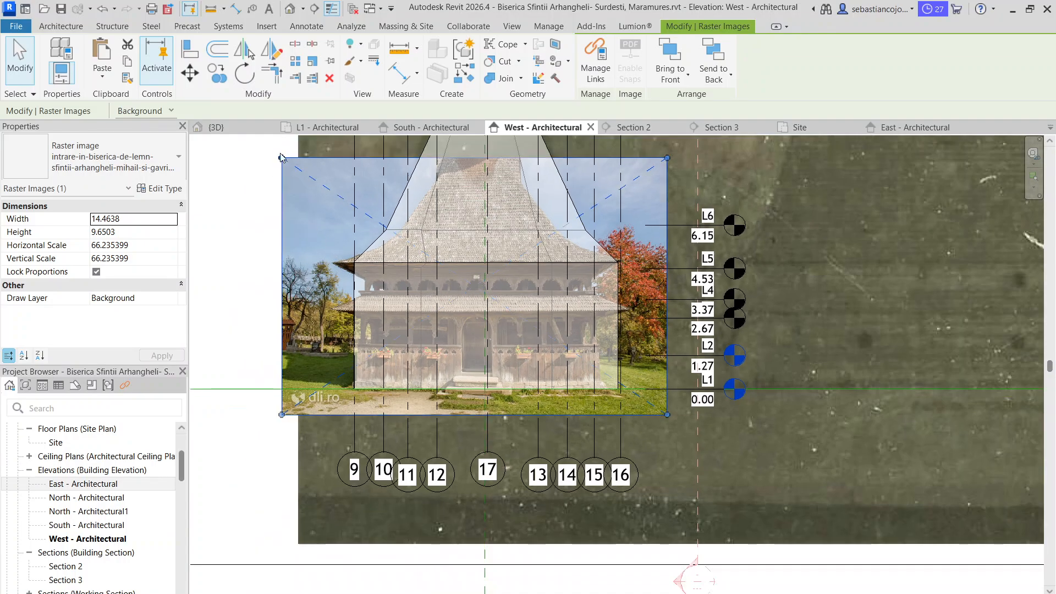
Reduce the entrance photo proportionally to about 13.59 wide to fit the facade between grids 9 and 16
left_click_drag(281, 158, 293, 165)
scroll(570, 313, "up", 2)
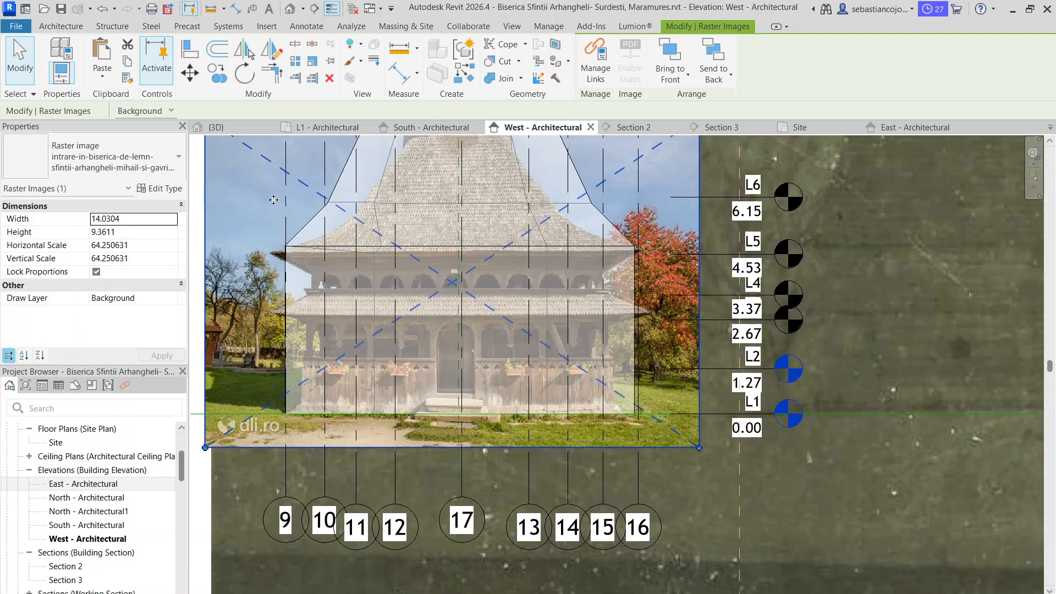
scroll(273, 200, "down", 3)
scroll(236, 160, "up", 3)
left_click_drag(234, 158, 249, 167)
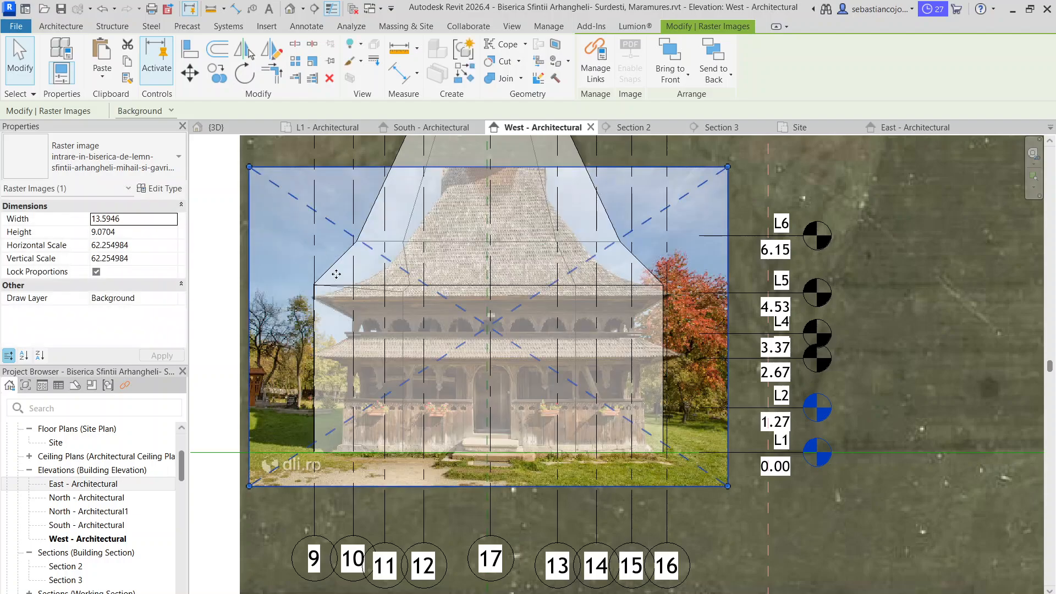
Move the entrance photo up to match its upper eave to the model's eave line, and reduce it to about 13.29 wide
scroll(696, 298, "up", 3)
left_click_drag(640, 292, 619, 267)
scroll(620, 268, "down", 5)
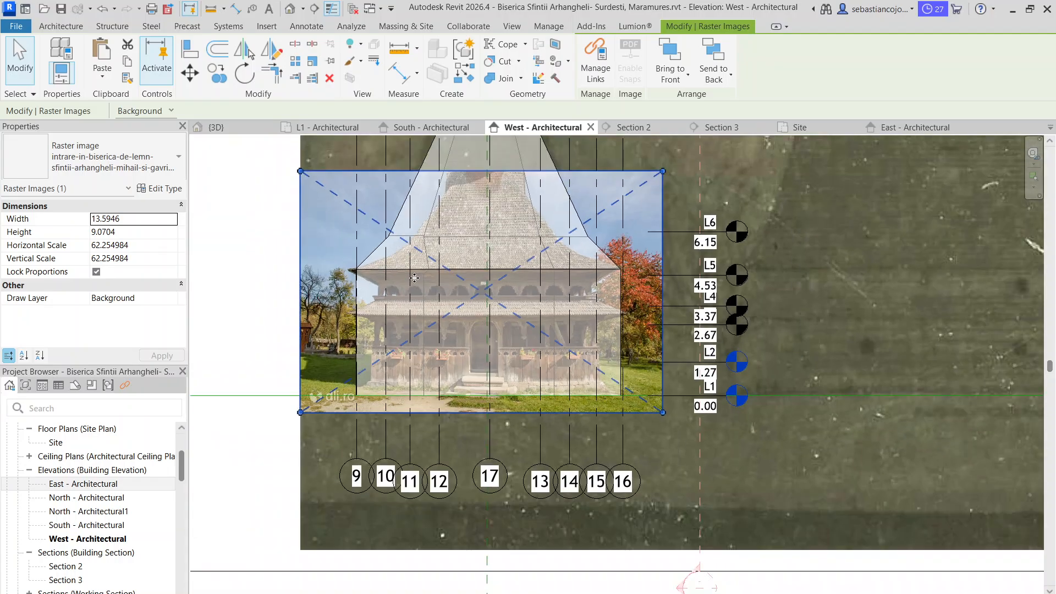
scroll(312, 255, "up", 3)
scroll(315, 204, "down", 3)
left_click_drag(300, 145, 308, 150)
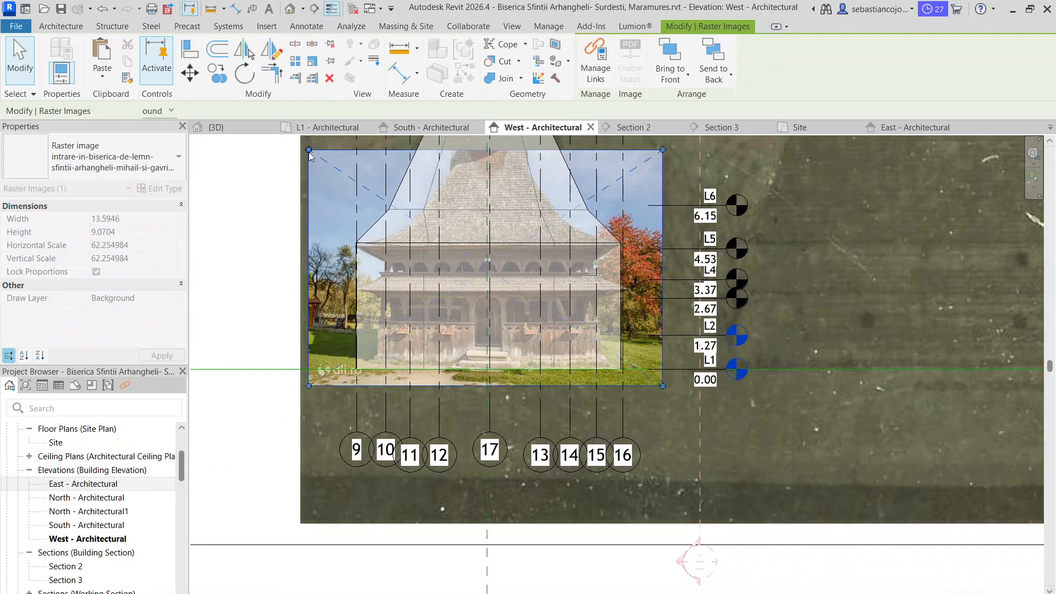
scroll(377, 276, "up", 2)
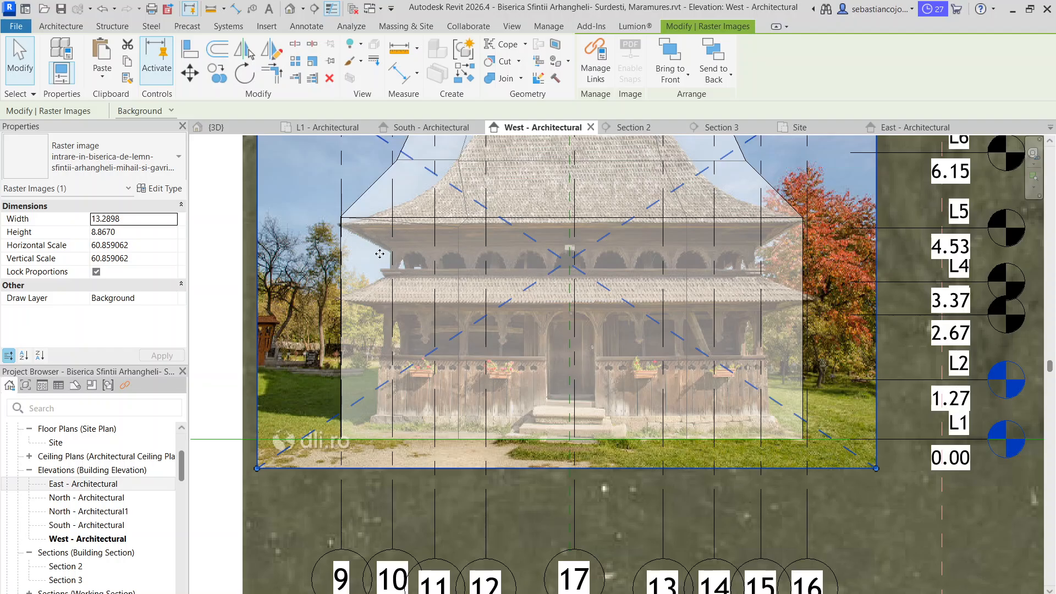
Examine how the entrance photo's eaves and base line up with the model's roof corners at grids 9 and 16
scroll(379, 253, "down", 2)
scroll(324, 228, "up", 5)
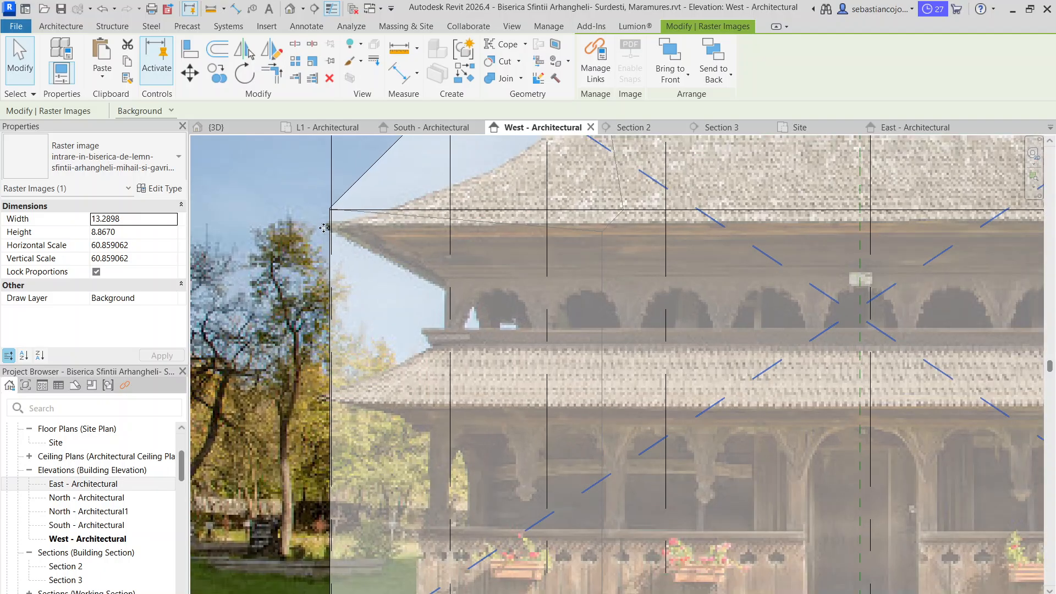
scroll(324, 226, "down", 4)
scroll(716, 213, "up", 4)
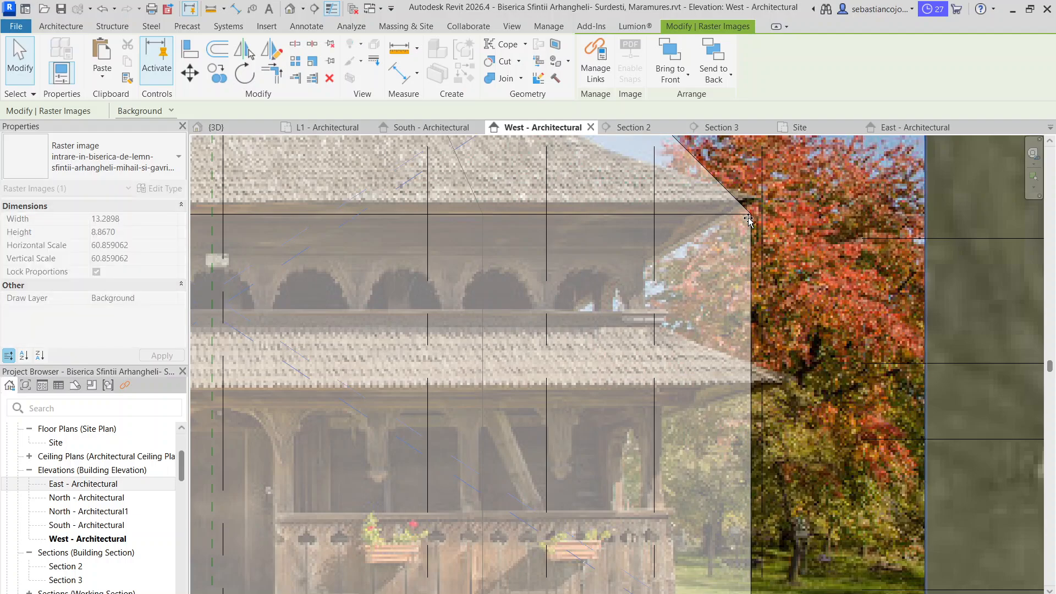
scroll(747, 201, "down", 4)
middle_click_drag(603, 394, 563, 351)
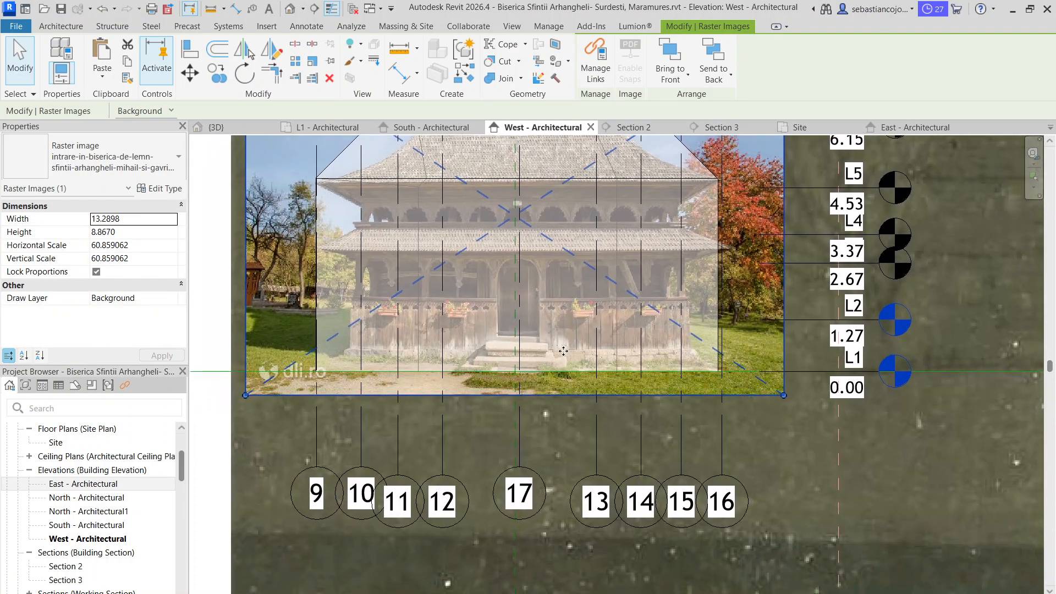
scroll(565, 348, "down", 4)
key("Escape")
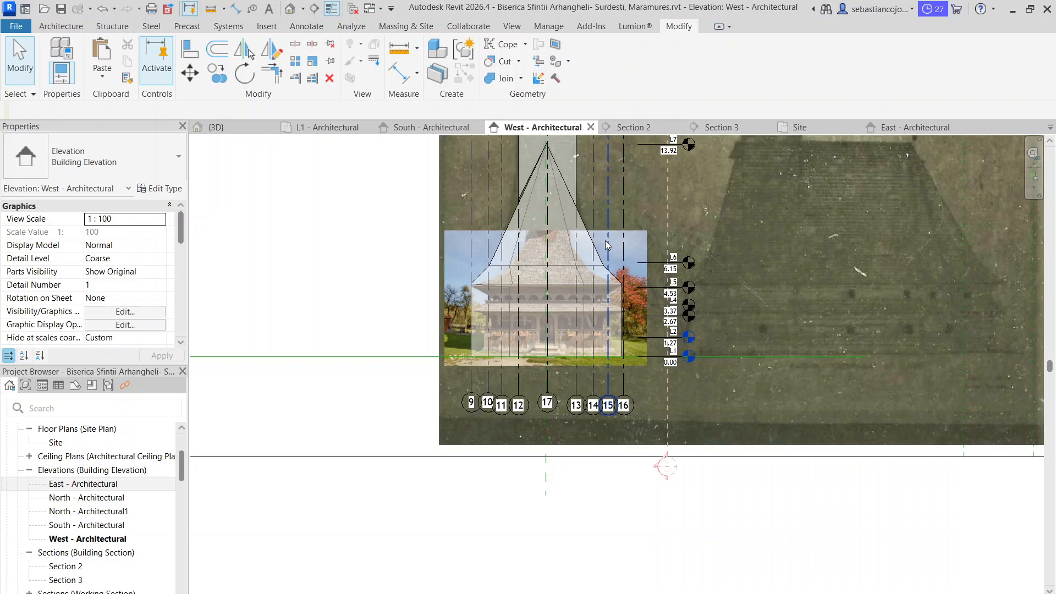
left_click(647, 252)
key("Escape")
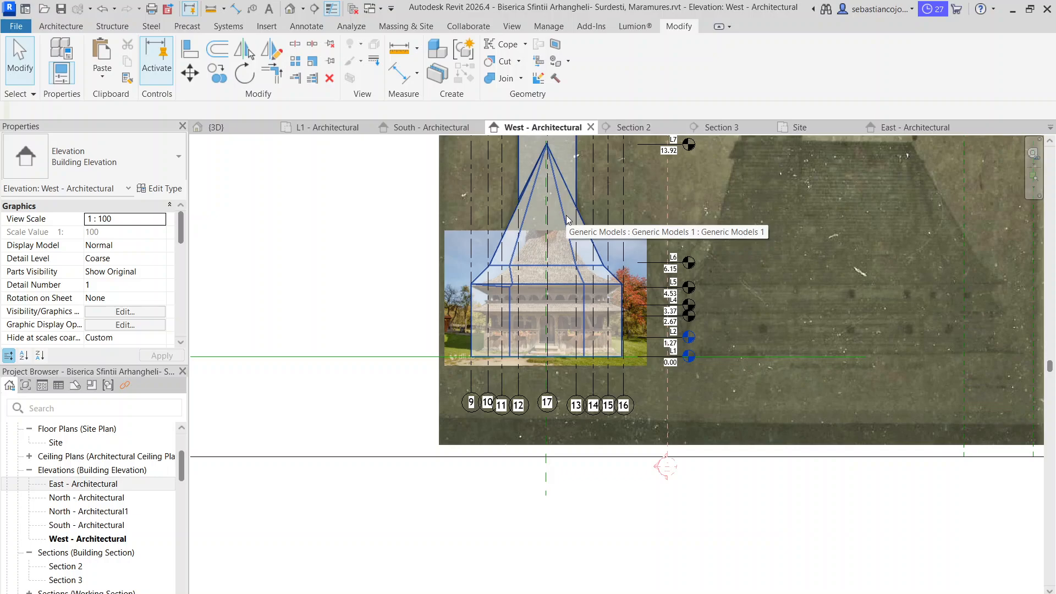
scroll(545, 312, "up", 5)
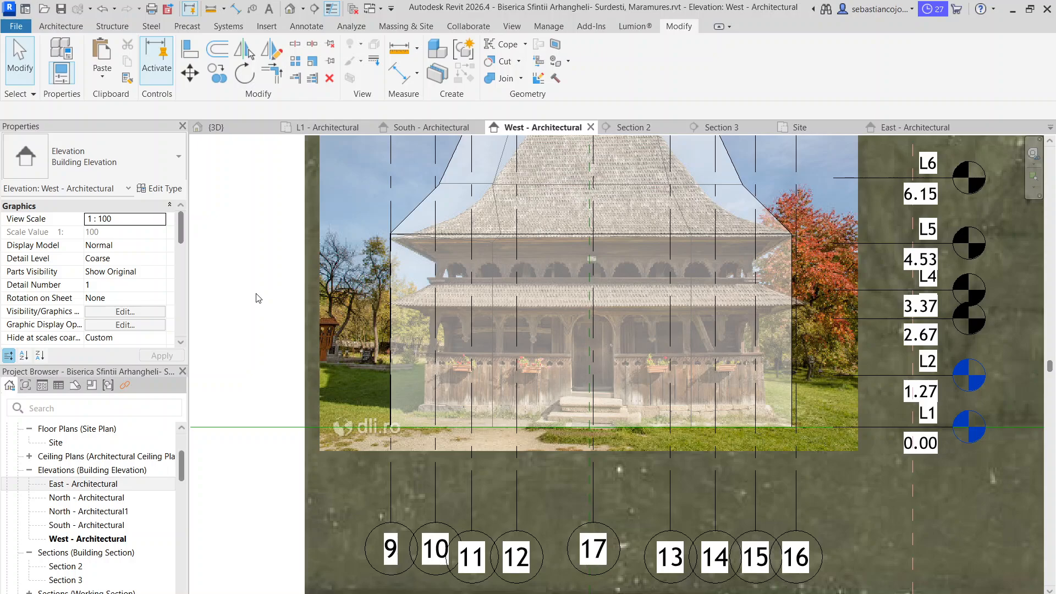
double_click(395, 255)
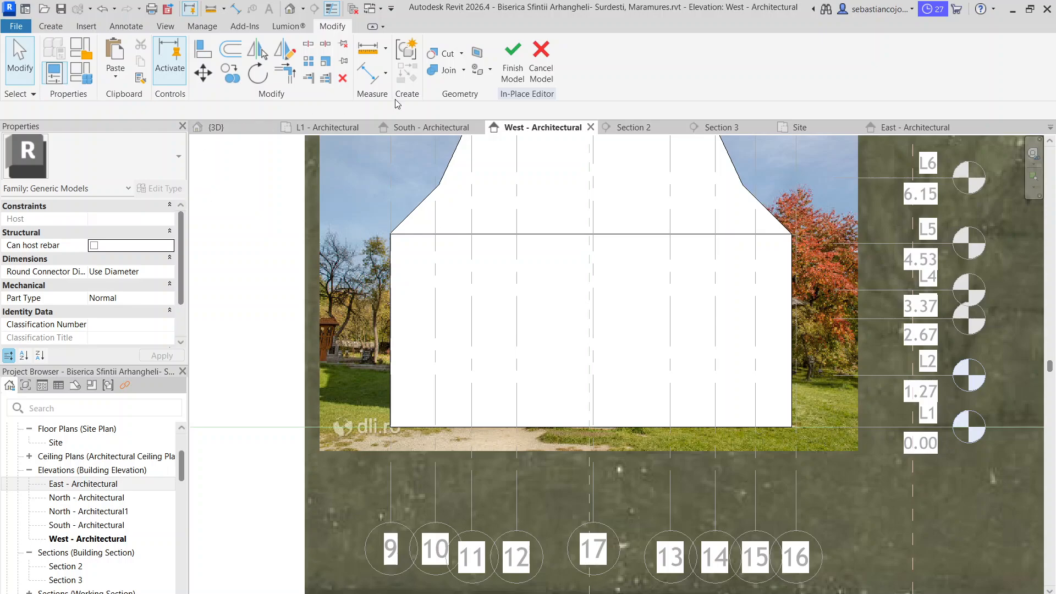
left_click(512, 61)
Select the church's generic model and inspect the photographed facade through it, from the eaves and porch to the entrance steps at level L1
left_click(404, 238)
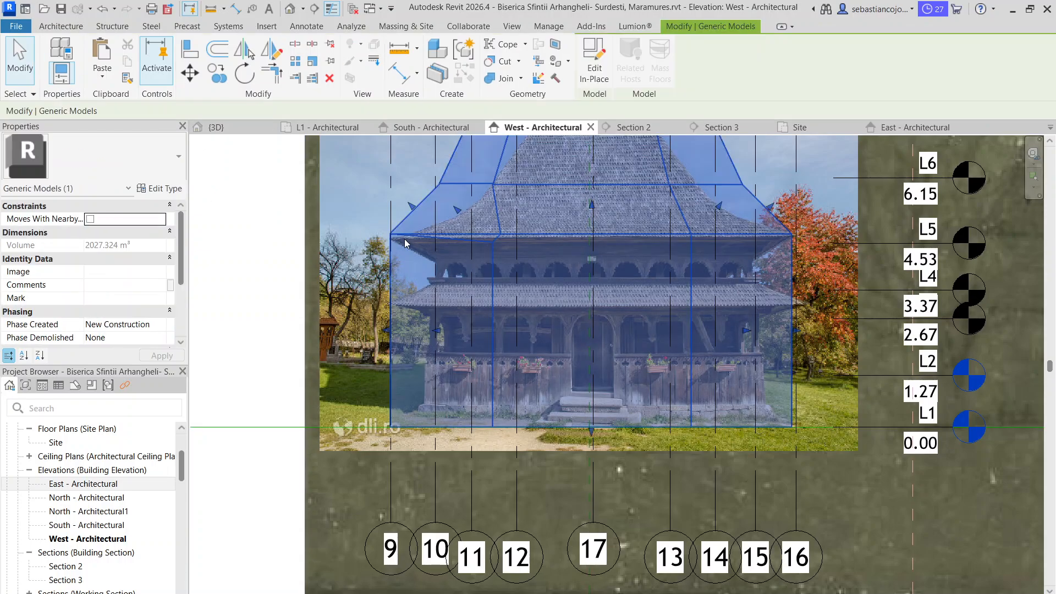
scroll(414, 268, "up", 3)
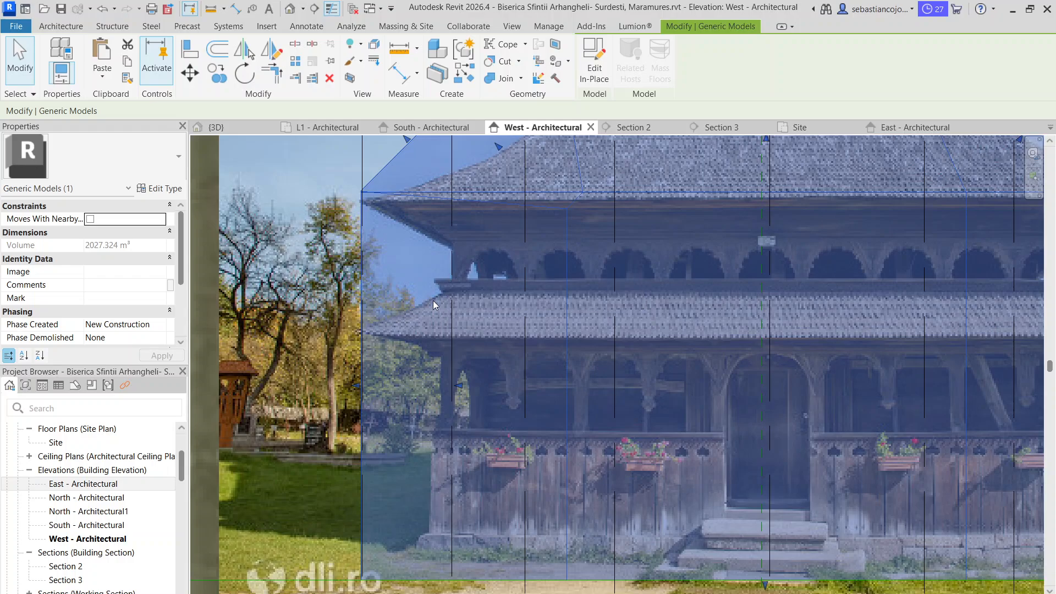
scroll(426, 236, "down", 2)
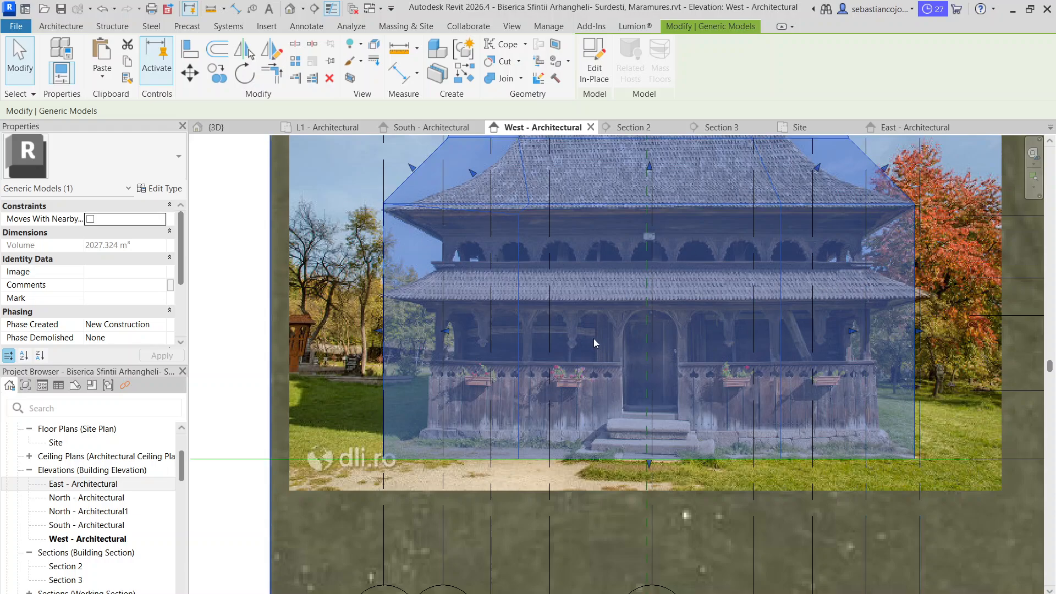
scroll(594, 342, "down", 4)
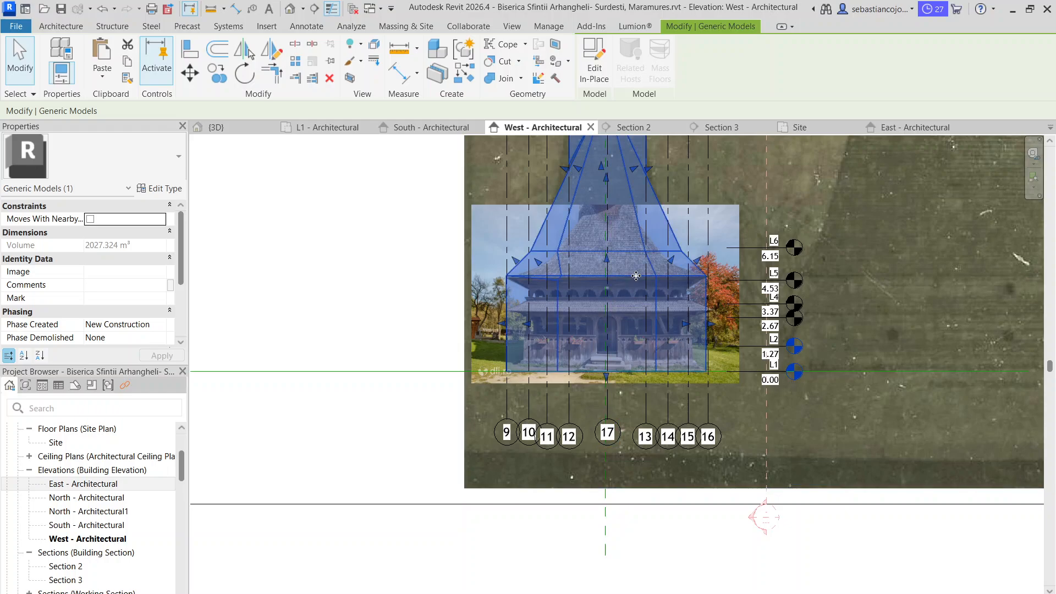
scroll(630, 326, "up", 2)
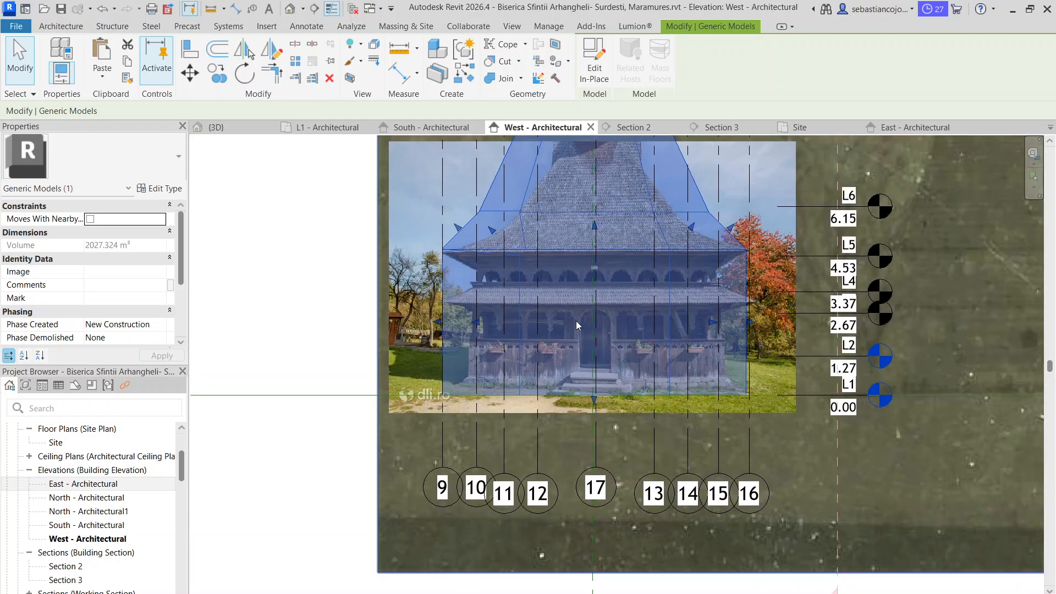
scroll(576, 321, "up", 2)
scroll(562, 316, "up", 2)
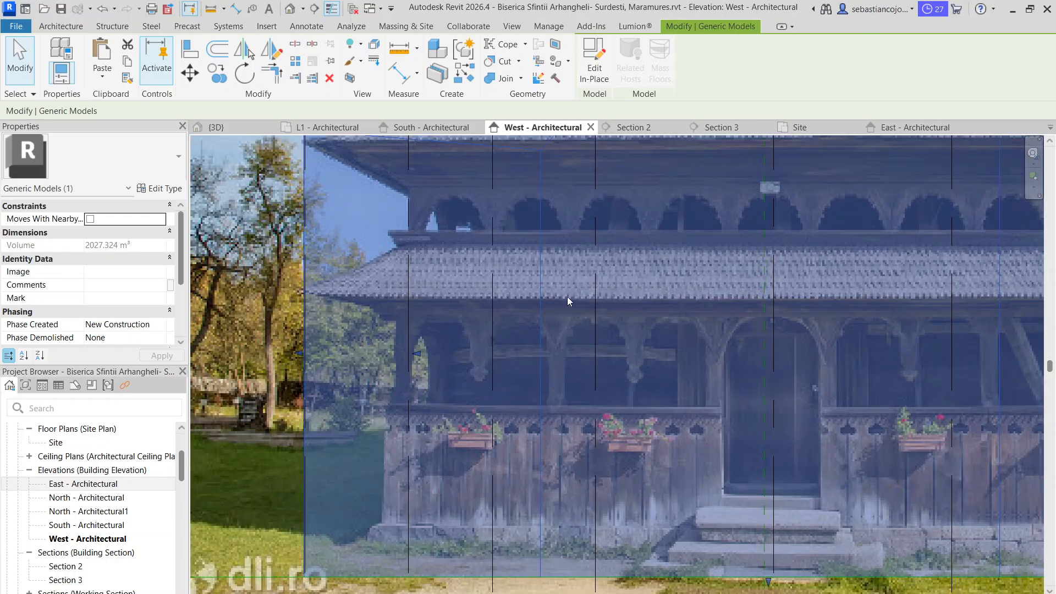
scroll(568, 301, "down", 4)
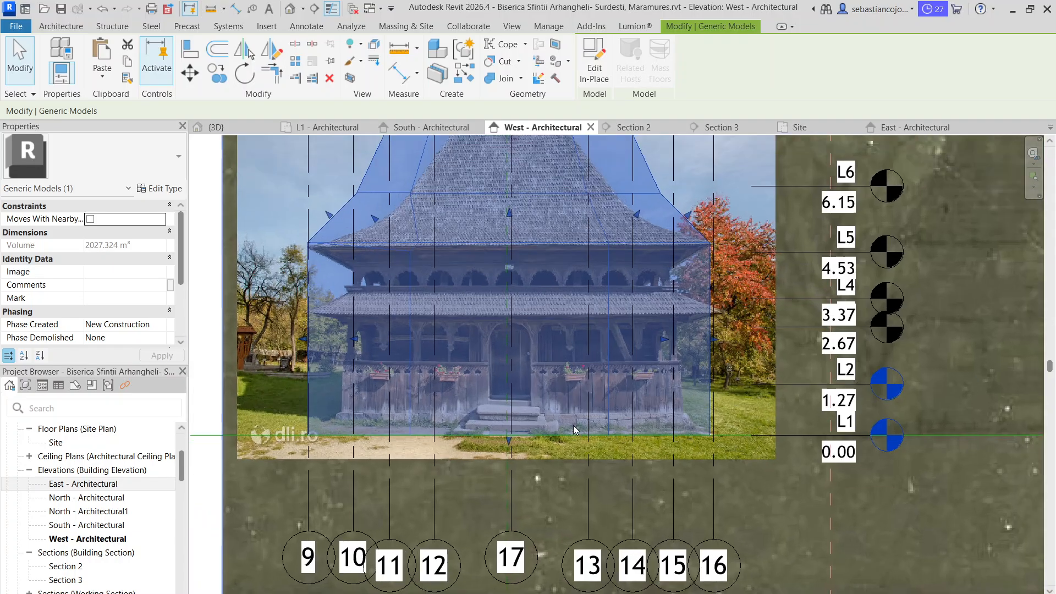
scroll(574, 430, "up", 2)
scroll(479, 429, "down", 1)
scroll(293, 338, "up", 2)
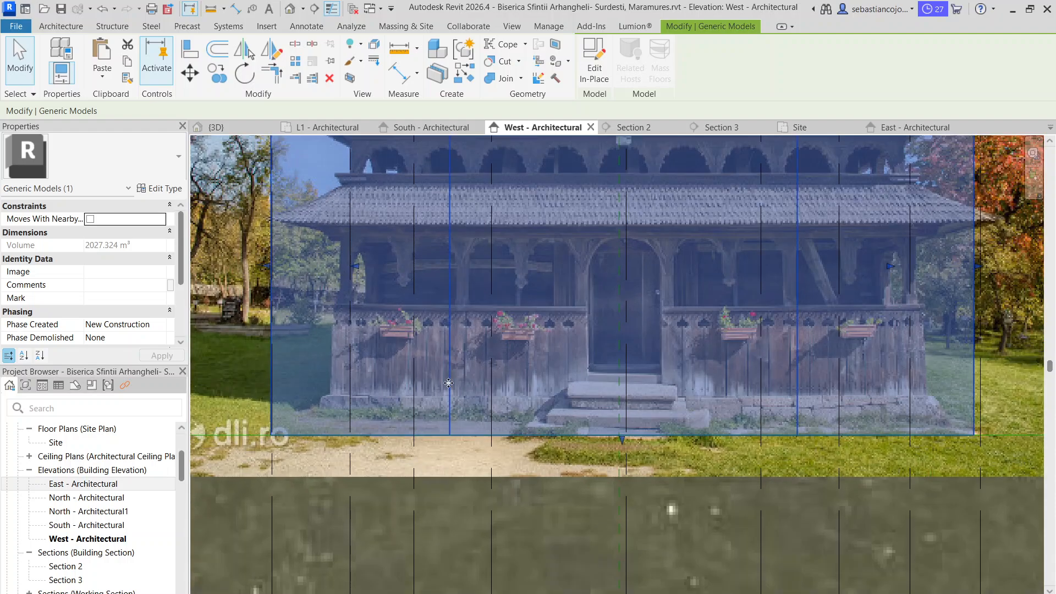
scroll(552, 342, "down", 2)
scroll(589, 278, "up", 2)
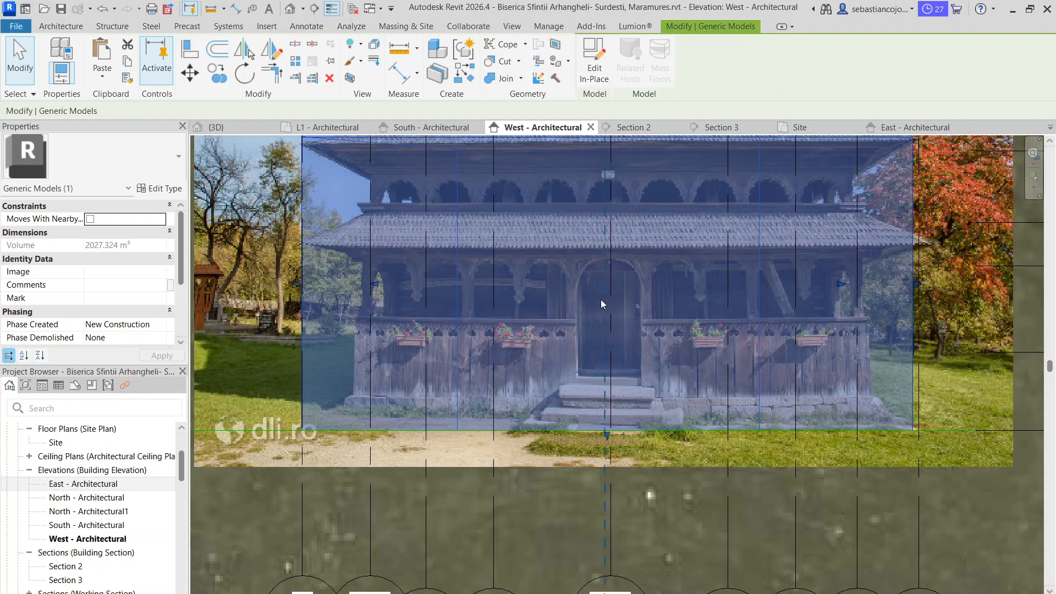
scroll(588, 306, "up", 1)
scroll(325, 302, "up", 1)
scroll(555, 258, "down", 1)
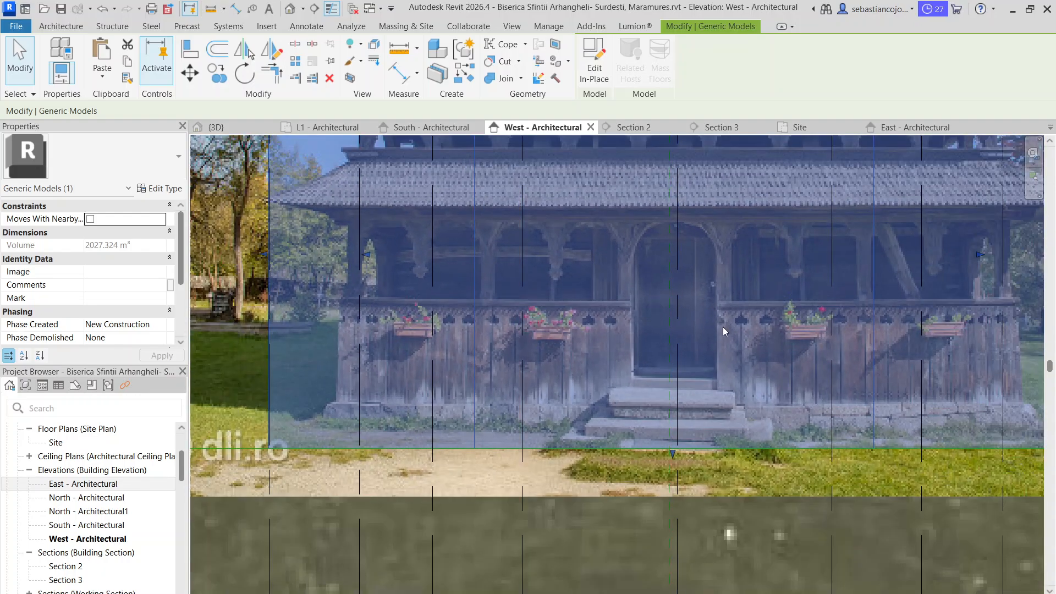
scroll(715, 332, "up", 1)
scroll(575, 302, "down", 1)
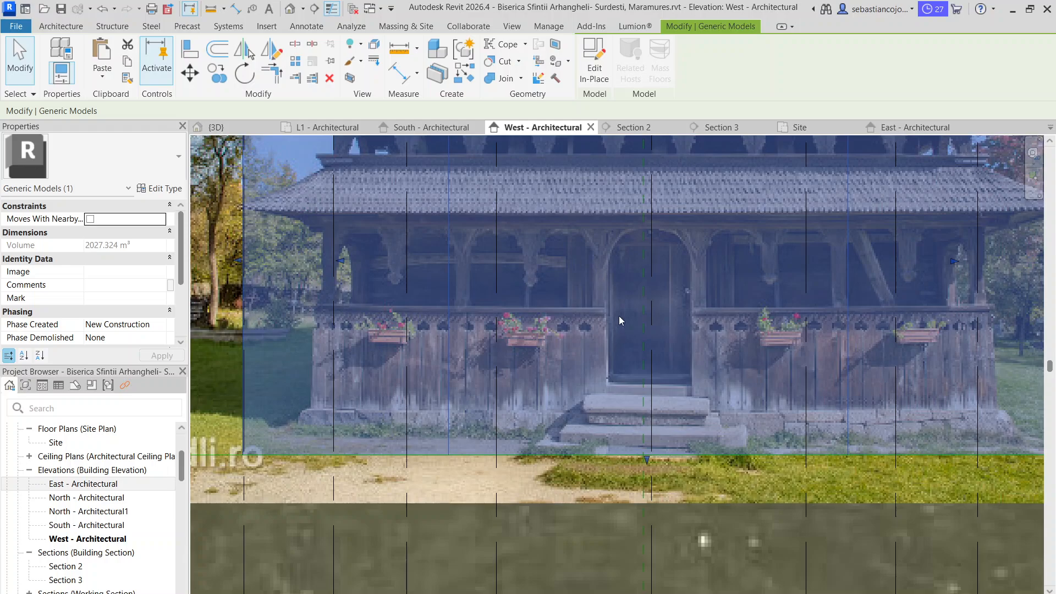
scroll(652, 381, "down", 2)
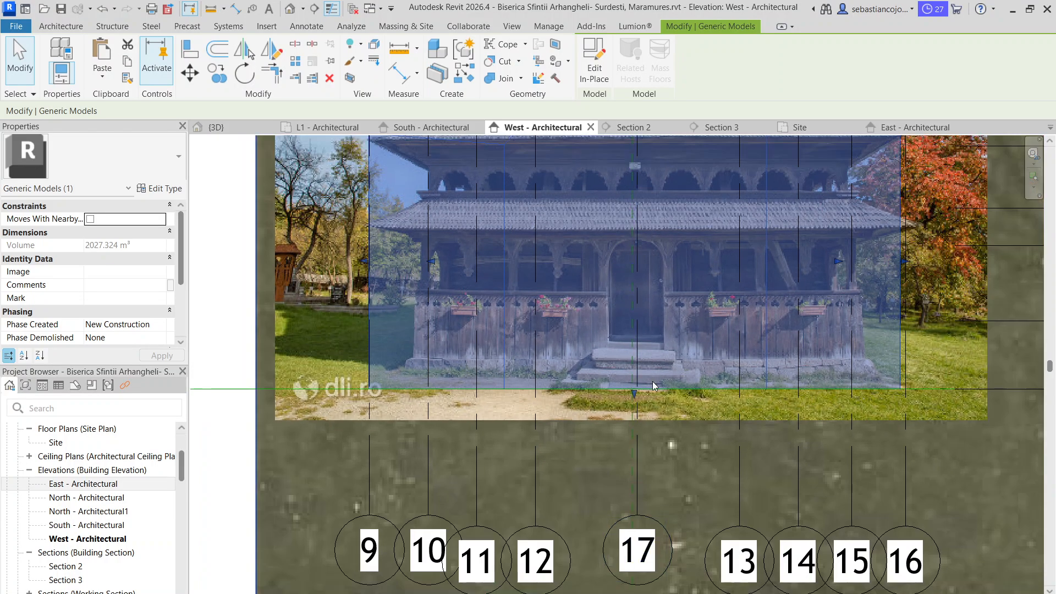
scroll(601, 375, "up", 1)
scroll(534, 398, "down", 1)
scroll(384, 361, "down", 2)
scroll(383, 361, "down", 1)
left_click(296, 226)
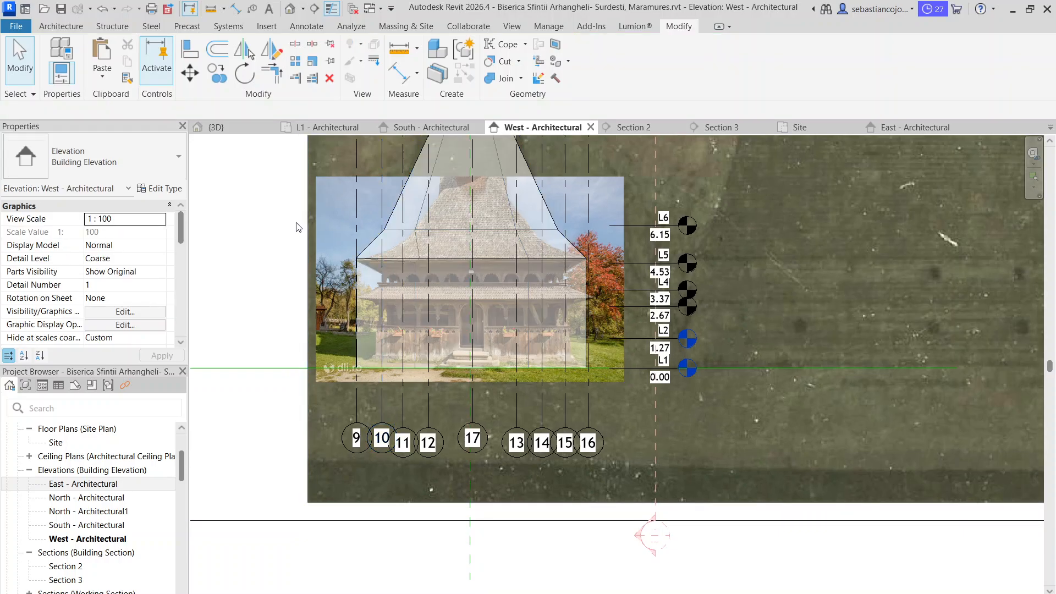
Look through the projection line patterns offered in the entrance photo's element graphics overrides, leaving them unchanged
left_click(315, 195)
key("Escape")
left_click(335, 179)
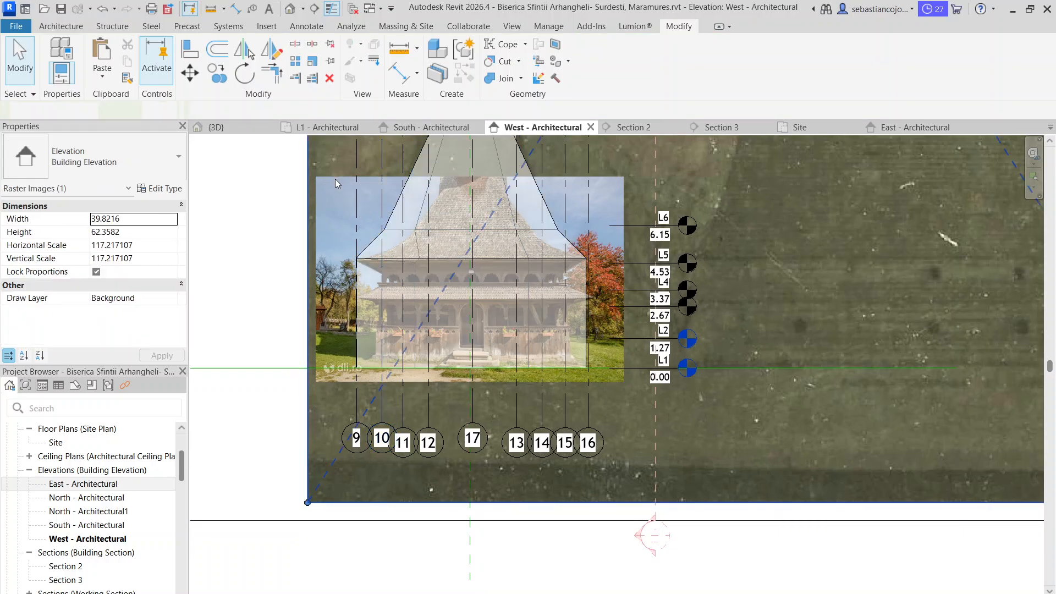
scroll(315, 261, "up", 2)
left_click(315, 264)
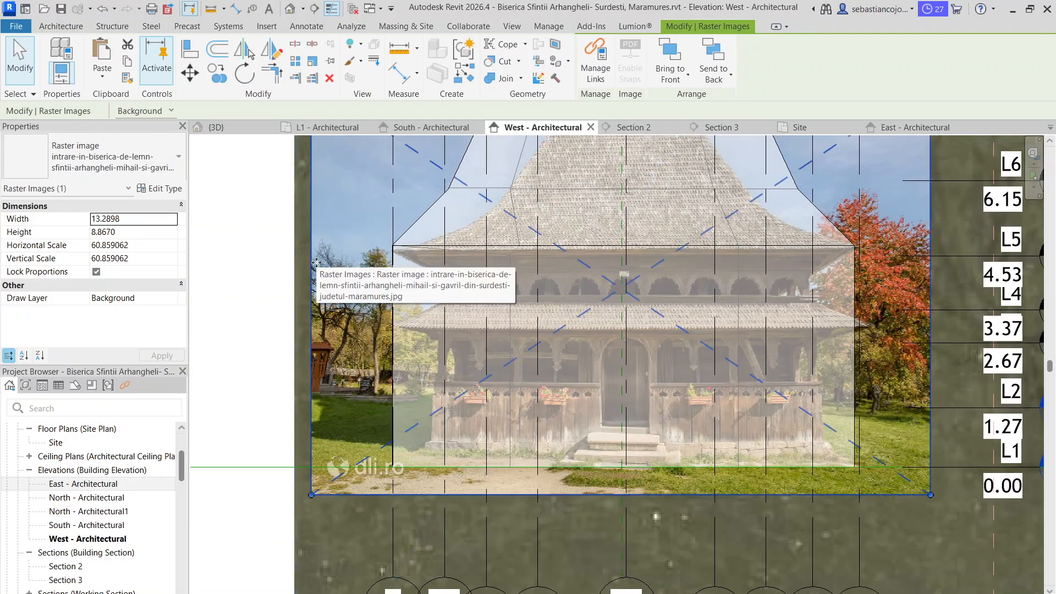
right_click(316, 258)
mouse_move(357, 335)
left_click(509, 337)
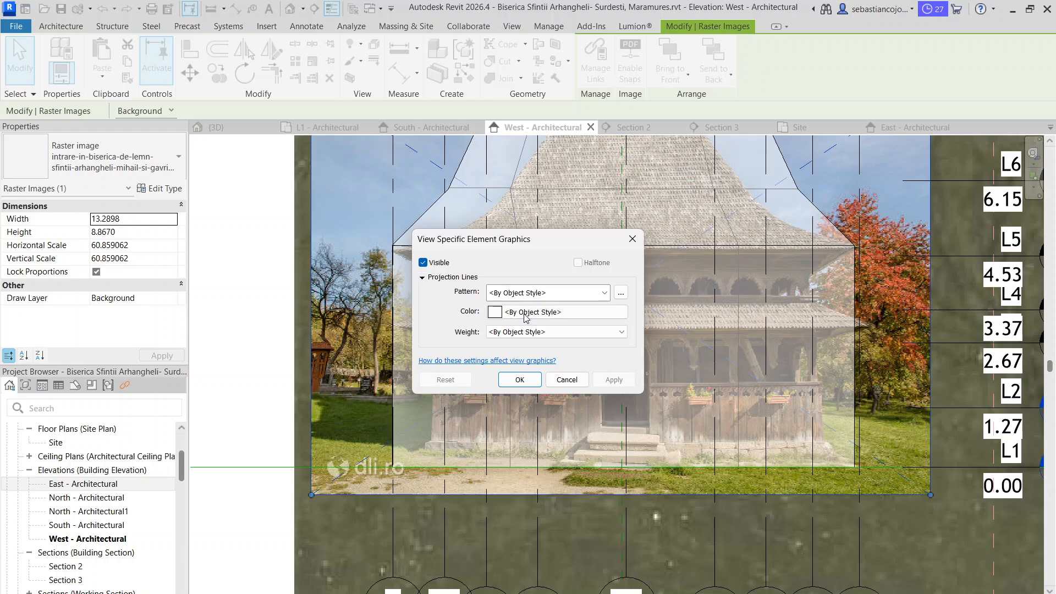
left_click(521, 297)
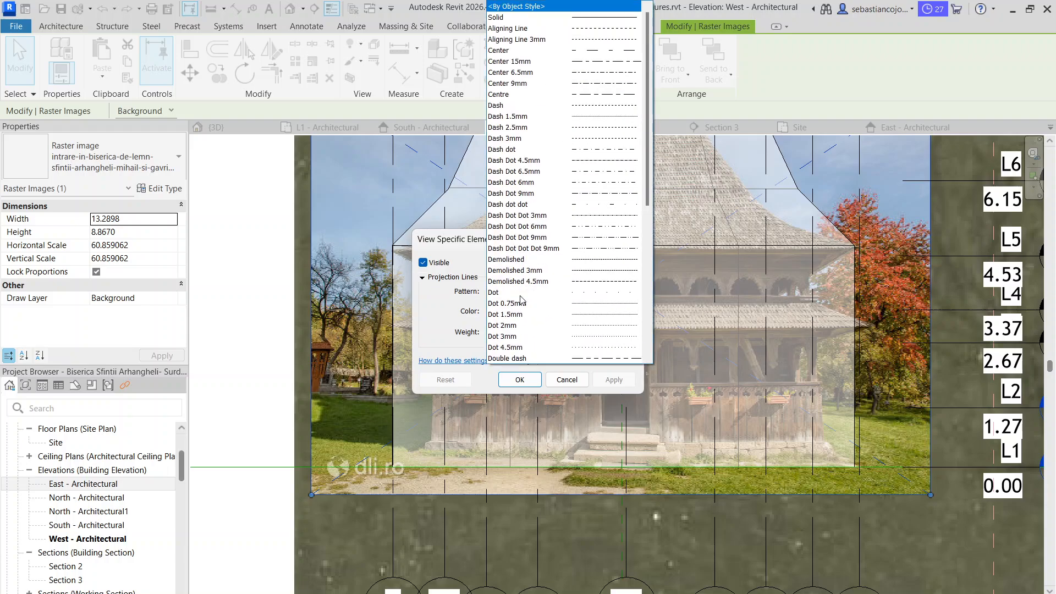
key("Escape")
key("Escape")
key("Escape")
Reopen the entrance photo's view-specific graphics overrides and check the available projection line settings
left_click(316, 265)
right_click(311, 258)
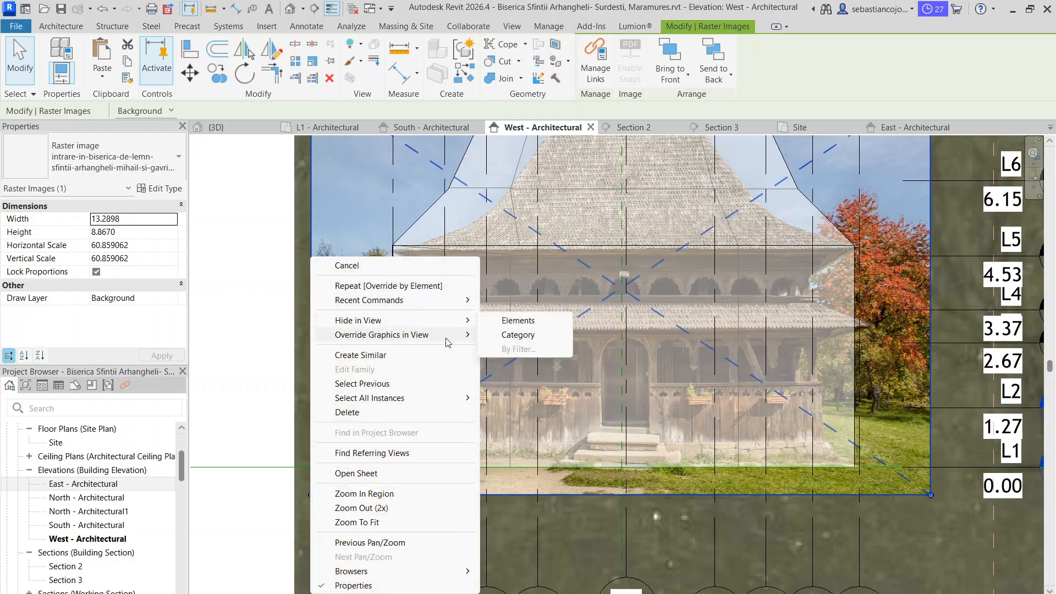
left_click(509, 334)
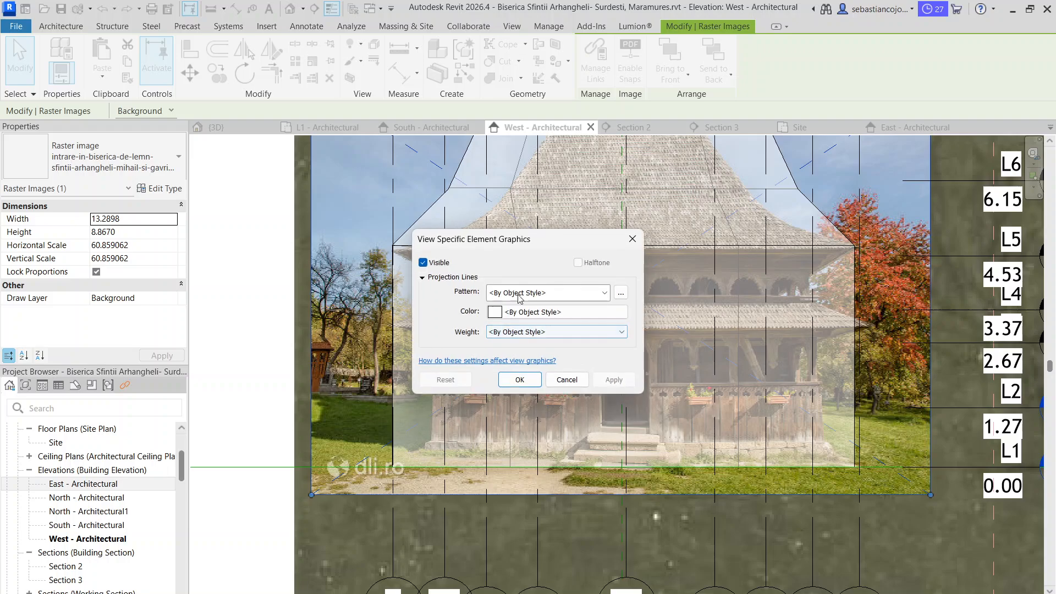
key("Escape")
key("Escape")
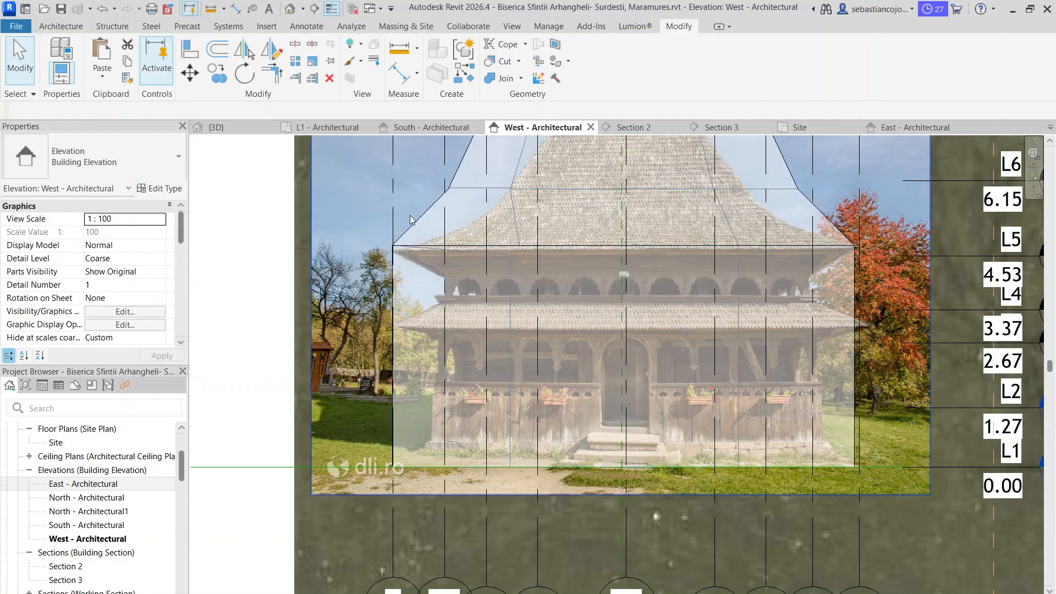
Check the line colour, pattern and weight options in the element graphics overrides of the large background image biserica-de-lemn-din-surdesti.jpg
scroll(555, 233, "down", 5)
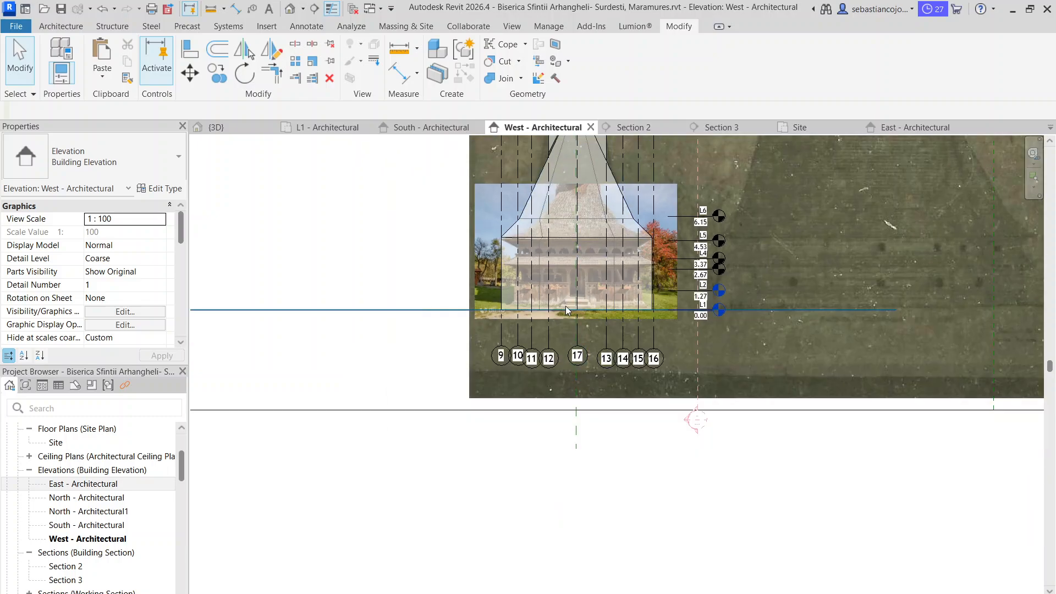
scroll(654, 243, "down", 1)
middle_click_drag(663, 242, 465, 368)
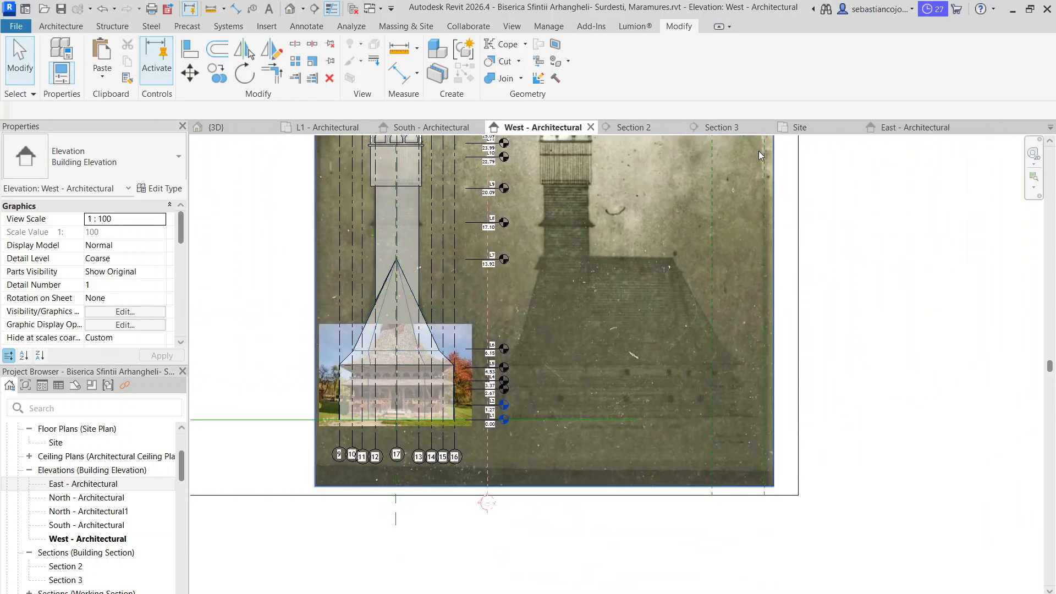
right_click(777, 205)
mouse_move(820, 281)
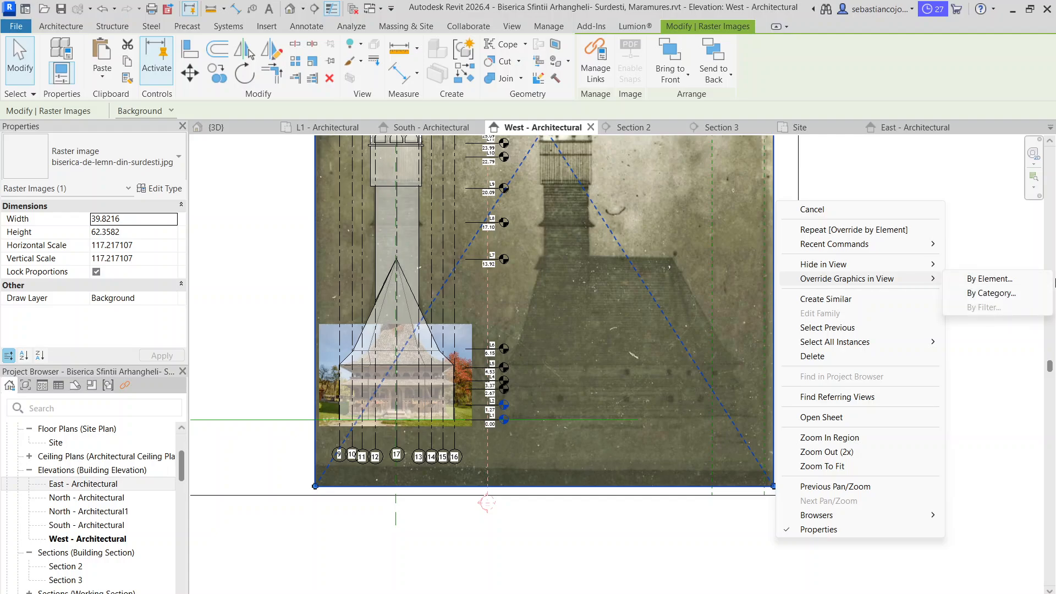
left_click(989, 278)
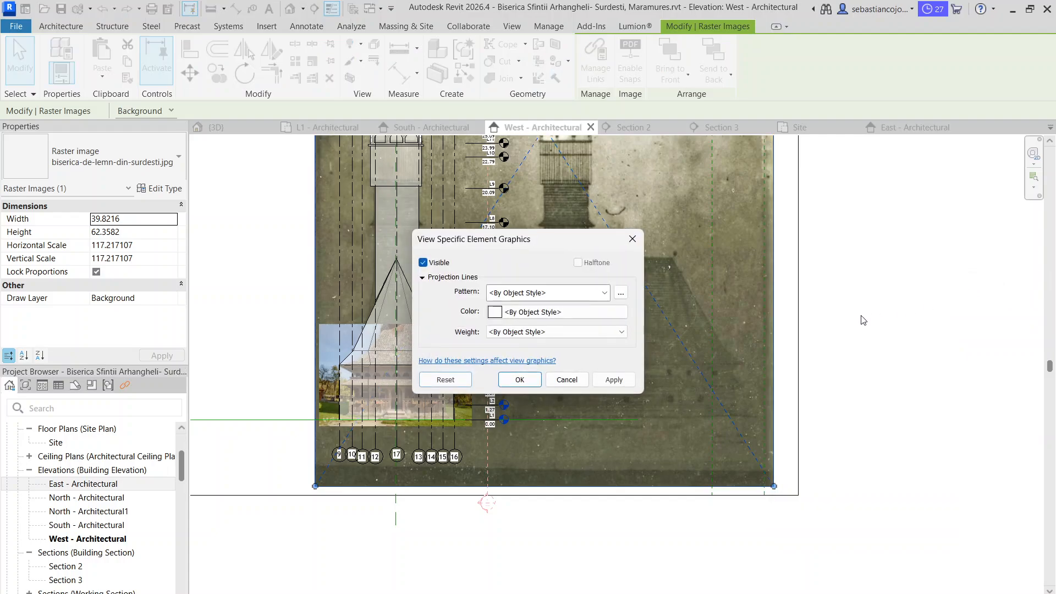
left_click(530, 311)
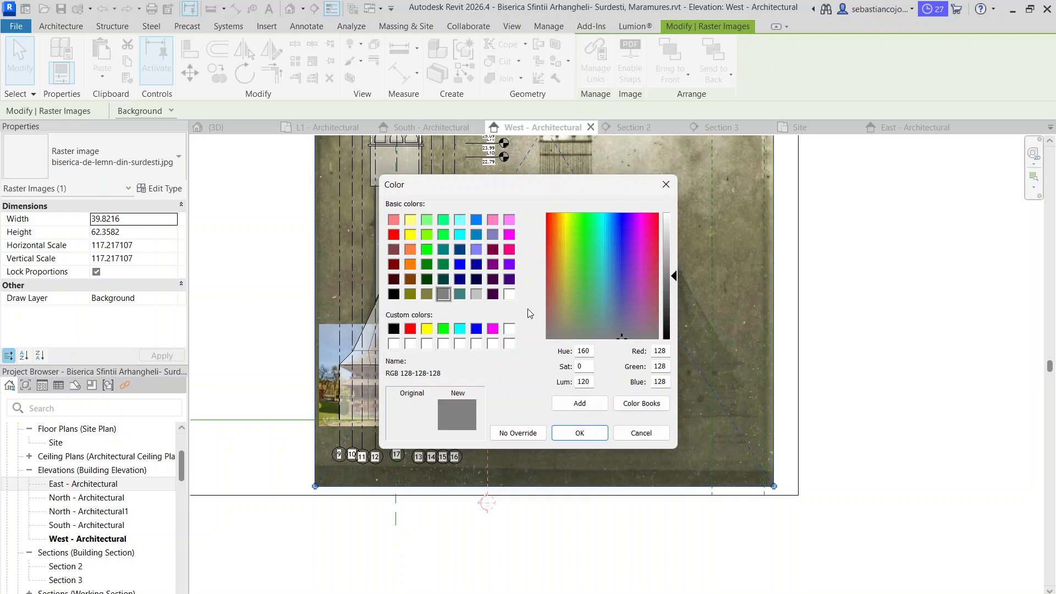
key("Escape")
left_click(550, 290)
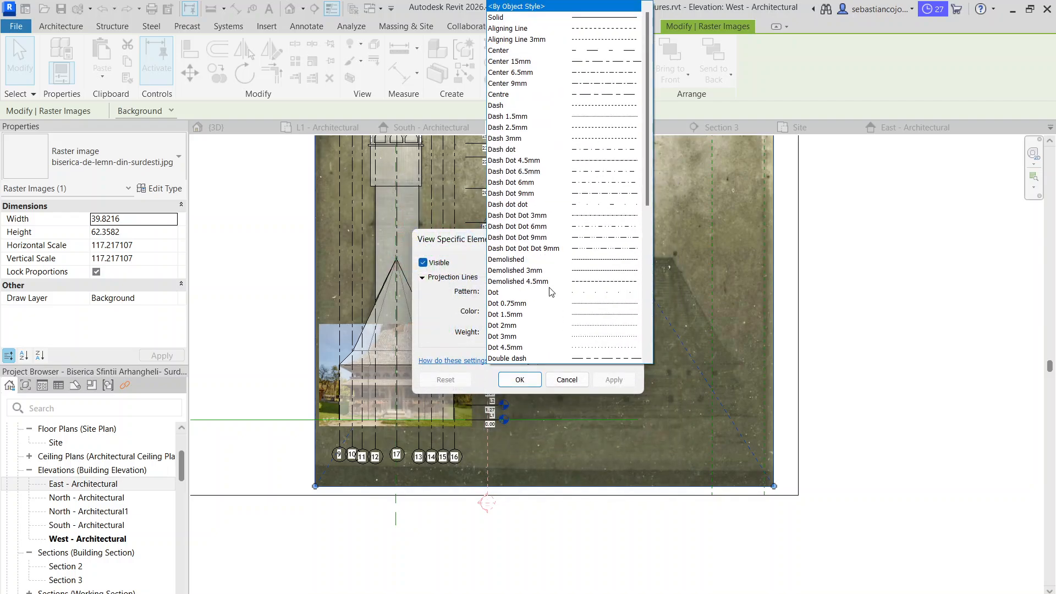
key("Escape")
left_click(524, 331)
key("Escape")
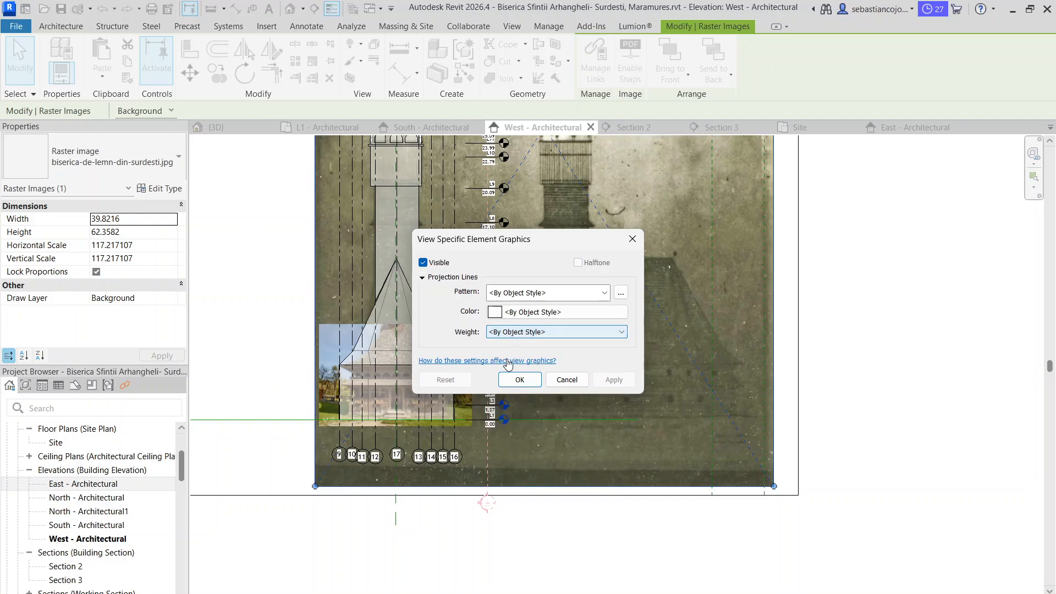
key("Escape")
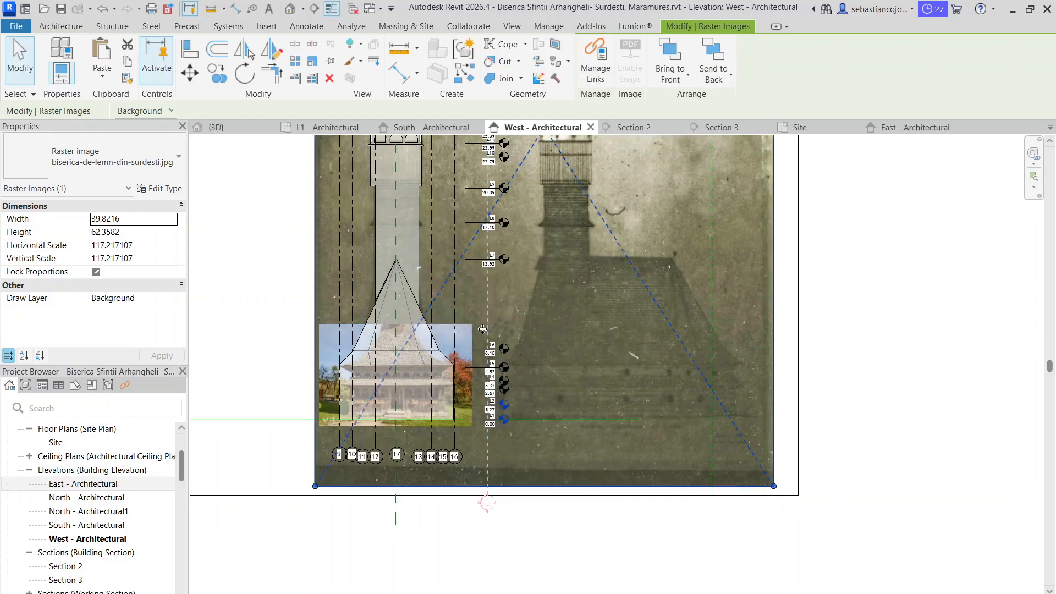
Set the West elevation's visual style to Hidden Line and deselect the background image
scroll(450, 343, "up", 5)
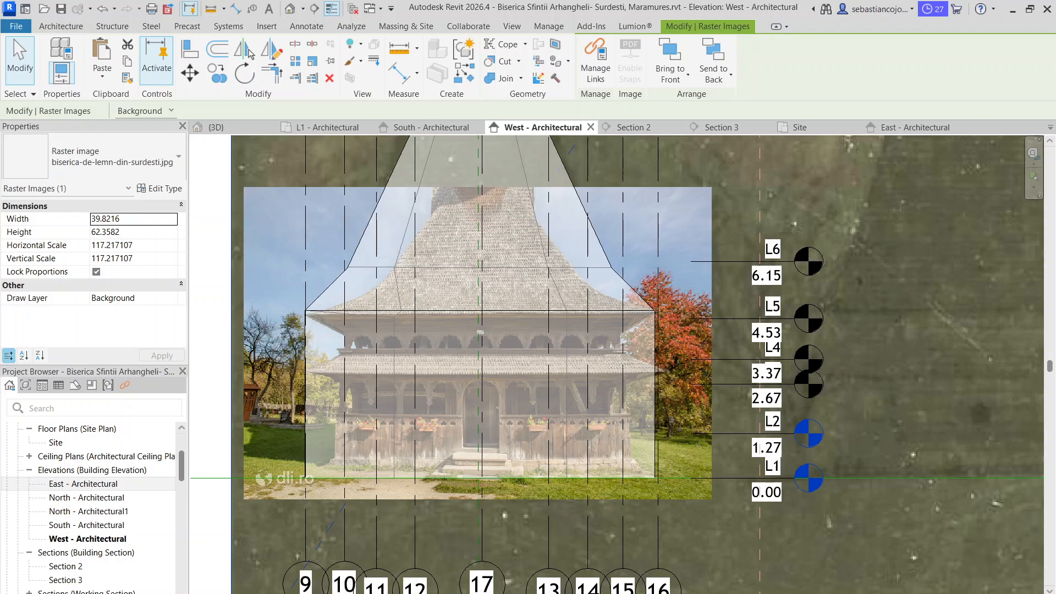
left_click(270, 593)
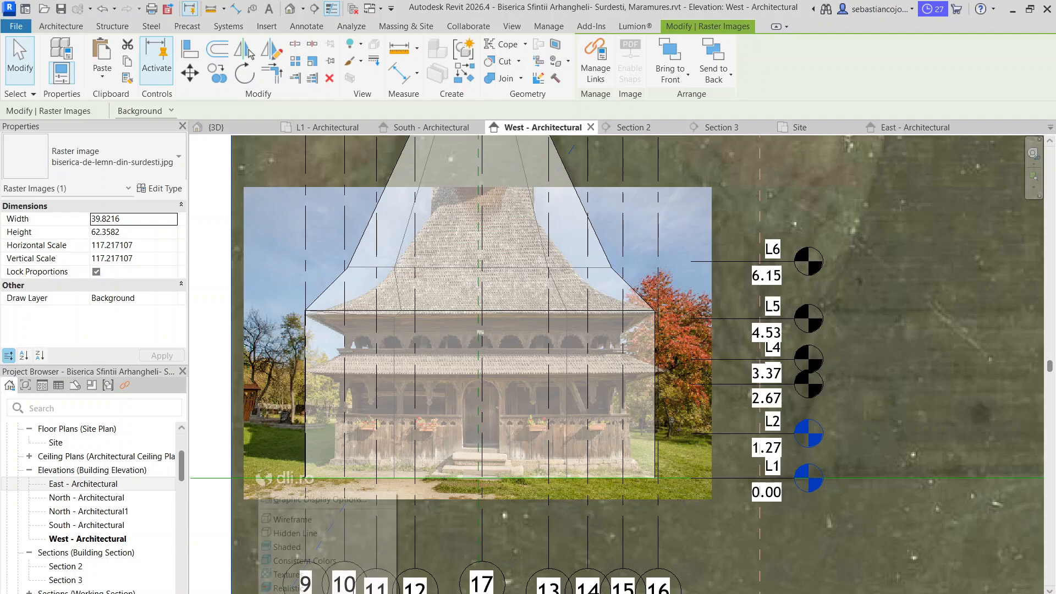
left_click(292, 537)
key("Escape")
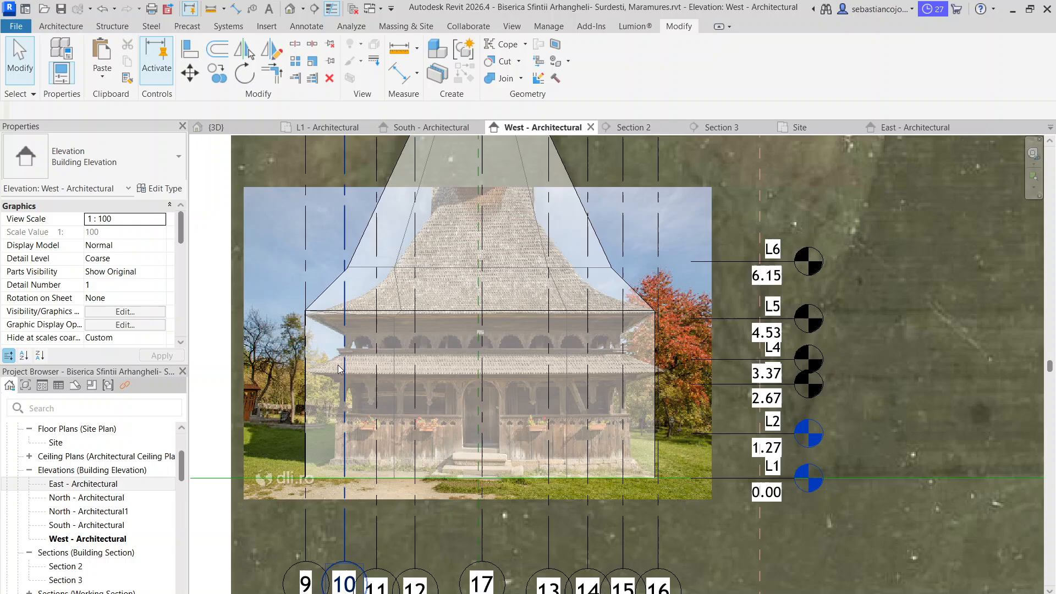
Override the church generic model's graphics by element in the West elevation, with surface transparency at 22
left_click(370, 230)
right_click(370, 230)
mouse_move(512, 294)
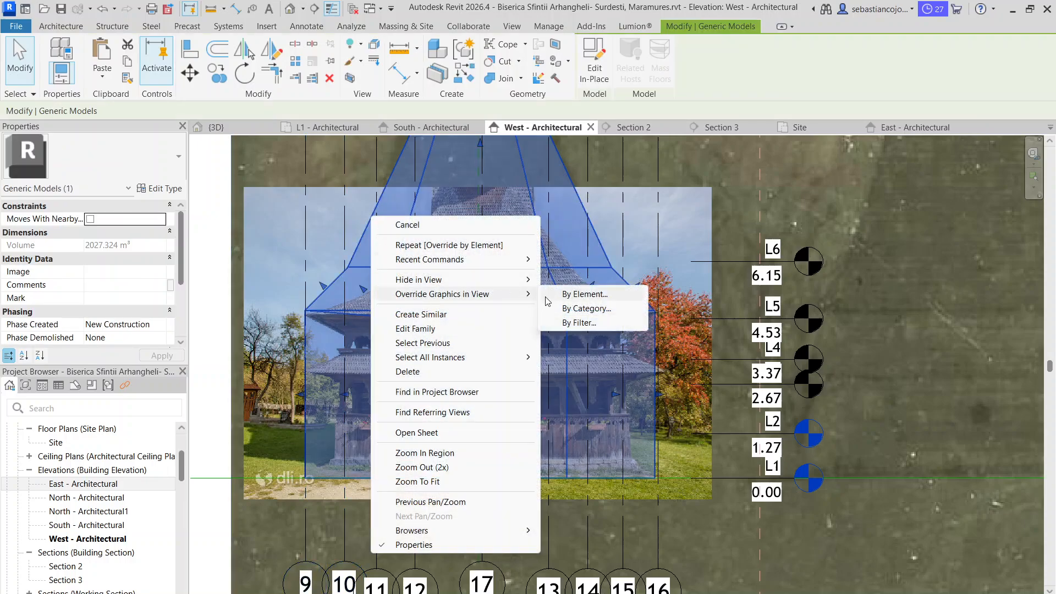
left_click(559, 298)
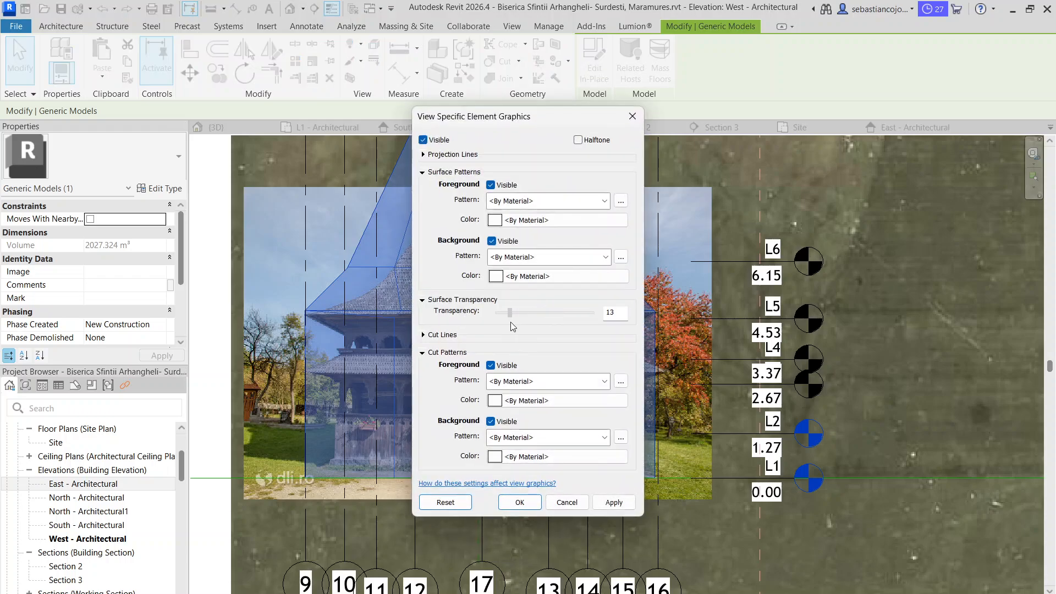
left_click_drag(512, 321, 518, 321)
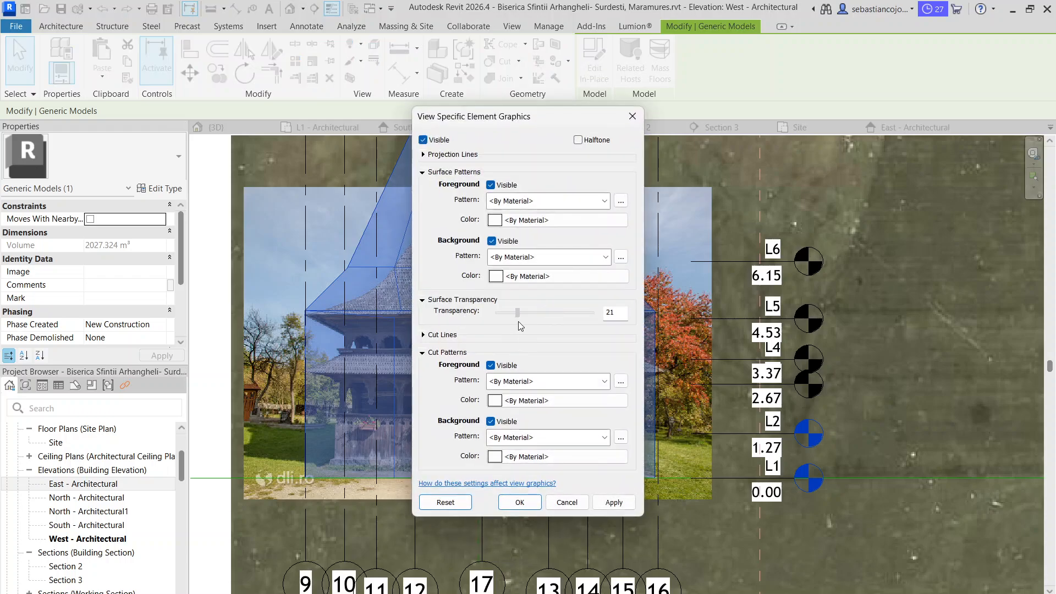
left_click(520, 502)
key("Escape")
Open the church's generic model for in-place editing from its lower facade volume in the West elevation
scroll(432, 371, "down", 3)
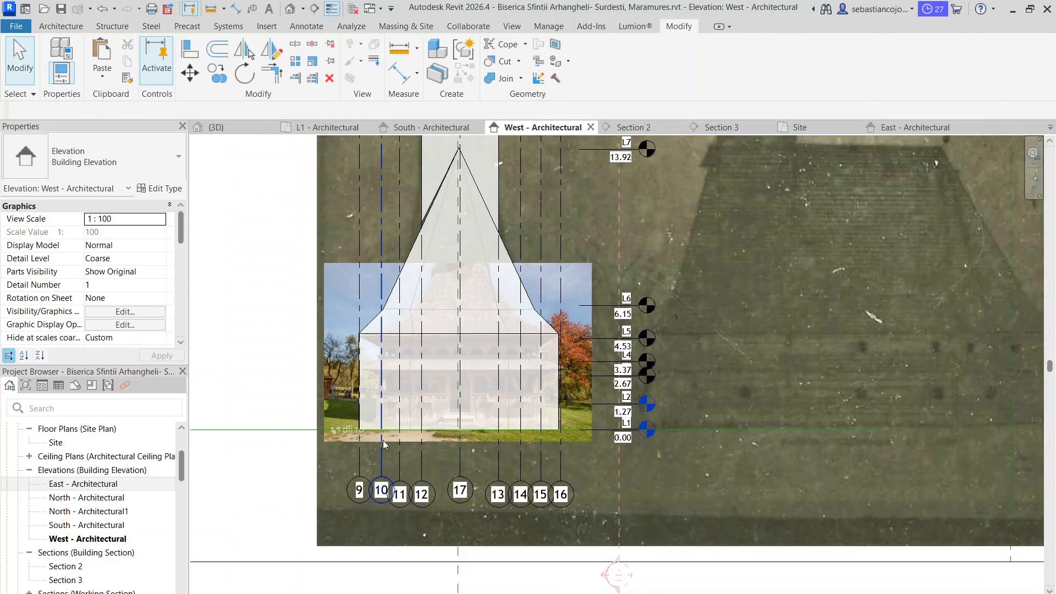
scroll(384, 437, "up", 5)
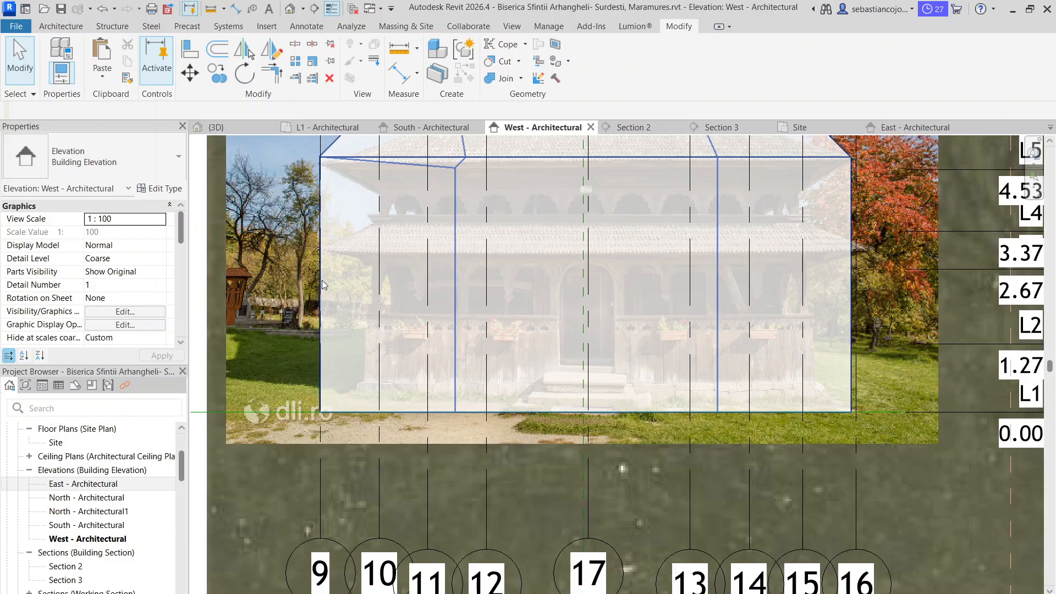
left_click(323, 329)
middle_click_drag(323, 328, 342, 444)
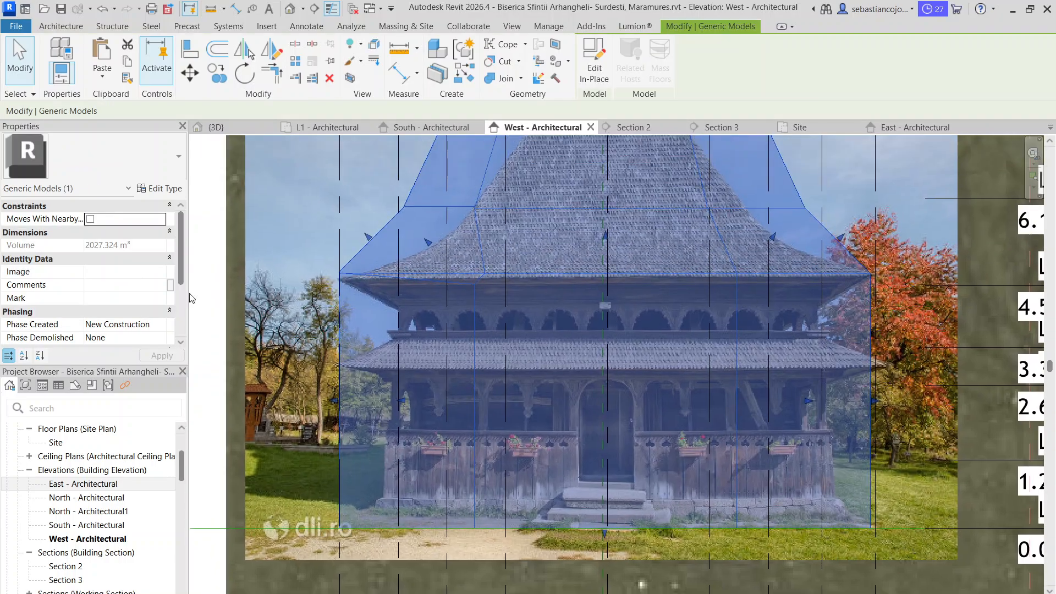
double_click(339, 329)
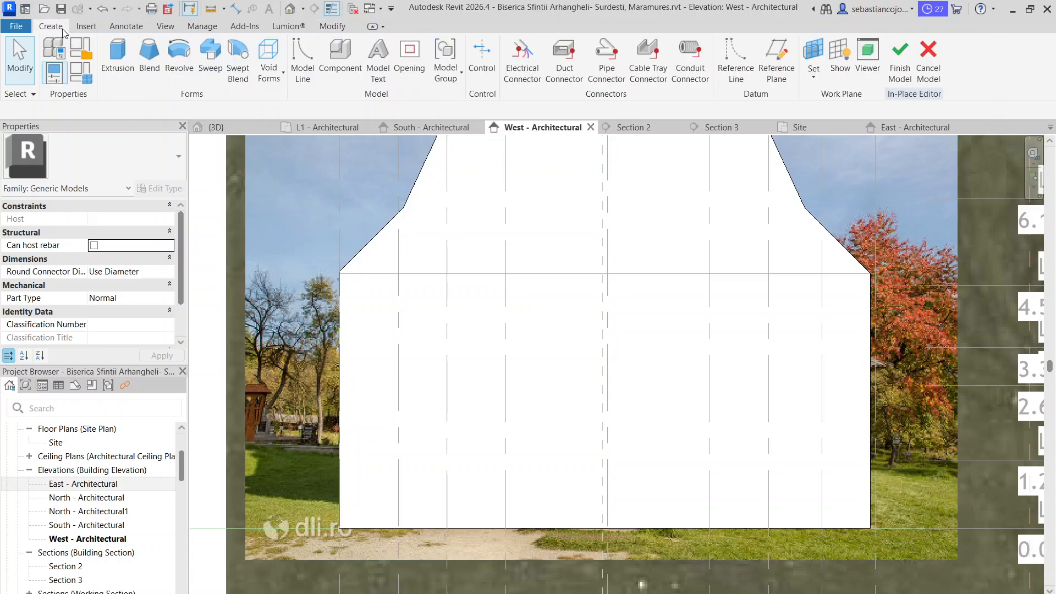
Start a void extrusion and pick its work plane from the lower facade volume of the church model
left_click(269, 66)
left_click(281, 100)
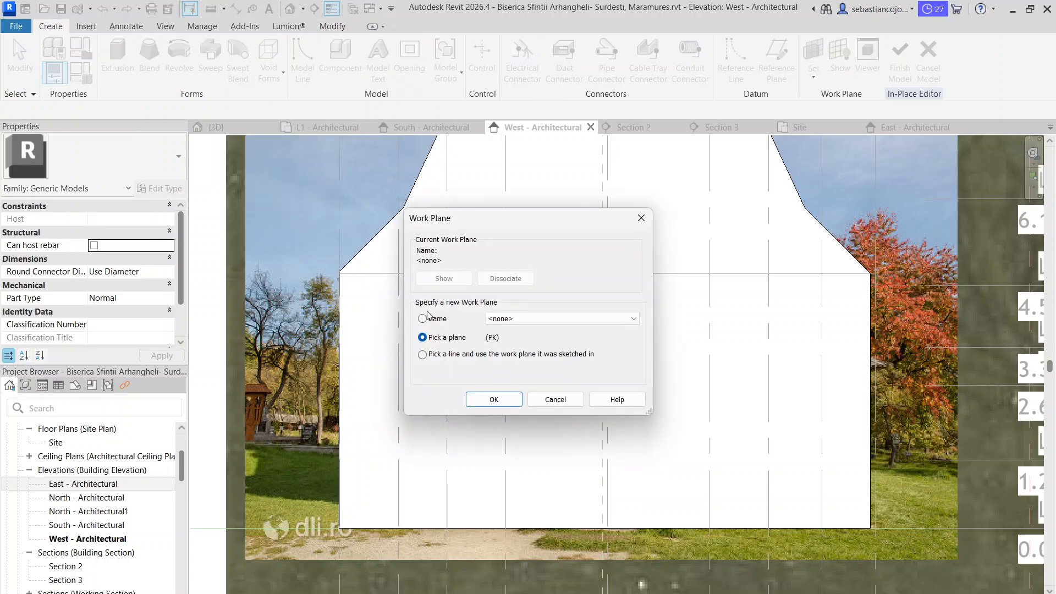
left_click(491, 399)
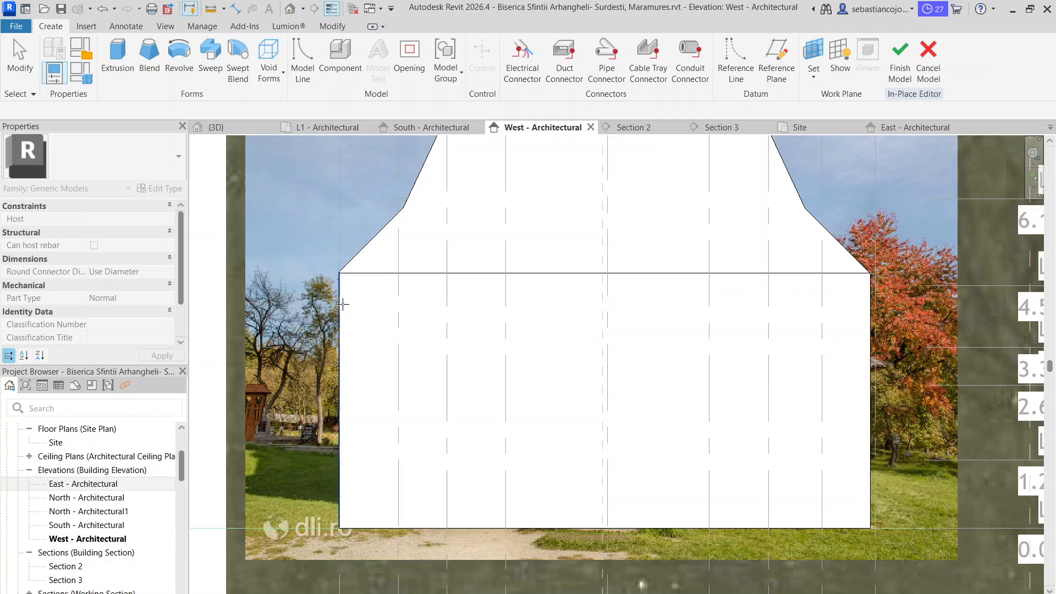
left_click(344, 307)
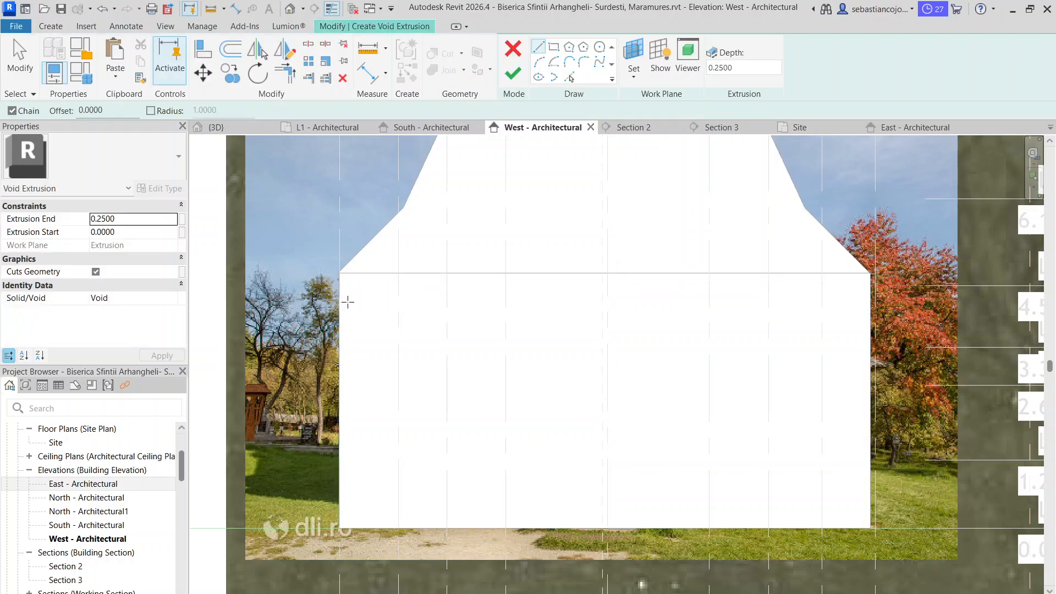
Show the view in Wireframe and begin the void profile with a line from the outer tip of the upper eaves at grid 9
left_click(264, 593)
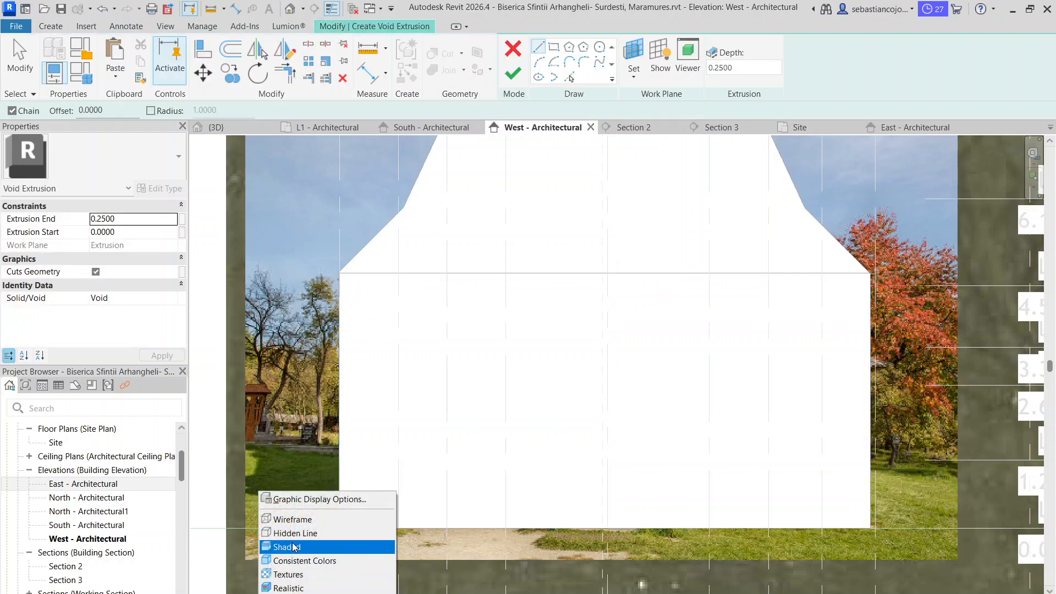
left_click(311, 520)
scroll(505, 337, "up", 3)
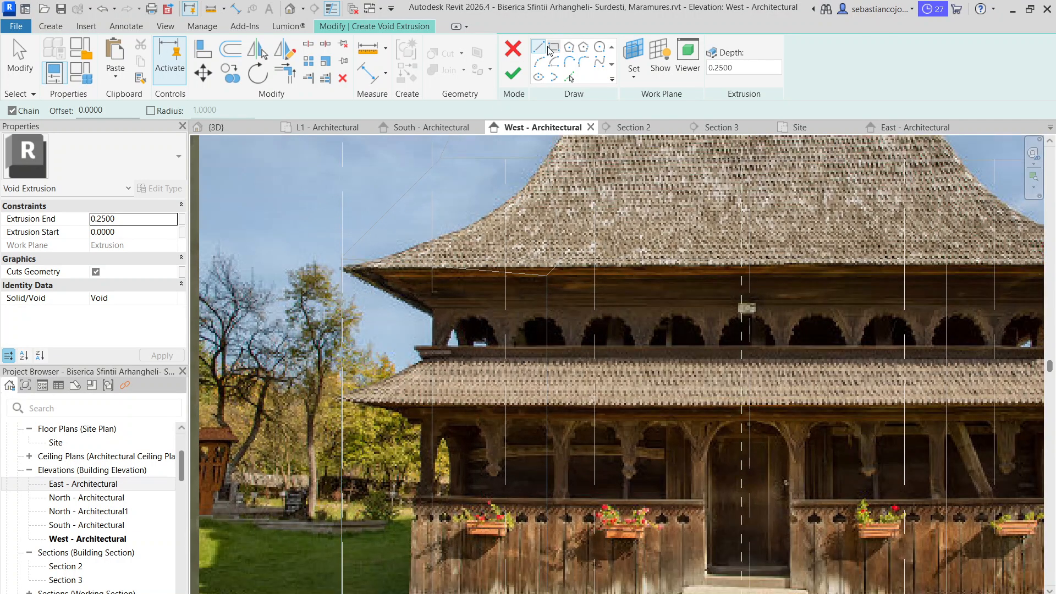
scroll(369, 323, "up", 2)
left_click(334, 249)
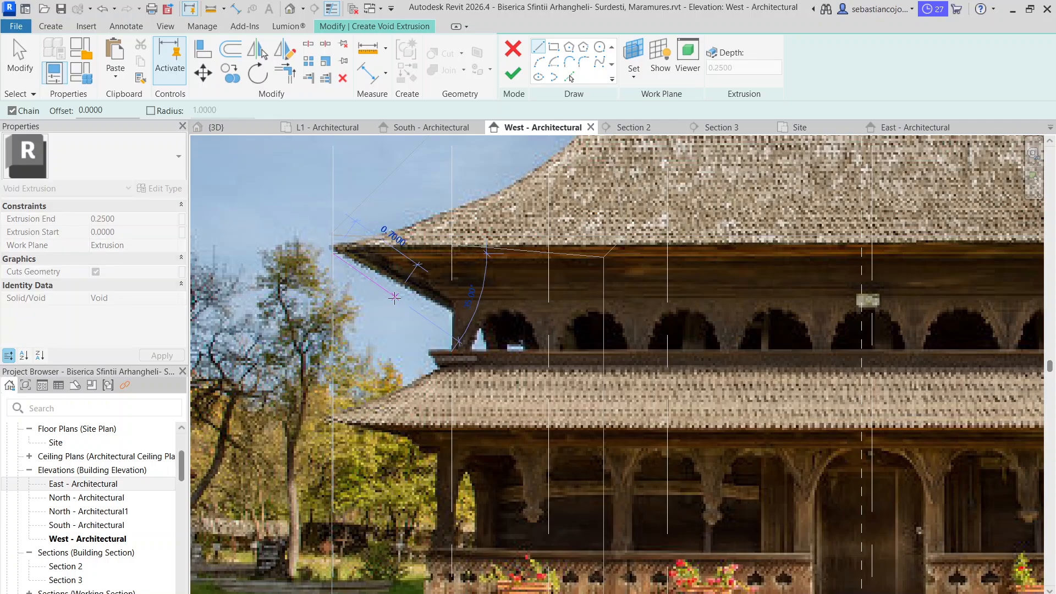
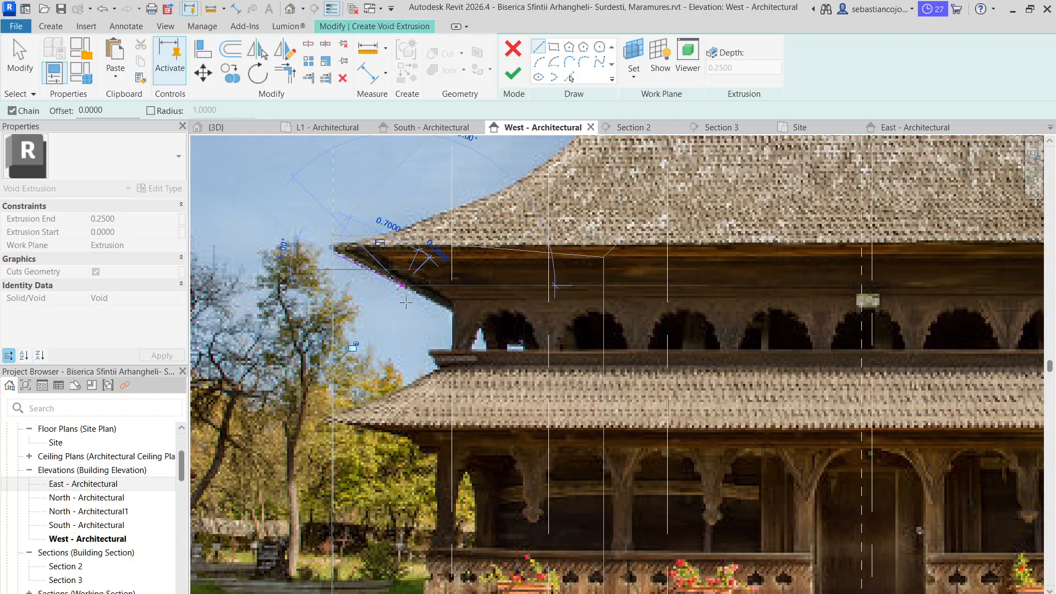
Complete the upper void profile with a 0.70 m sloped edge, a 0.60 m vertical, and a return to grid 9, and finish the sketch
left_click(402, 285)
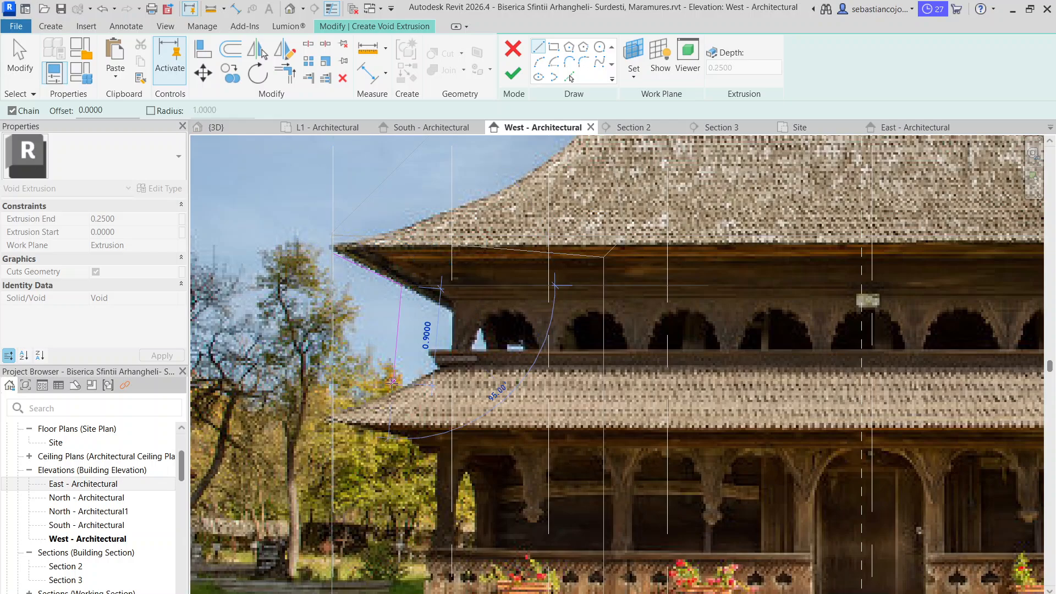
left_click(401, 350)
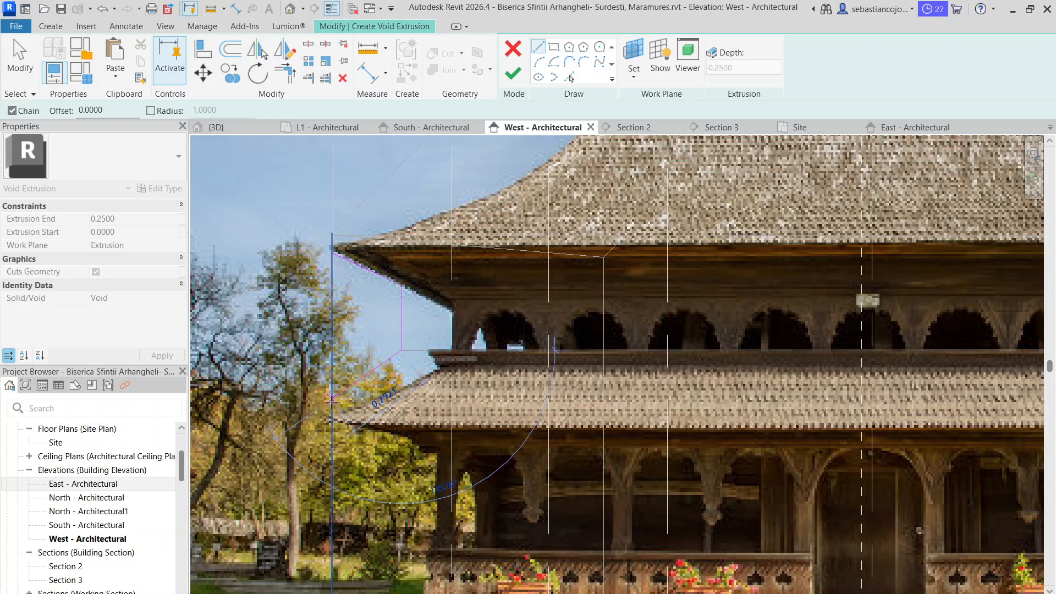
scroll(352, 346, "down", 4)
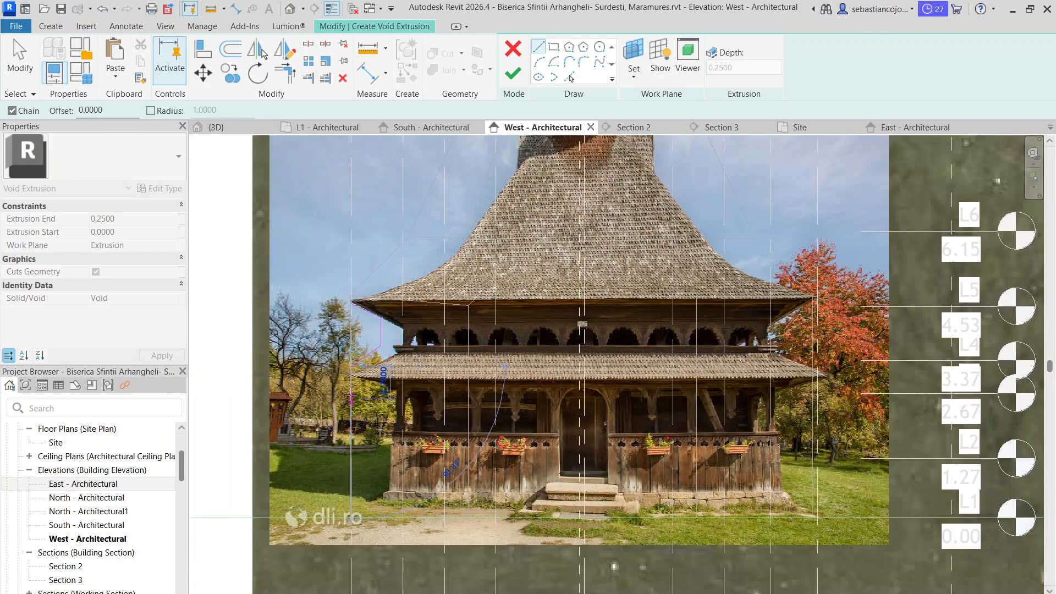
scroll(353, 304, "up", 1)
left_click(352, 304)
key("Escape")
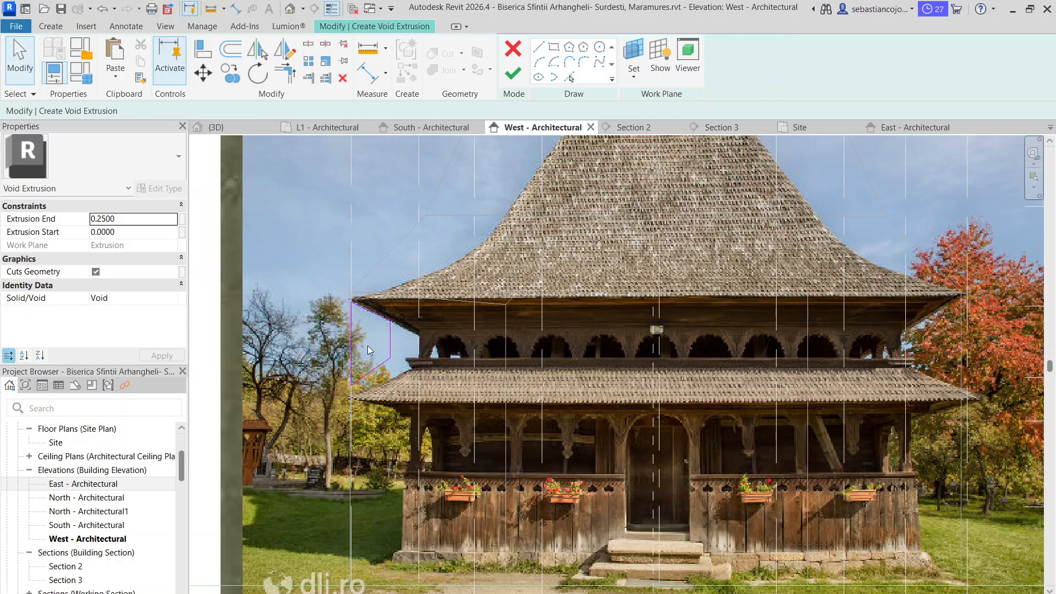
scroll(365, 363, "up", 1)
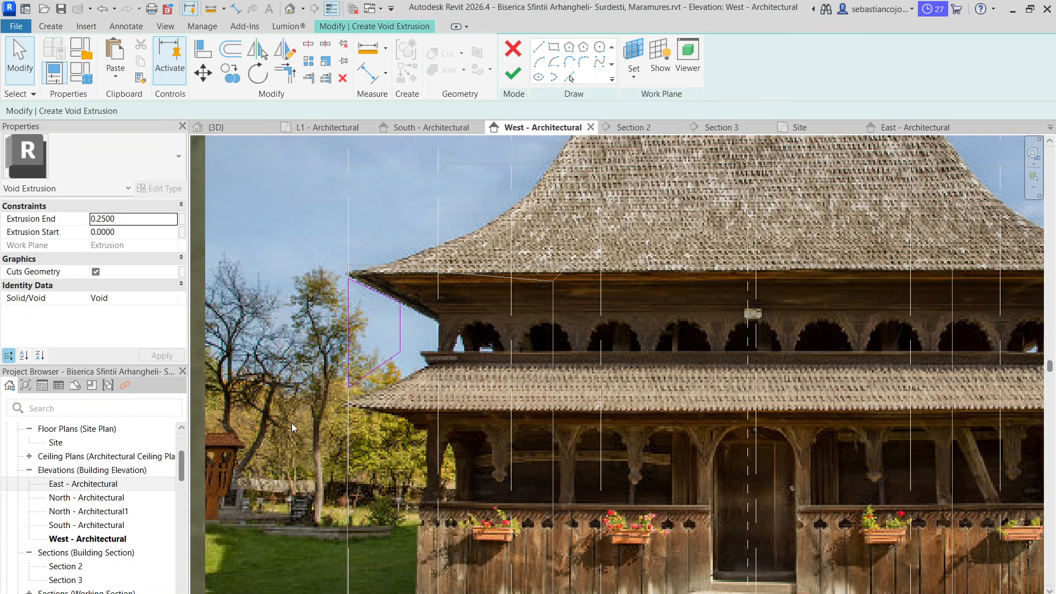
scroll(324, 415, "down", 2)
middle_click_drag(324, 414, 321, 314)
scroll(320, 314, "up", 2)
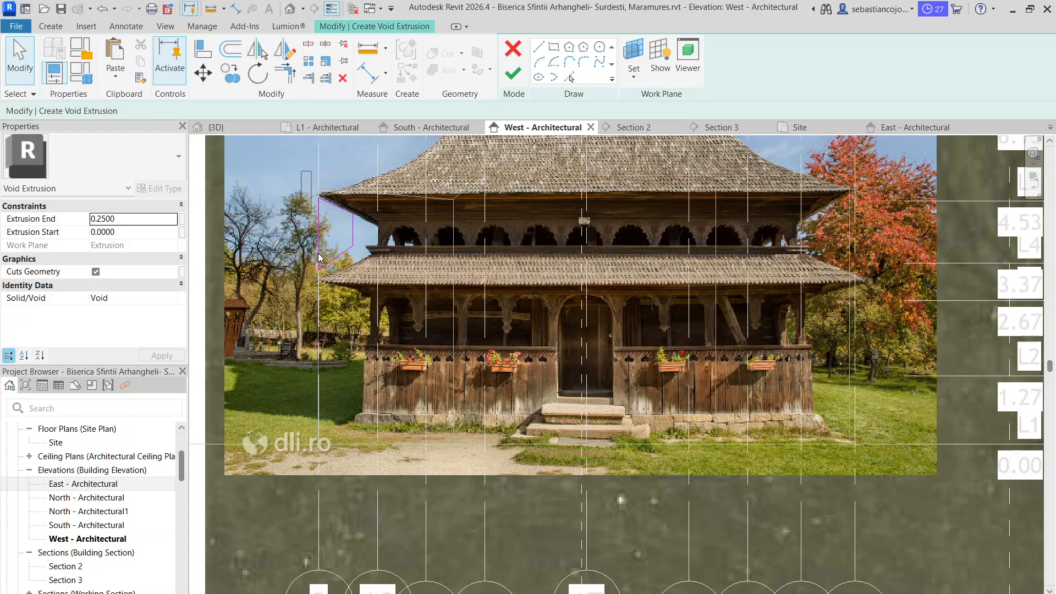
mouse_move(301, 171)
left_mouse_down()
mouse_move(361, 305)
mouse_move(348, 287)
left_mouse_up()
left_click(522, 77)
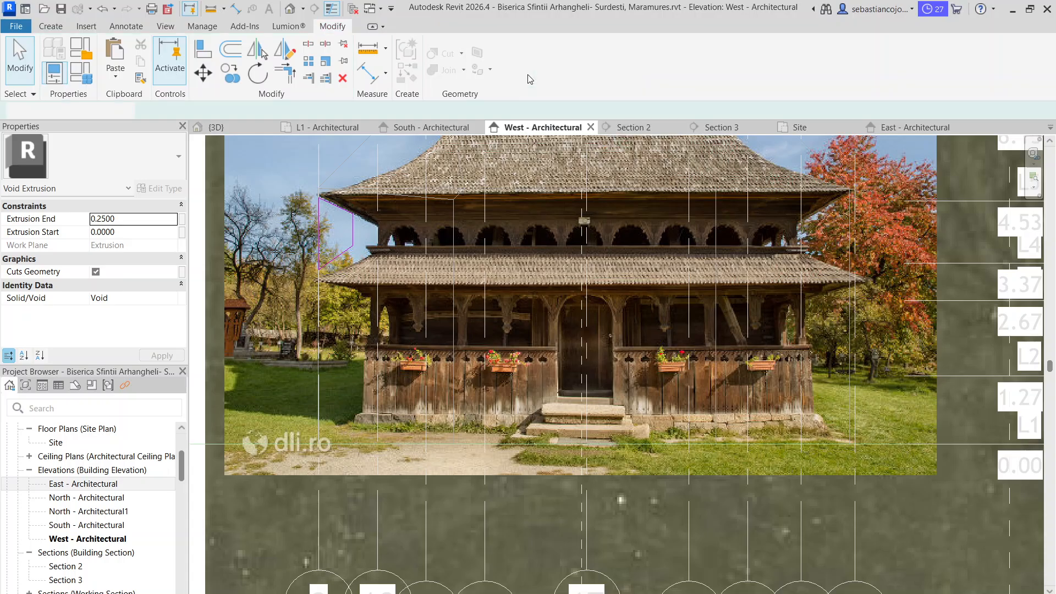
Start another void extrusion and pick its work plane from the church's lower facade volume
scroll(357, 275, "up", 2)
left_click(363, 290)
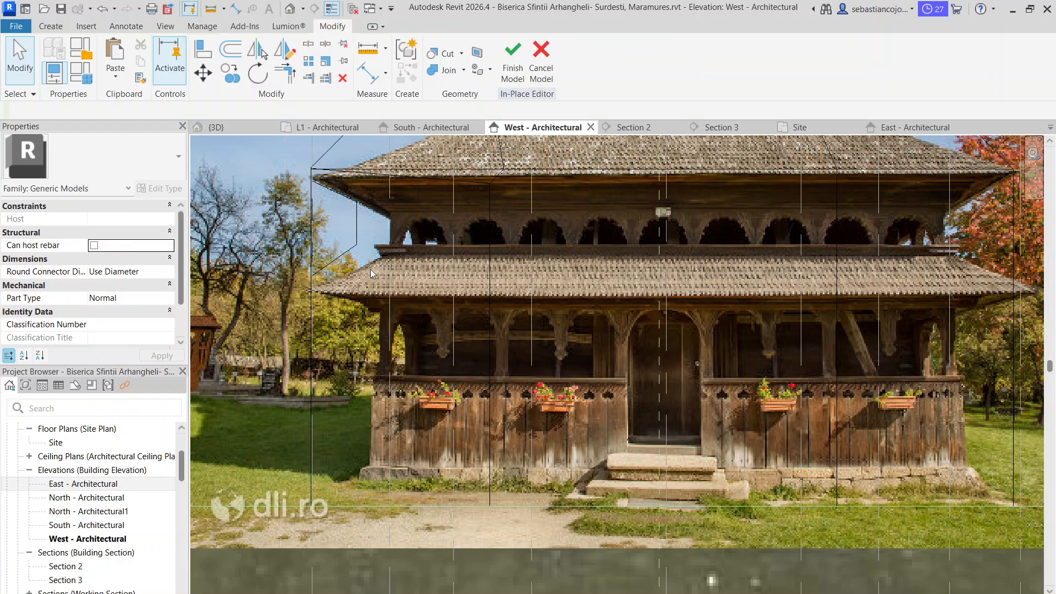
left_click(355, 242)
left_click(355, 256)
left_click(51, 26)
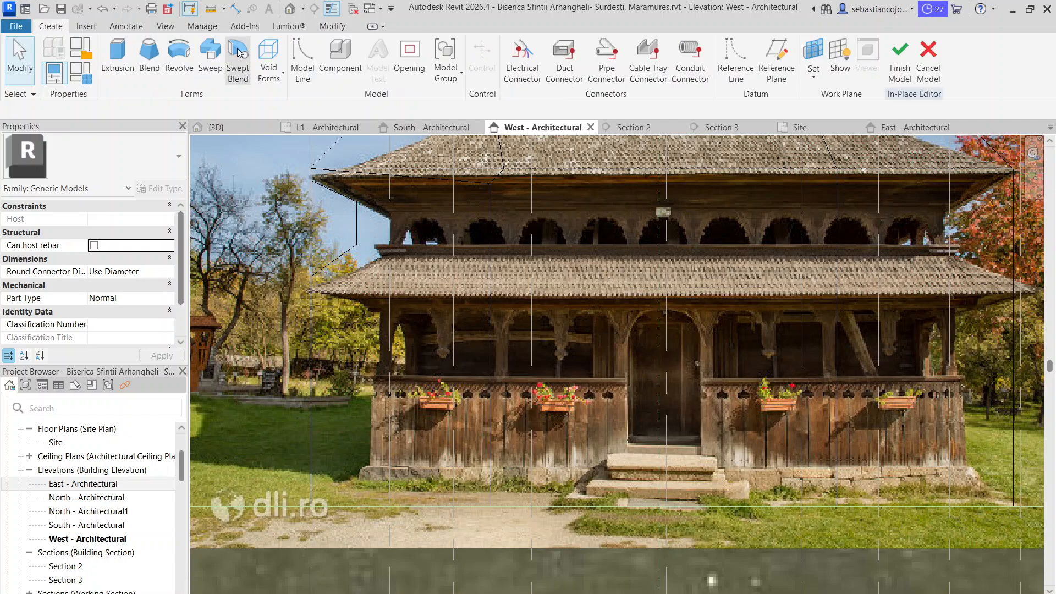
left_click(282, 73)
left_click(289, 109)
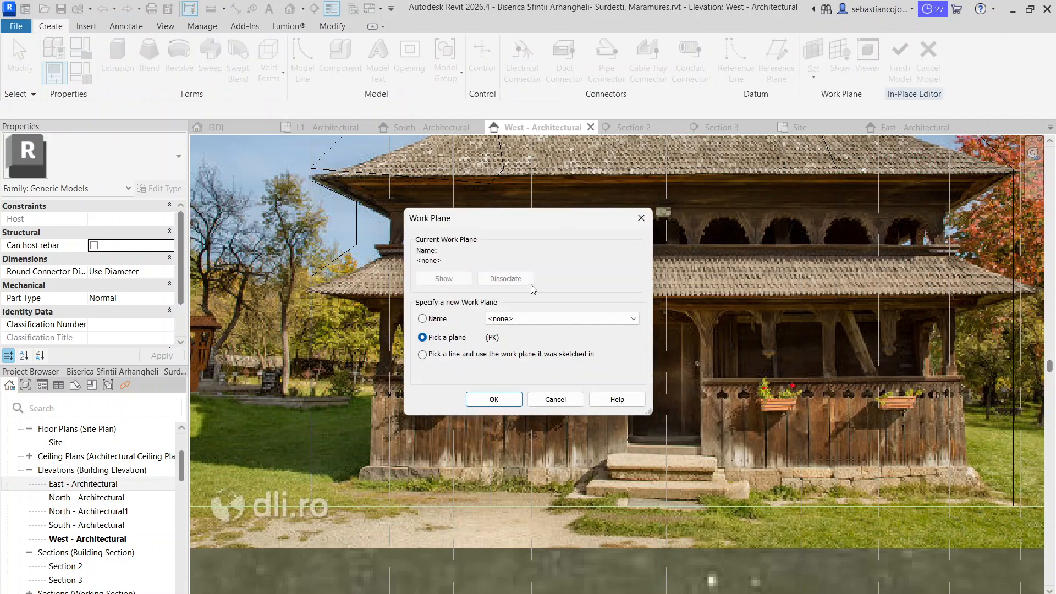
left_click(493, 400)
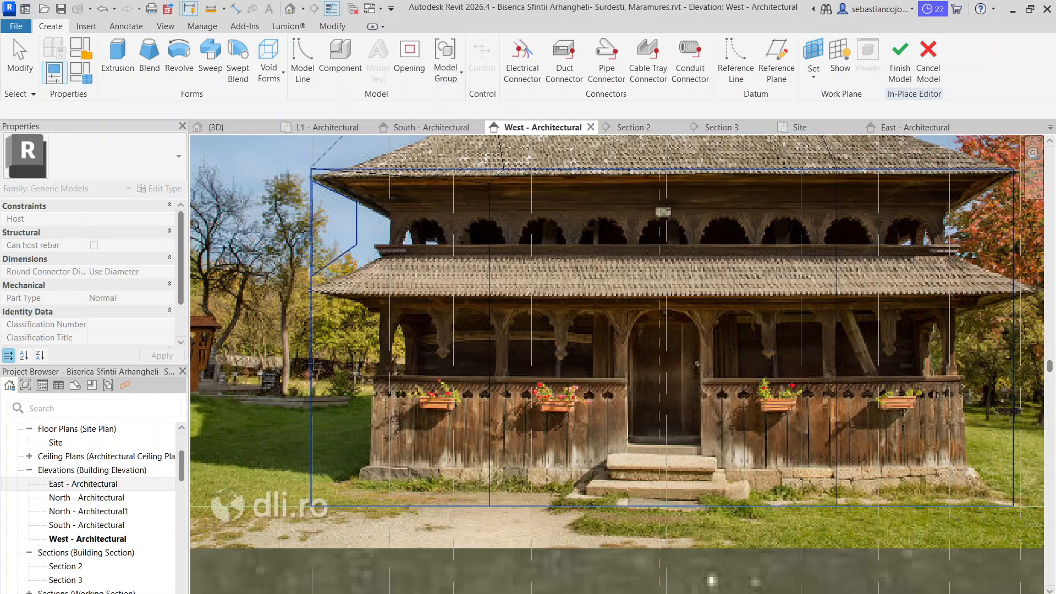
left_click(316, 368)
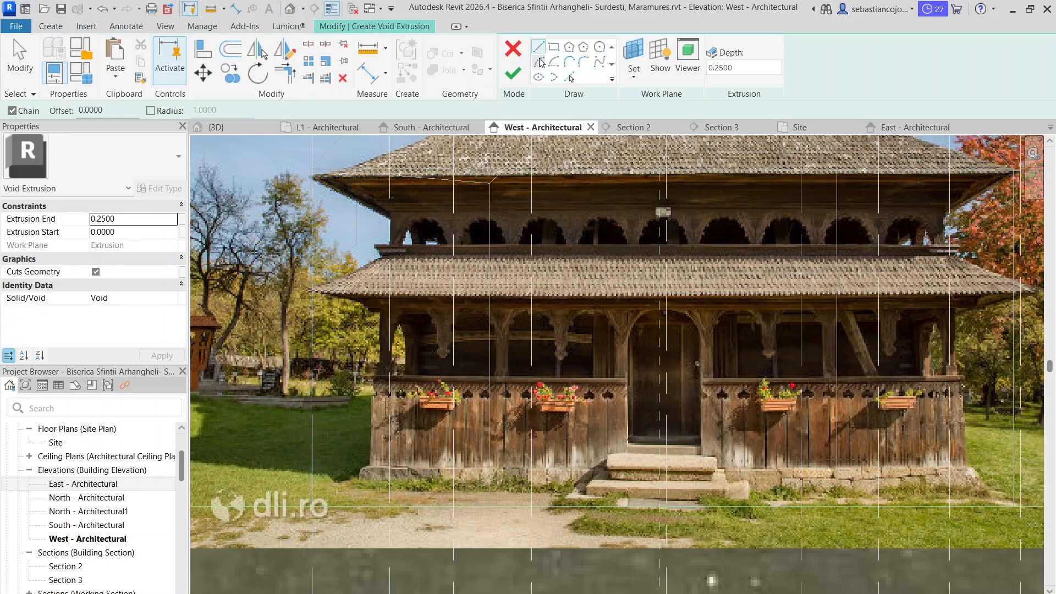
Sketch the lower void profile from the lower eaves tip at grid 9, about 0.96 m inward along the eaves and down to the plinth
scroll(353, 272, "up", 3)
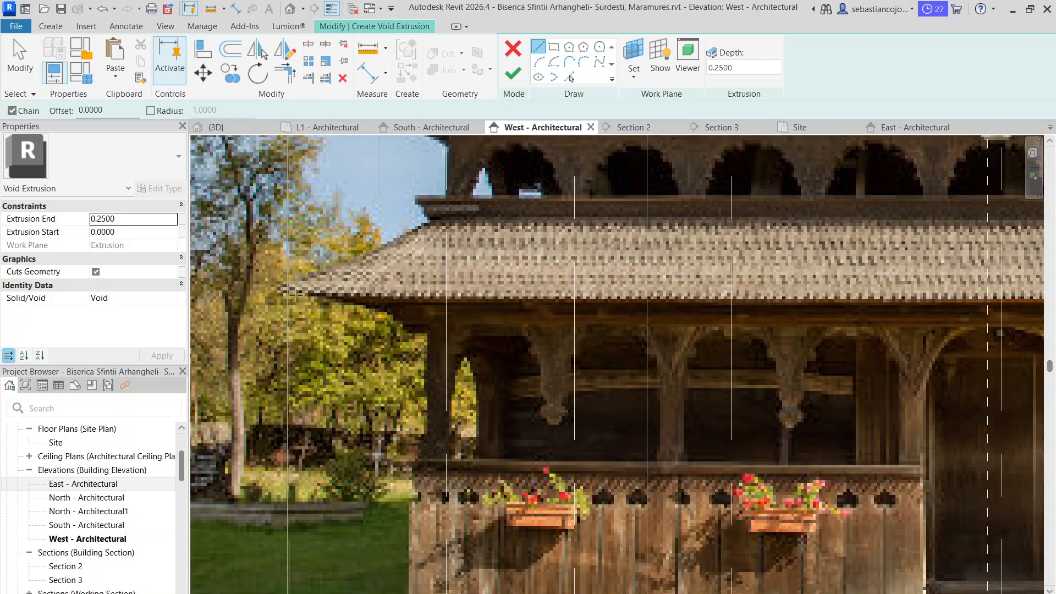
left_click(291, 293)
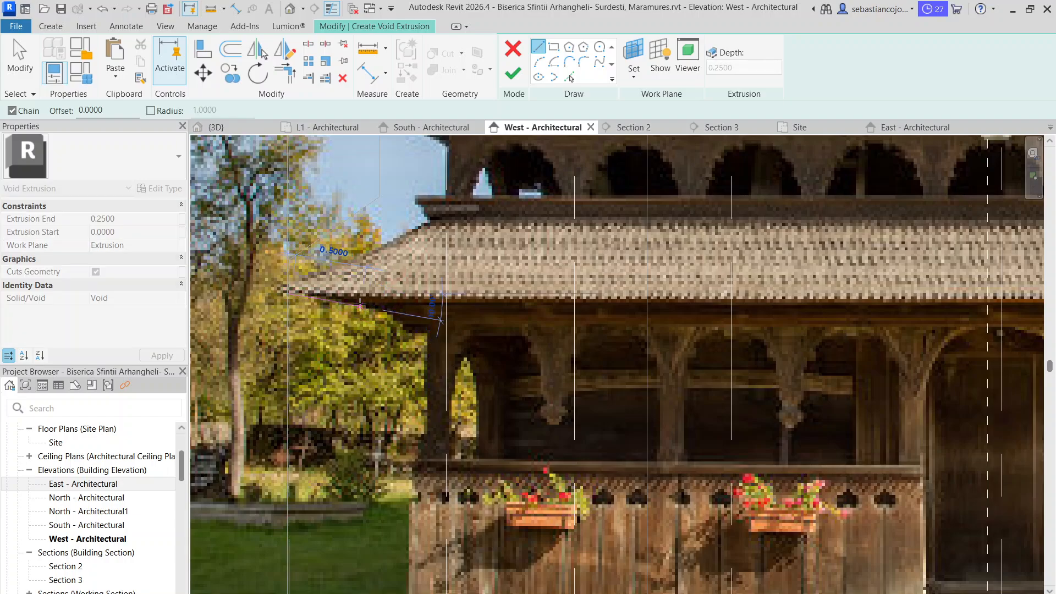
left_click(426, 293)
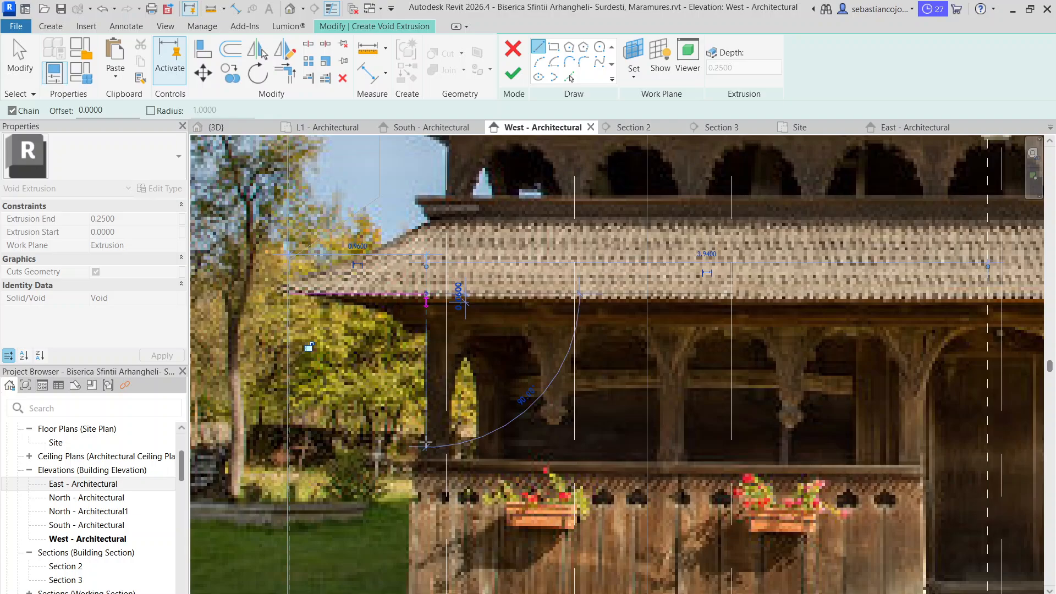
middle_click_drag(425, 451, 445, 302)
scroll(445, 302, "down", 3)
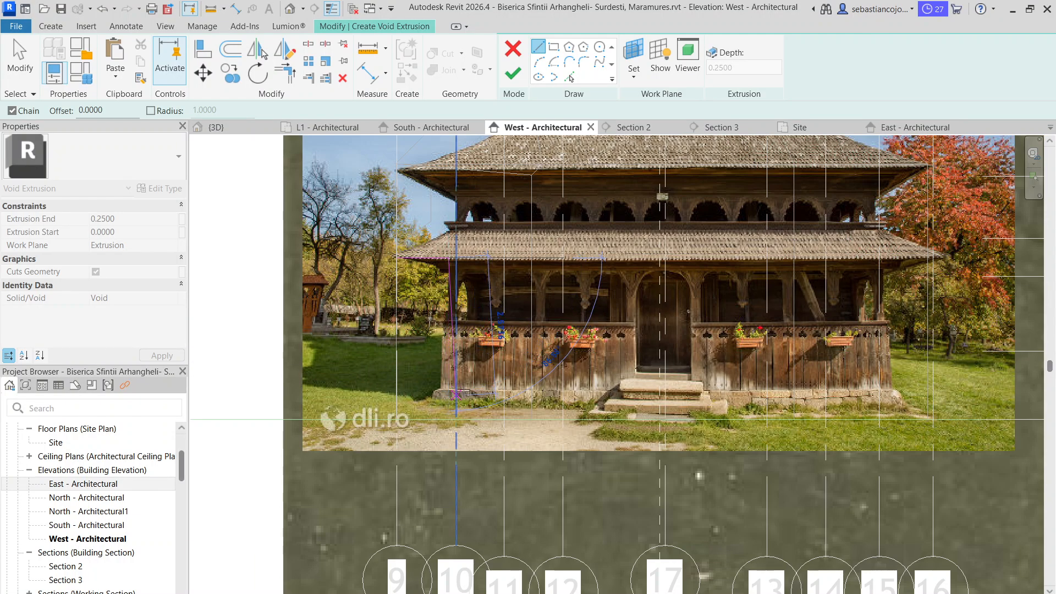
scroll(449, 396, "up", 1)
scroll(449, 396, "down", 3)
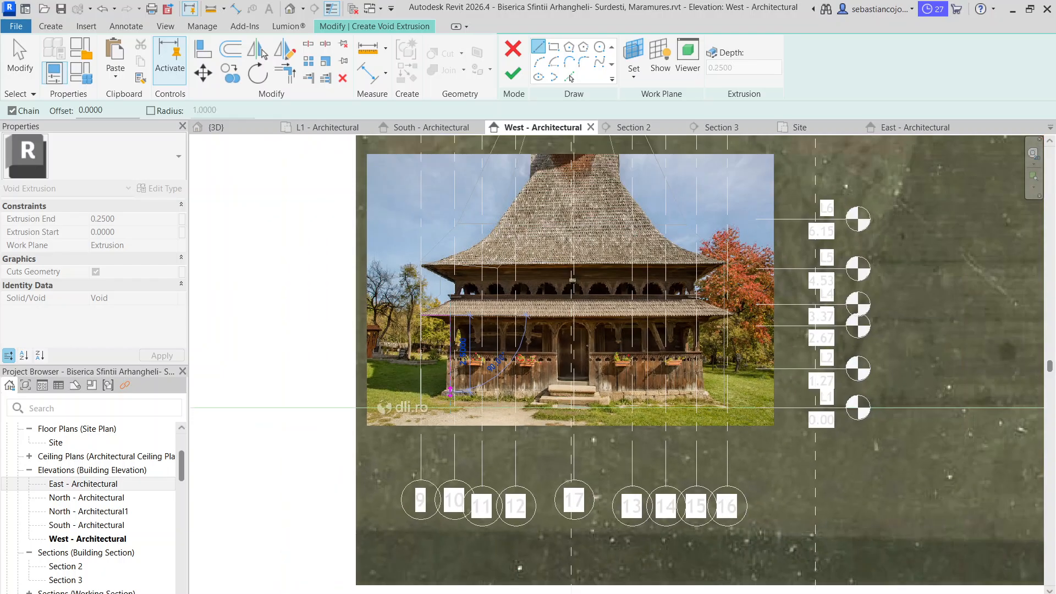
scroll(448, 396, "up", 4)
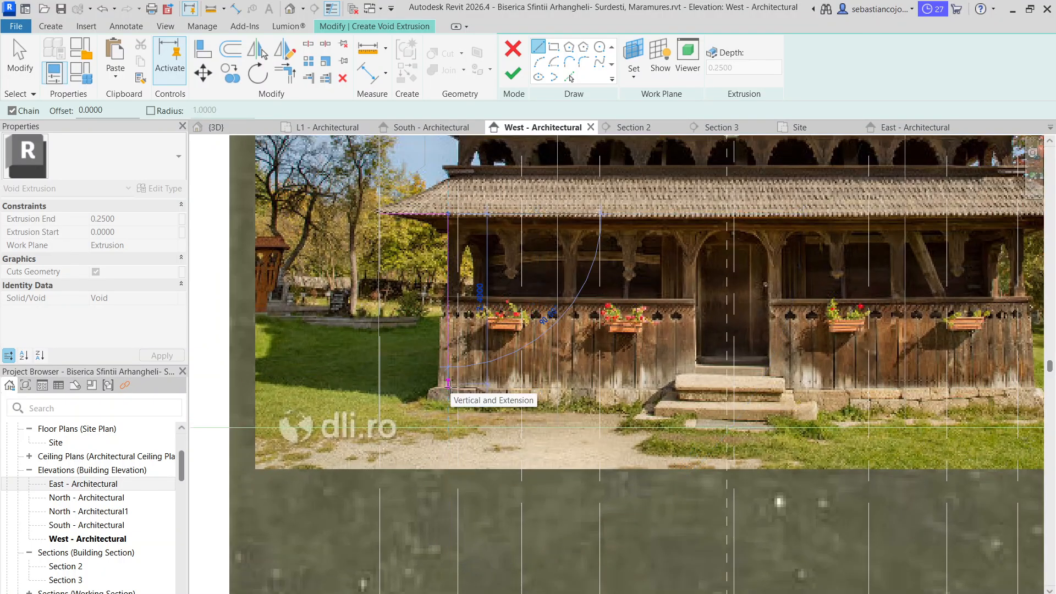
left_click(448, 411)
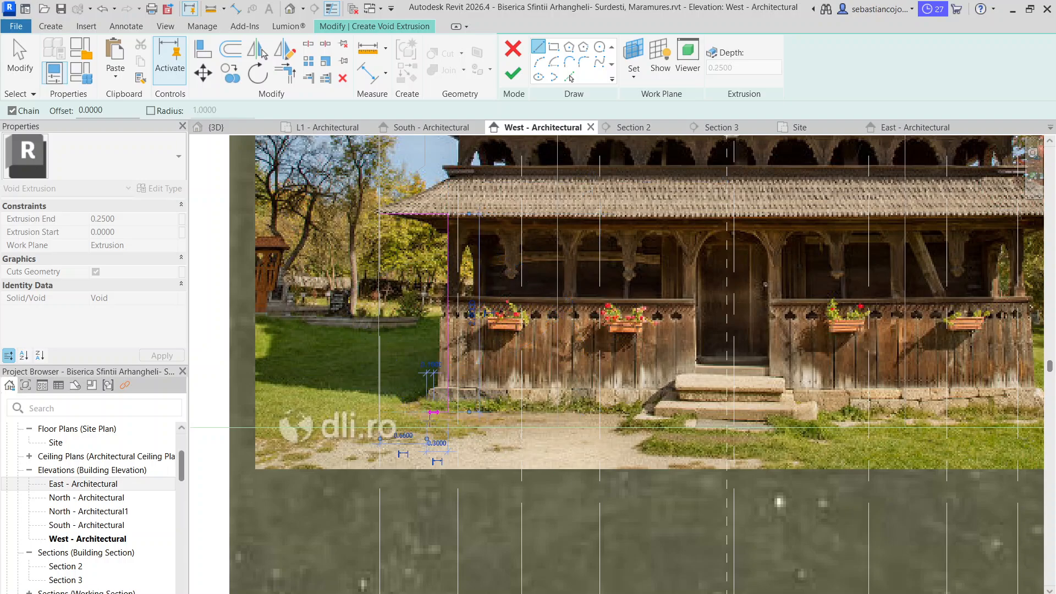
Step the lower void profile outward at the plinth, run it down to L1, close it along grid 9, and finish the sketch
left_click(428, 412)
left_click(427, 426)
left_click(380, 426)
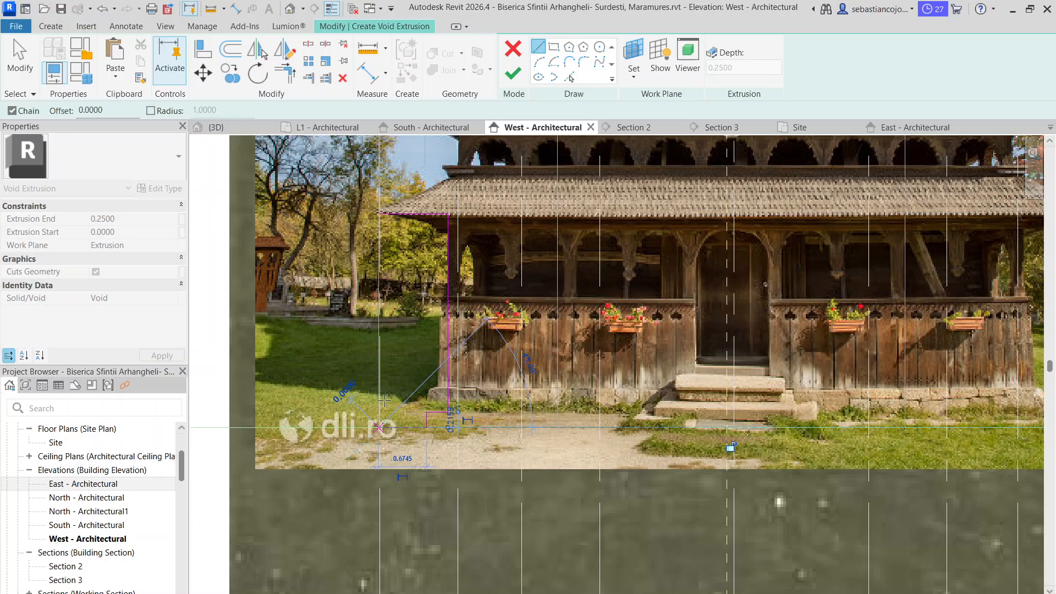
left_click(380, 213)
scroll(407, 278, "down", 3)
key("Escape")
key("Escape")
scroll(407, 278, "up", 3)
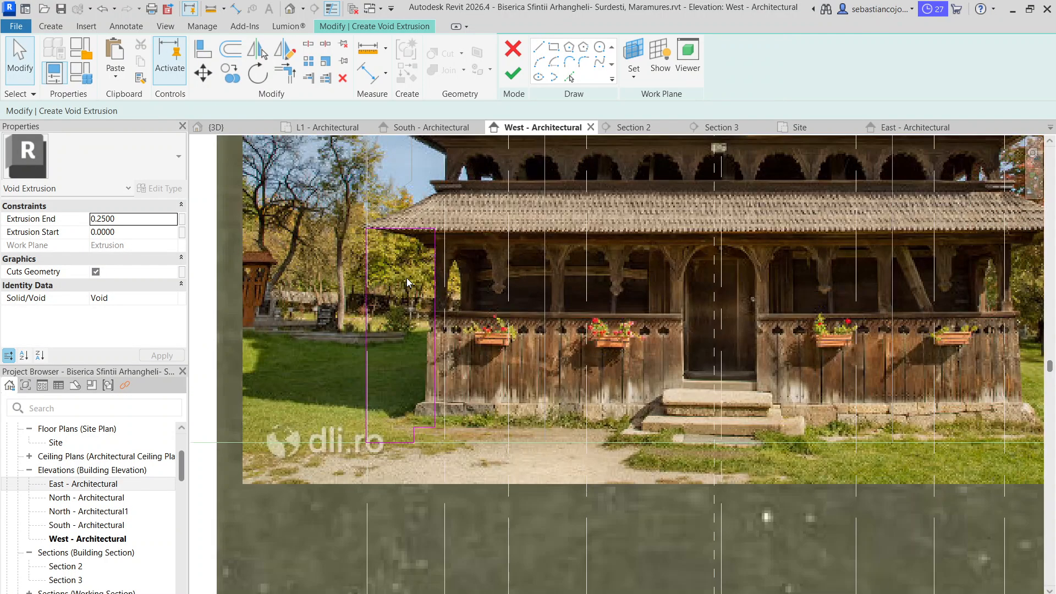
scroll(407, 278, "down", 1)
scroll(424, 268, "down", 1)
left_click(512, 73)
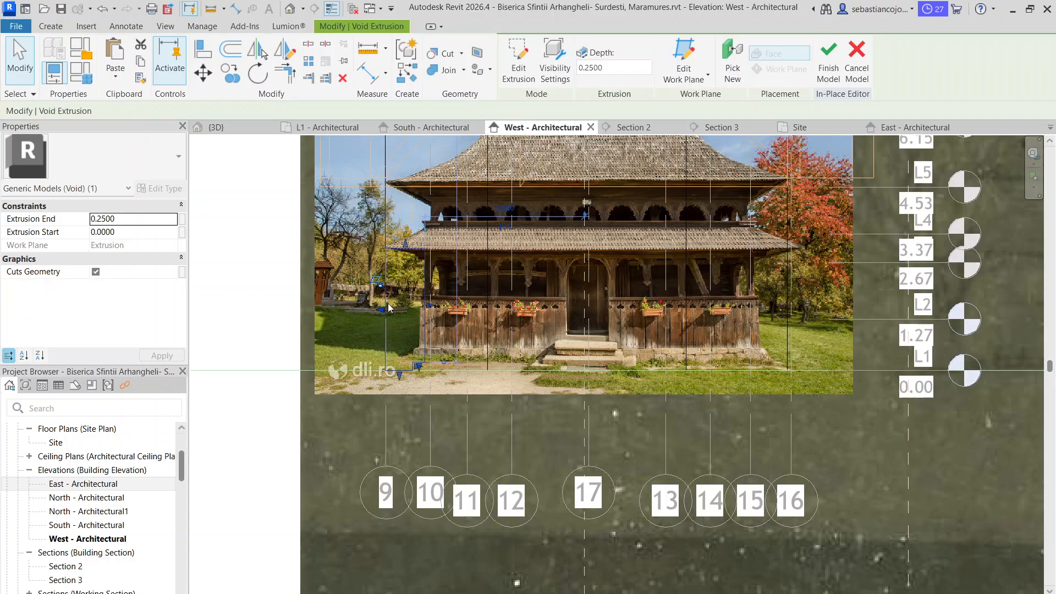
key("Escape")
Move the lower void's inner vertical edge outward to line up with the stepped corner at the plinth
scroll(428, 235, "up", 3)
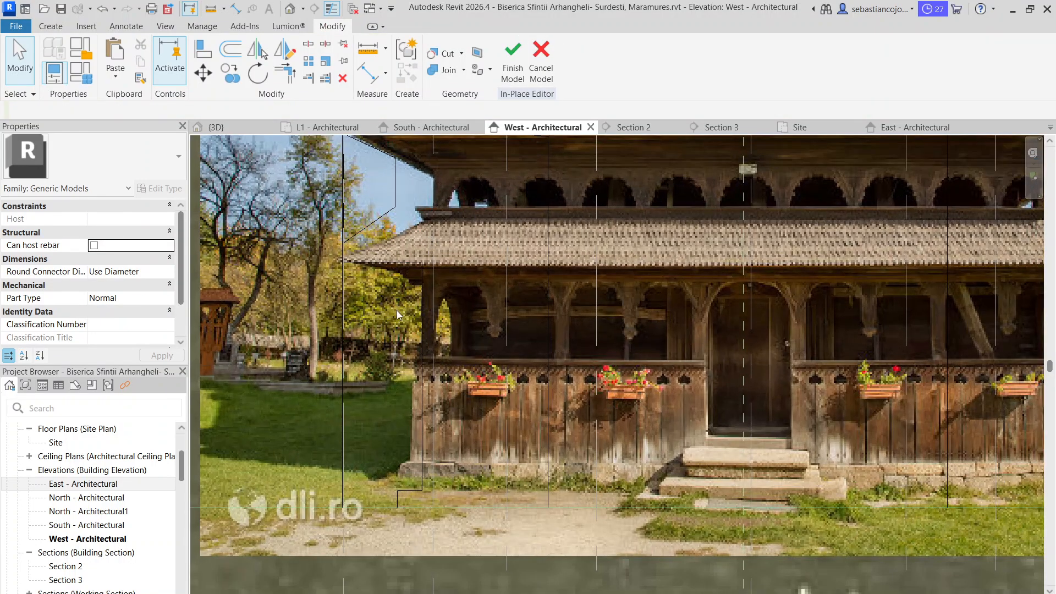
scroll(422, 309, "down", 1)
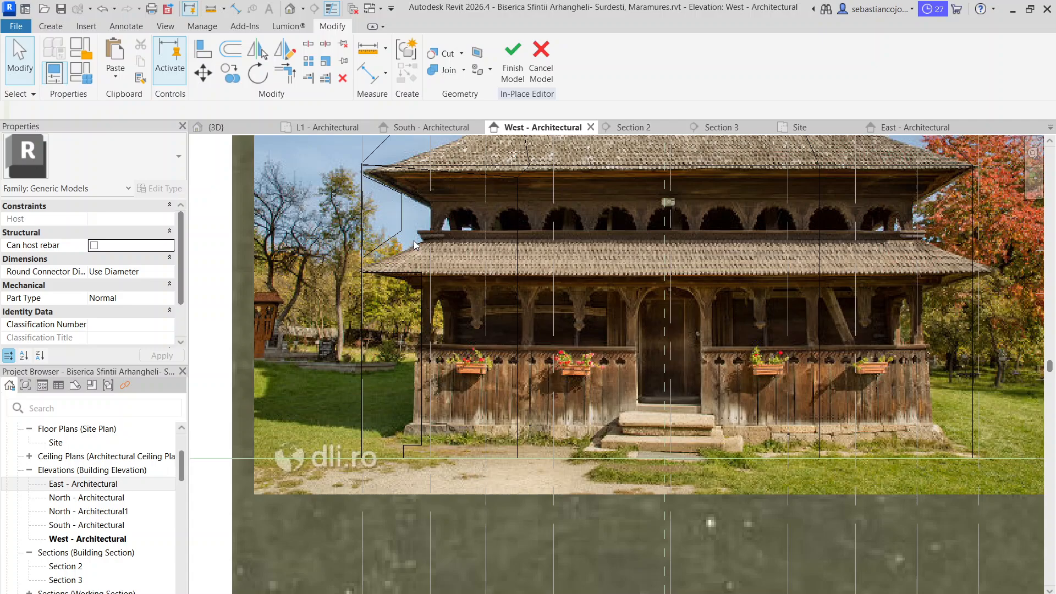
left_click(418, 325)
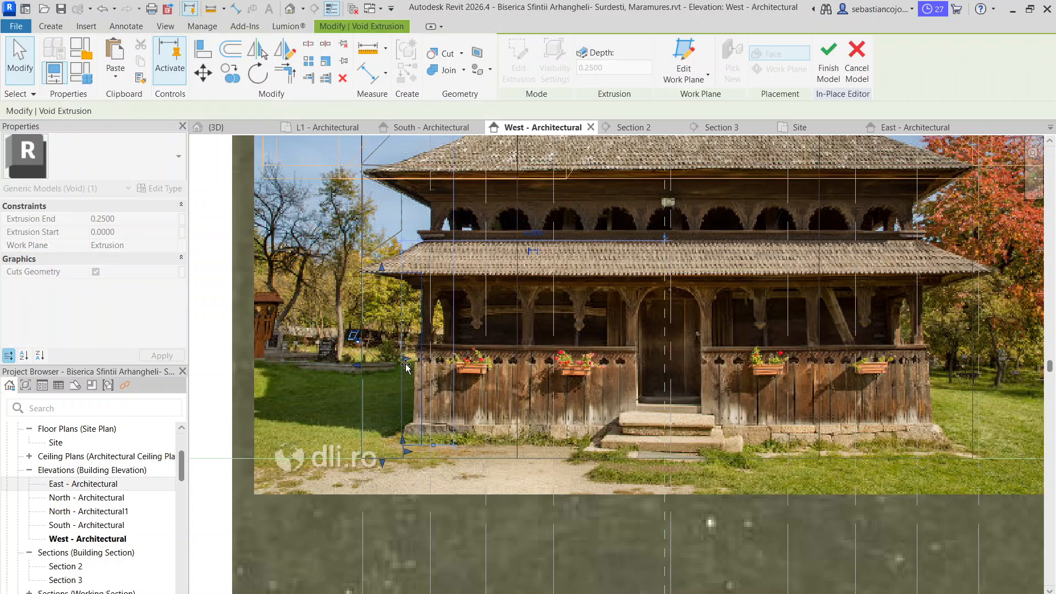
key("Escape")
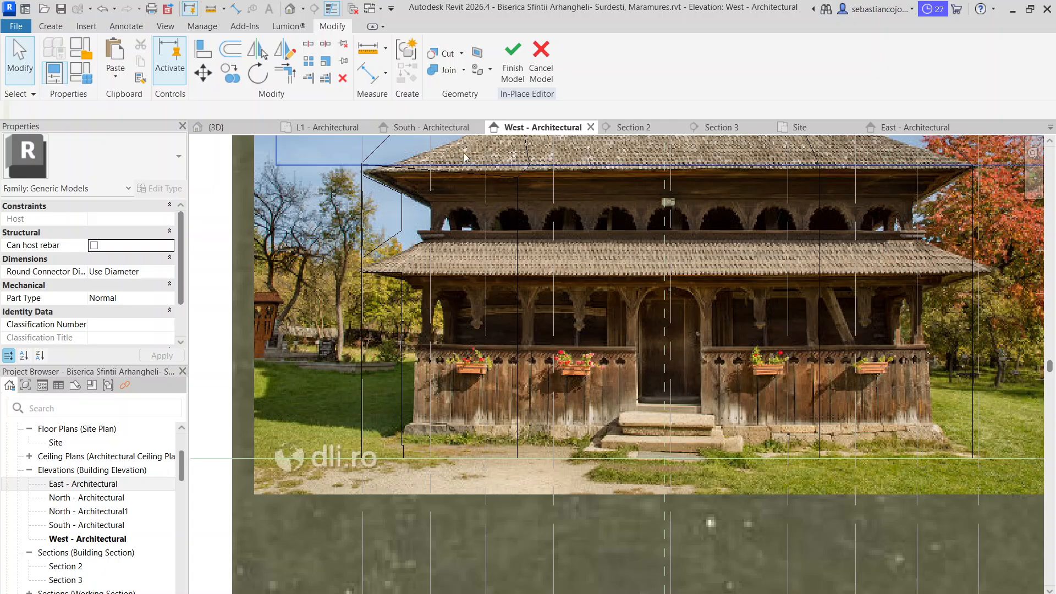
scroll(405, 264, "down", 3)
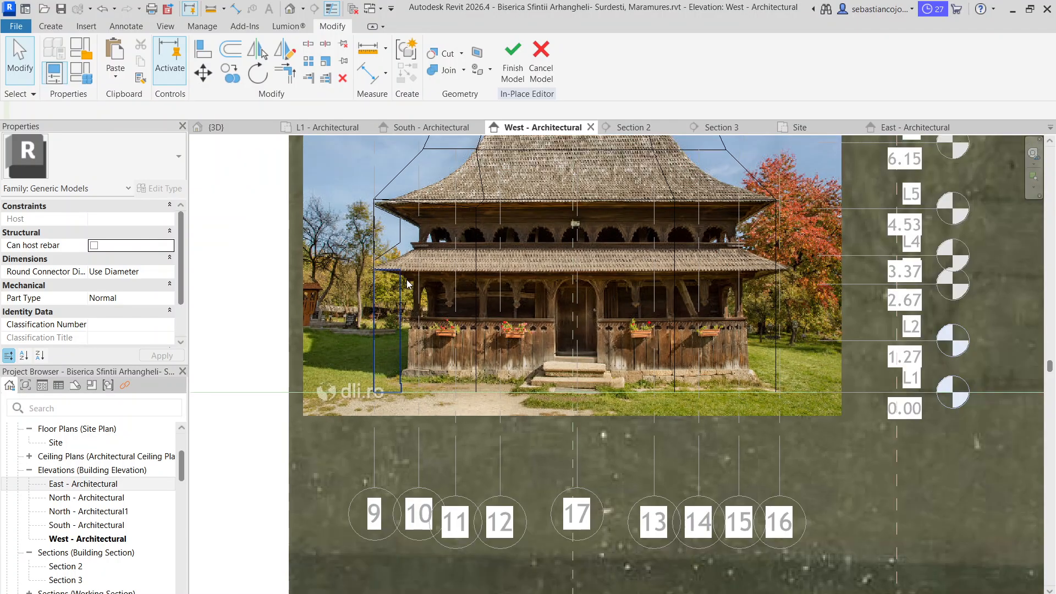
Create a similar void extrusion from the lower void, picking its work plane from the lower facade volume's edge at grid 16
left_click(399, 319)
right_click(399, 319)
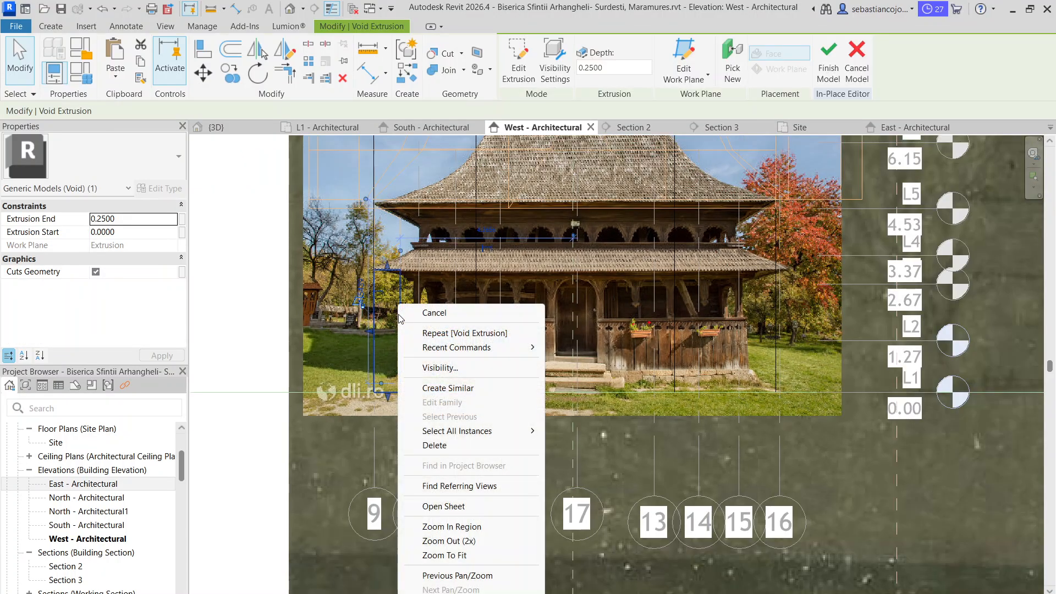
left_click(443, 387)
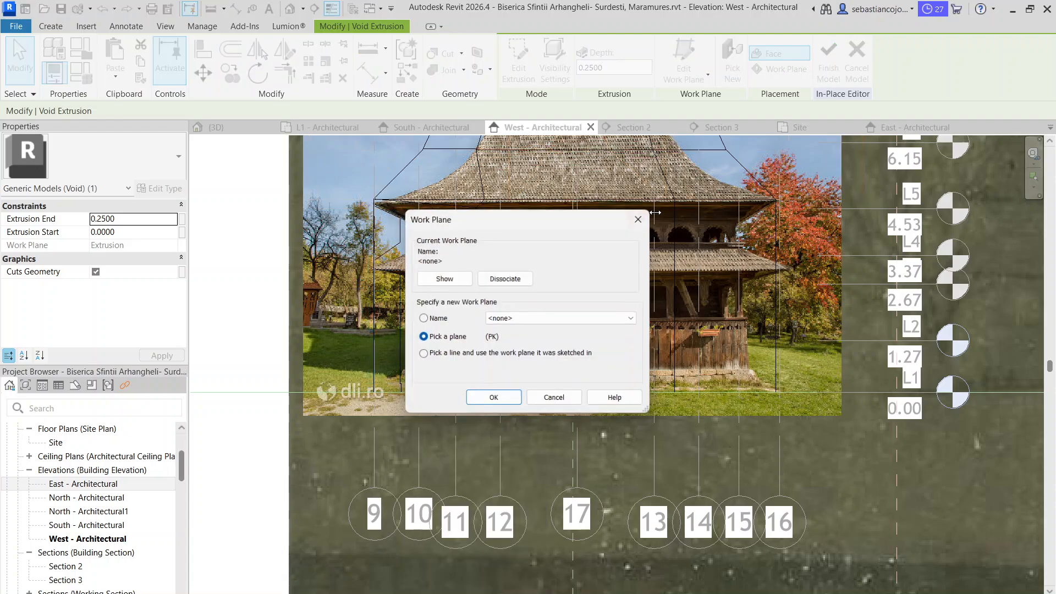
left_click(519, 393)
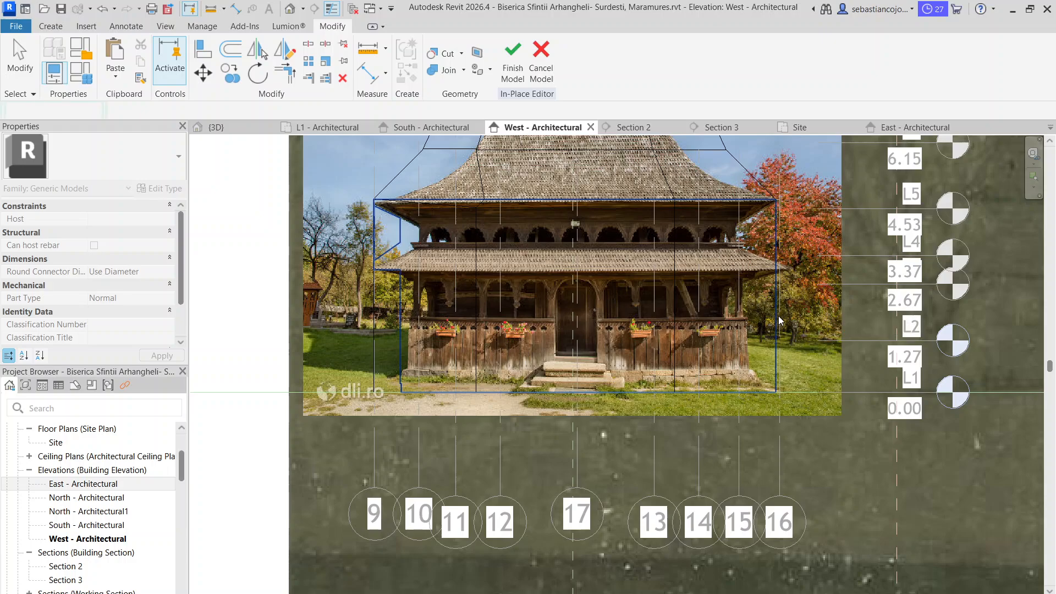
scroll(779, 321, "up", 3)
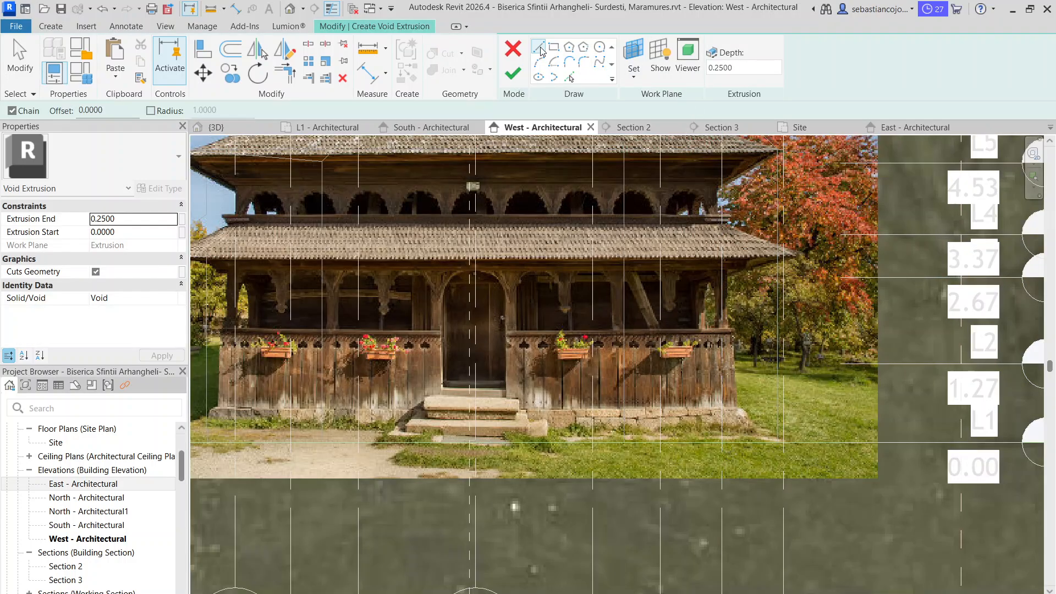
Sketch the lower void profile from the lower eaves tip at grid 16 inward, down to the plinth and about 0.20 m outward
left_click(539, 49)
scroll(780, 250, "up", 2)
left_click(781, 249)
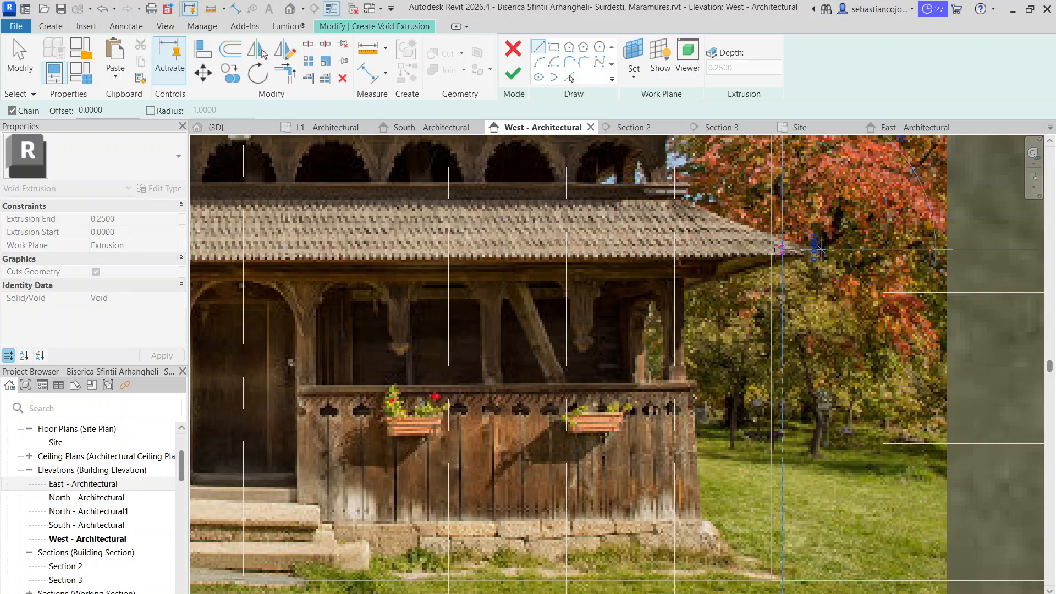
left_click(706, 251)
mouse_move(672, 514)
middle_mouse_down()
mouse_move(677, 408)
mouse_move(658, 267)
middle_mouse_up()
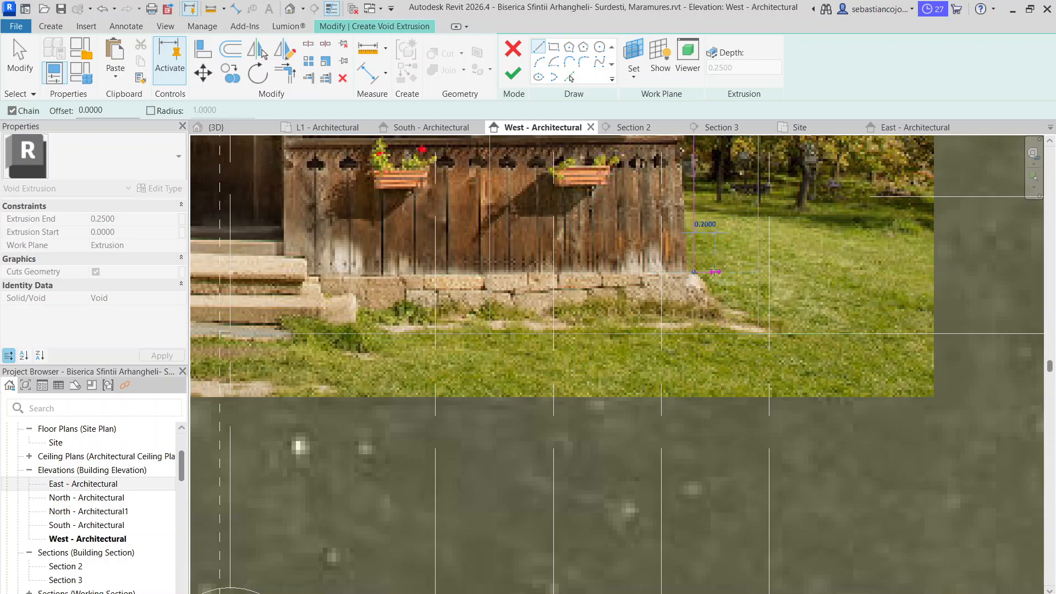
left_click(715, 272)
scroll(714, 315, "down", 3)
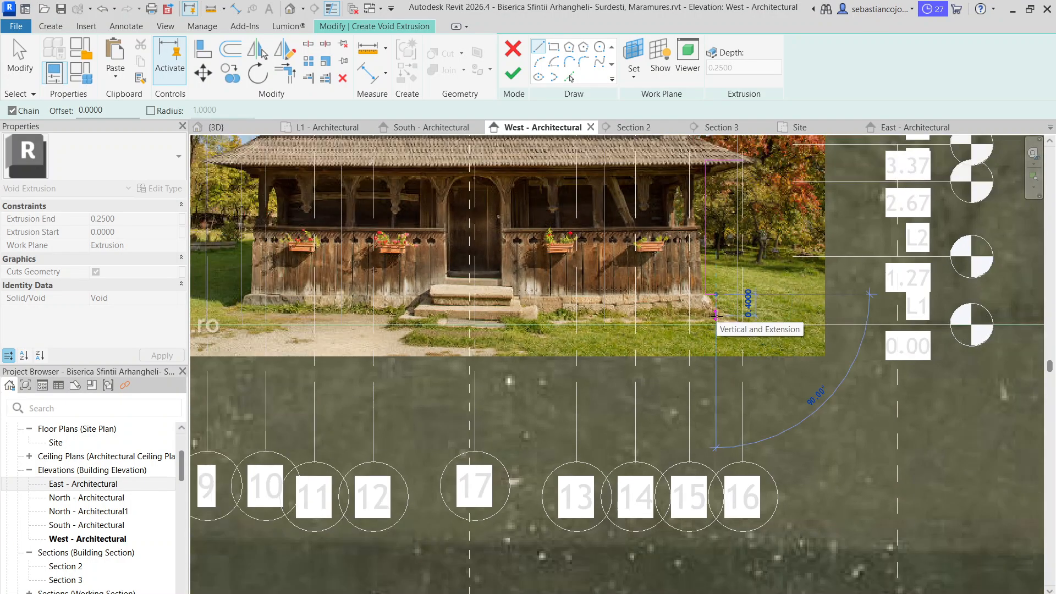
Step the lower void profile down beside the plinth, run it about 0.50 m outward to grid 16, and end the line chain
scroll(715, 315, "up", 2)
scroll(715, 313, "down", 2)
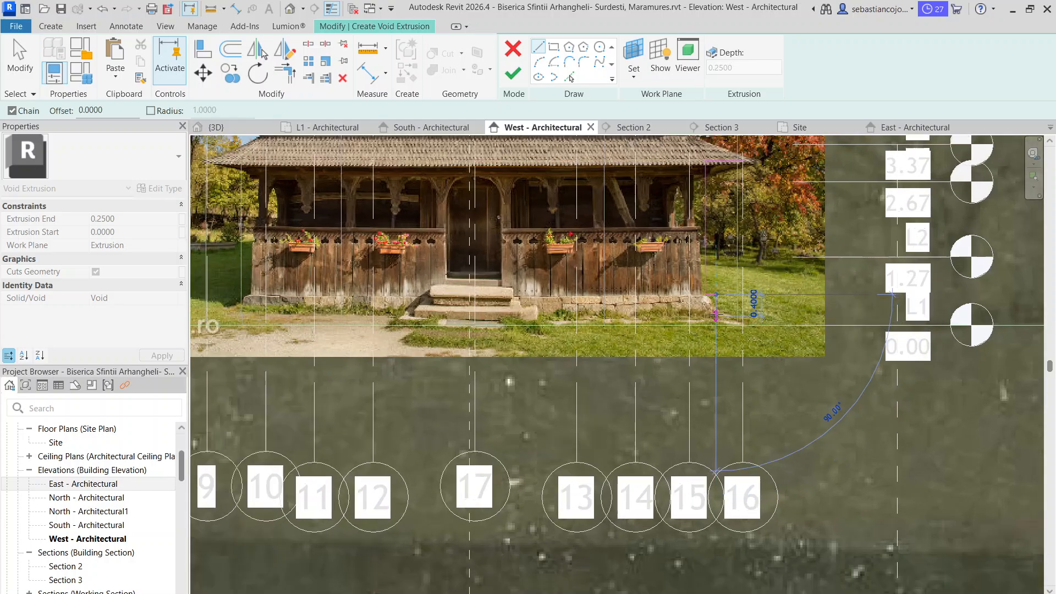
left_click(715, 311)
left_click(743, 310)
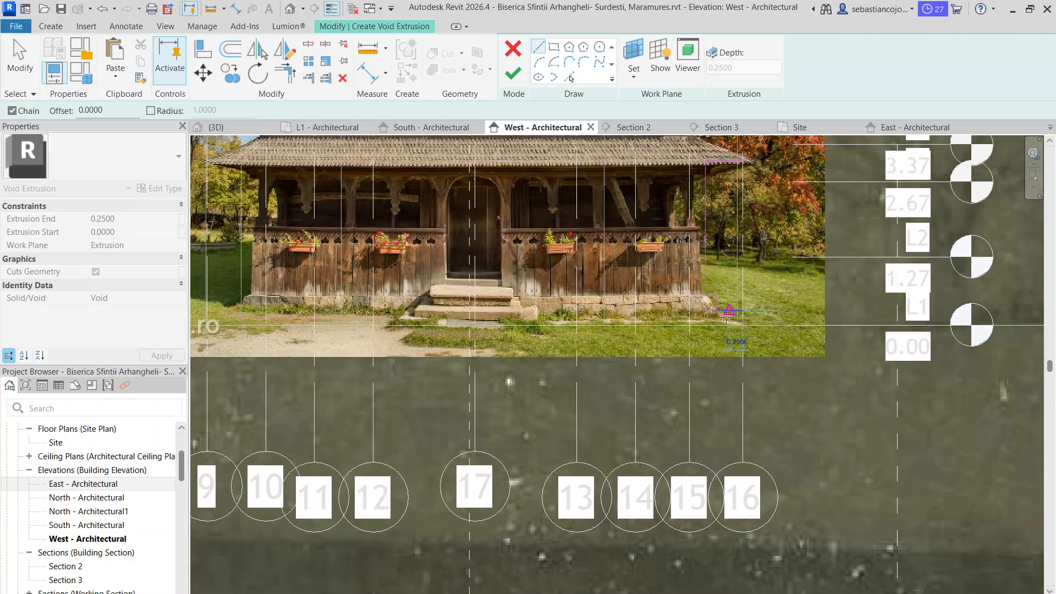
key("Escape")
key("Escape")
Lower the profile's bottom edge toward L1 and move the short stepped edge at the plinth down the stone corner
middle_click_drag(383, 343, 685, 337)
scroll(563, 294, "up", 3)
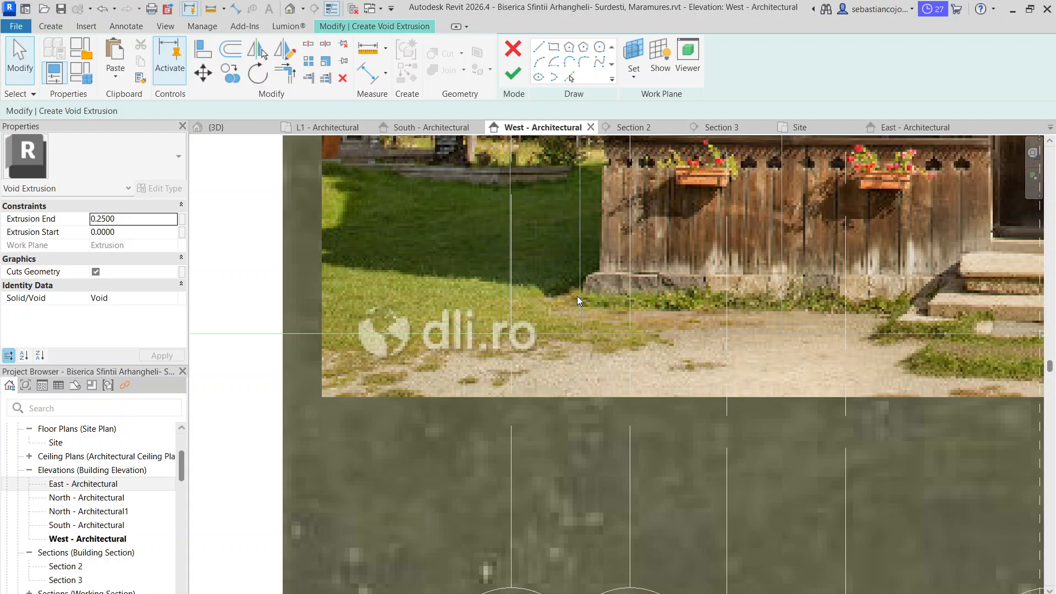
scroll(509, 340, "down", 4)
middle_click_drag(885, 294, 607, 286)
scroll(607, 286, "up", 3)
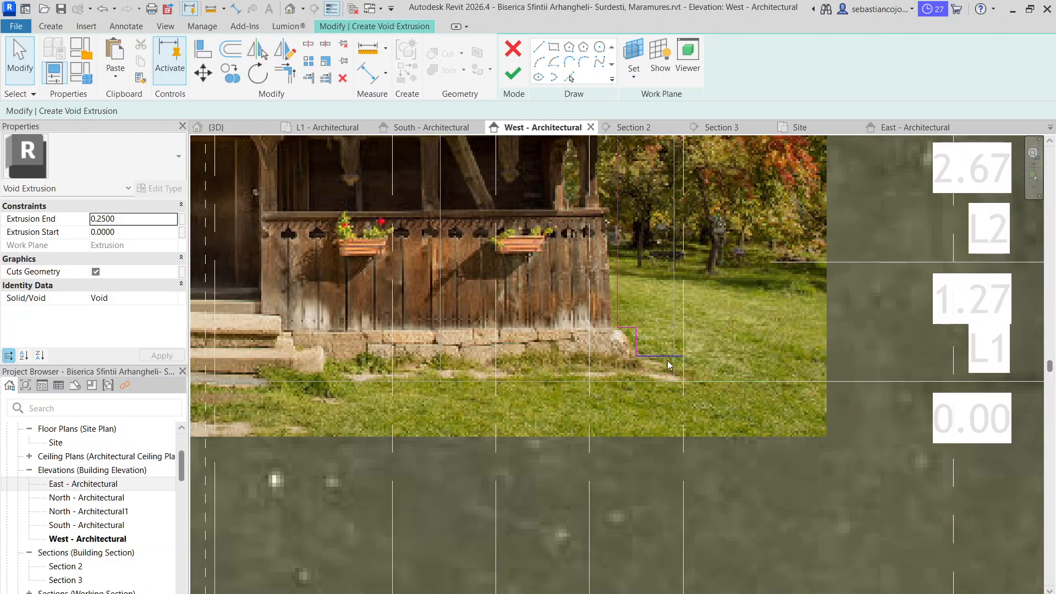
scroll(666, 359, "up", 2)
left_click(662, 357)
scroll(612, 308, "up", 3)
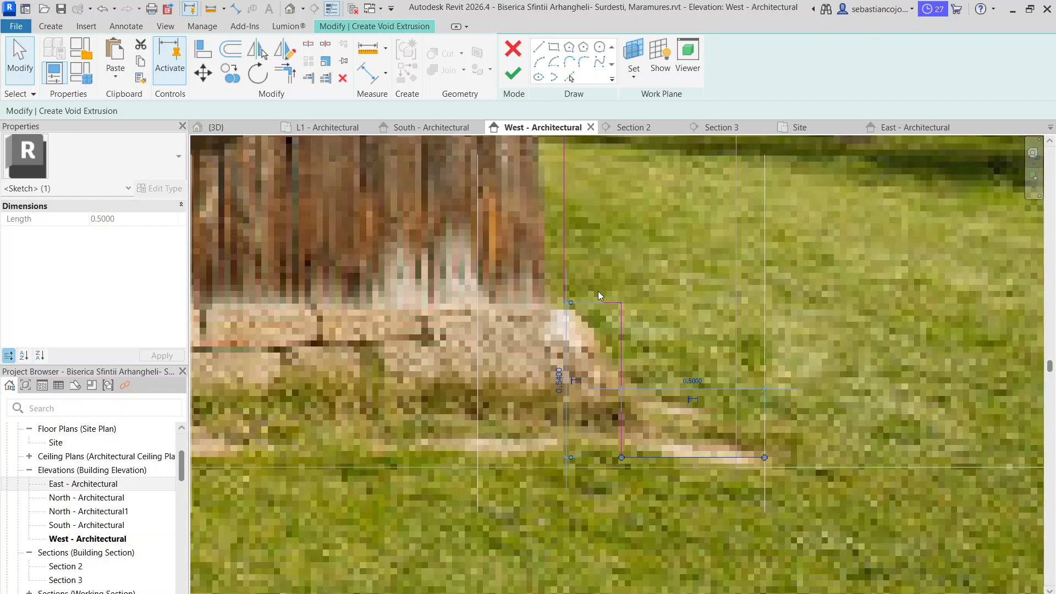
left_click_drag(598, 303, 598, 369)
scroll(599, 352, "down", 6)
left_click(556, 235)
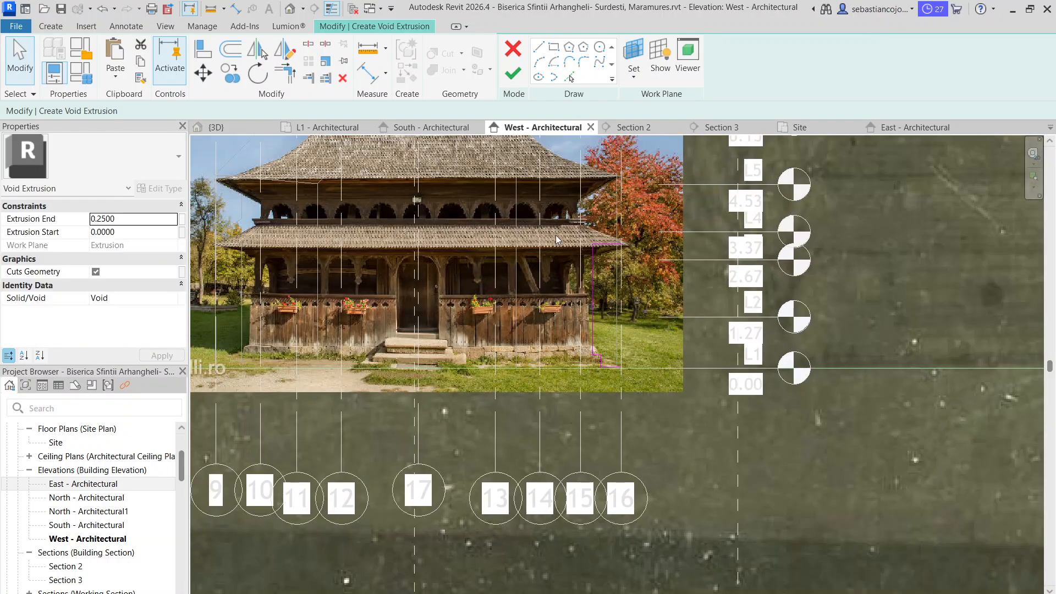
Close the lower void profile with a vertical line at grid 16 up to the eaves, then finish the sketch and the in-place model
left_click(515, 77)
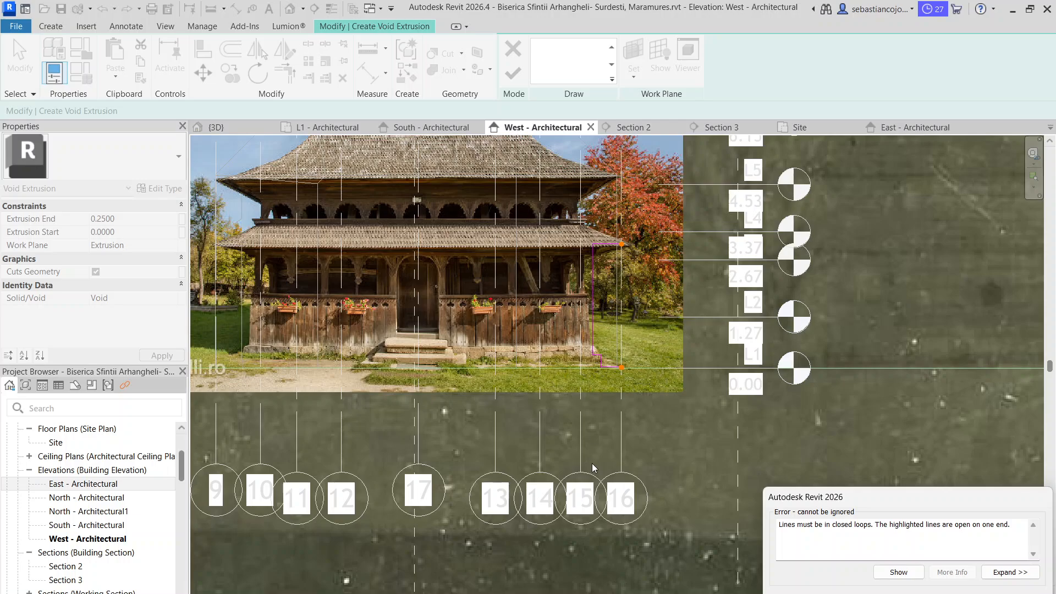
left_click(1010, 592)
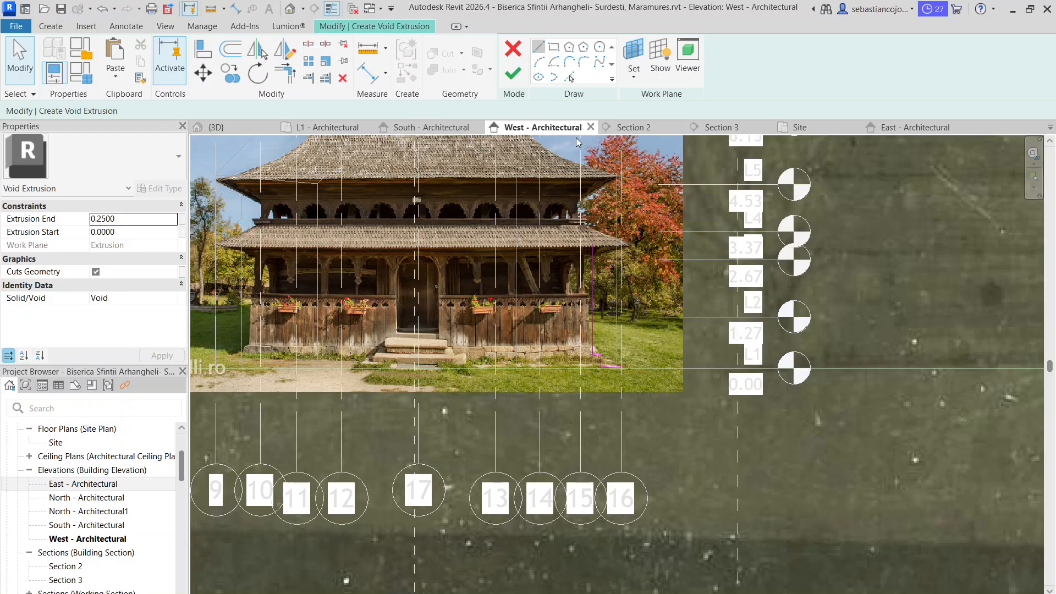
key("l")
key("i")
left_click(621, 366)
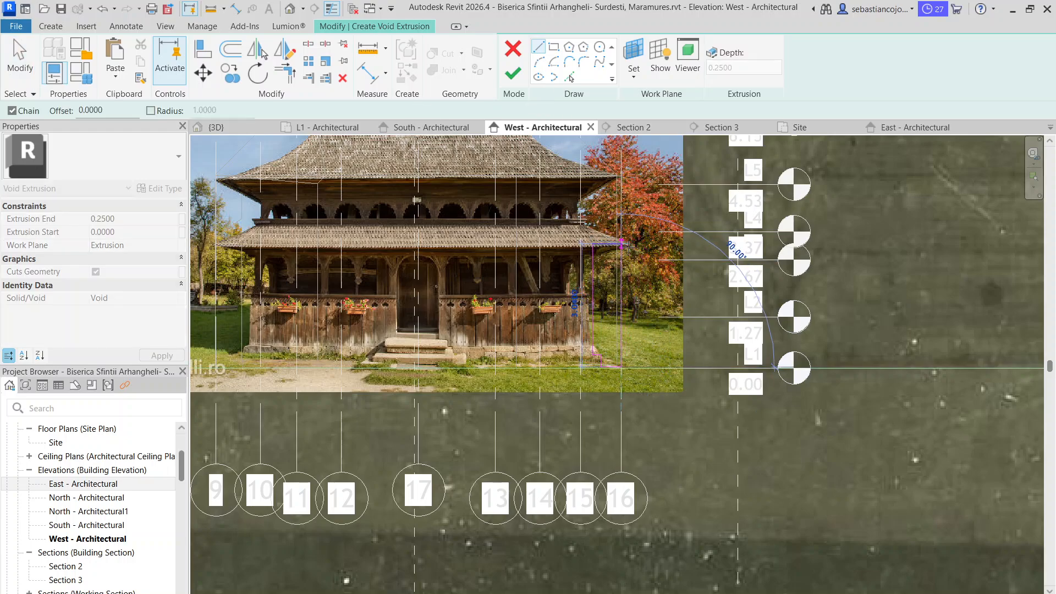
left_click(623, 244)
left_click(520, 74)
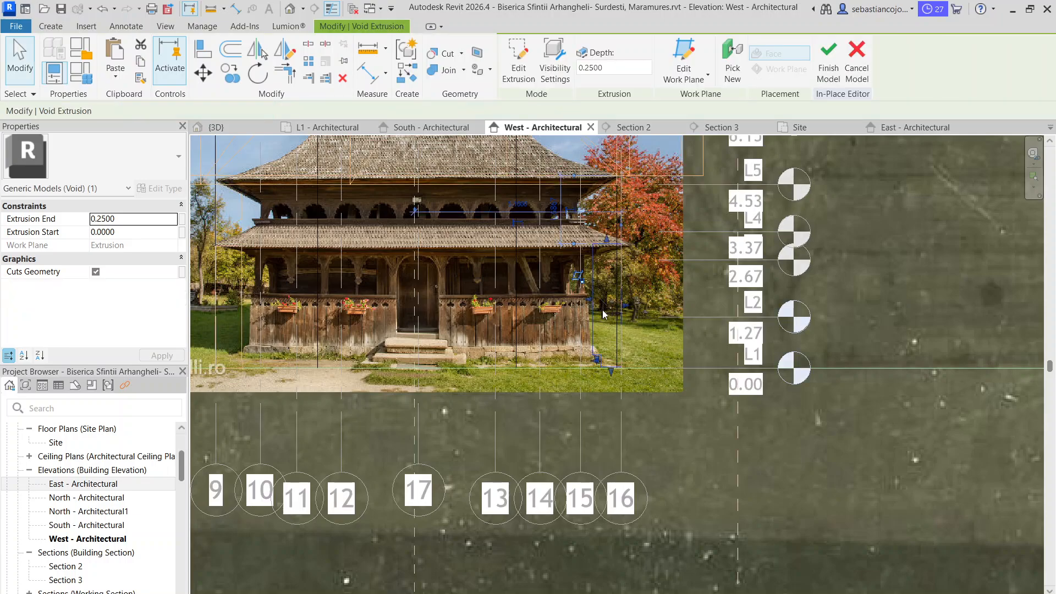
left_click(829, 60)
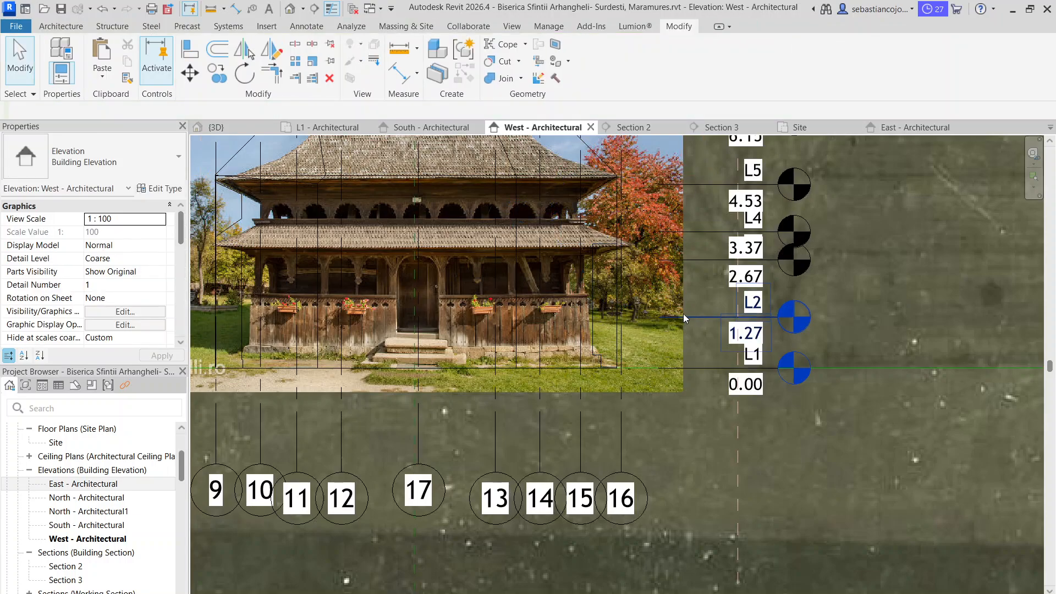
Display the West elevation in Hidden Line and examine the void cuts on both sides of the facade volume
scroll(681, 315, "down", 3)
scroll(681, 307, "up", 3)
middle_click_drag(663, 241, 632, 346)
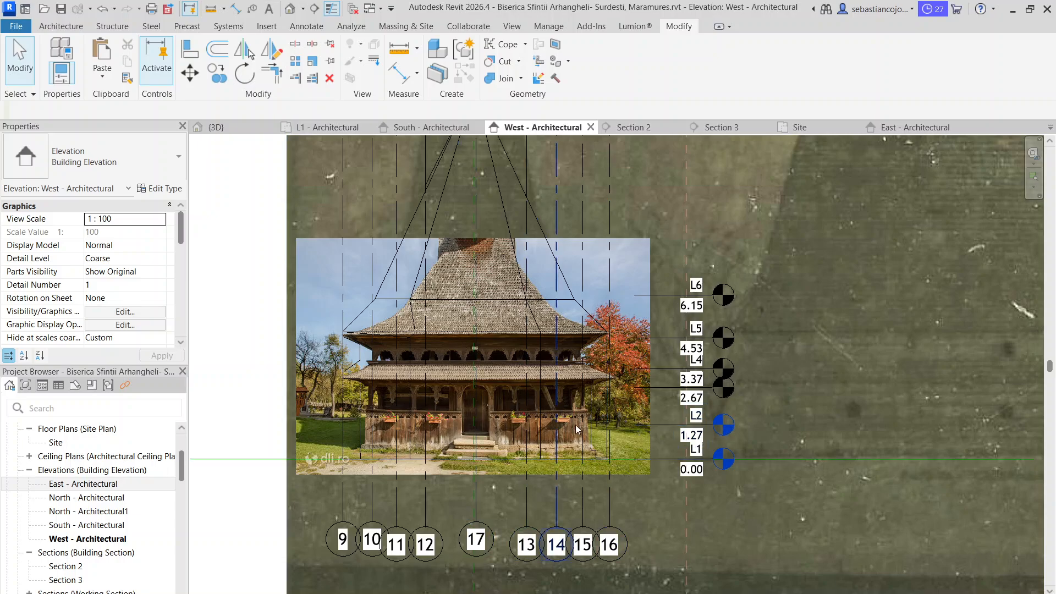
scroll(599, 388, "up", 2)
left_click(592, 390)
scroll(588, 380, "up", 1)
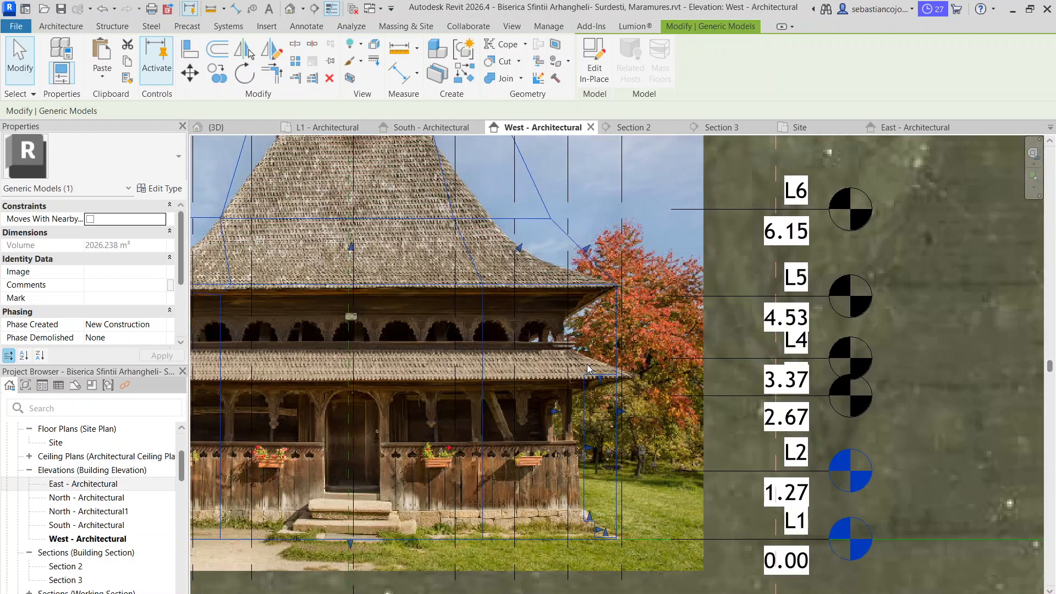
left_click(264, 593)
left_click(285, 534)
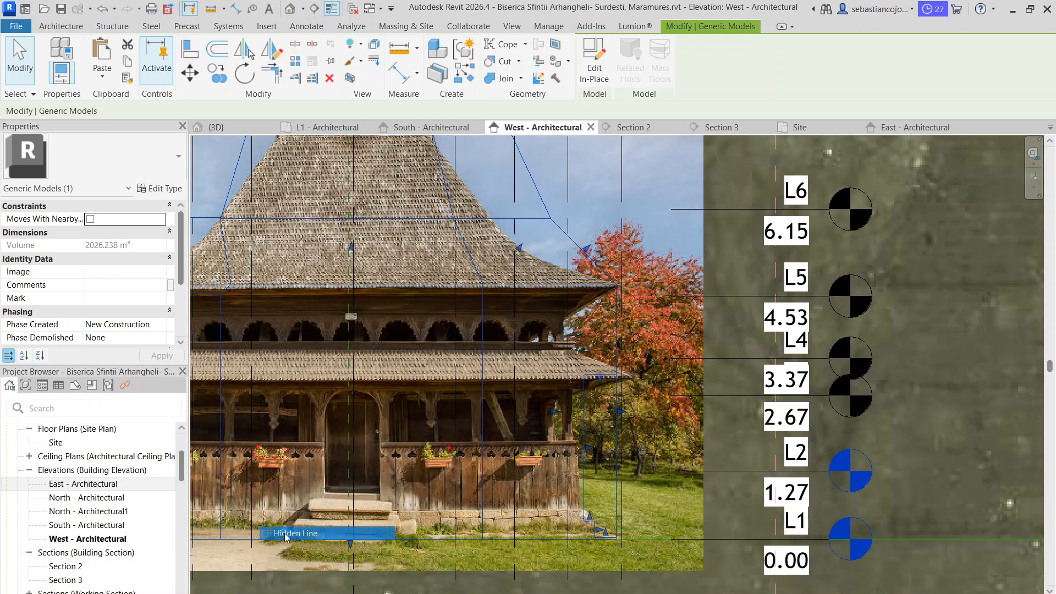
scroll(538, 366, "down", 2)
key("Escape")
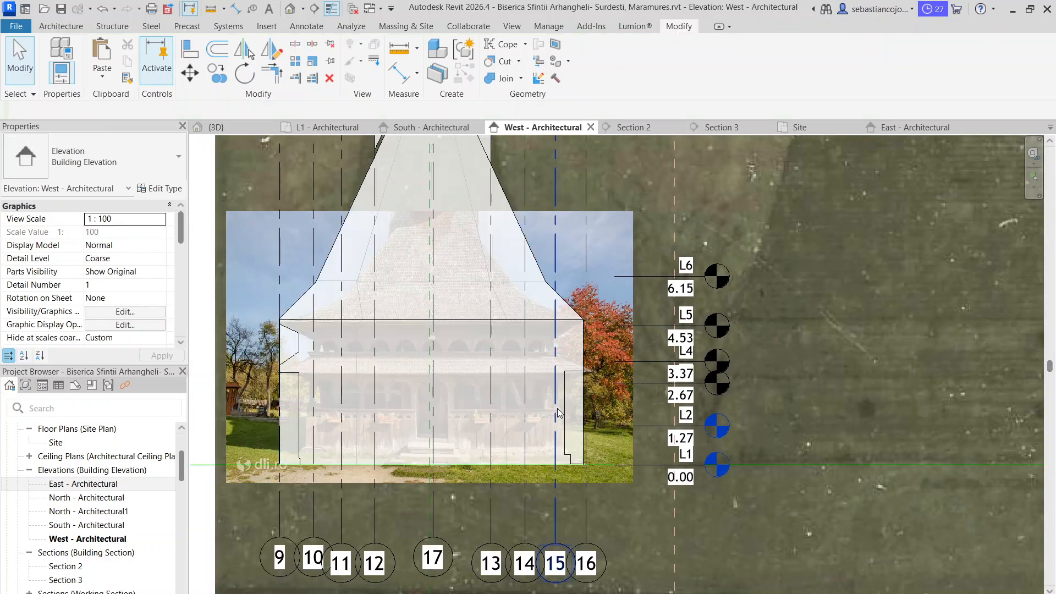
left_click(297, 393)
key("Escape")
scroll(586, 392, "up", 2)
Edit the model in place and create a similar void extrusion from the grid 16 void, picking the facade volume's outer edge as work plane
left_click(582, 388)
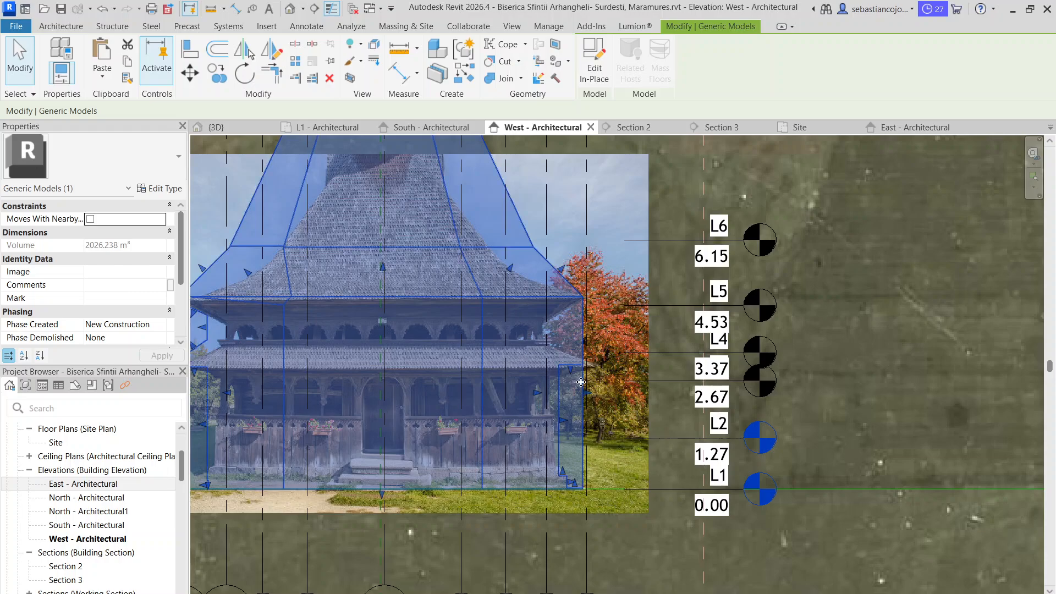
double_click(581, 382)
right_click(581, 383)
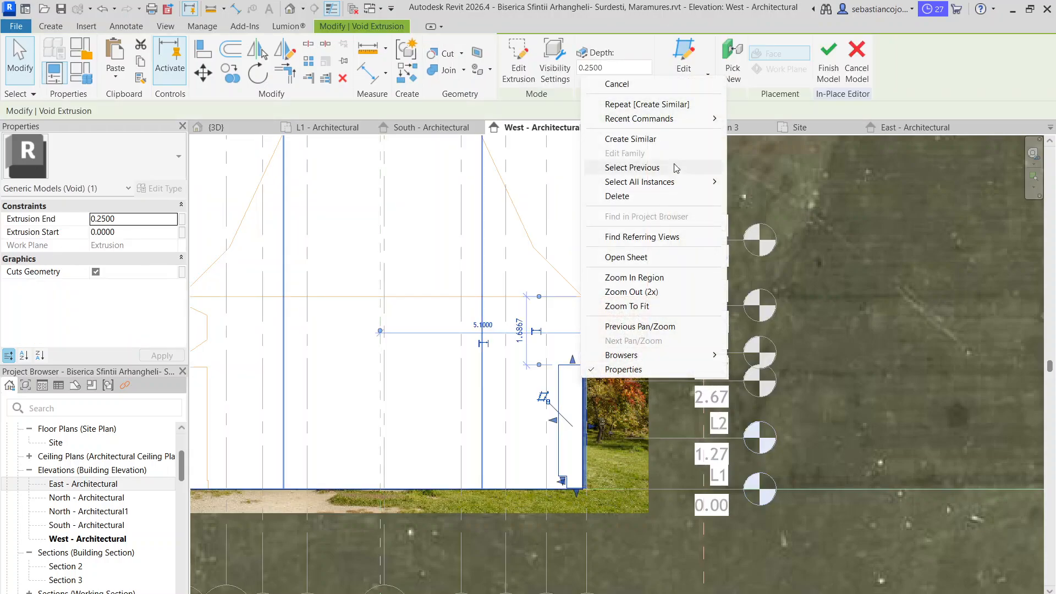
left_click(655, 141)
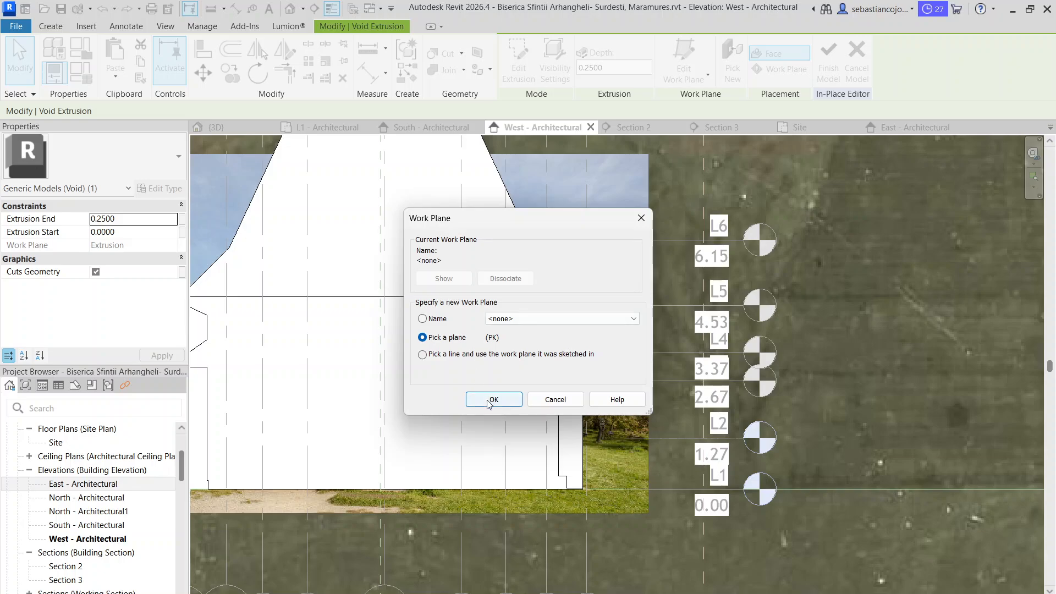
left_click(487, 399)
left_click(581, 330)
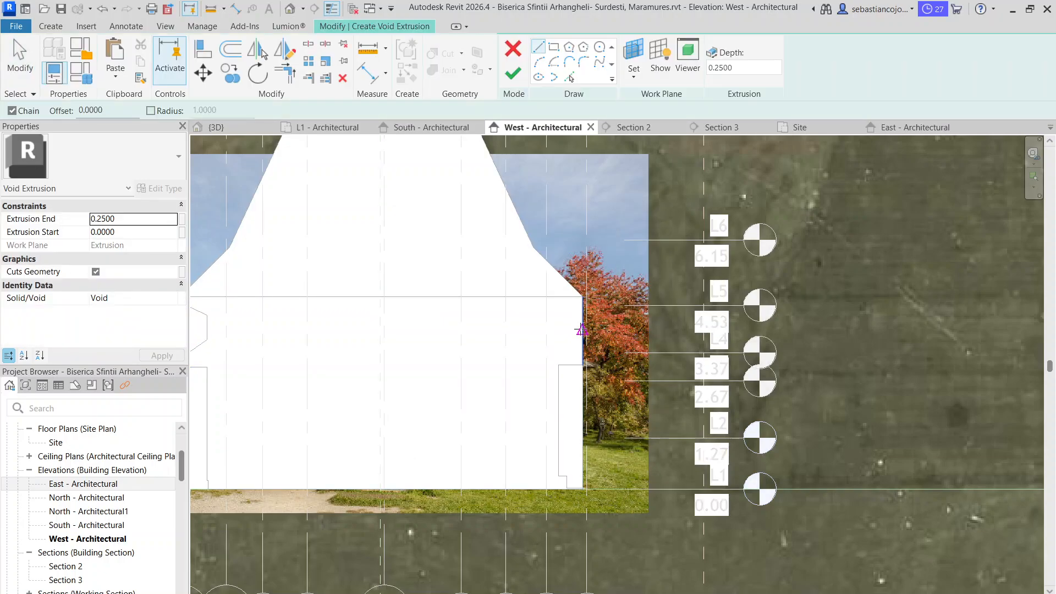
Switch the view to Wireframe and sketch the upper void profile from the upper eaves tip near grid 16 inward and down to the lower roof
left_click(266, 593)
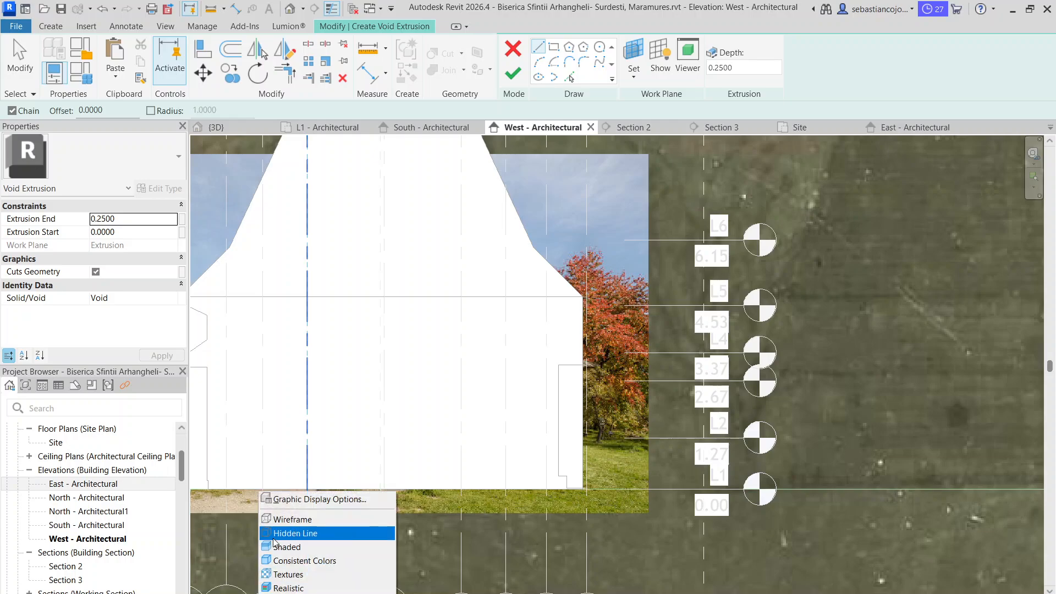
left_click(288, 519)
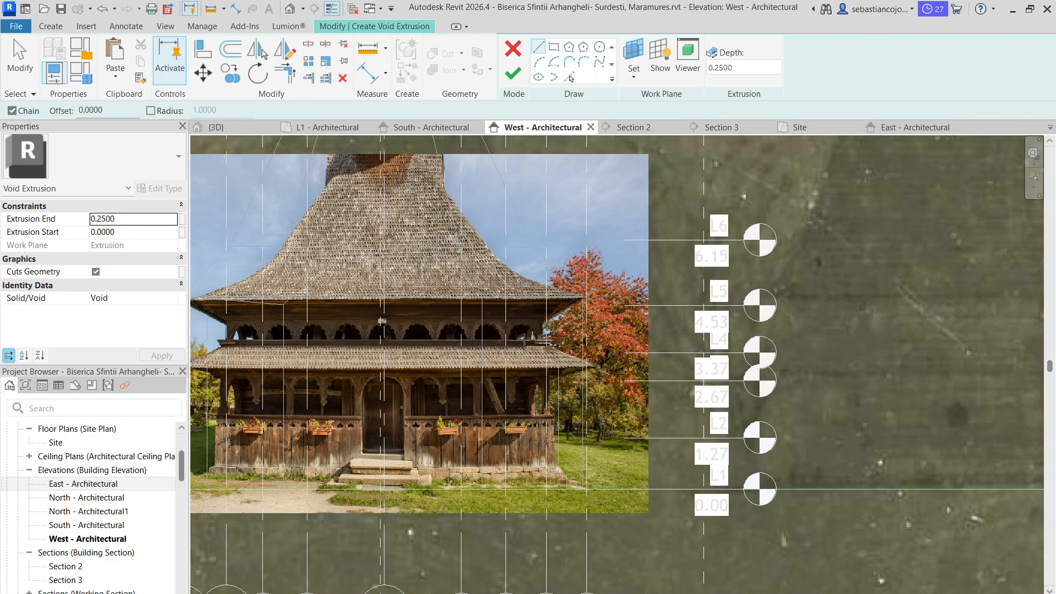
scroll(523, 342, "up", 3)
left_click(625, 232)
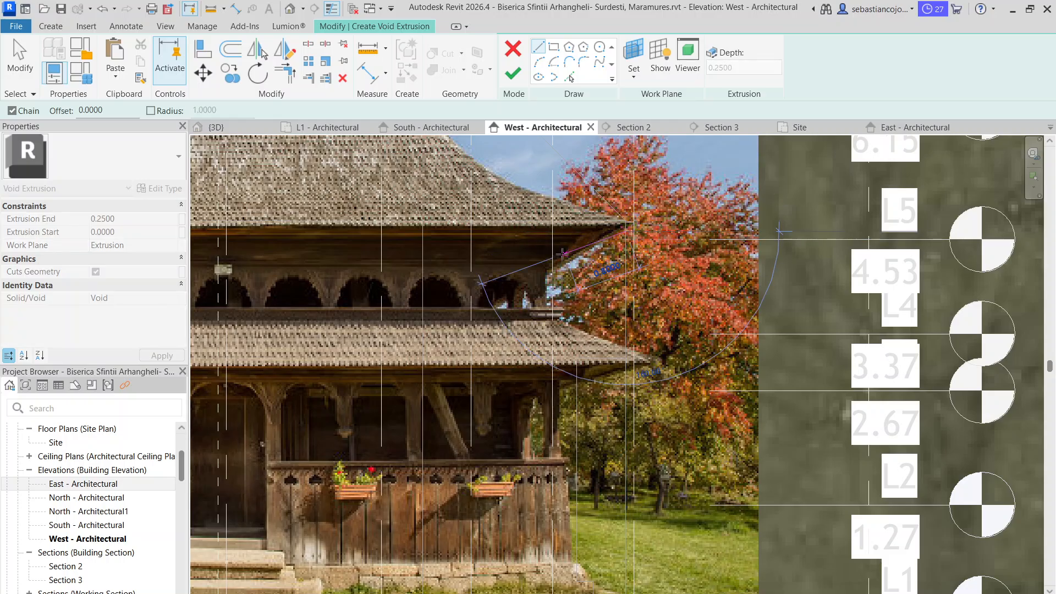
scroll(562, 254, "down", 3)
scroll(568, 256, "up", 4)
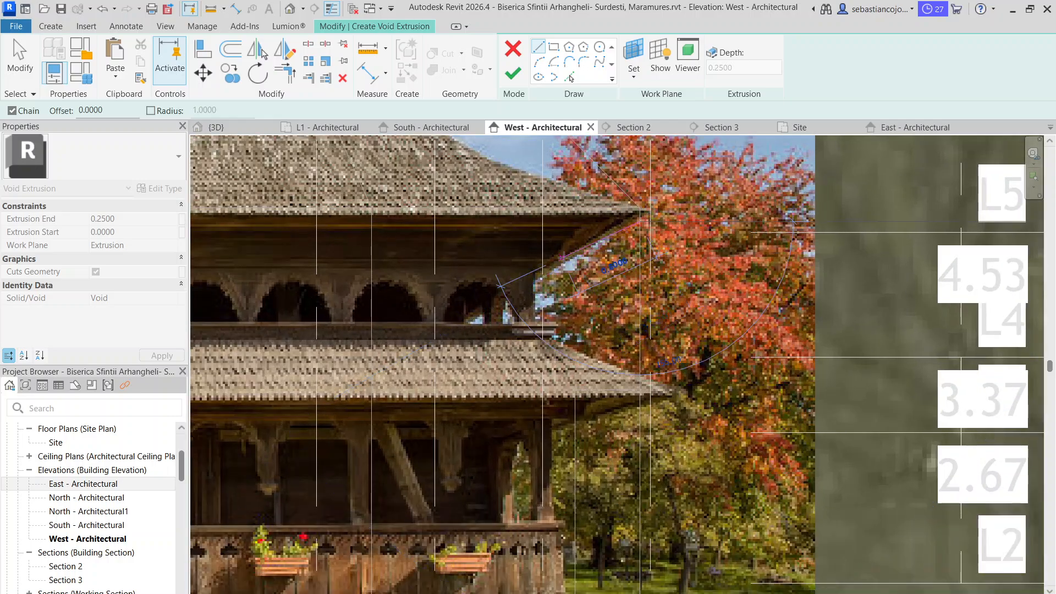
left_click(562, 256)
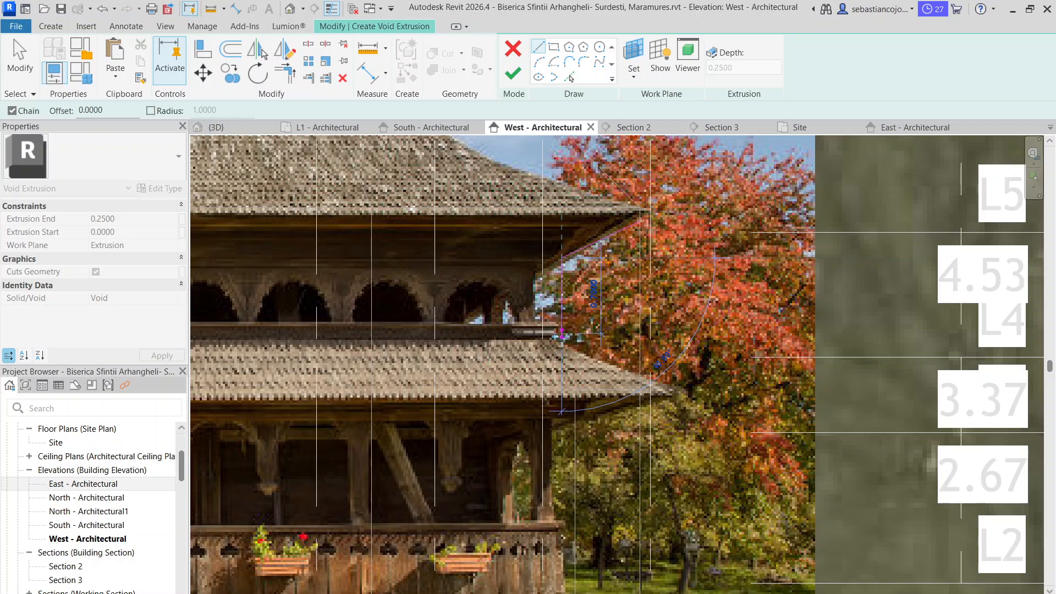
left_click(562, 334)
Continue the upper void profile outward along the lower roof slope and close it vertically up to the upper eaves tip
scroll(634, 381, "up", 3)
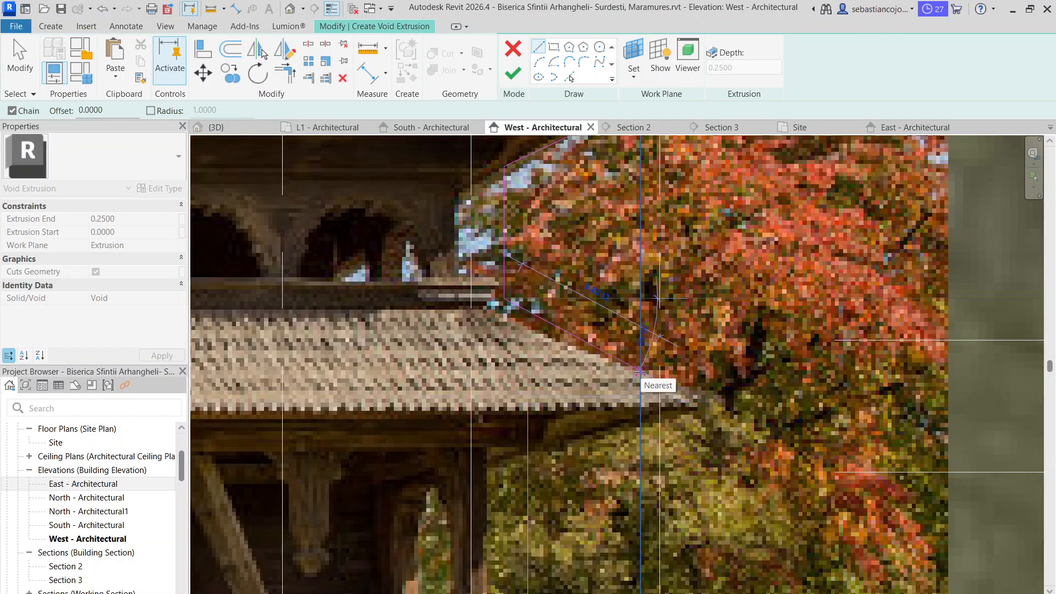
scroll(644, 367, "down", 2)
left_click(643, 365)
left_click(641, 193)
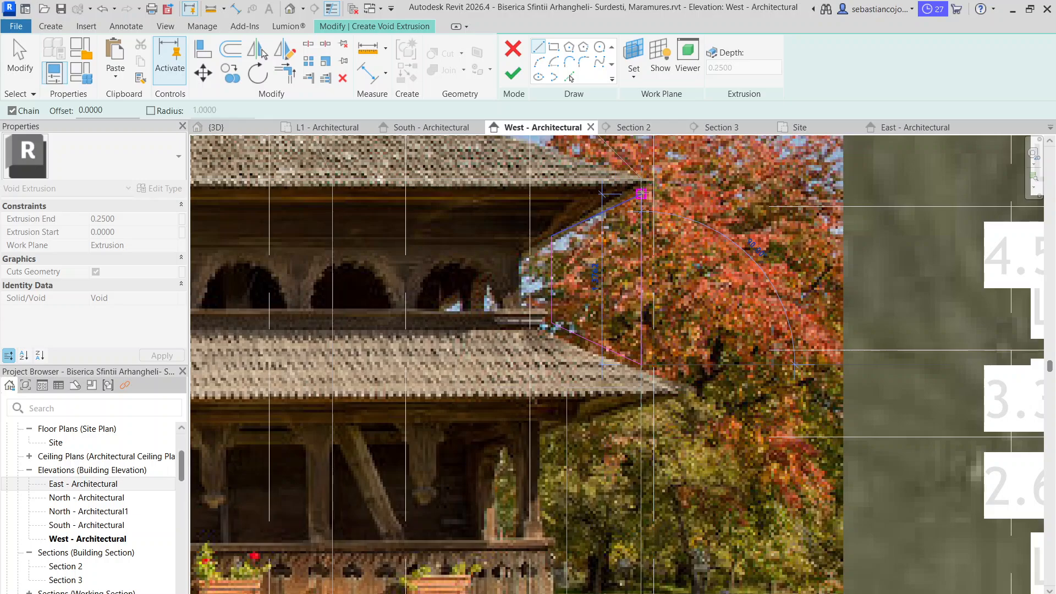
key("Escape")
key("Escape")
Raise the upper void profile's inner top corner level with the eaves tip so the top edge runs horizontally
left_click(558, 233)
left_click_drag(552, 236, 557, 194)
left_click(550, 252)
left_click_drag(552, 237, 551, 194)
left_click(562, 195)
key("Escape")
Check the upper void profile against the opposite side of the facade and finish its sketch
scroll(549, 195, "down", 5)
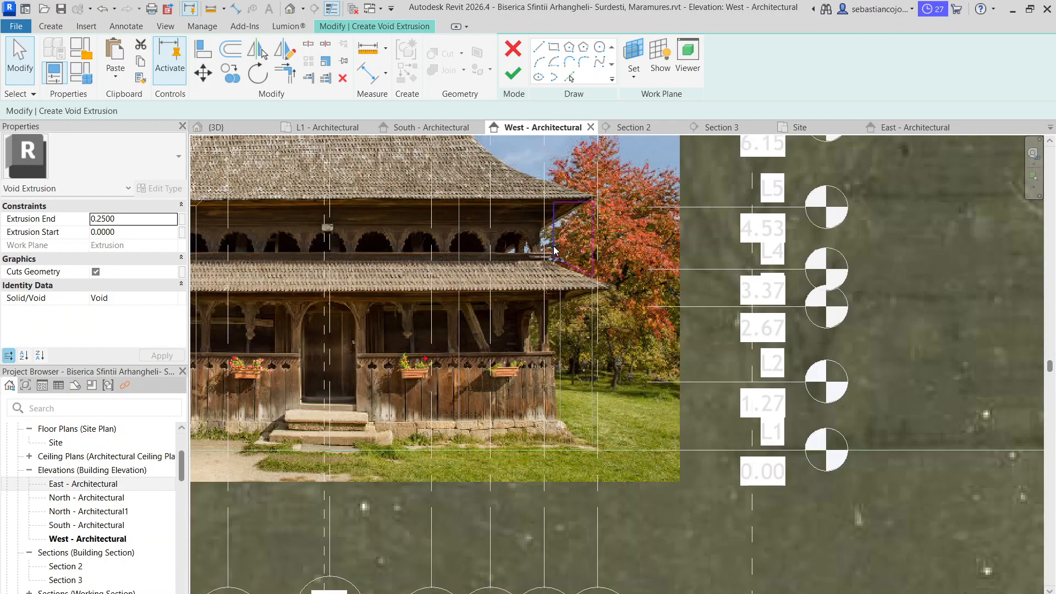
scroll(553, 246, "up", 3)
scroll(562, 214, "down", 4)
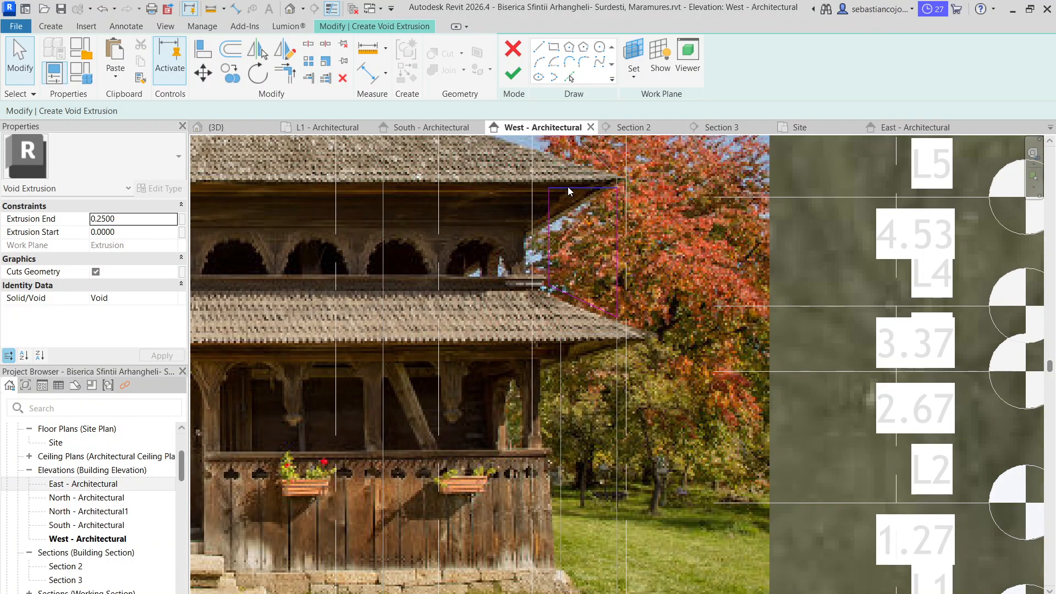
scroll(262, 215, "up", 5)
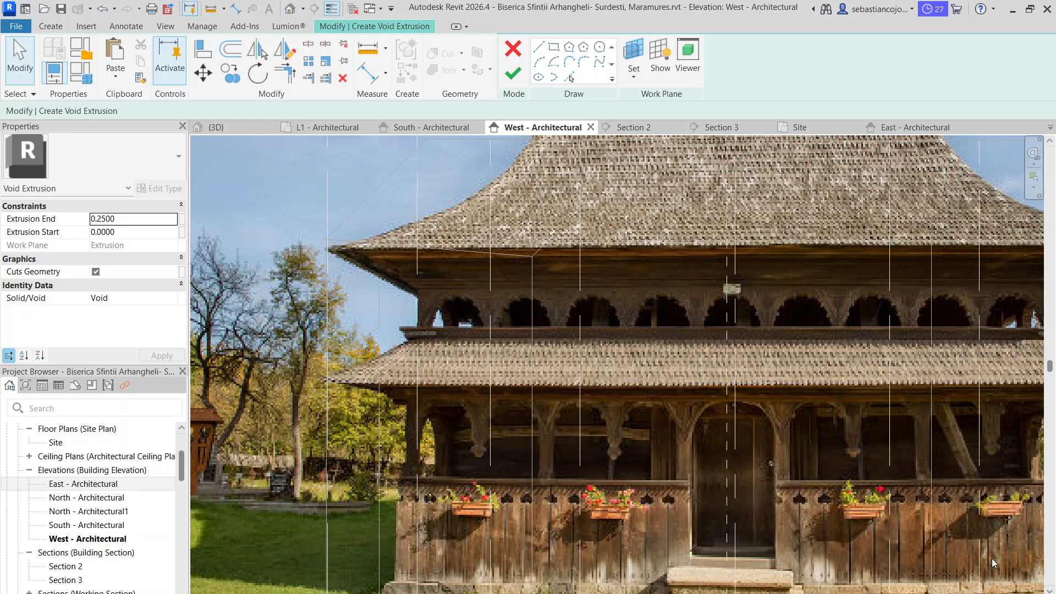
scroll(959, 447, "down", 4)
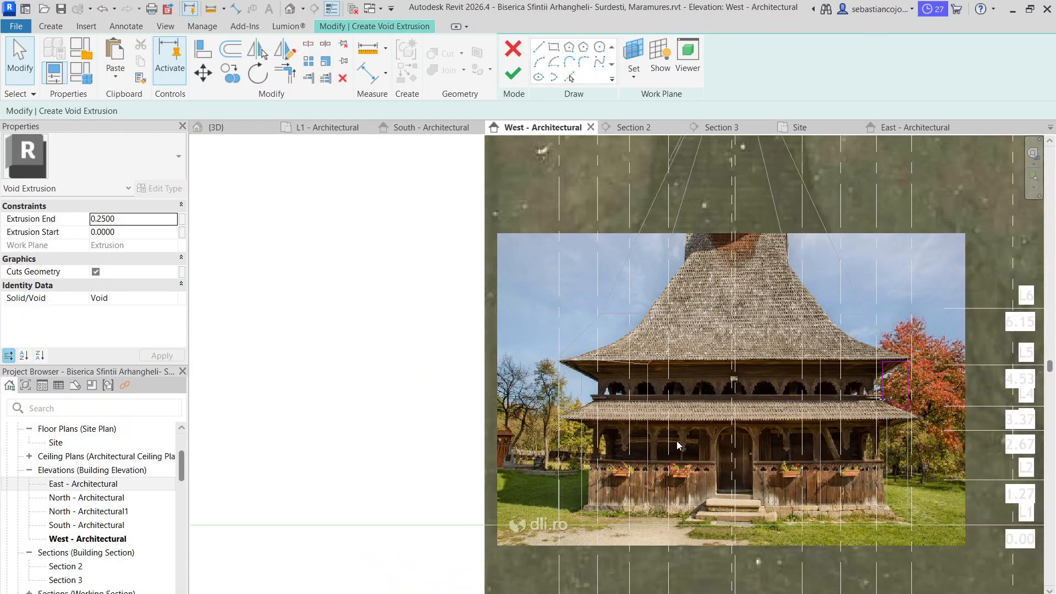
left_click(512, 74)
key("Escape")
scroll(855, 362, "up", 4)
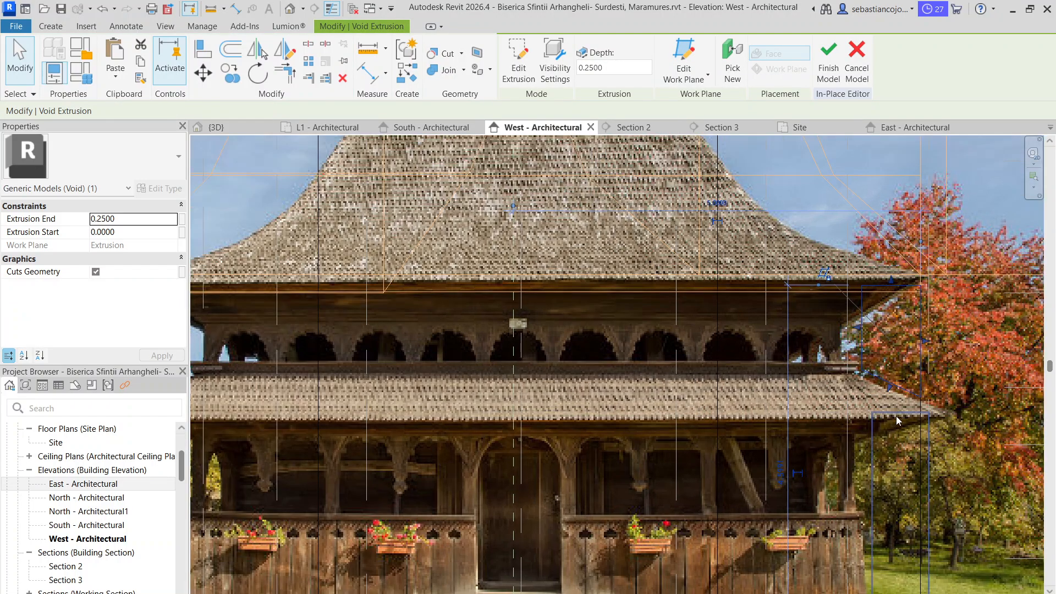
scroll(542, 193, "down", 2)
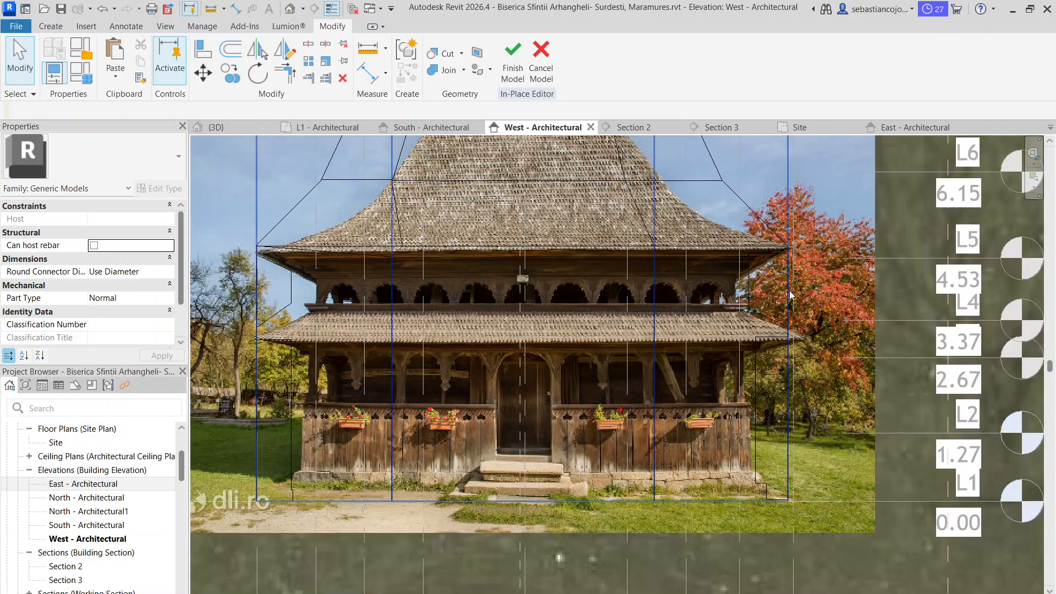
Examine the upper void on the grid 16 side of the facade and compare it with its counterpart across the elevation
left_click(751, 285)
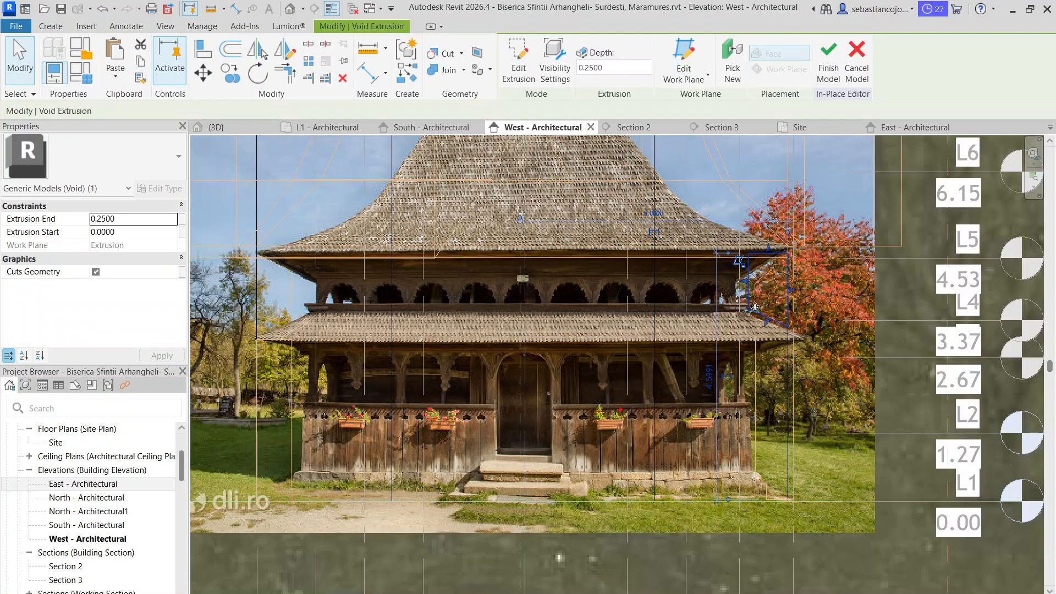
scroll(756, 256, "up", 5)
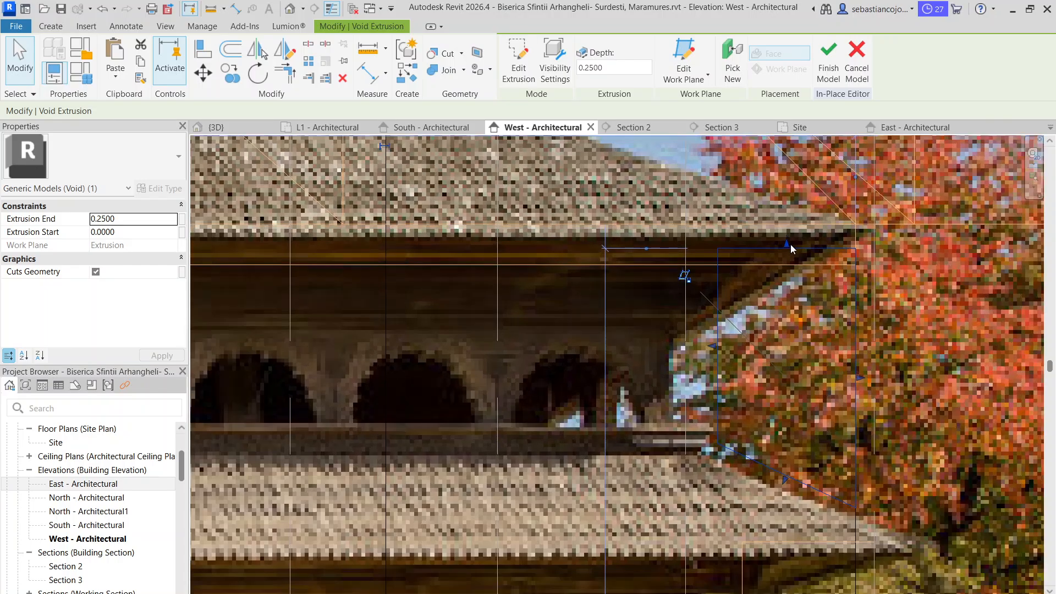
key("Escape")
scroll(760, 329, "down", 3)
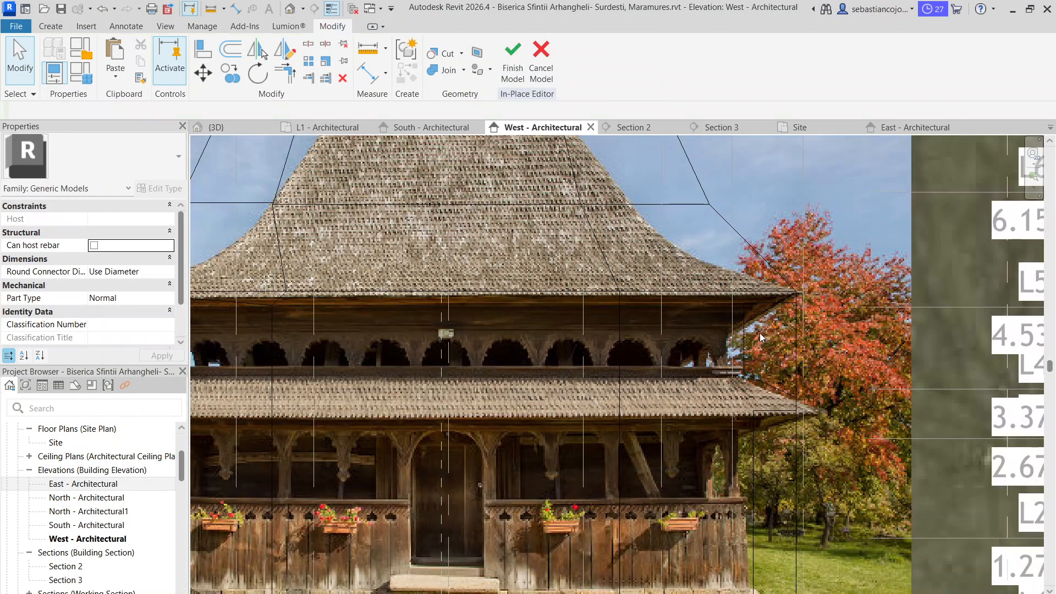
left_click(742, 339)
scroll(742, 344, "down", 4)
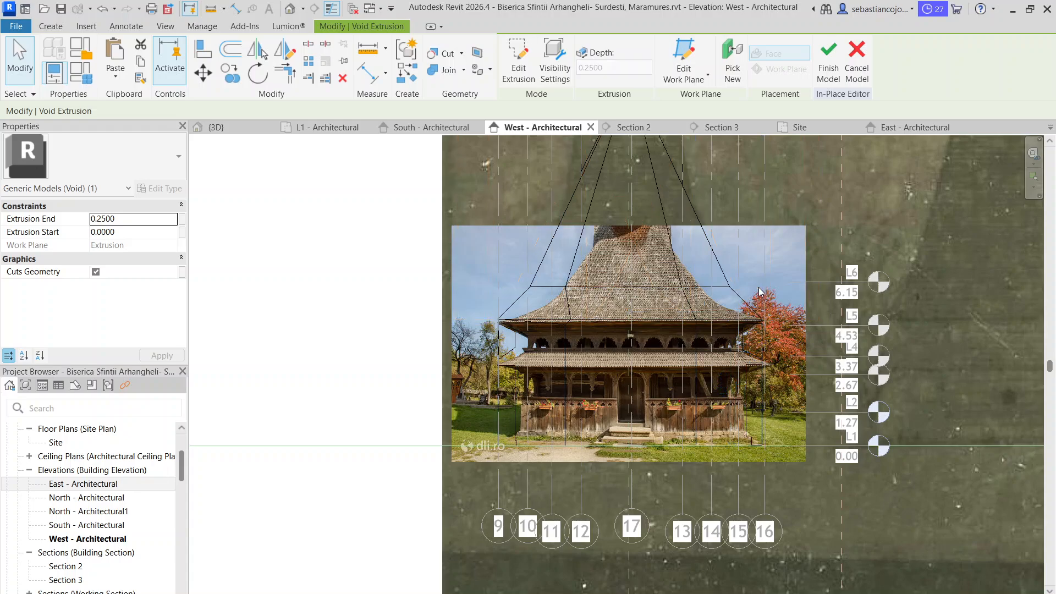
key("Escape")
scroll(745, 356, "up", 2)
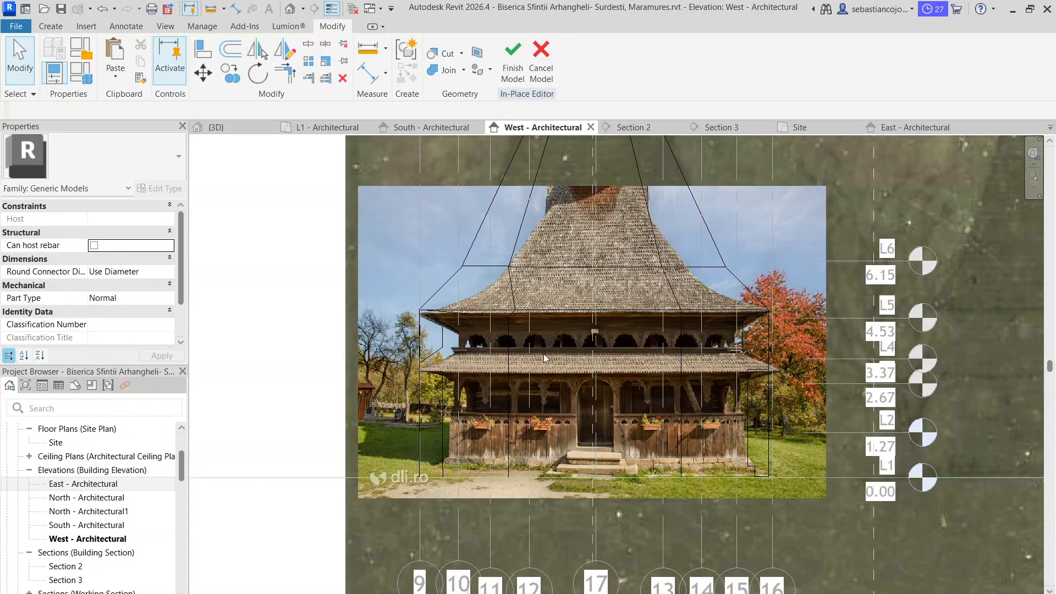
Edit the grid 9 side's upper void so its inner top corner is level with the eaves tip, then finish the sketch and in-place model
scroll(445, 345, "up", 3)
double_click(440, 335)
scroll(440, 334, "up", 2)
scroll(446, 314, "up", 1)
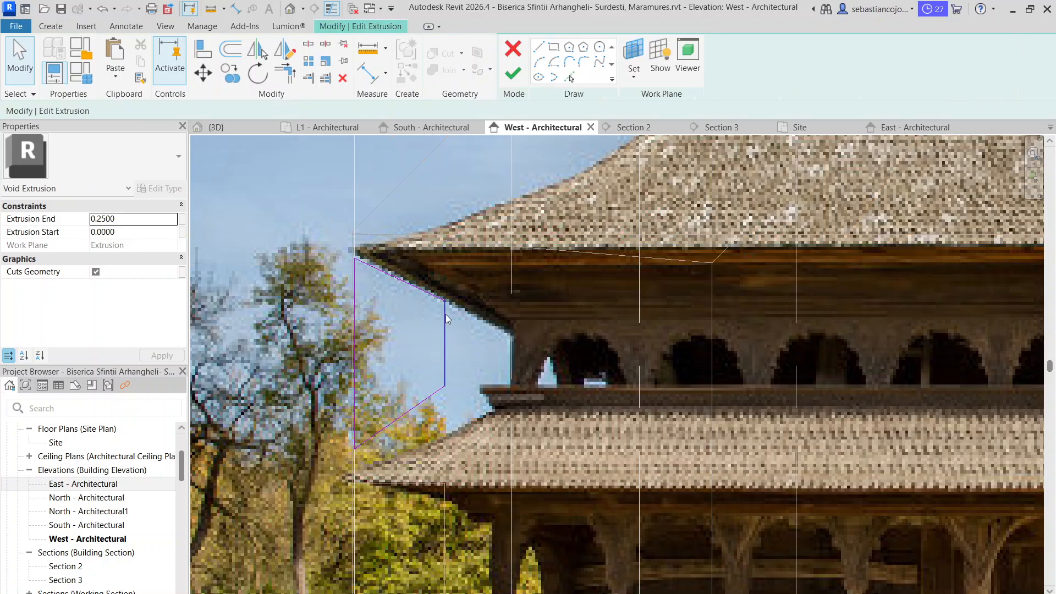
left_click(422, 289)
left_click_drag(444, 300, 445, 258)
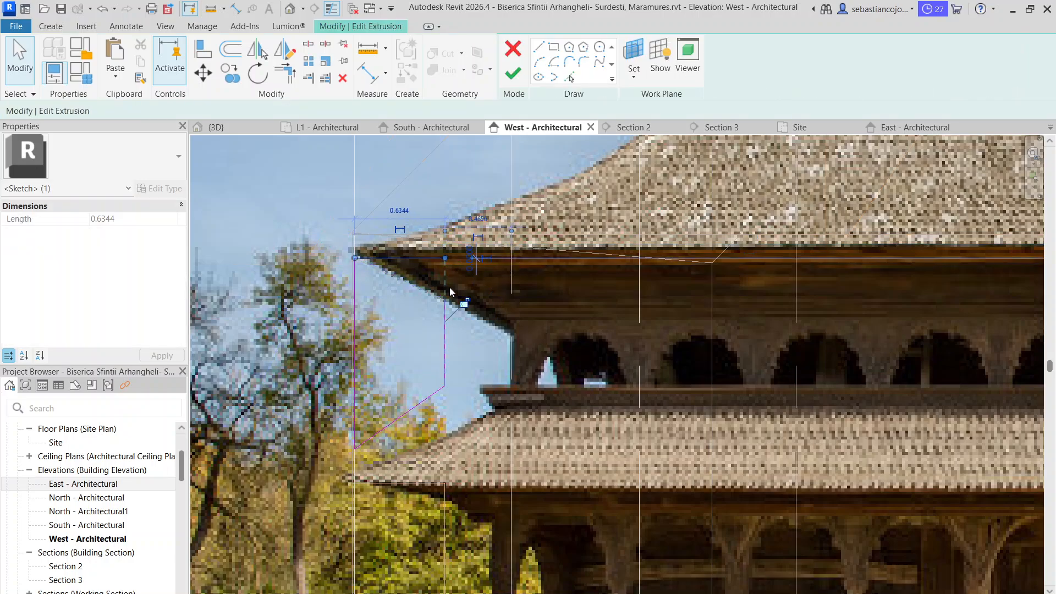
key("Escape")
scroll(641, 284, "down", 6)
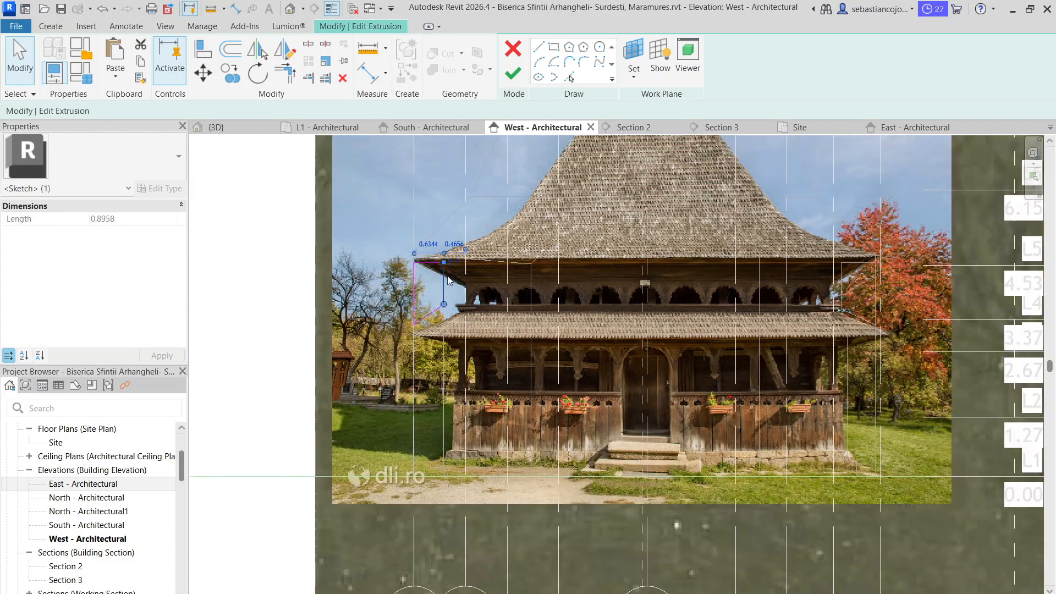
scroll(641, 283, "up", 4)
scroll(632, 280, "down", 3)
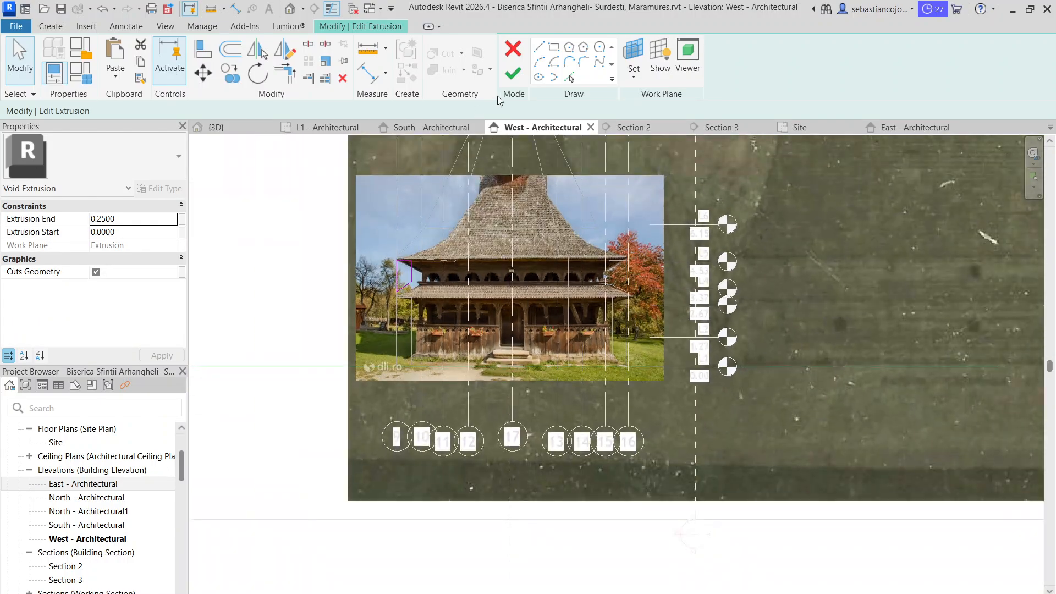
left_click(512, 76)
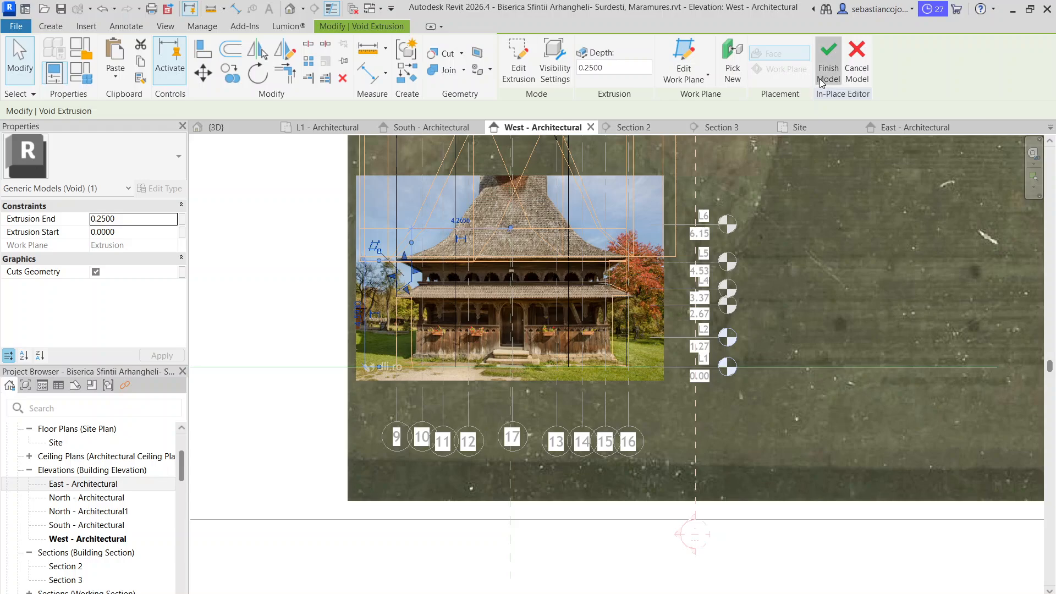
left_click(828, 69)
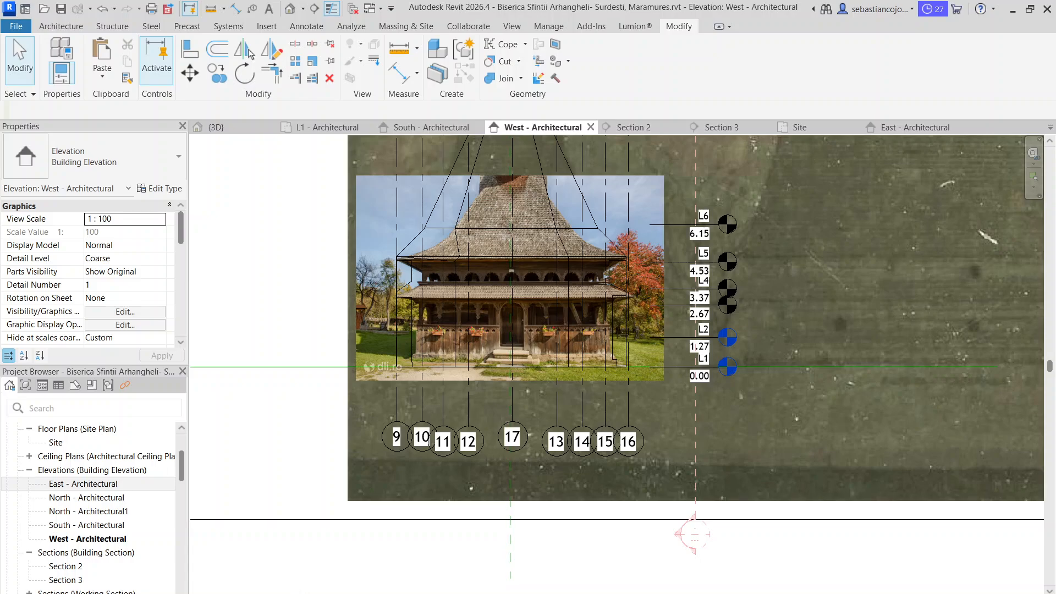
Set the West elevation's visual style to Hidden Line and open the 3D view at the facade corner with the void cuts
left_click(265, 593)
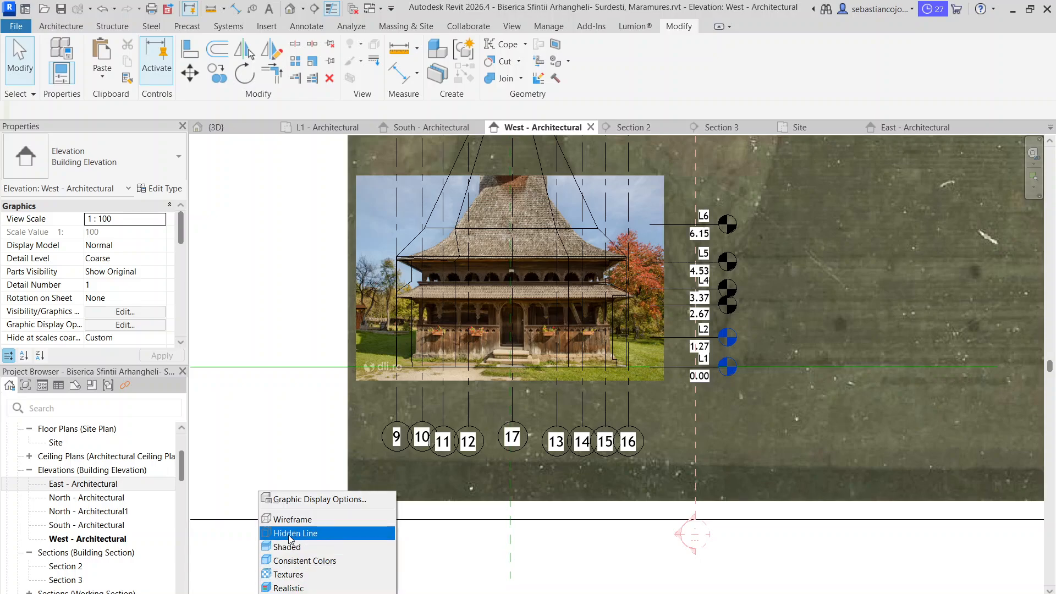
left_click(288, 534)
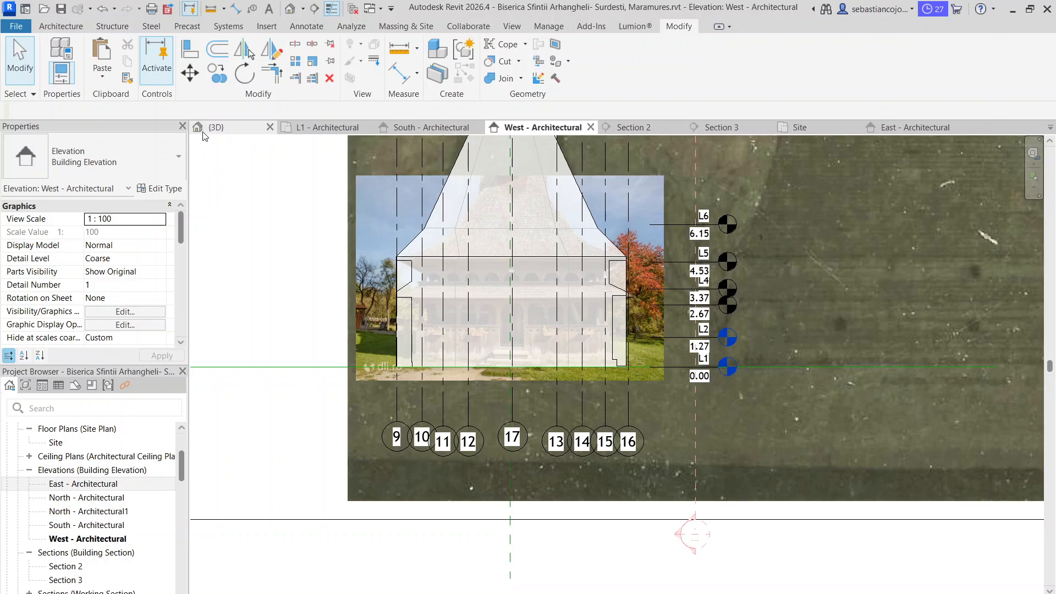
left_click(216, 127)
scroll(463, 328, "up", 5)
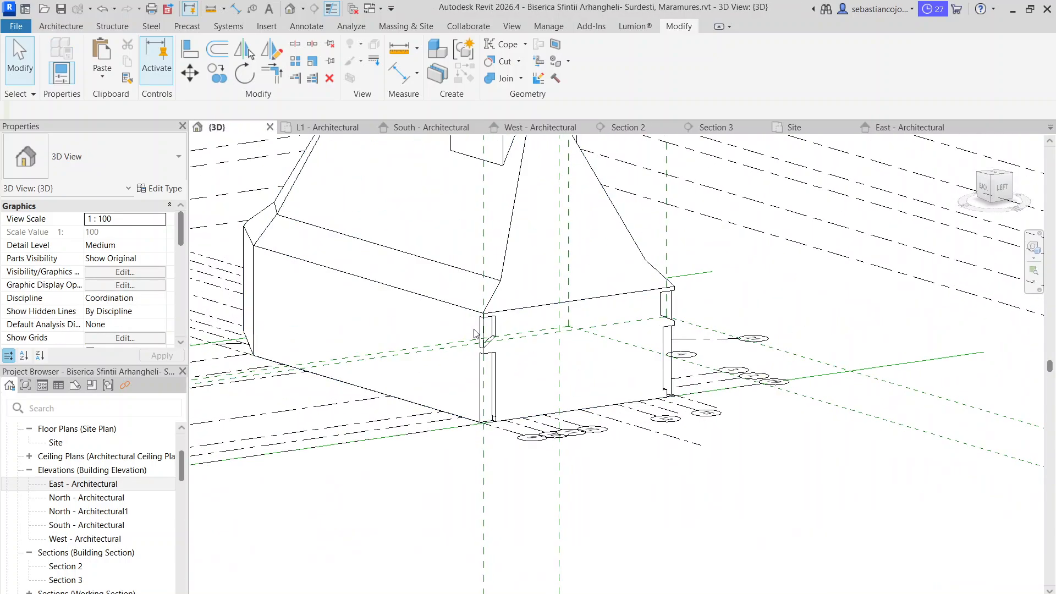
Reopen the in-place church volume for editing in 3D and identify the upper void at the grid 9 corner
double_click(503, 315)
scroll(482, 331, "up", 2)
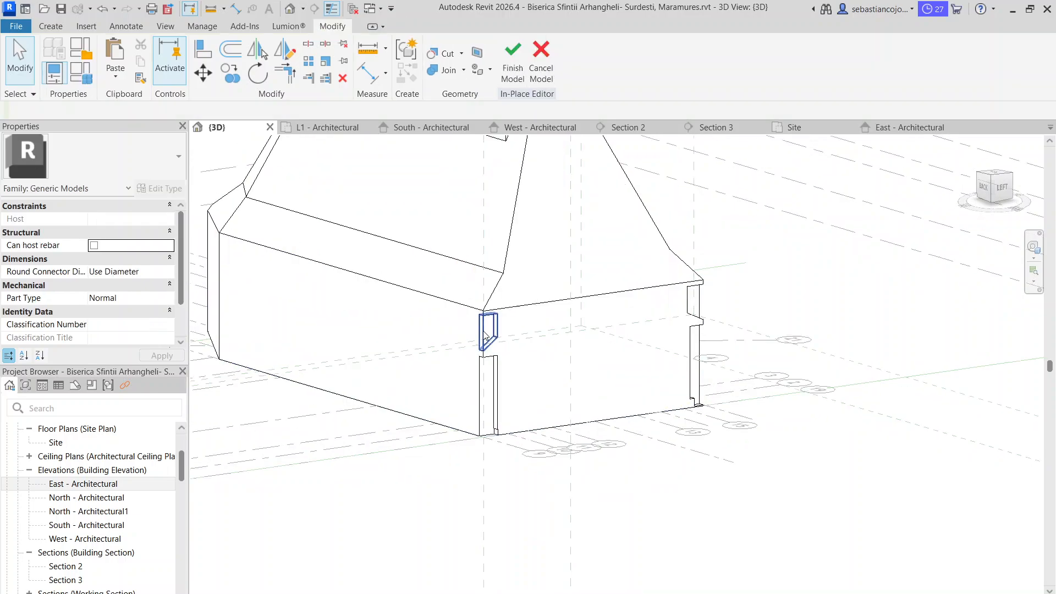
left_click(481, 330)
key("Escape")
key("Tab")
left_click(481, 330)
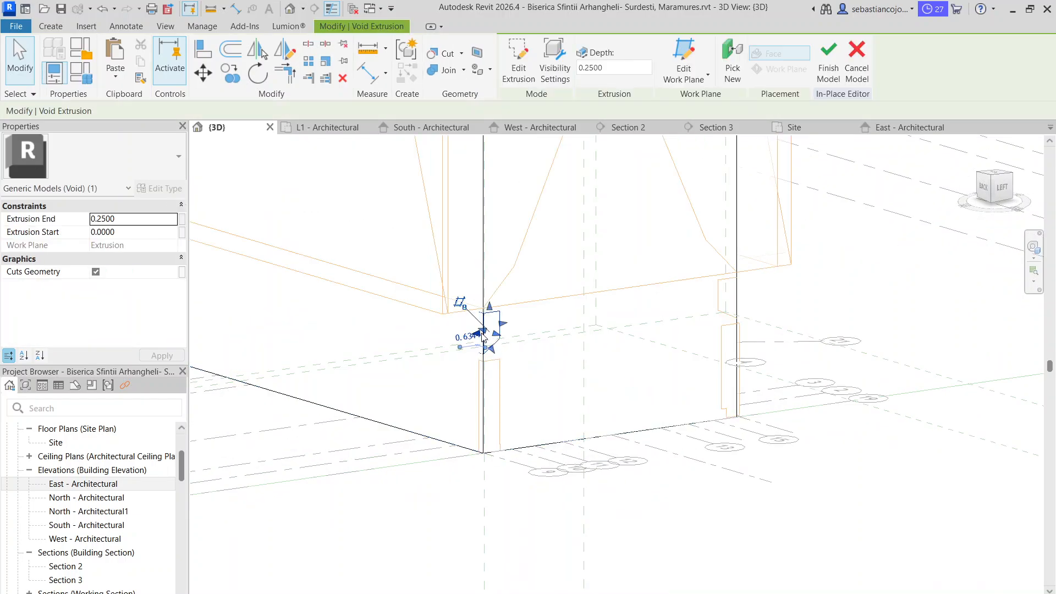
key("Escape")
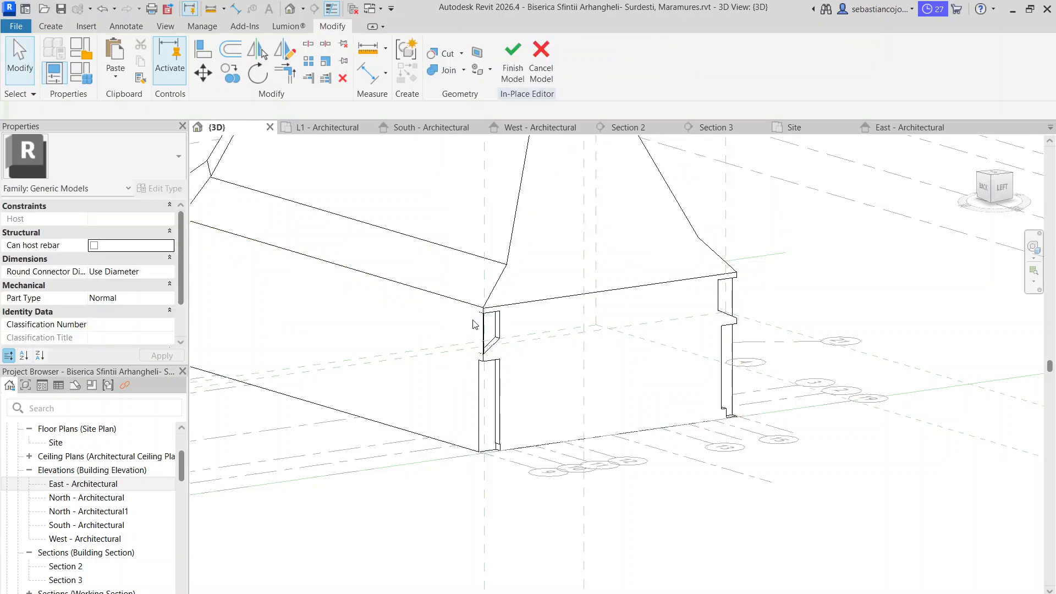
Stretch the upper void at the grid 9 corner along the full length of the side wall
scroll(480, 337, "up", 2)
left_click(477, 342)
left_click_drag(476, 342, 262, 228)
key("Escape")
scroll(476, 348, "up", 3)
left_click(476, 349)
scroll(381, 301, "down", 8)
scroll(396, 301, "down", 1)
left_click(342, 401)
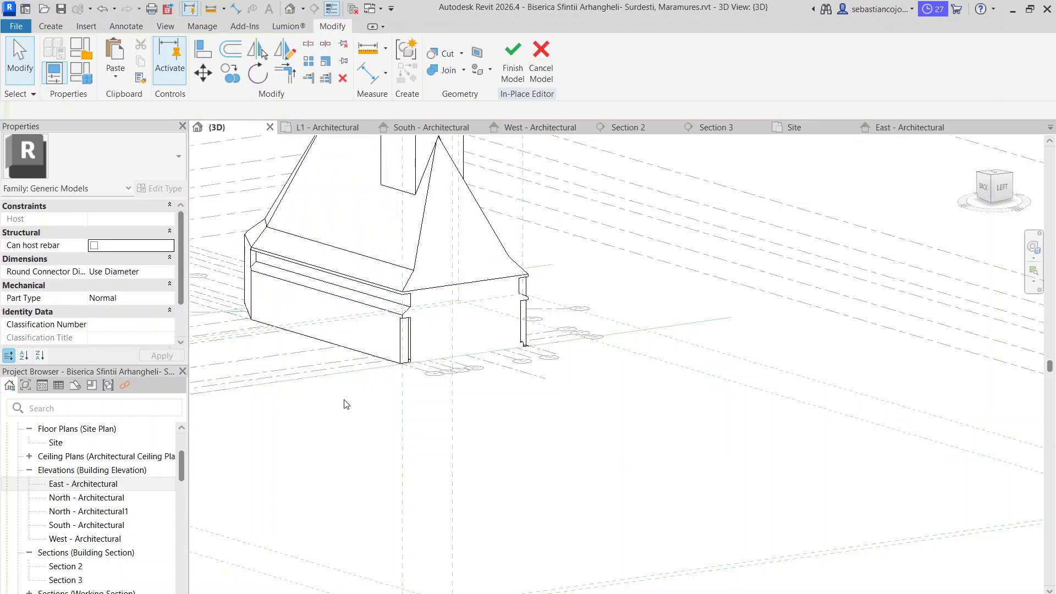
Stretch the lower void at the grid 9 corner along the full side wall to an extrusion end of 17.5 m
left_click(407, 348)
scroll(406, 348, "up", 2)
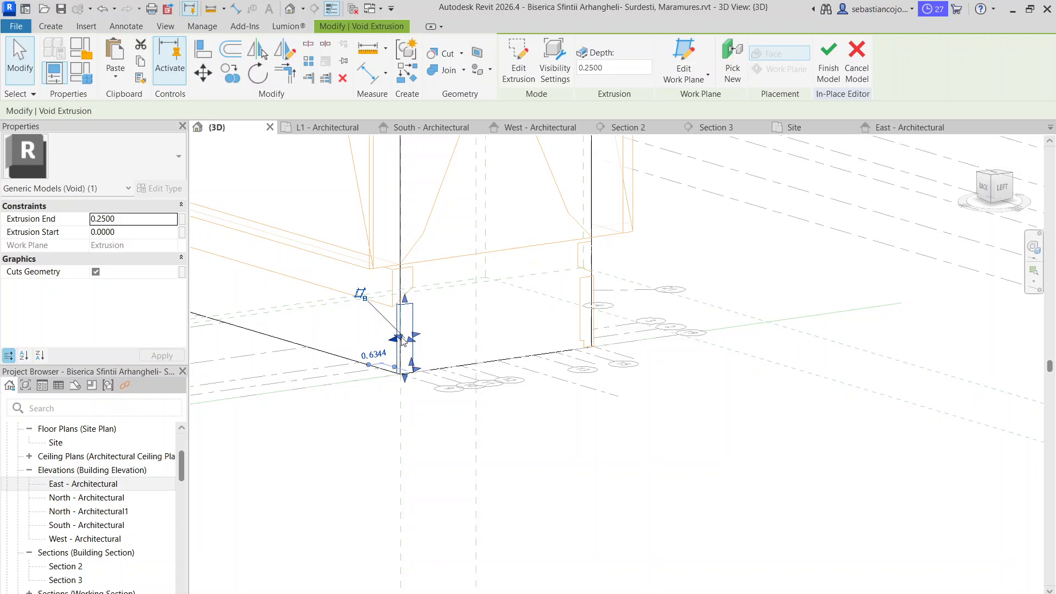
scroll(404, 340, "up", 3)
left_click_drag(407, 347, 289, 273)
scroll(369, 331, "down", 3)
scroll(368, 339, "up", 2)
scroll(398, 317, "down", 3)
left_click(339, 399)
Edit the grid 9 side's lower void profile, moving its short base edge outward to form a 0.16 m wide step, and finish the sketch
scroll(419, 328, "up", 4)
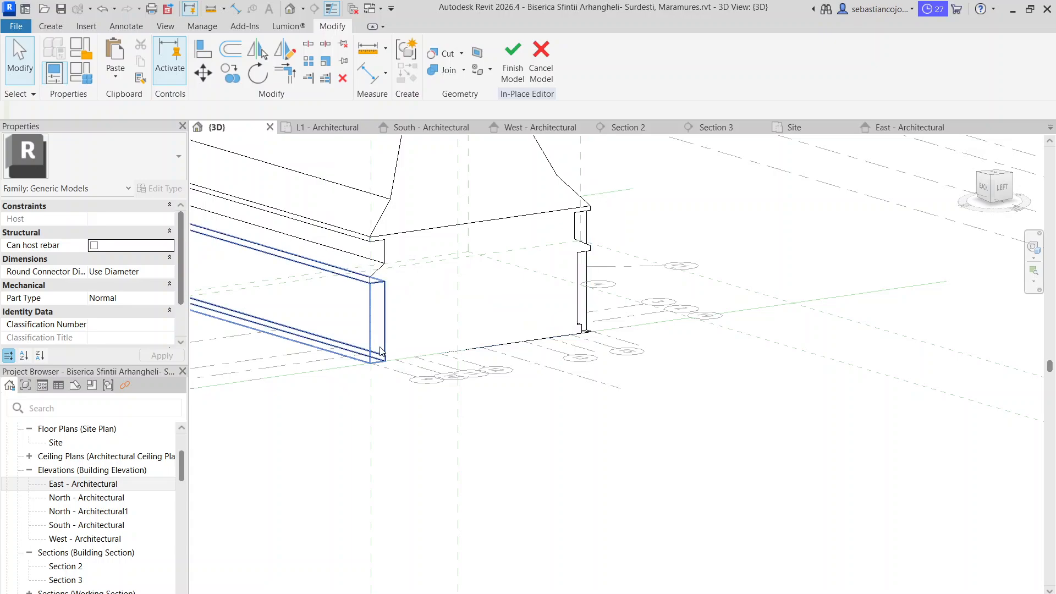
left_click(383, 347)
scroll(382, 347, "up", 3)
double_click(390, 356)
scroll(391, 366, "up", 6)
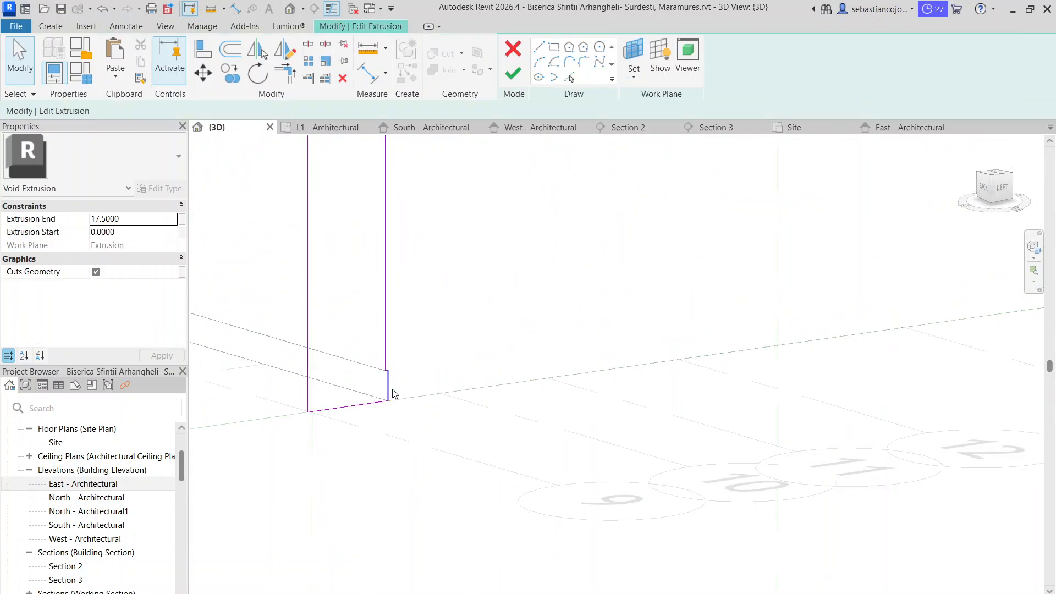
left_click(383, 385)
left_click_drag(379, 384, 349, 386)
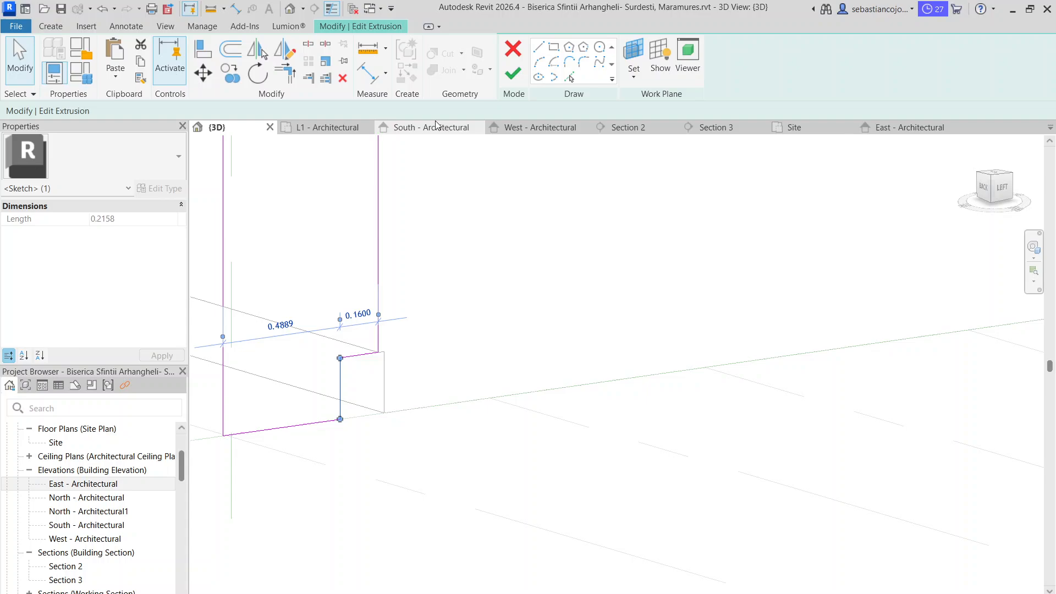
left_click(514, 80)
scroll(474, 329, "down", 6)
left_click(449, 382)
Stretch the upper void on the grid 16 side along the full side wall to a depth of about 17.17 m
scroll(451, 377, "down", 4)
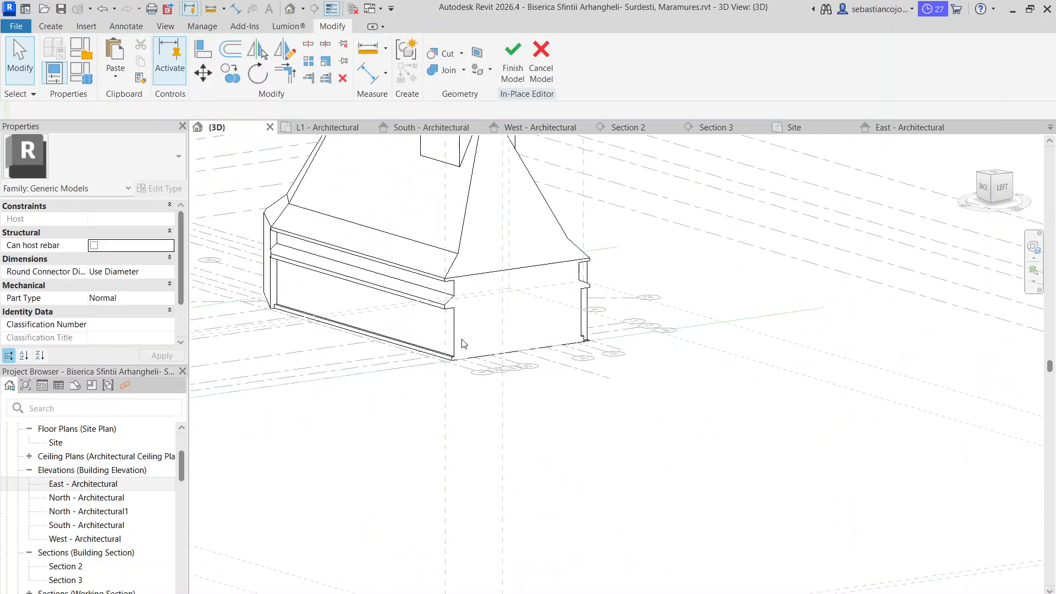
scroll(456, 318, "up", 2)
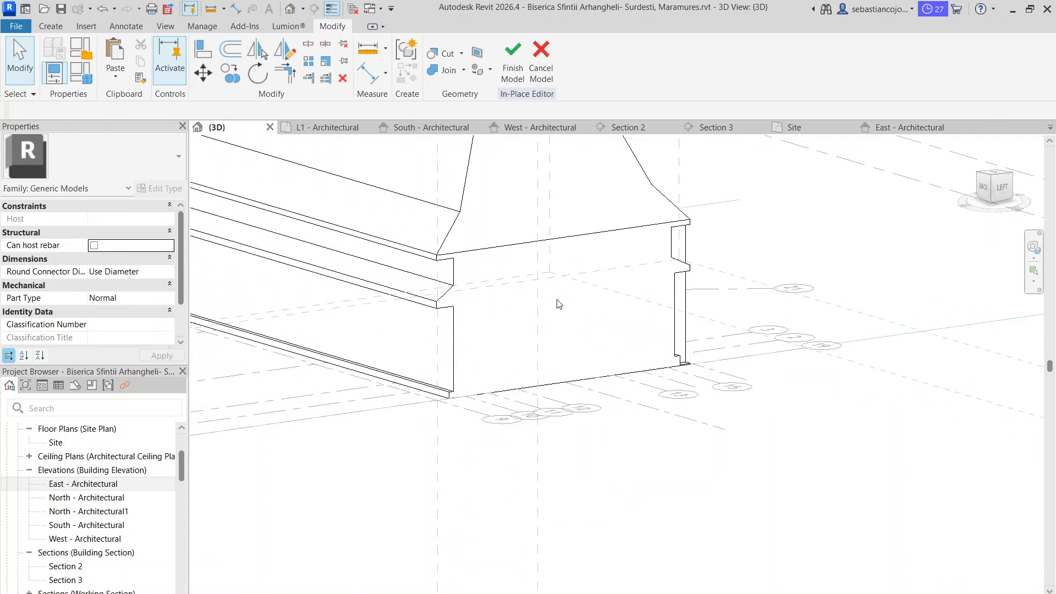
scroll(409, 275, "up", 3)
middle_click_drag(518, 380, 727, 275, "shift")
scroll(573, 264, "up", 2)
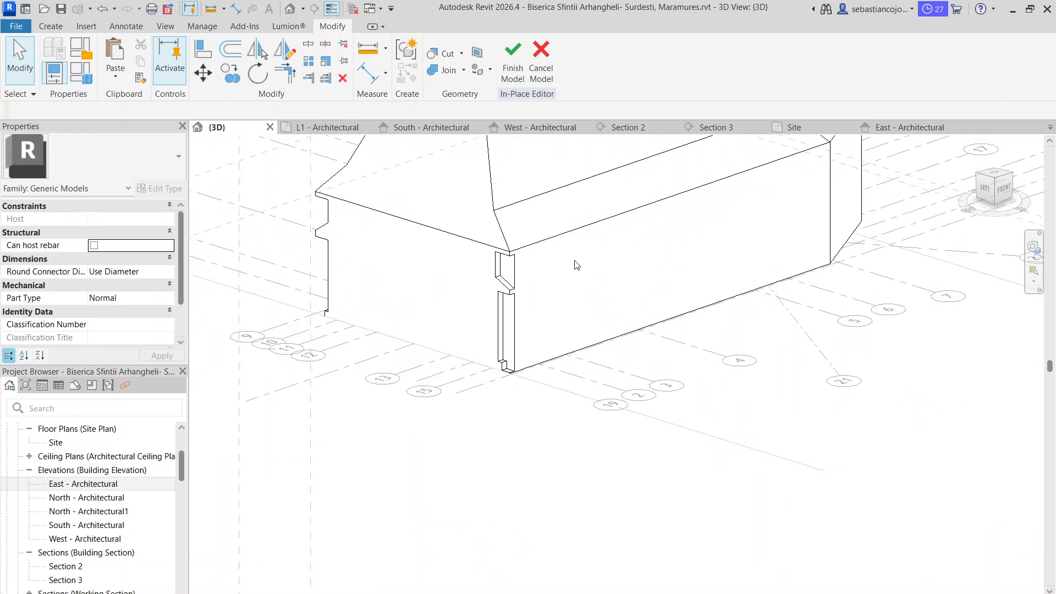
scroll(543, 311, "up", 3)
left_click(457, 330)
scroll(458, 329, "up", 4)
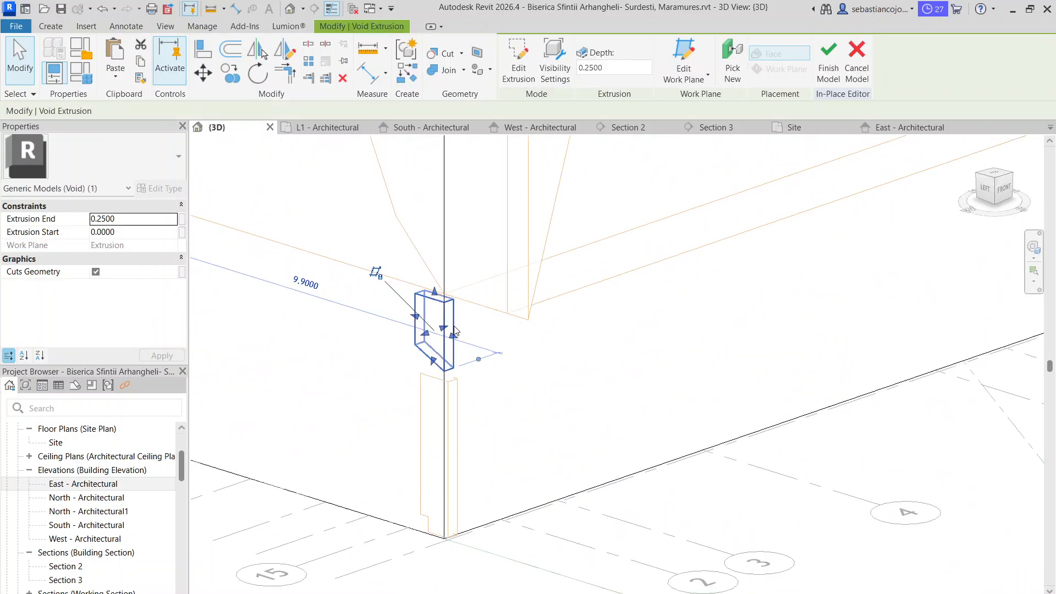
left_click_drag(443, 328, 954, 165)
scroll(668, 333, "down", 5)
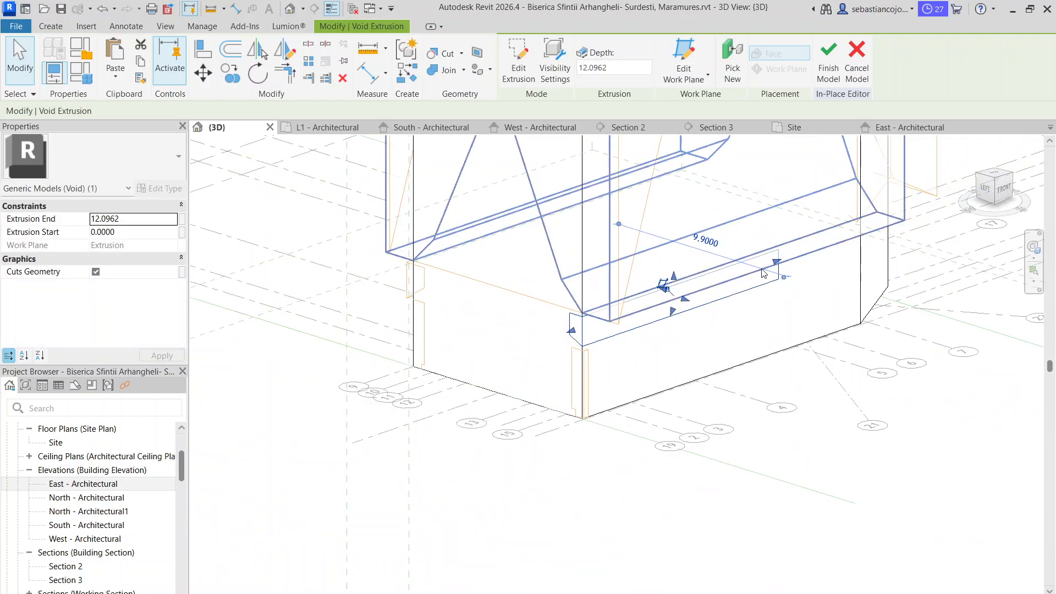
scroll(756, 281, "up", 3)
left_click_drag(786, 259, 931, 219)
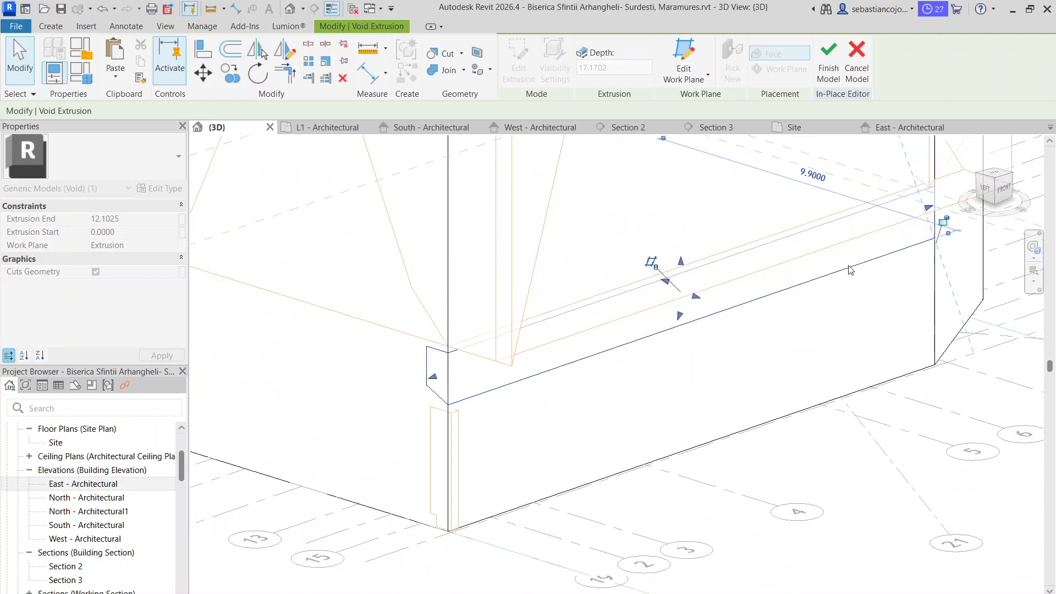
Stretch the lower void on the grid 16 side along the same side wall up to its far corner
left_click(458, 470)
left_click_drag(448, 463, 884, 457)
left_click(801, 477)
scroll(801, 391, "down", 6)
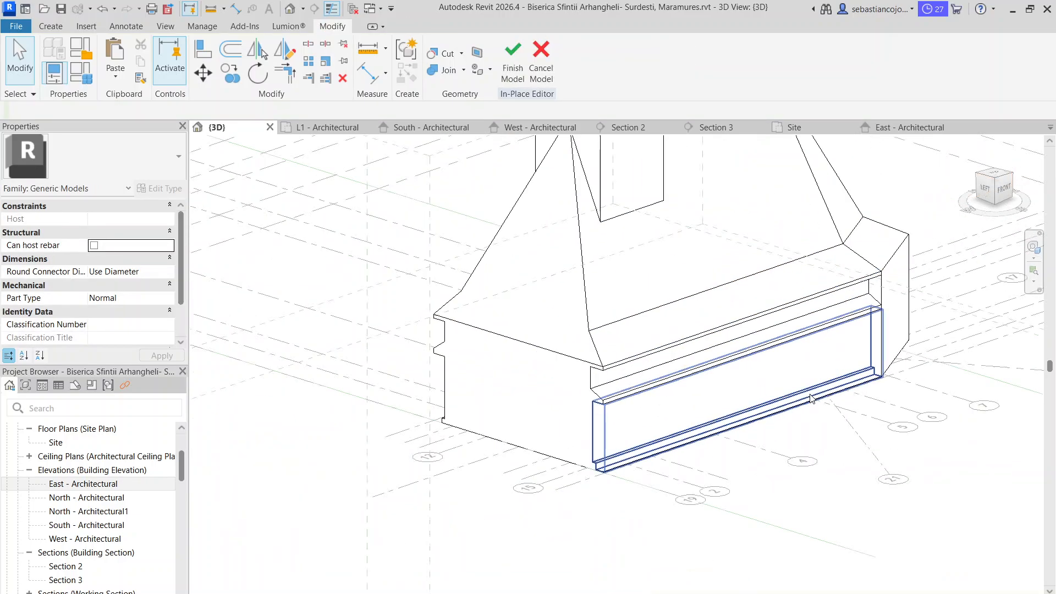
Examine the stretched side voids from several angles, checking the far wall corner and the uncut facade eaves
middle_click_drag(666, 438, 881, 402, "shift")
middle_click_drag(925, 373, 628, 428, "shift")
scroll(831, 356, "up", 3)
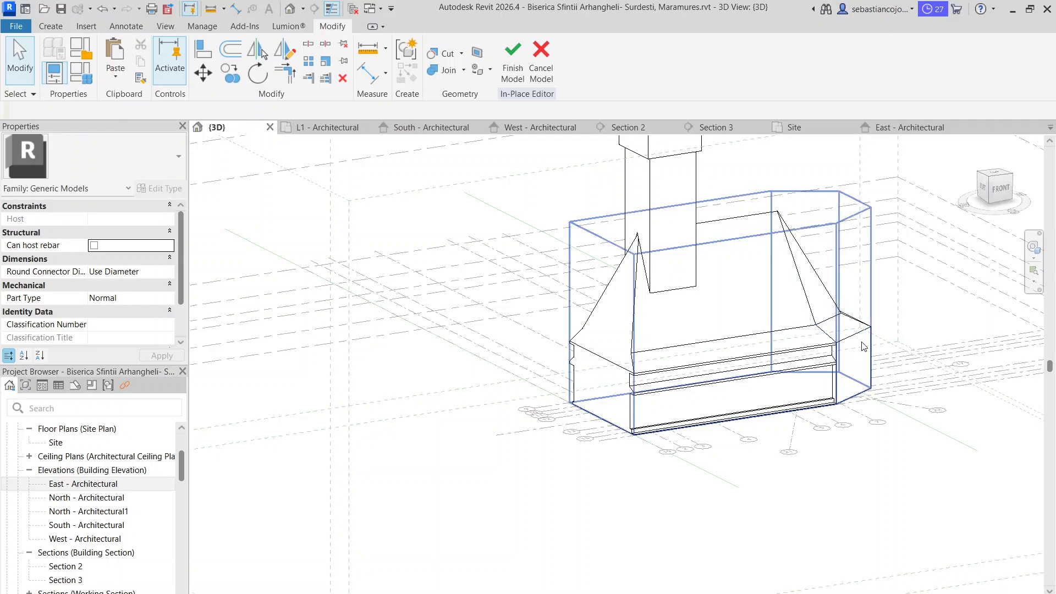
scroll(641, 421, "up", 2)
scroll(641, 421, "up", 1)
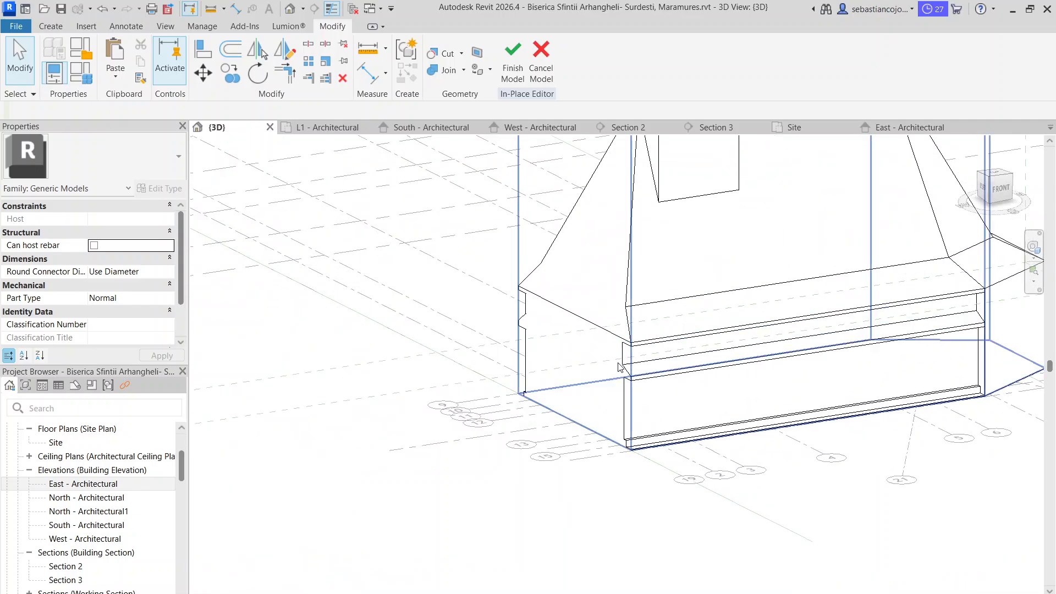
scroll(621, 364, "down", 4)
middle_click_drag(635, 426, 663, 379, "shift")
scroll(668, 372, "up", 3)
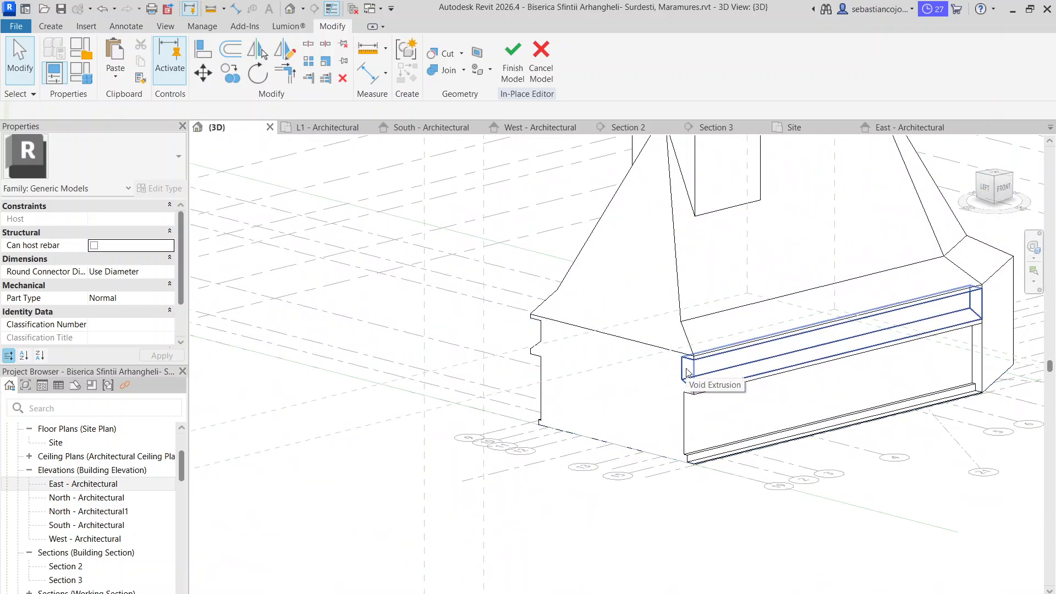
middle_click_drag(723, 436, 645, 419, "shift")
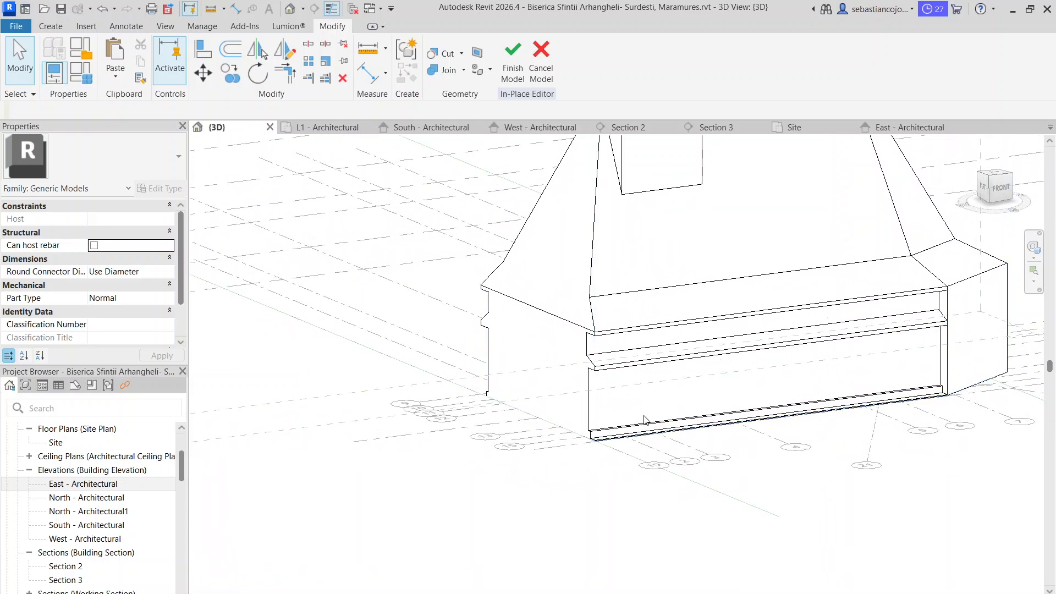
Start a similar void extrusion, set its work plane to the outer face of the grid 16 side wall, and view it from the front
scroll(644, 419, "up", 1)
left_click(583, 335)
right_click(583, 337)
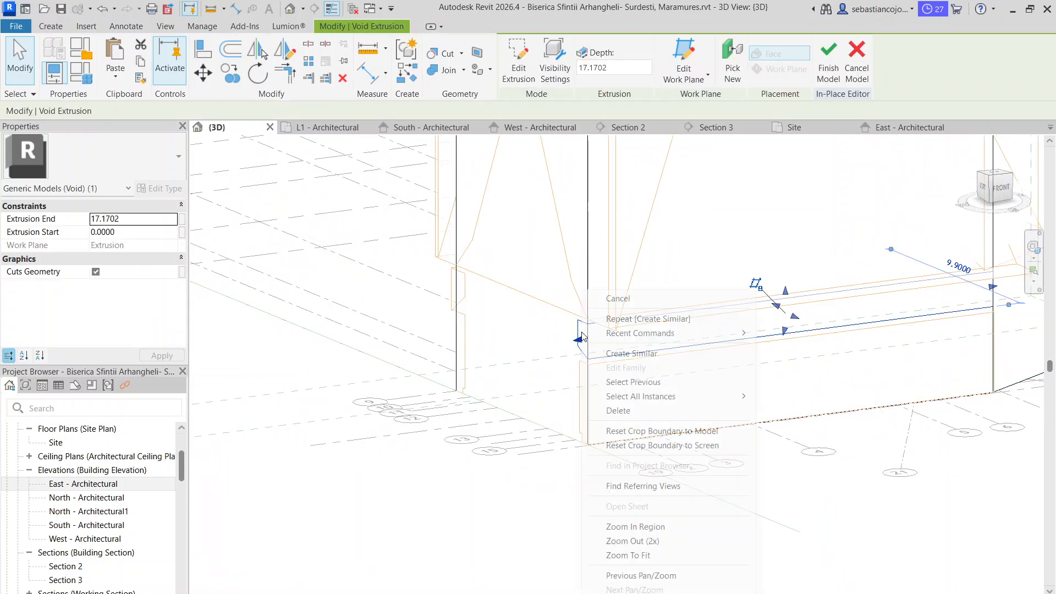
left_click(619, 357)
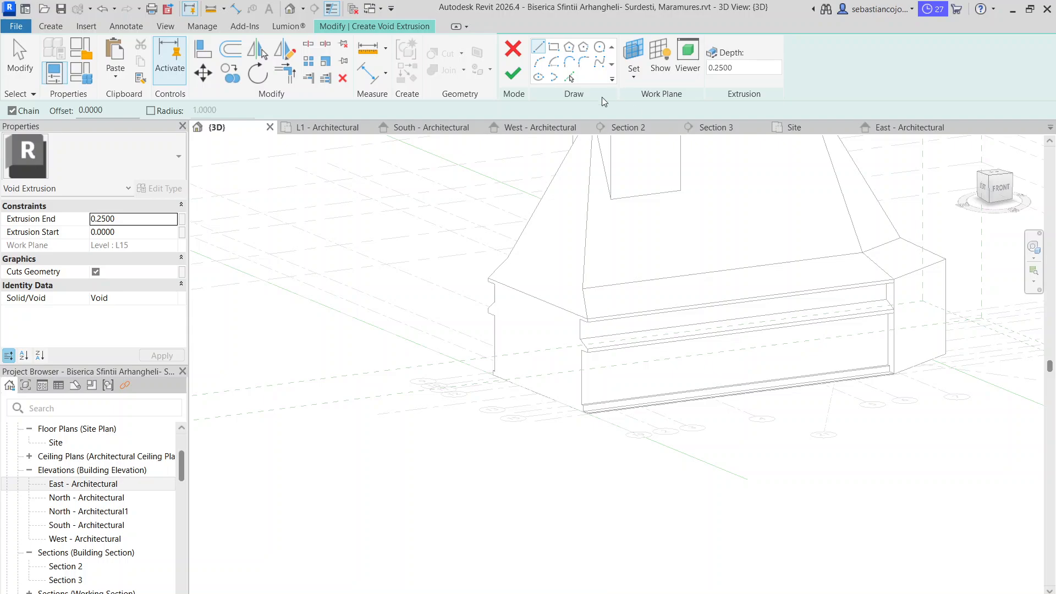
left_click(635, 76)
left_click(640, 130)
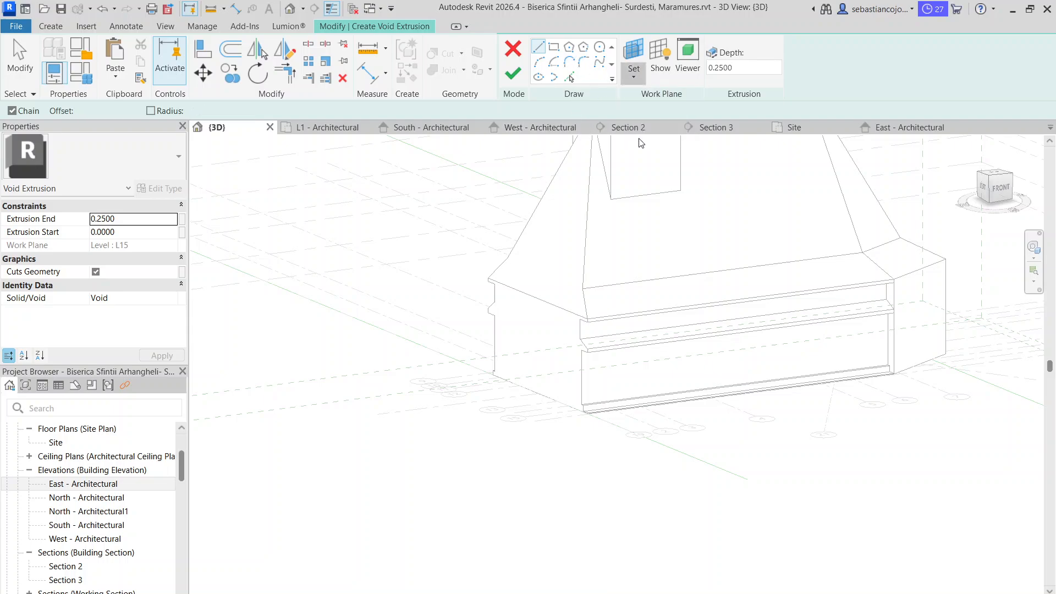
scroll(623, 385, "up", 2)
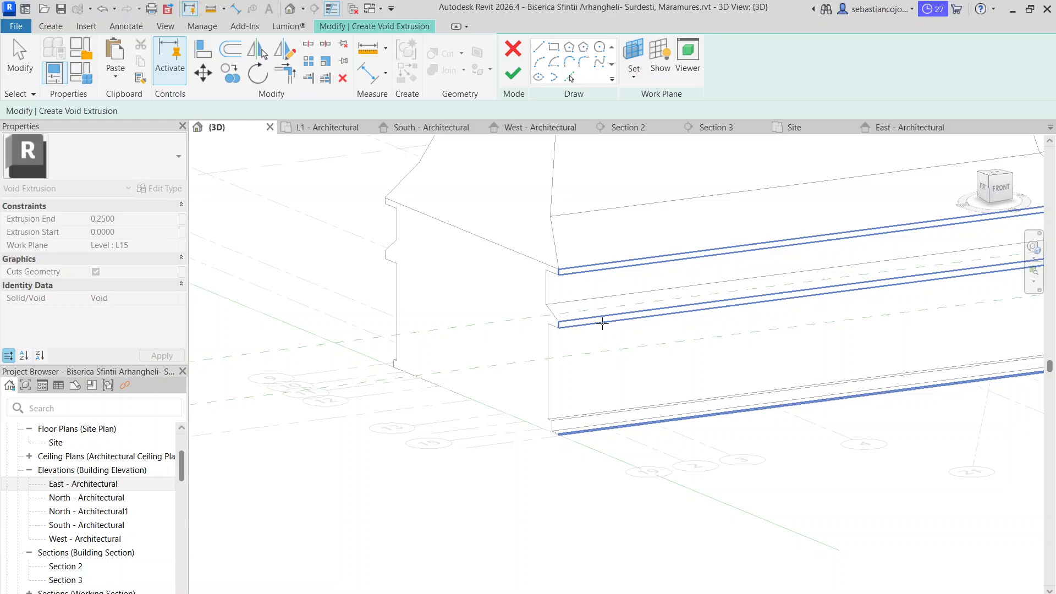
scroll(583, 267, "up", 1)
left_click(575, 275)
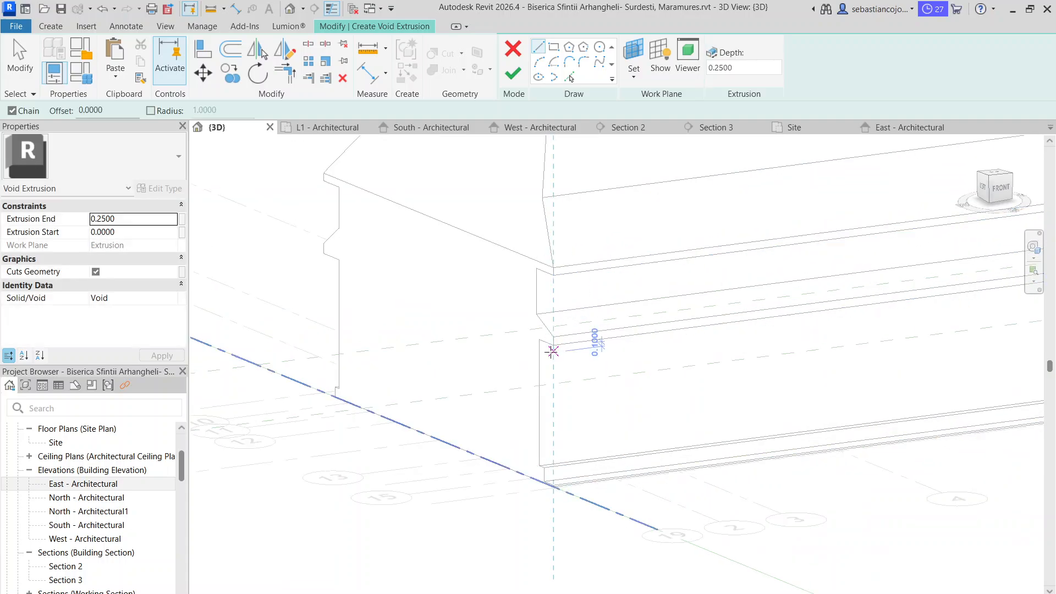
middle_click_drag(553, 352, 487, 334, "shift")
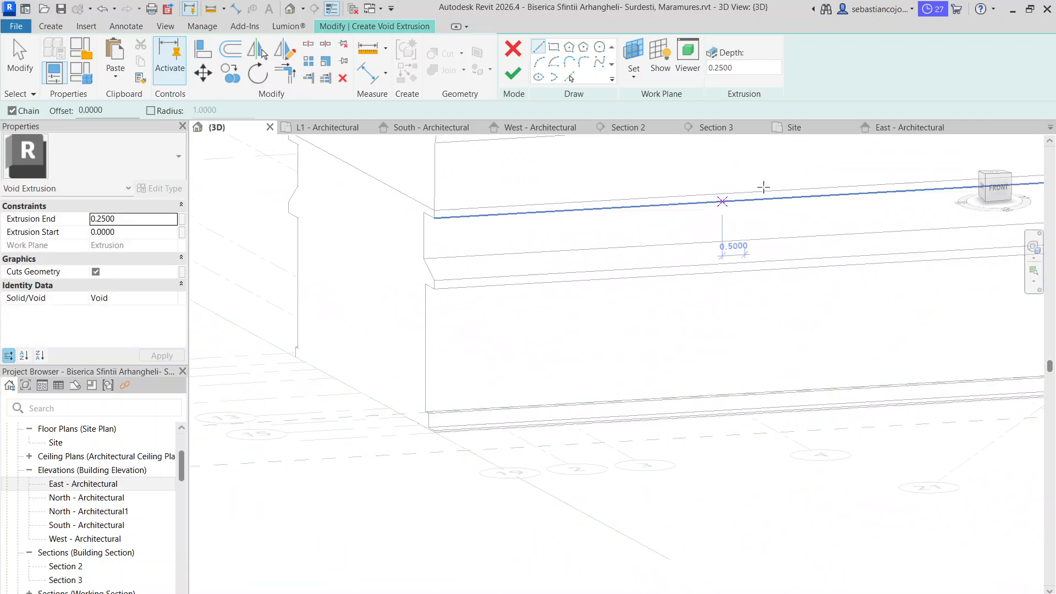
left_click(994, 192)
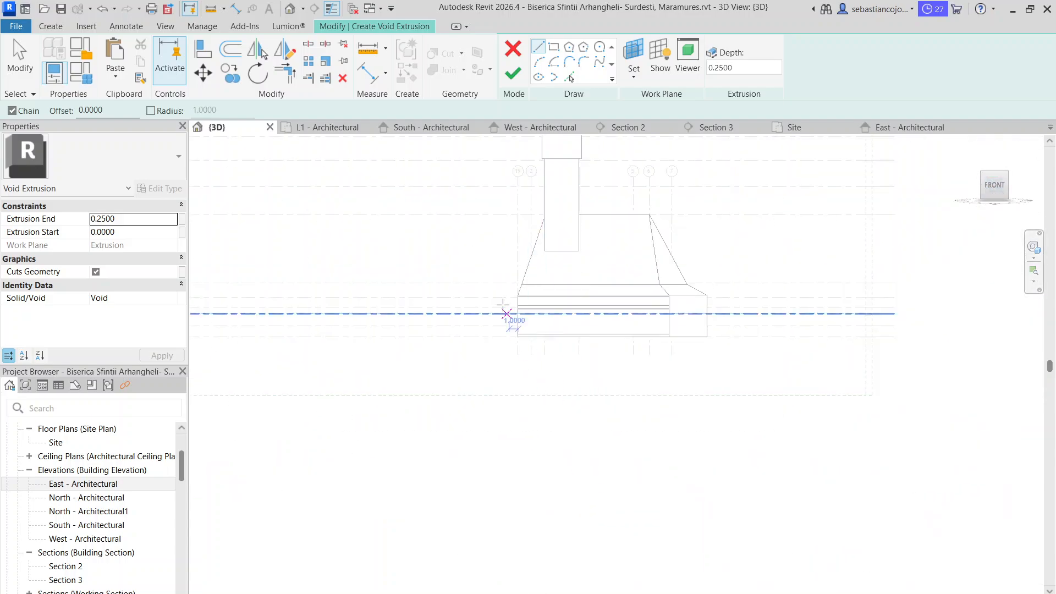
scroll(503, 304, "up", 5)
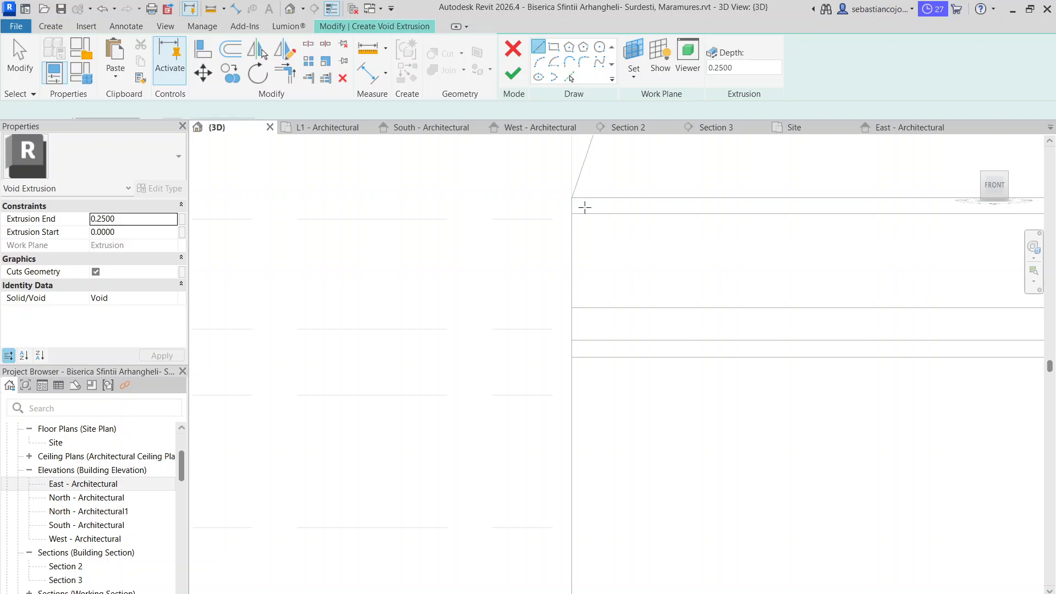
Sketch a 0.7 m wide upper void profile with a sloped lower edge under the eaves at the west facade corner, and finish it
left_click(571, 214)
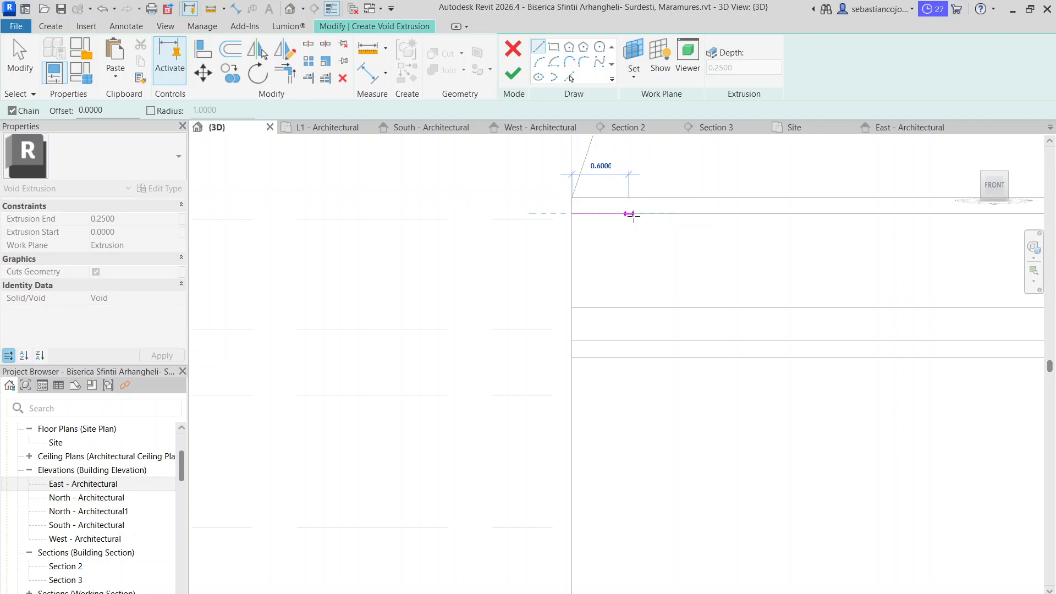
left_click(638, 214)
left_click(637, 307)
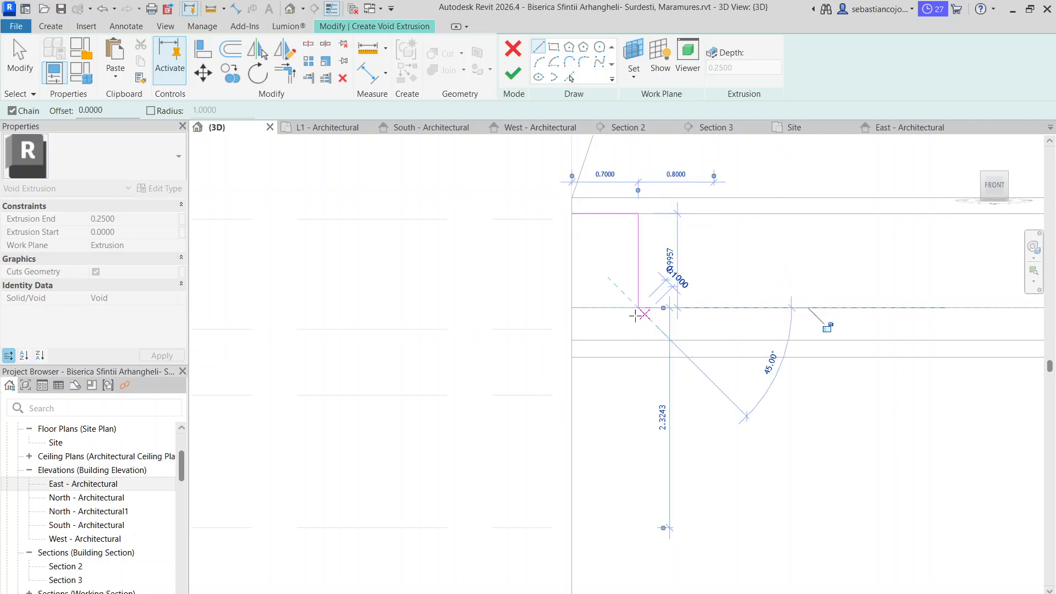
left_click(571, 339)
left_click(572, 213)
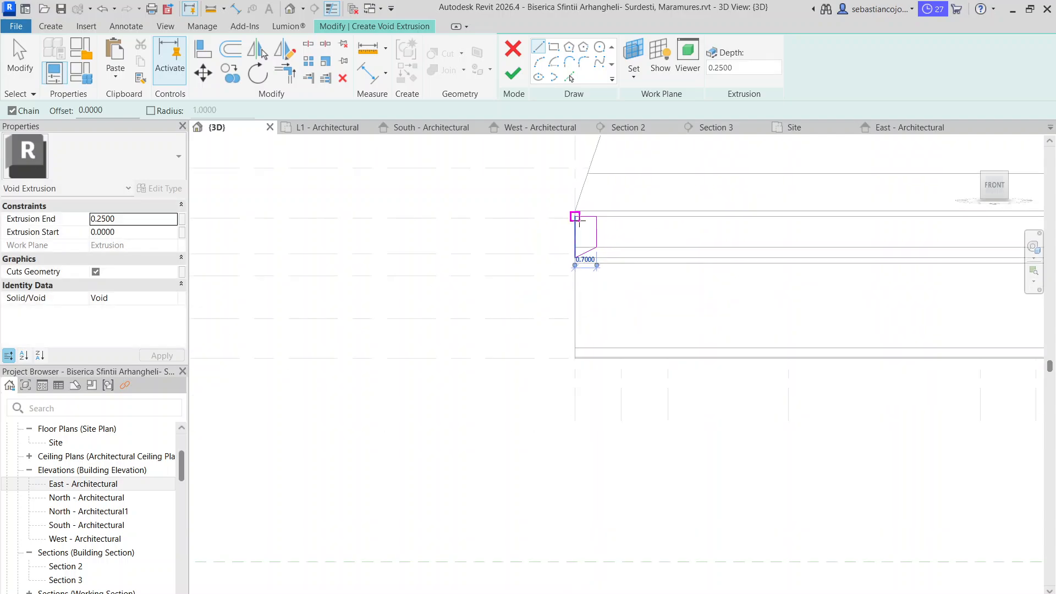
scroll(590, 273, "down", 2)
key("Escape")
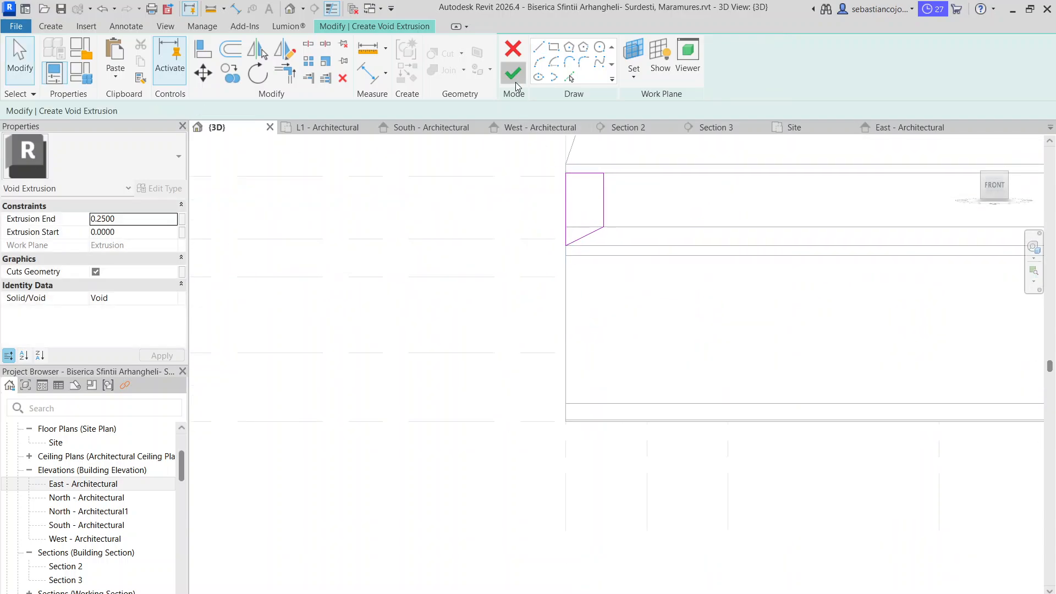
left_click(513, 74)
left_click(680, 193)
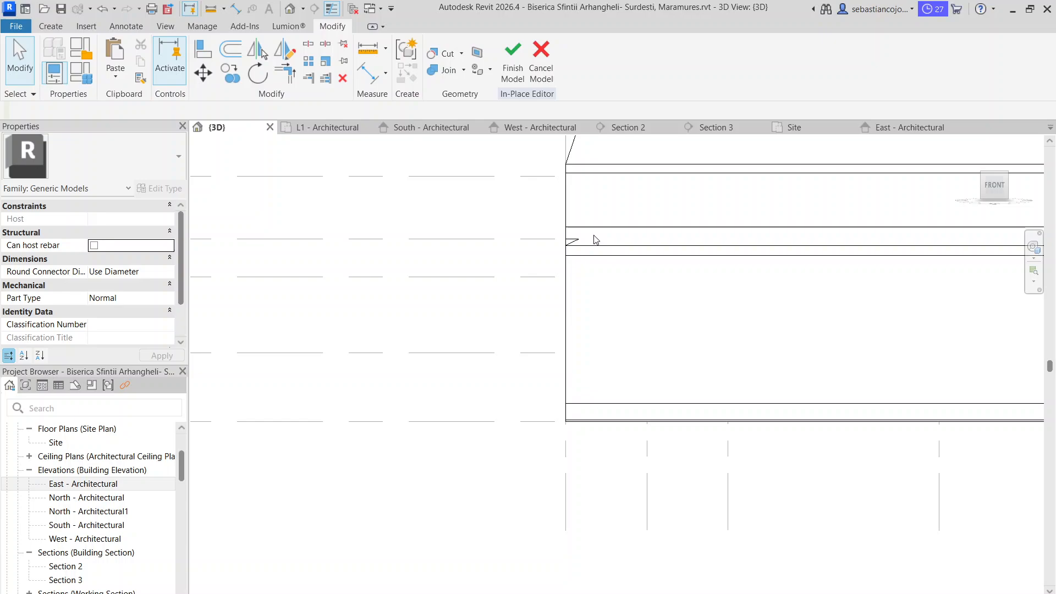
Start another similar void extrusion for the lower wall, picking the same side wall face as its work plane
left_click(557, 212)
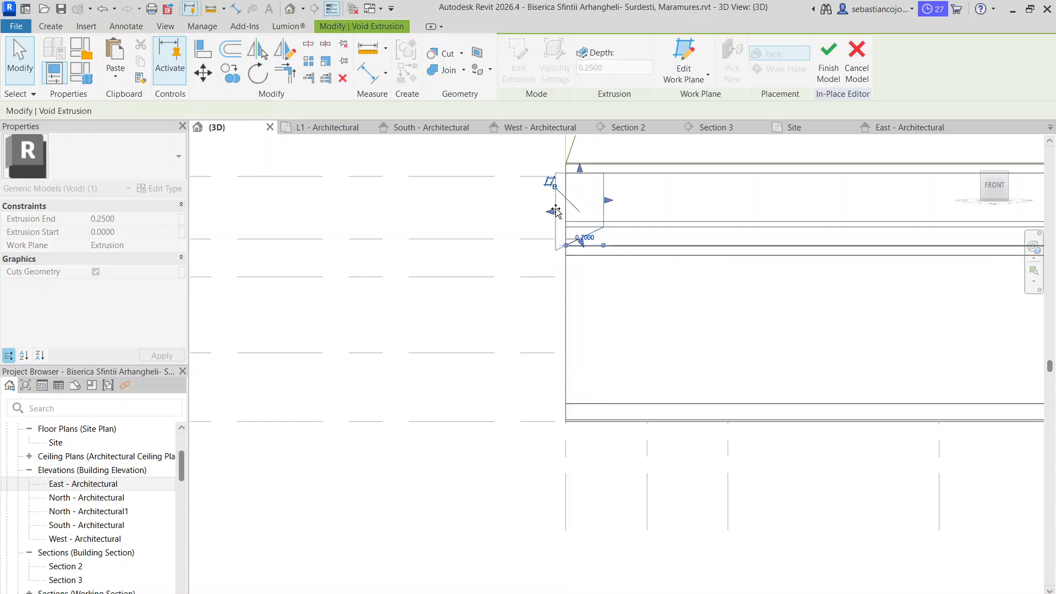
left_click(569, 243)
right_click(570, 242)
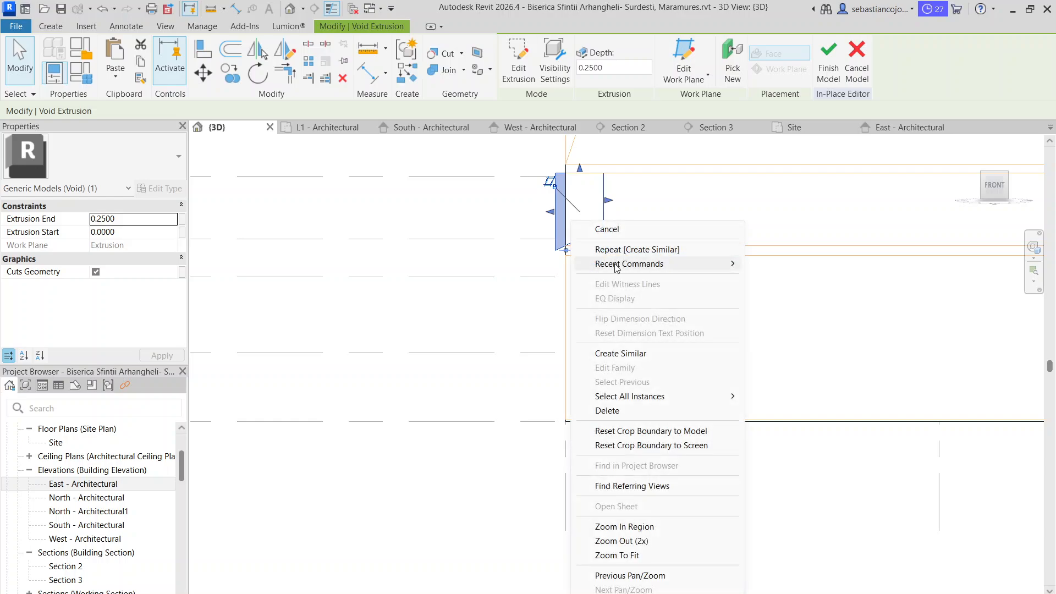
left_click(632, 354)
left_click(633, 71)
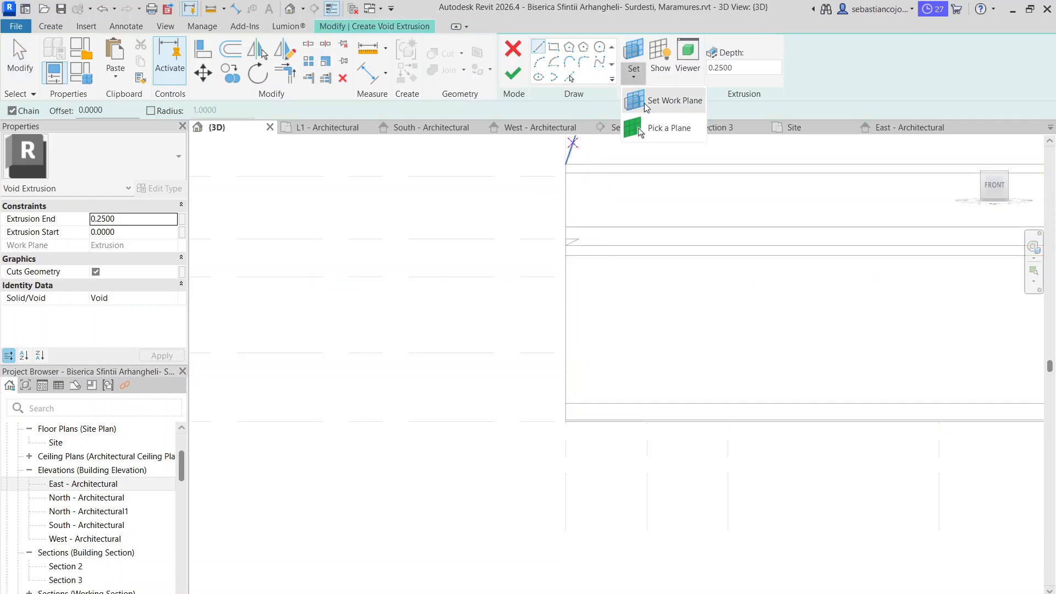
left_click(650, 129)
left_click(592, 255)
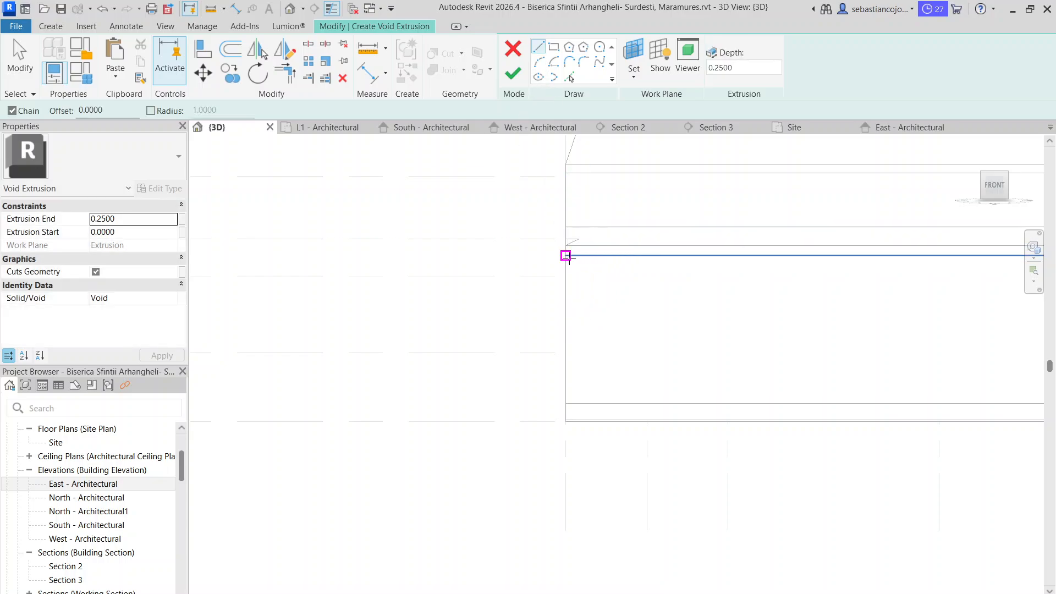
Sketch a 0.7 m wide lower void profile at the west facade corner, stepping it narrower at the base, and finish the sketch
left_click(565, 255)
left_click(604, 255)
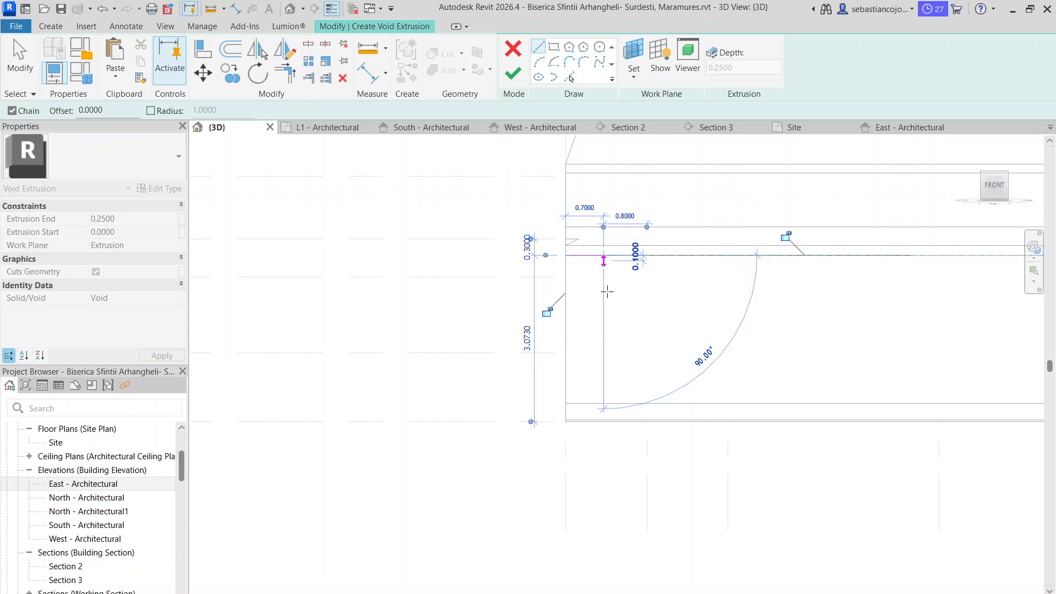
left_click(604, 403)
scroll(597, 396, "up", 2)
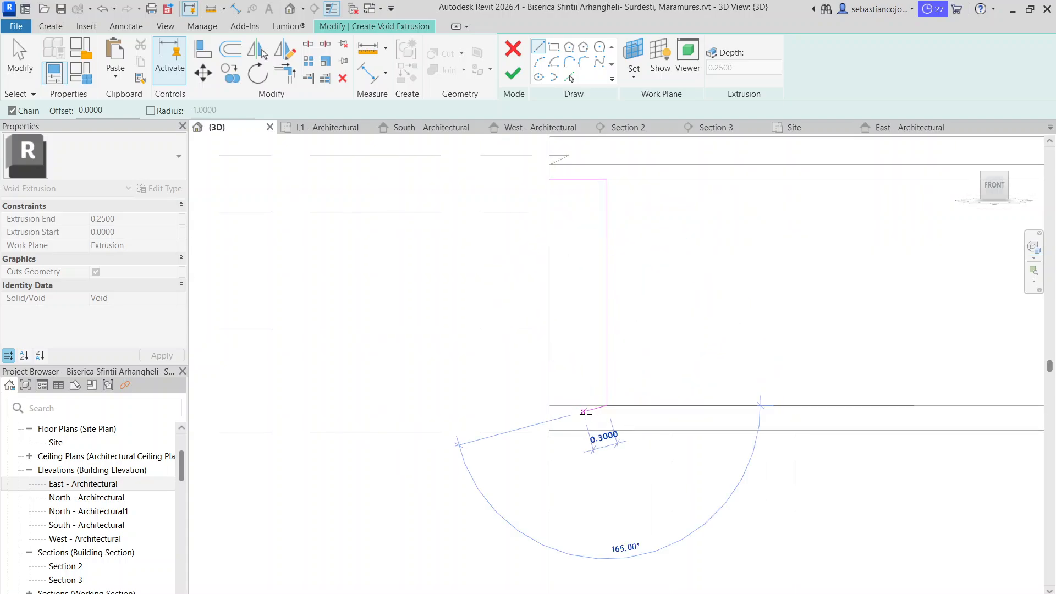
left_click(590, 429)
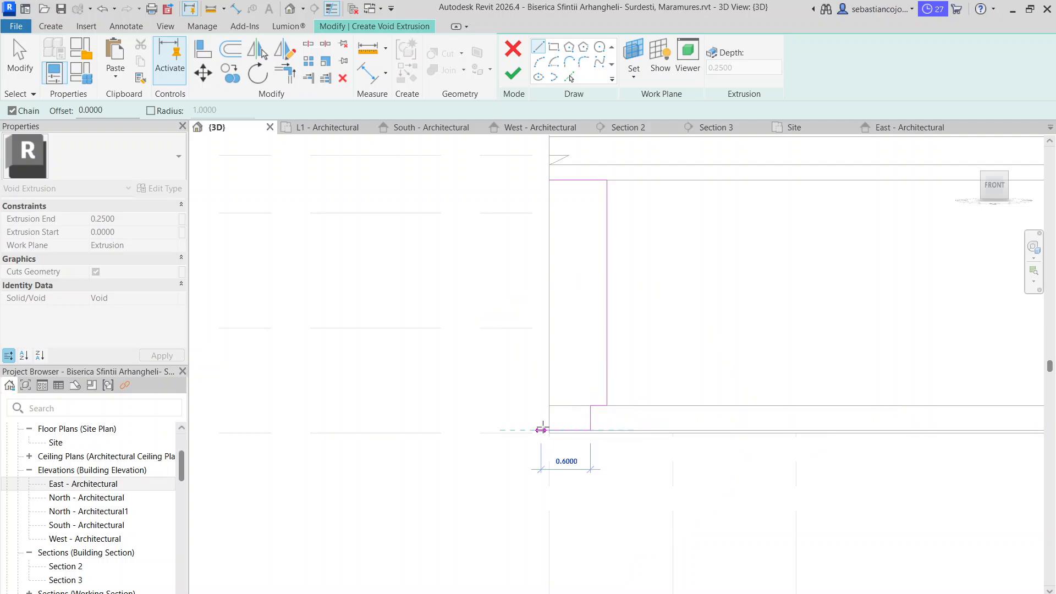
left_click(549, 429)
left_click(549, 180)
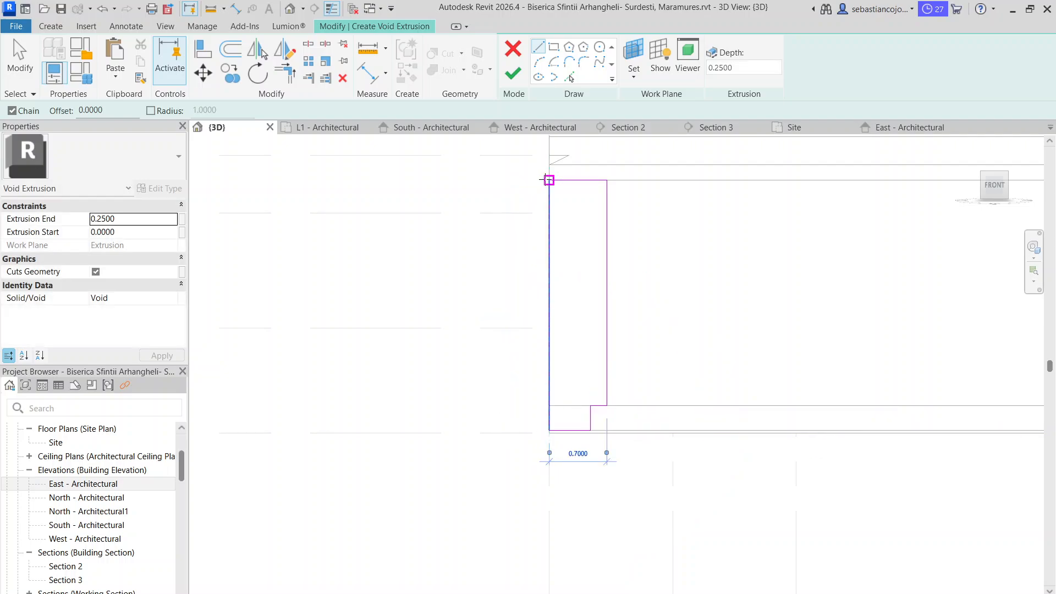
left_click(514, 76)
left_click(495, 252)
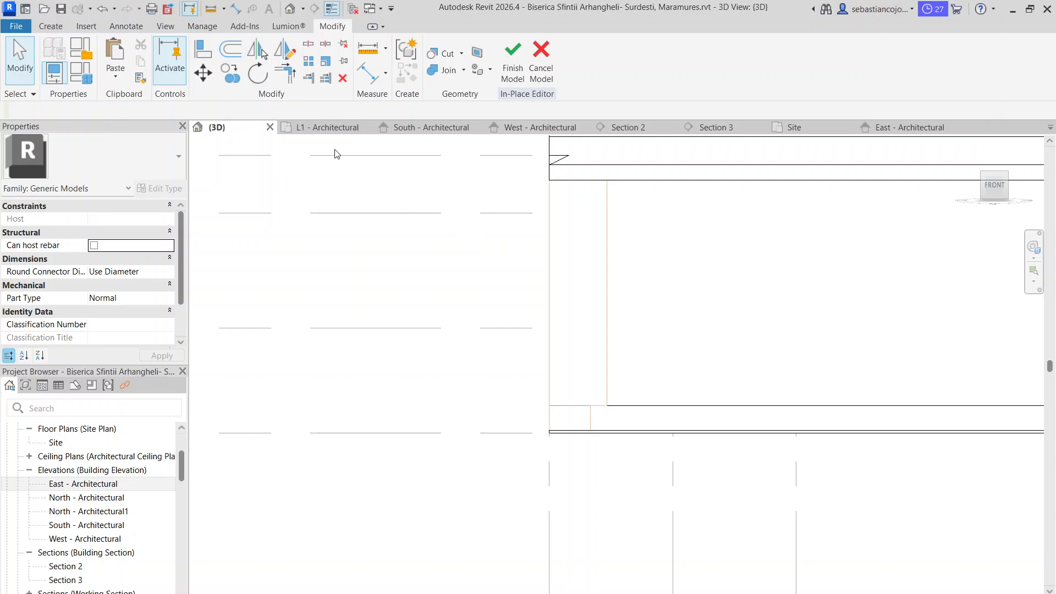
Stretch the new upper void along the west facade up to its far corner on the grid 9 side
middle_click_drag(507, 291, 536, 349, "shift")
scroll(536, 348, "down", 3)
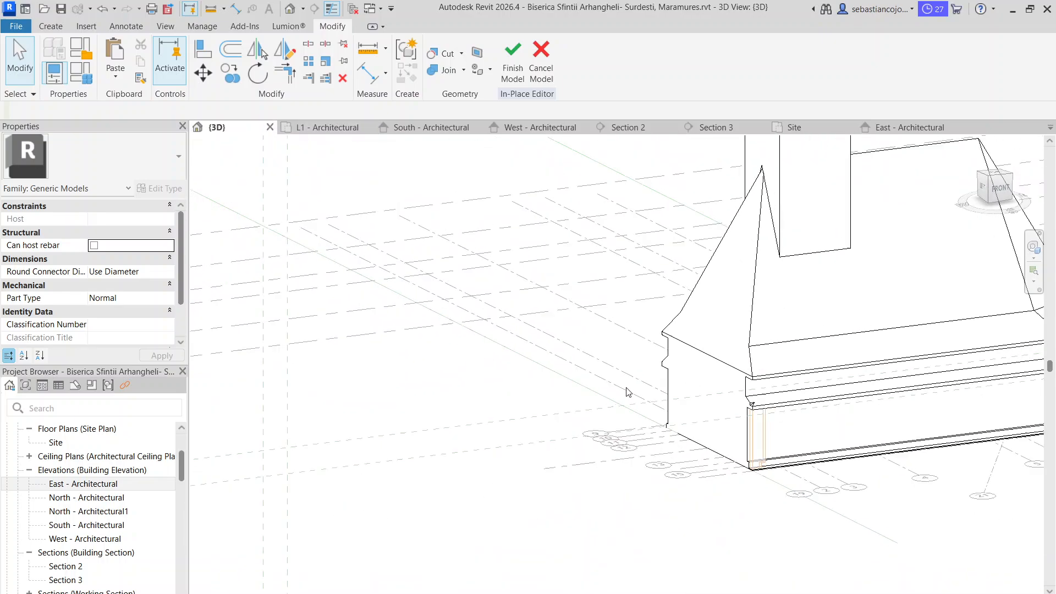
scroll(762, 432, "up", 2)
middle_click_drag(768, 436, 735, 350, "shift")
left_click(734, 345)
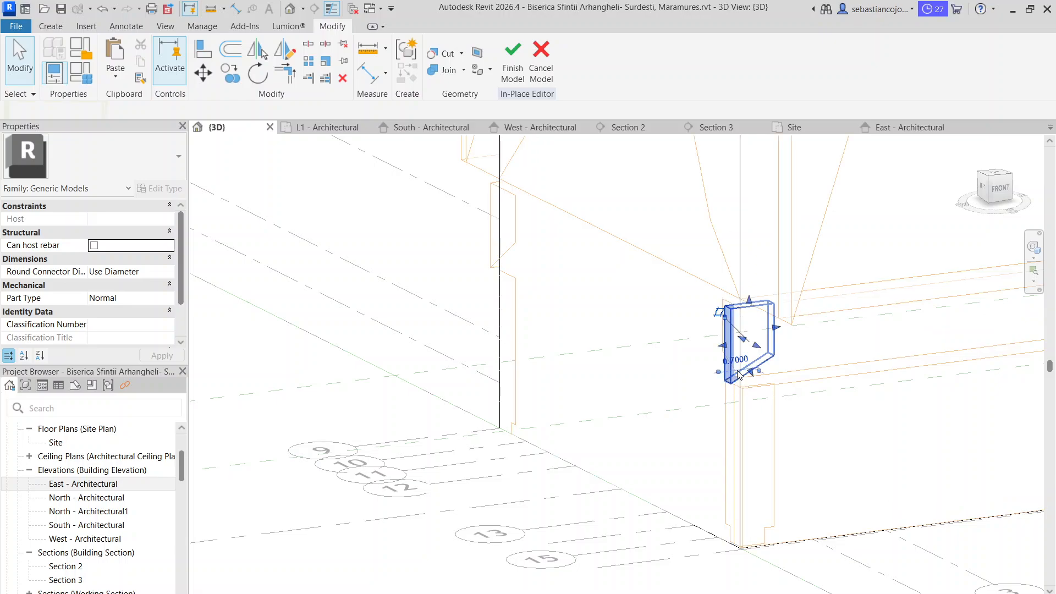
left_click_drag(742, 341, 567, 376)
left_click(565, 370)
scroll(591, 279, "down", 2)
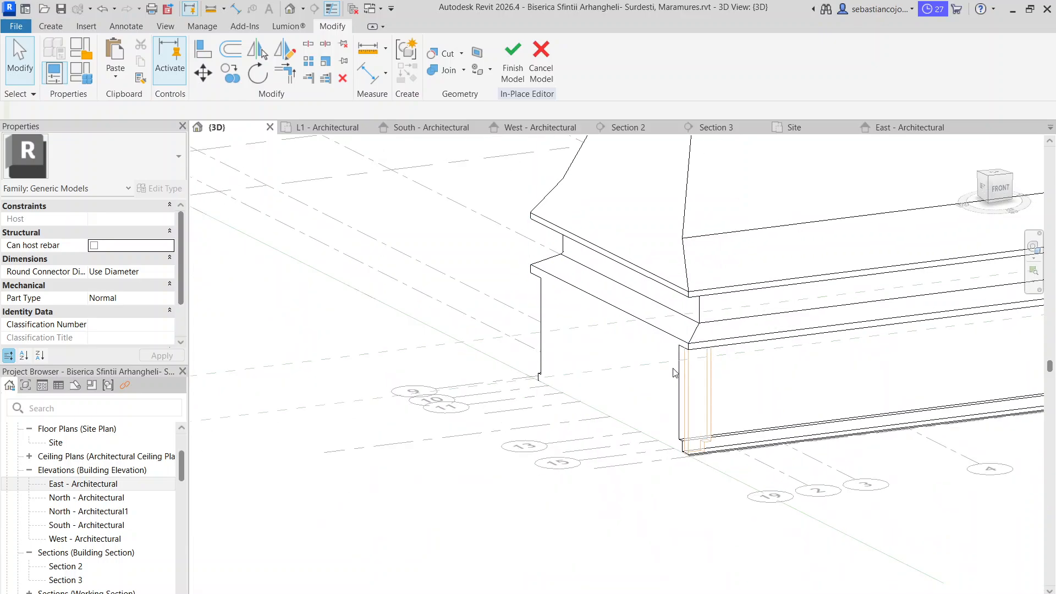
Stretch the new lower void along the west facade up to the same far corner
left_click(689, 397)
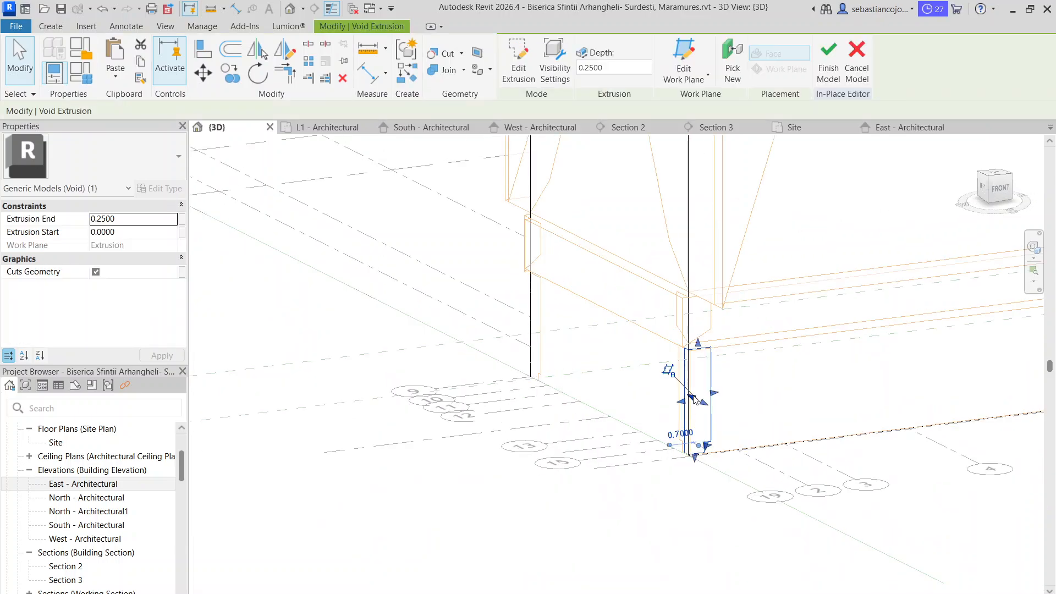
left_click_drag(694, 400, 554, 315)
left_click(735, 390)
scroll(549, 350, "down", 3)
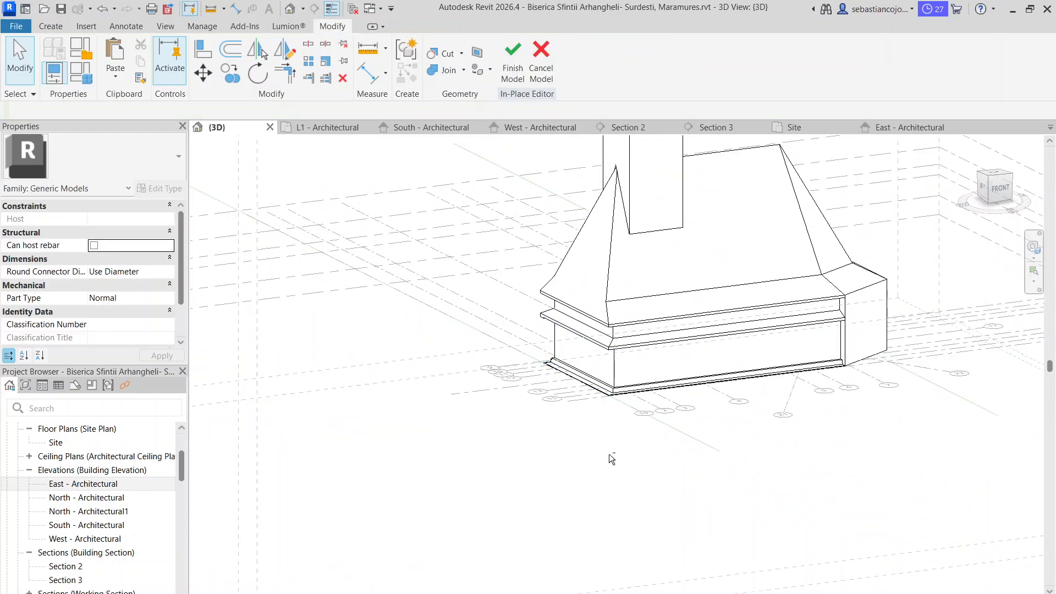
Examine the carved west facade in 3D and in the West elevation, checking the upper void on the grid 16 side
middle_click_drag(613, 459, 633, 463, "shift")
scroll(665, 388, "up", 3)
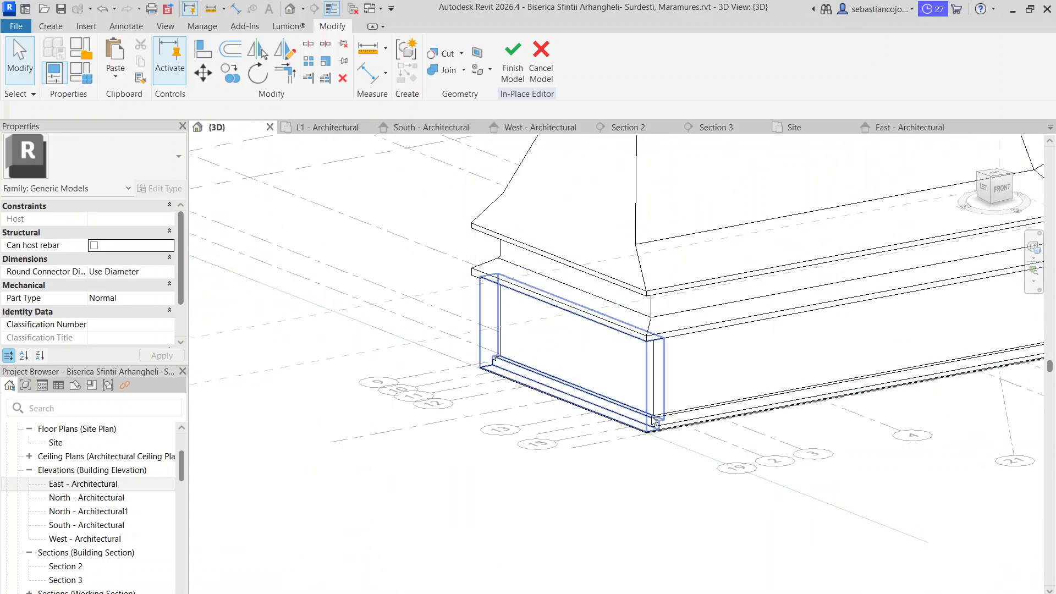
scroll(654, 421, "down", 5)
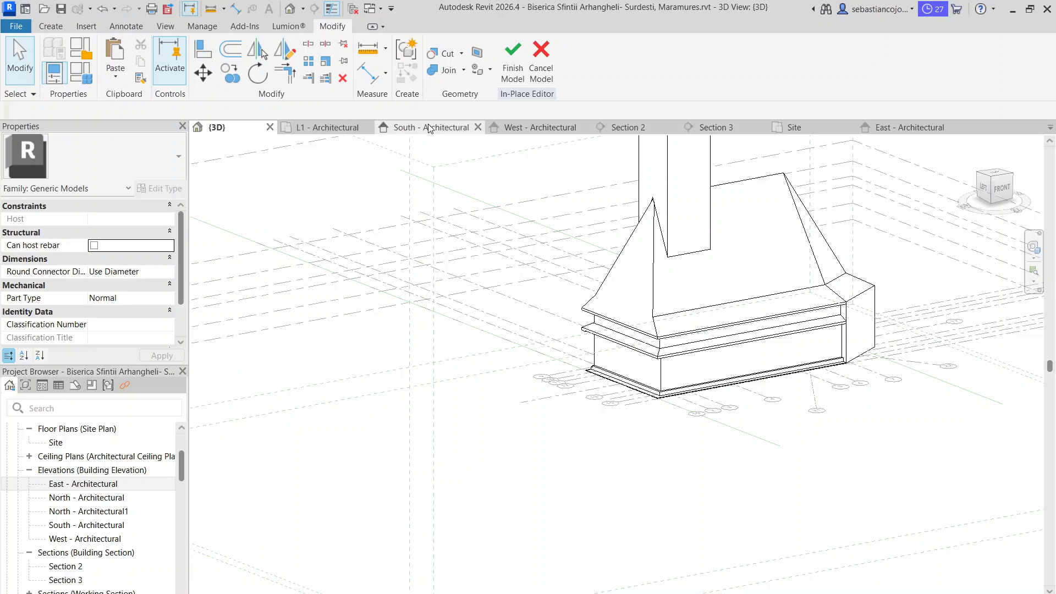
left_click(536, 127)
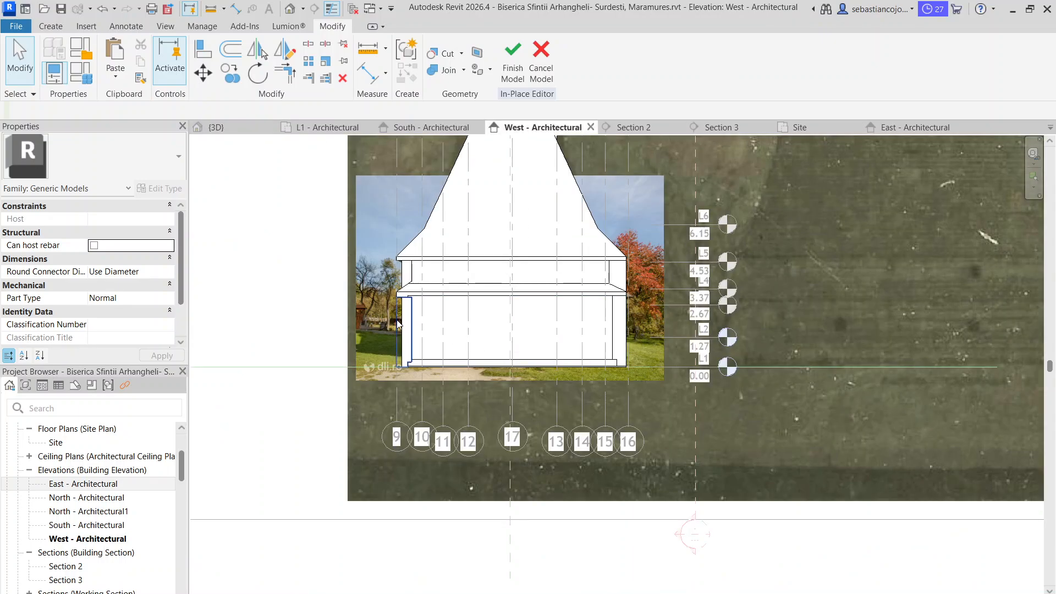
scroll(434, 290, "up", 3)
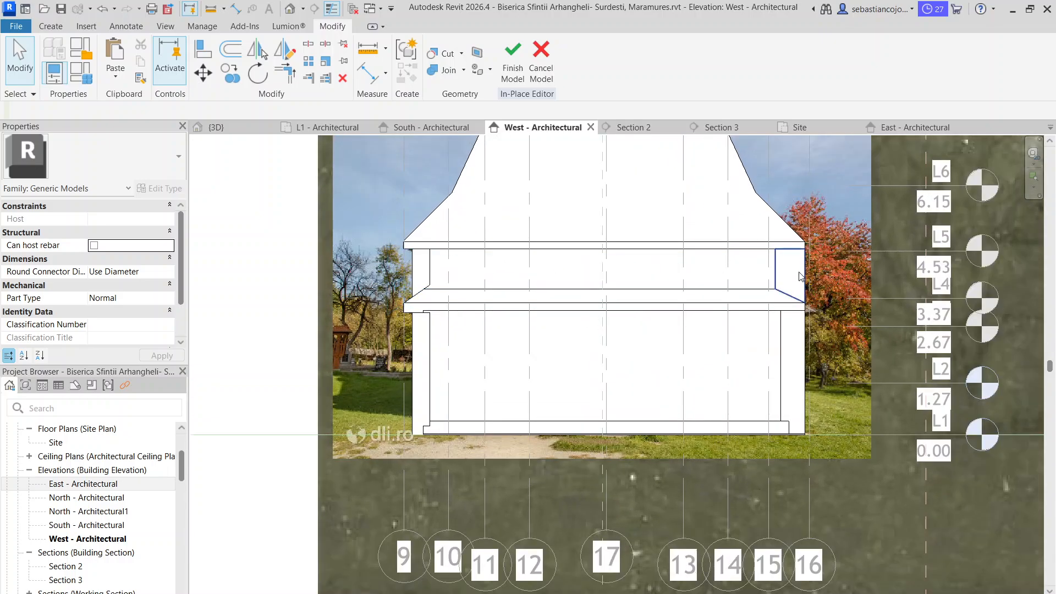
left_click(784, 274)
scroll(783, 267, "up", 3)
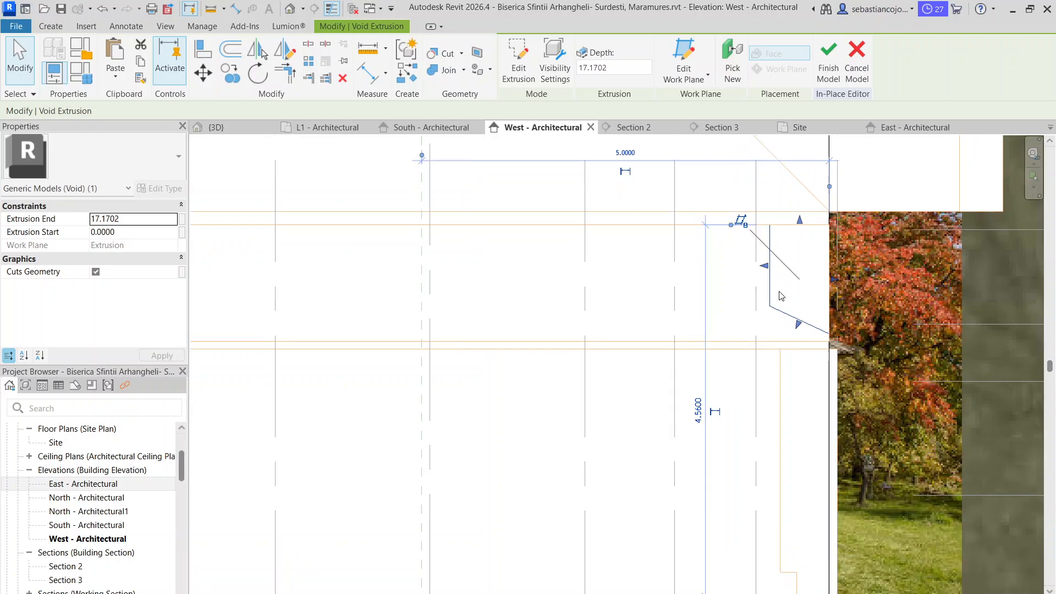
scroll(781, 297, "down", 3)
key("Escape")
Move the inner edge of the grid 9 side's upper void outward, roughly in line with the base step, and compare it with the opposite void
left_click(374, 279)
scroll(374, 279, "up", 4)
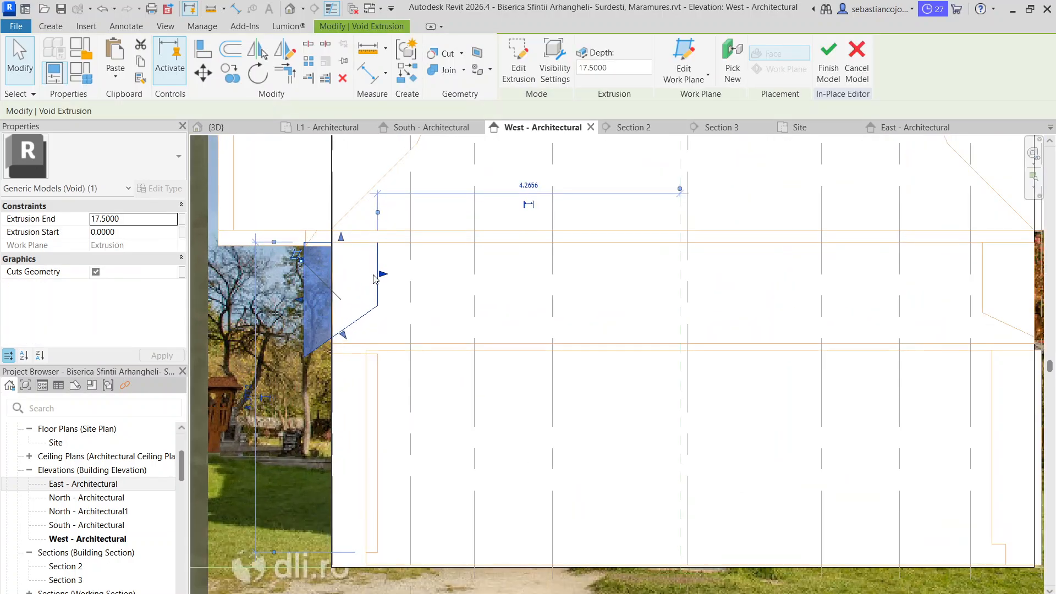
left_click_drag(378, 281, 369, 306)
scroll(369, 307, "down", 6)
key("Escape")
scroll(643, 309, "up", 3)
left_click(633, 301)
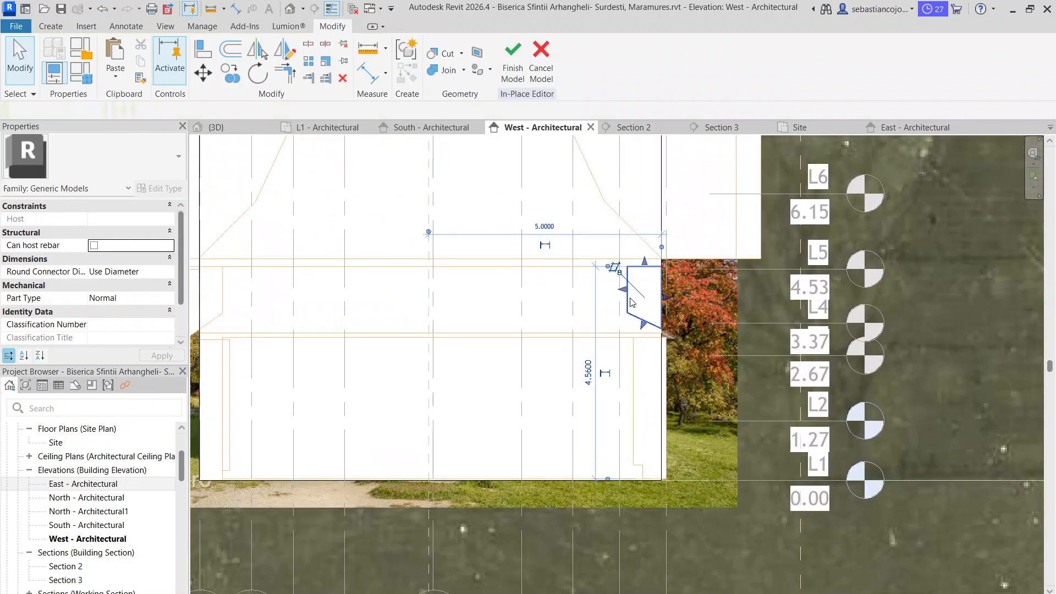
key("Escape")
scroll(632, 298, "down", 2)
scroll(633, 301, "down", 2)
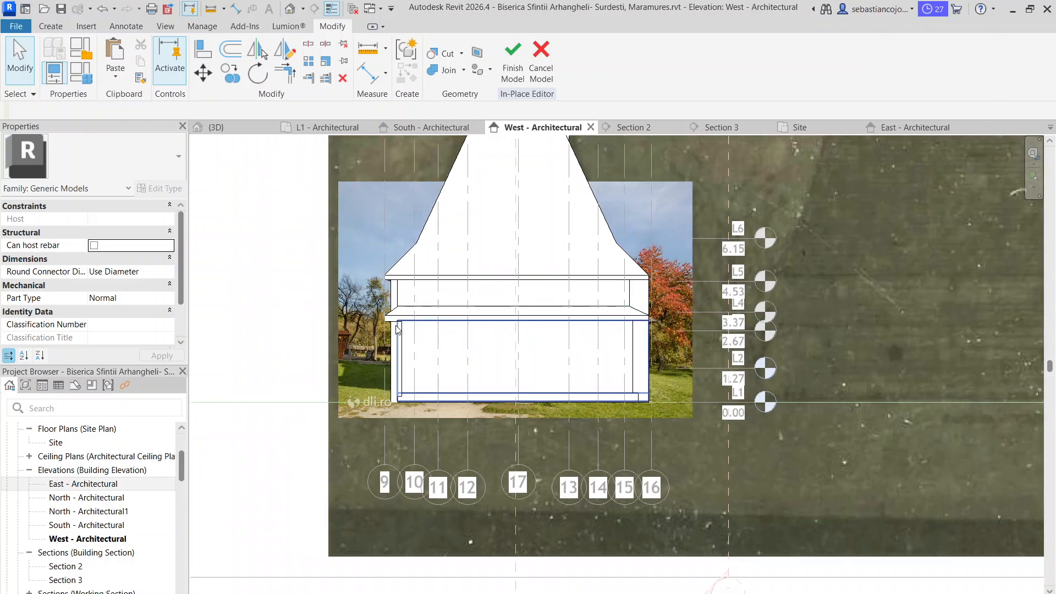
Edit the sketch of the upper void on the grid 9 side and move its inner edge inward, to about 0.42 m before grid 10
scroll(397, 323, "up", 4)
left_click(388, 307)
scroll(390, 306, "up", 5)
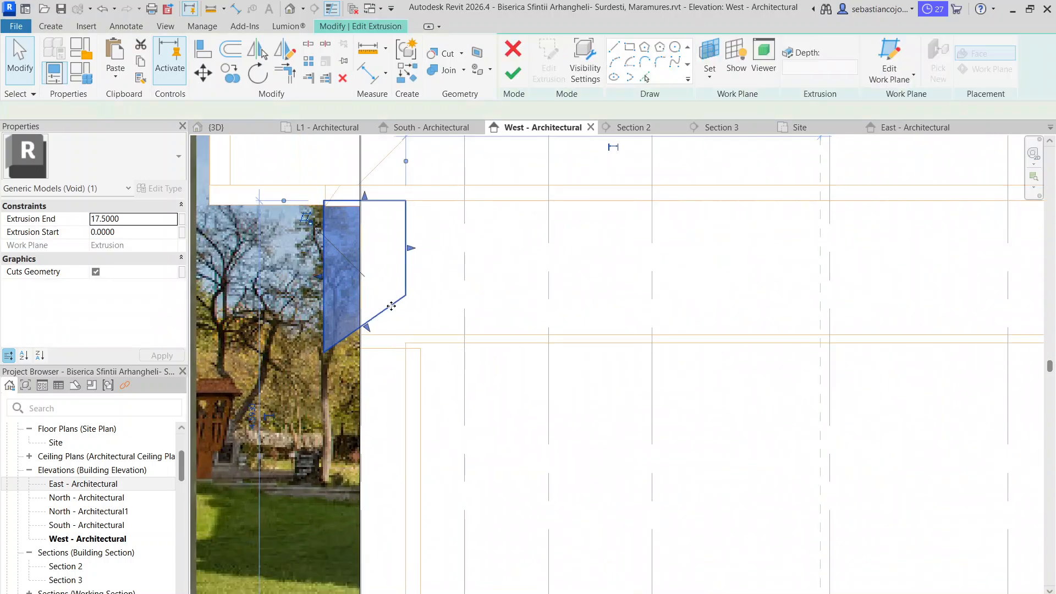
double_click(391, 306)
left_click(408, 295)
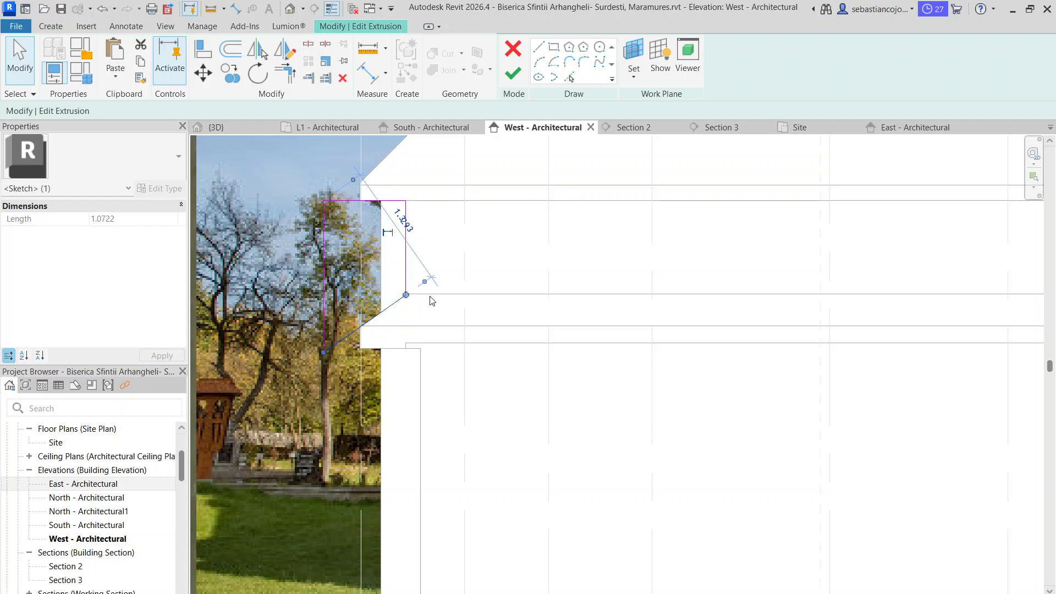
left_click_drag(324, 352, 323, 333)
left_click_drag(406, 295, 369, 334)
scroll(372, 312, "up", 2)
mouse_move(465, 290)
left_mouse_down()
mouse_move(510, 269)
mouse_move(479, 270)
mouse_move(481, 284)
left_mouse_up()
left_click(822, 593)
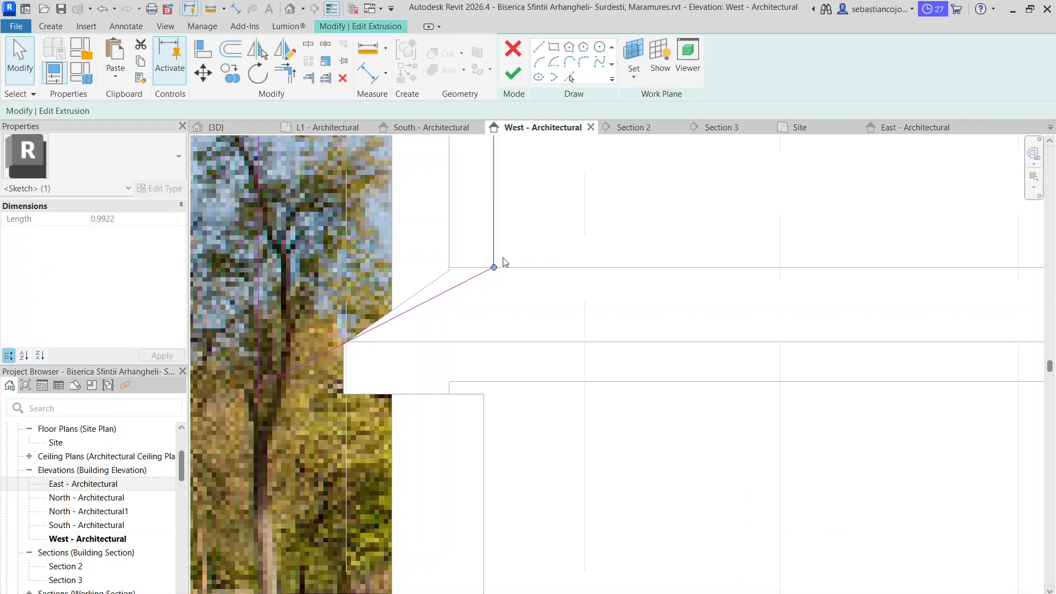
Move the upper void's outer edge in to the grid 9 line, ending at the lower eave's tip, about 0.68 m from the inner edge
scroll(495, 271, "down", 6)
middle_click_drag(533, 278, 359, 309)
scroll(357, 305, "down", 2)
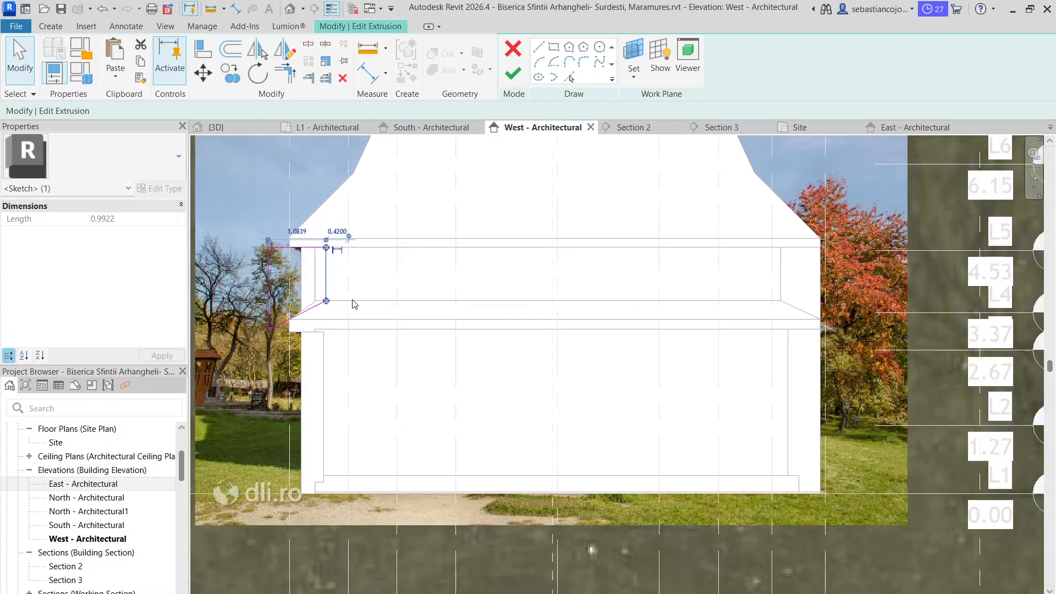
scroll(327, 303, "up", 3)
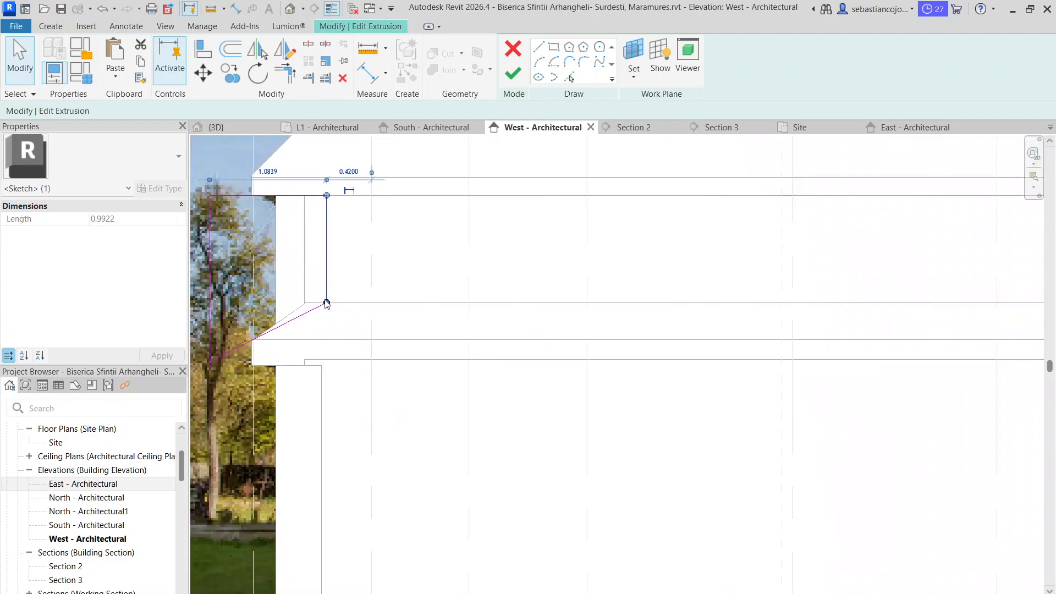
left_click(214, 312)
left_click(256, 337)
left_click(253, 361)
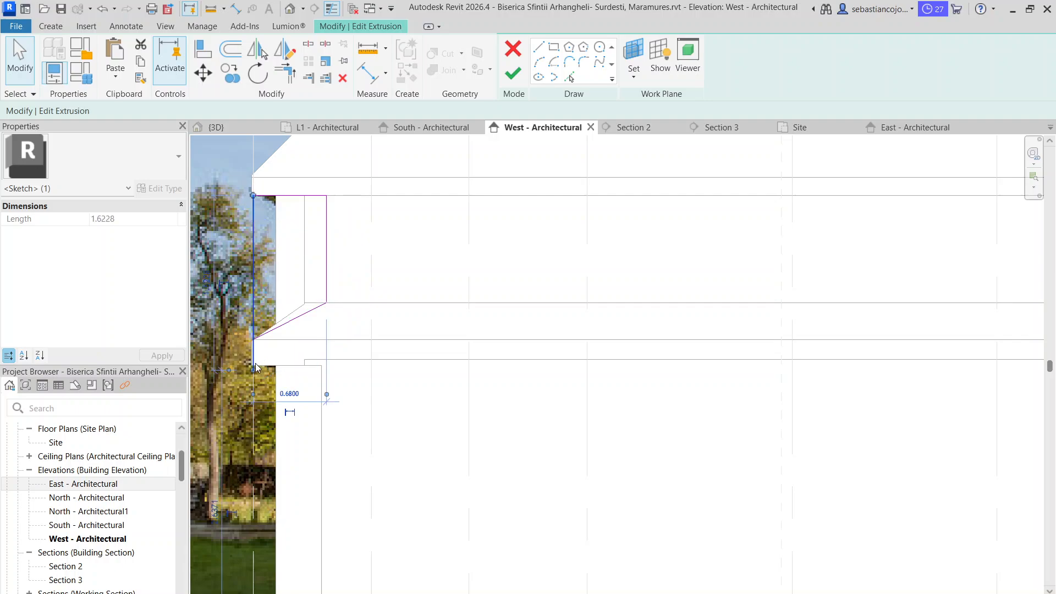
left_click_drag(253, 370, 253, 339)
Join the inner edge's lower end to the sloped edge and finish the upper void's sketch
key("Escape")
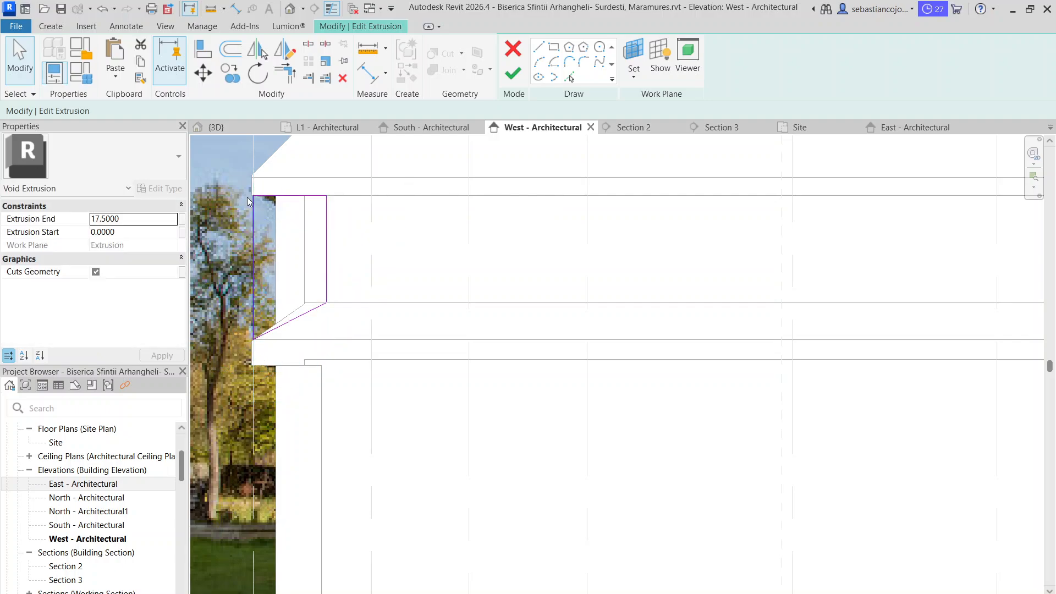
left_click(292, 319)
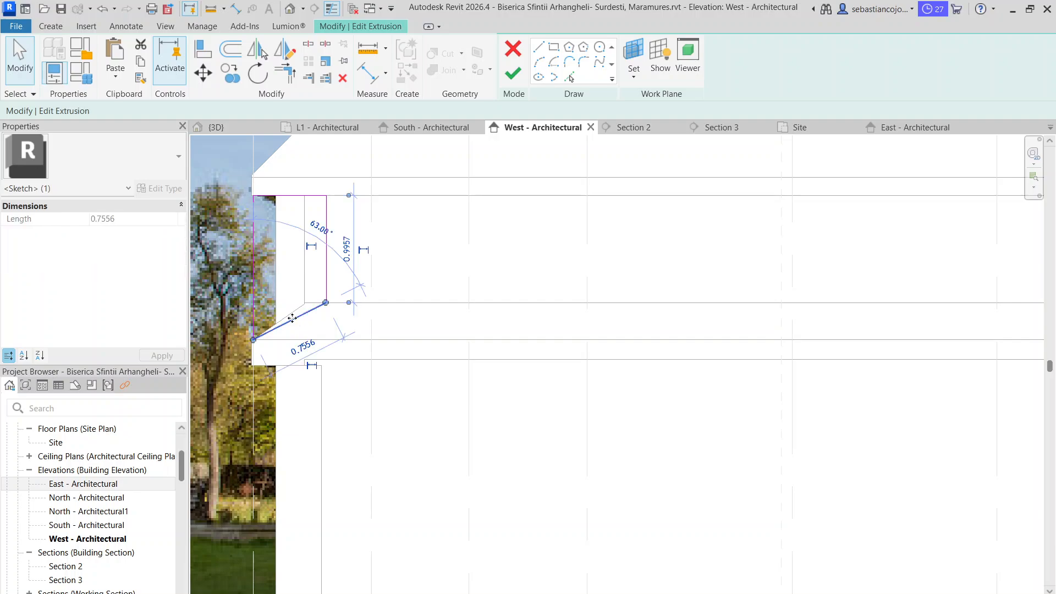
key("Escape")
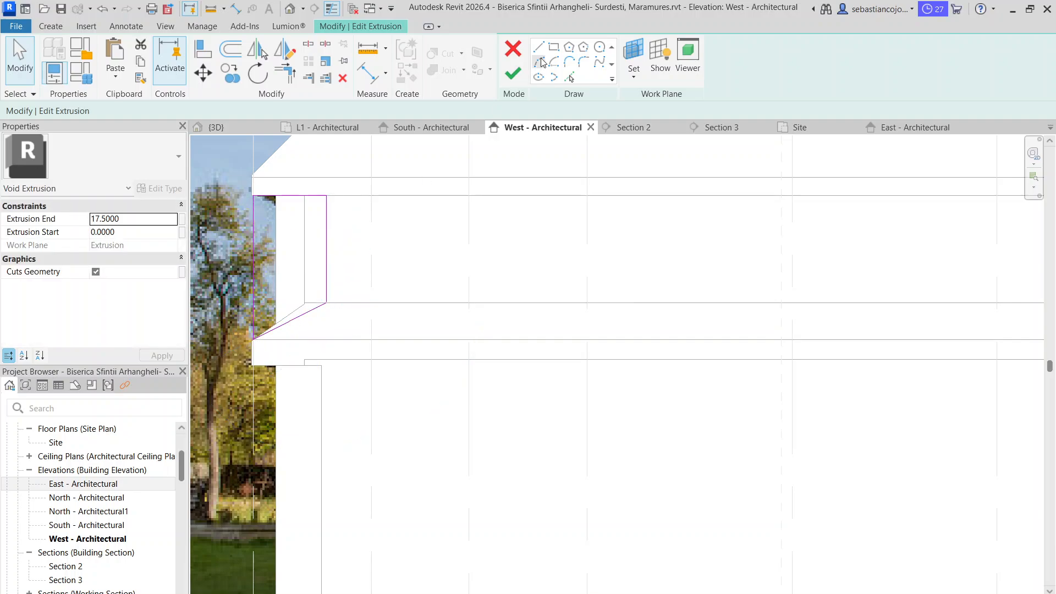
left_click(517, 75)
key("Escape")
left_click(327, 293)
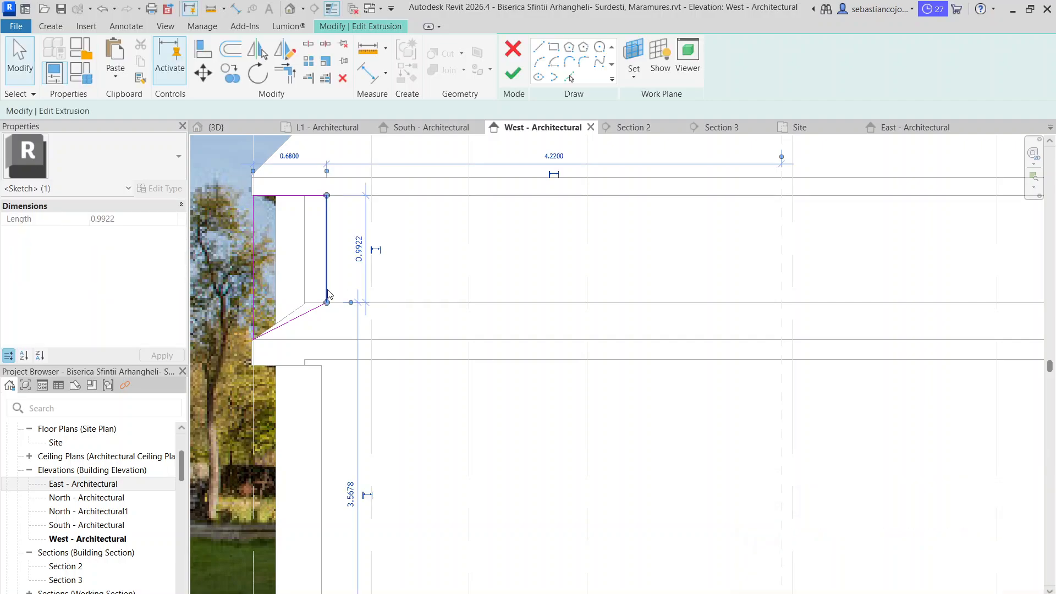
left_click_drag(326, 301, 327, 302)
left_click(523, 69)
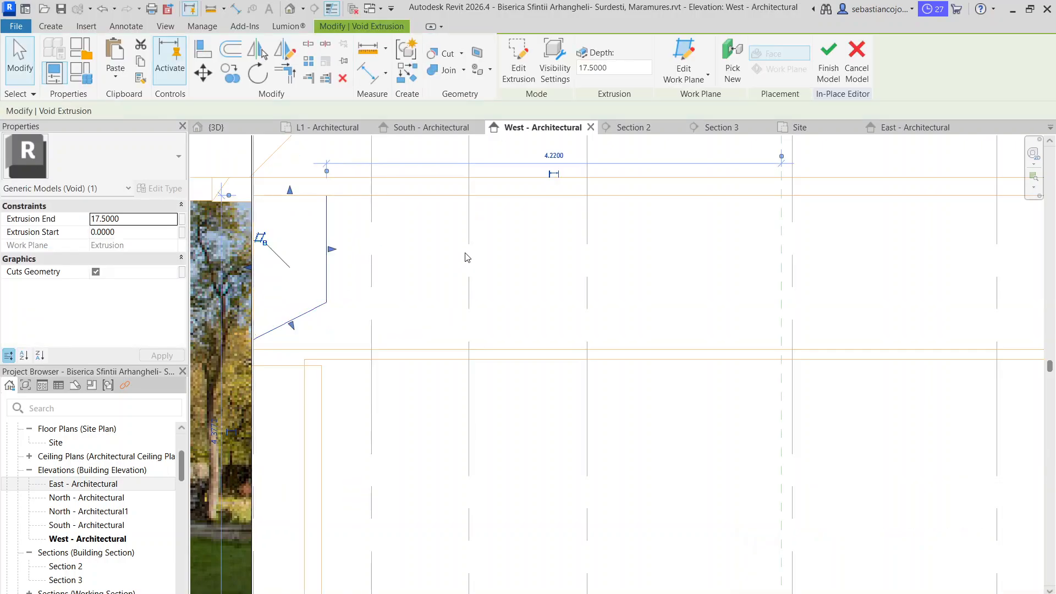
Check the lower void across the west facade against the reshaped upper void
scroll(472, 256, "down", 5)
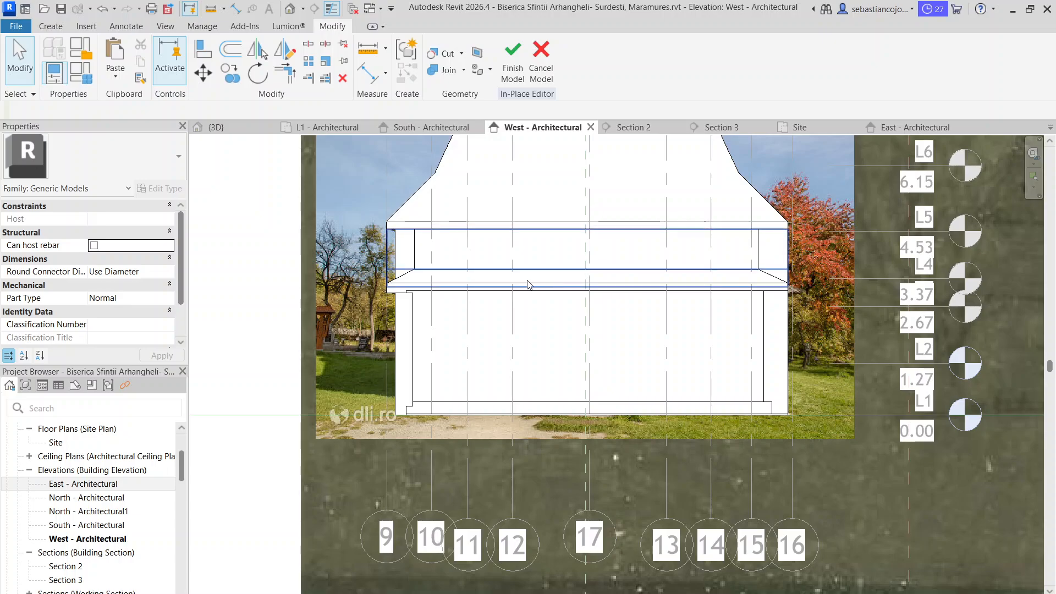
scroll(467, 292, "up", 3)
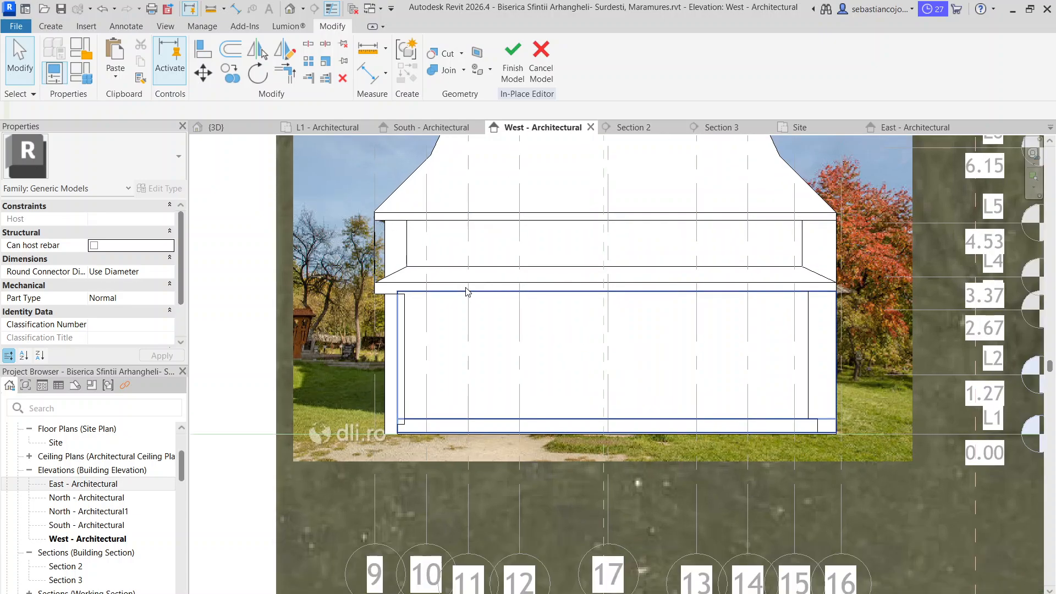
left_click(467, 292)
scroll(611, 306, "up", 2)
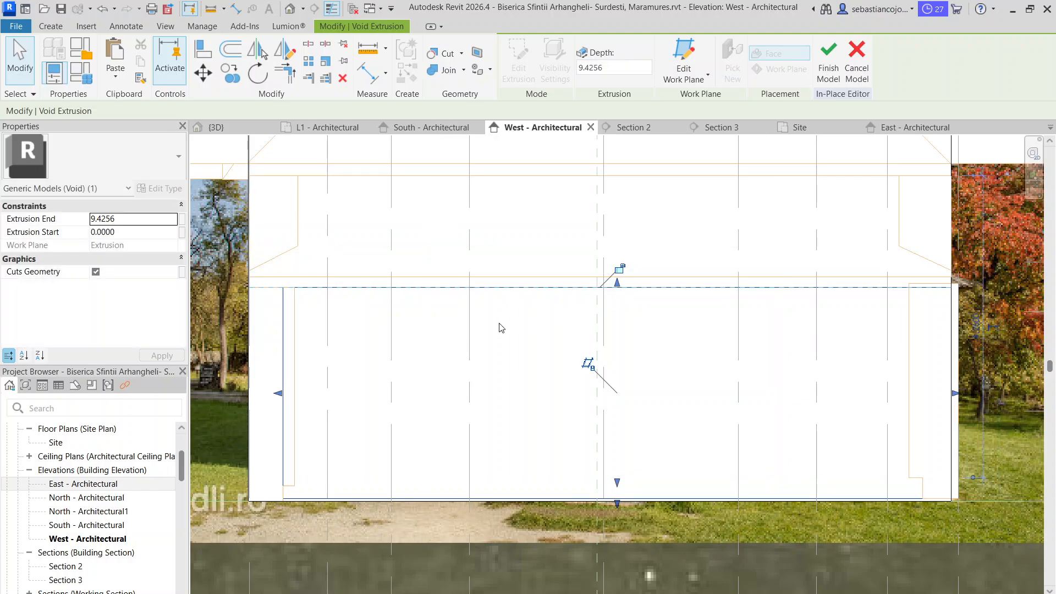
left_click(507, 310)
scroll(507, 310, "down", 4)
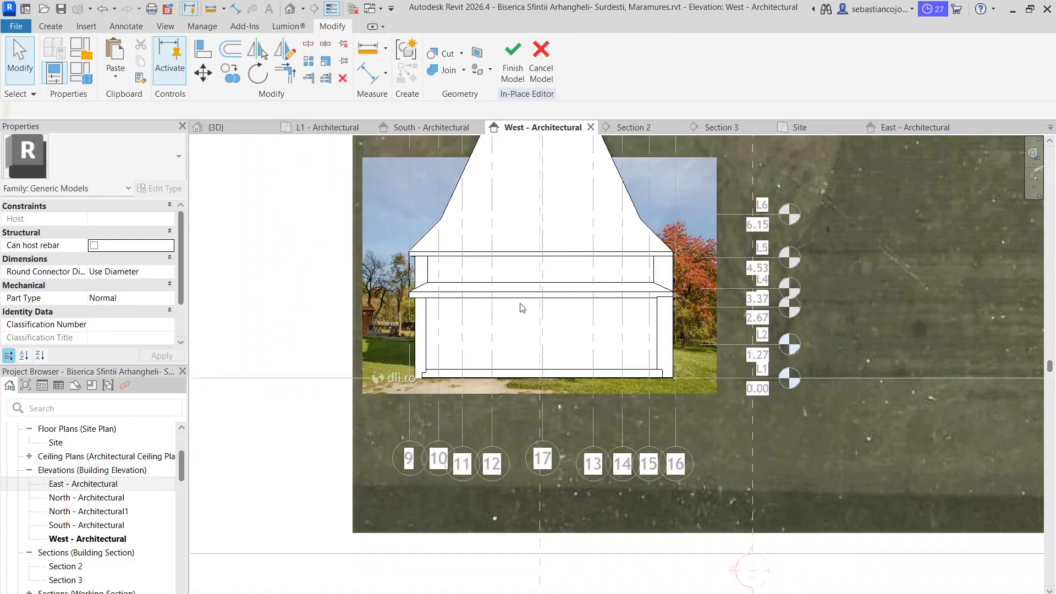
Stretch the clipped side of the tower's arched void on the grid 9 side so the opening regains its full arch width
scroll(542, 305, "down", 2)
scroll(593, 250, "up", 2)
scroll(500, 300, "down", 3)
middle_click_drag(543, 330, 649, 483)
scroll(608, 231, "up", 7)
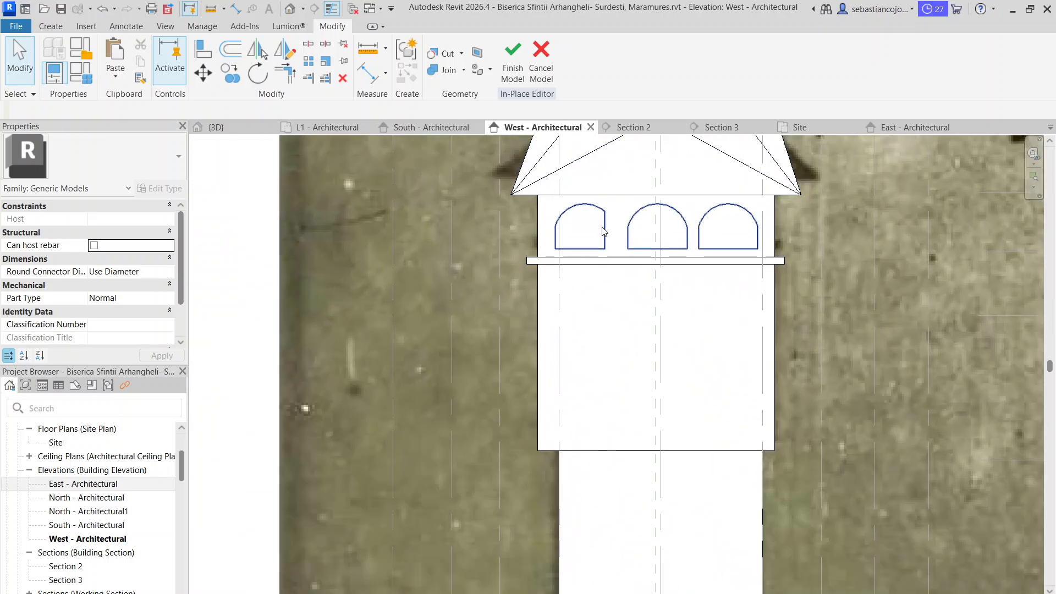
left_click(607, 233)
scroll(607, 234, "up", 3)
scroll(608, 236, "up", 2)
left_click_drag(608, 242, 636, 247)
left_click(642, 221)
scroll(639, 229, "down", 8)
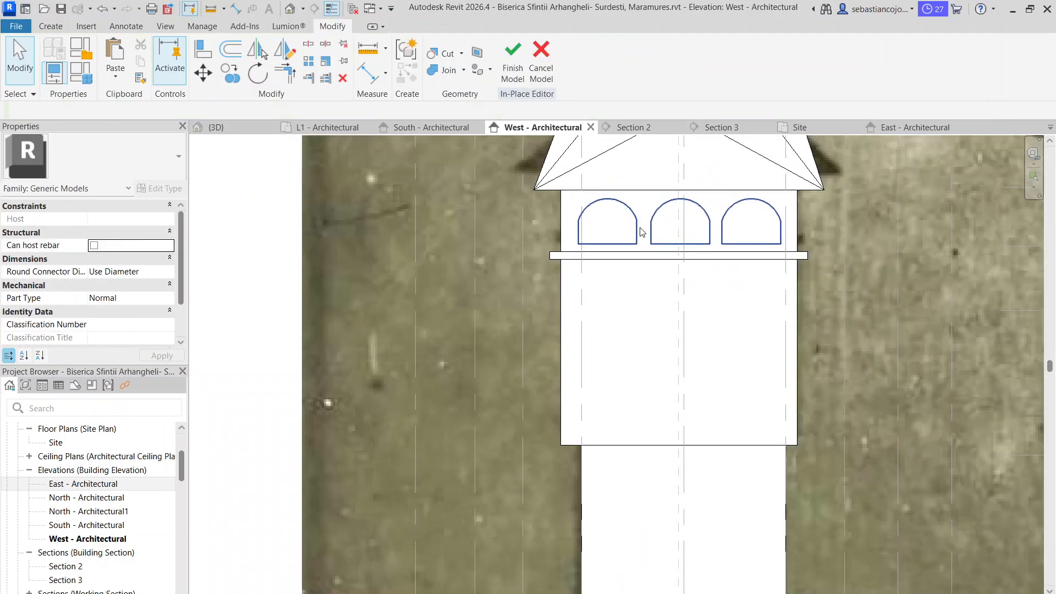
middle_click_drag(633, 434, 616, 255)
scroll(594, 432, "up", 1)
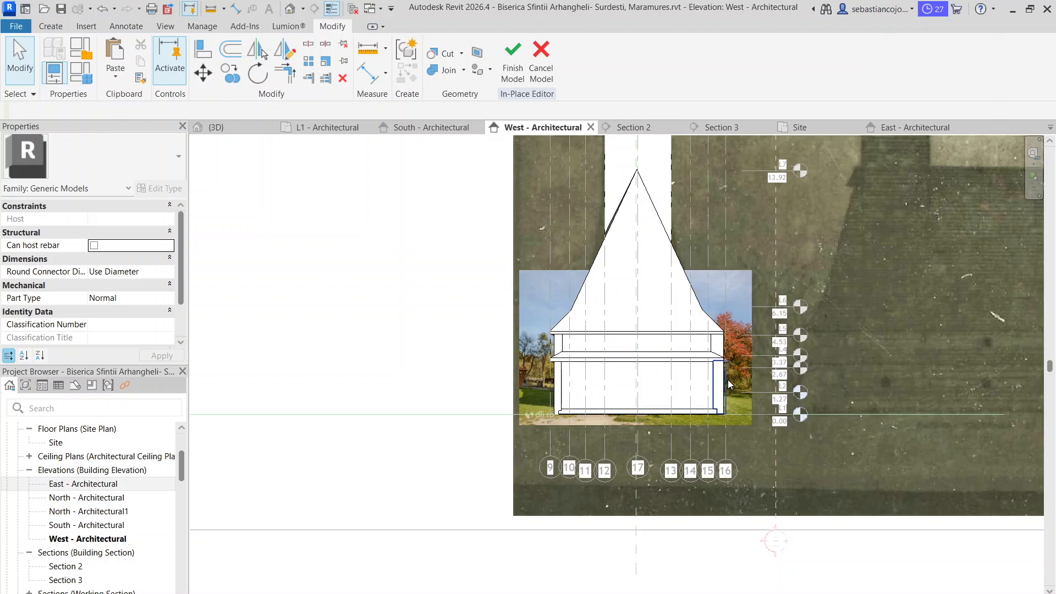
middle_click_drag(697, 382, 650, 348)
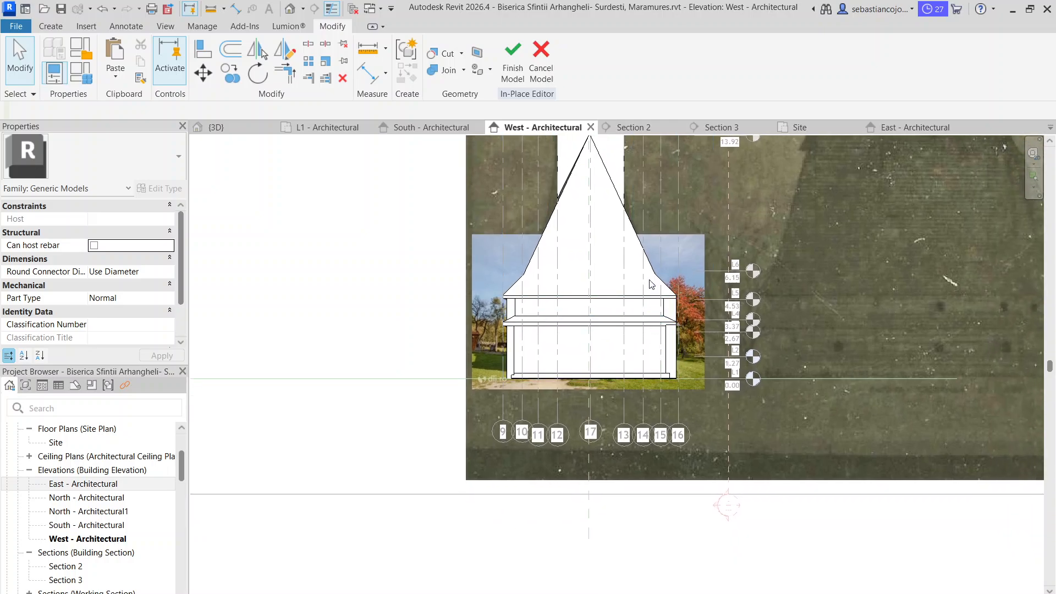
left_click(262, 593)
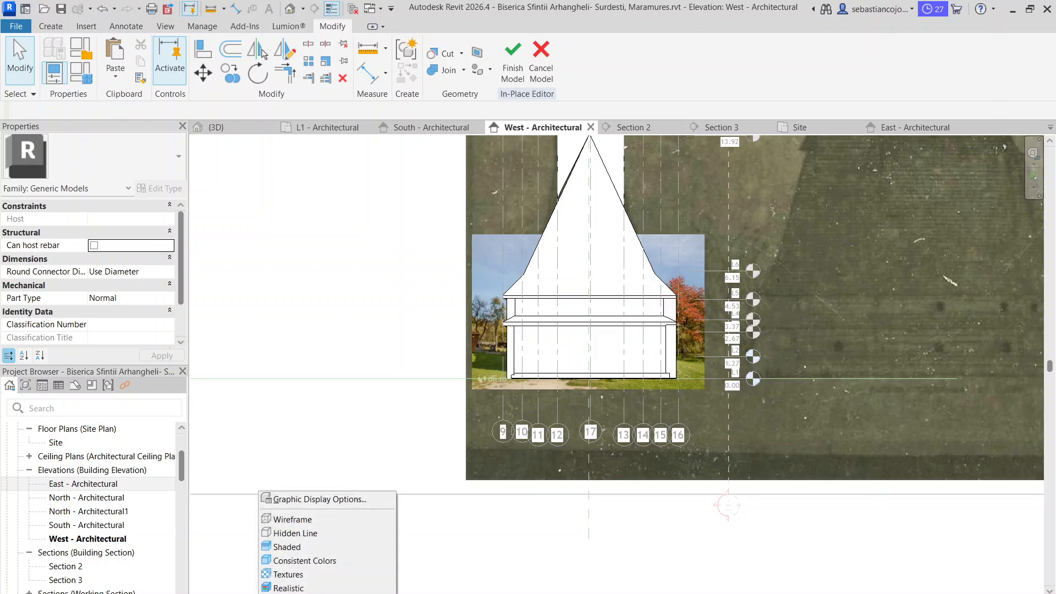
left_click(247, 593)
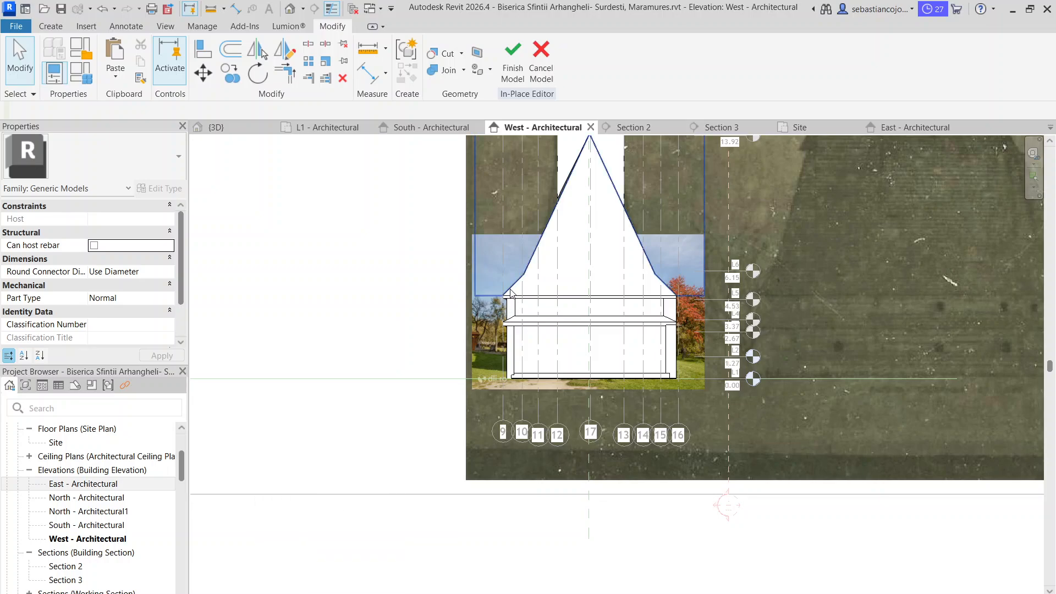
scroll(507, 327, "up", 2)
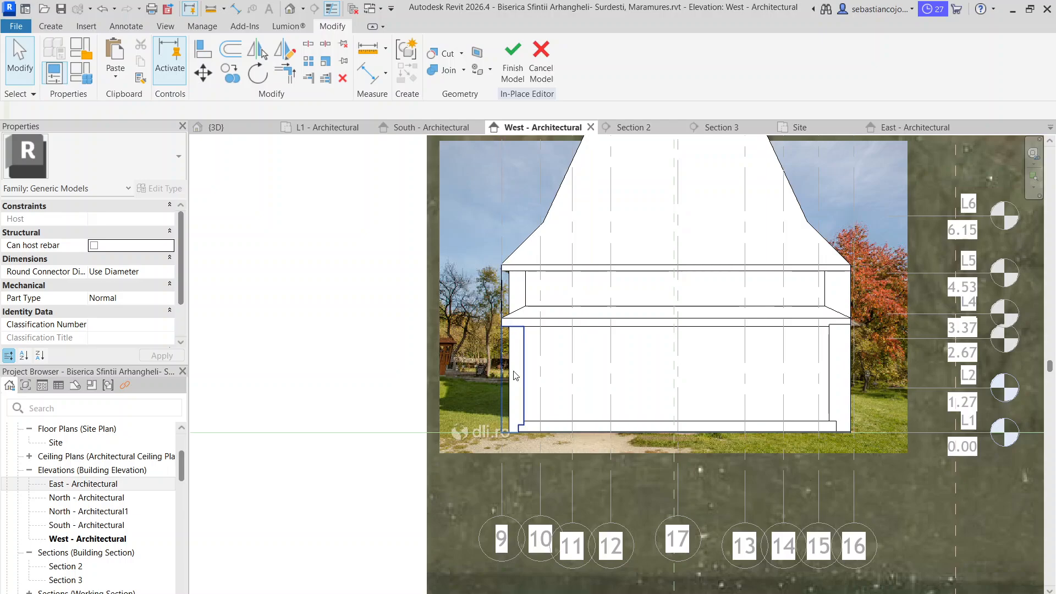
left_click(513, 371)
left_click(914, 273)
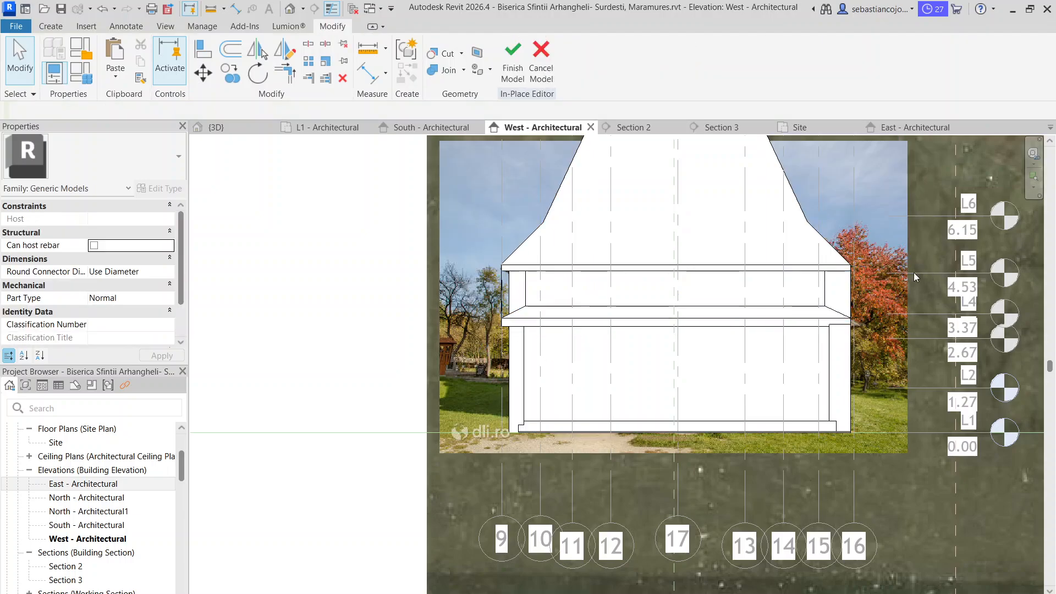
left_click(808, 229)
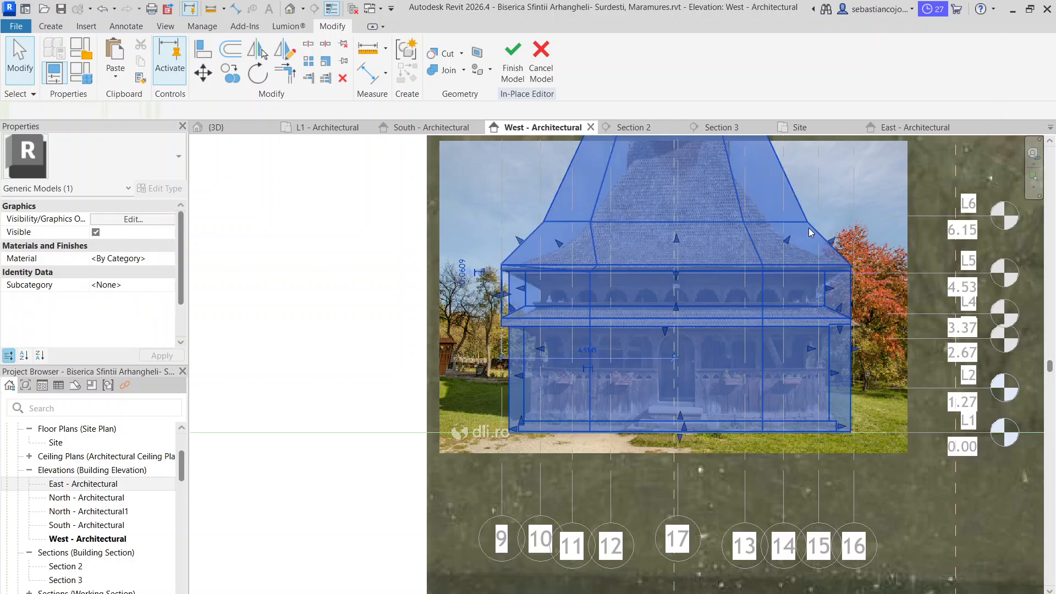
right_click(809, 230)
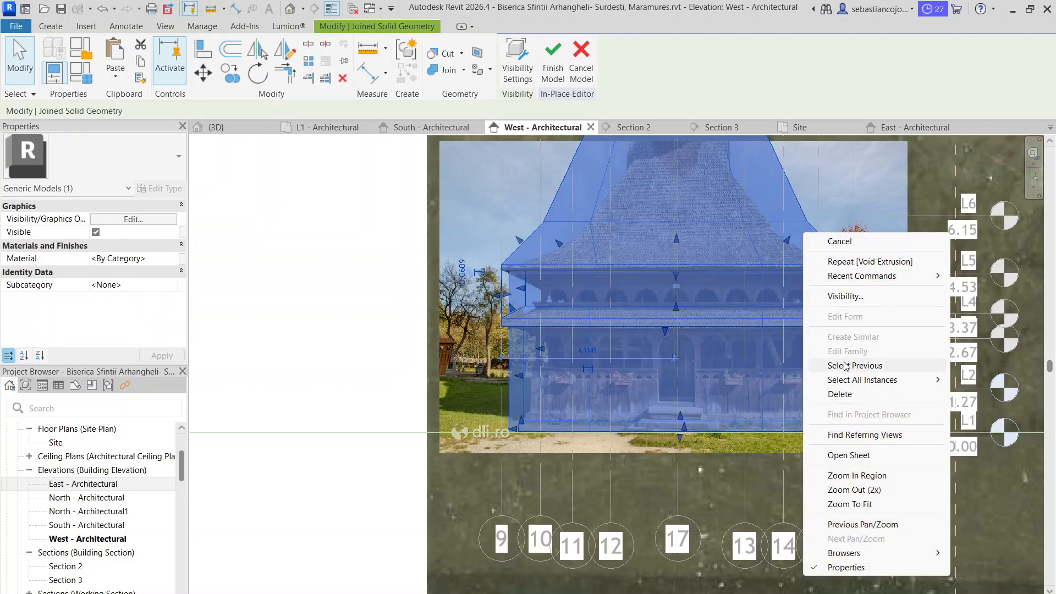
left_click(839, 241)
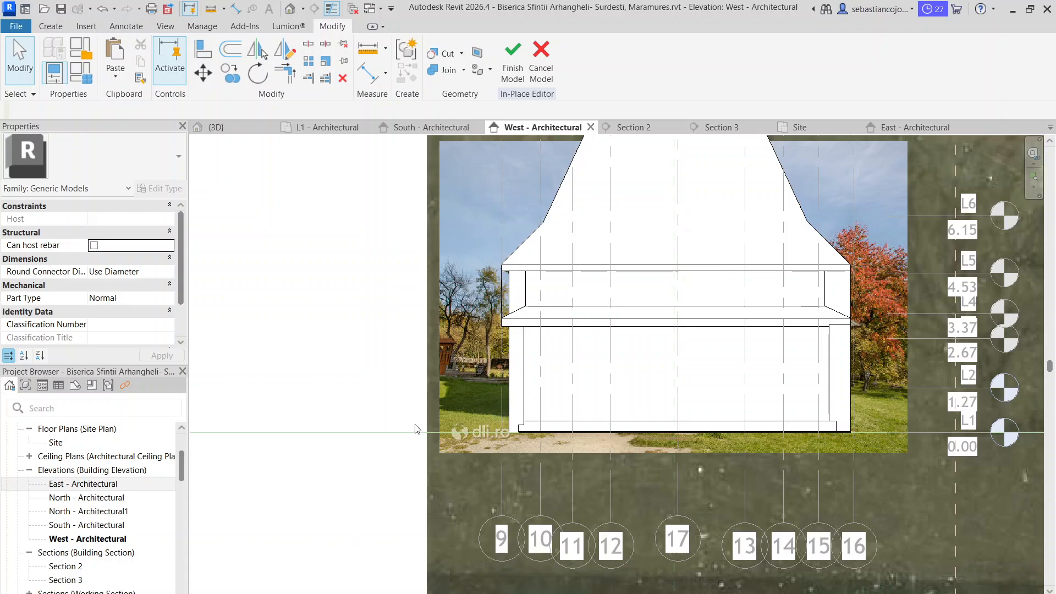
Finish the in-place model of the church volume
scroll(535, 293, "down", 4)
left_click(512, 52)
scroll(616, 312, "up", 3)
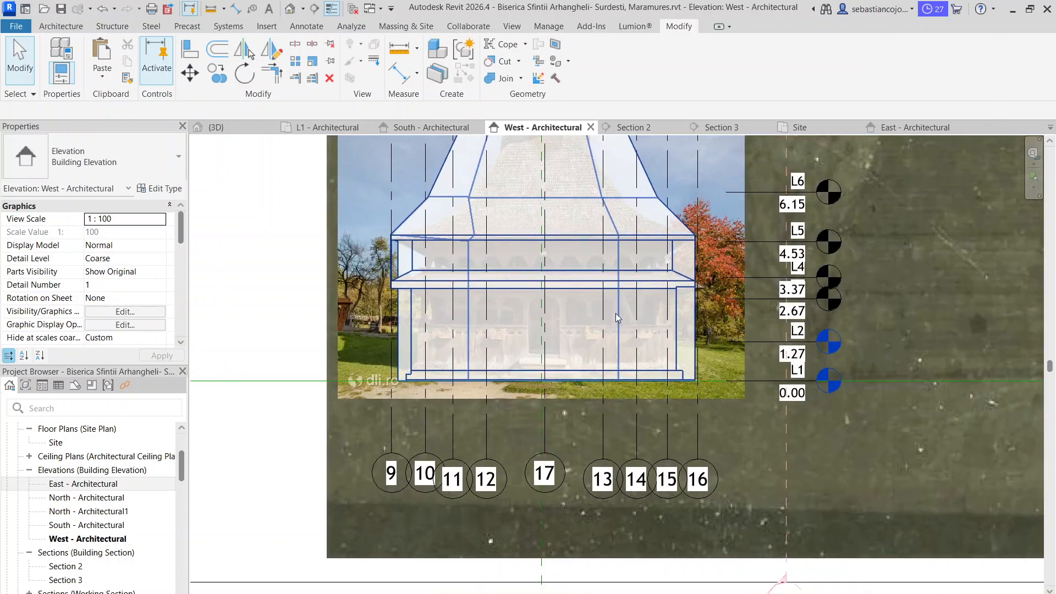
Compare the carved west facade's eaves, walls and base with the reference photo behind it
scroll(385, 297, "up", 3)
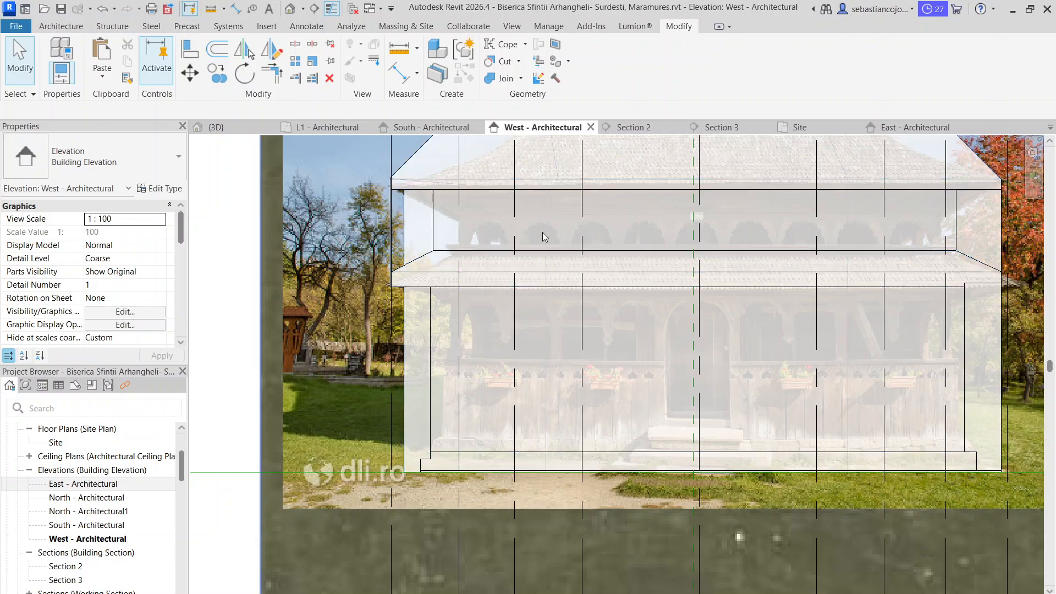
middle_click_drag(950, 360, 964, 301)
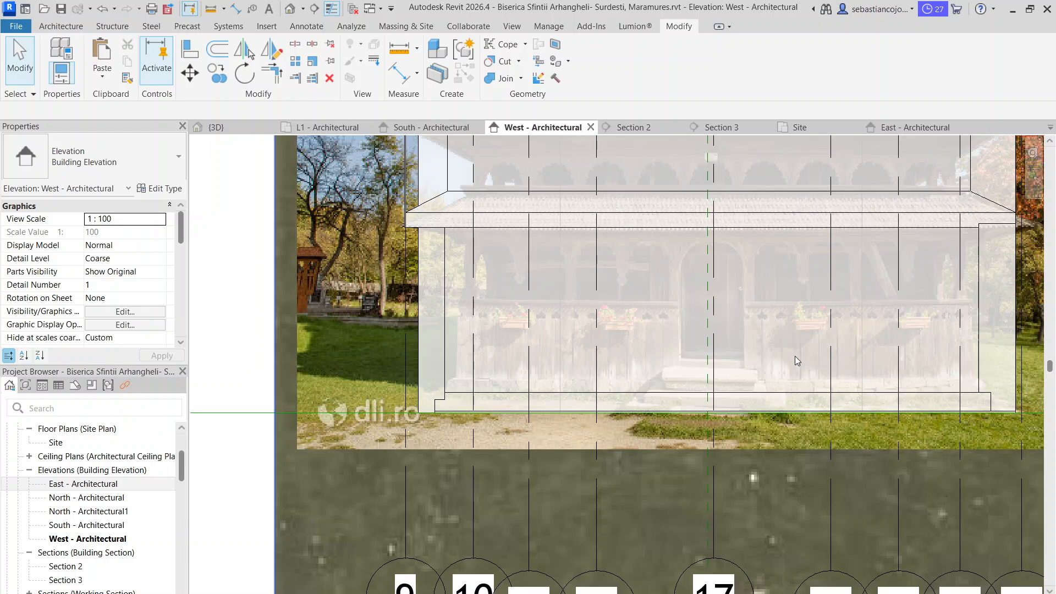
scroll(817, 299, "down", 5)
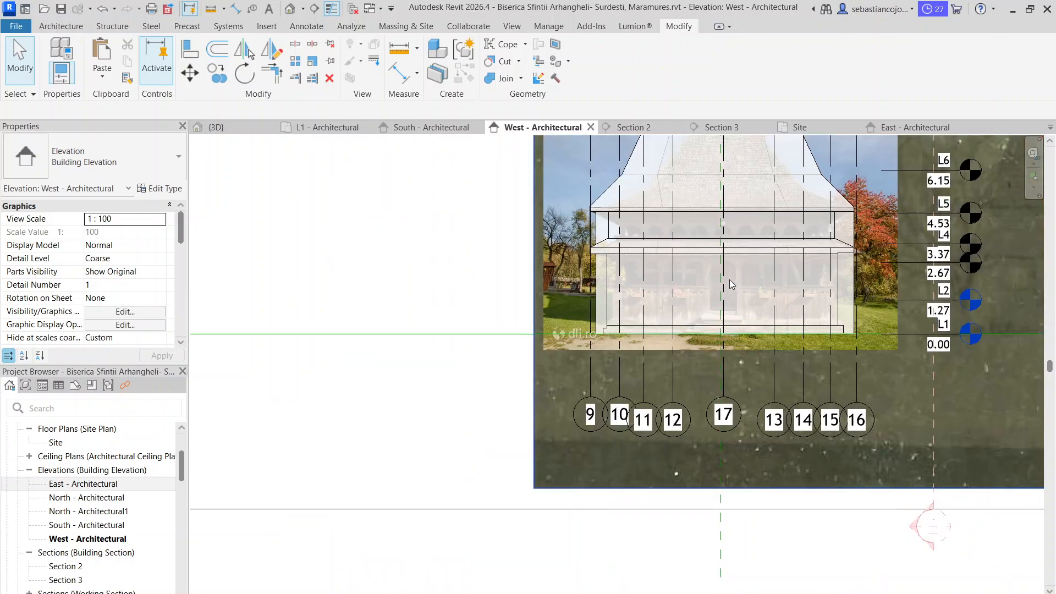
scroll(729, 288, "up", 3)
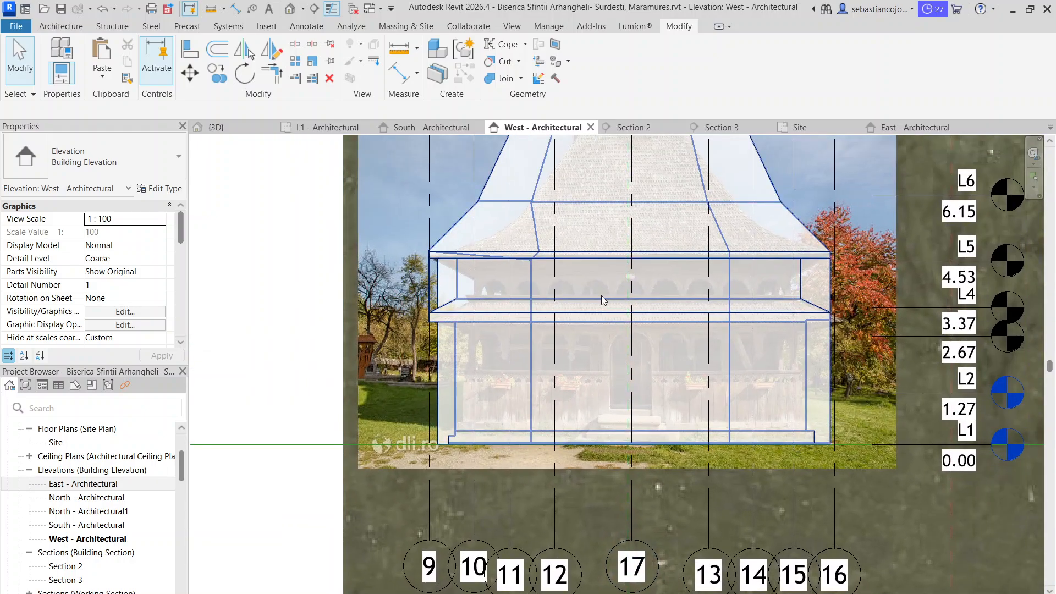
scroll(464, 297, "up", 2)
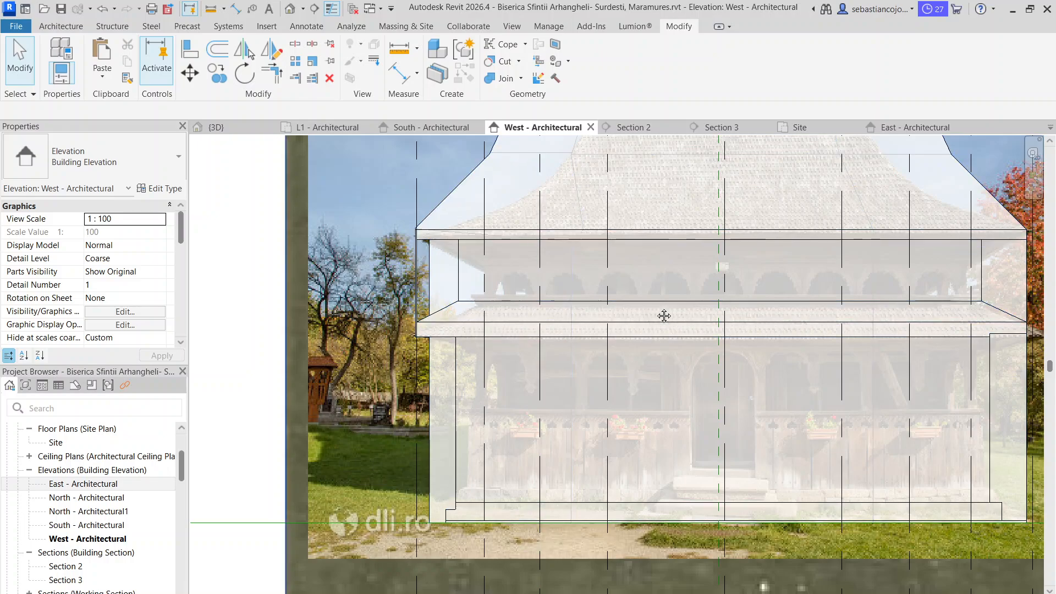
middle_click_drag(662, 315, 497, 291)
scroll(570, 288, "down", 2)
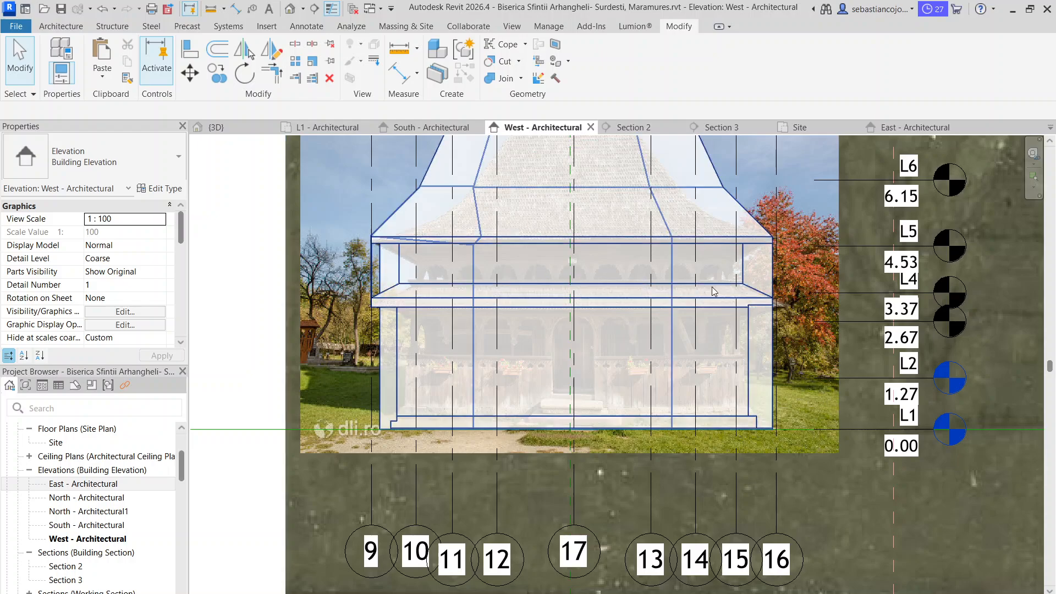
scroll(463, 341, "up", 1)
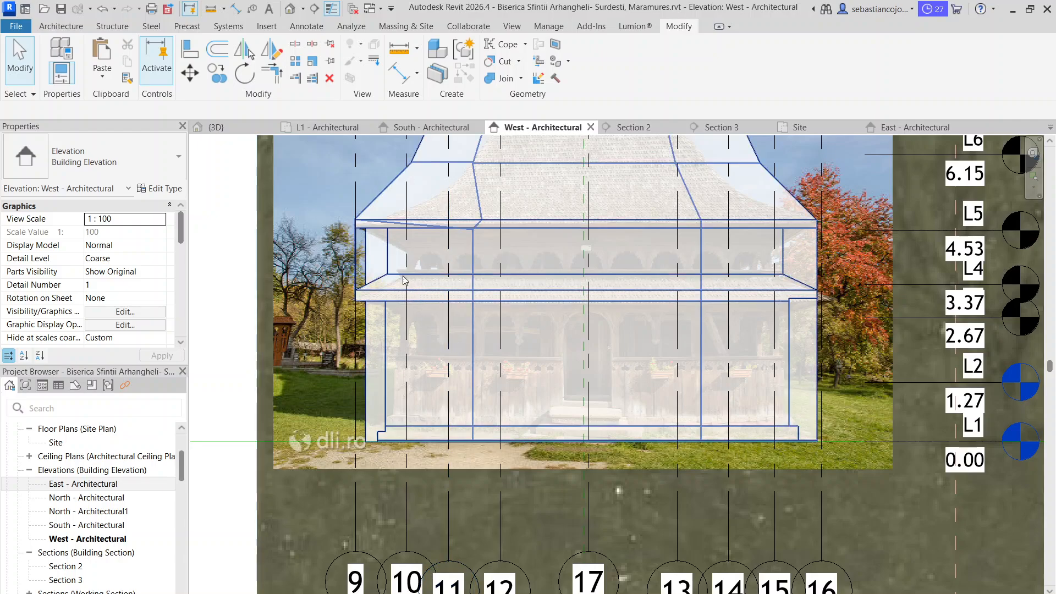
scroll(392, 267, "up", 1)
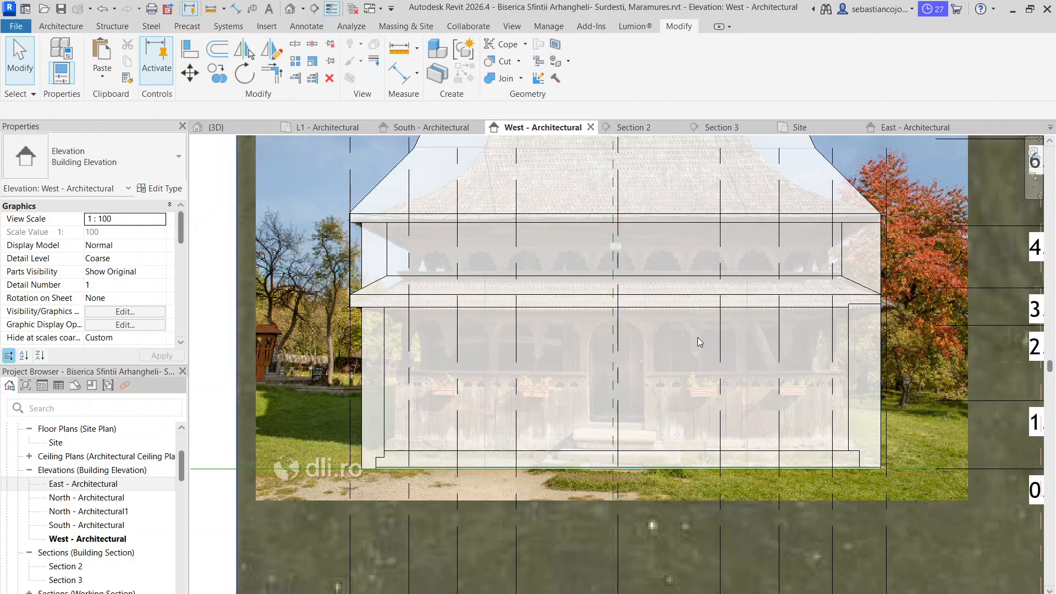
Open the church's in-place generic model for editing from the west elevation
scroll(500, 360, "down", 2)
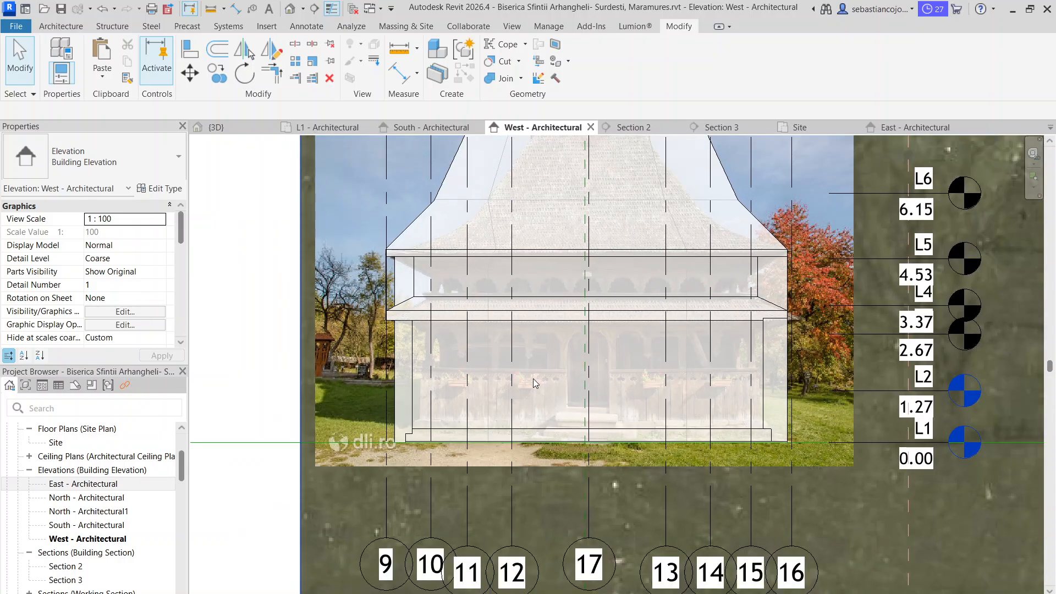
scroll(533, 379, "down", 1)
left_click(426, 345)
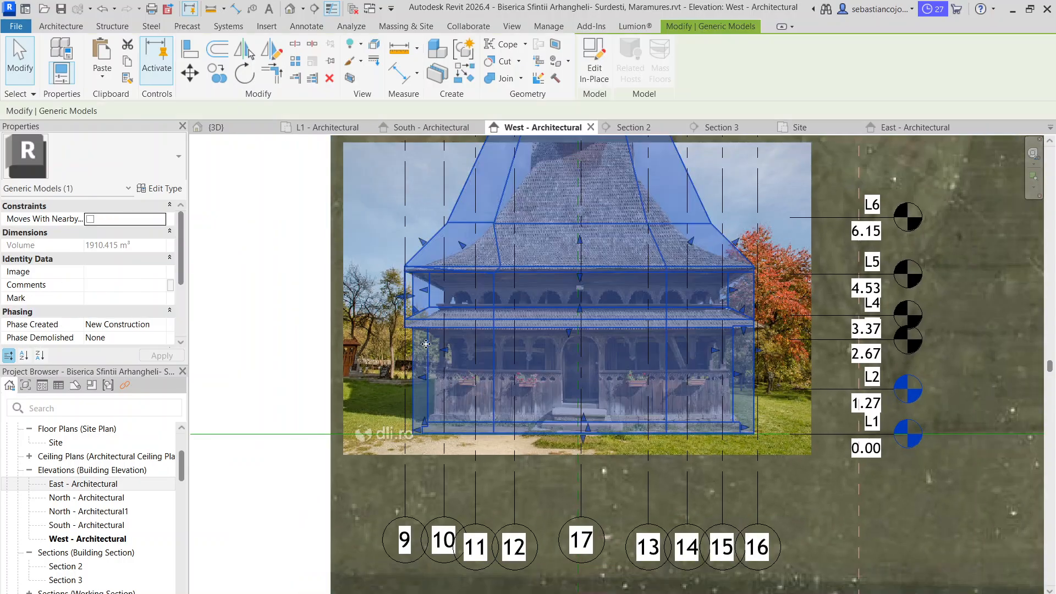
scroll(426, 345, "up", 3)
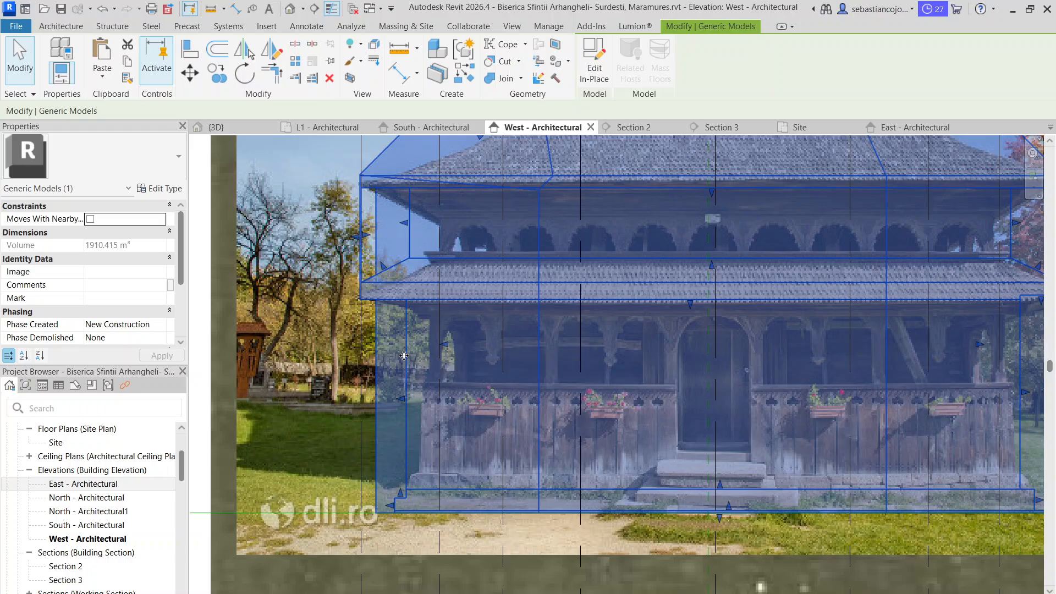
double_click(404, 355)
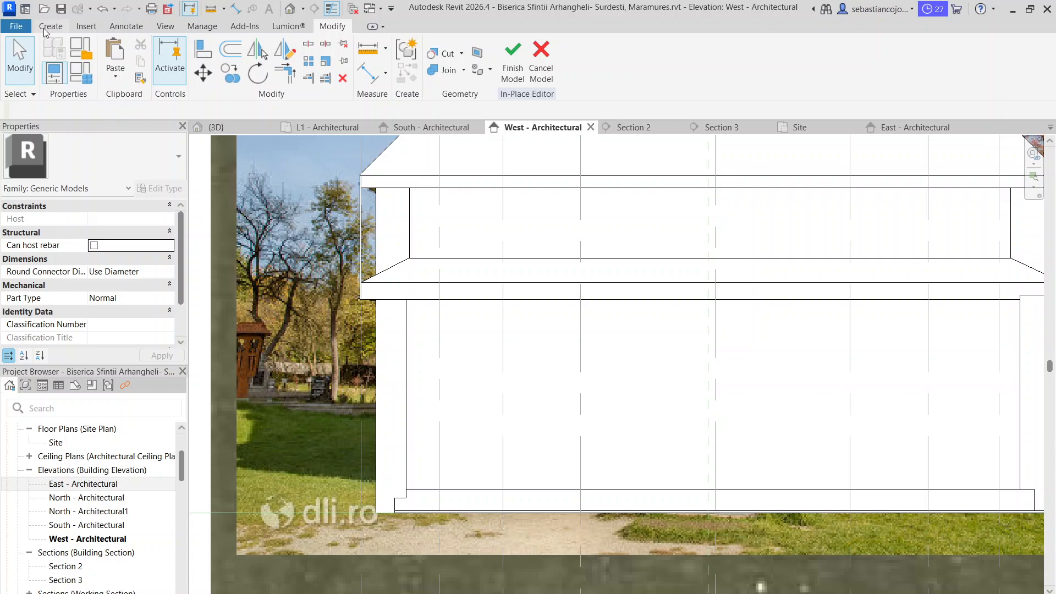
Begin a void form with its work plane picked on the recessed upper wall face of the west facade
left_click(45, 31)
left_click(269, 63)
left_click(297, 102)
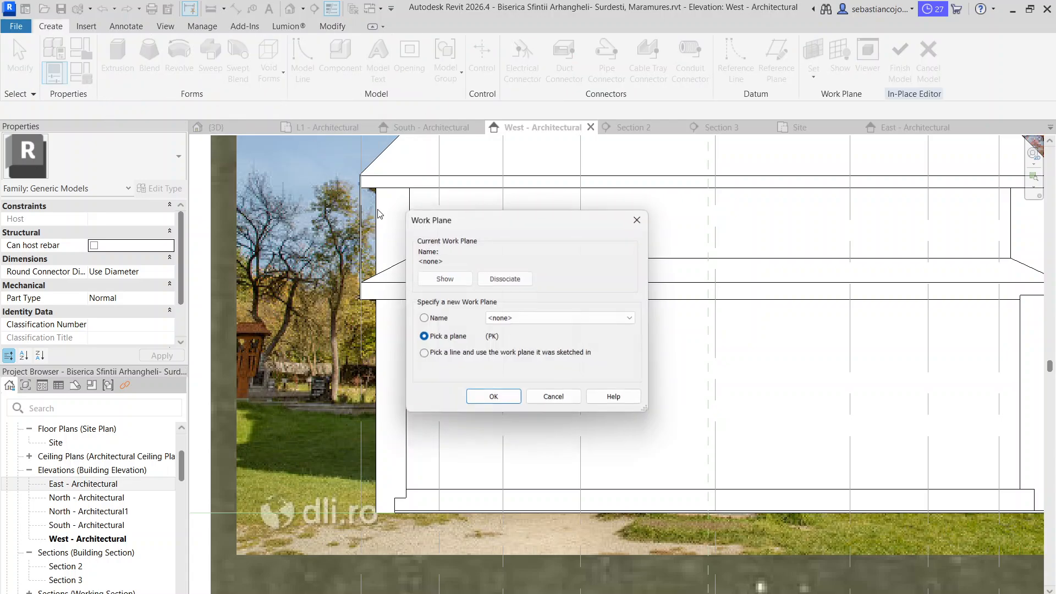
left_click(492, 399)
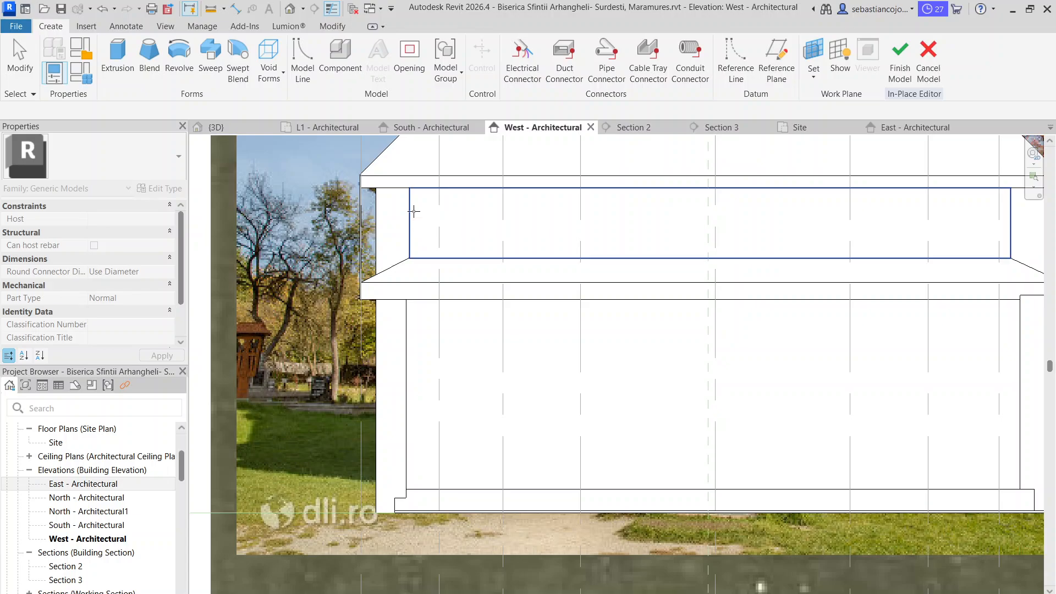
left_click(412, 212)
scroll(464, 237, "down", 4)
scroll(382, 472, "up", 1)
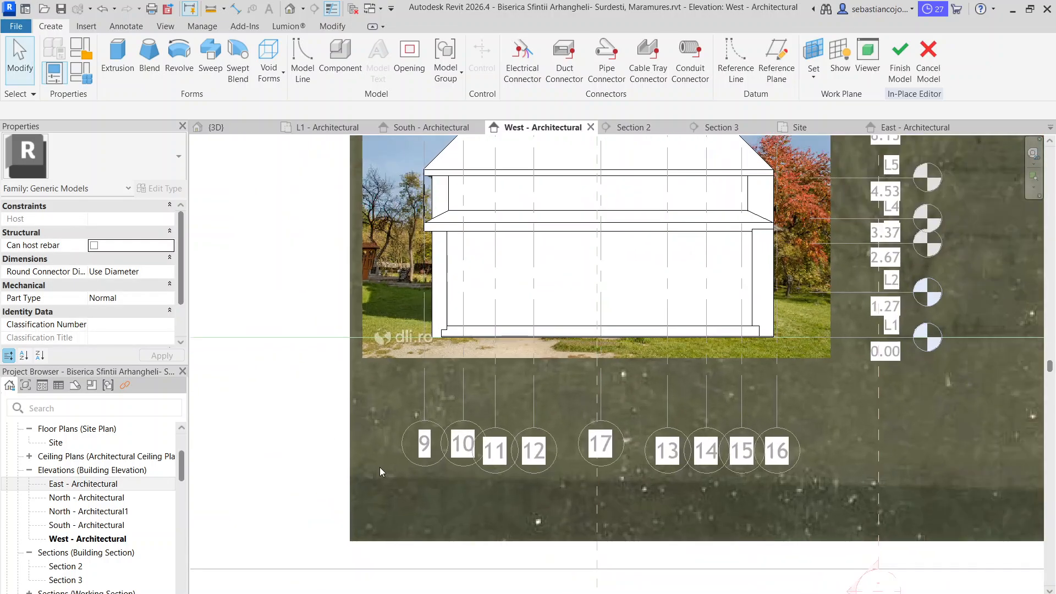
Display the west elevation in Wireframe to reveal the reference photo and start a void extrusion
left_click(258, 591)
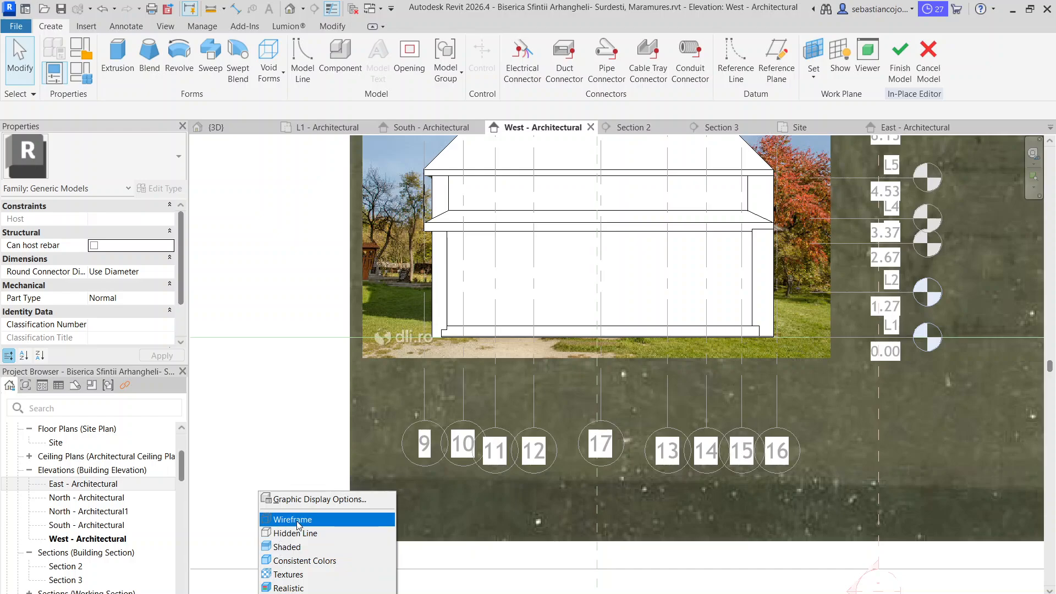
left_click(278, 519)
scroll(460, 208, "up", 5)
scroll(460, 208, "up", 3)
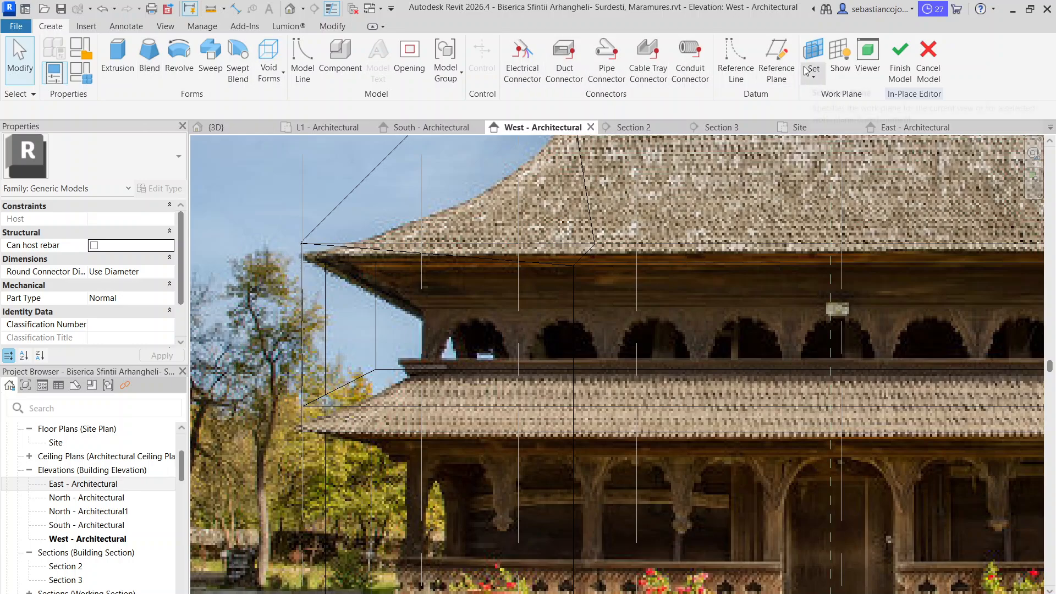
left_click(340, 26)
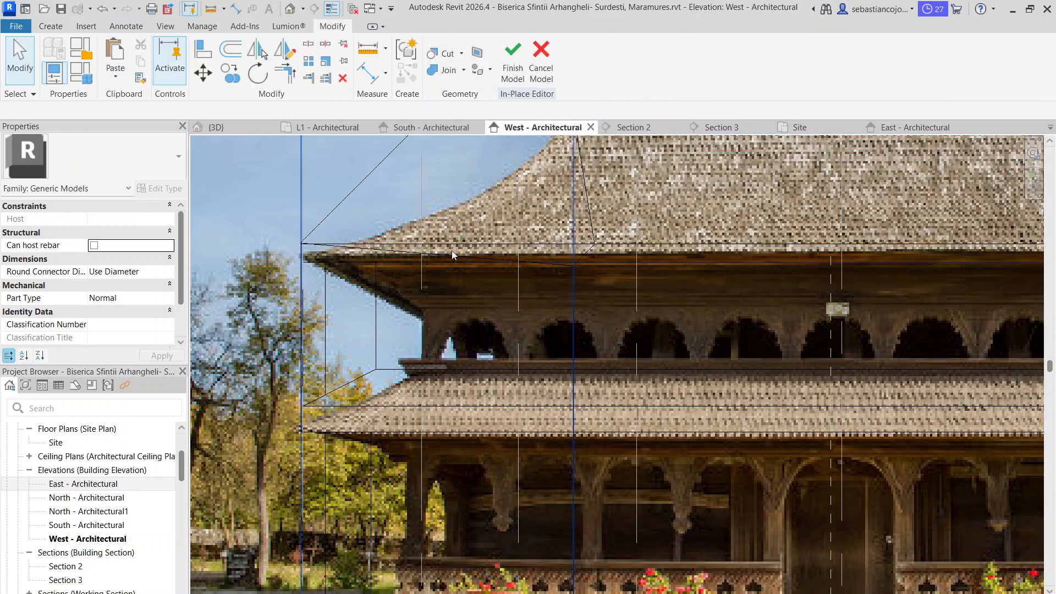
left_click(51, 26)
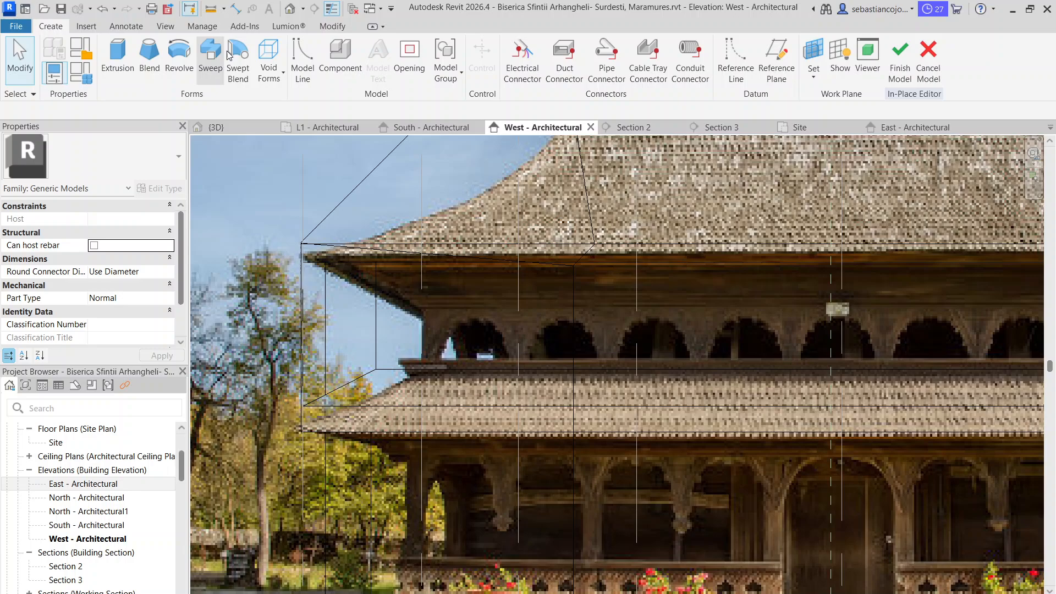
left_click(269, 58)
left_click(289, 101)
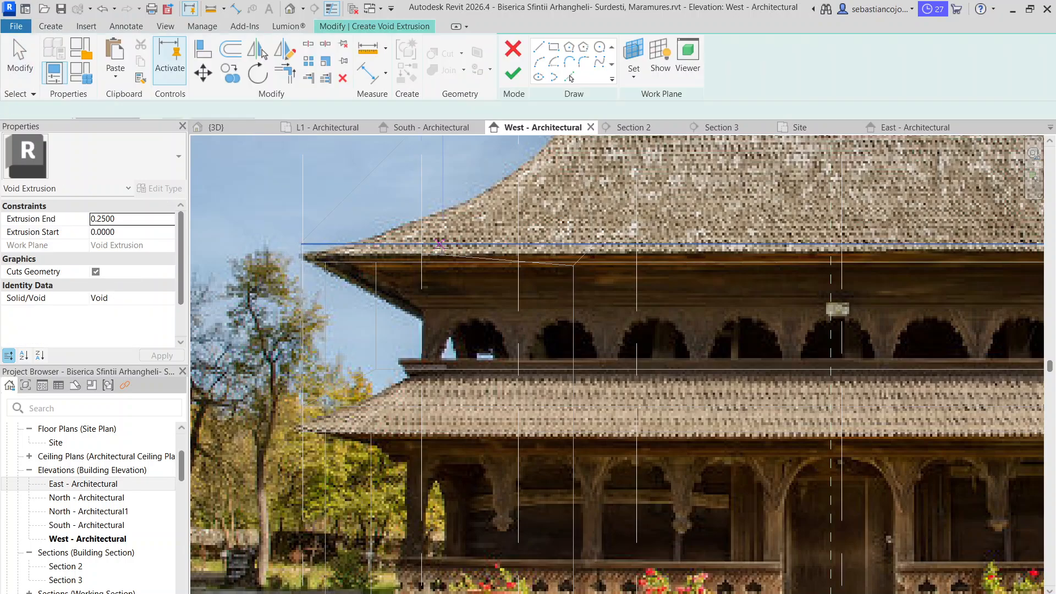
Pick the recessed upper gallery wall as the sketch's work plane in Hidden Line display and return to Wireframe
left_click(633, 79)
left_click(663, 128)
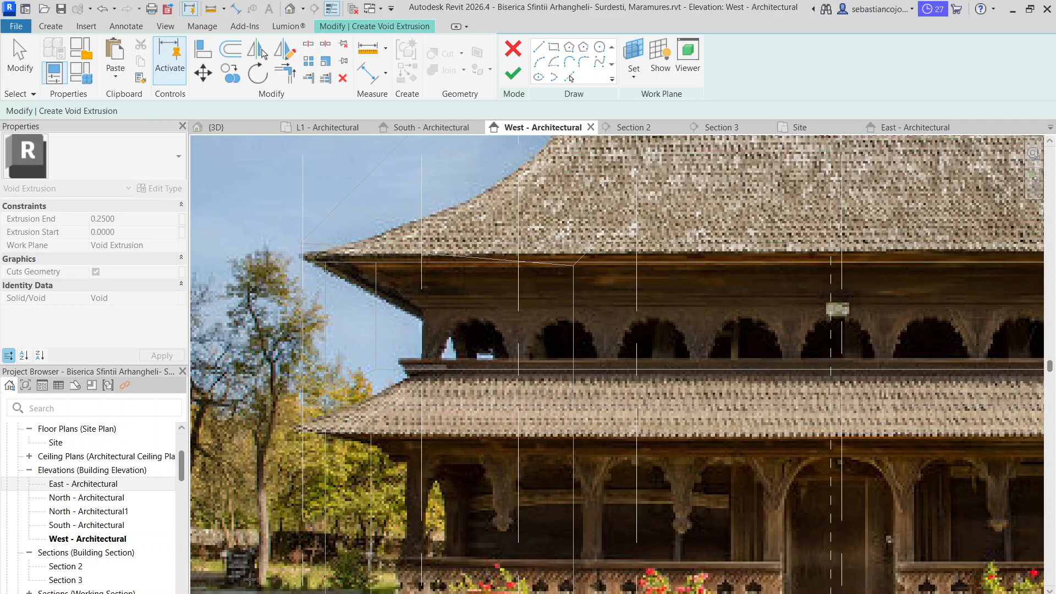
left_click(265, 593)
left_click(286, 533)
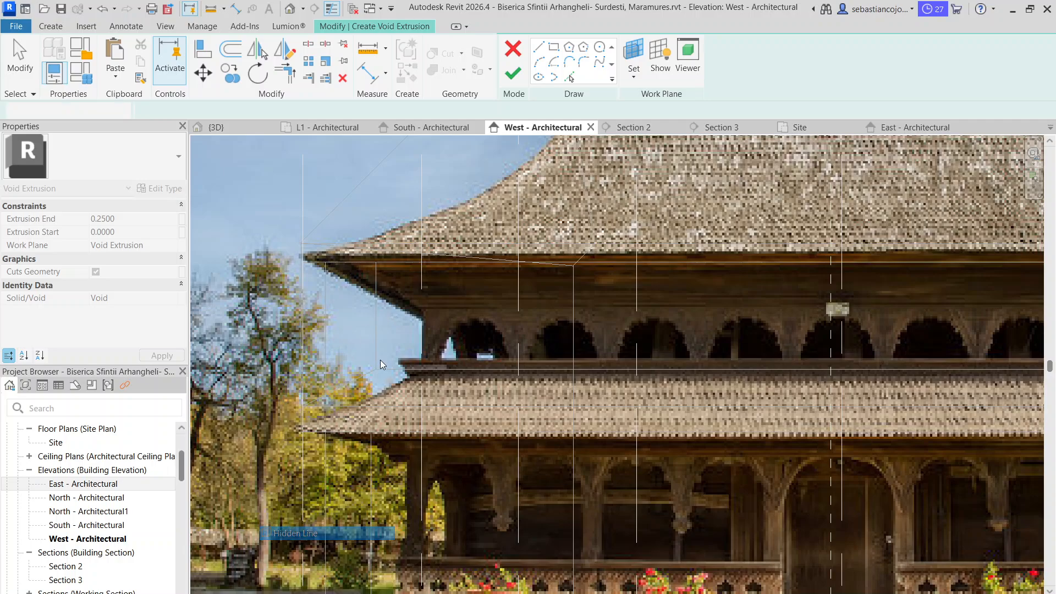
key("Tab")
left_click(378, 318)
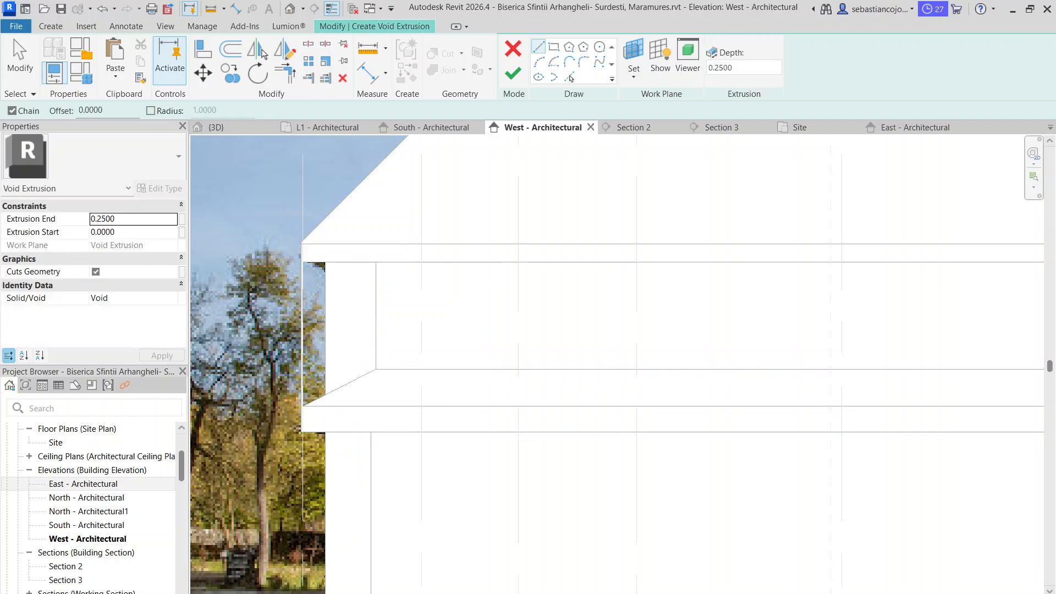
left_click(265, 593)
left_click(287, 573)
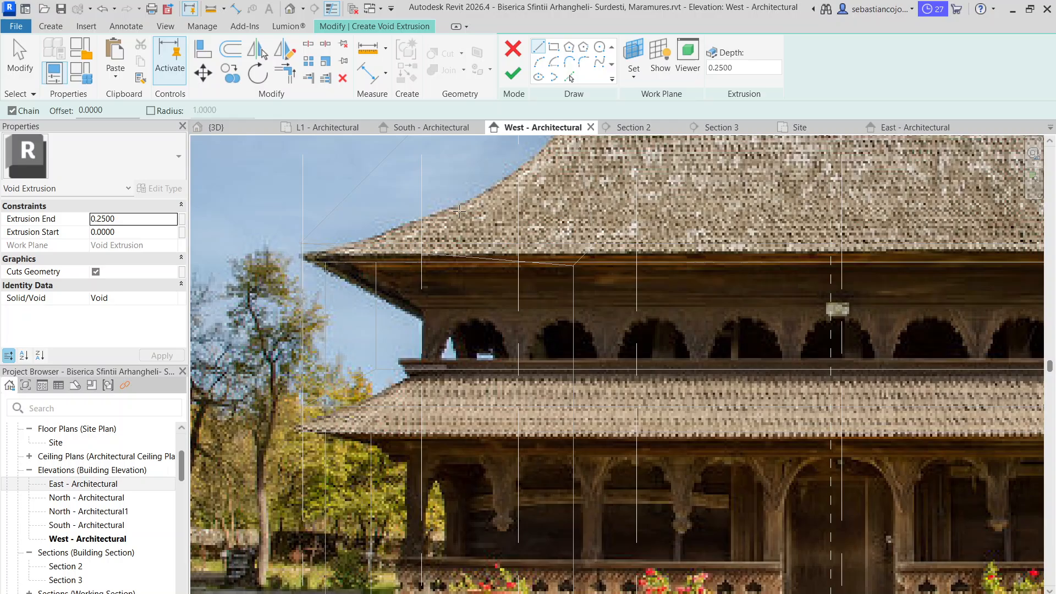
Sketch a semicircular arc of about 0.36 m radius over the outermost upper gallery arch near the grid 9 side
left_click(540, 62)
scroll(442, 356, "up", 5)
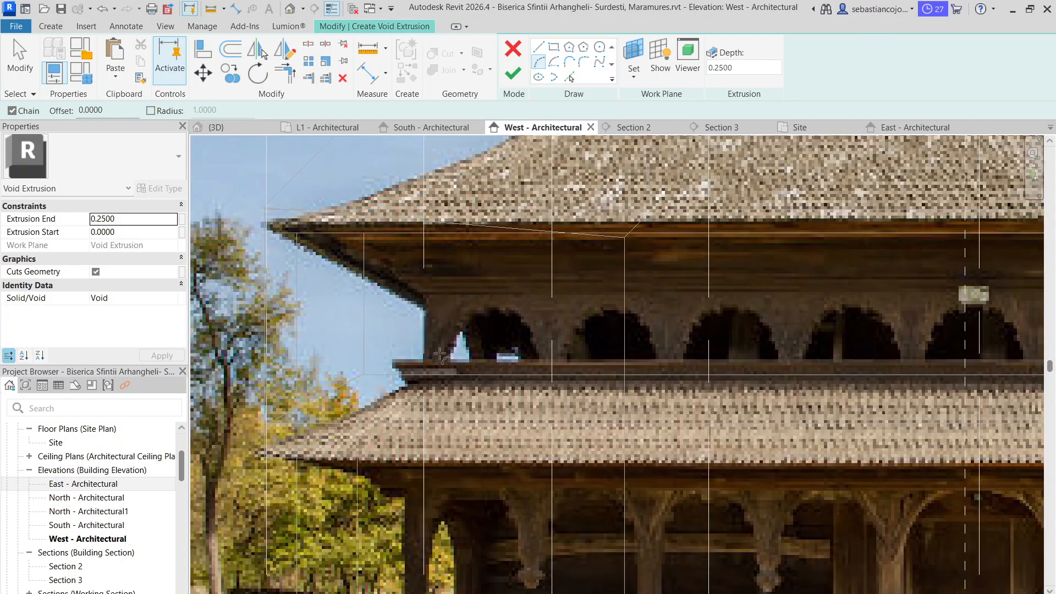
scroll(442, 357, "down", 4)
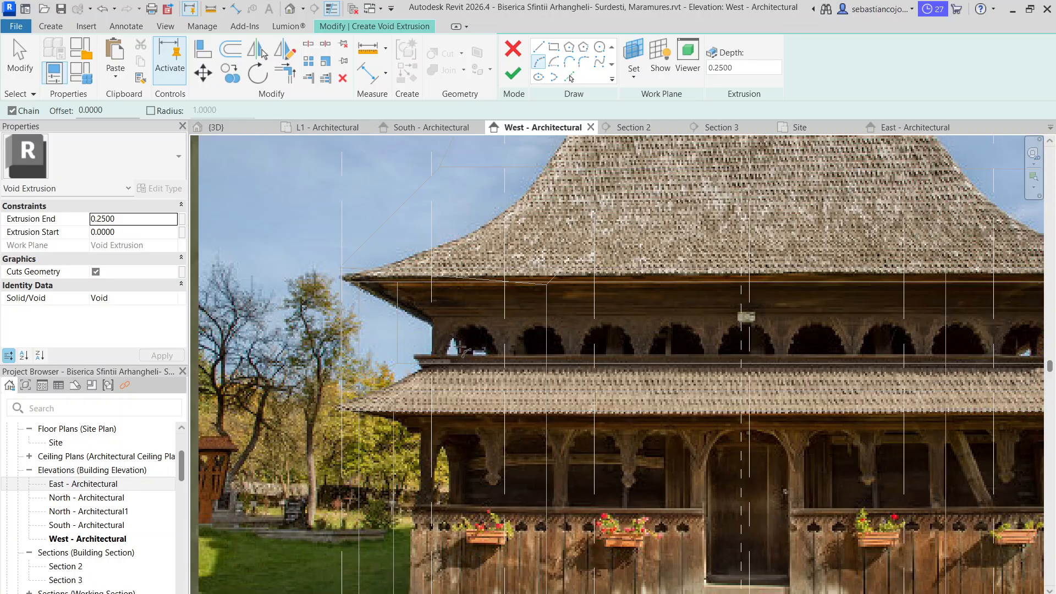
scroll(460, 348, "up", 4)
left_click(413, 367)
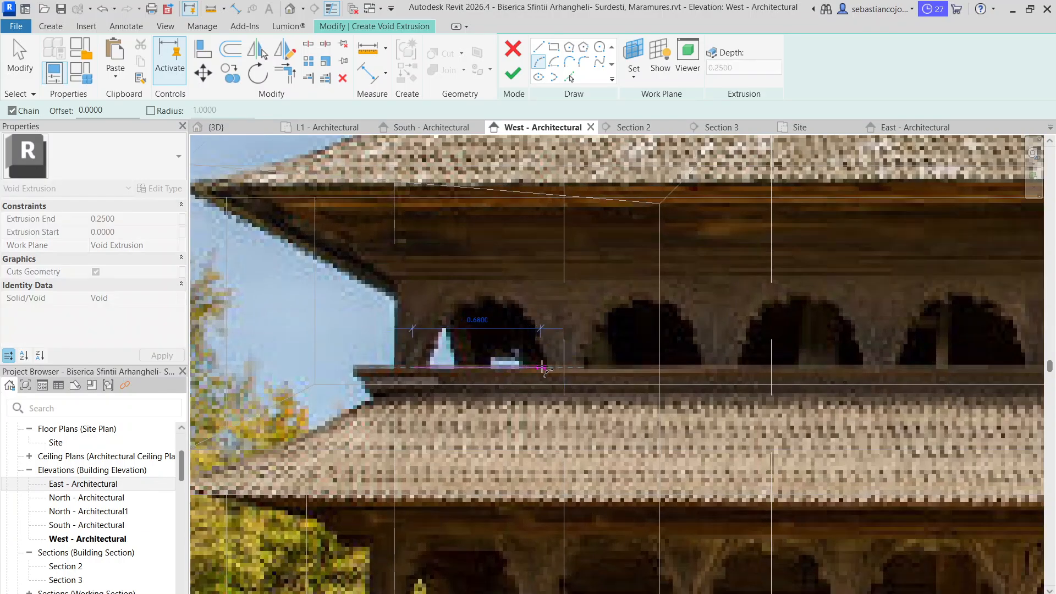
left_click(549, 368)
left_click(534, 320)
scroll(525, 336, "down", 3)
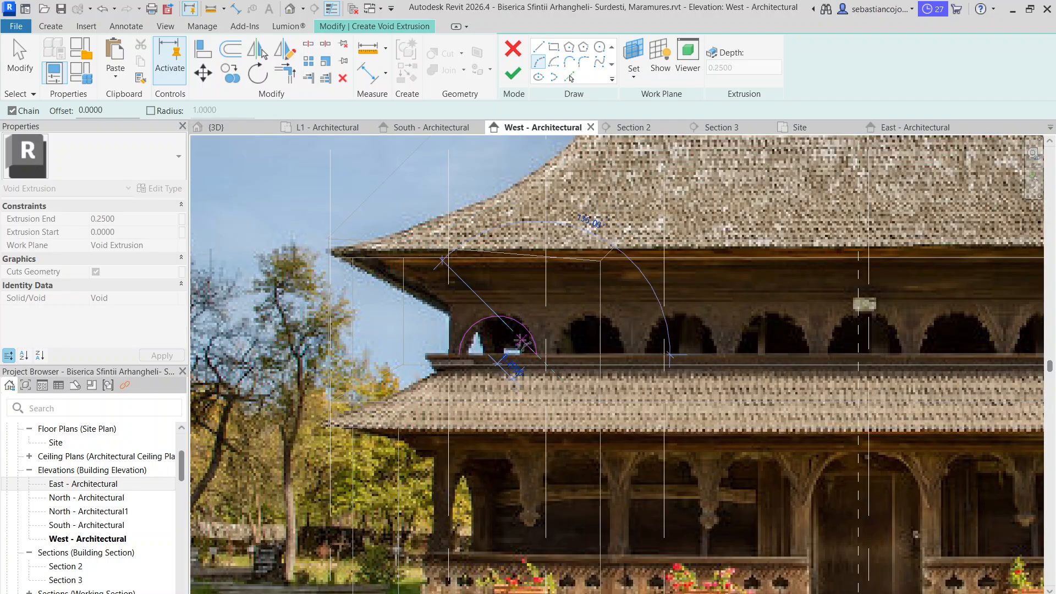
key("Escape")
key("Escape")
Shift the arc toward the facade's grid 9 end and close it with a straight base line
left_click(535, 356)
scroll(536, 358, "up", 2)
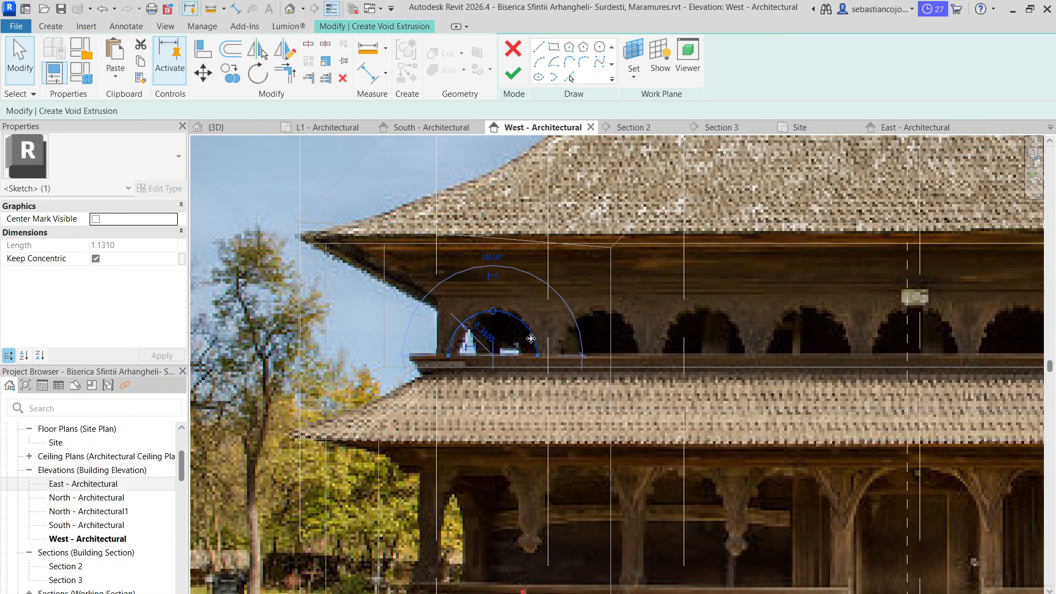
left_click_drag(531, 354, 503, 347)
scroll(507, 344, "down", 3)
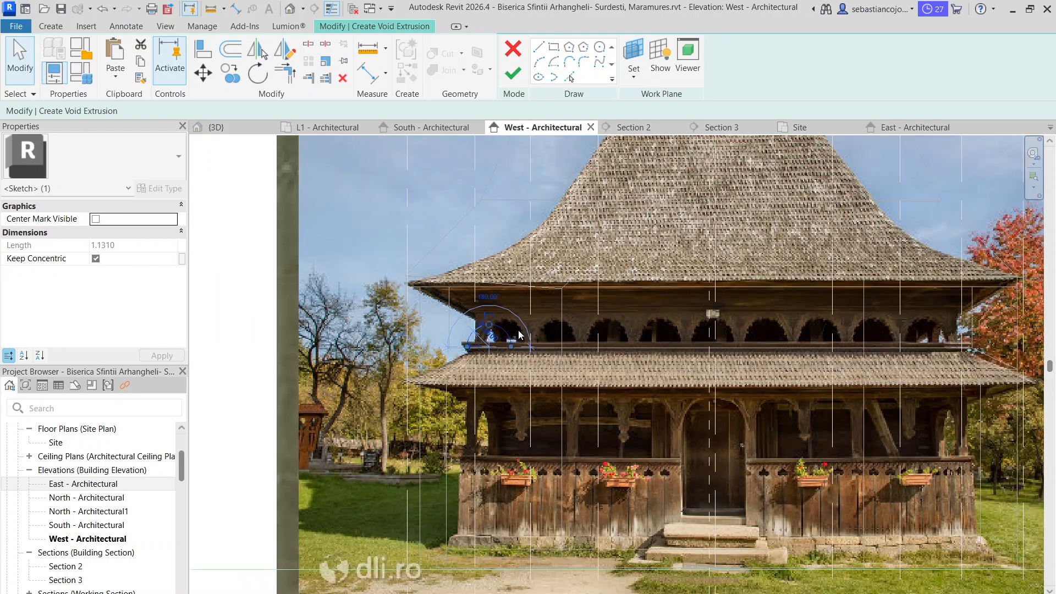
key("Escape")
scroll(517, 339, "up", 3)
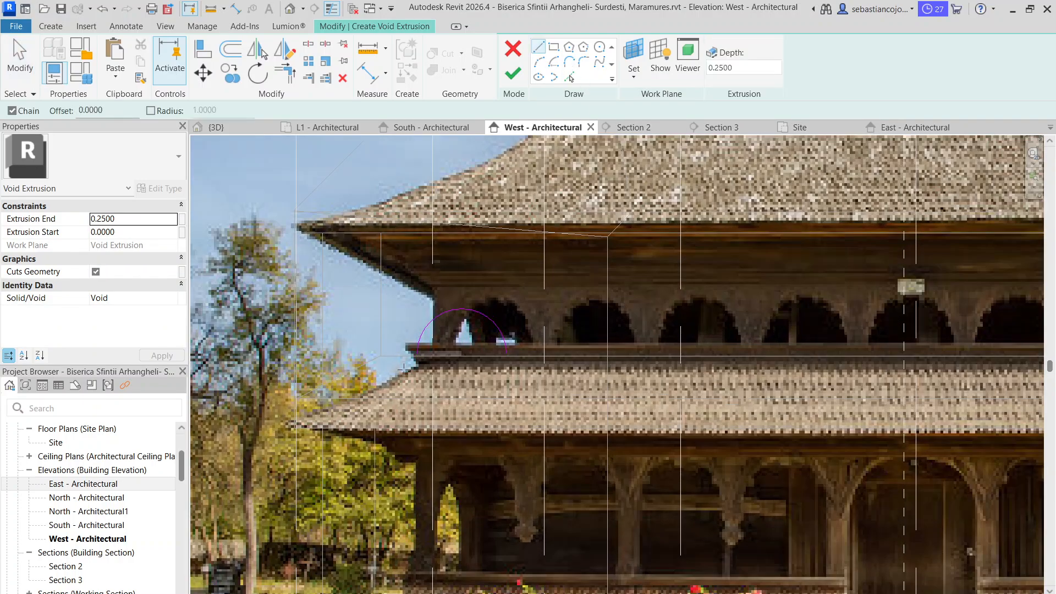
key("Escape")
key("Escape")
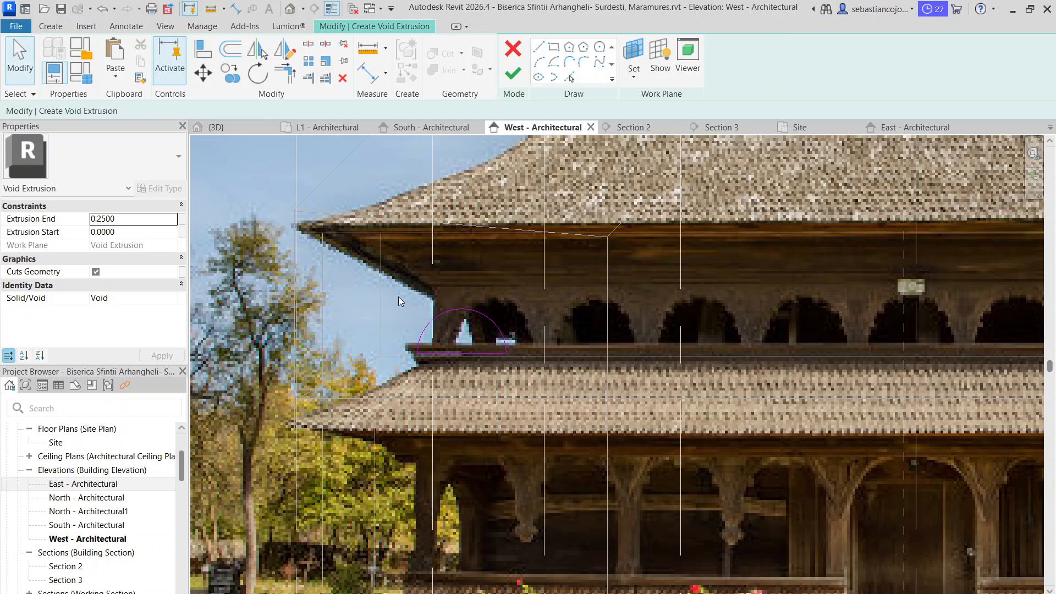
Copy the closed arch profile once along the upper gallery, leaving a narrow gap beside the original
left_click_drag(398, 297, 525, 380)
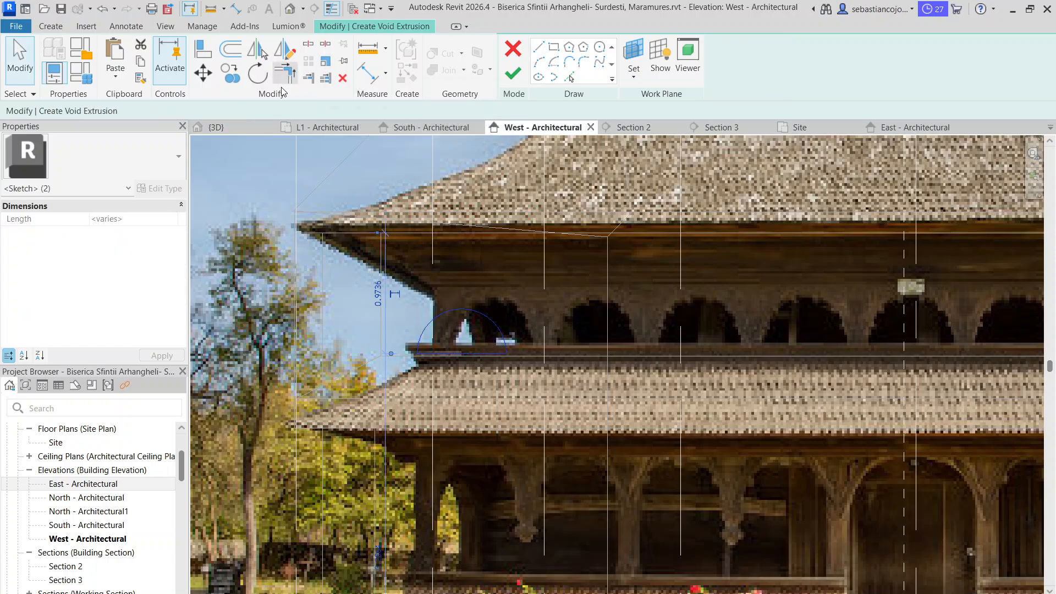
left_click(230, 74)
scroll(403, 349, "up", 5)
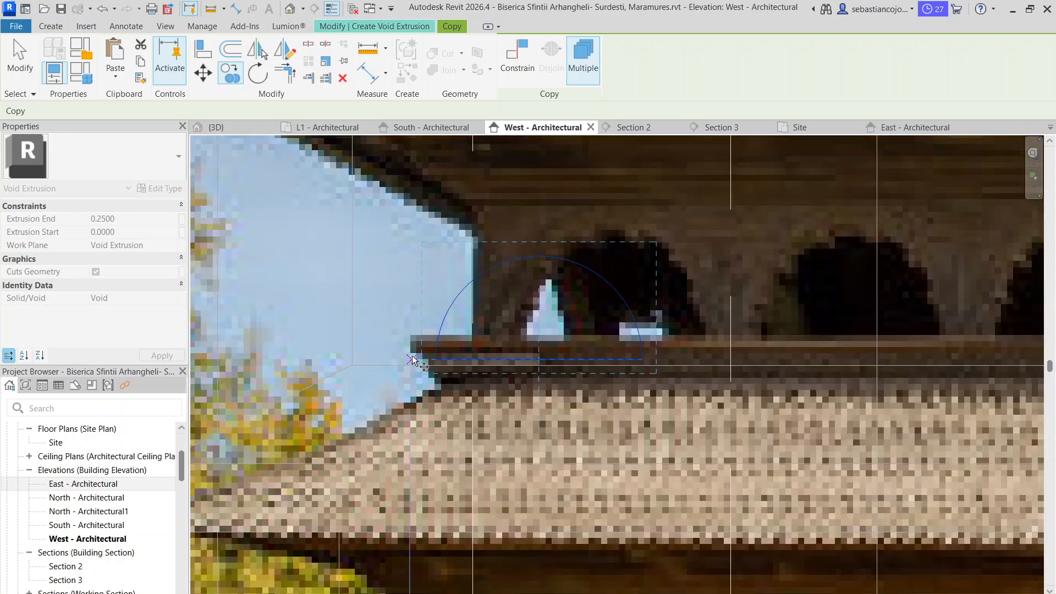
left_click(418, 361)
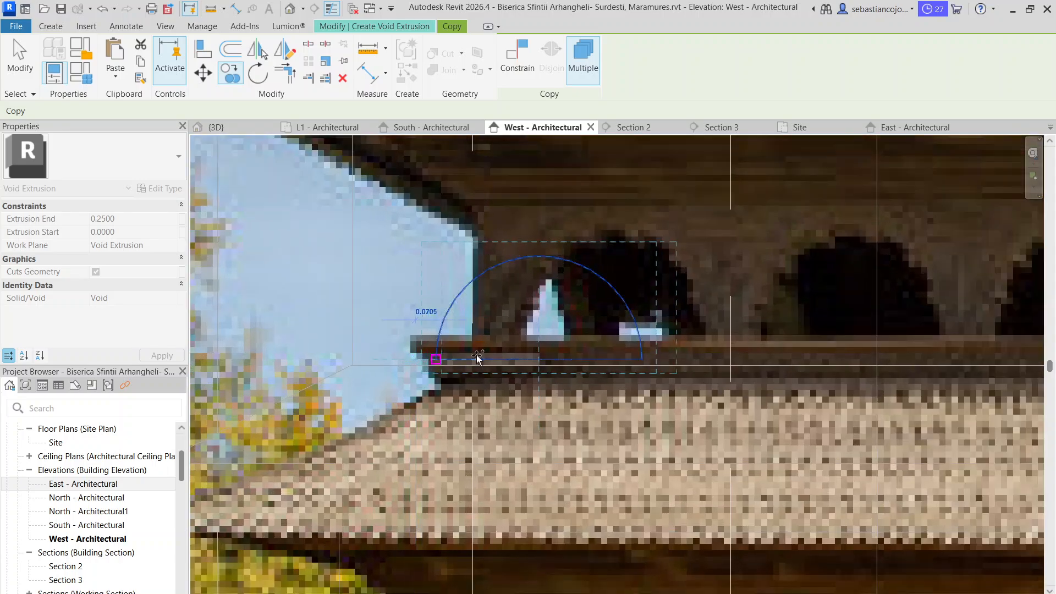
left_click(650, 361)
middle_click_drag(712, 363, 636, 421)
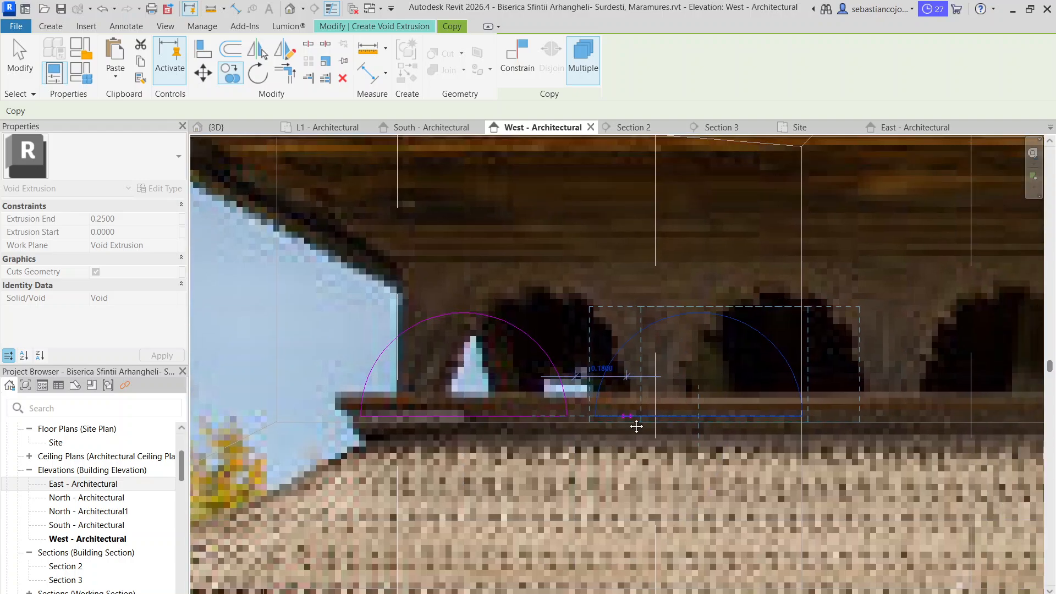
Place two more arch copies at similar gaps along the gallery toward the facade's centre and end copying
middle_click_drag(708, 406, 346, 373)
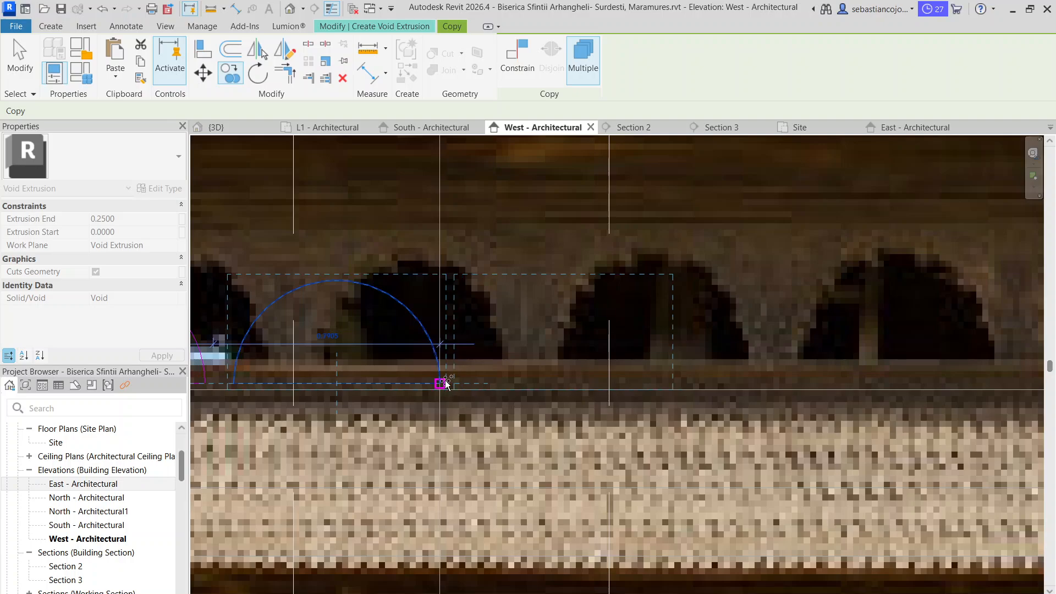
scroll(445, 384, "up", 3)
scroll(434, 385, "down", 2)
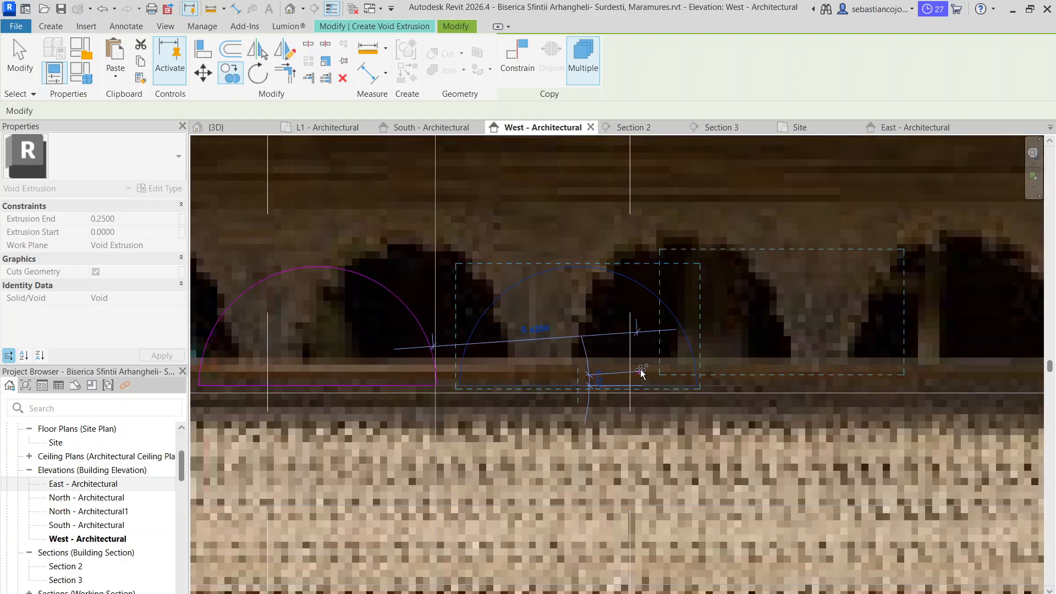
left_click(696, 386)
left_click(696, 387)
scroll(719, 352, "down", 3)
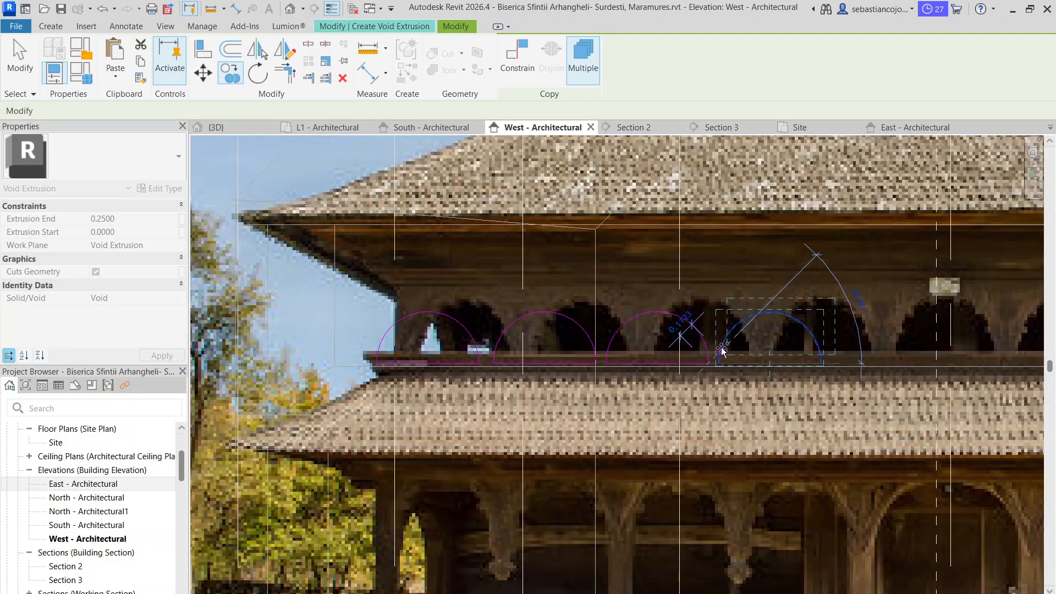
middle_click_drag(721, 357, 520, 363)
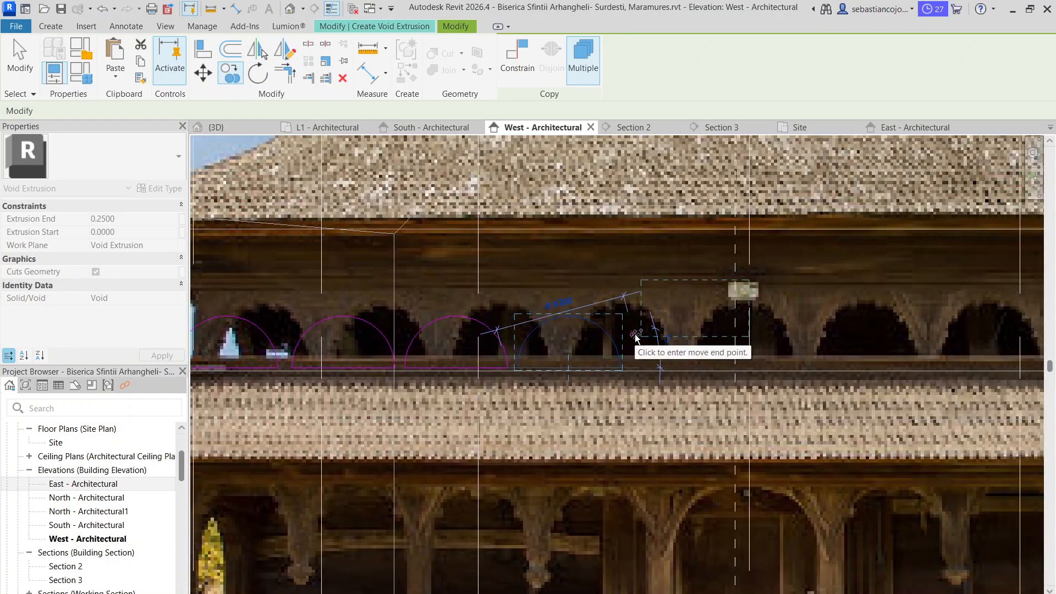
key("Escape")
Delete the three copied arches, keeping only the original arch profile at the grid 9 end
scroll(566, 387, "up", 4)
scroll(569, 362, "down", 6)
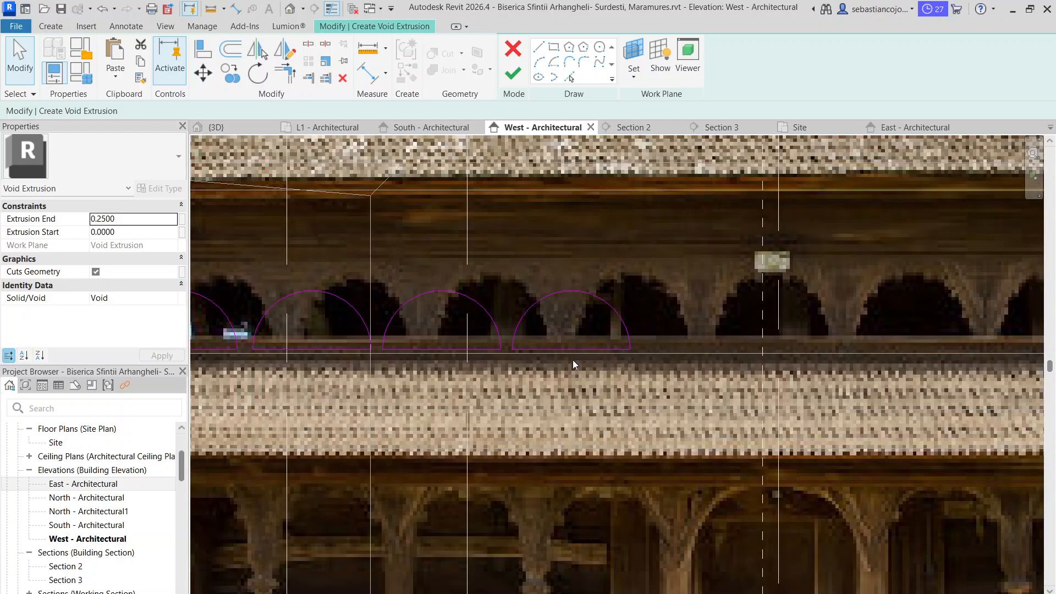
scroll(589, 339, "up", 4)
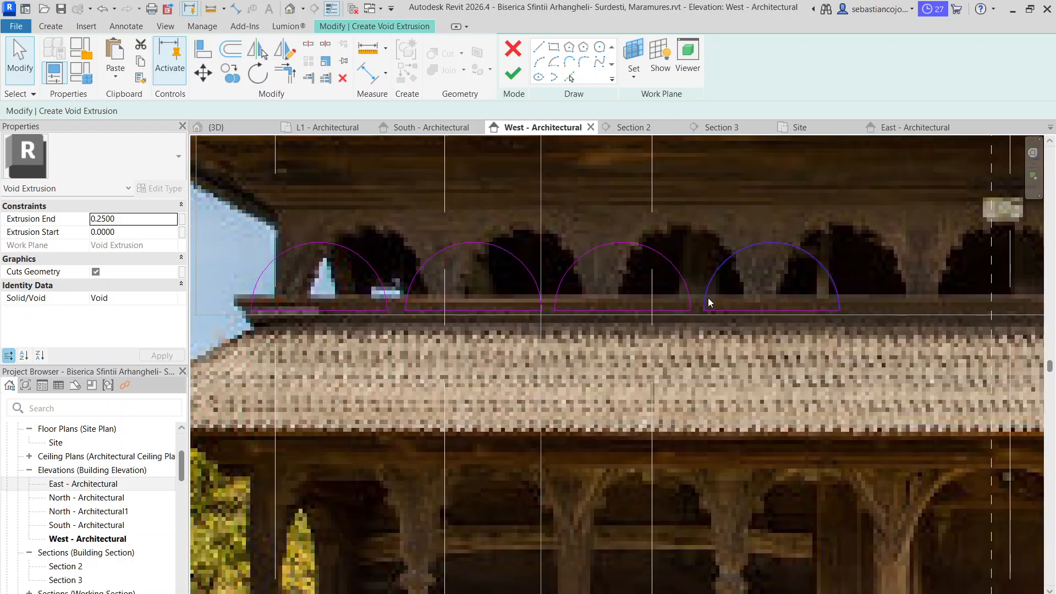
left_click_drag(378, 222, 935, 342)
key("Delete")
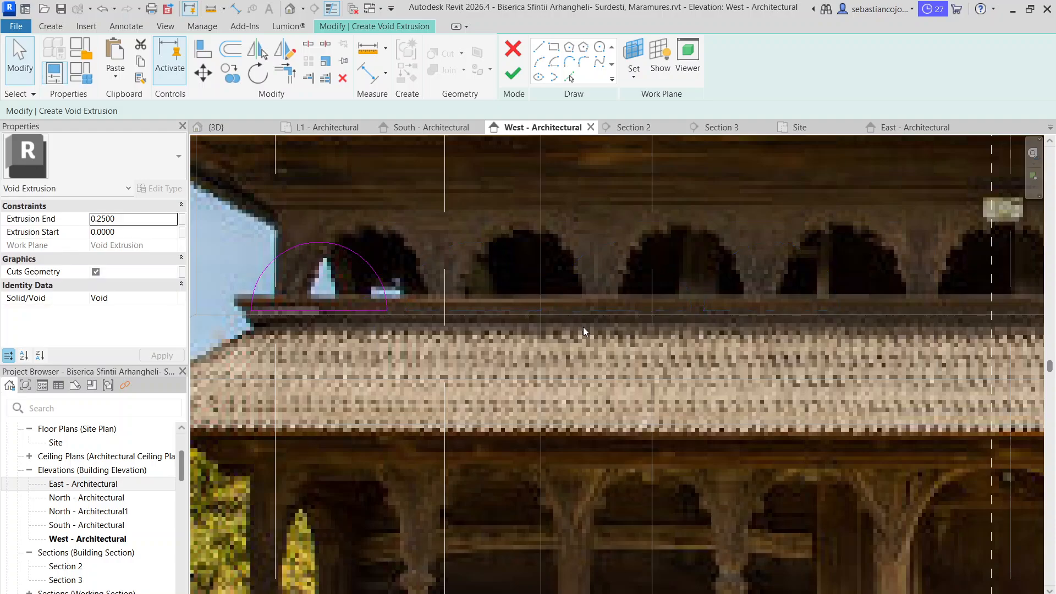
Copy the original arch, with its base line, once toward the facade's centre, leaving a slim gap between the two profiles
left_click(356, 312)
scroll(383, 322, "up", 3)
mouse_move(386, 300)
left_mouse_down()
mouse_move(378, 252)
mouse_move(273, 192)
left_mouse_up()
left_click(397, 292)
scroll(434, 307, "down", 3)
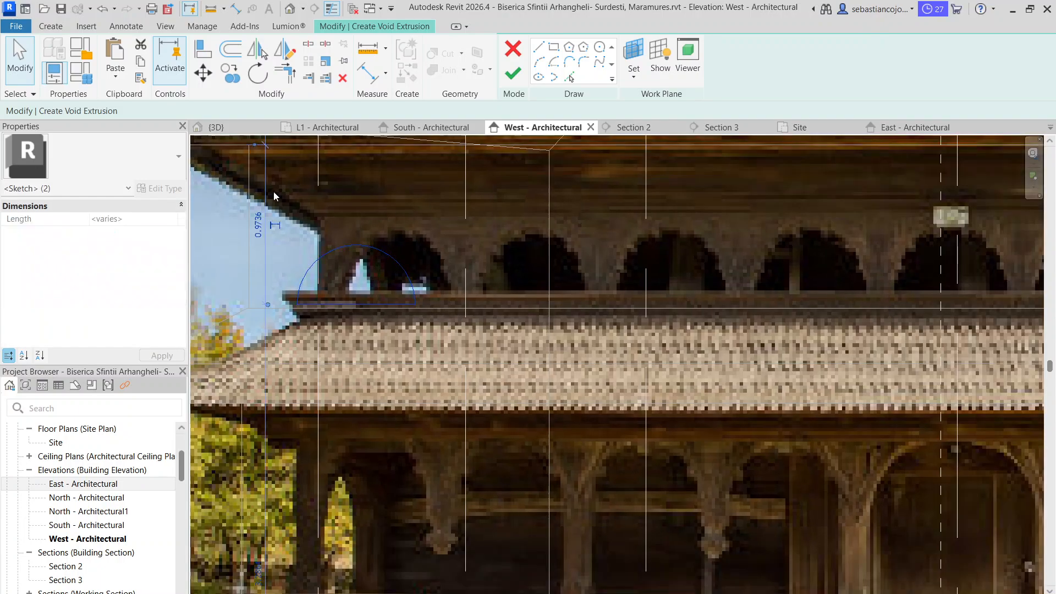
left_click(231, 79)
scroll(291, 307, "up", 6)
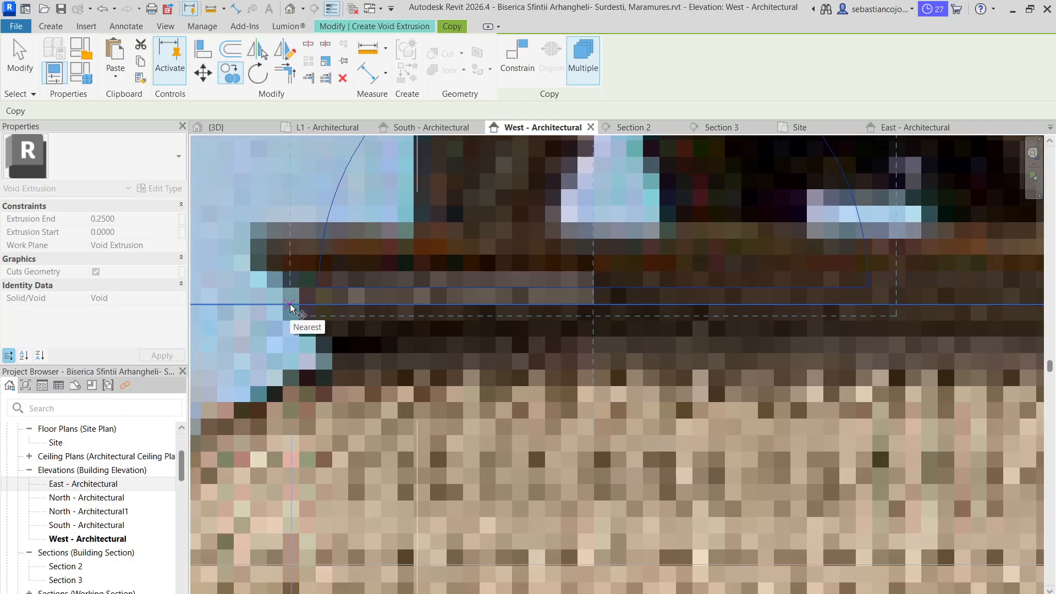
left_click(290, 305)
scroll(290, 305, "down", 3)
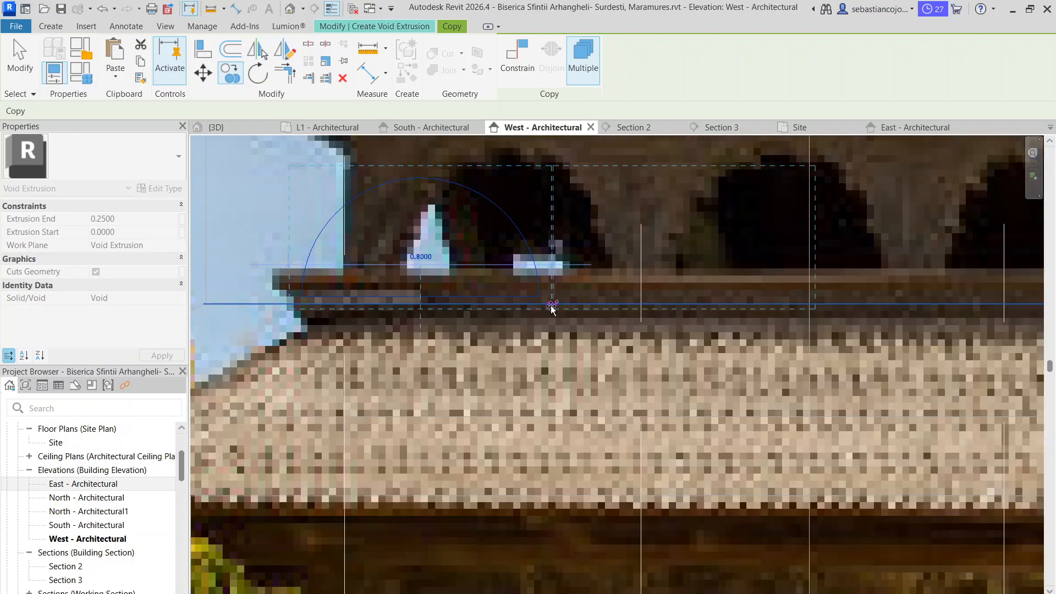
scroll(552, 306, "up", 3)
scroll(552, 306, "down", 4)
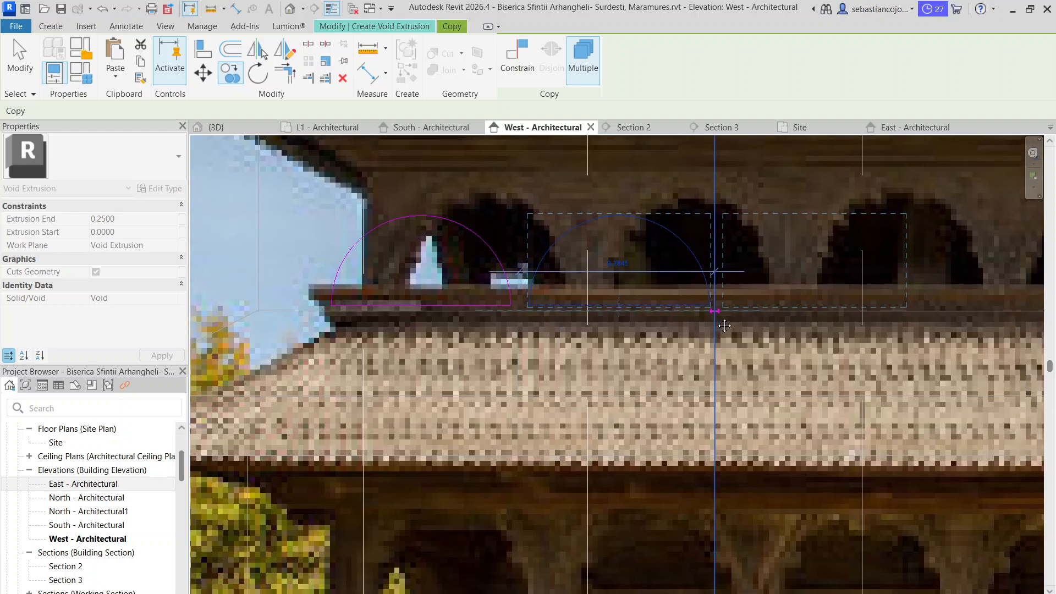
Add four more single arch copies in a row along the upper gallery at similar narrow gaps and end copying
scroll(721, 319, "up", 4)
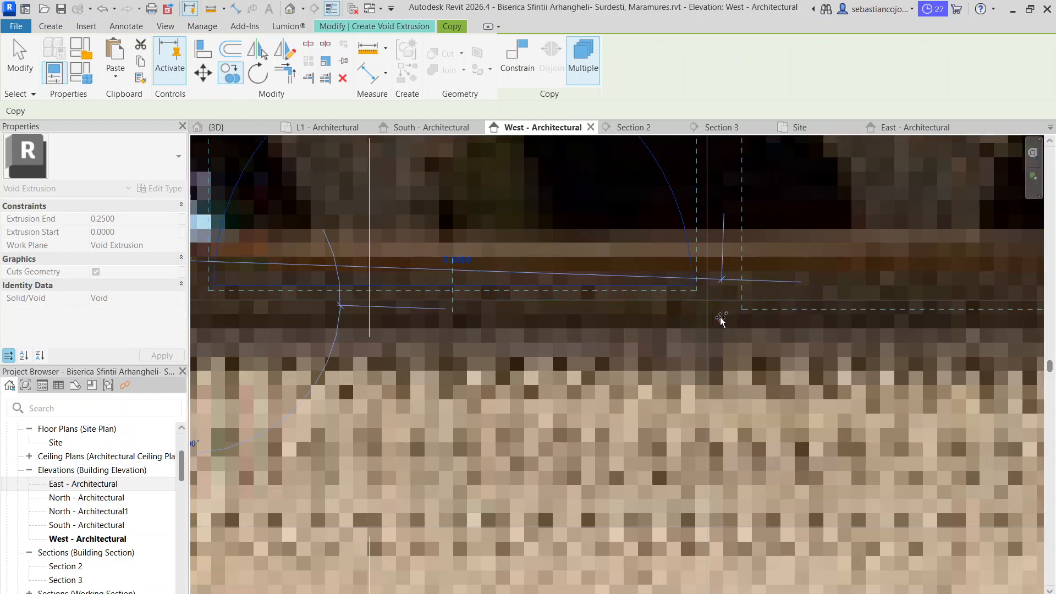
left_click(689, 297)
scroll(689, 297, "down", 3)
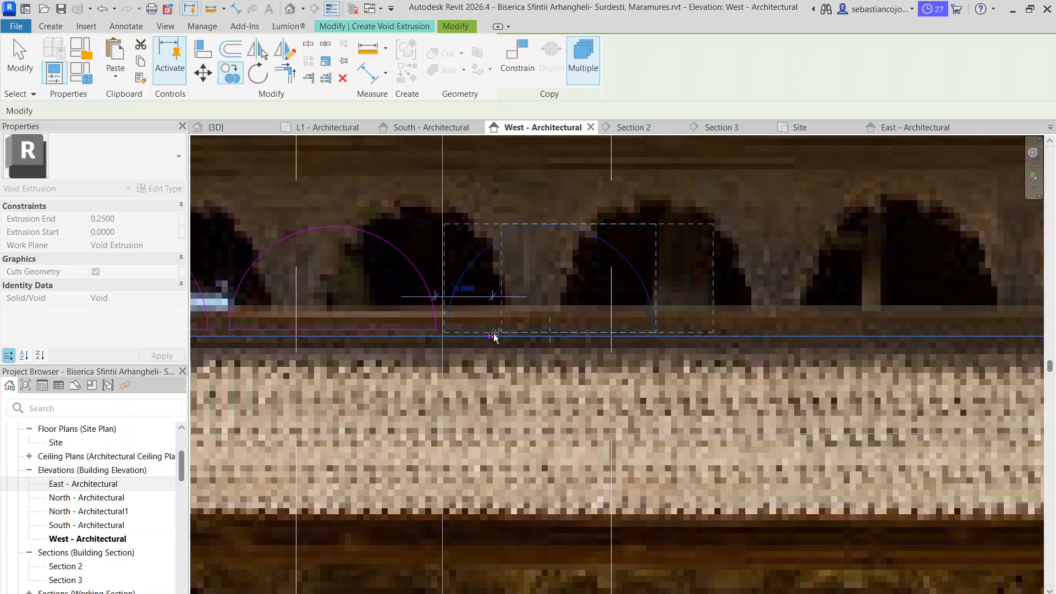
left_click(651, 337)
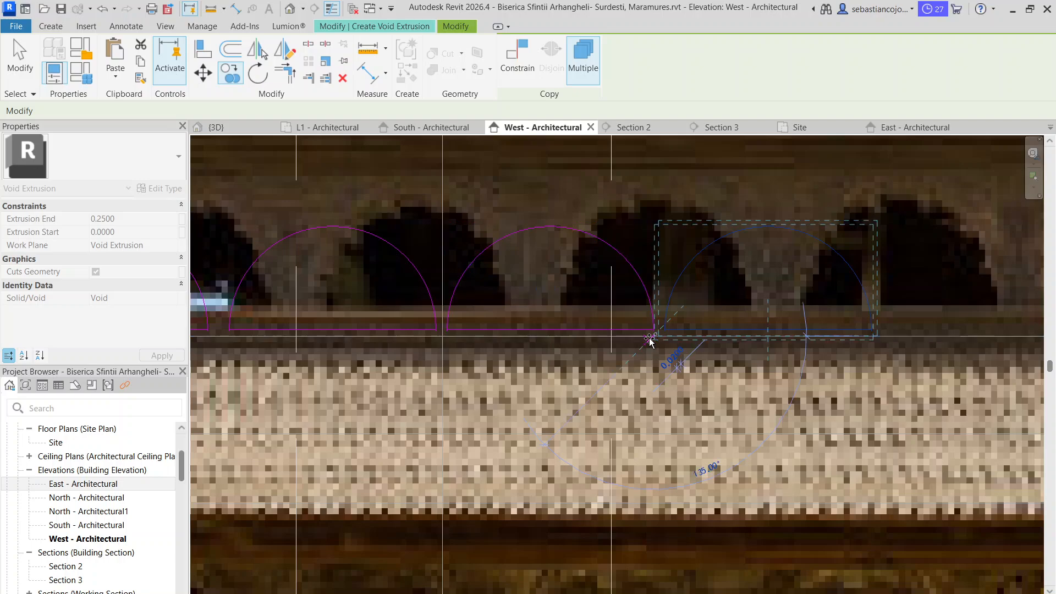
middle_click_drag(792, 324, 377, 330)
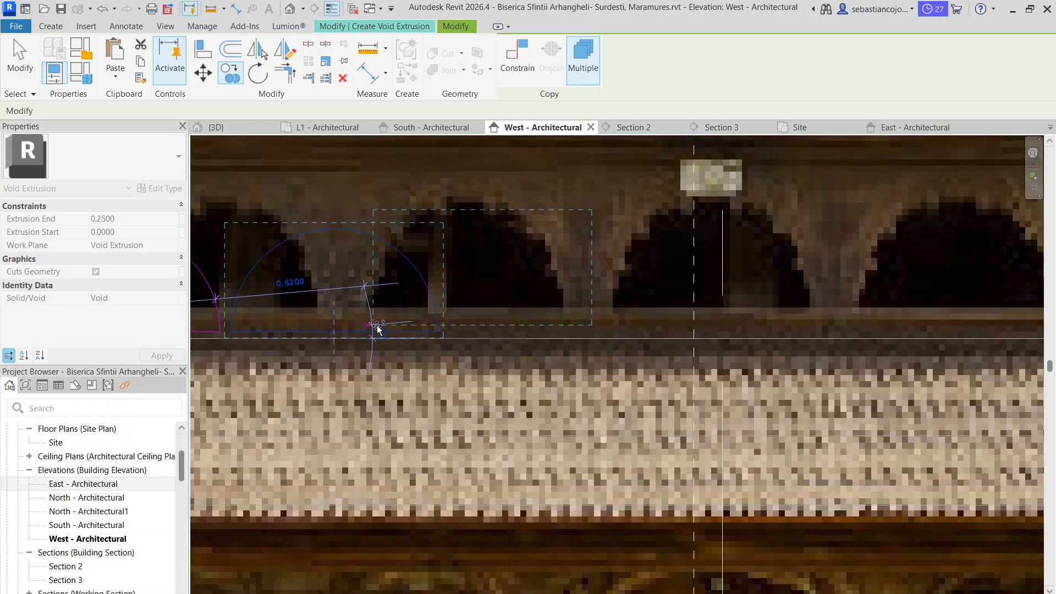
left_click(433, 341)
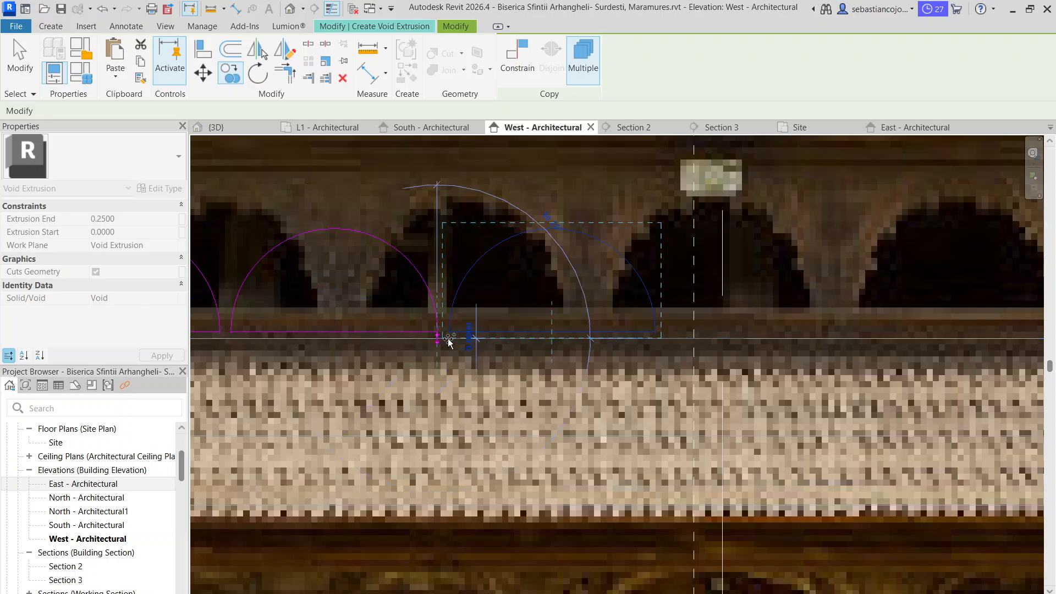
left_click(650, 338)
scroll(650, 337, "down", 4)
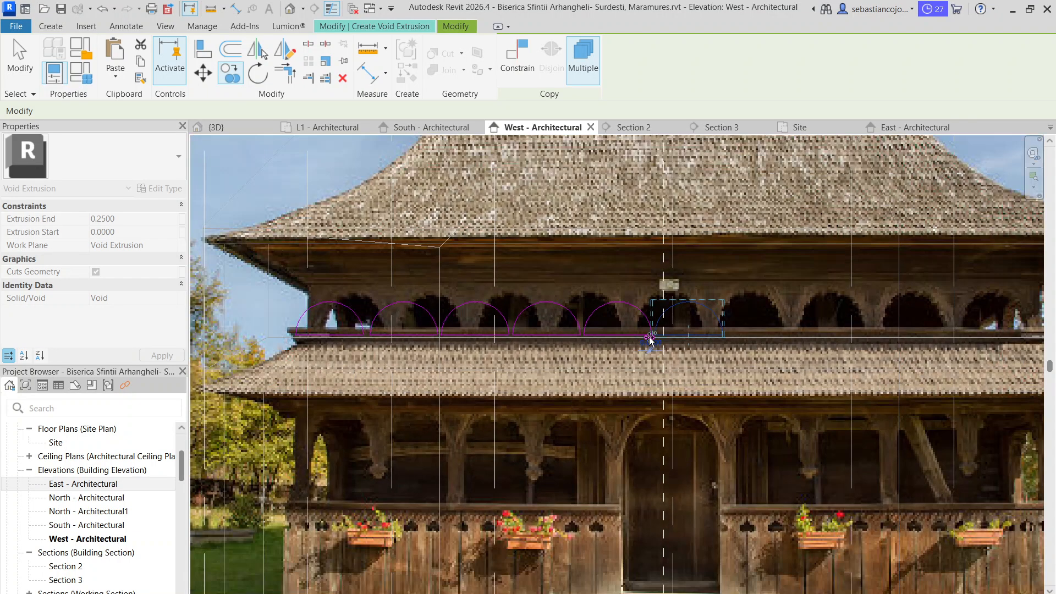
key("Escape")
key("Escape")
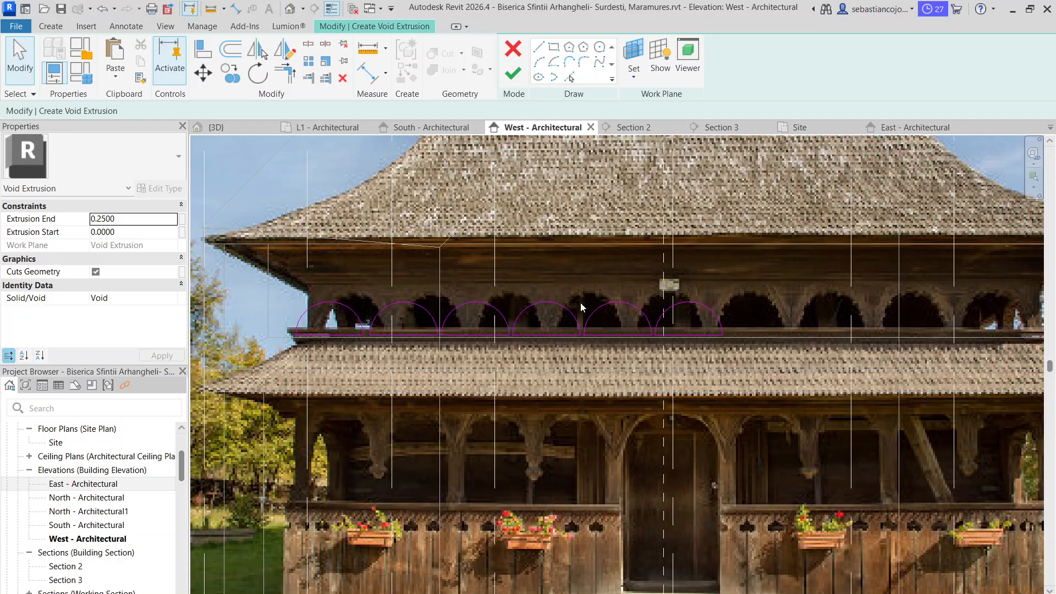
Delete the four copied arches farthest along the gallery, keeping only the first two at the grid 9 end
scroll(580, 302, "down", 2)
scroll(617, 327, "up", 2)
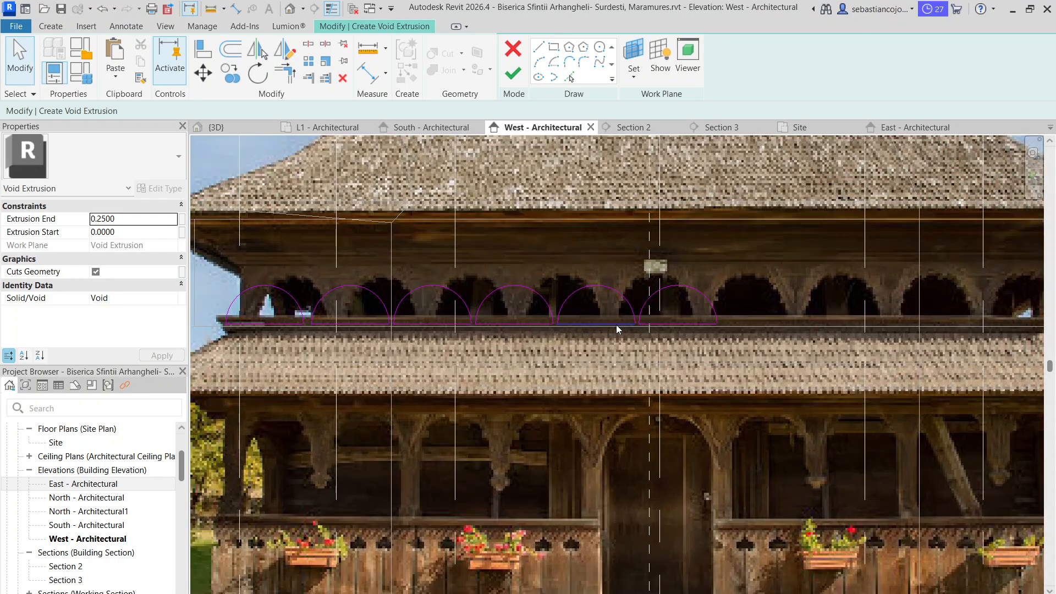
left_click_drag(379, 261, 861, 380)
key("Delete")
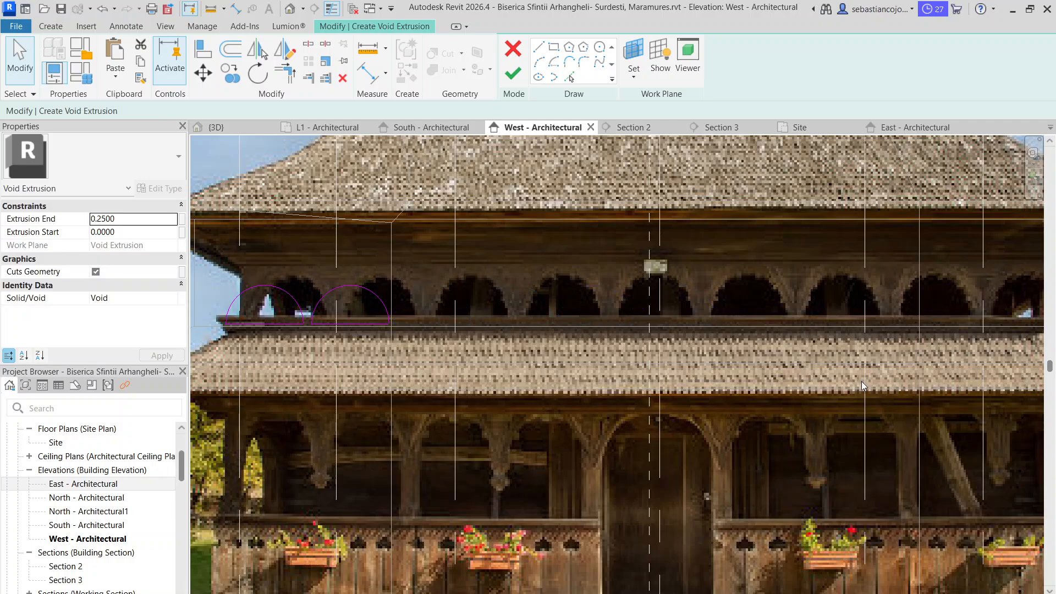
Copy the two remaining arches together as a pair along the gallery, leaving a narrow gap after the second arch
scroll(564, 358, "down", 1)
left_click_drag(219, 266, 425, 347)
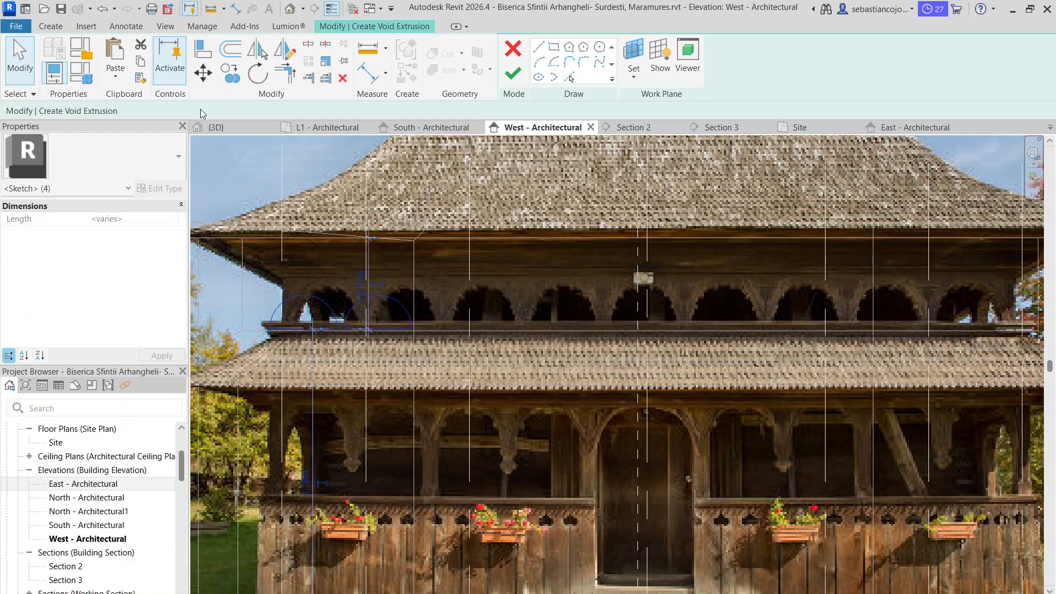
left_click(223, 72)
scroll(297, 324, "up", 3)
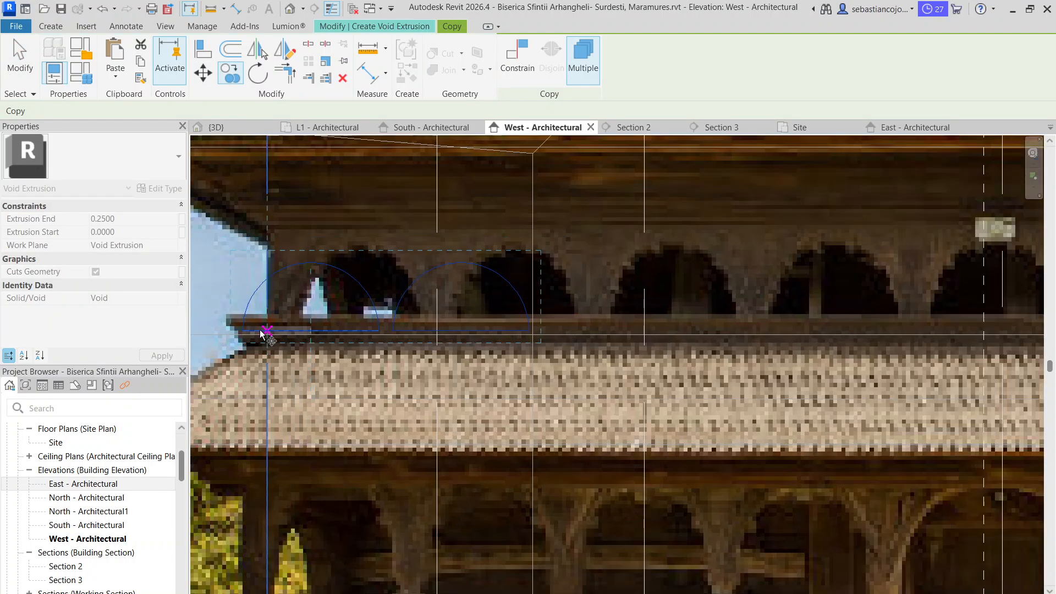
left_click(230, 336)
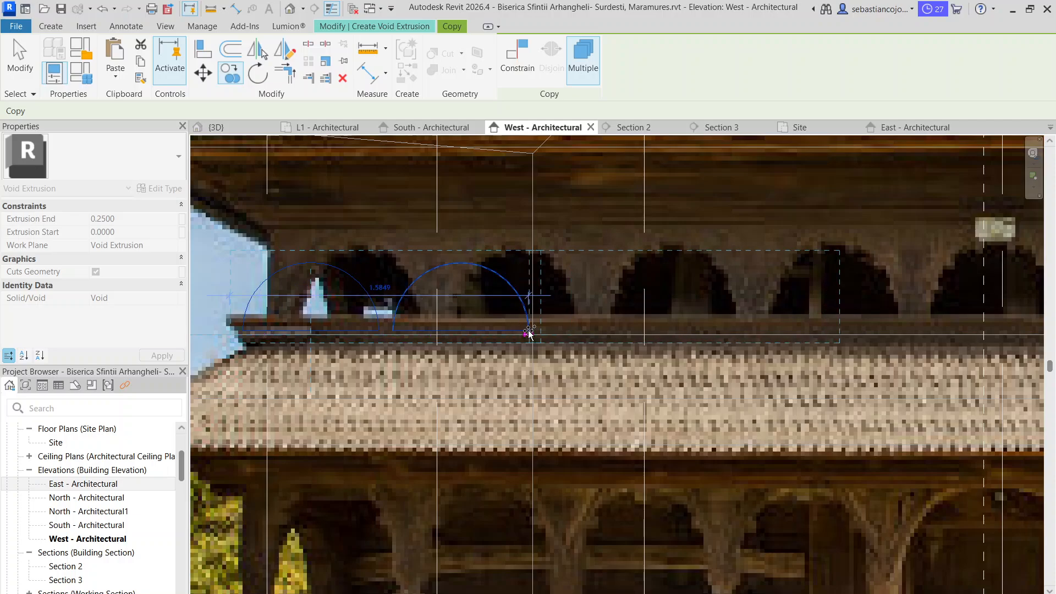
scroll(541, 334, "up", 2)
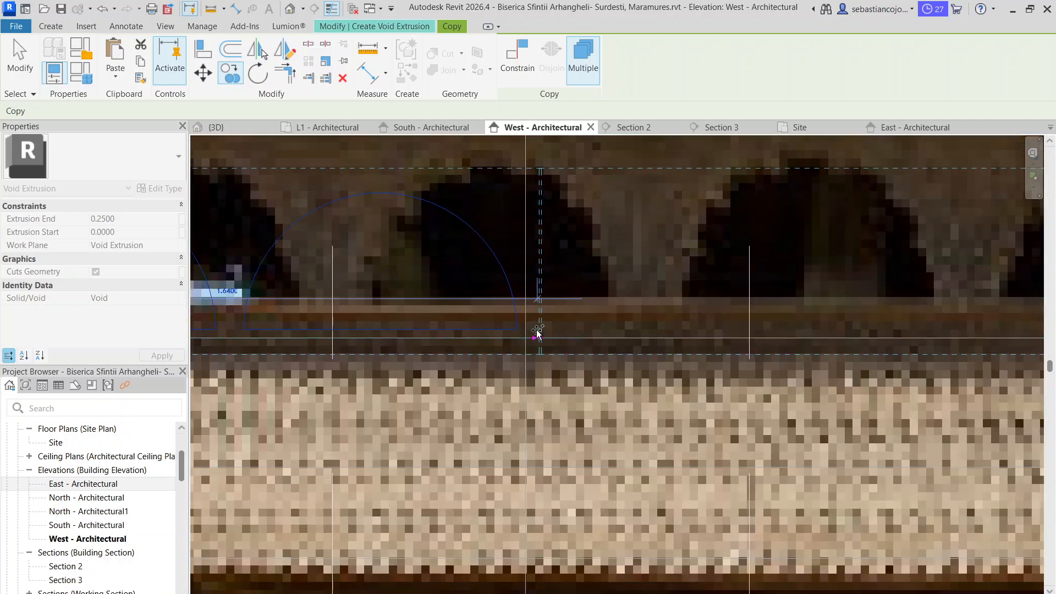
scroll(540, 333, "up", 2)
scroll(540, 333, "down", 5)
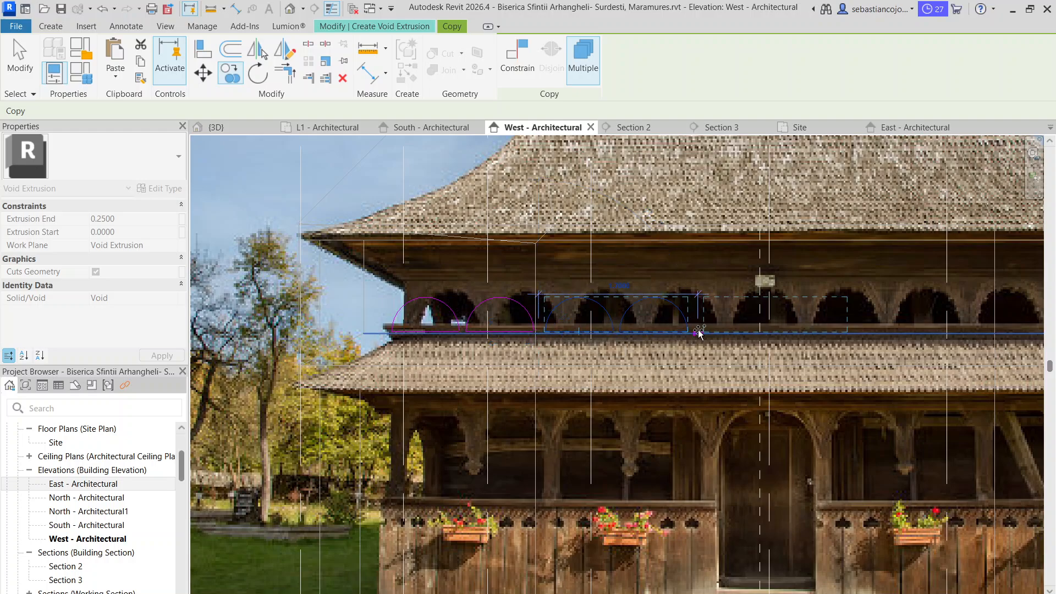
Place two more copies of the arch pair along the gallery, past the facade's centre, at the same narrow gap and end copying
scroll(697, 335, "up", 5)
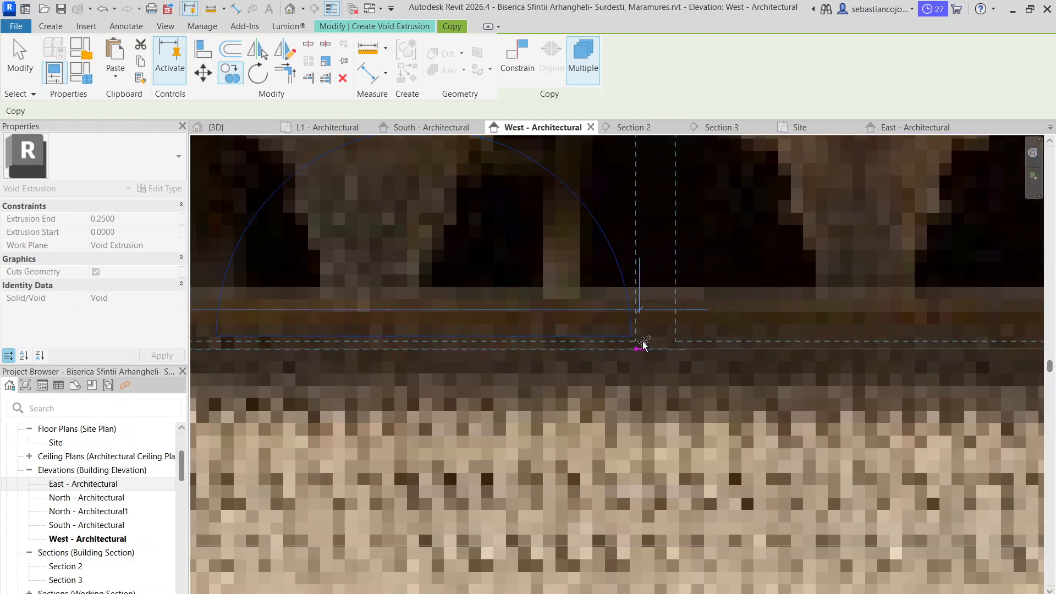
left_click(636, 341)
scroll(641, 341, "down", 4)
middle_click_drag(662, 345, 97, 354)
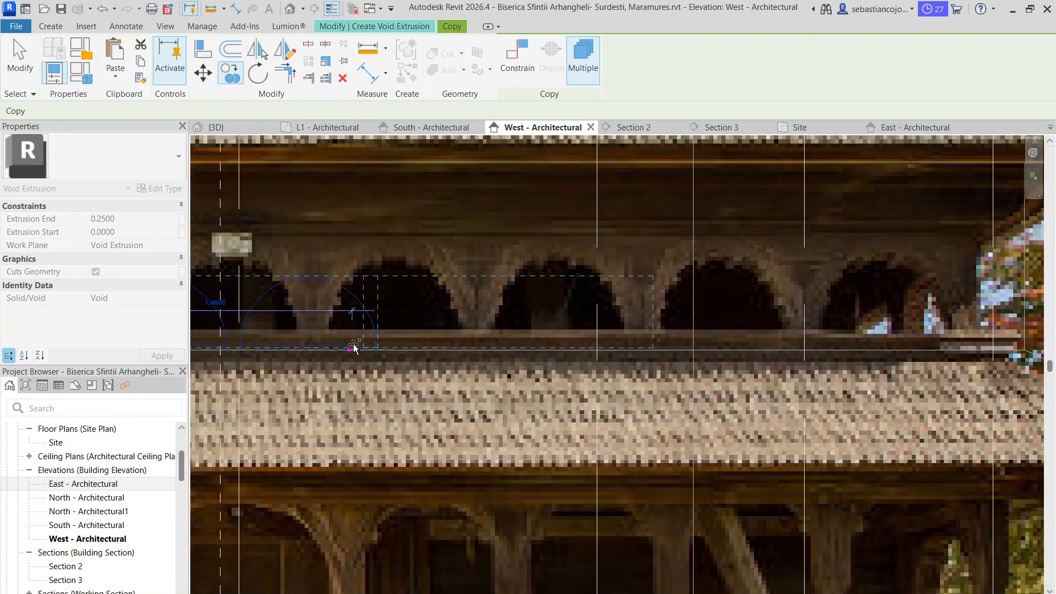
scroll(372, 349, "up", 3)
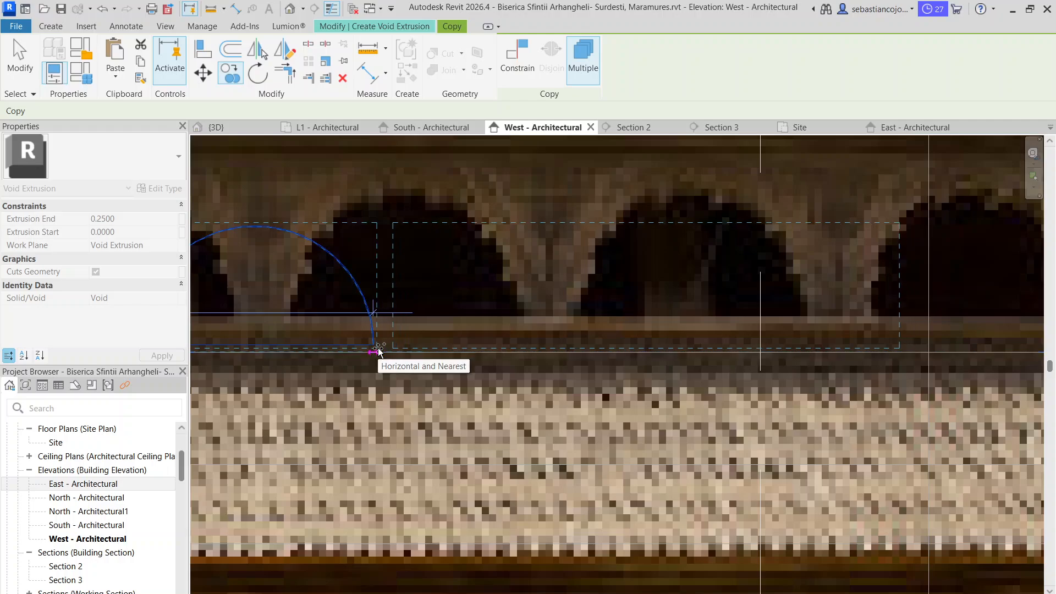
left_click(378, 351)
scroll(381, 349, "down", 3)
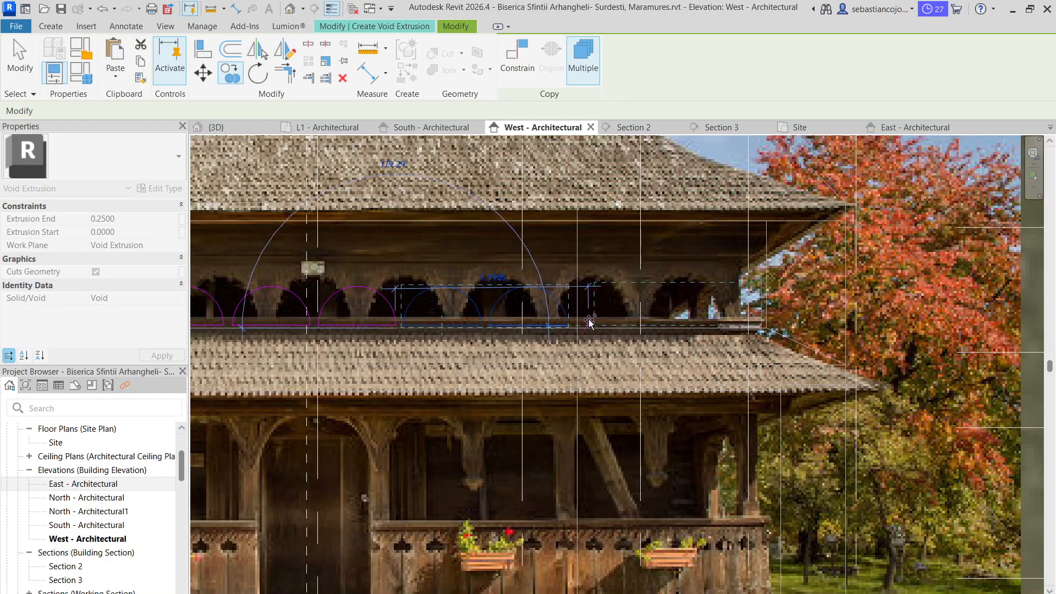
scroll(567, 314, "down", 3)
scroll(577, 352, "up", 2)
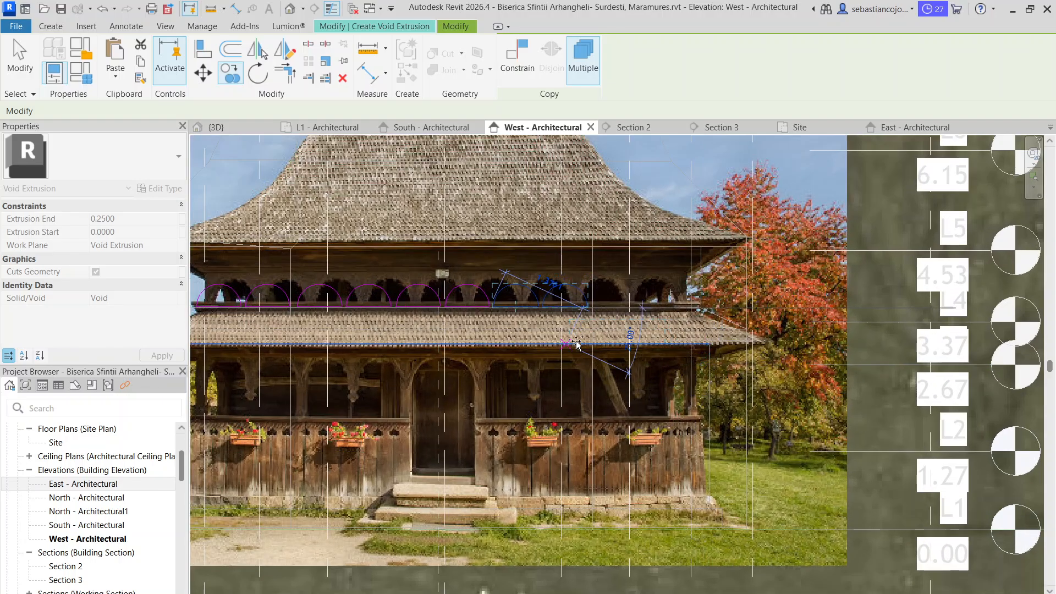
key("Escape")
scroll(566, 333, "down", 2)
scroll(562, 327, "up", 2)
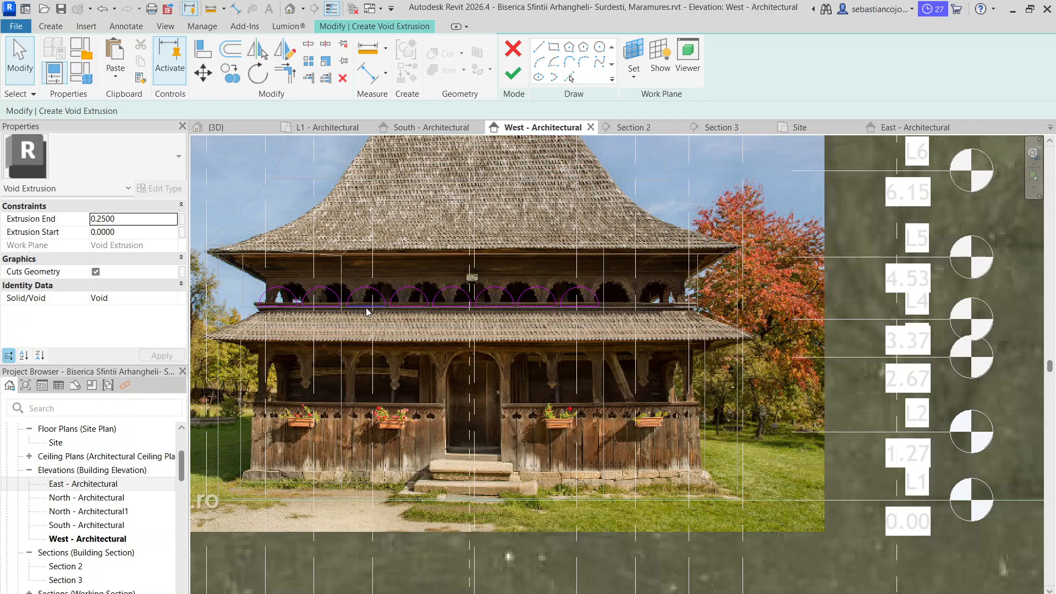
Copy the last arch once more along the gallery toward grid 16, leaving the same narrow gap, and end copying
scroll(593, 306, "up", 2)
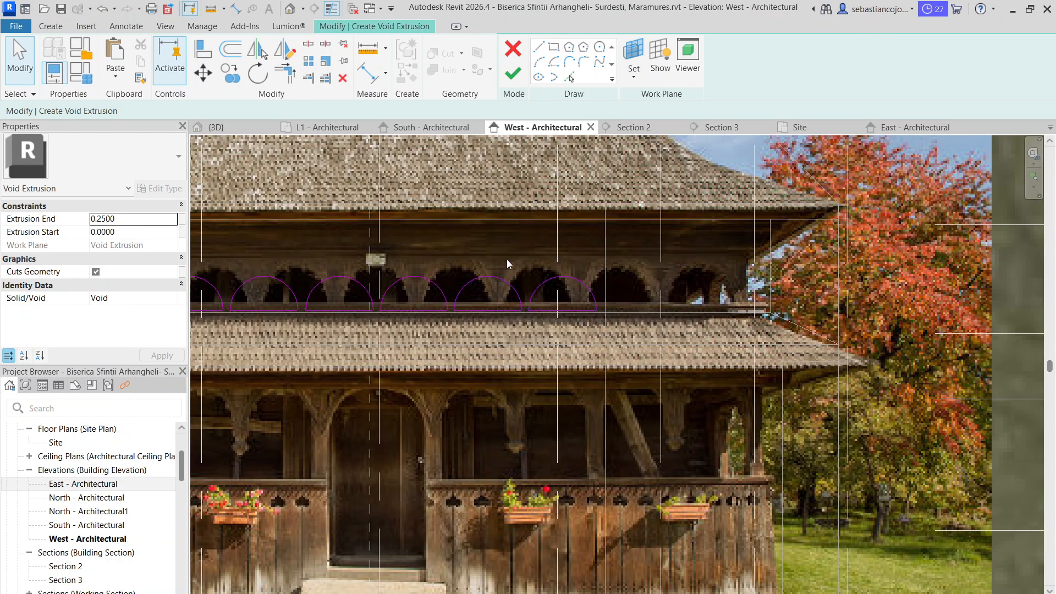
left_click_drag(619, 329, 620, 330)
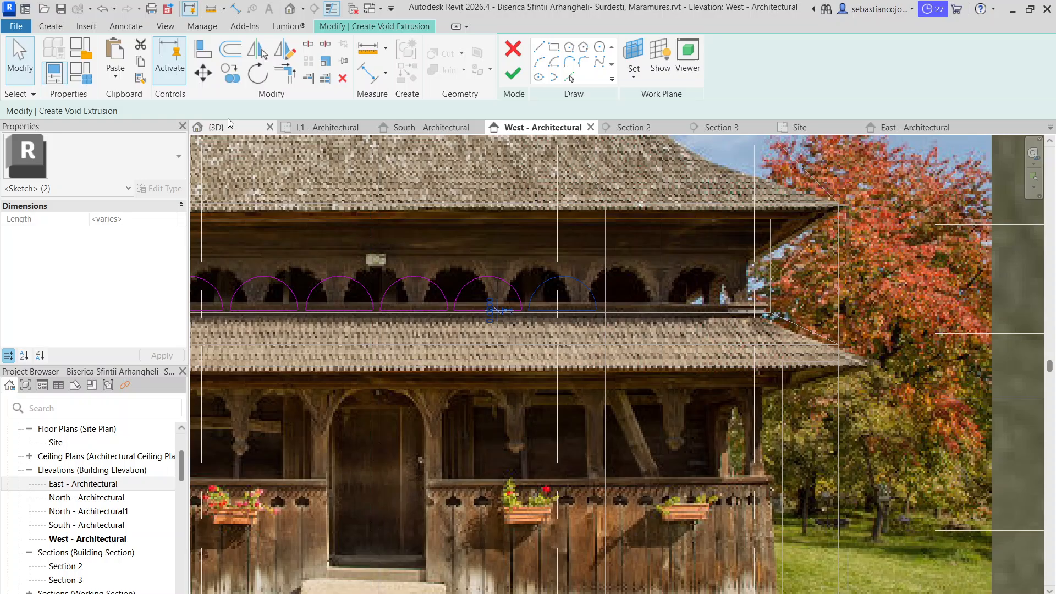
left_click(229, 74)
scroll(529, 311, "up", 2)
left_click(527, 313)
scroll(530, 313, "down", 4)
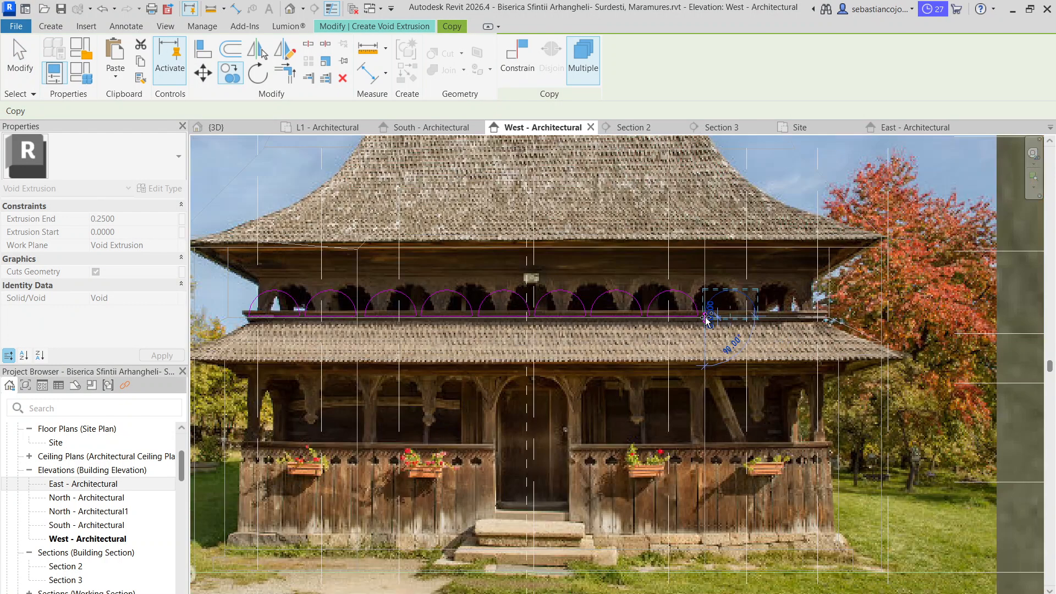
left_click(706, 317)
key("Escape")
scroll(572, 331, "down", 3)
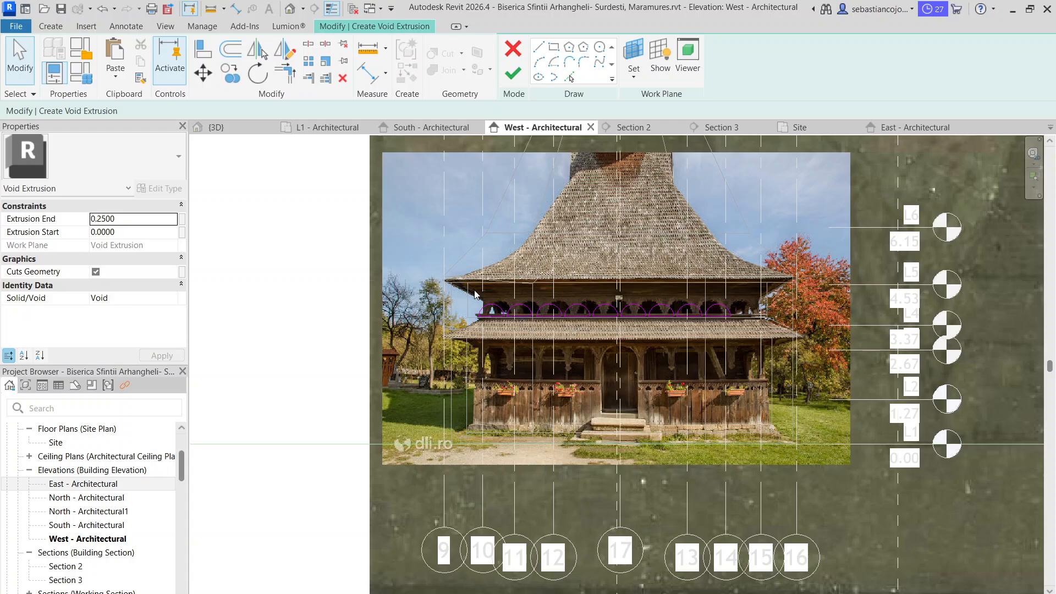
Select all nine arches and shift the whole row along the gallery toward grid 16, then deselect it
scroll(741, 310, "up", 4)
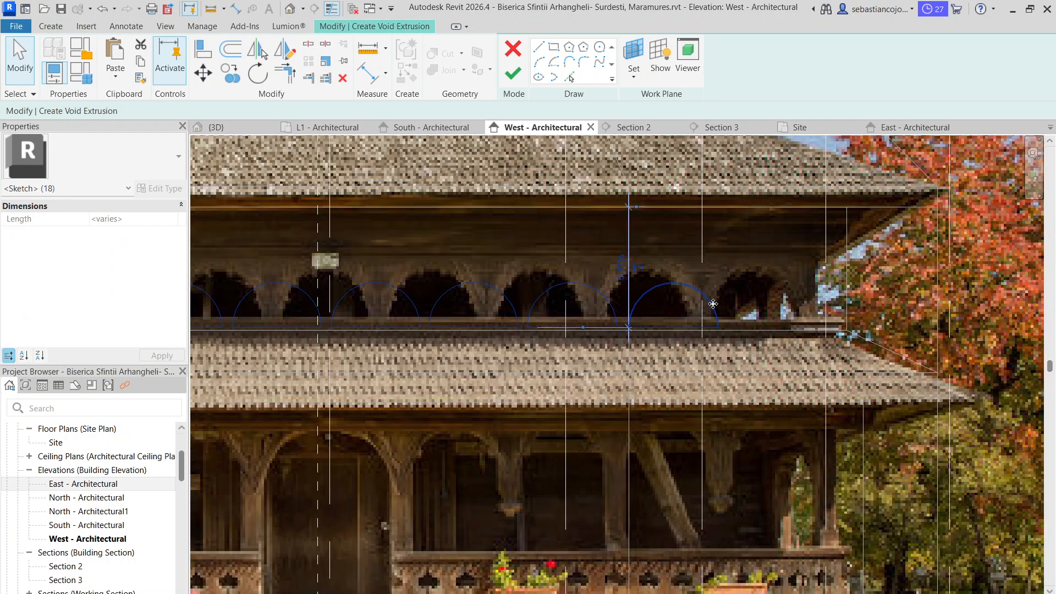
left_click_drag(712, 306, 797, 297)
left_click(697, 340)
scroll(605, 278, "down", 5)
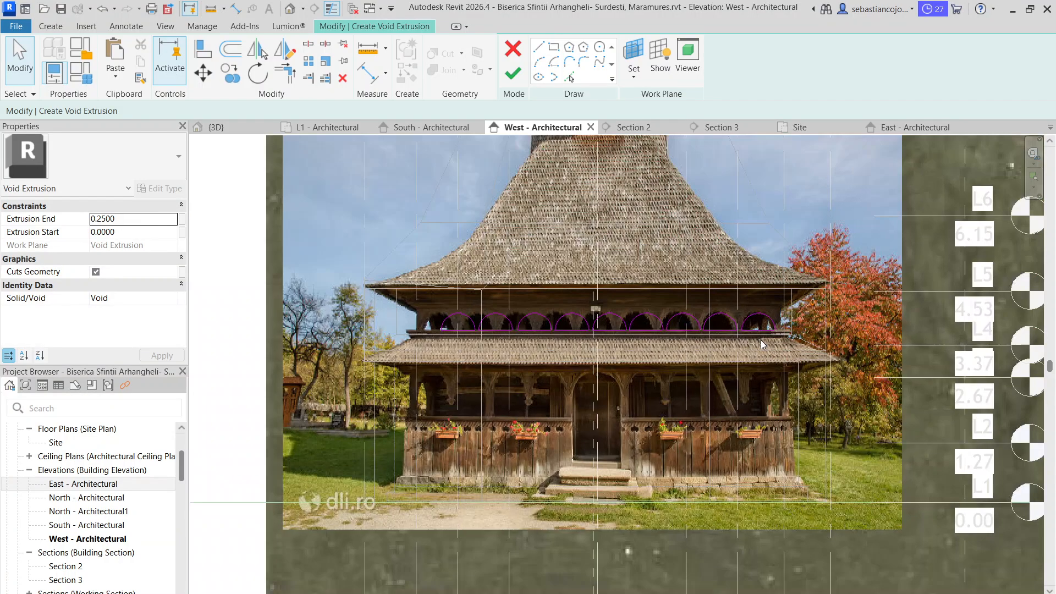
Move the first, second and third arches individually over the matching photo openings at the grid 9 end
scroll(434, 339, "up", 5)
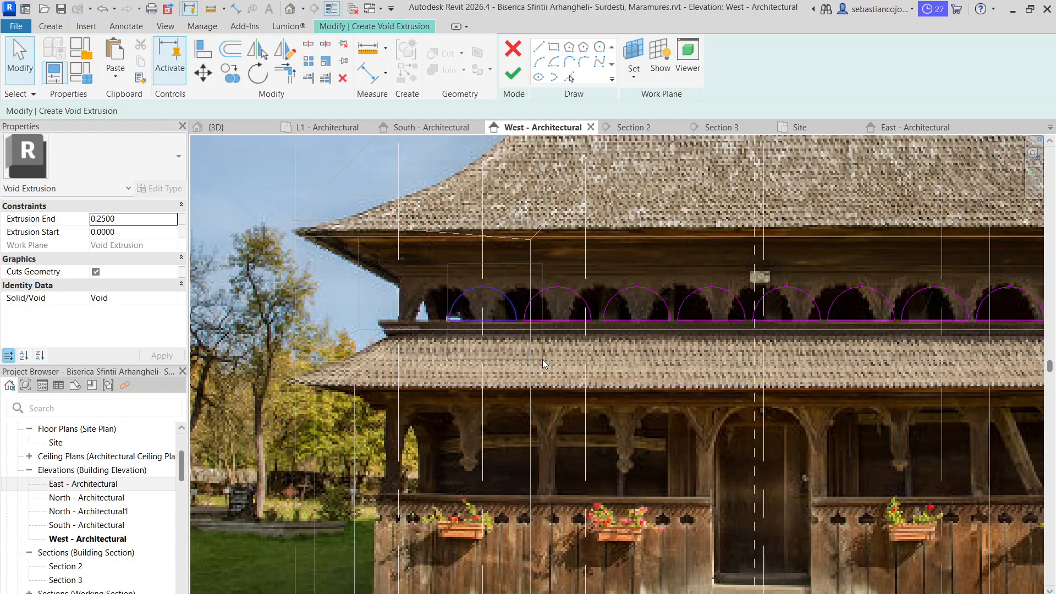
scroll(508, 355, "up", 3)
left_click_drag(476, 305, 418, 301)
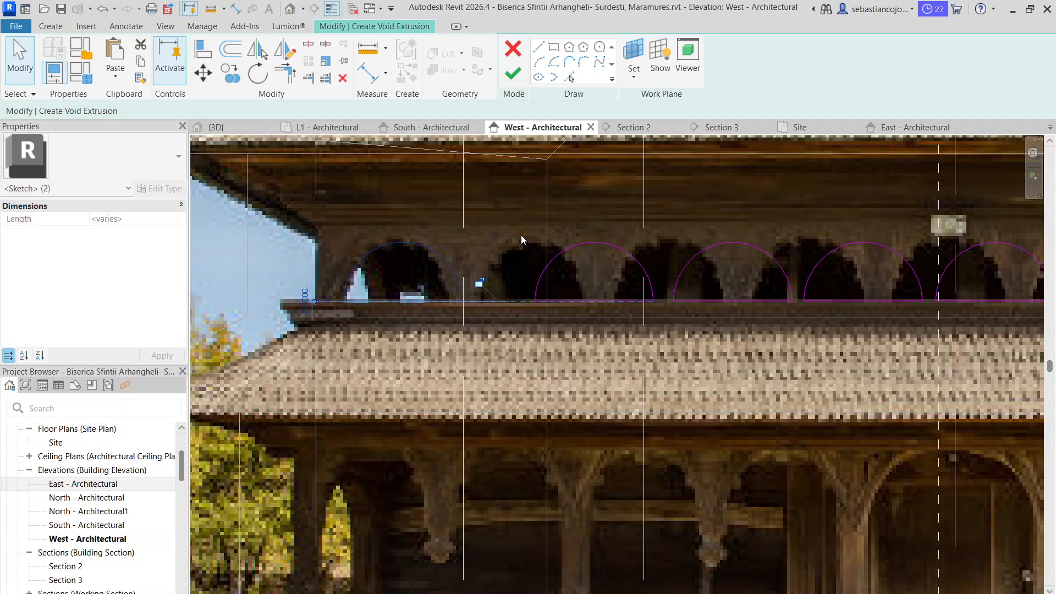
left_click_drag(517, 232, 580, 301)
left_click_drag(660, 210, 726, 304)
middle_click_drag(726, 304, 599, 227)
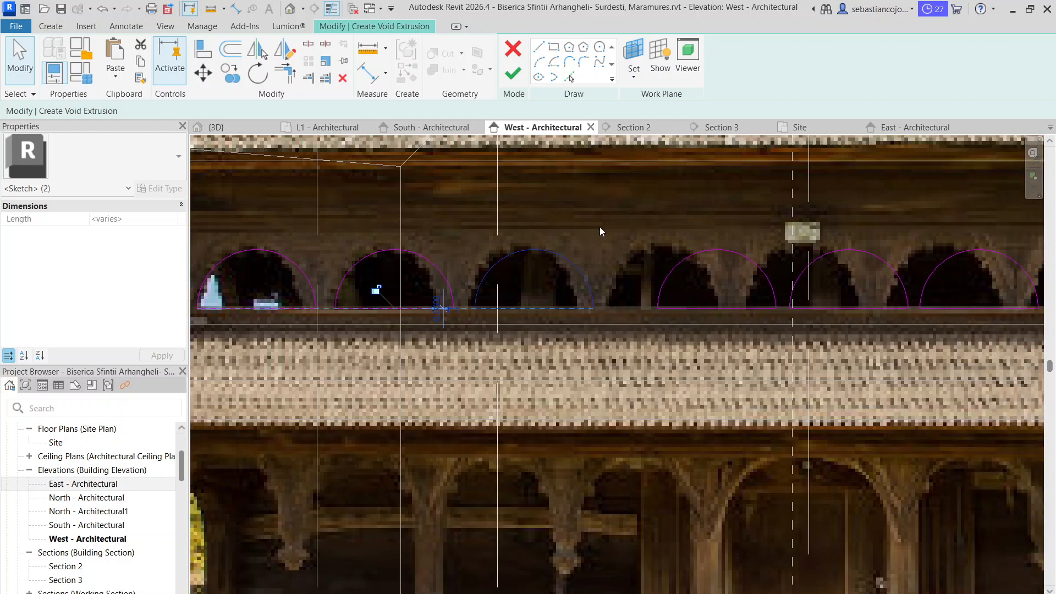
Move the fourth arch toward its photo opening and the fifth arch over the central opening above the doorway
left_click_drag(601, 227, 846, 360)
left_click_drag(726, 309, 687, 308)
middle_click_drag(687, 307, 431, 321)
mouse_move(478, 244)
left_mouse_down()
mouse_move(637, 324)
mouse_move(552, 315)
mouse_move(551, 325)
left_mouse_up()
middle_click_drag(512, 371, 687, 397)
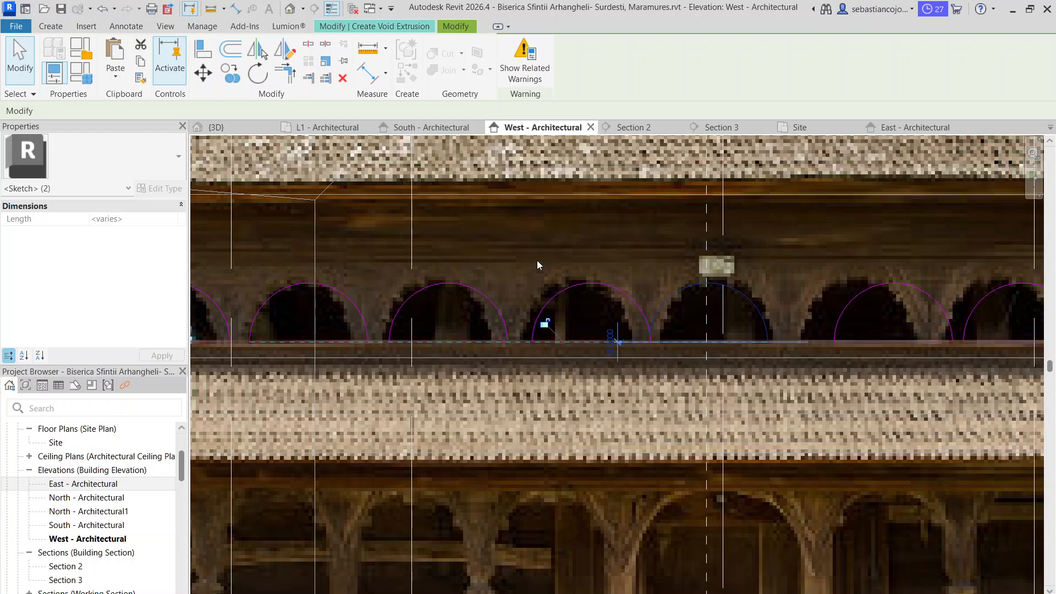
Fine-tune the fourth and third arches along the gallery so each outline fits its photo opening
left_click_drag(525, 263, 659, 395)
left_click_drag(599, 341, 585, 340)
middle_click_drag(482, 343, 658, 348)
scroll(657, 348, "up", 1)
left_click_drag(529, 267, 716, 381)
mouse_move(663, 345)
left_mouse_down()
mouse_move(640, 345)
mouse_move(653, 343)
left_mouse_up()
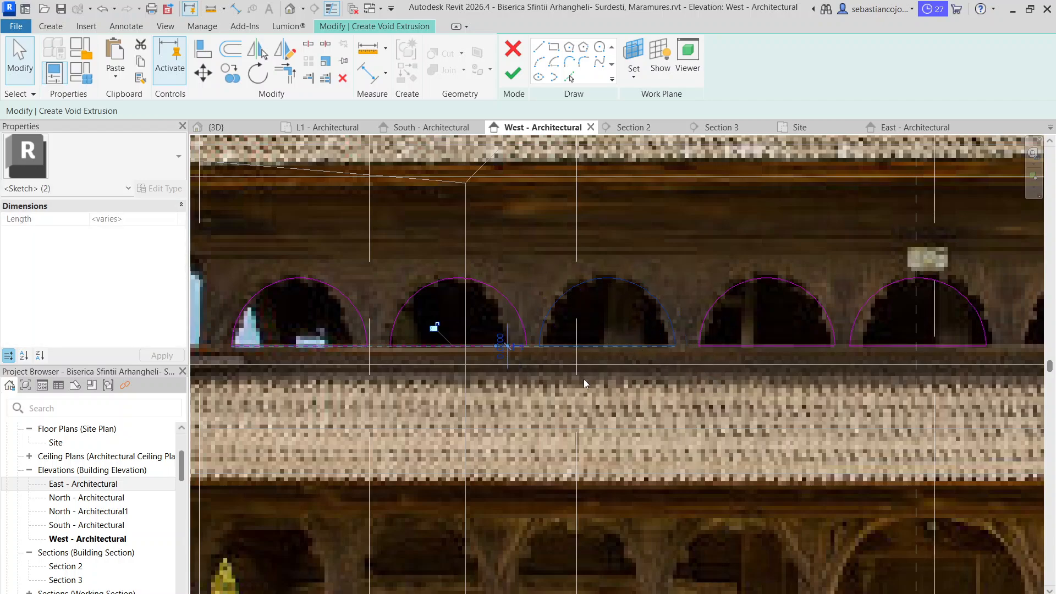
Fine-tune the second and first arches along the gallery so each outline fits its photo opening
middle_click_drag(583, 378, 765, 377)
left_click_drag(545, 266, 732, 371)
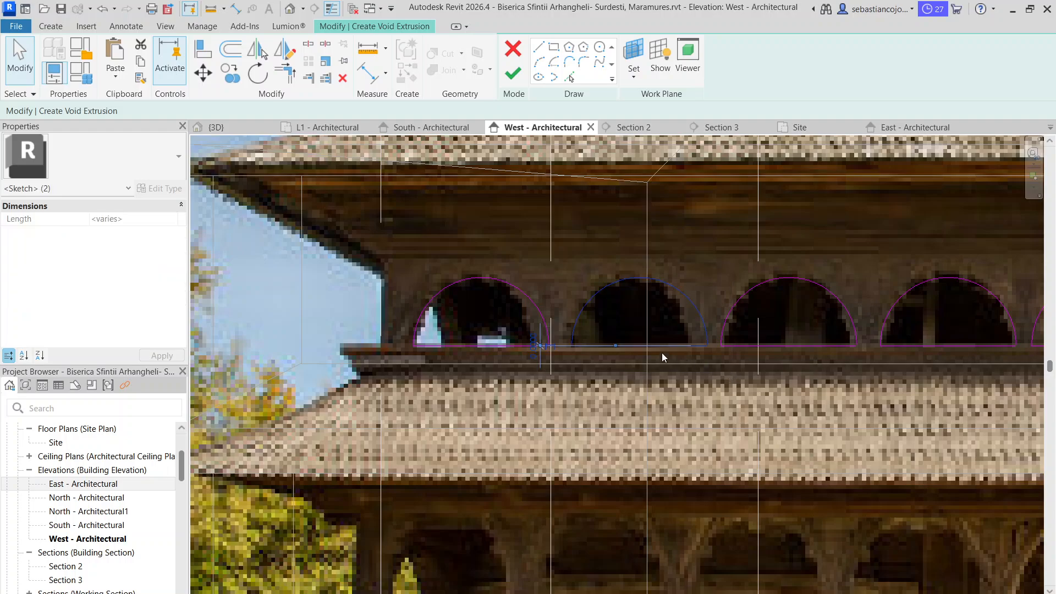
left_click_drag(652, 345, 666, 344)
left_click_drag(382, 278, 559, 384)
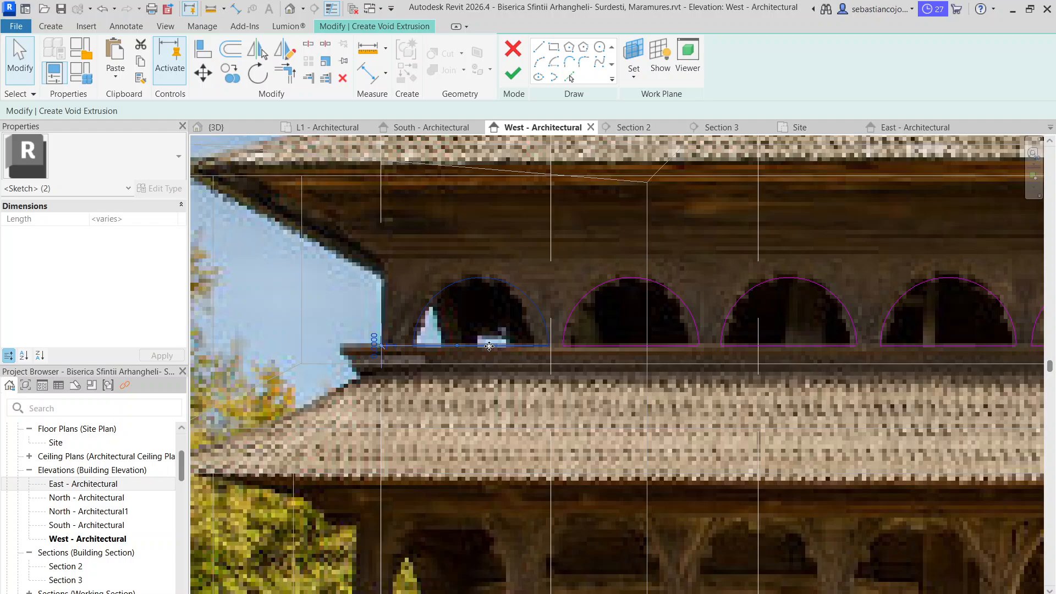
left_click_drag(489, 346, 489, 348)
Replace the four arches on the grid 16 side with mirrored copies of the first four about the central arch's vertical axis
scroll(489, 349, "down", 4)
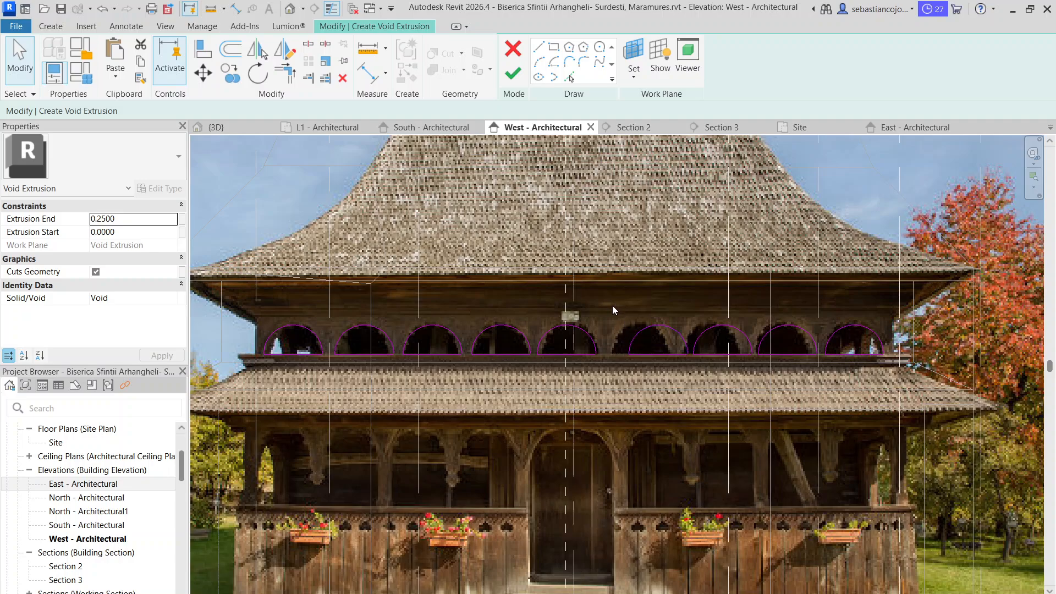
left_click_drag(612, 305, 1014, 422)
key("Delete")
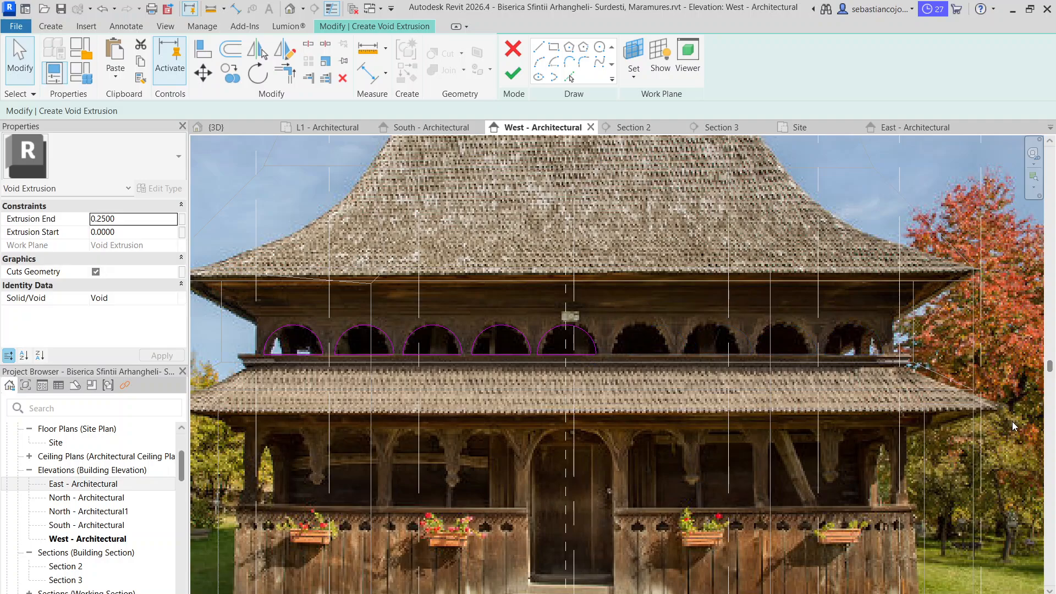
left_click(536, 366)
left_click(286, 48)
scroll(594, 367, "up", 3)
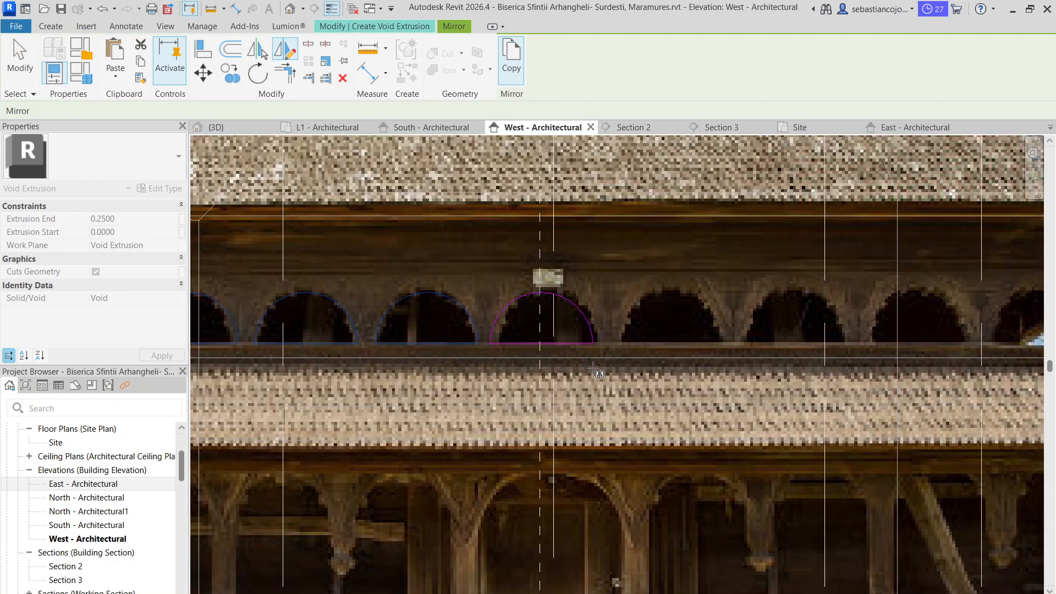
left_click(540, 292)
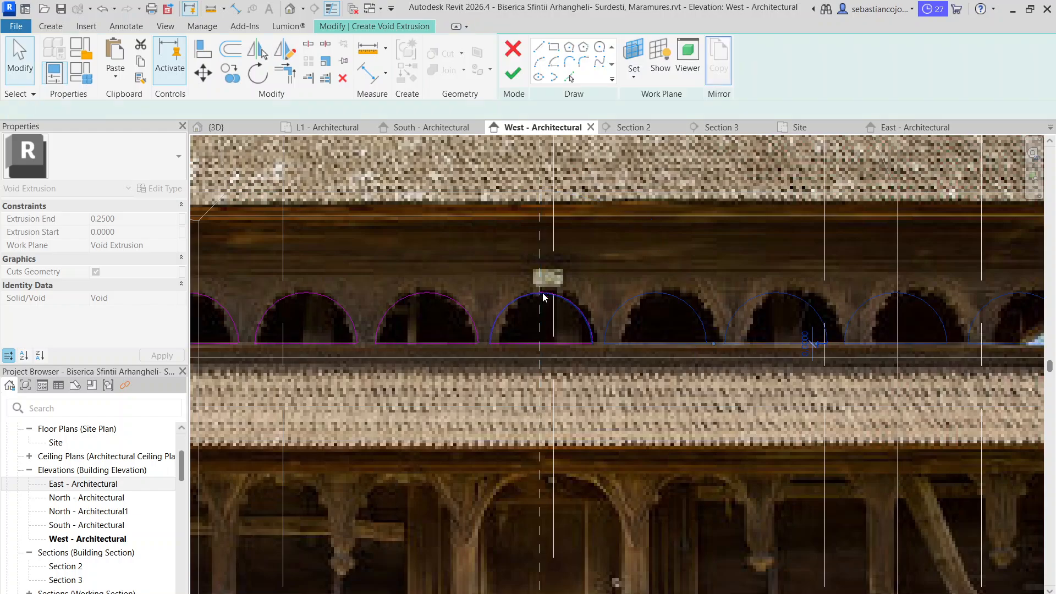
Check the arch row against the photo and finish the void extrusion sketch
scroll(660, 319, "down", 5)
scroll(670, 321, "down", 2)
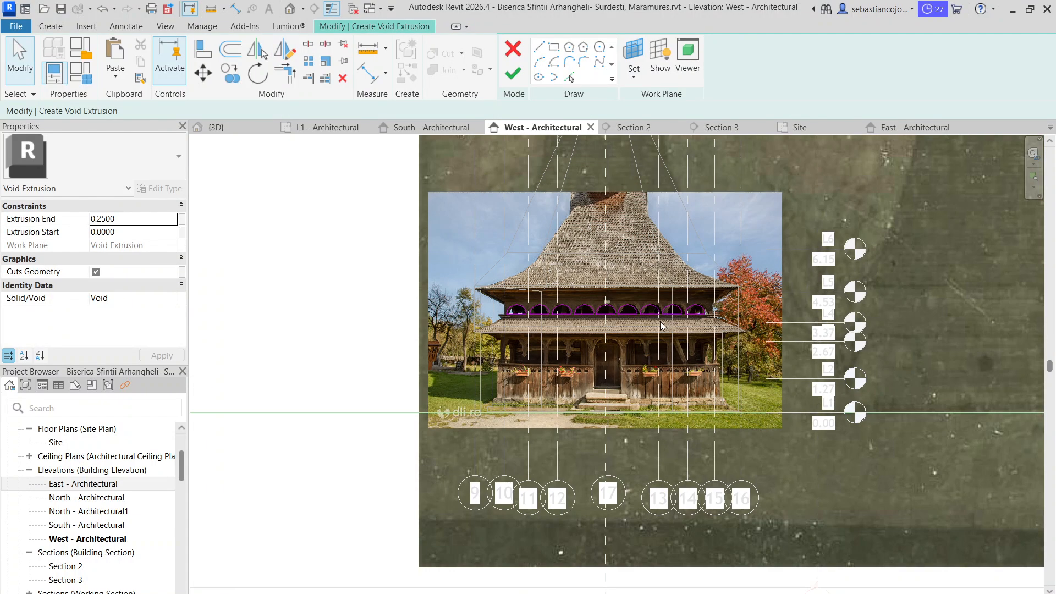
scroll(663, 324, "up", 3)
scroll(744, 315, "down", 2)
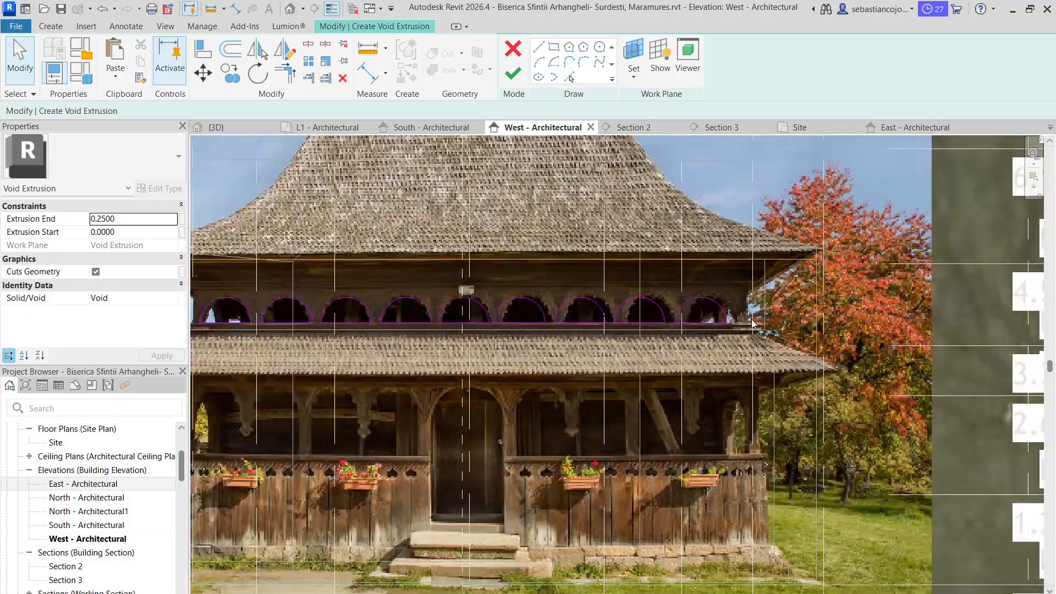
scroll(657, 328, "up", 2)
scroll(658, 333, "down", 2)
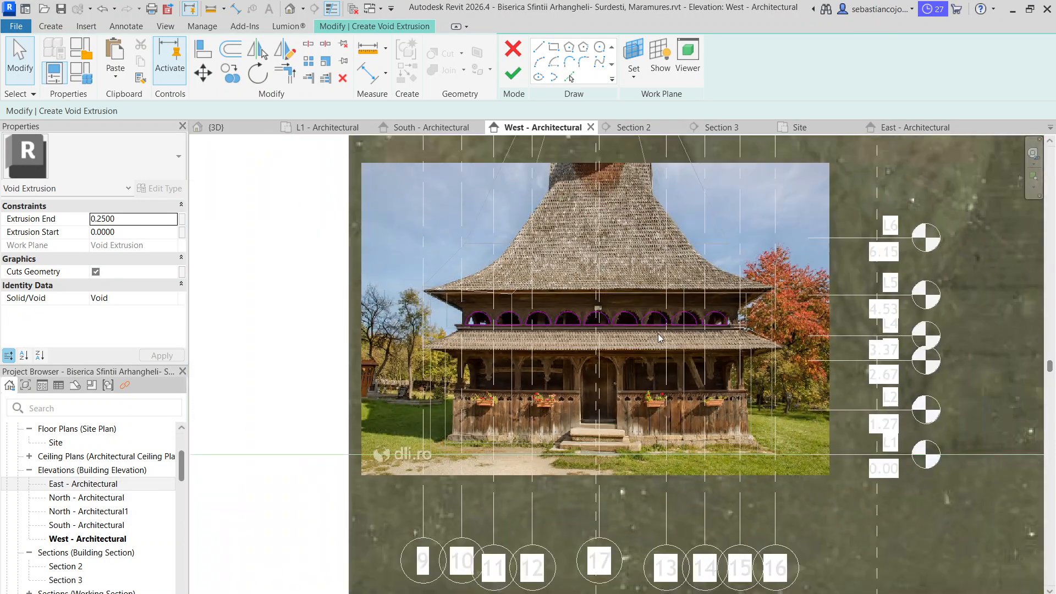
scroll(507, 350, "up", 3)
scroll(507, 352, "down", 1)
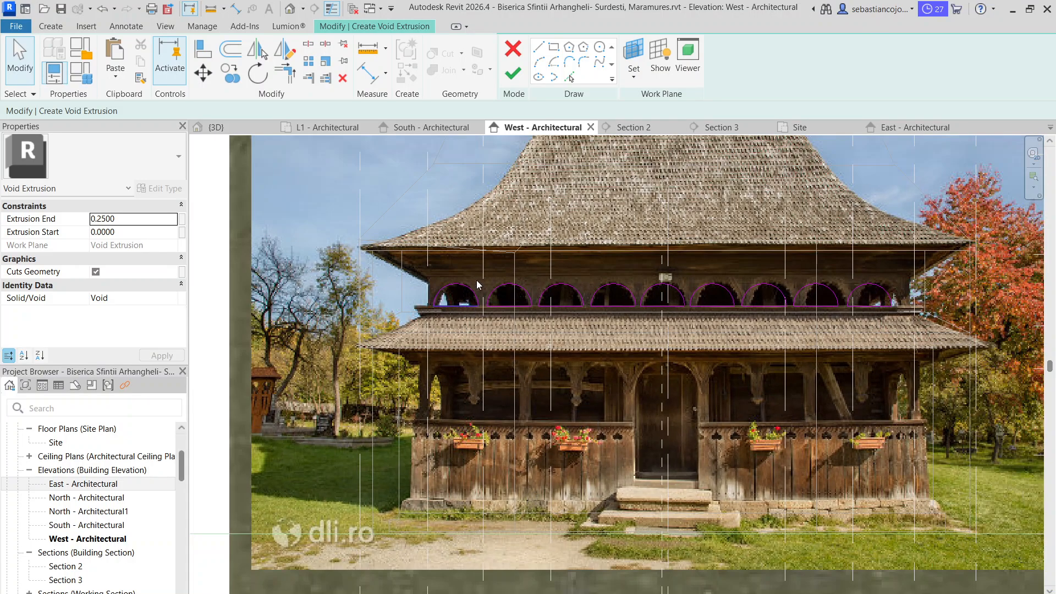
left_click(513, 74)
Start a new void extrusion similar to the gallery arches
scroll(557, 263, "up", 4)
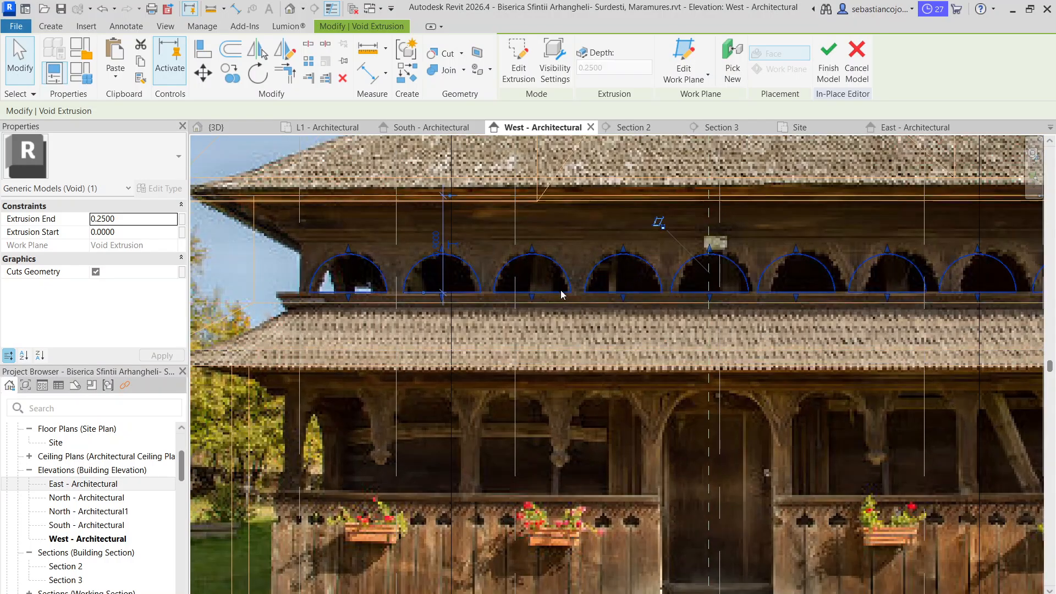
left_click(557, 263)
right_click(556, 263)
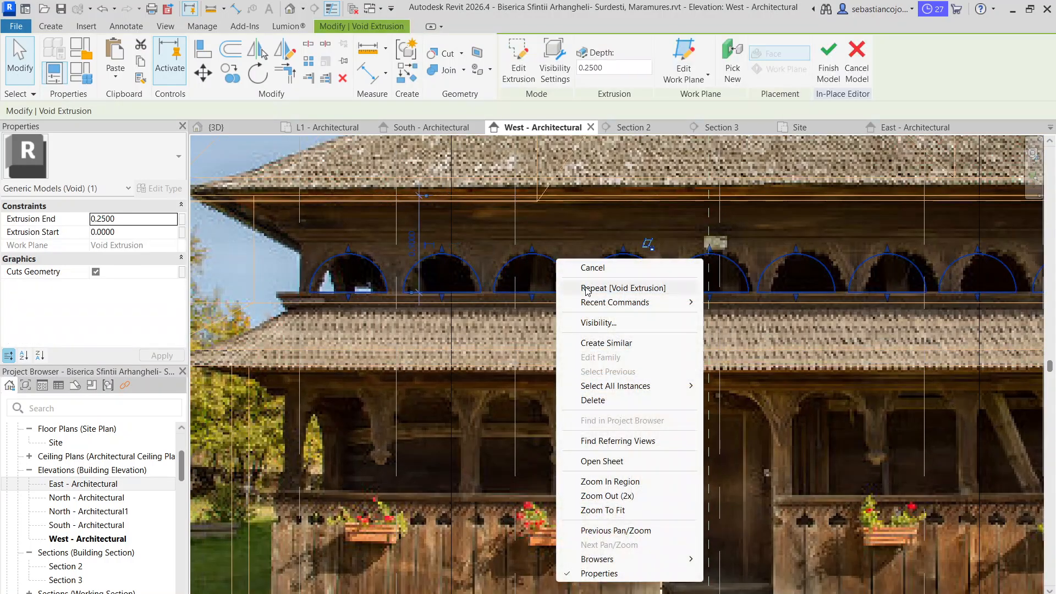
left_click(612, 348)
scroll(545, 383, "down", 3)
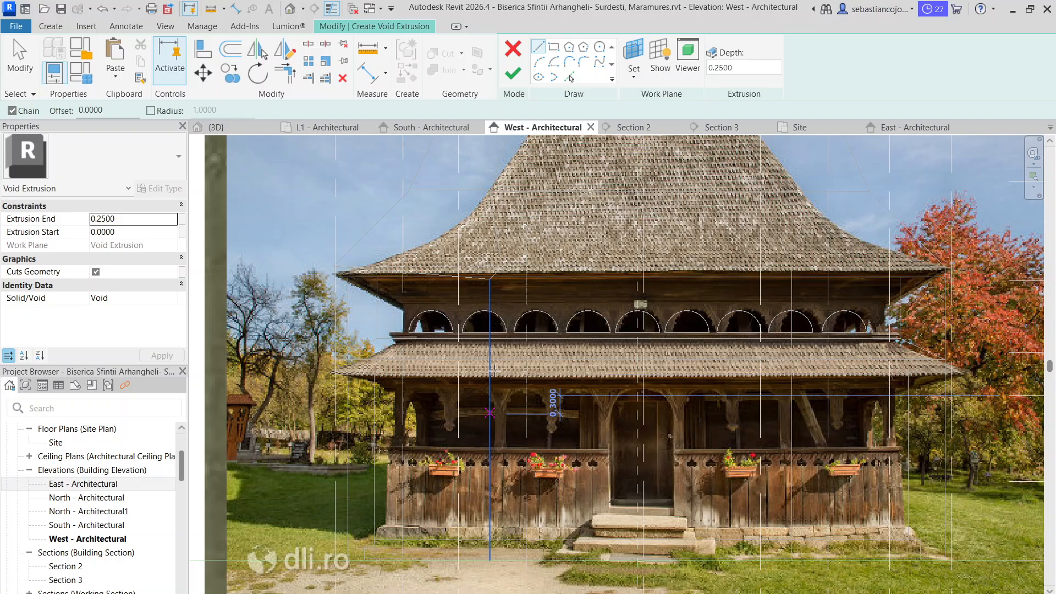
Set the work plane to the lower porch wall, using a temporary hidden-line display to pick it, and return to wireframe
left_click(636, 75)
left_click(672, 127)
scroll(907, 422, "up", 2)
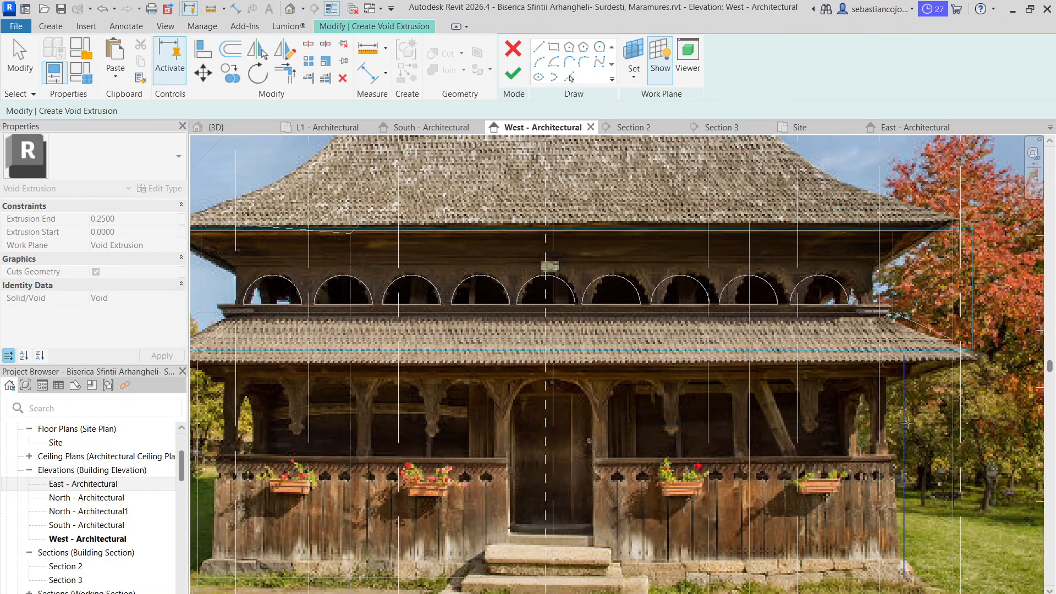
left_click(266, 593)
left_click(294, 534)
scroll(921, 420, "down", 1)
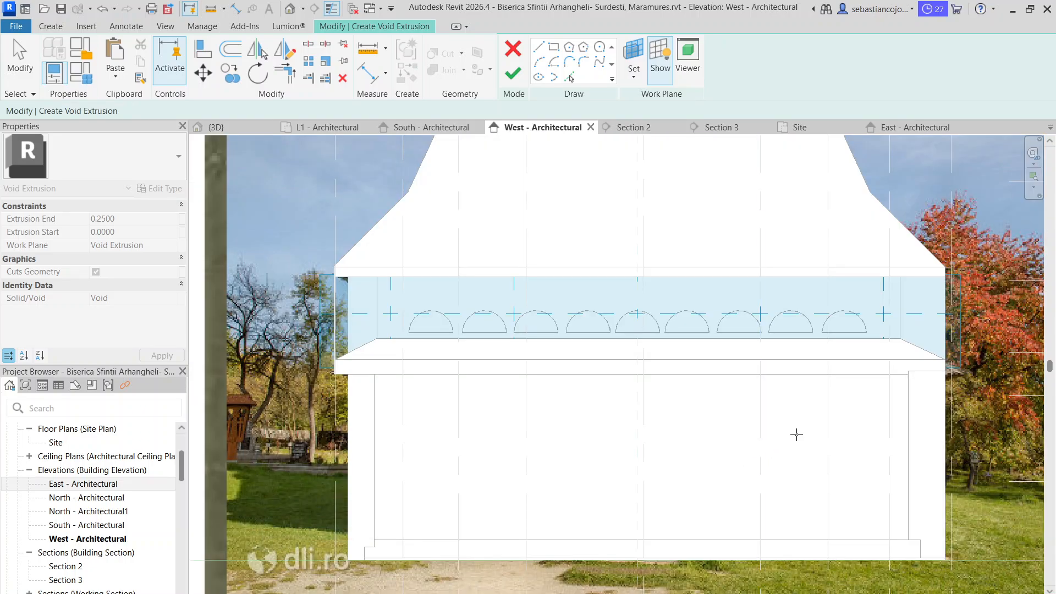
left_click(906, 409)
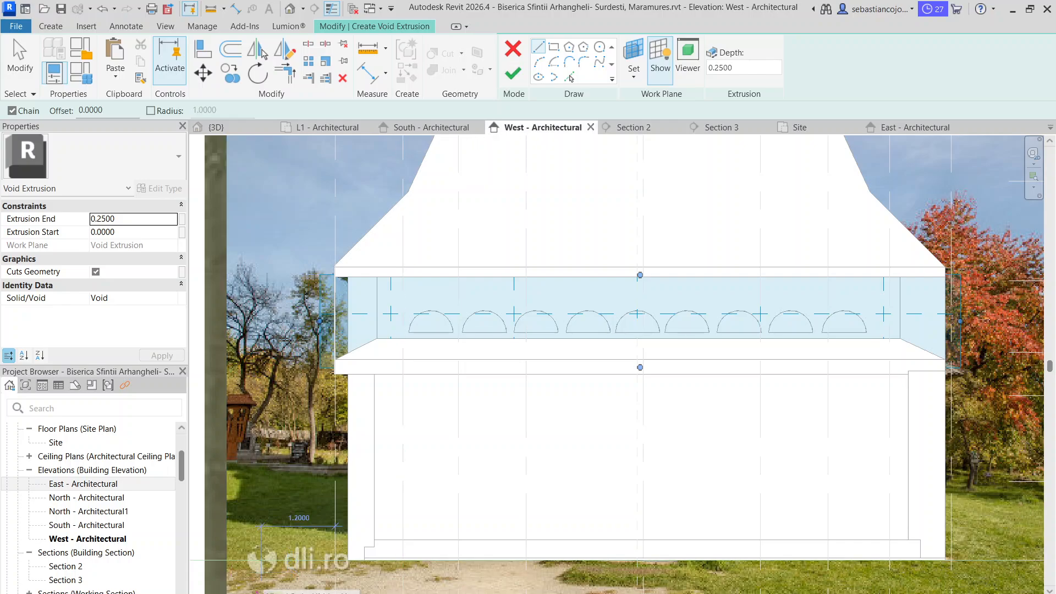
left_click(257, 589)
left_click(297, 517)
scroll(410, 434, "up", 4)
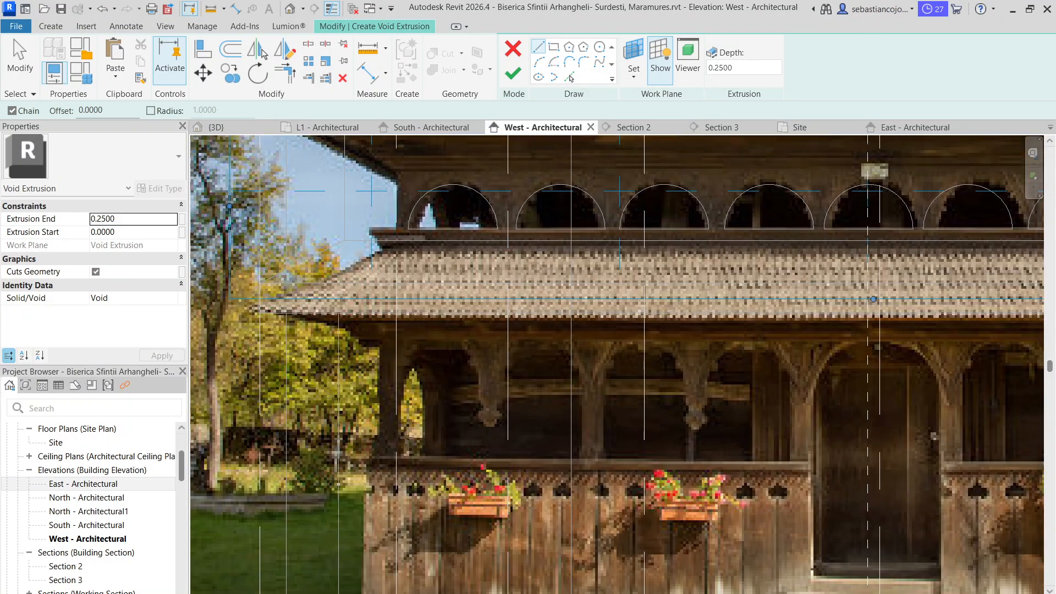
Draw the straight base and two sides, about 0.62 m high, of the first porch opening from grid 10 to the next post
left_click(397, 455)
left_click(397, 377)
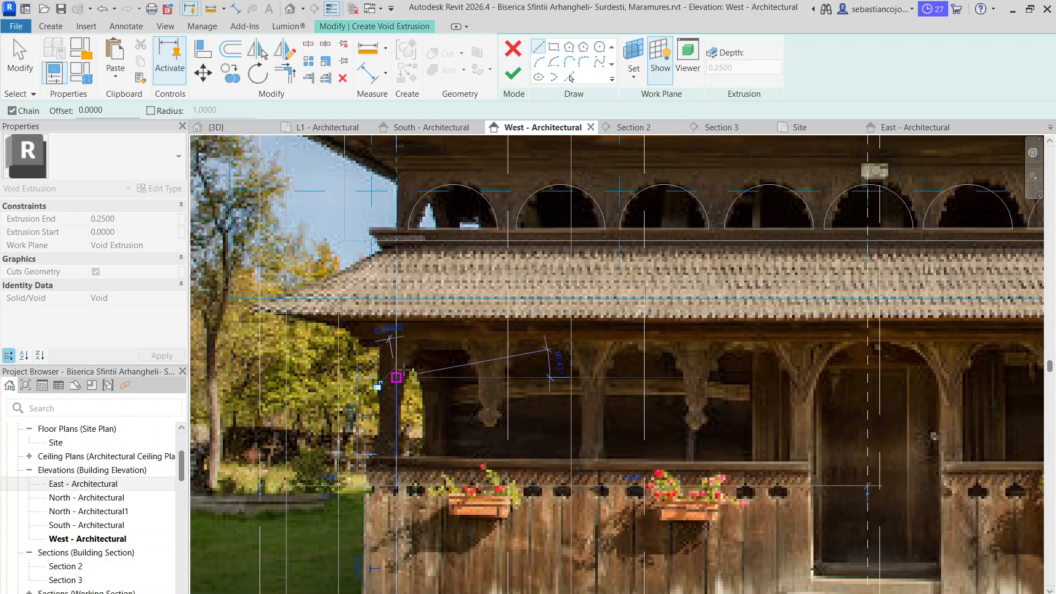
key("Escape")
left_click(397, 454)
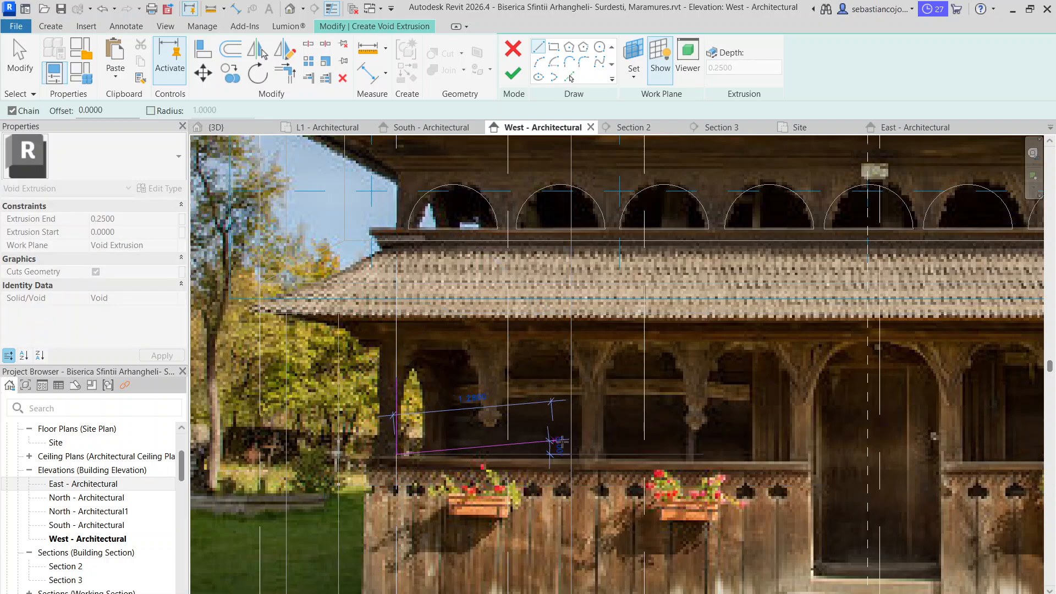
left_click(580, 455)
left_click(580, 377)
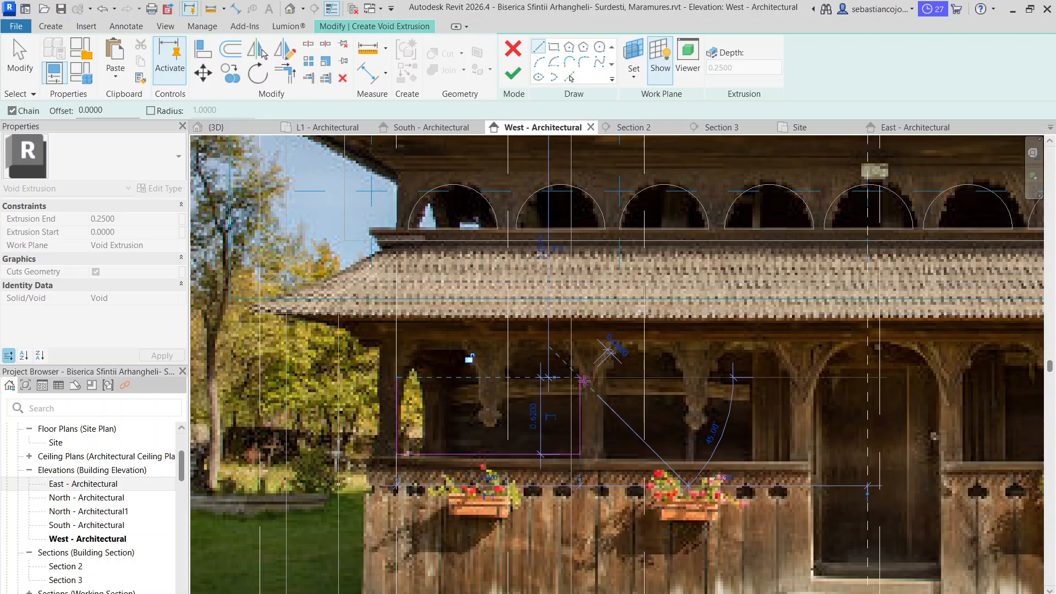
key("Escape")
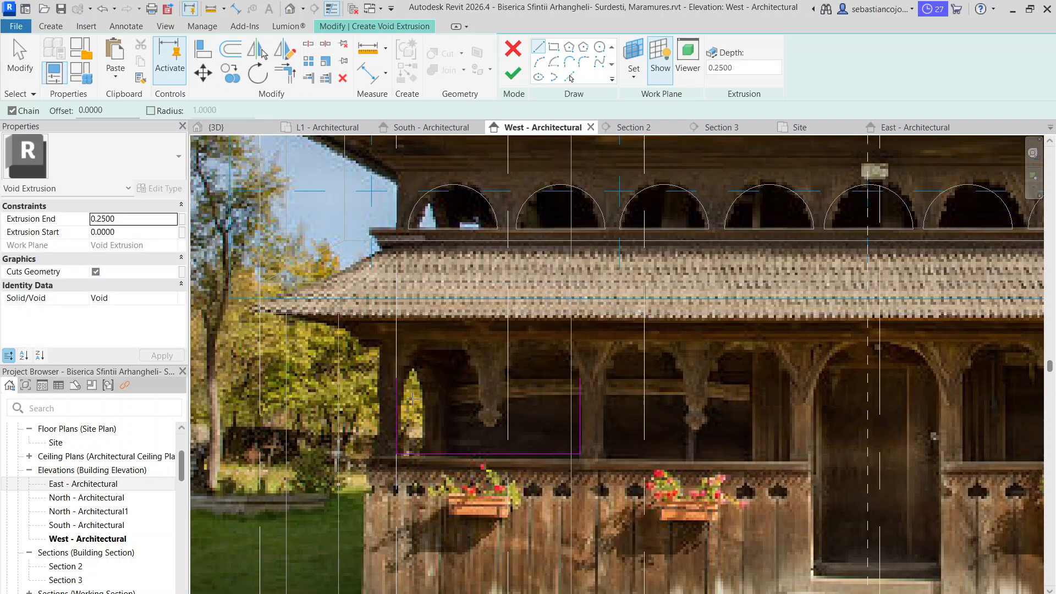
Draw two start-end-radius arcs over the porch opening, one from each side line, leaving a gap at the hanging carved pendant
left_click(540, 61)
left_click(398, 378)
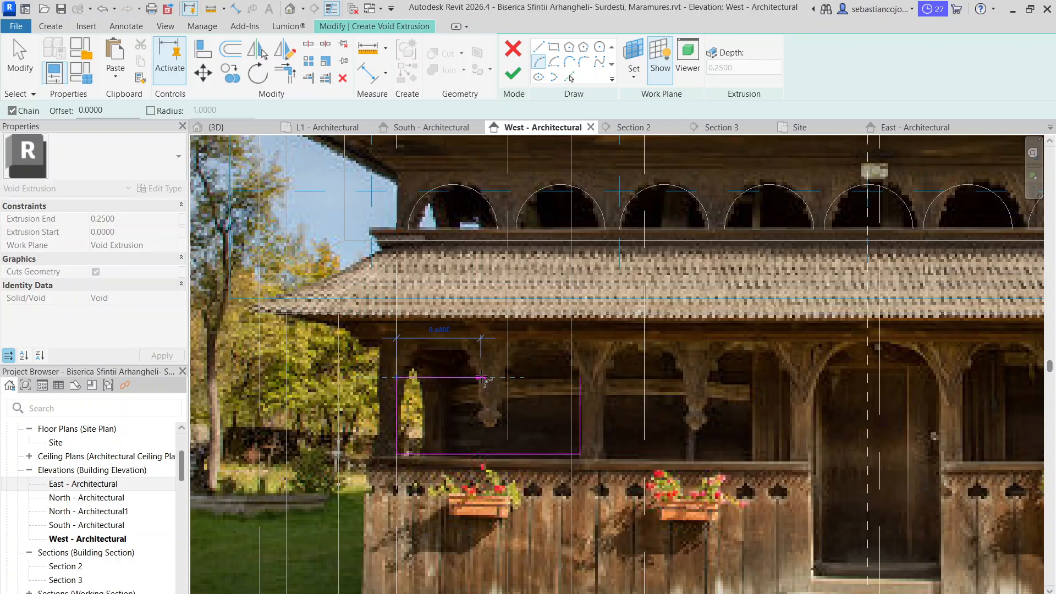
left_click(481, 378)
left_click(469, 346)
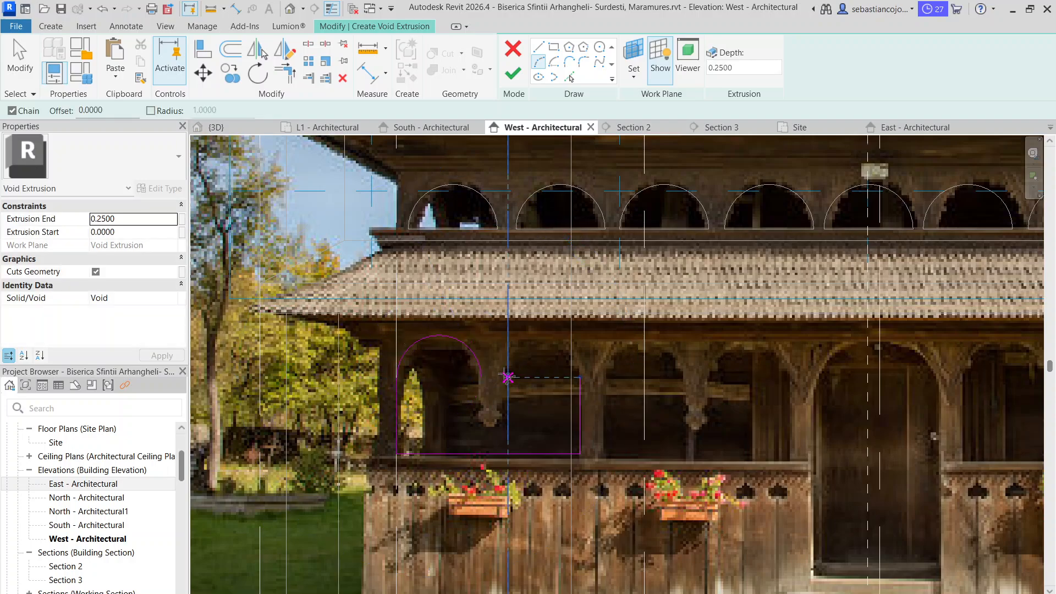
scroll(499, 377, "up", 2)
scroll(499, 376, "up", 1)
left_click(500, 376)
left_click(622, 379)
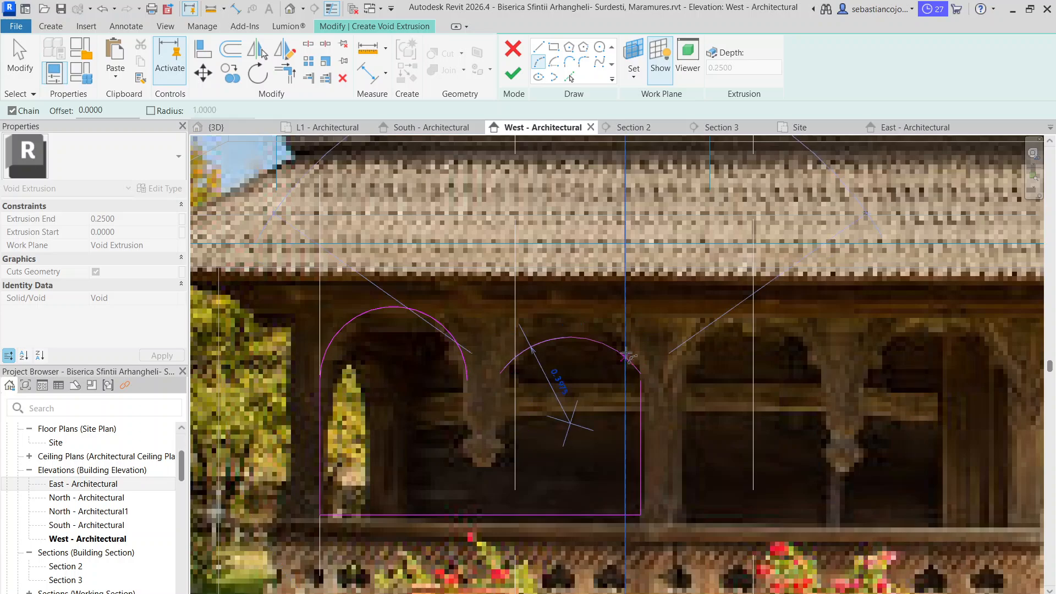
left_click(572, 304)
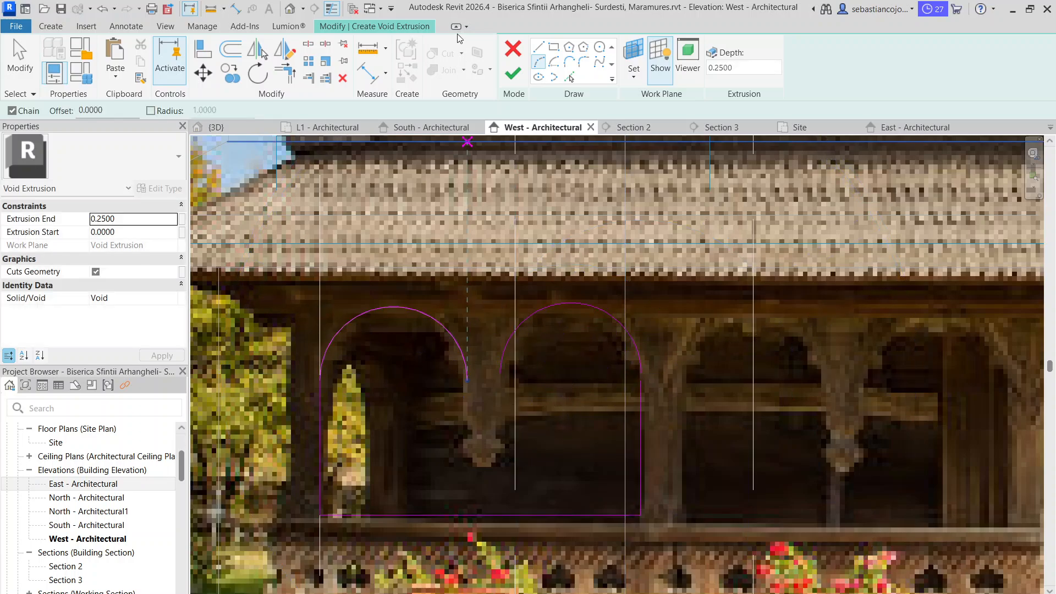
Draw a guide line about 0.38 m down from the first arc's inner end and one about 0.15 m across below the pendant
left_click(540, 47)
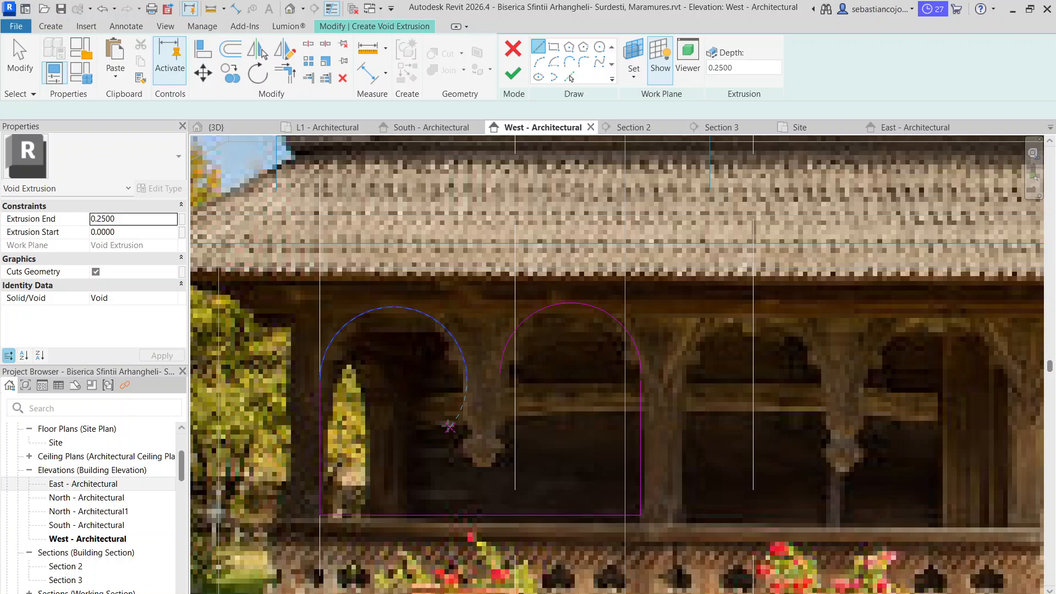
left_click(467, 379)
left_click(467, 462)
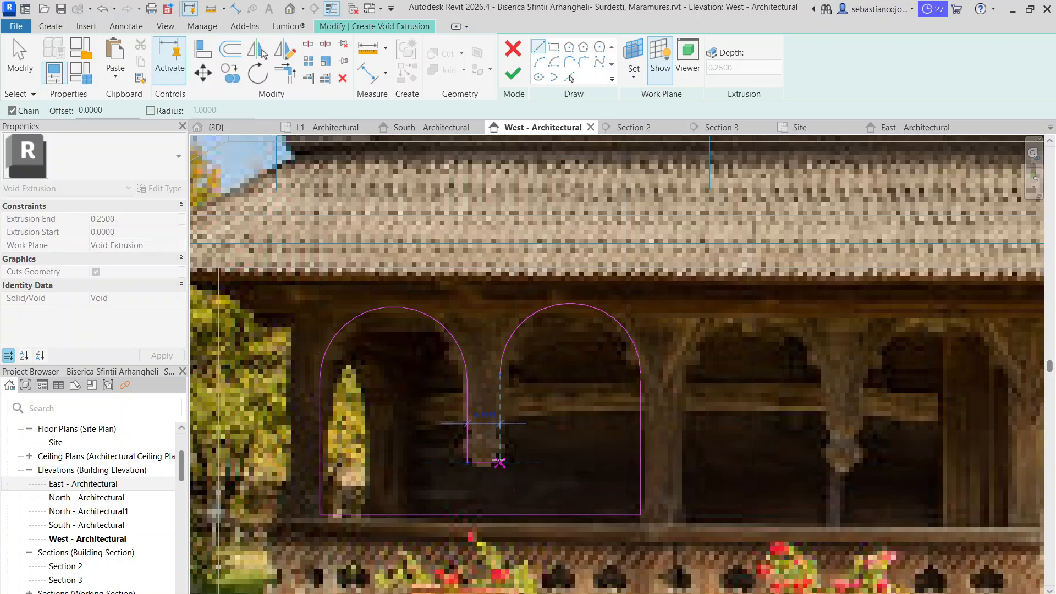
left_click(500, 462)
key("Escape")
key("Escape")
scroll(466, 424, "up", 3)
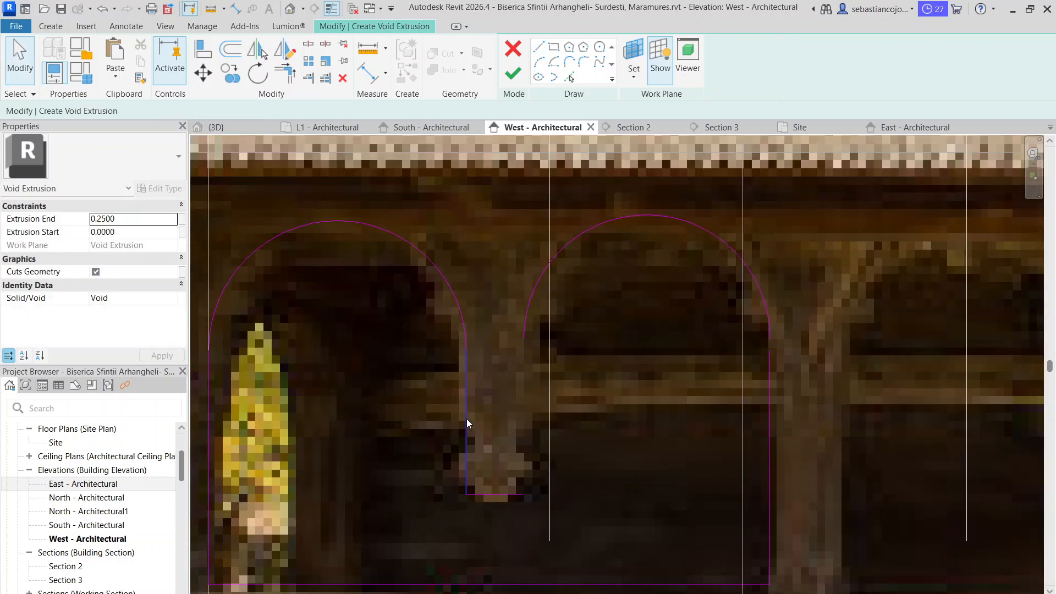
Trace the pendant's stepped left edge with short lines and round its lower tip with a start-end-radius arc
left_click(537, 48)
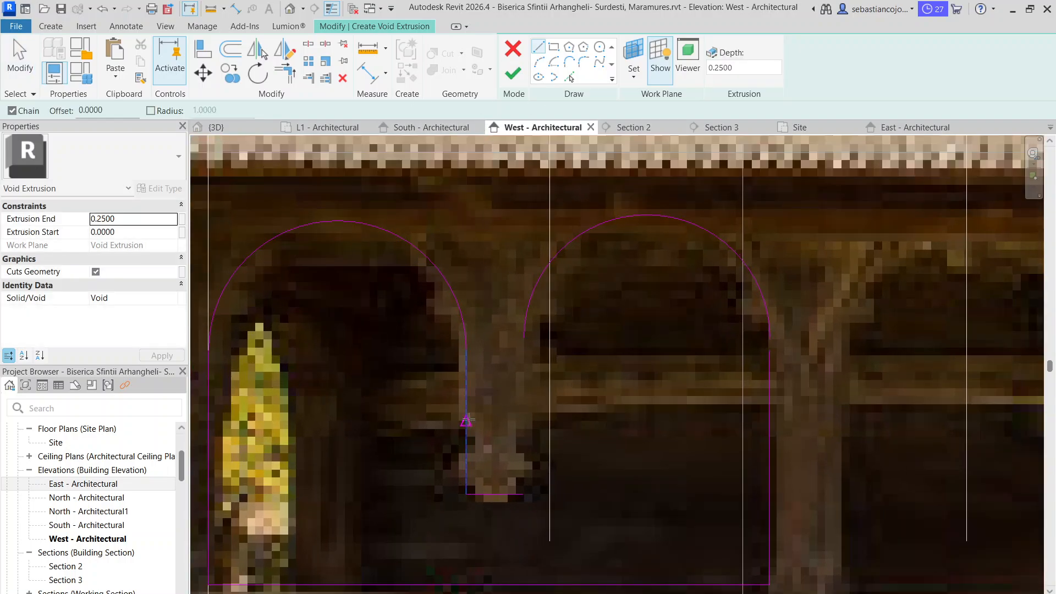
left_click(467, 421)
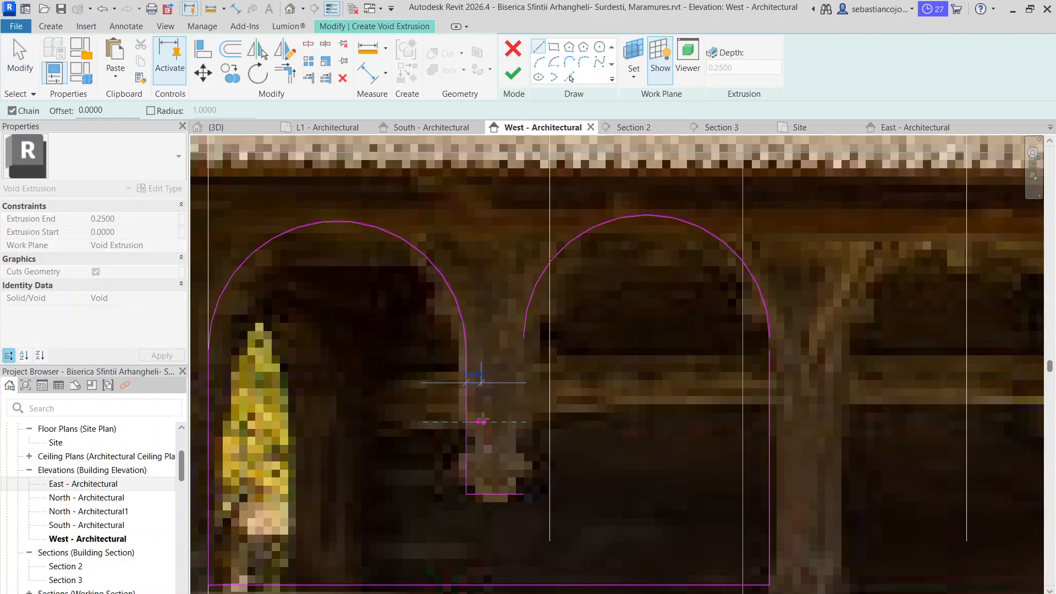
left_click(474, 452)
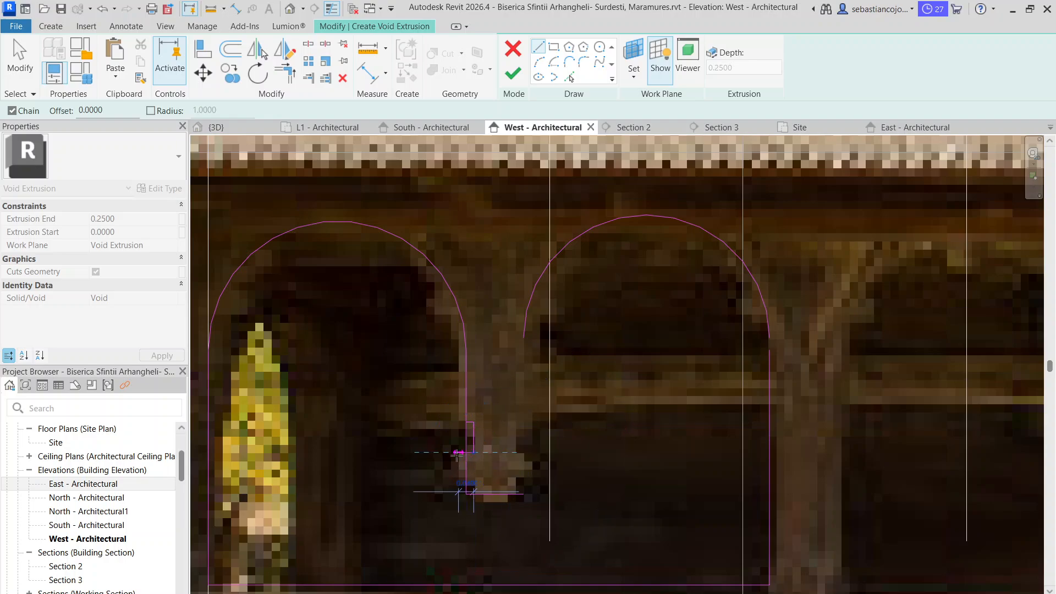
left_click(457, 452)
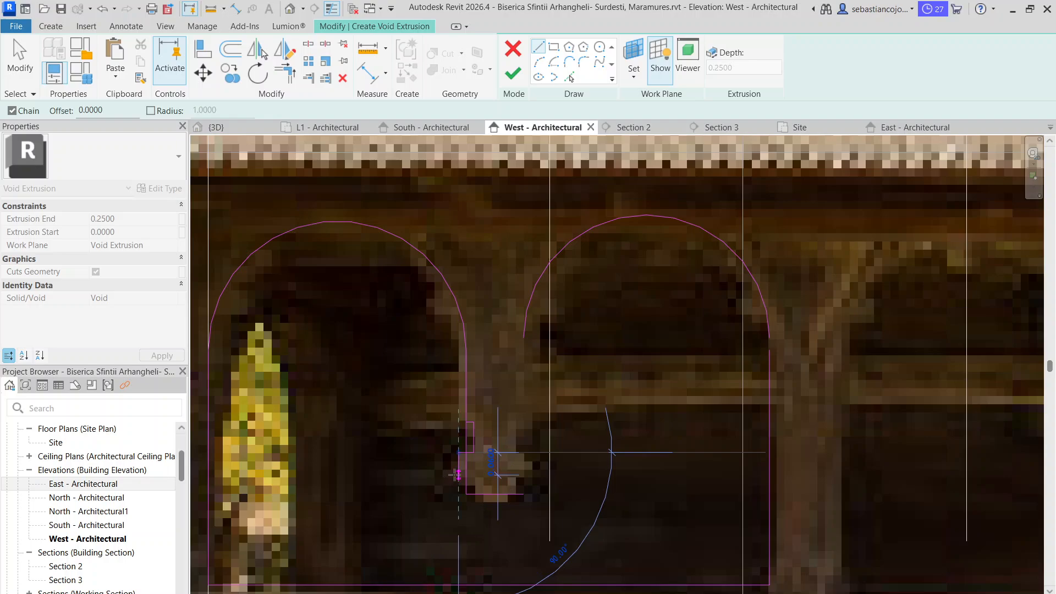
left_click(458, 474)
scroll(474, 475, "up", 3)
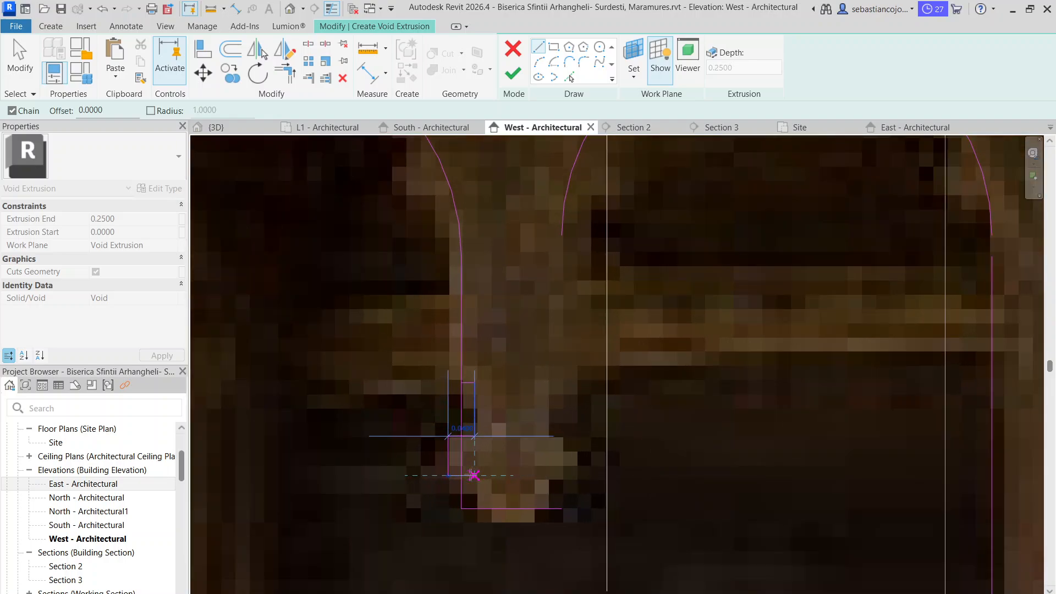
left_click(474, 475)
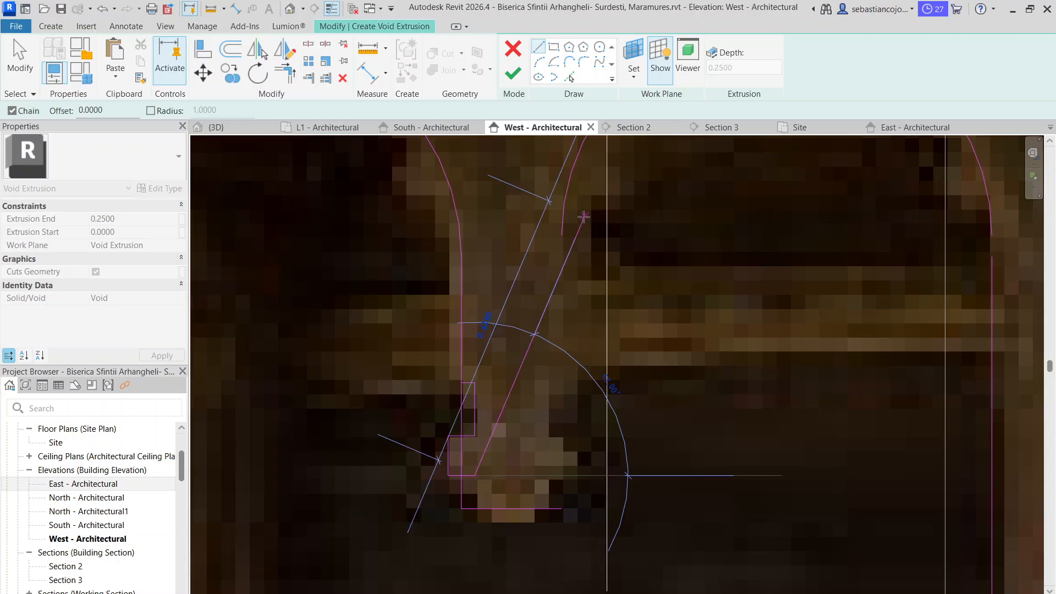
left_click(539, 61)
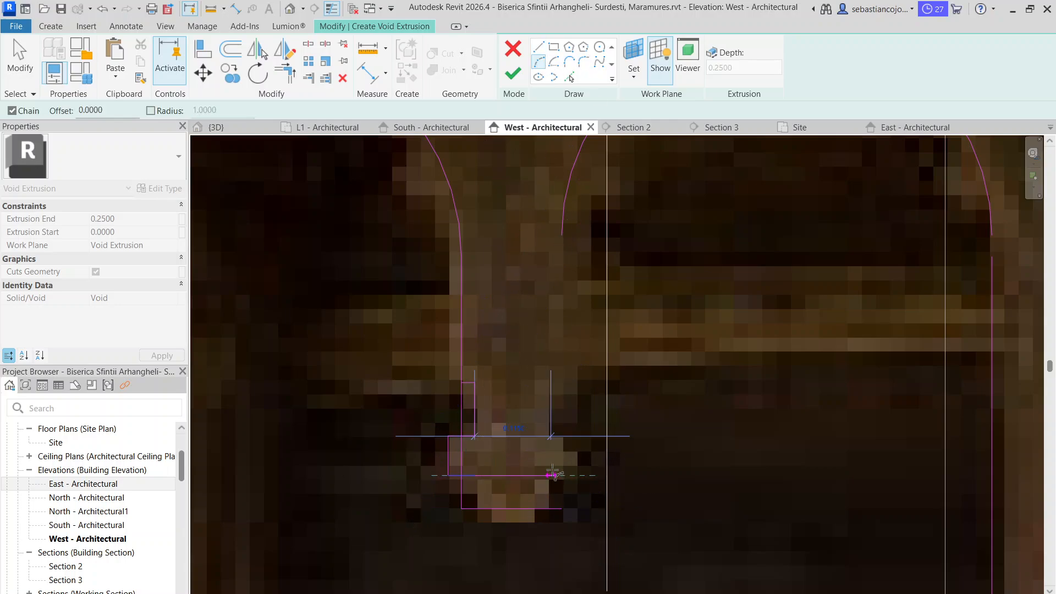
left_click(508, 496)
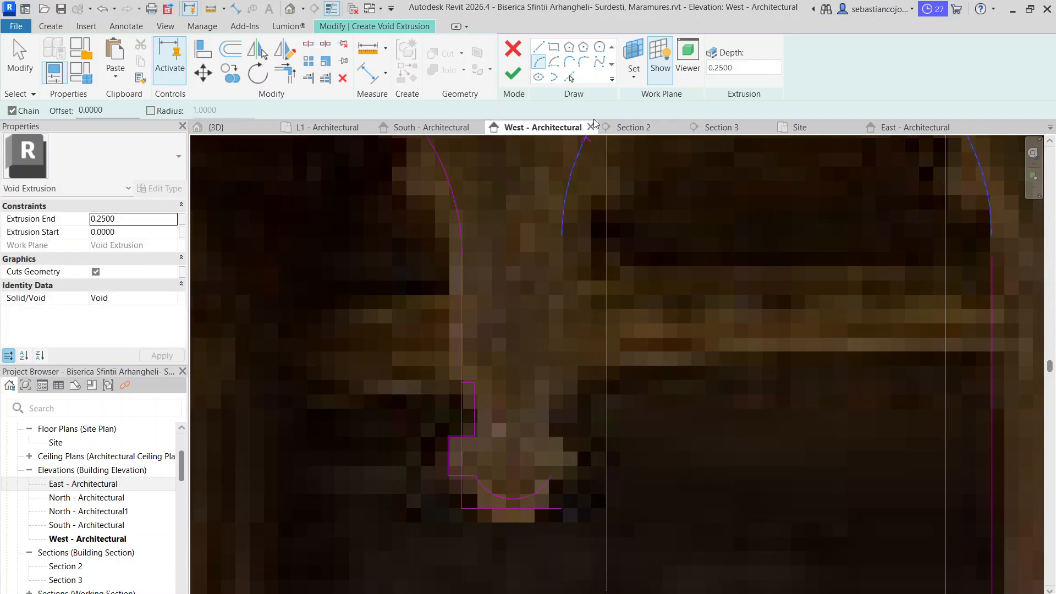
Trace the pendant's stepped right edge with mirrored lines and connect it up to the inner end of the second arc
left_click(539, 47)
left_click(546, 481)
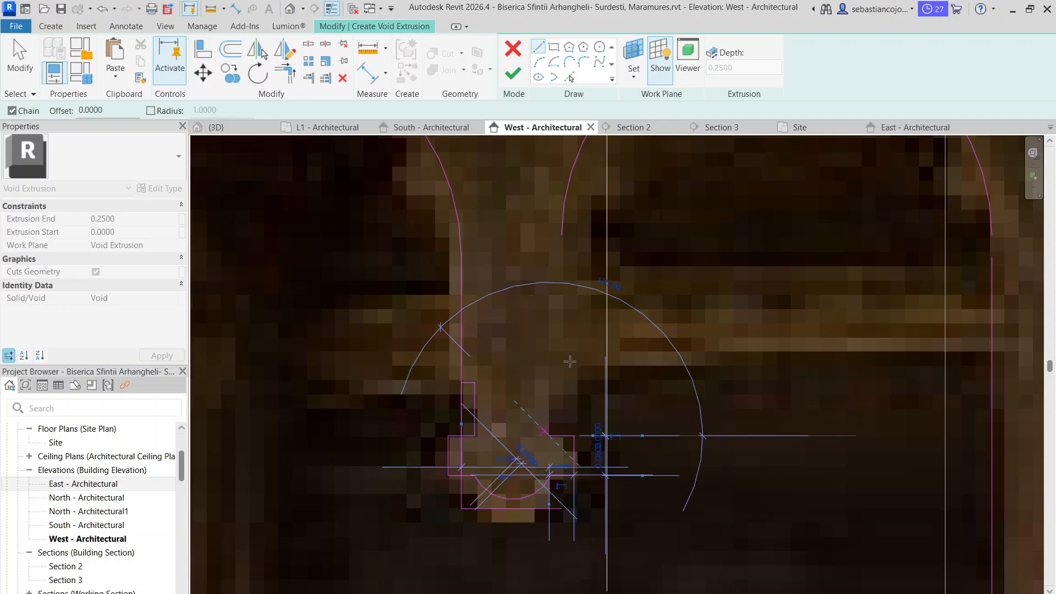
left_click(549, 383)
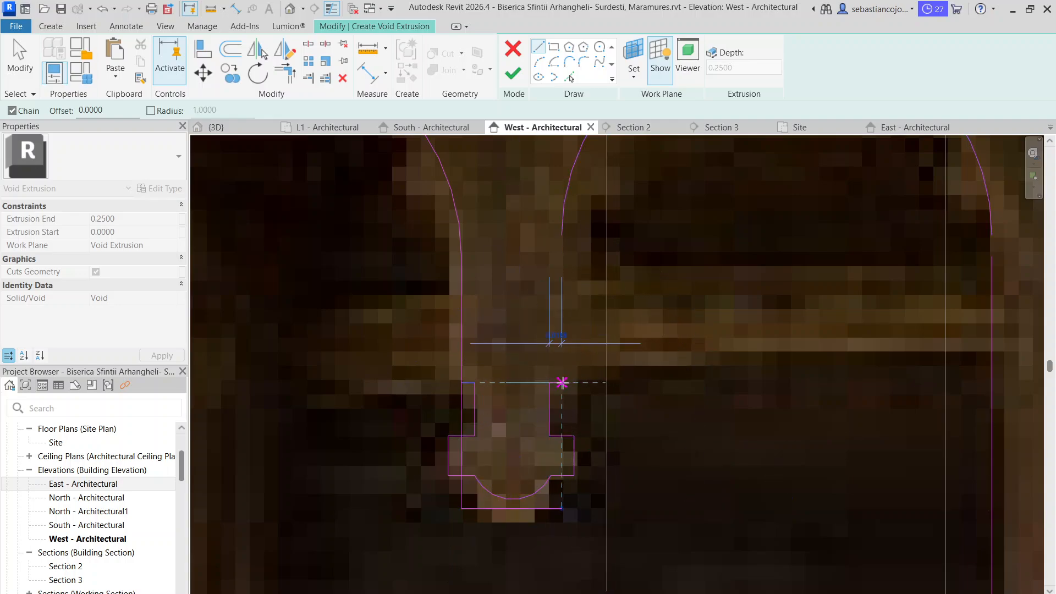
left_click(562, 382)
left_click(562, 235)
key("Escape")
key("Escape")
scroll(548, 440, "down", 2)
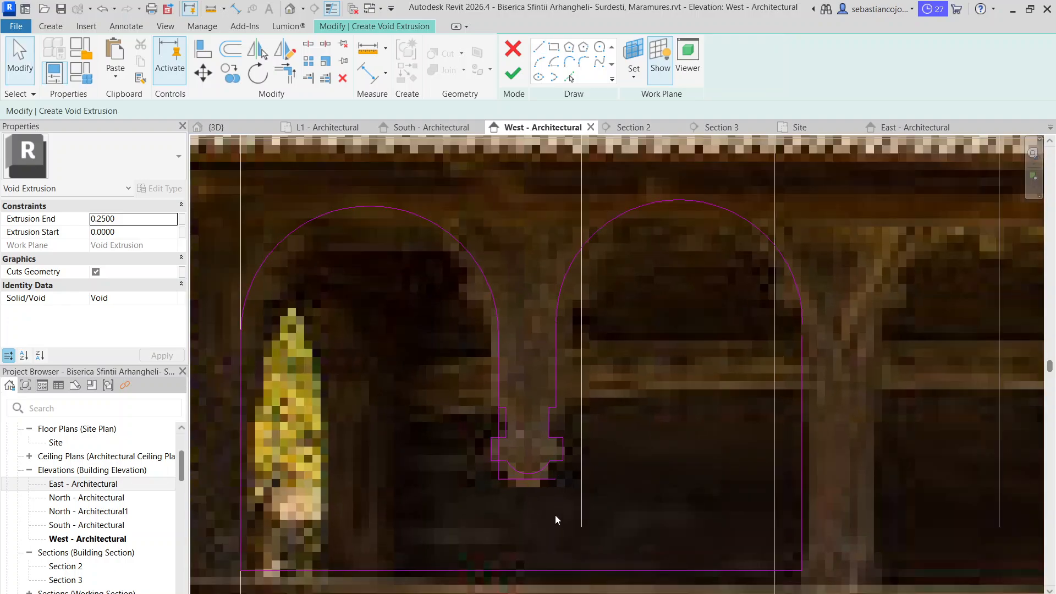
Delete the horizontal guide line below the pendant and shorten the left vertical line to the start of the stepped edge
left_click(531, 479)
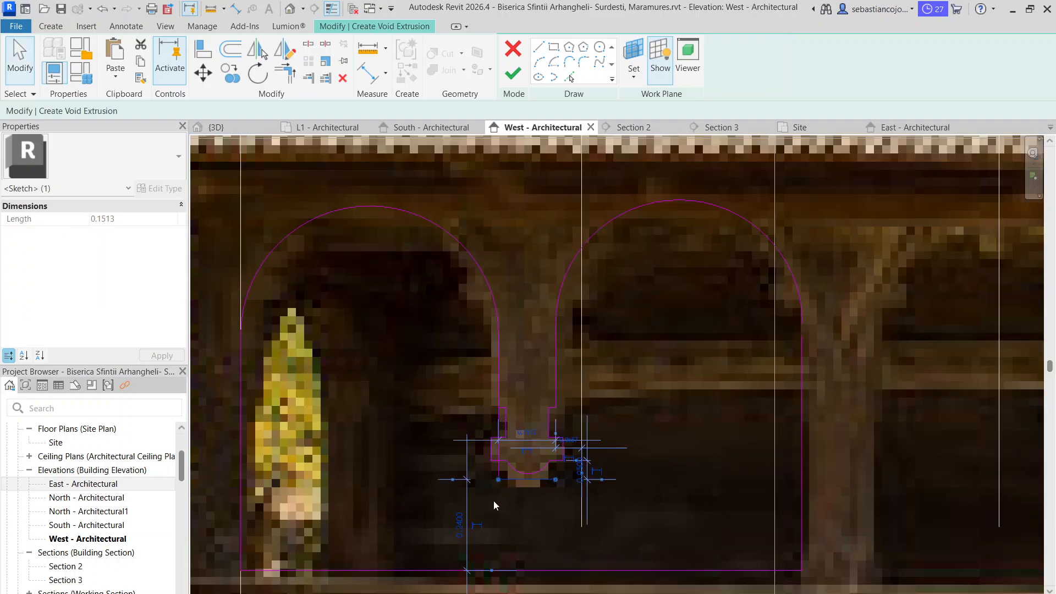
key("Delete")
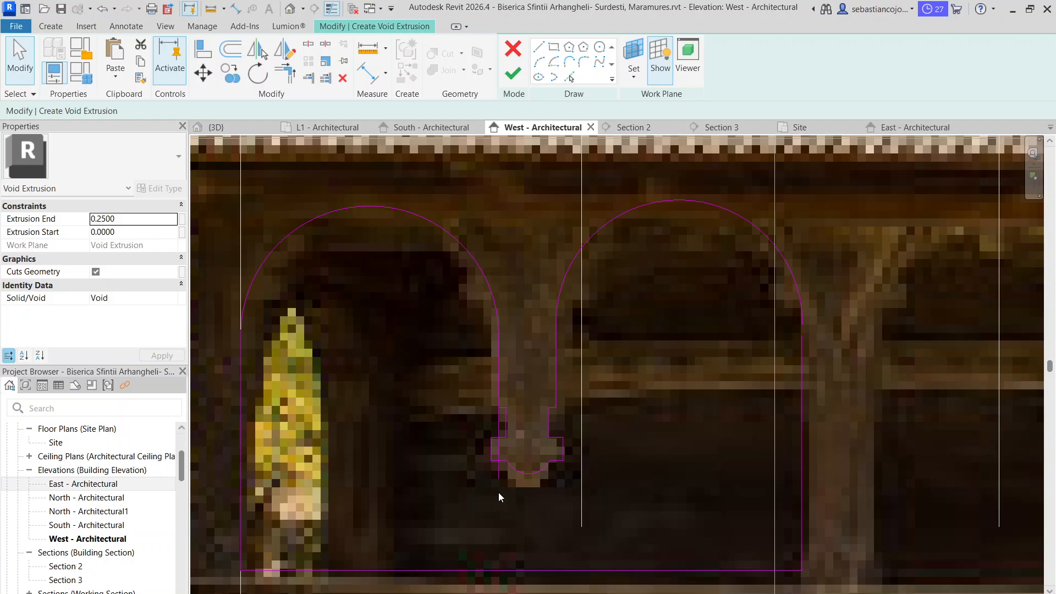
left_click(498, 417)
scroll(497, 478, "down", 2)
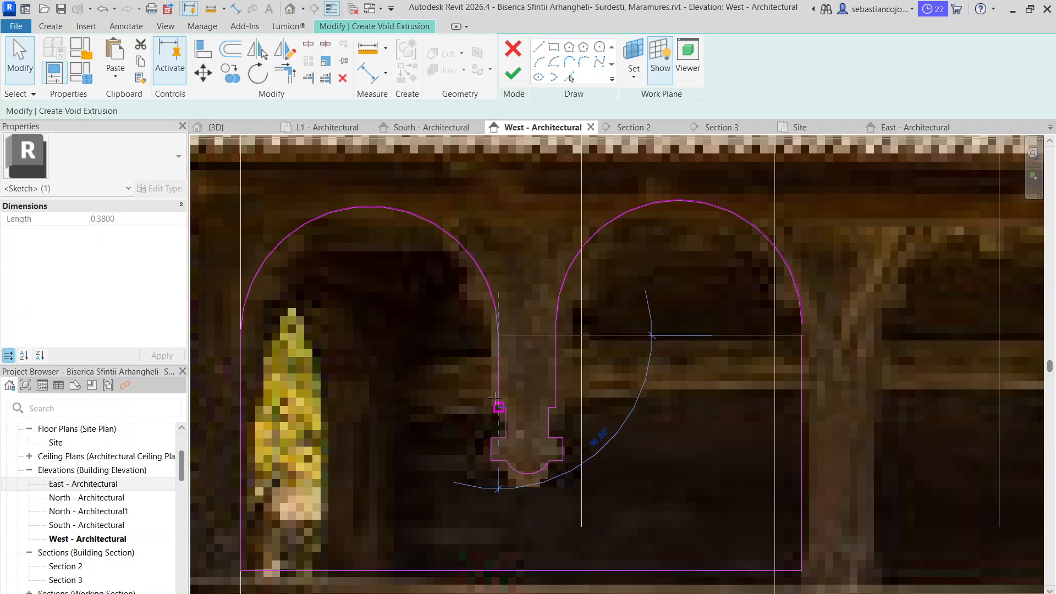
key("Escape")
scroll(708, 434, "down", 3)
middle_click_drag(635, 418, 533, 341)
scroll(487, 364, "up", 3)
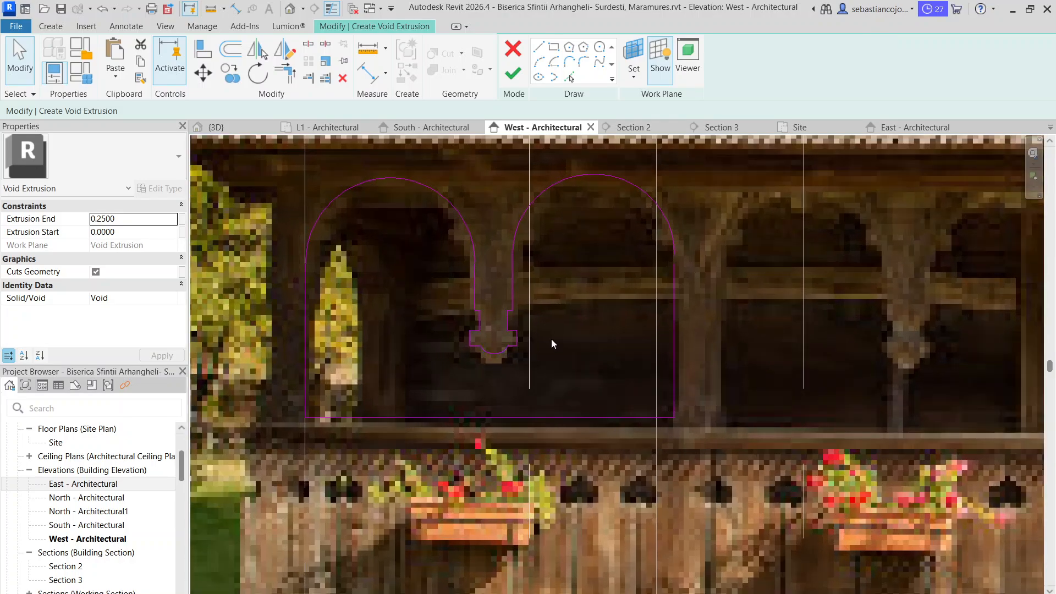
Copy the complete double-arch opening sketch into the next porch bay, between the second post and the door
scroll(551, 339, "down", 2)
scroll(494, 392, "down", 3)
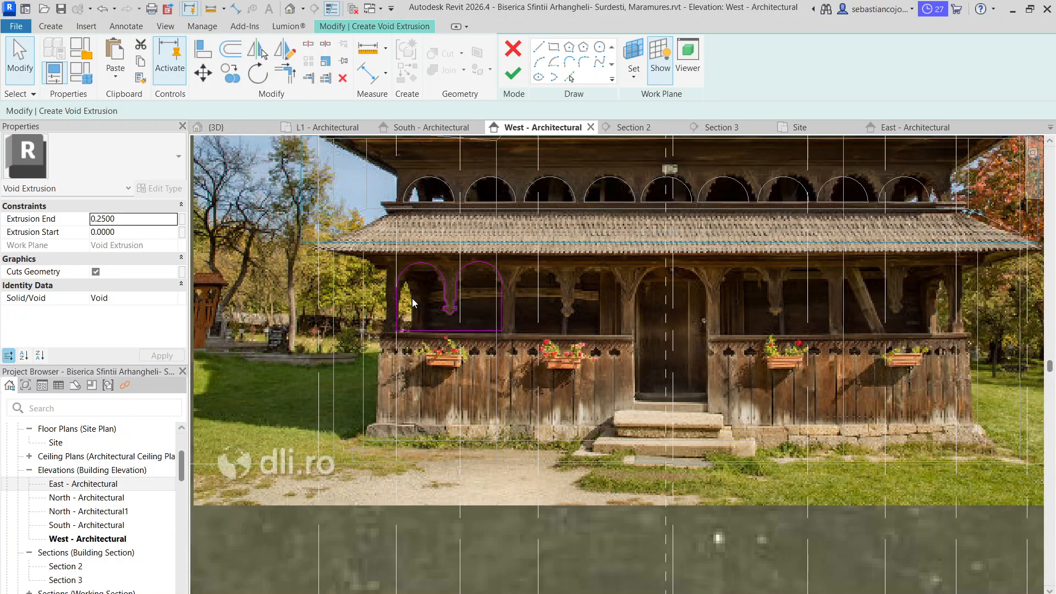
left_click(528, 346)
key("Escape")
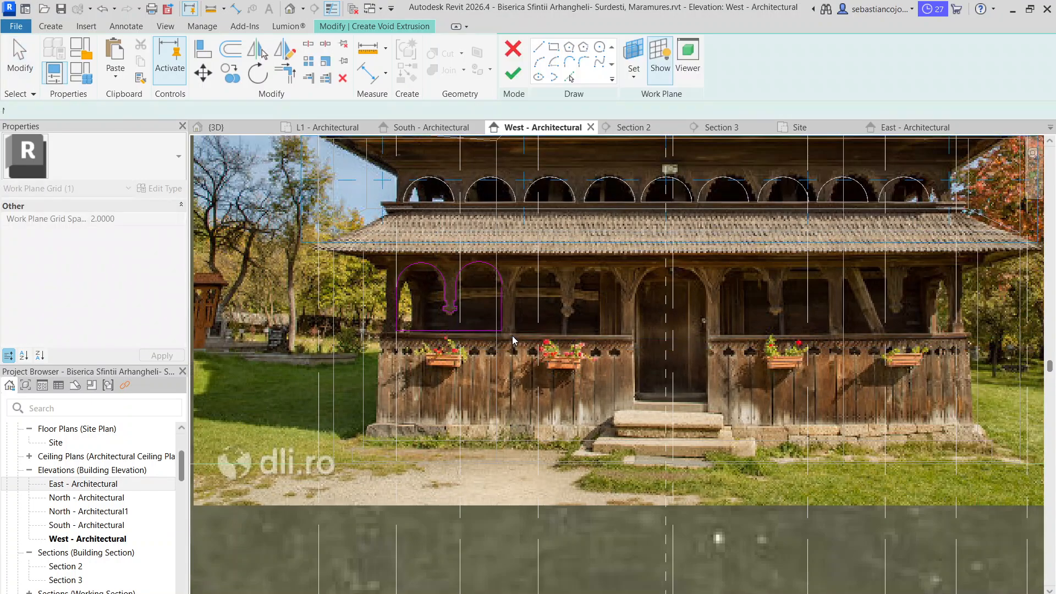
scroll(387, 267, "up", 3)
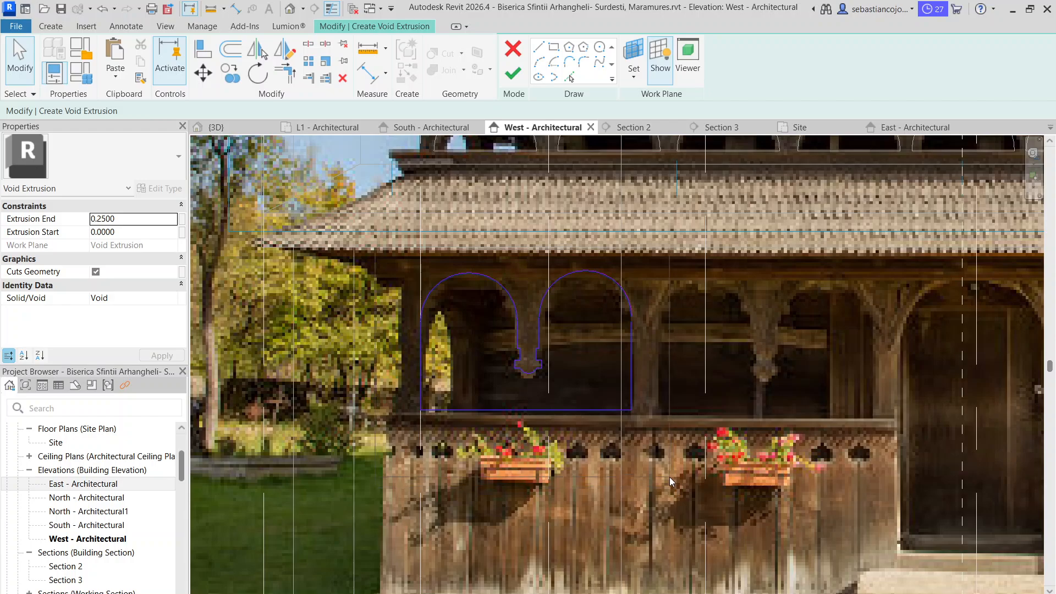
left_click_drag(669, 477, 672, 477)
scroll(544, 421, "up", 3)
left_click_drag(555, 400, 556, 418)
scroll(557, 417, "down", 3)
key("Escape")
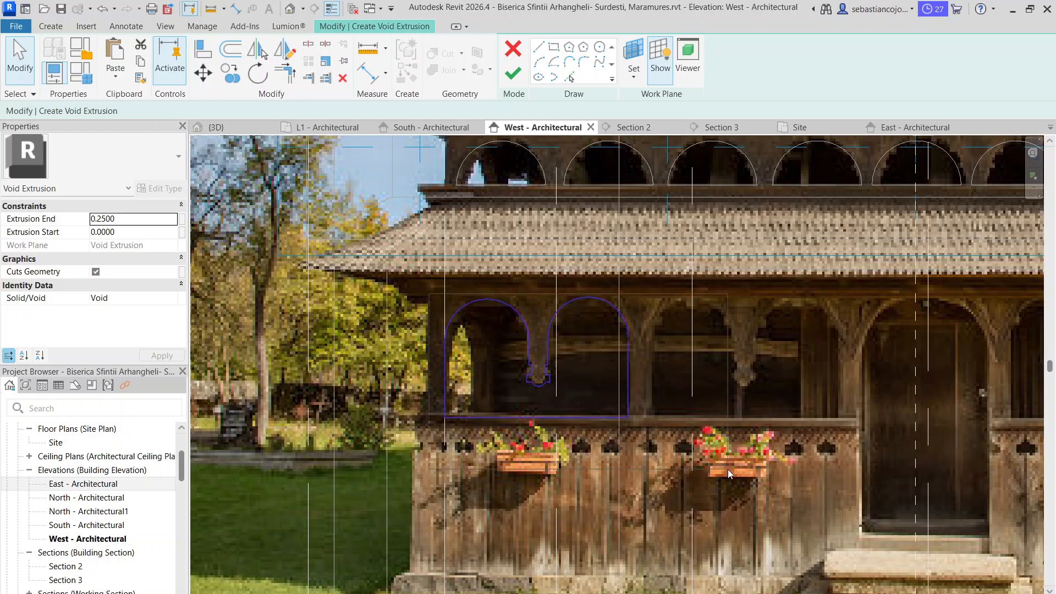
left_click_drag(728, 469, 727, 469)
left_click(231, 75)
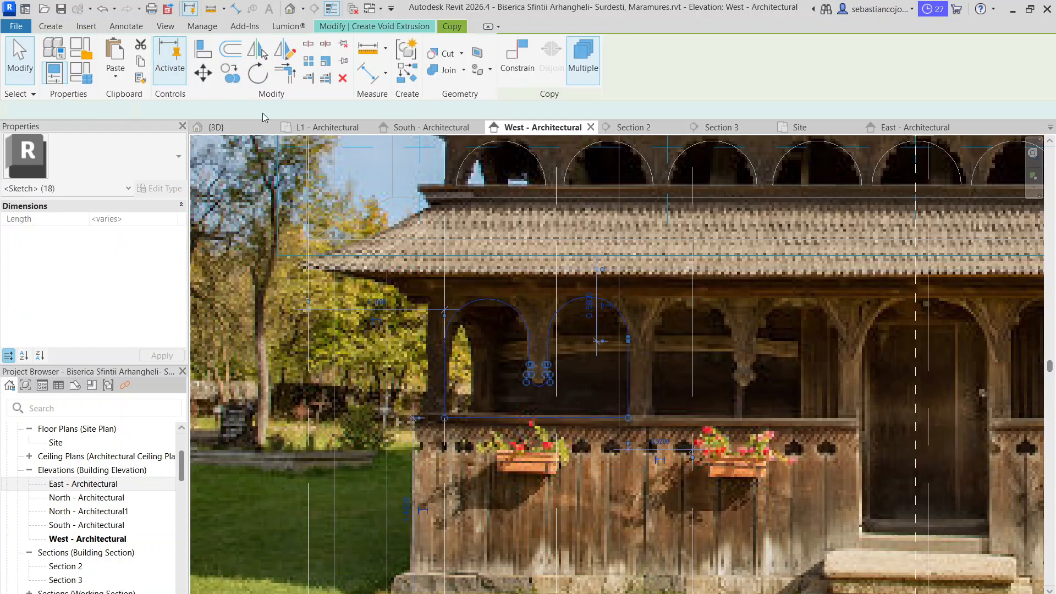
left_click(445, 419)
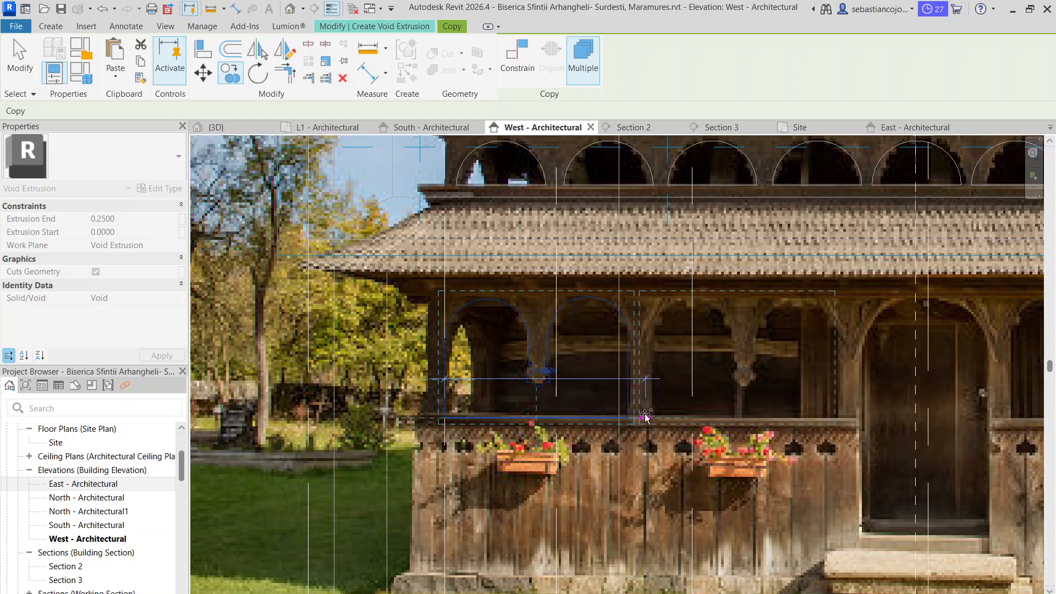
left_click(645, 418)
key("Escape")
key("Escape")
scroll(592, 365, "down", 4)
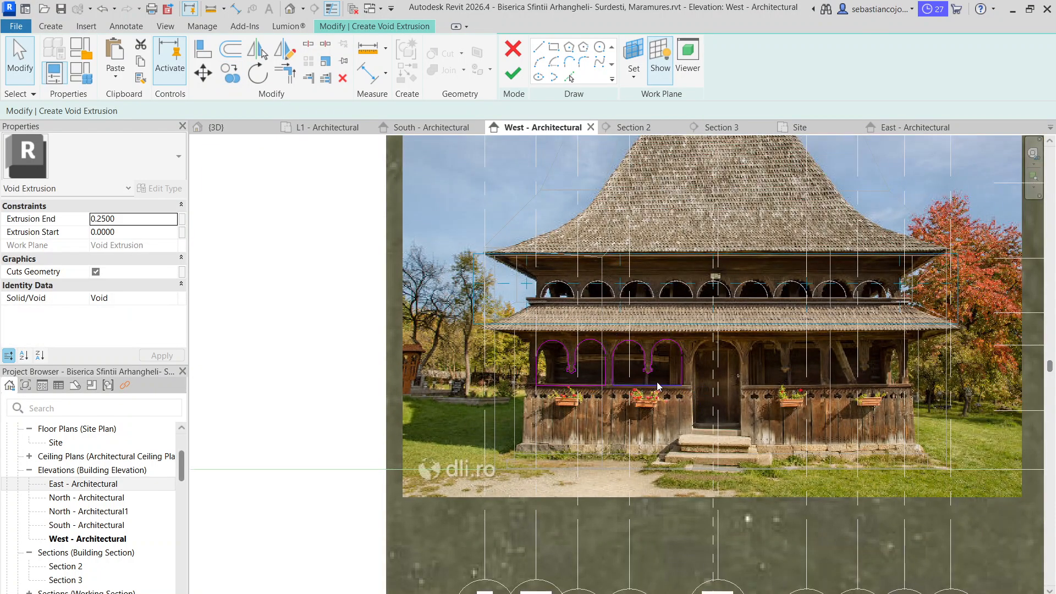
Copy both double-arch openings across to the porch bays on the right side of the door
scroll(657, 381, "up", 2)
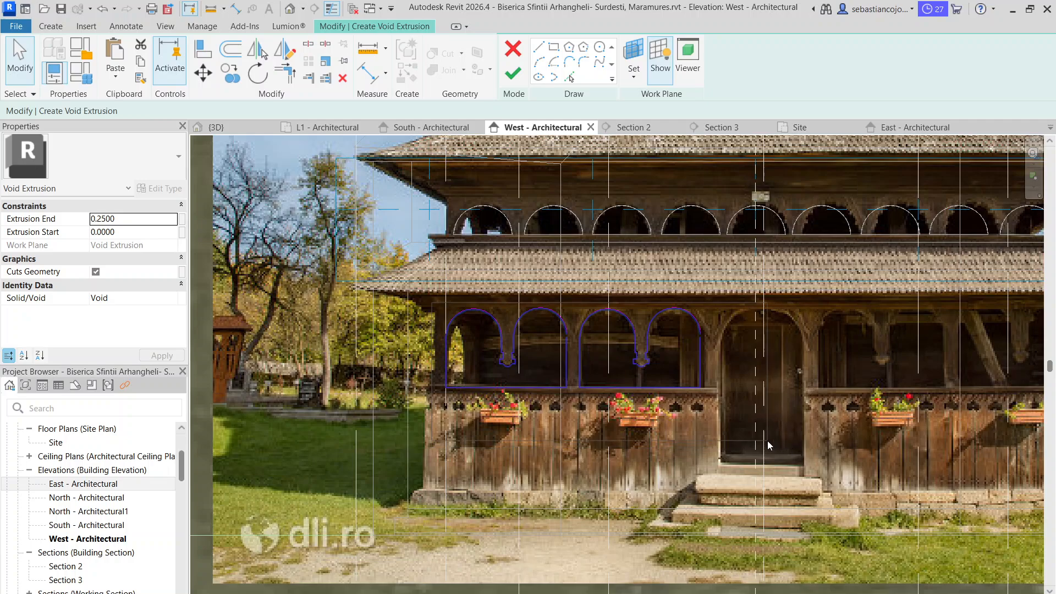
left_click_drag(767, 441, 767, 441)
left_click(225, 77)
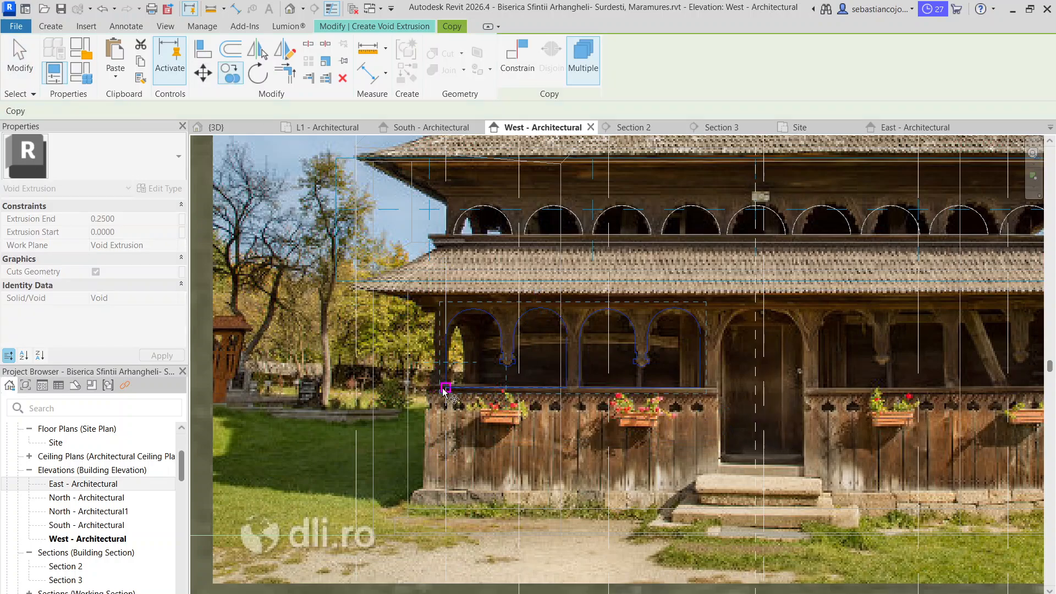
scroll(821, 395, "up", 2)
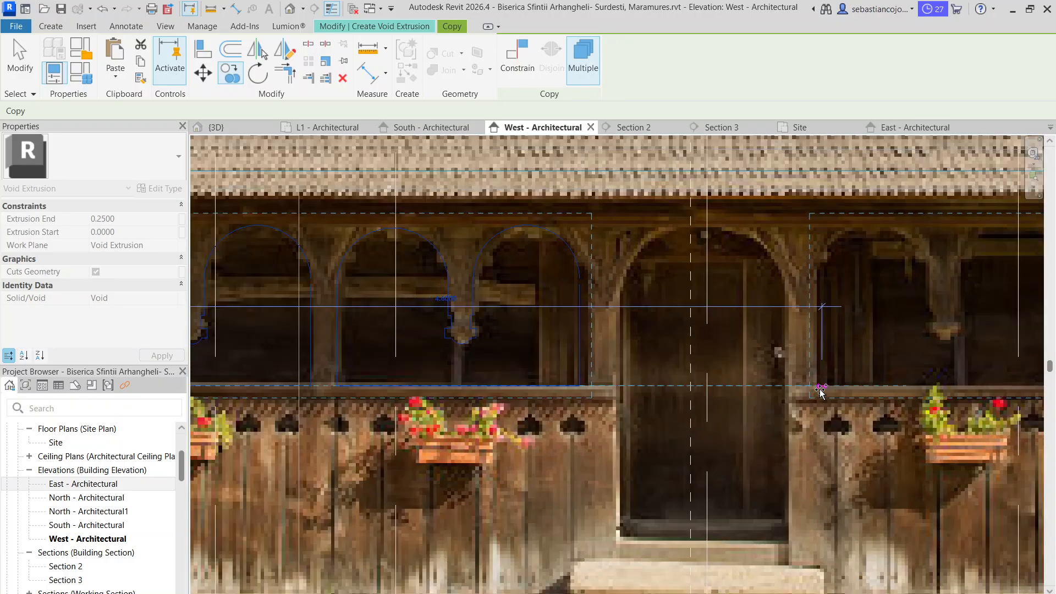
scroll(666, 405, "down", 3)
left_click(686, 405)
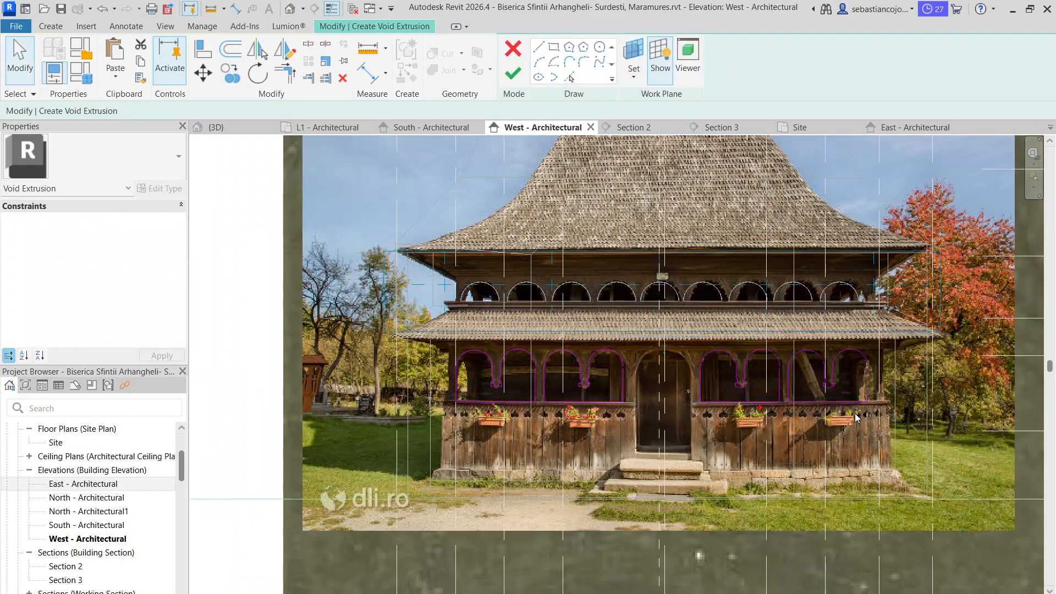
Shift the outermost copied opening on the right slightly outward to fit between its posts in the photo
scroll(846, 395, "up", 3)
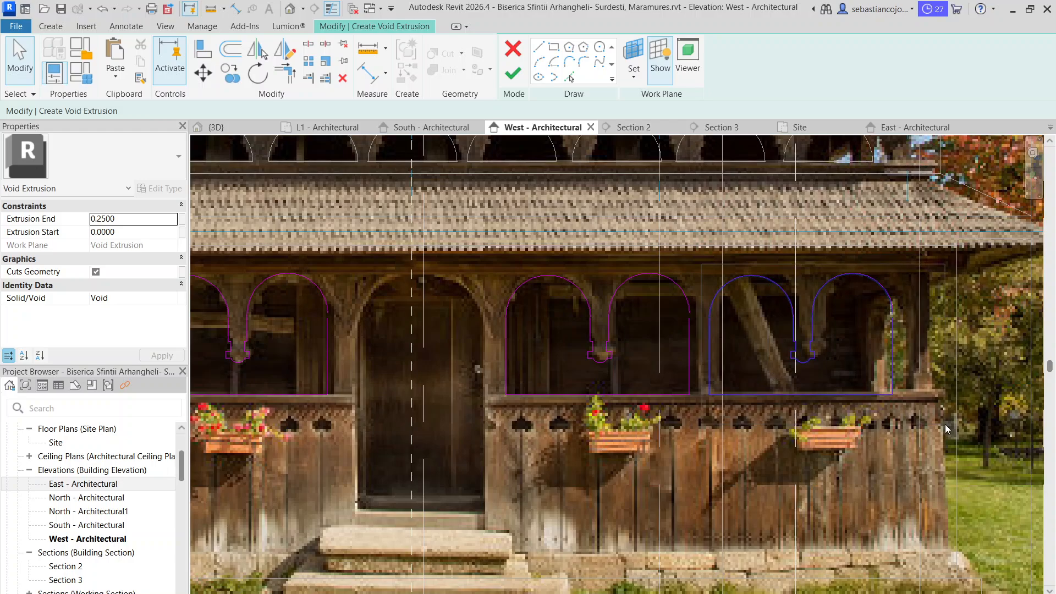
left_click_drag(945, 424, 945, 425)
mouse_move(892, 346)
left_mouse_down()
mouse_move(915, 347)
mouse_move(902, 342)
left_mouse_up()
Shift the copied opening just right of the door slightly toward the next post to match the photo
left_click(634, 332)
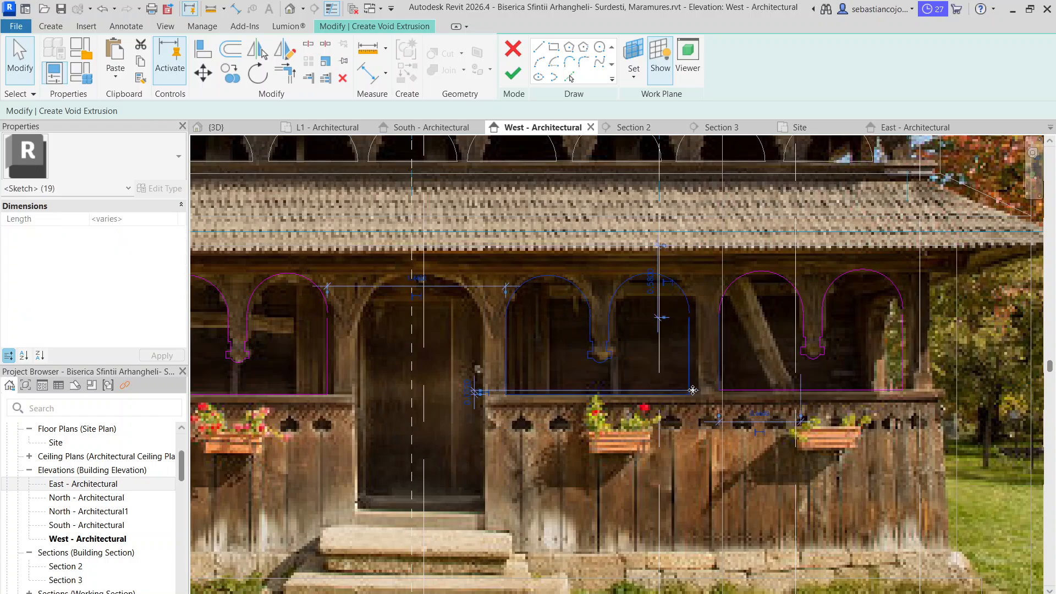
left_click(607, 334)
left_click_drag(692, 452, 692, 452)
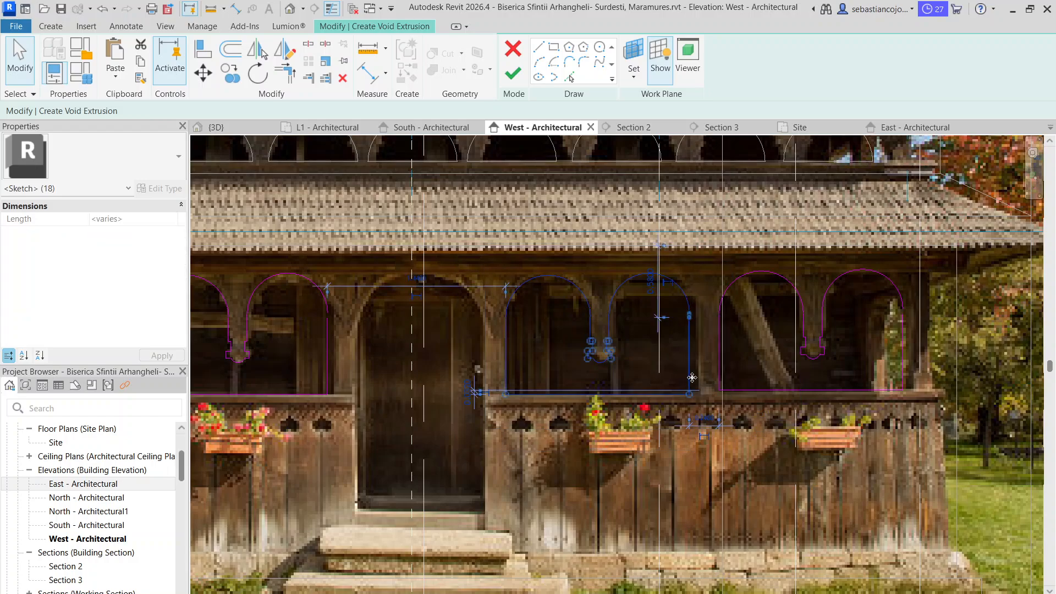
left_click_drag(689, 364, 697, 363)
scroll(689, 375, "down", 3)
left_click(644, 515)
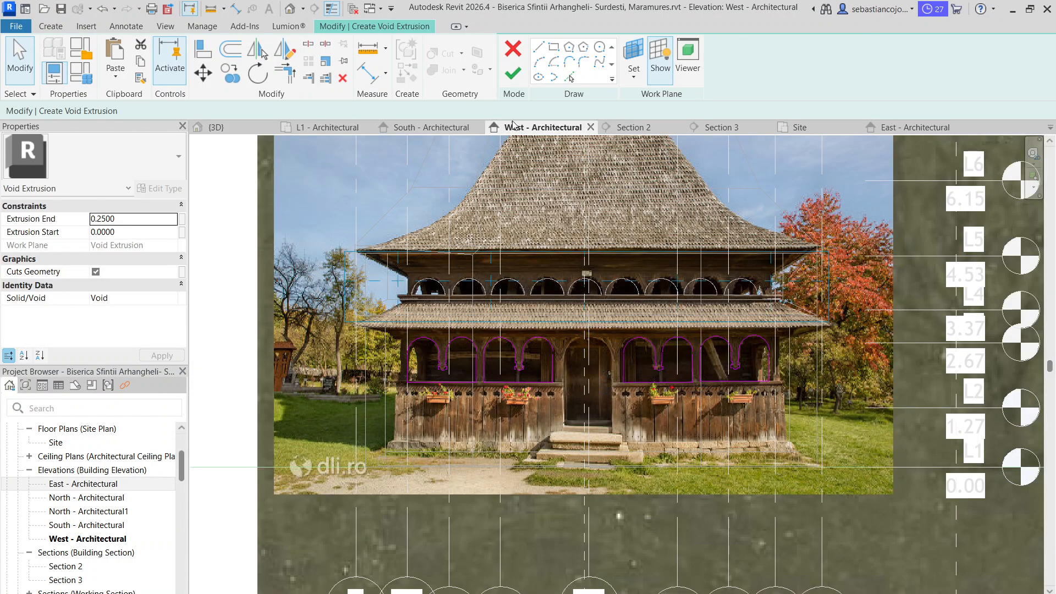
Snap the right side lines of both double-arch openings right of the door onto their arch ends in the sketch
scroll(692, 355, "up", 3)
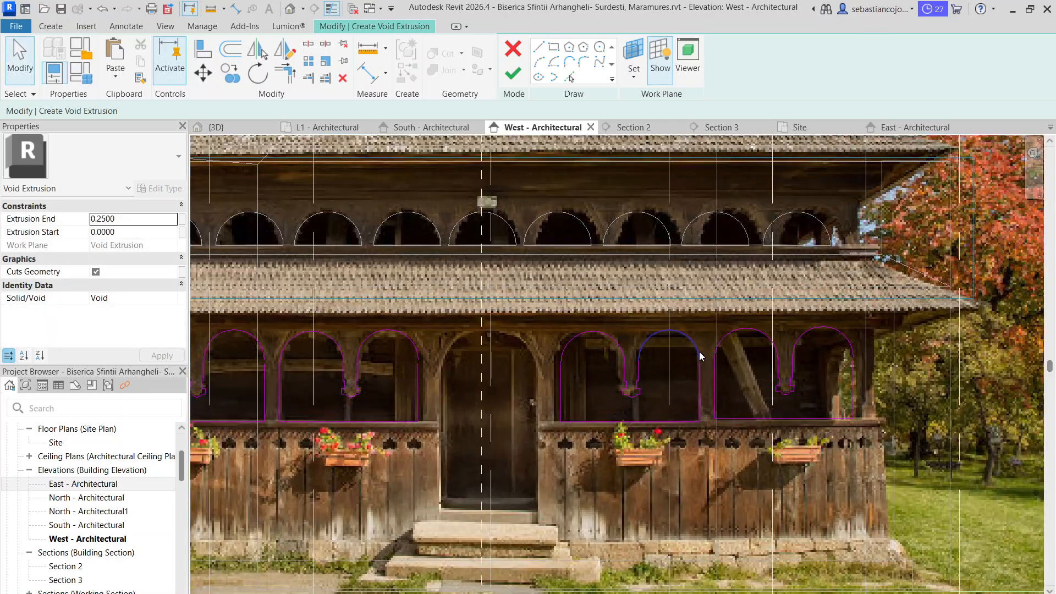
left_click(700, 360)
left_click(697, 367)
left_click(701, 361)
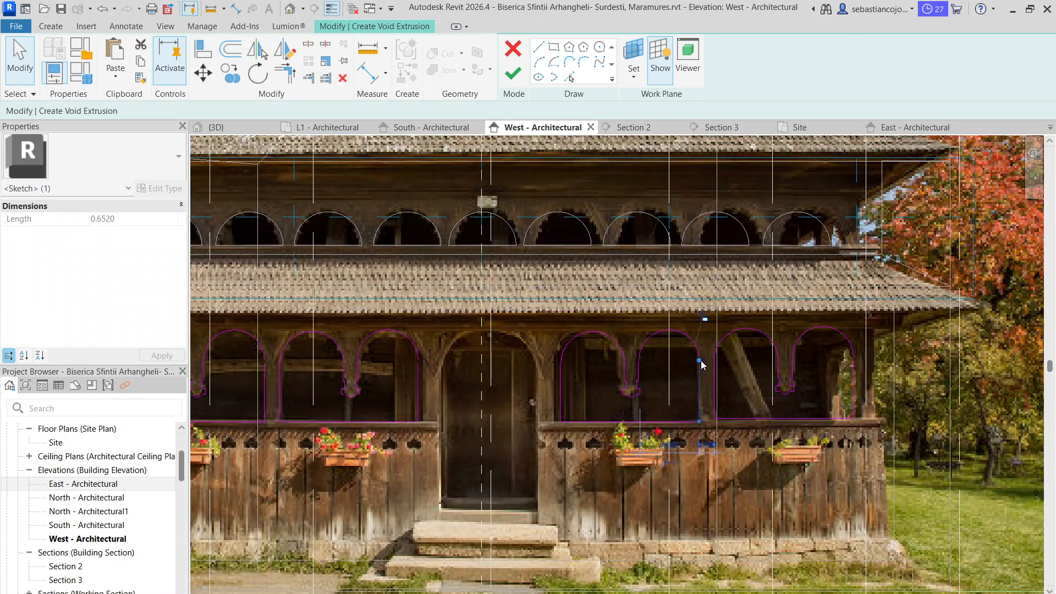
key("Escape")
left_click(852, 365)
left_click_drag(853, 359, 852, 357)
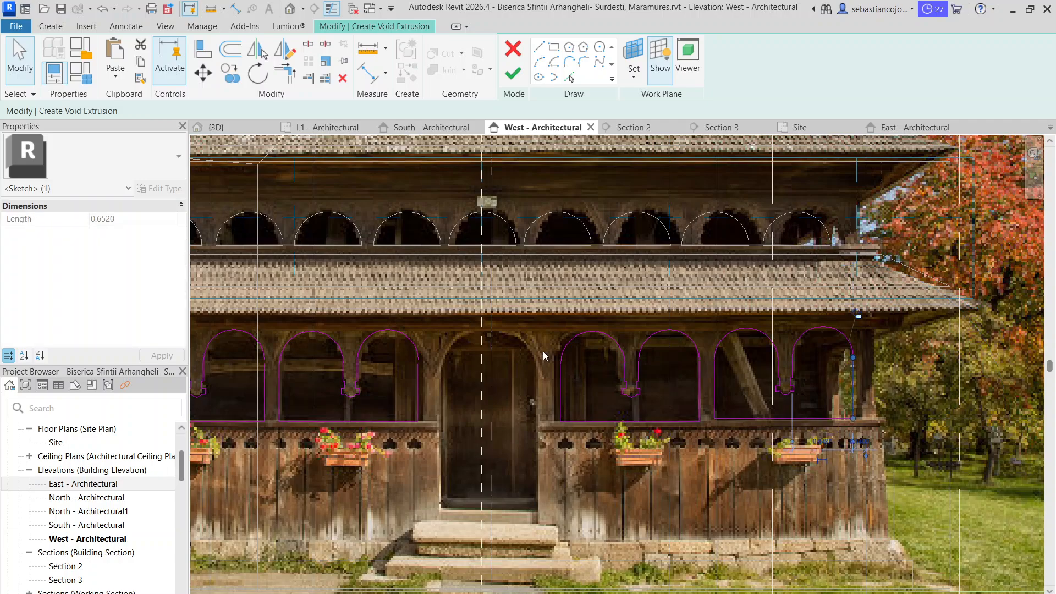
key("Escape")
Snap the right side lines of both double-arch openings left of the door onto their arch ends
left_click(419, 370)
left_click_drag(419, 361, 418, 359)
key("Escape")
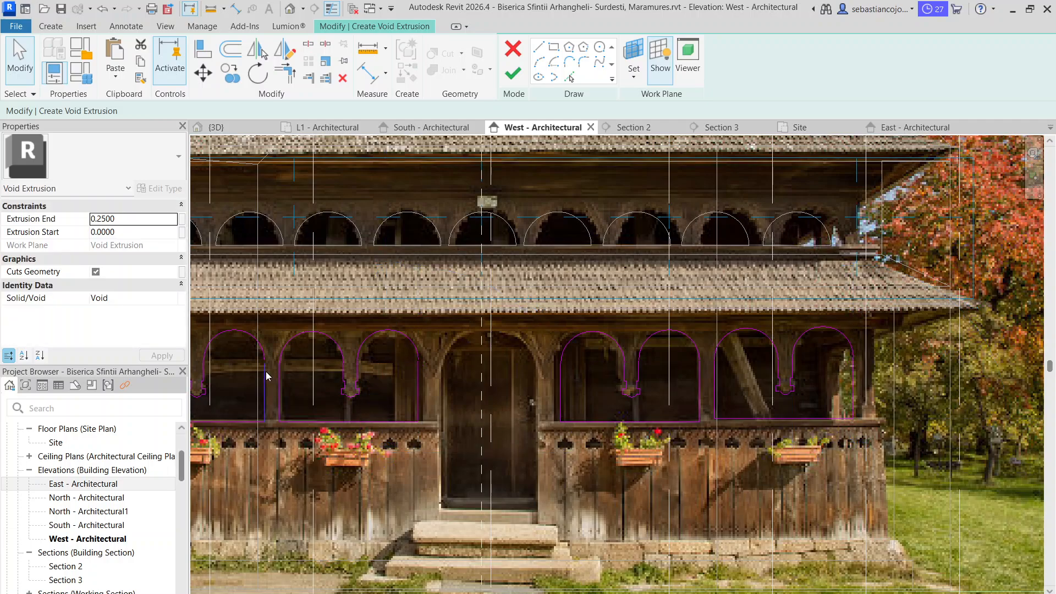
left_click(265, 370)
left_click_drag(265, 362, 264, 360)
key("Escape")
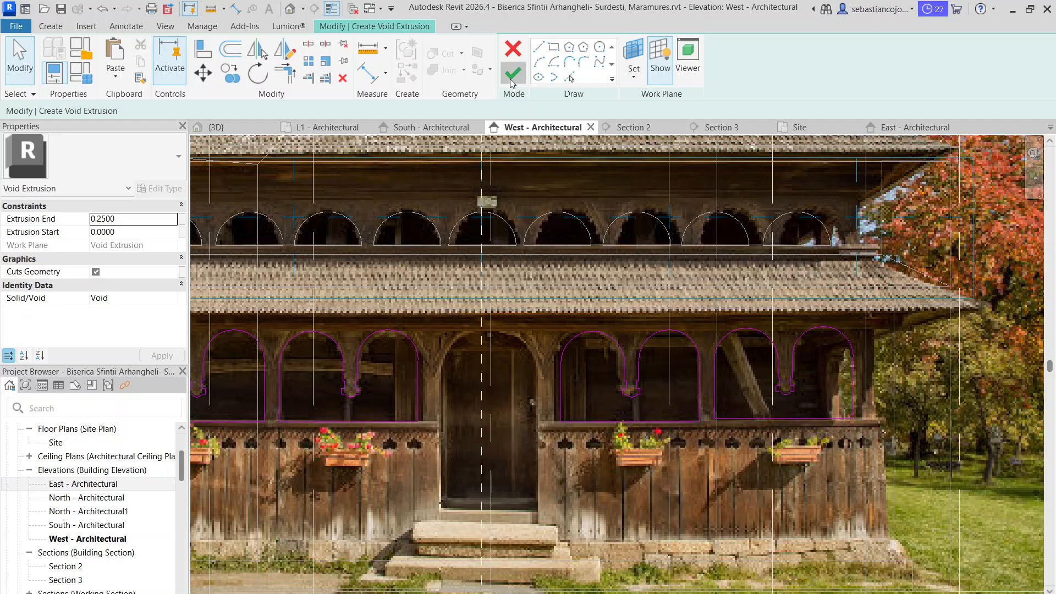
Finish the porch-opening void extrusion and the in-place model, and open the 3D view
left_click(512, 74)
scroll(612, 281, "down", 4)
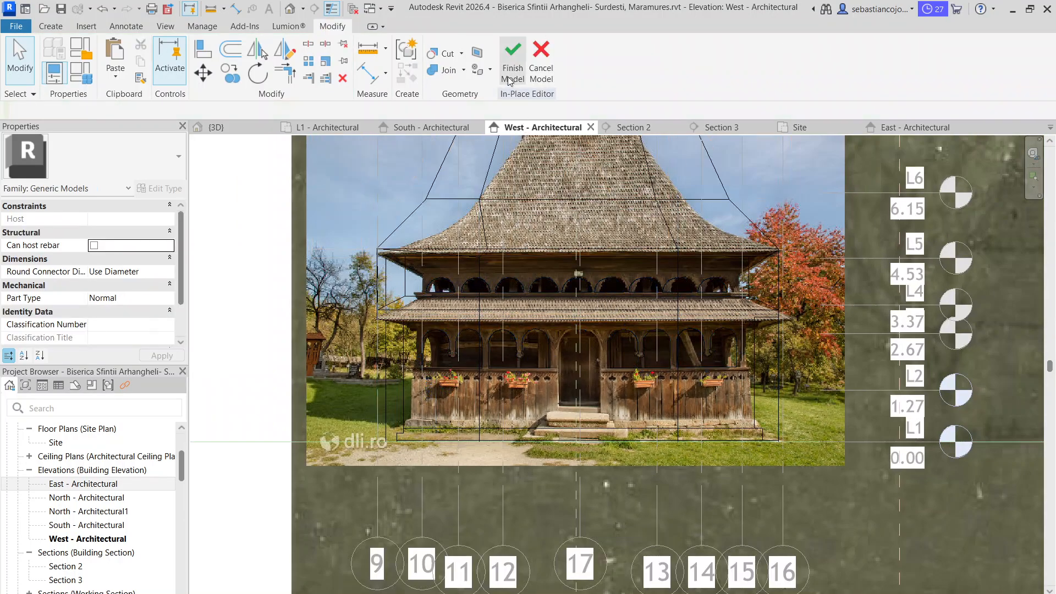
left_click(512, 73)
left_click(216, 127)
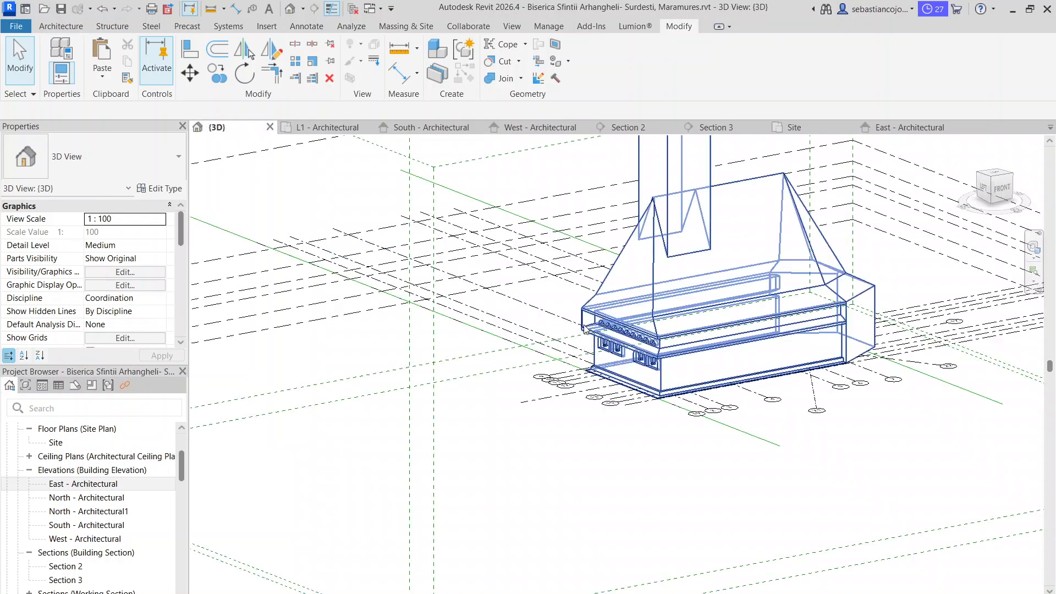
Extend the void extrusion along the gallery's side past the outer face to cut away the thin remaining wall, and finish the in-place model
scroll(585, 327, "up", 3)
middle_click_drag(621, 490, 677, 475, "shift")
scroll(676, 295, "up", 3)
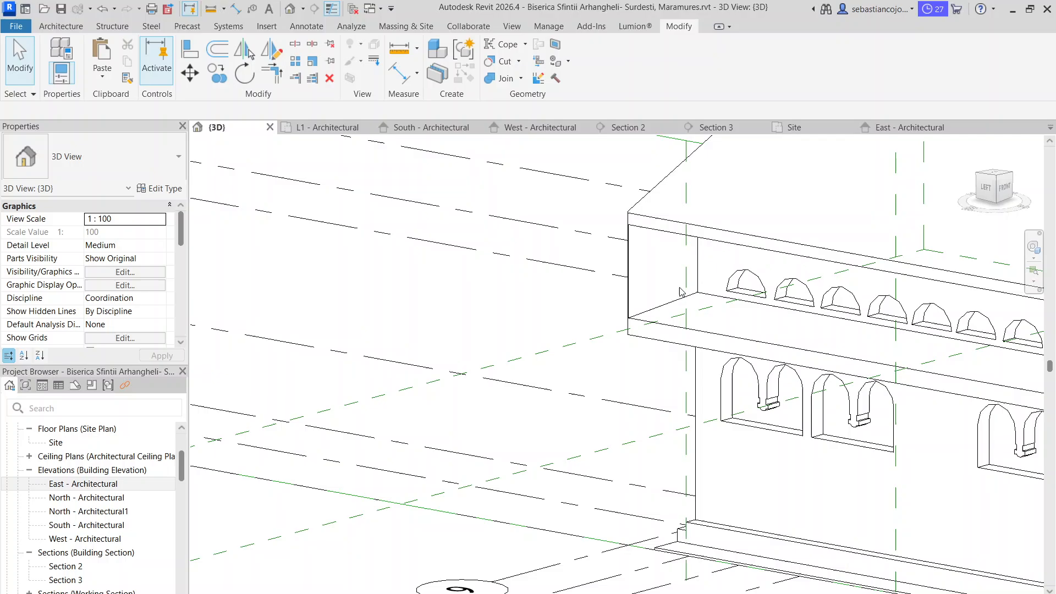
left_click(631, 266)
scroll(572, 340, "down", 3)
middle_click_drag(571, 342, 732, 399, "shift")
left_click(800, 509)
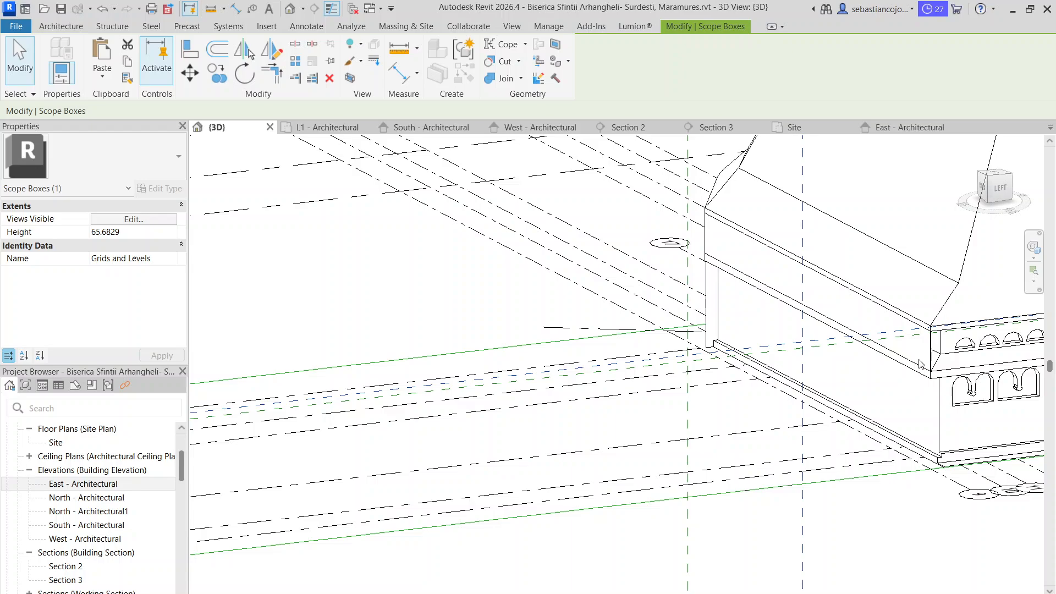
scroll(942, 358, "up", 2)
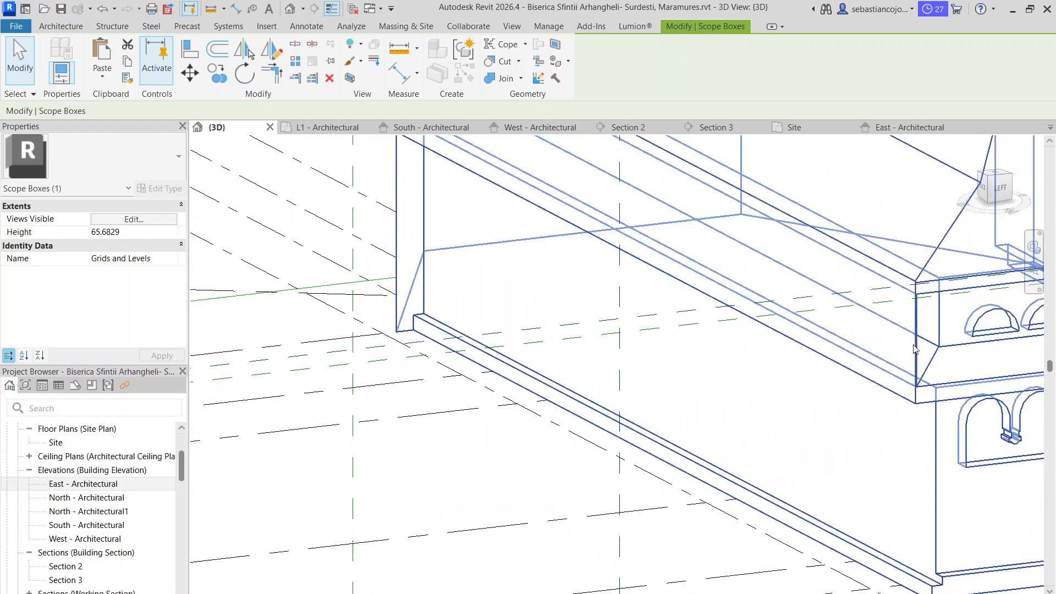
double_click(913, 345)
left_click(933, 348)
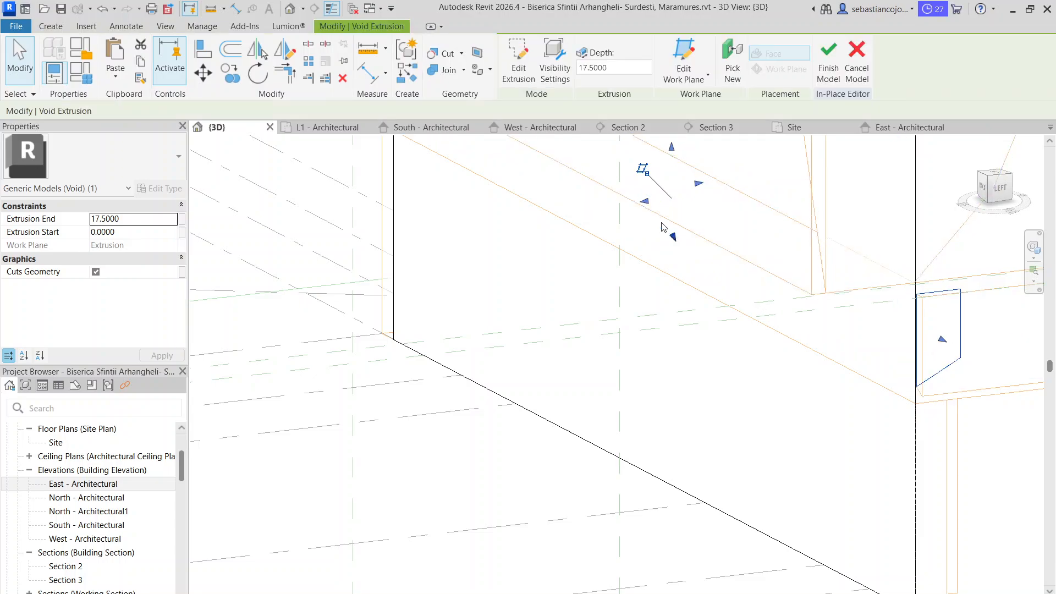
left_click(700, 376)
scroll(700, 376, "down", 4)
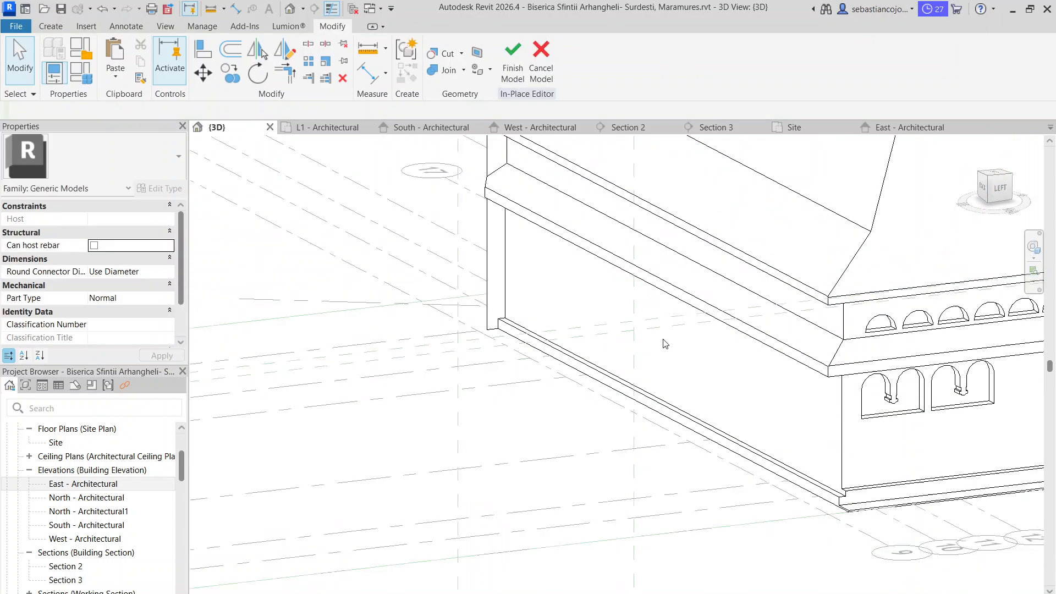
left_click(513, 60)
Reopen the in-place church model and shift the row of gallery arch voids slightly along the facade
scroll(808, 440, "down", 2)
middle_click_drag(828, 393, 558, 303, "shift")
scroll(558, 301, "up", 3)
scroll(558, 301, "up", 1)
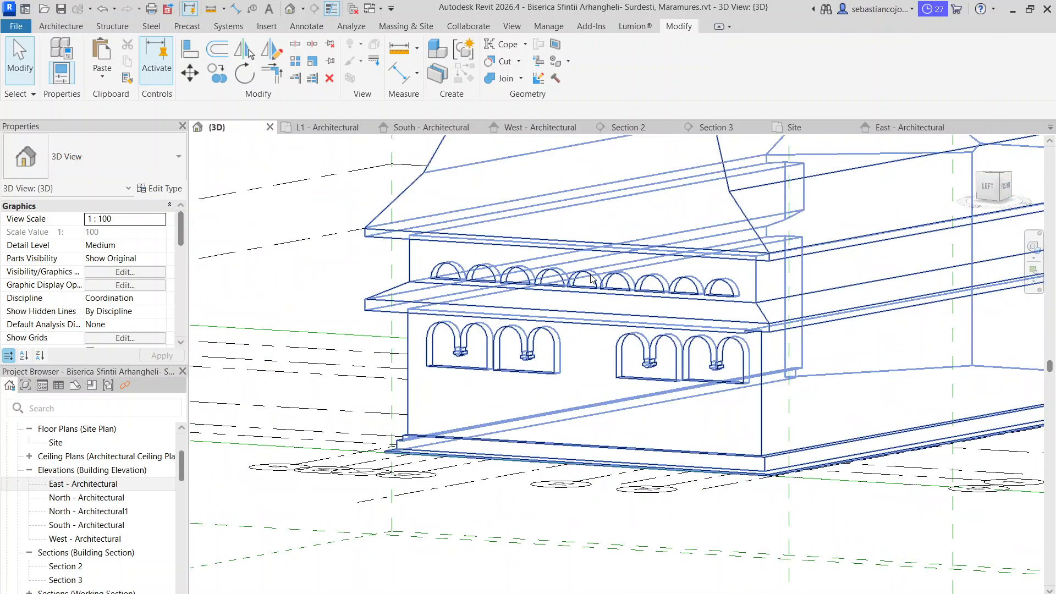
left_click(591, 279)
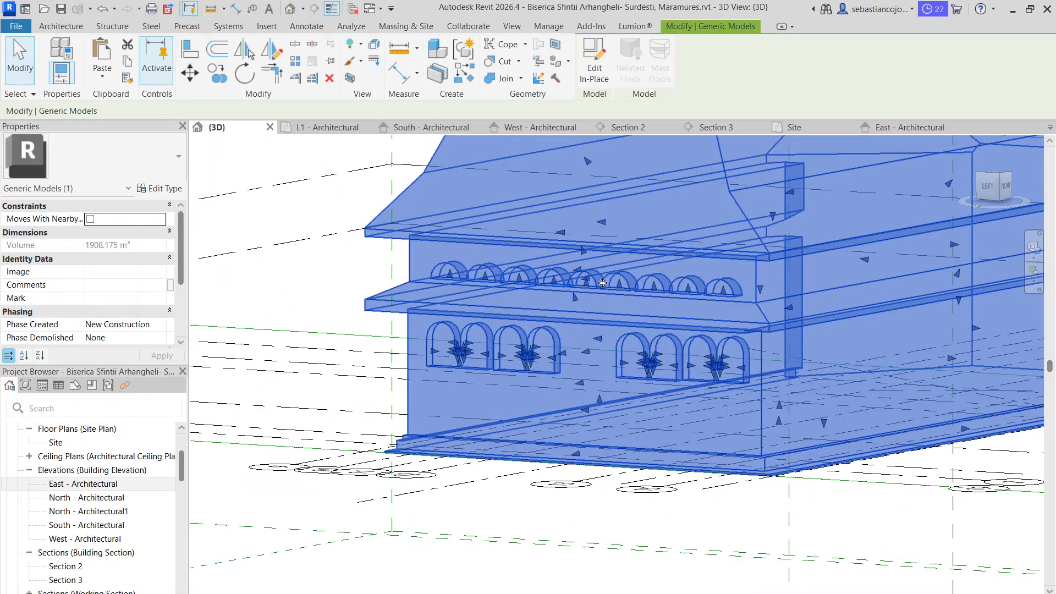
double_click(624, 277)
scroll(623, 276, "up", 5)
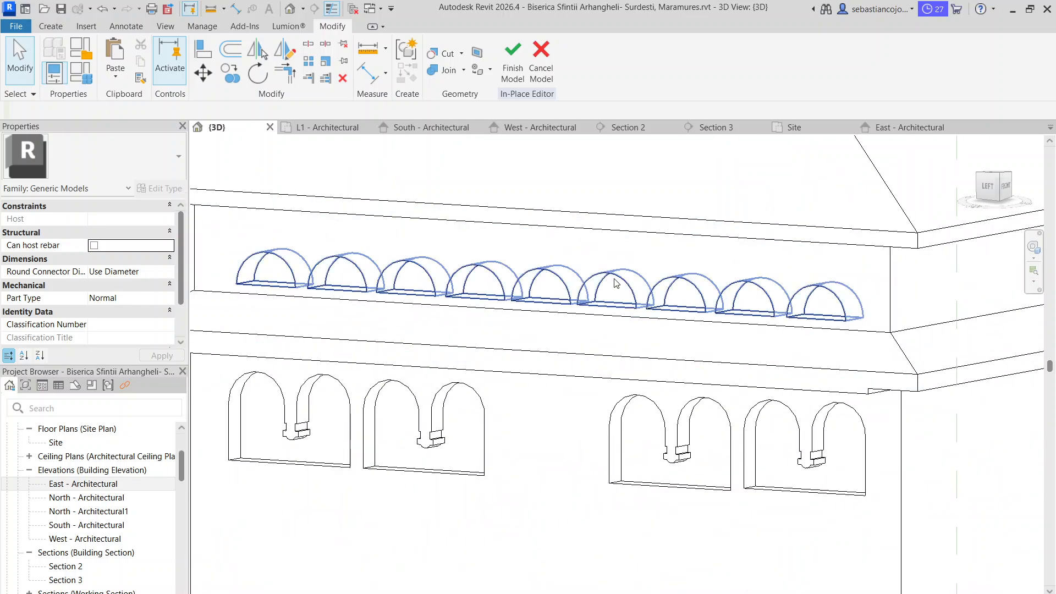
left_click(621, 275)
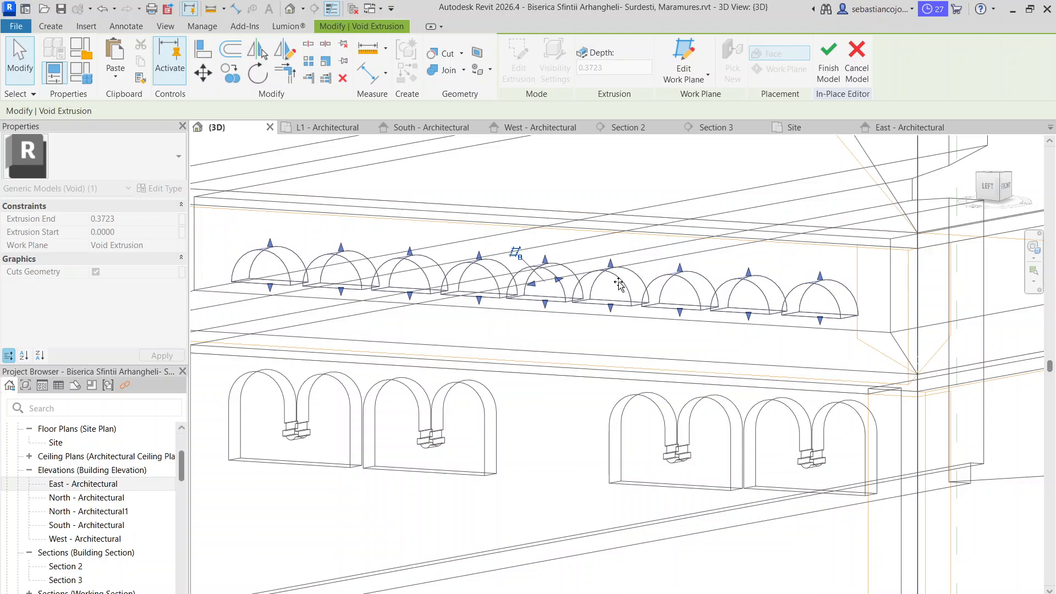
left_click(608, 339)
Examine the carved gallery and porch openings and the whole church with its tower in 3D
scroll(608, 339, "down", 3)
scroll(608, 341, "down", 2)
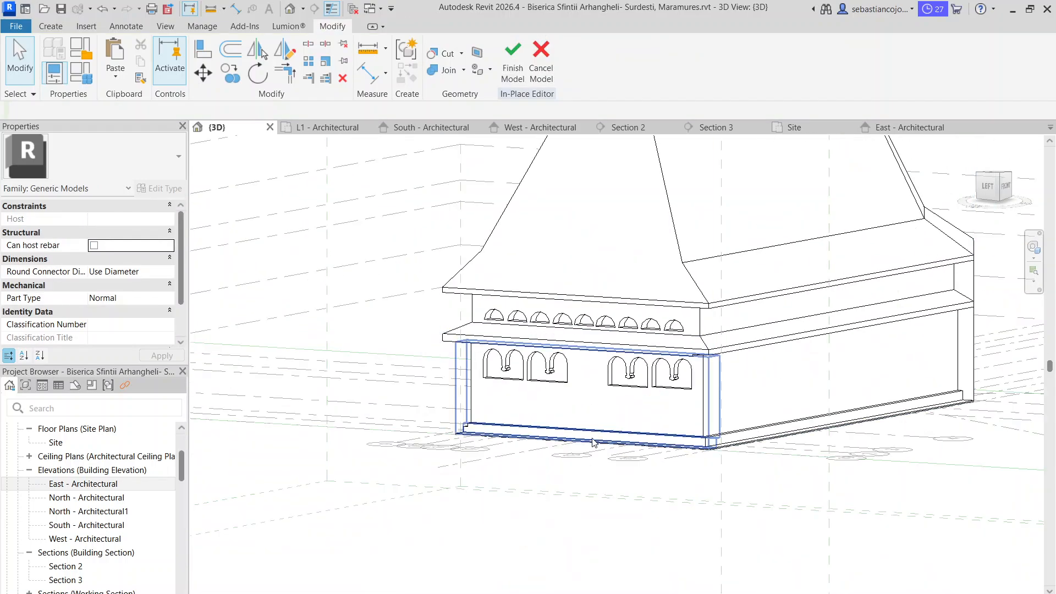
scroll(630, 422, "down", 3)
middle_click_drag(628, 429, 634, 469, "shift")
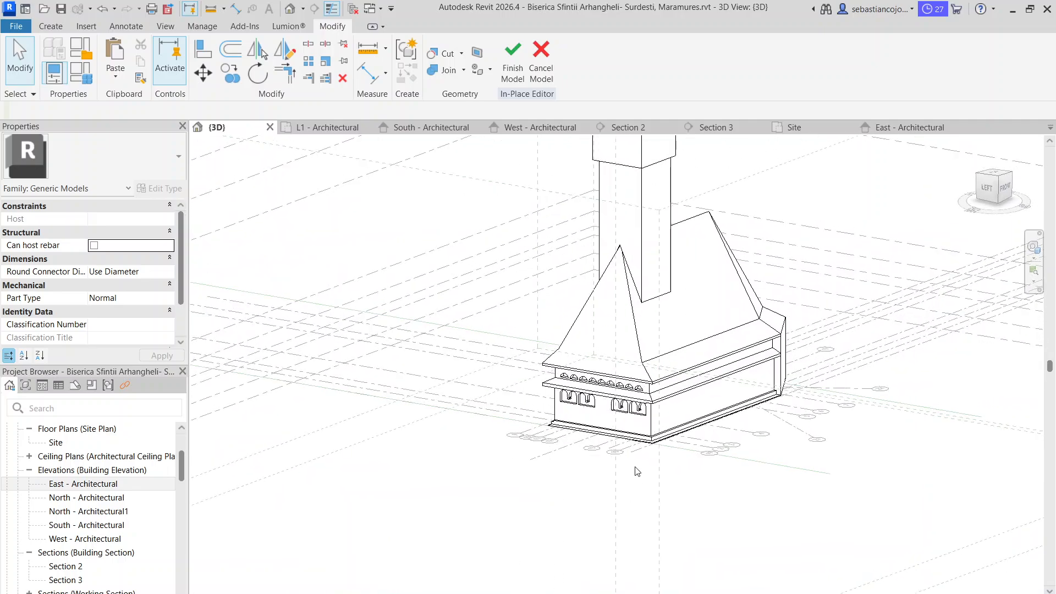
scroll(585, 421, "up", 3)
scroll(643, 395, "down", 5)
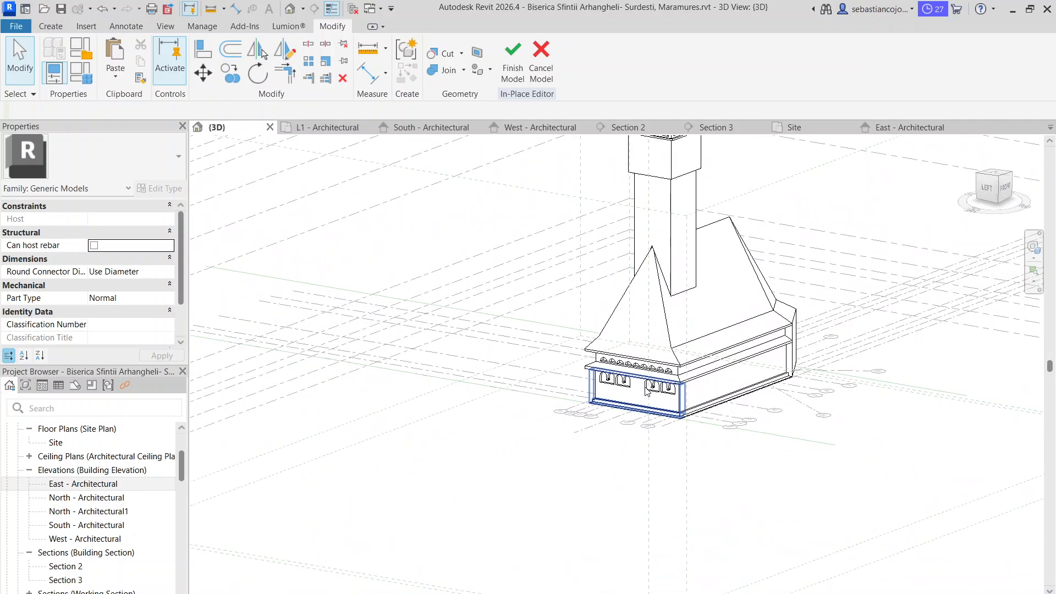
scroll(651, 393, "up", 6)
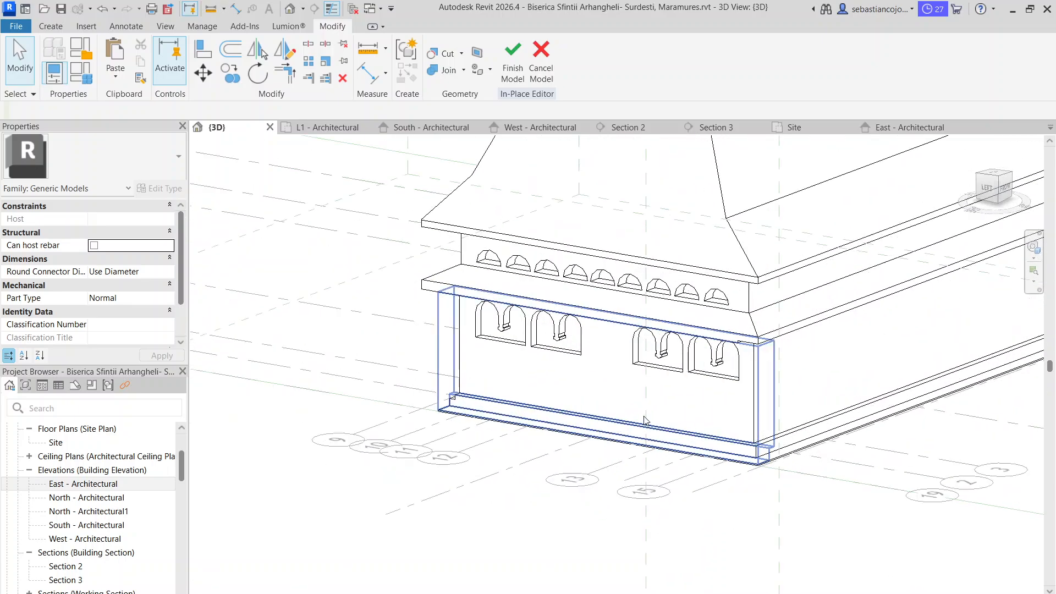
scroll(650, 400, "down", 4)
scroll(650, 483, "down", 3)
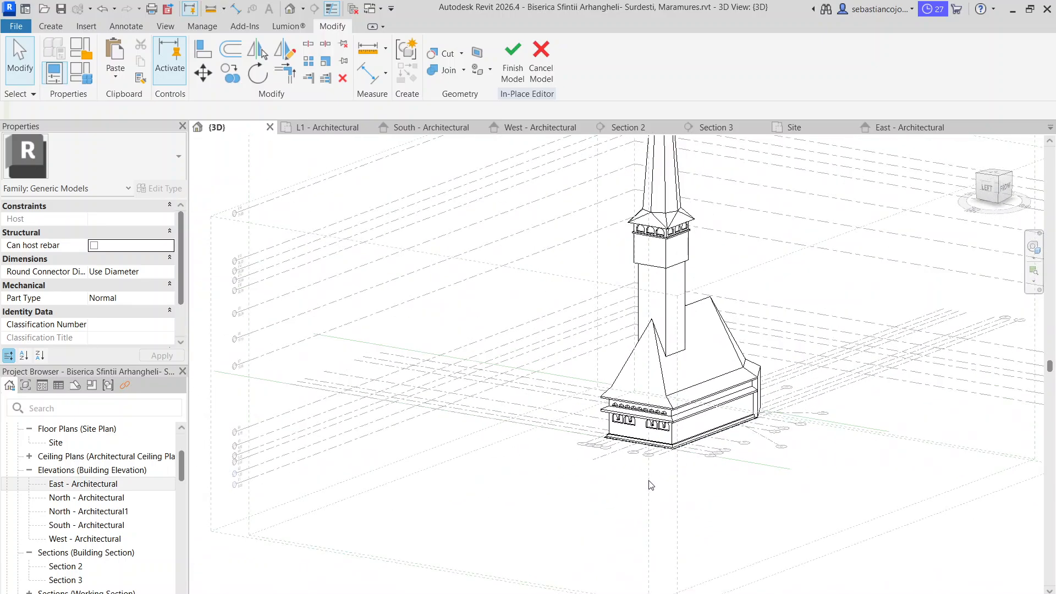
scroll(651, 483, "up", 1)
middle_click_drag(651, 483, 609, 361)
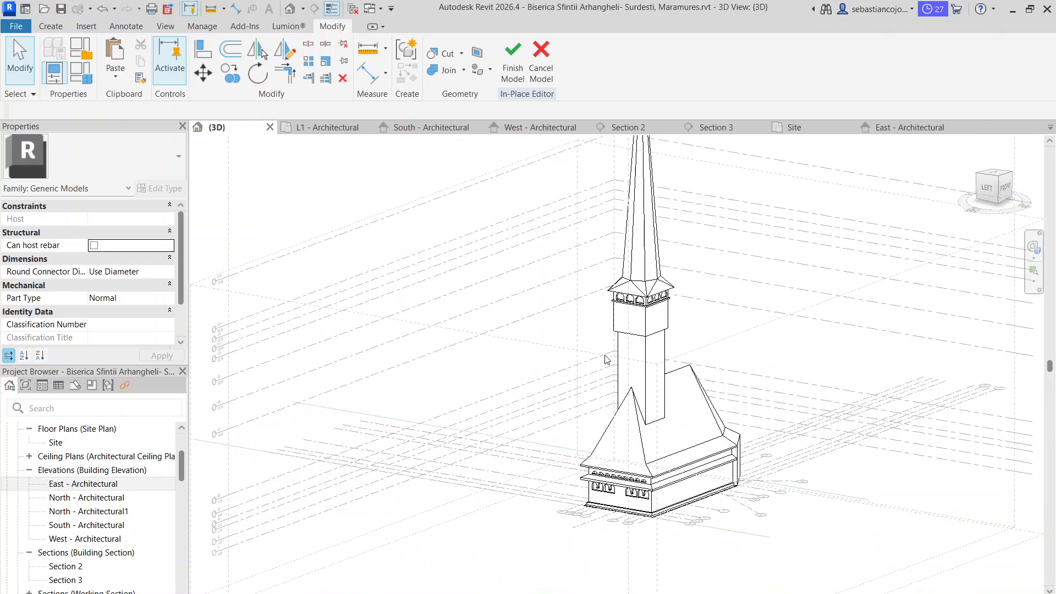
scroll(609, 361, "up", 1)
scroll(655, 401, "up", 5)
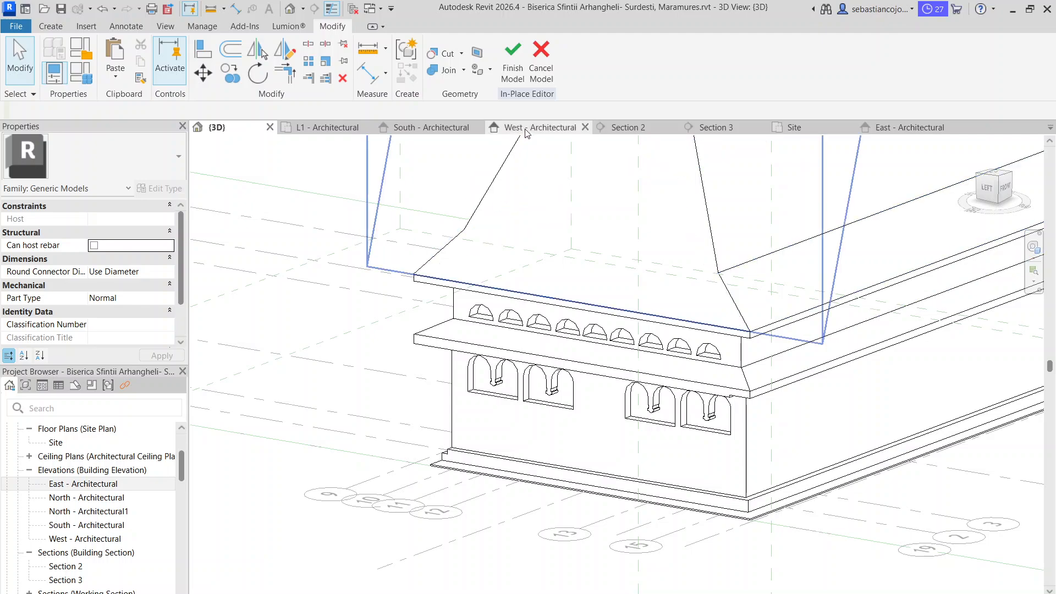
Finish the in-place model and open the West elevation close up on the porch and door
left_click(512, 61)
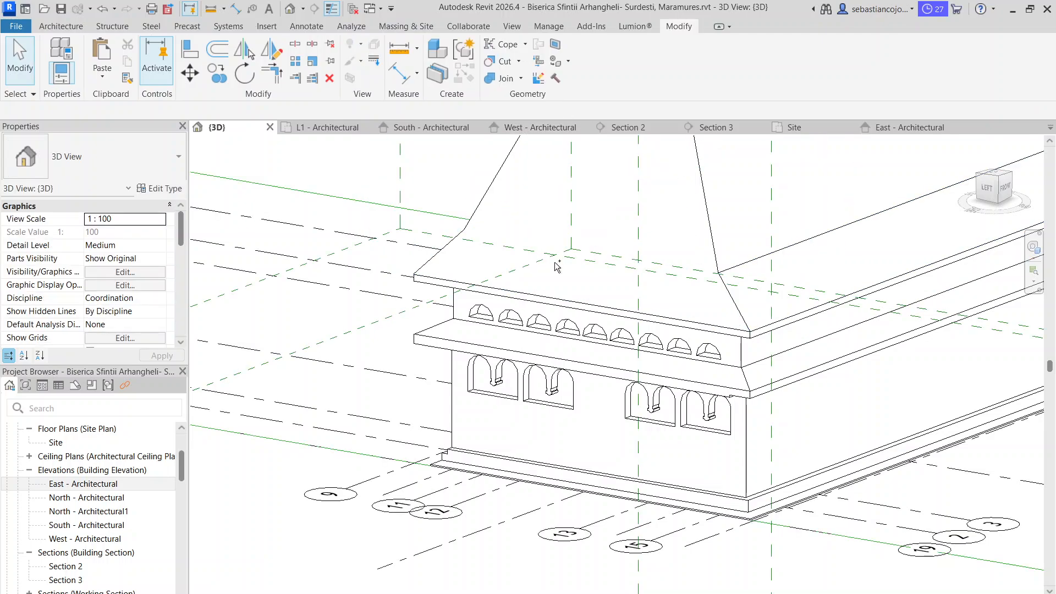
left_click(430, 127)
left_click(556, 128)
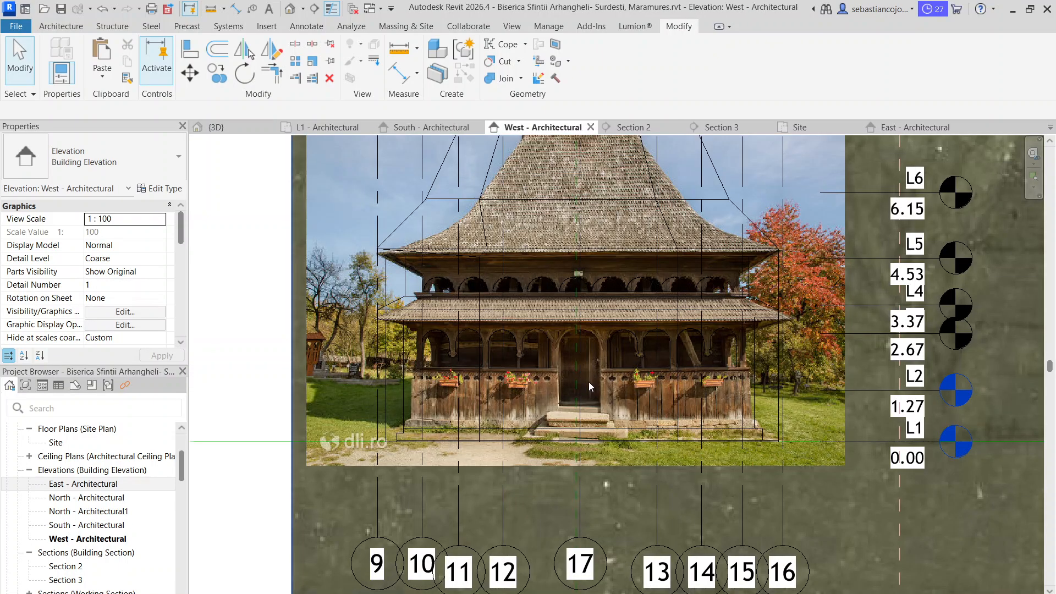
scroll(628, 376, "up", 4)
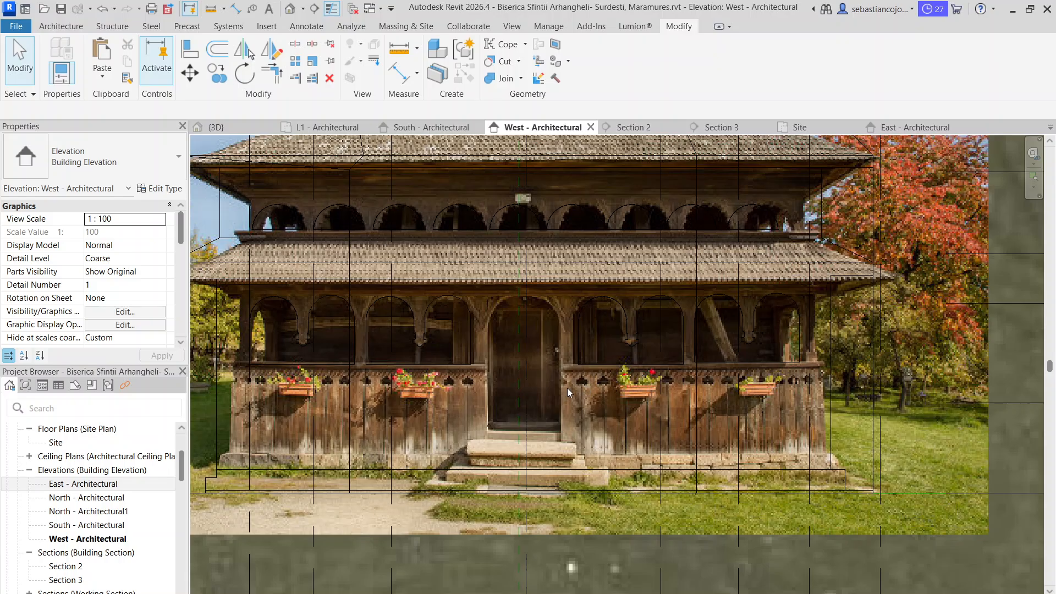
middle_click_drag(676, 336, 685, 360)
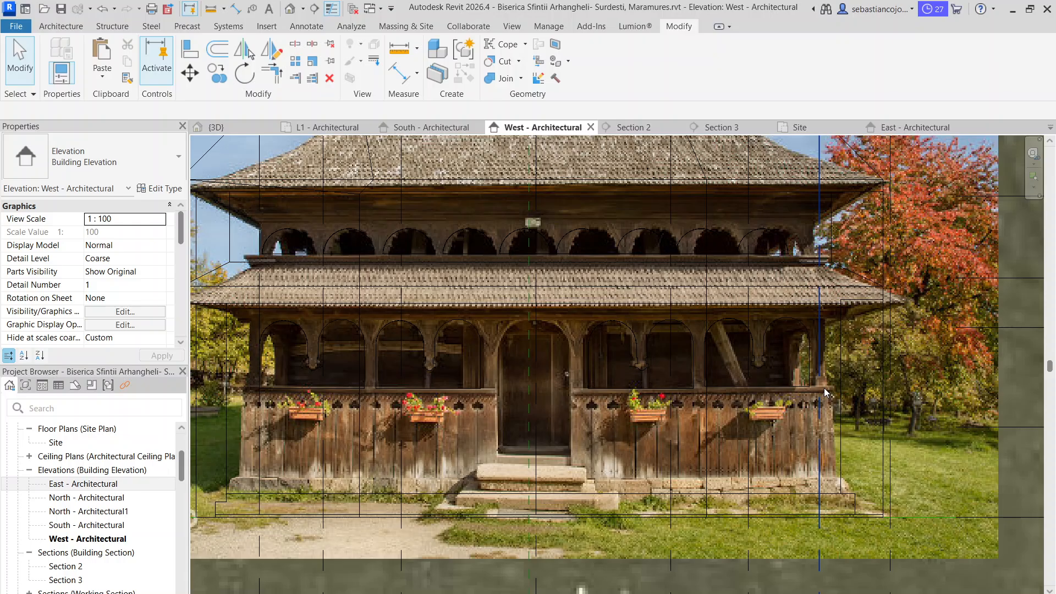
Change the West elevation's visual style to an opaque one so the model's surfaces cover the reference photo
scroll(422, 421, "down", 4)
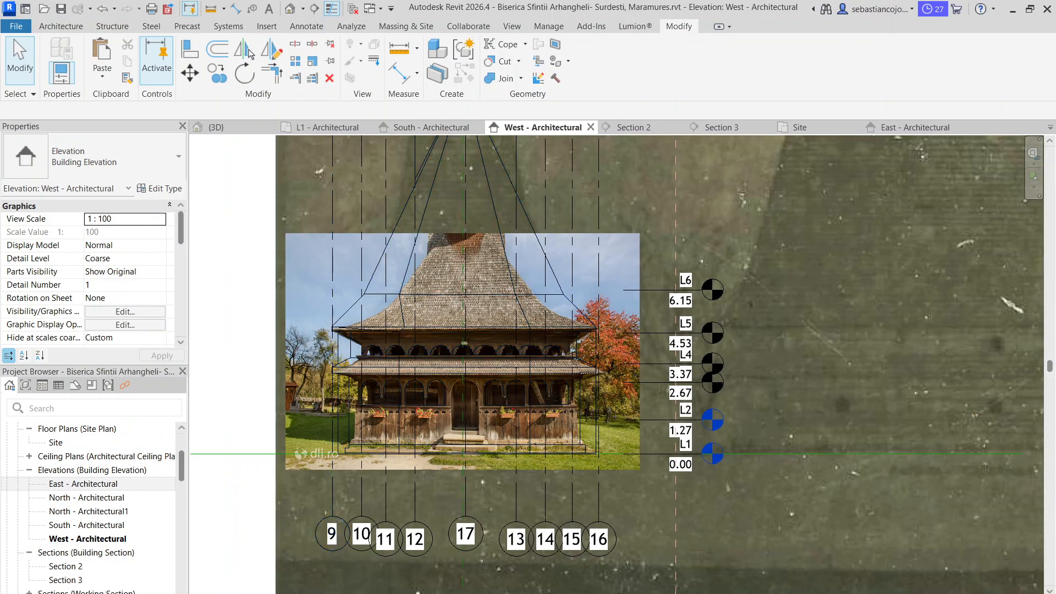
left_click(267, 588)
left_click(286, 546)
scroll(469, 412, "up", 6)
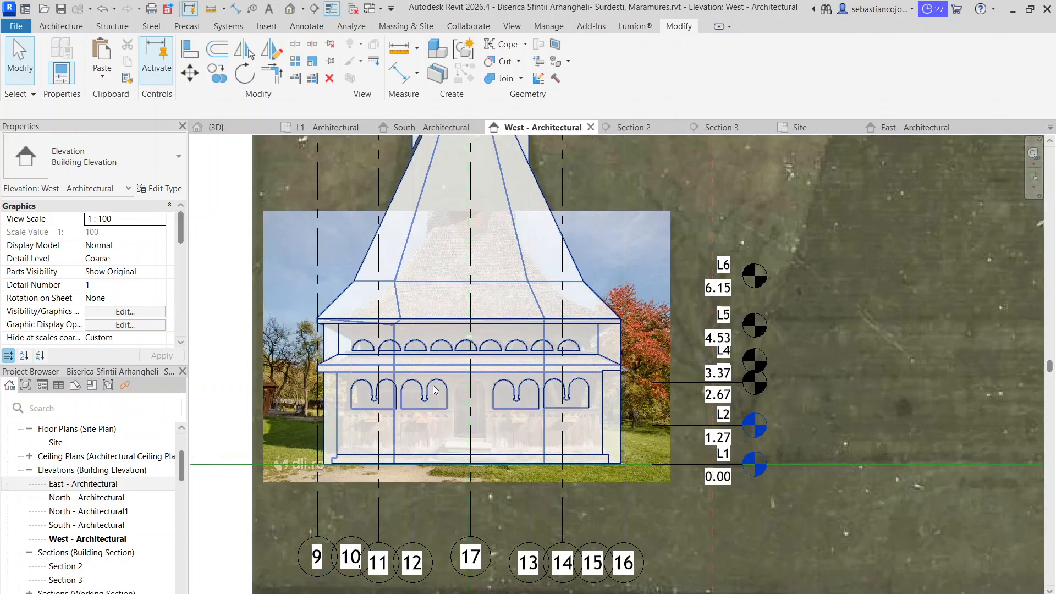
scroll(469, 408, "down", 3)
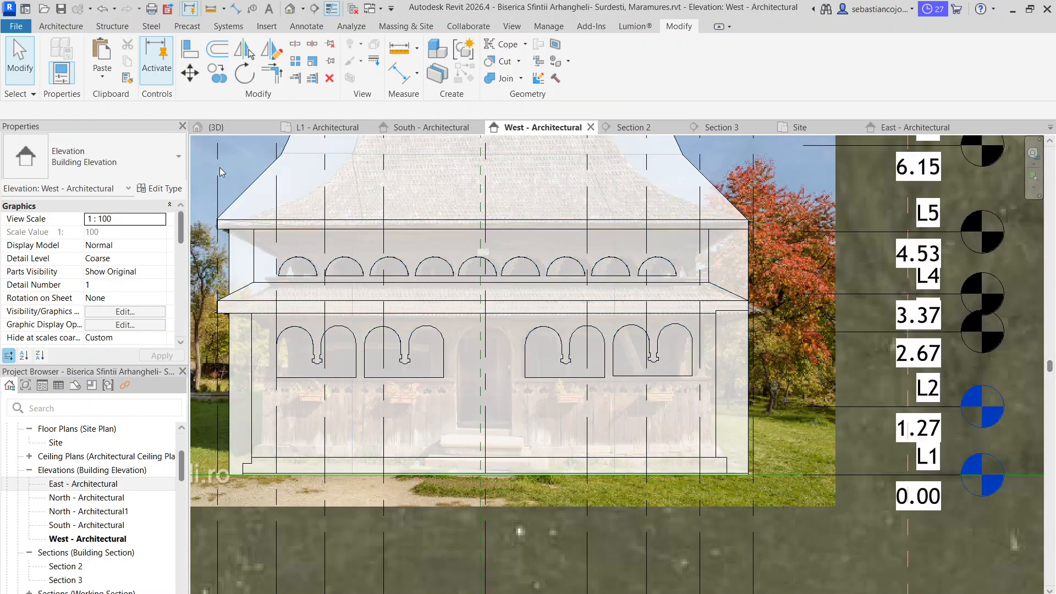
Start a new void extrusion in the in-place church model with the west porch wall face as its work plane
left_click(252, 183)
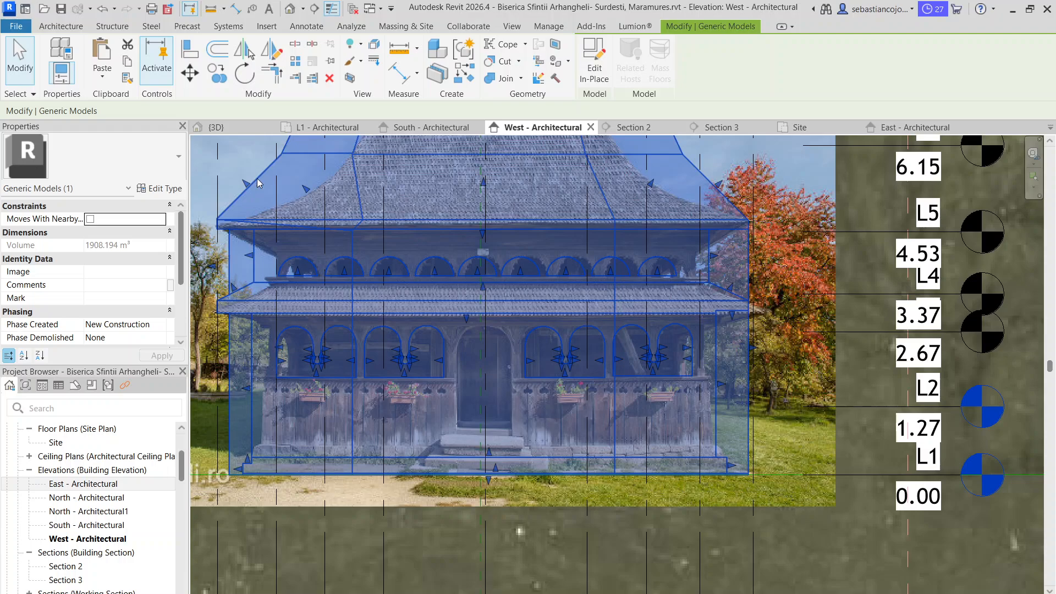
double_click(257, 183)
left_click(51, 26)
left_click(281, 82)
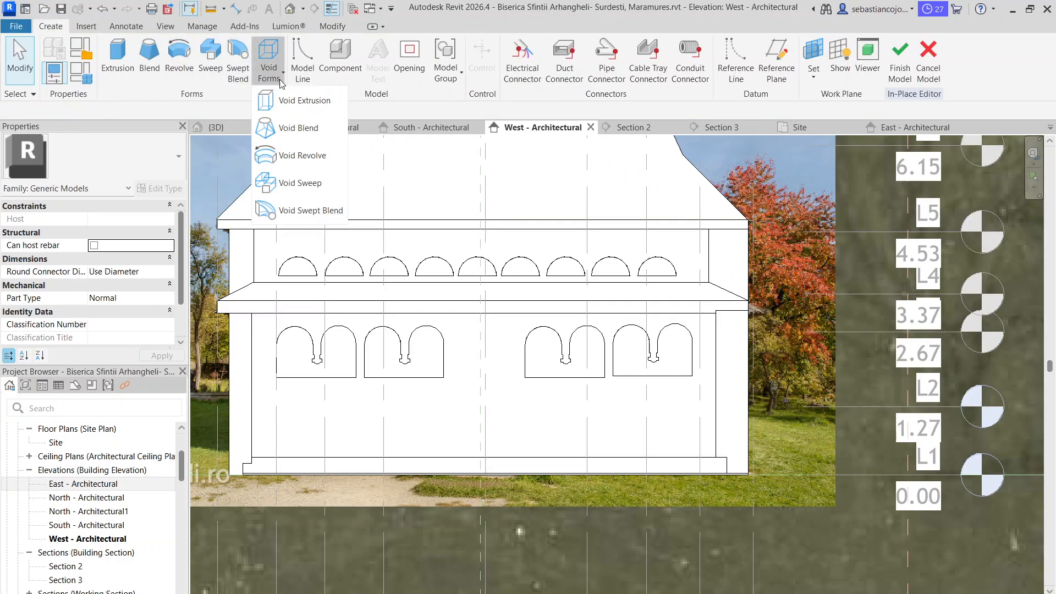
left_click(304, 102)
left_click(635, 79)
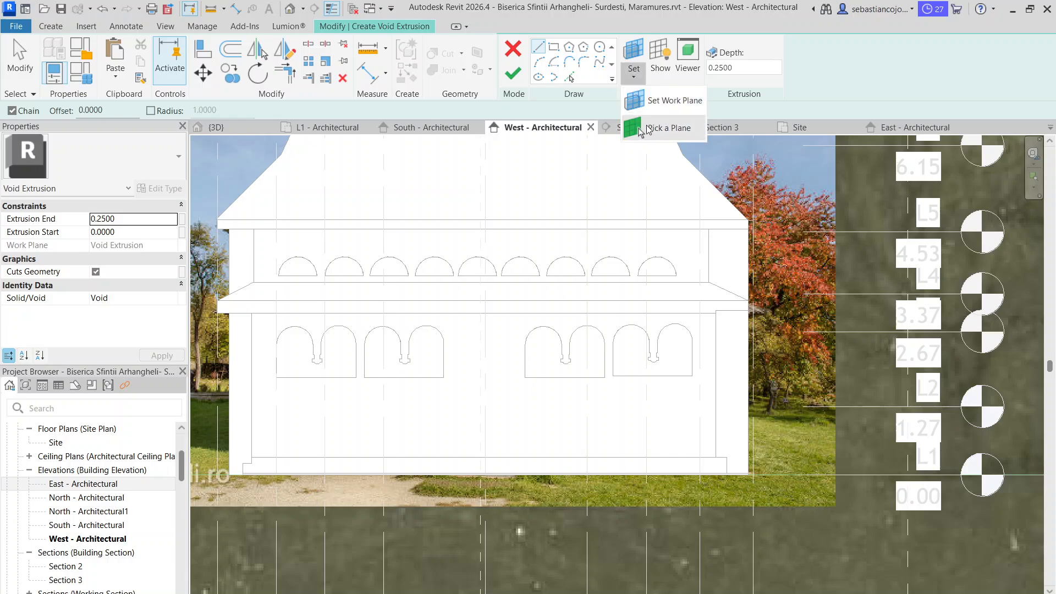
left_click(662, 122)
left_click(713, 382)
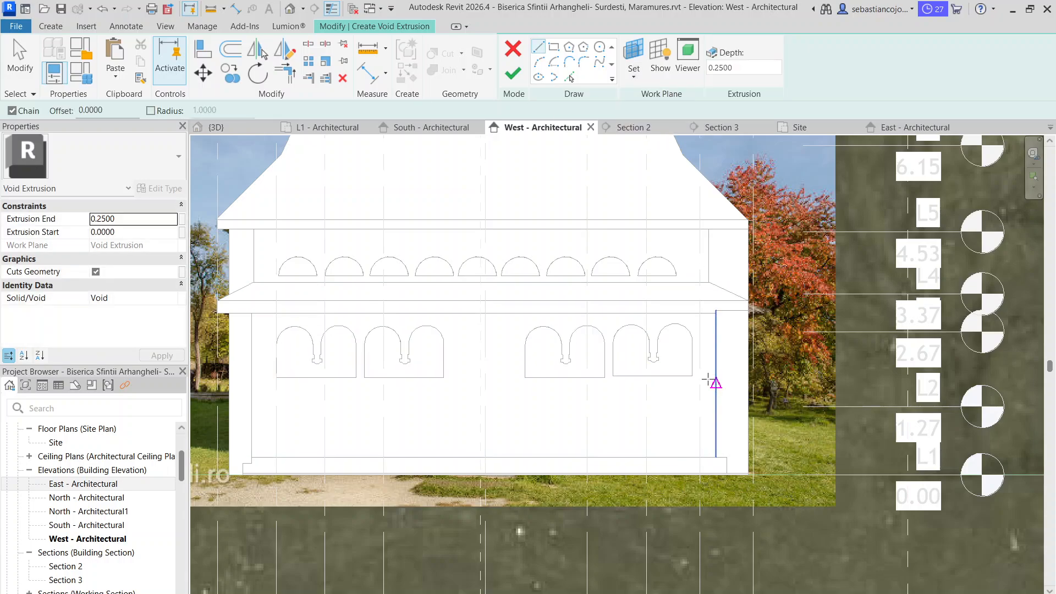
Switch the West elevation to Wireframe and sketch an arc with a radius of about 0.51 over the photographed doorway's head, nudging it into alignment
left_click(267, 593)
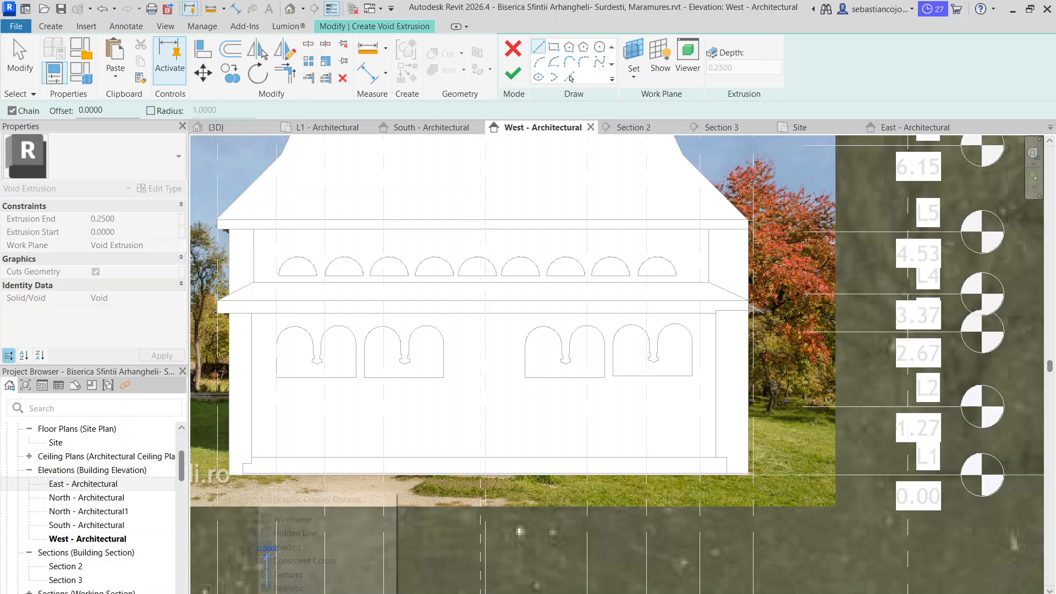
left_click(291, 521)
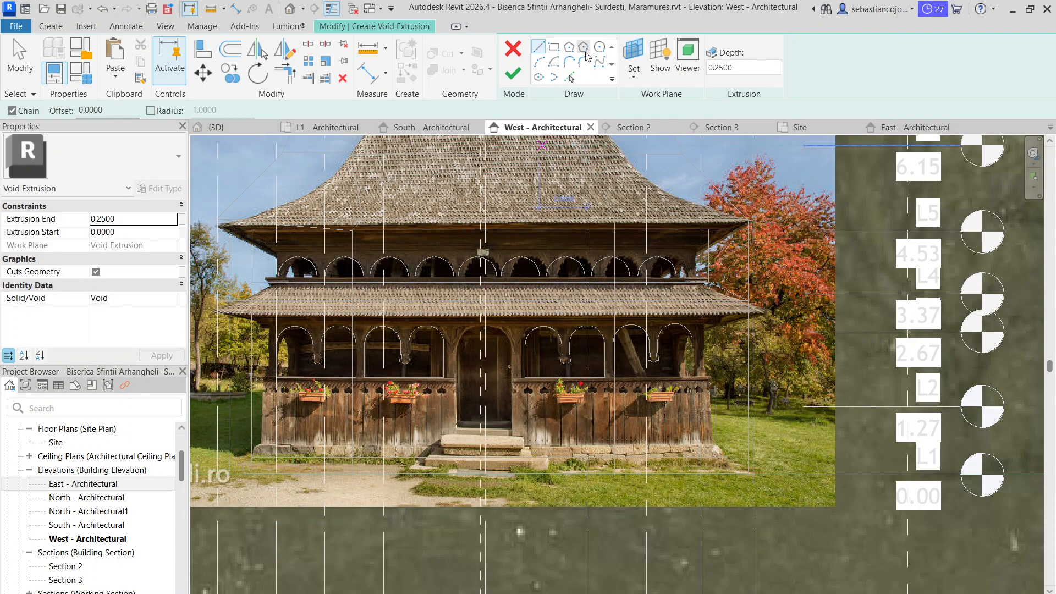
left_click(539, 62)
scroll(456, 357, "up", 4)
left_click(455, 340)
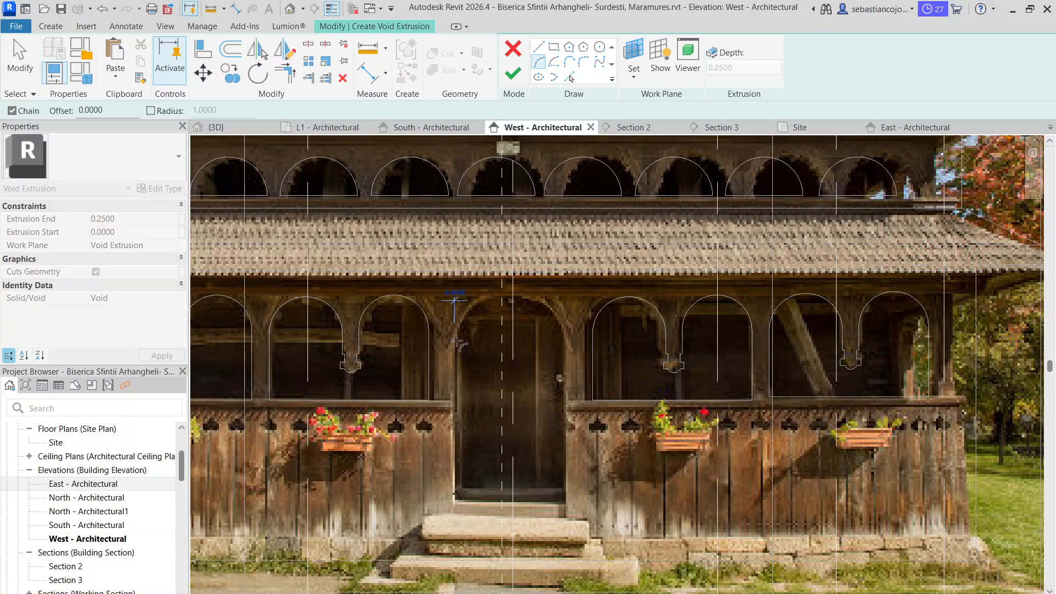
left_click(562, 340)
scroll(532, 301, "up", 3)
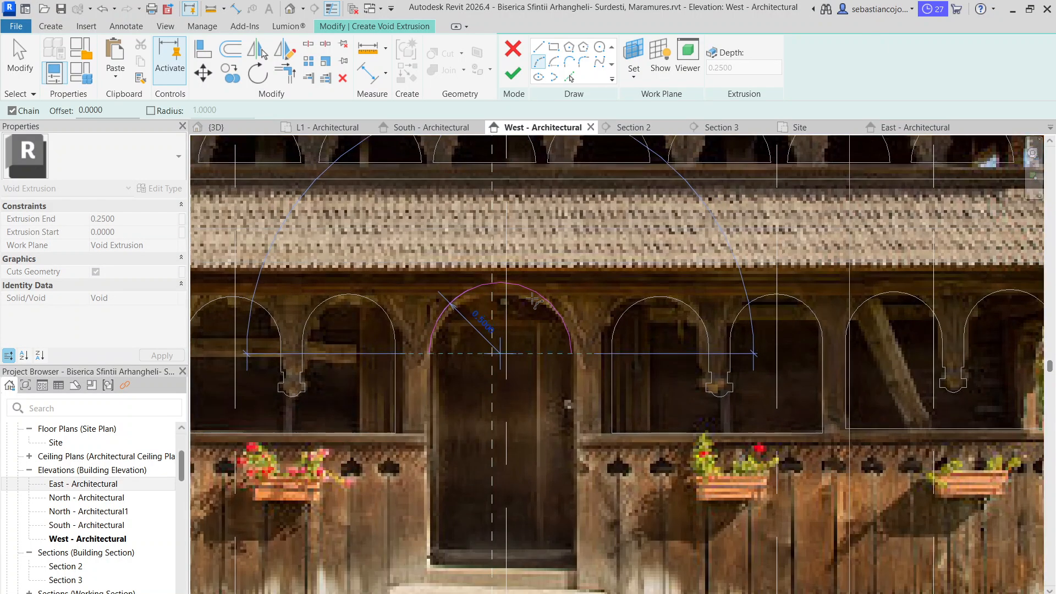
scroll(519, 306, "up", 2)
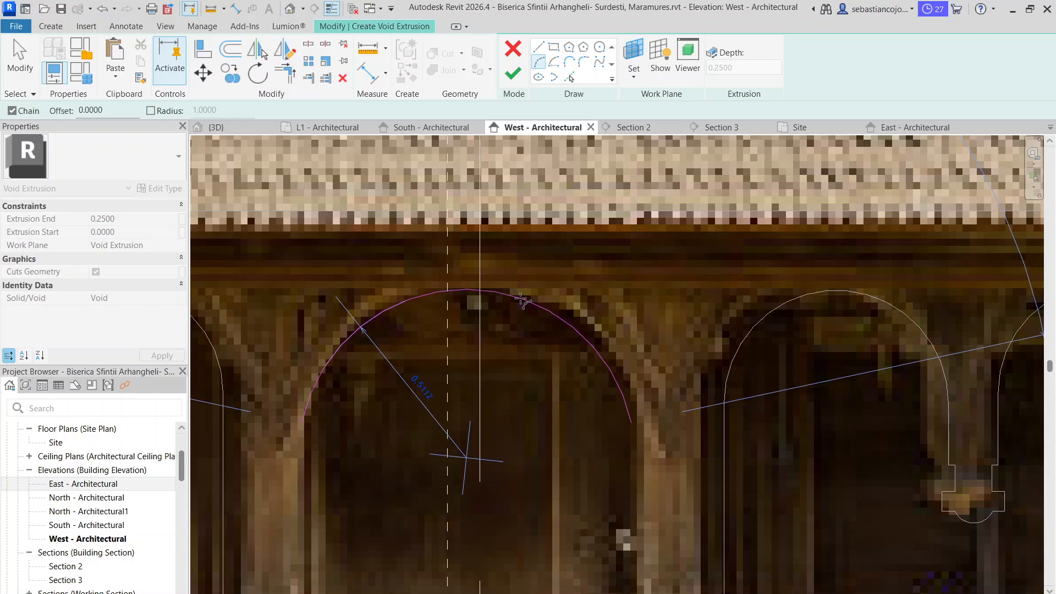
left_click(539, 305)
key("Escape")
left_click_drag(584, 340, 595, 340)
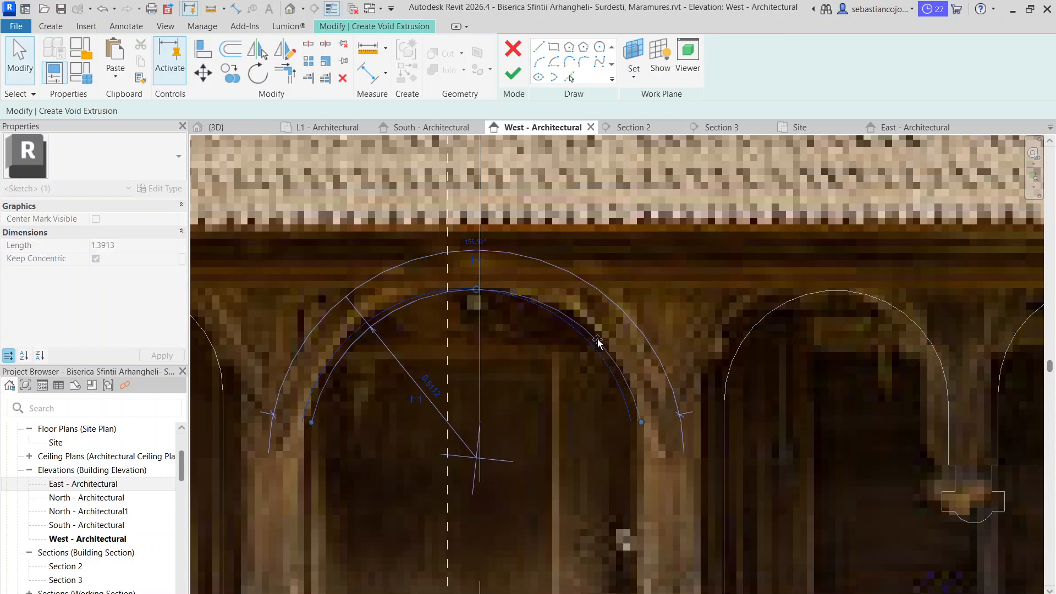
key("Escape")
scroll(591, 319, "down", 3)
Close the door outline with two jambs and a 1.00 wide sill line, and finish the void extrusion at 0.25 depth
left_click(537, 51)
scroll(466, 264, "down", 2)
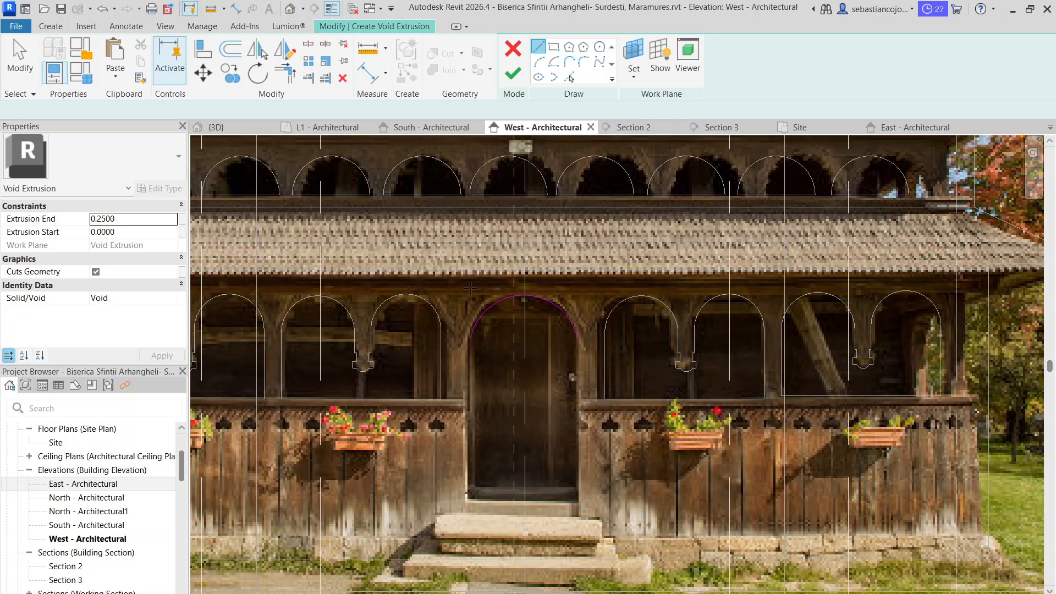
left_click(469, 339)
left_click(469, 500)
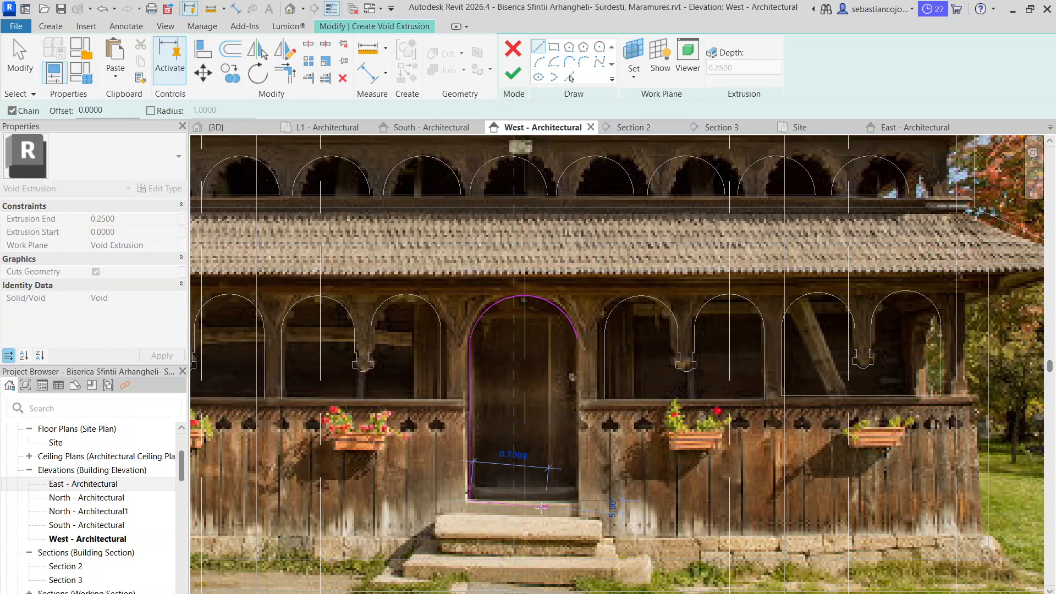
left_click(577, 501)
left_click(577, 337)
key("Escape")
key("Escape")
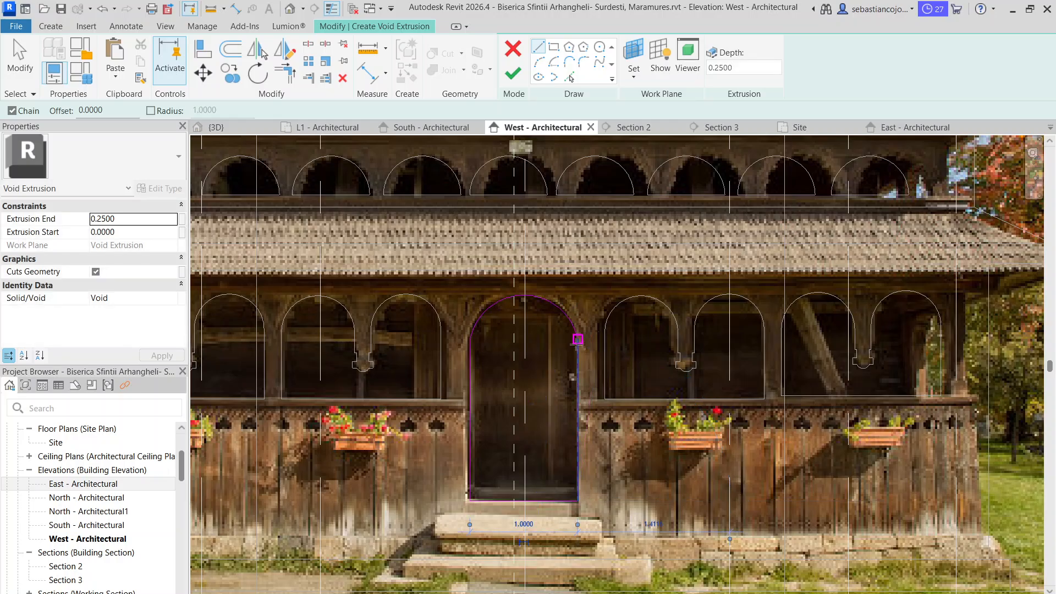
scroll(567, 379, "down", 3)
scroll(556, 417, "up", 3)
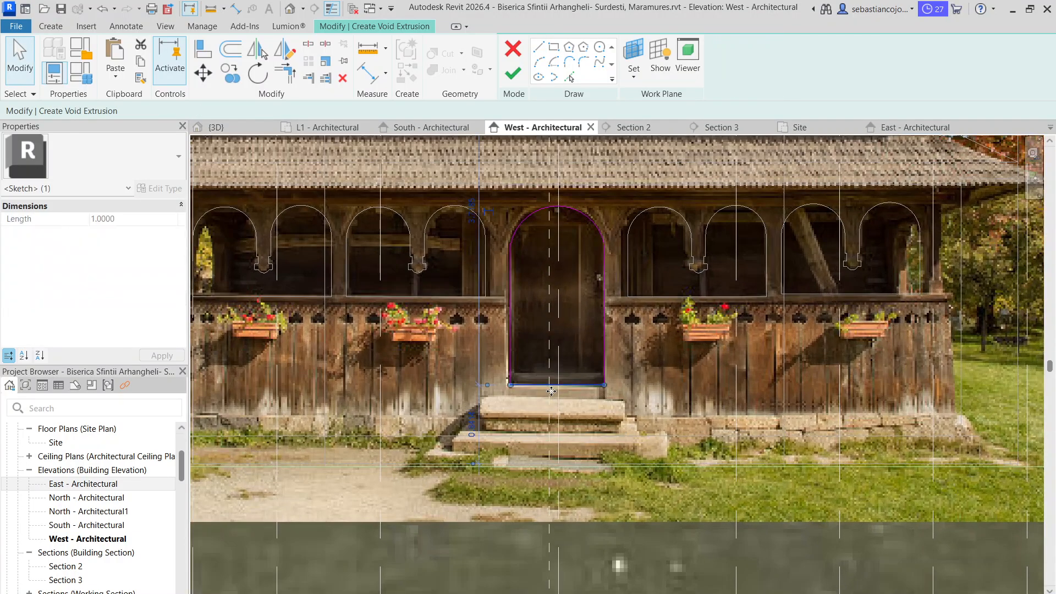
scroll(506, 307, "down", 4)
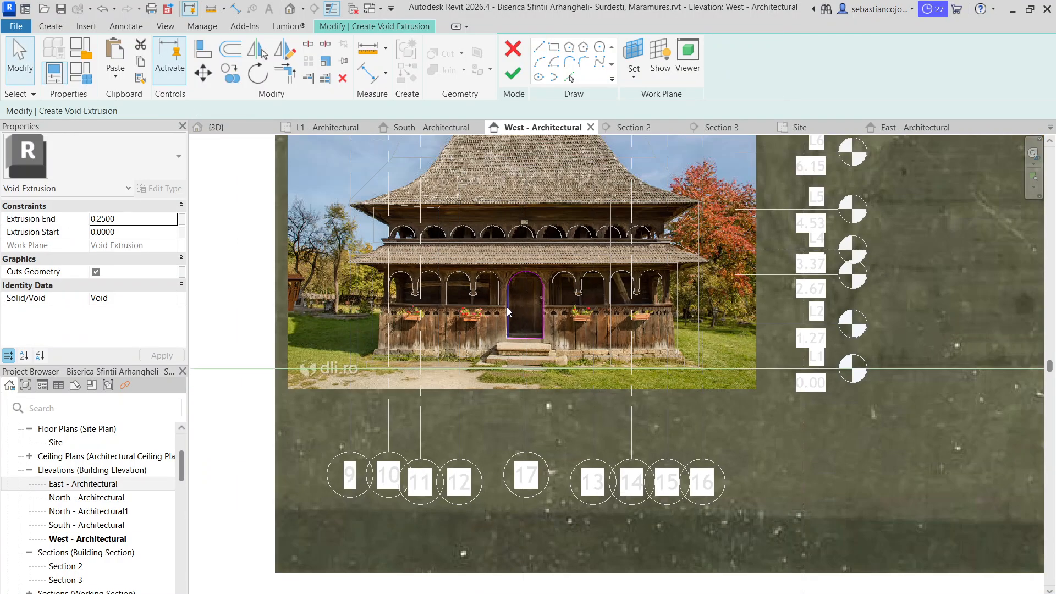
left_click(512, 73)
scroll(534, 319, "down", 4)
scroll(429, 209, "up", 5)
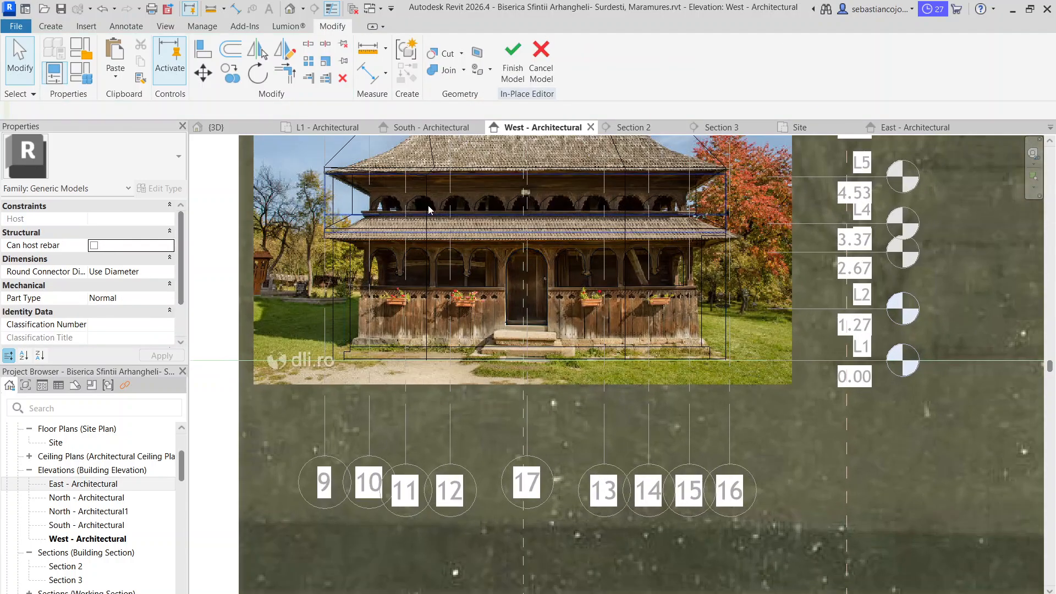
In the 3D view, stretch the door void's lower edge down toward the stepped plinth of the west wall
left_click(215, 127)
scroll(594, 419, "up", 4)
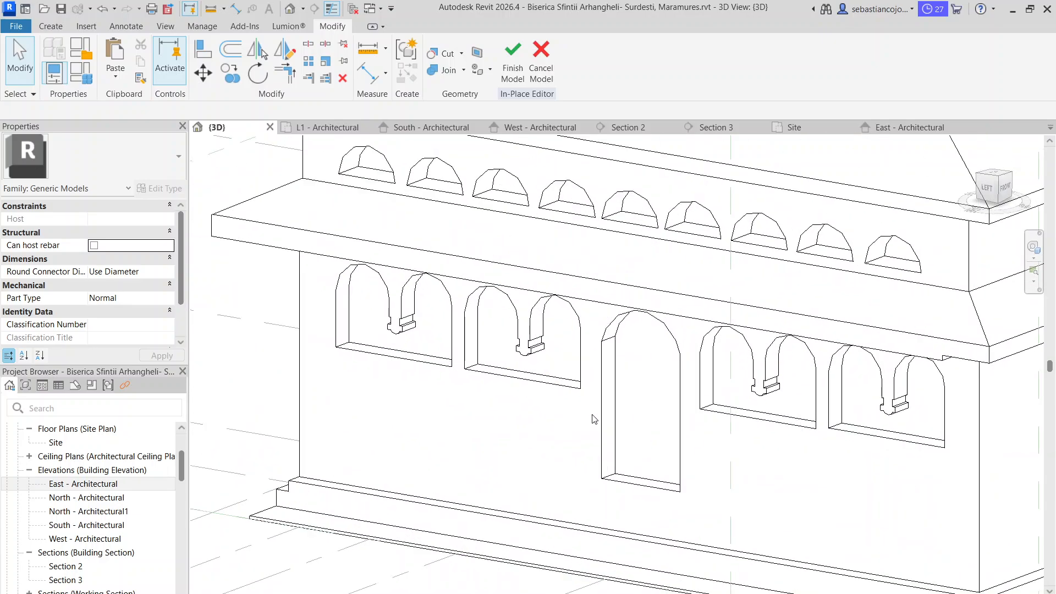
scroll(610, 434, "down", 3)
left_click(621, 461)
scroll(622, 465, "down", 2)
key("Escape")
scroll(623, 483, "up", 1)
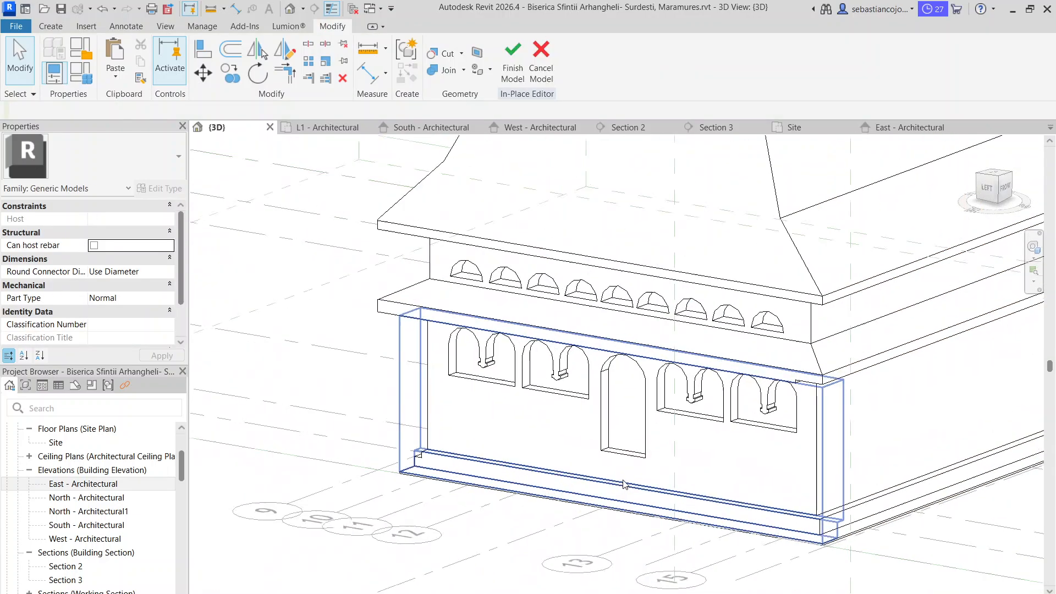
scroll(629, 446, "up", 2)
left_click(628, 441)
scroll(628, 446, "down", 2)
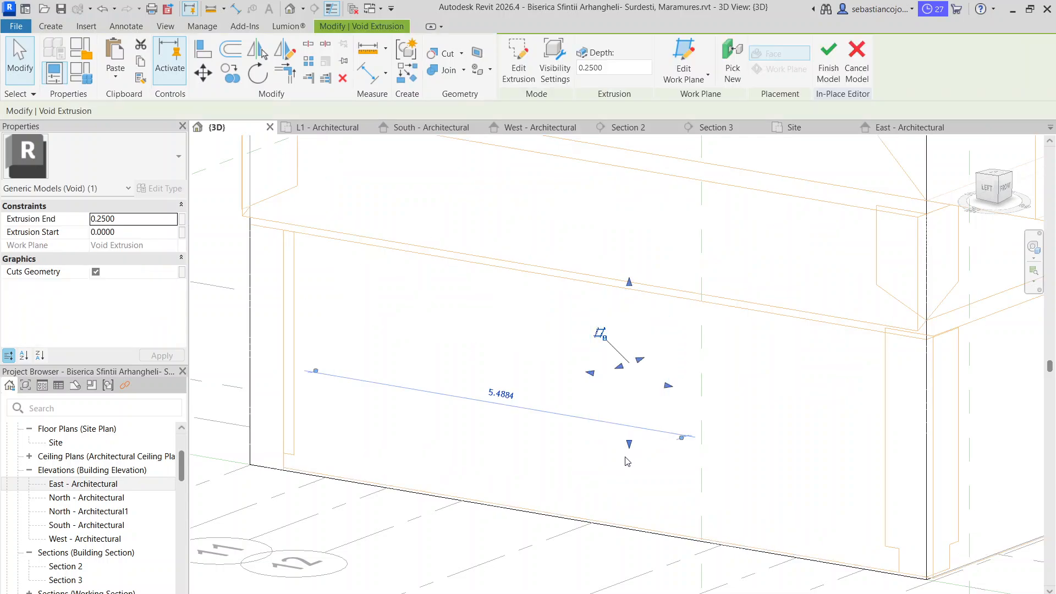
scroll(630, 472, "up", 2)
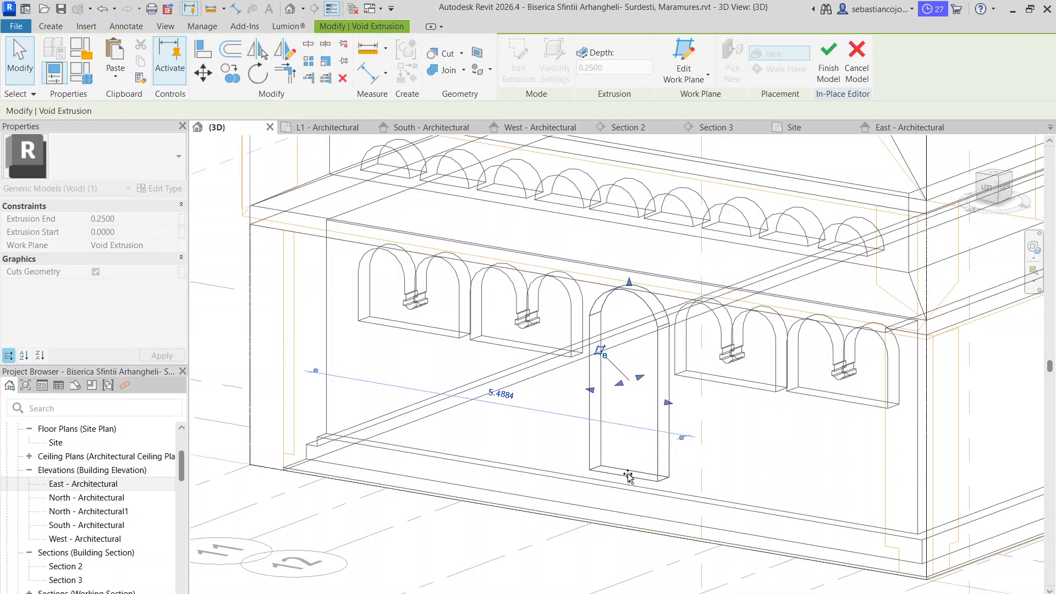
scroll(629, 476, "down", 4)
key("Escape")
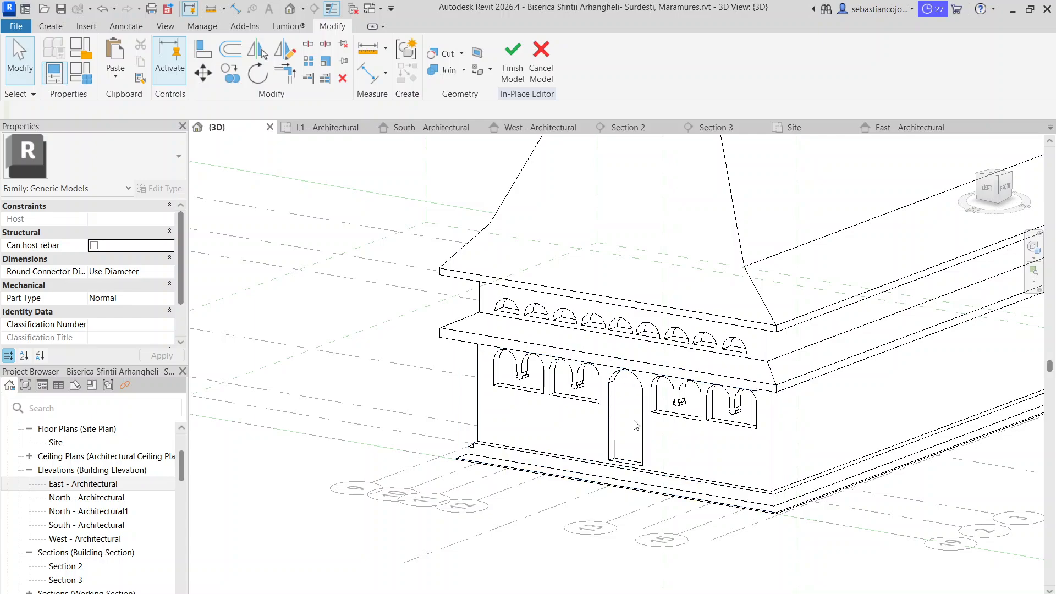
scroll(646, 448, "up", 1)
scroll(649, 446, "up", 1)
scroll(647, 440, "up", 1)
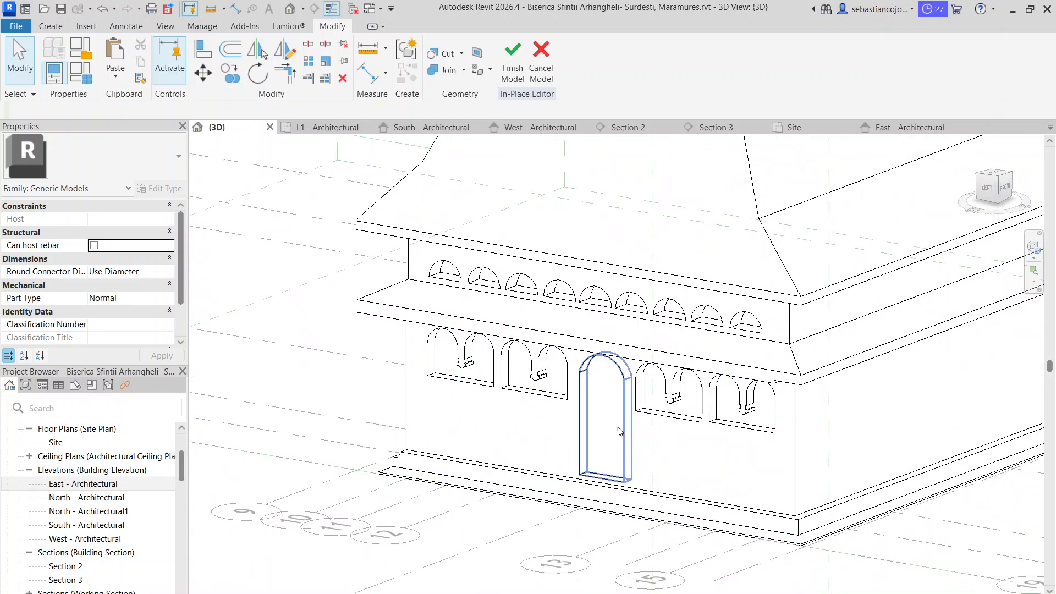
In the West elevation, raise the door void's lower edge to the stone steps in the reference photo and return to 3D
left_click(527, 128)
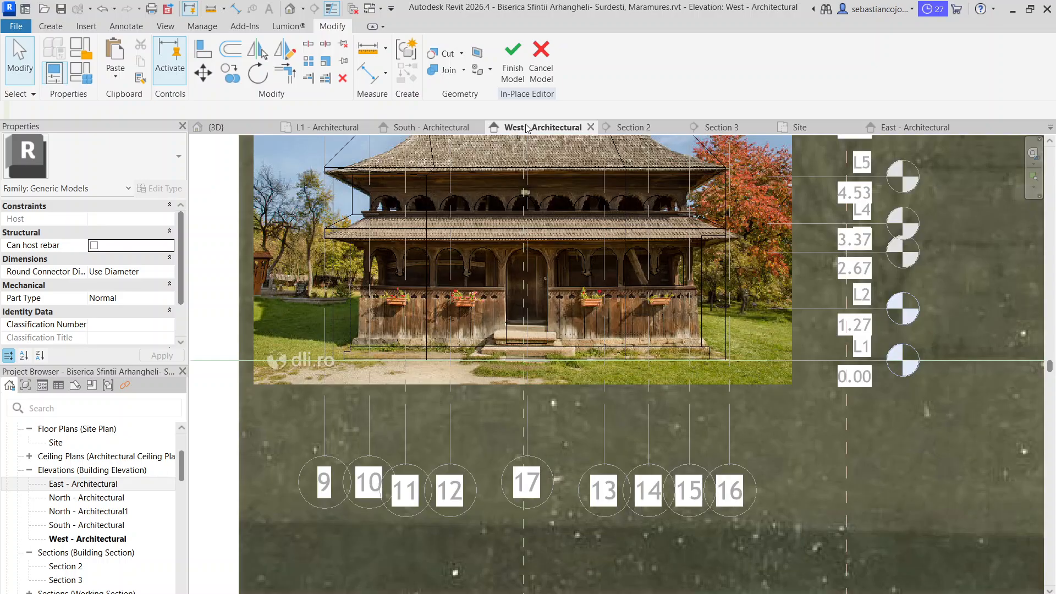
scroll(543, 329, "up", 2)
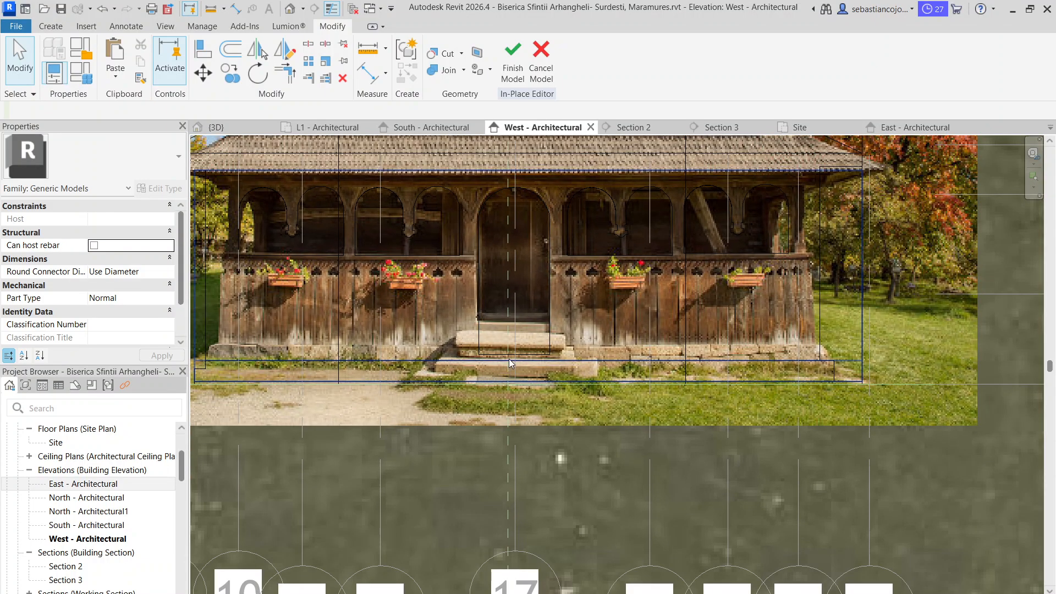
left_click(513, 354)
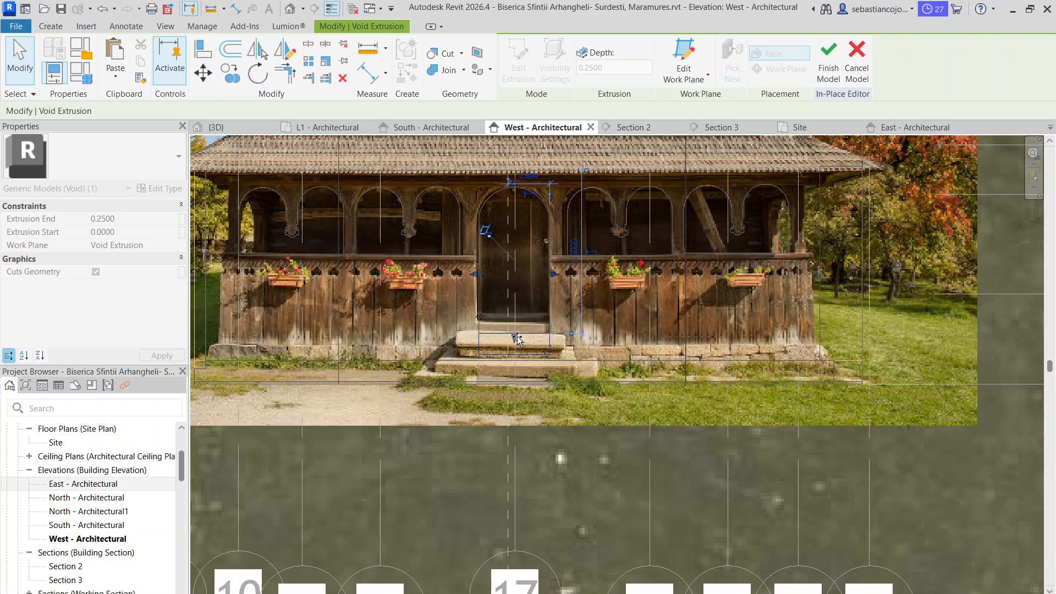
left_click(214, 127)
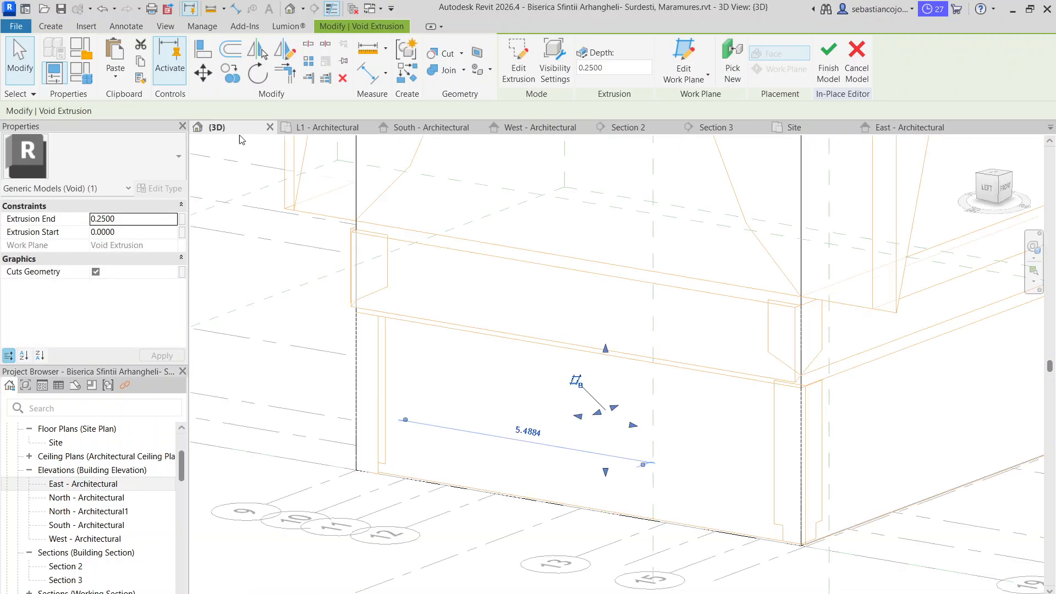
key("Escape")
Edit the sketch of the void extrusion shaping the west plinth and shorten its two profile lines at the inner step corner
scroll(547, 470, "up", 2)
middle_click_drag(530, 464, 497, 365)
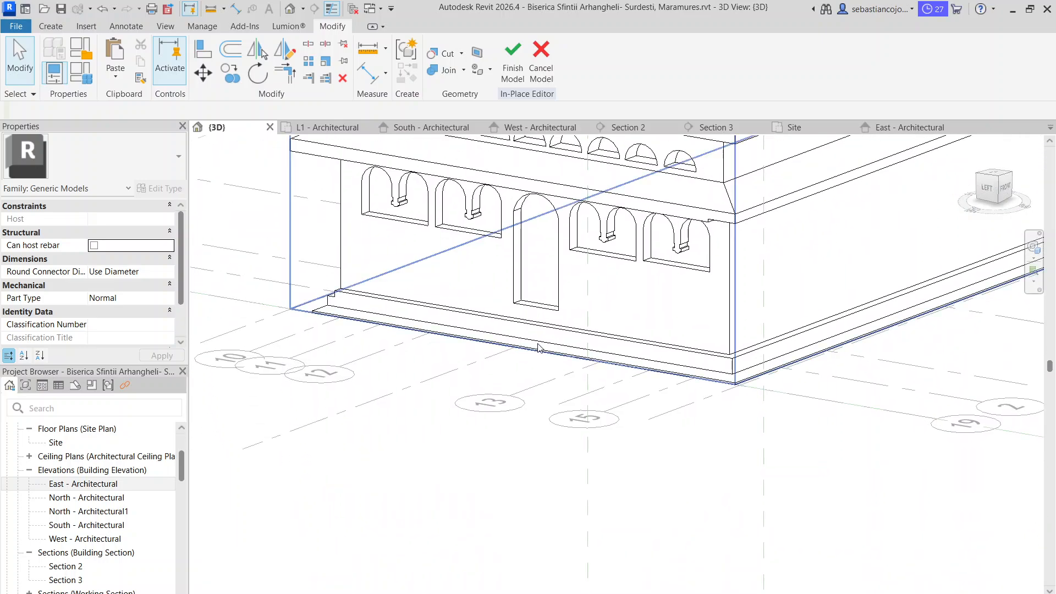
left_click(719, 363)
key("Escape")
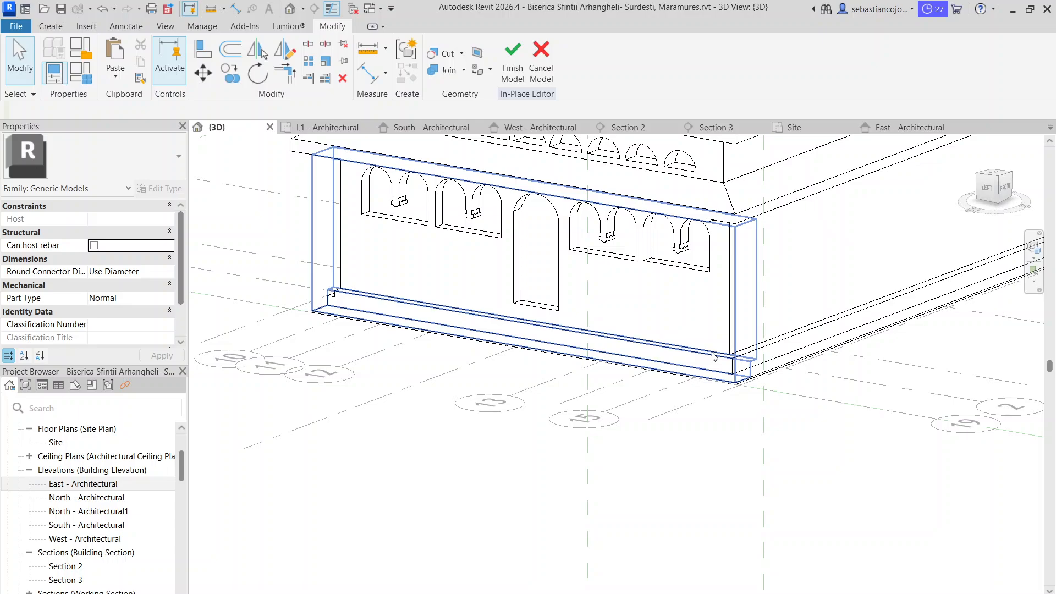
middle_click_drag(713, 356, 748, 429)
scroll(678, 377, "up", 4)
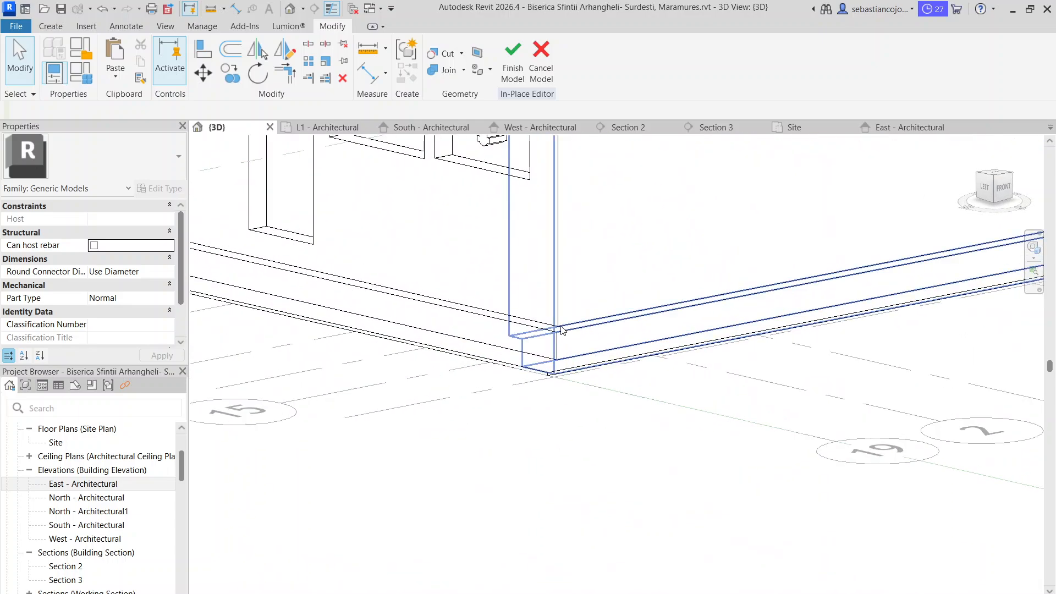
left_click(546, 344)
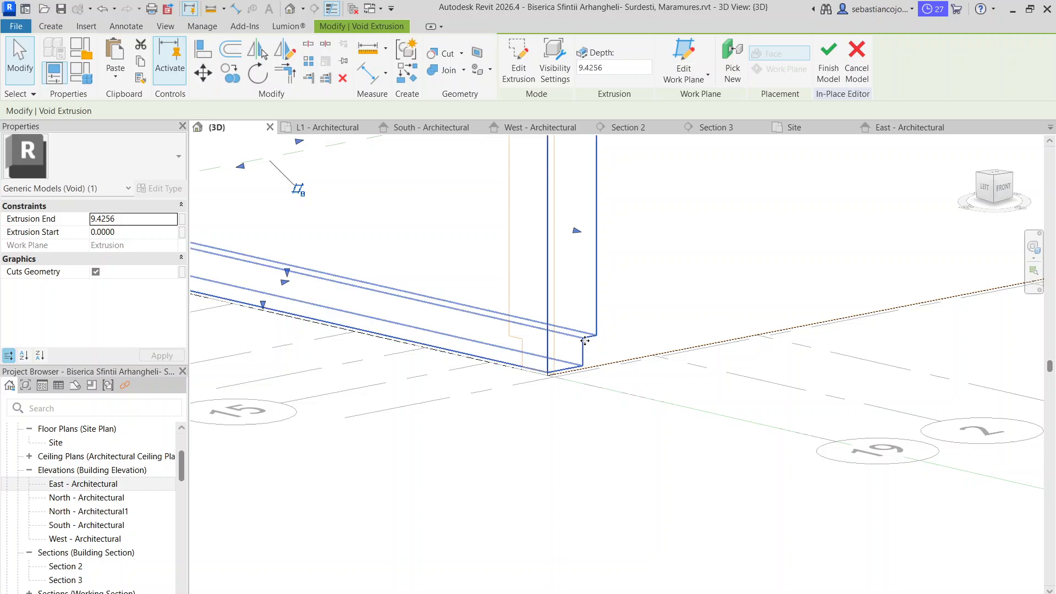
double_click(584, 341)
mouse_move(580, 332)
left_mouse_down()
mouse_move(586, 355)
mouse_move(547, 393)
mouse_move(572, 396)
mouse_move(535, 394)
left_mouse_up()
scroll(587, 355, "up", 2)
Reconnect the shortened profile lines with a horizontal and a vertical line forming an extra plinth step, and finish the void sketch
left_click(539, 48)
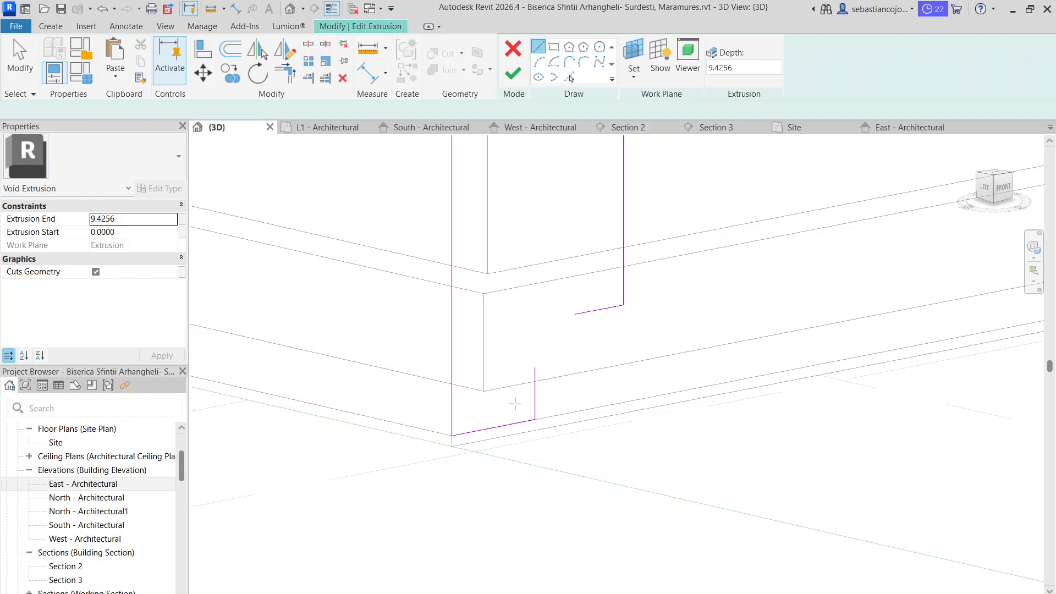
left_click(535, 367)
left_click(574, 360)
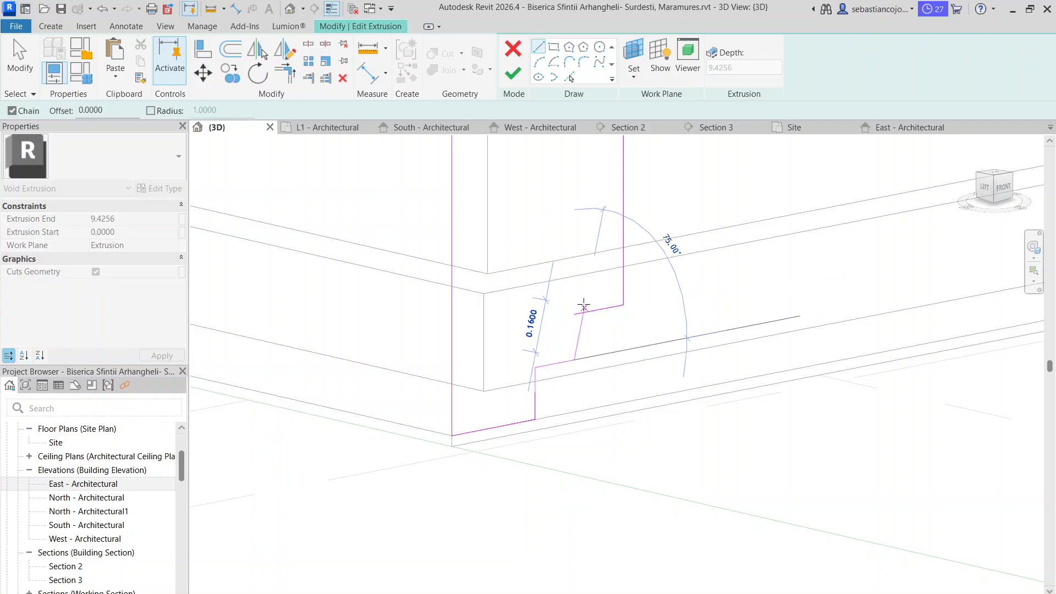
left_click(574, 314)
left_click(506, 79)
scroll(598, 401, "down", 5)
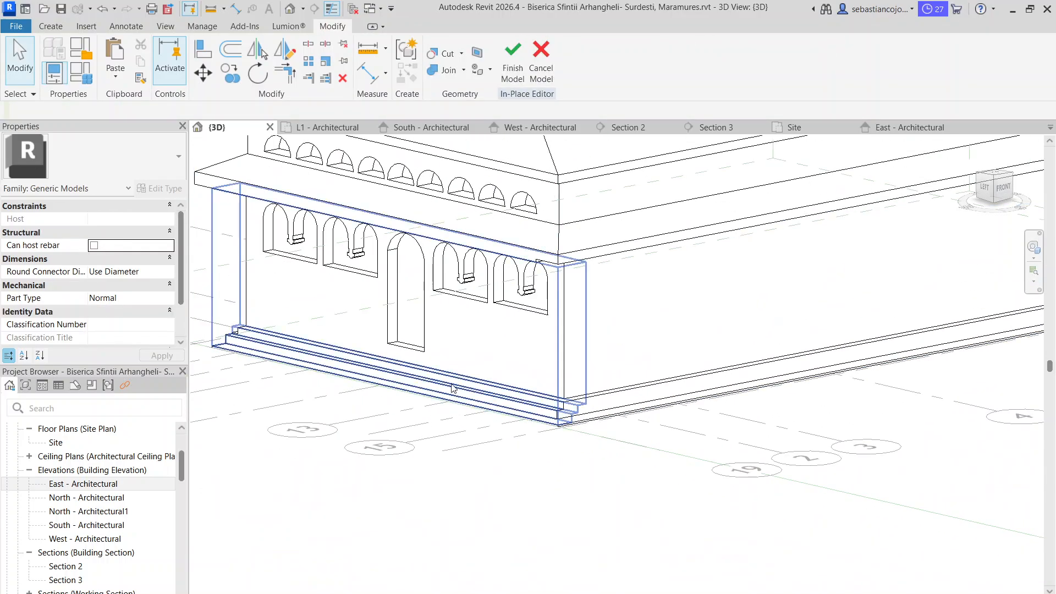
Adjust the door void's lower edge in 3D, stretching it slightly down toward the upper step of the plinth
scroll(408, 354, "up", 2)
left_click(405, 344)
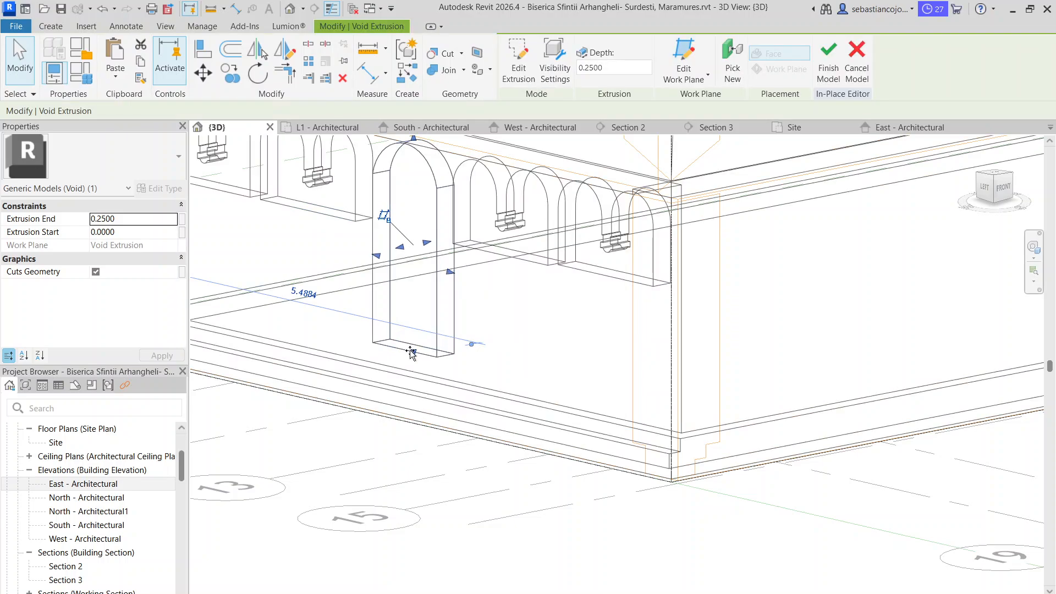
left_click_drag(413, 355, 430, 472)
left_click(429, 476)
scroll(430, 477, "down", 5)
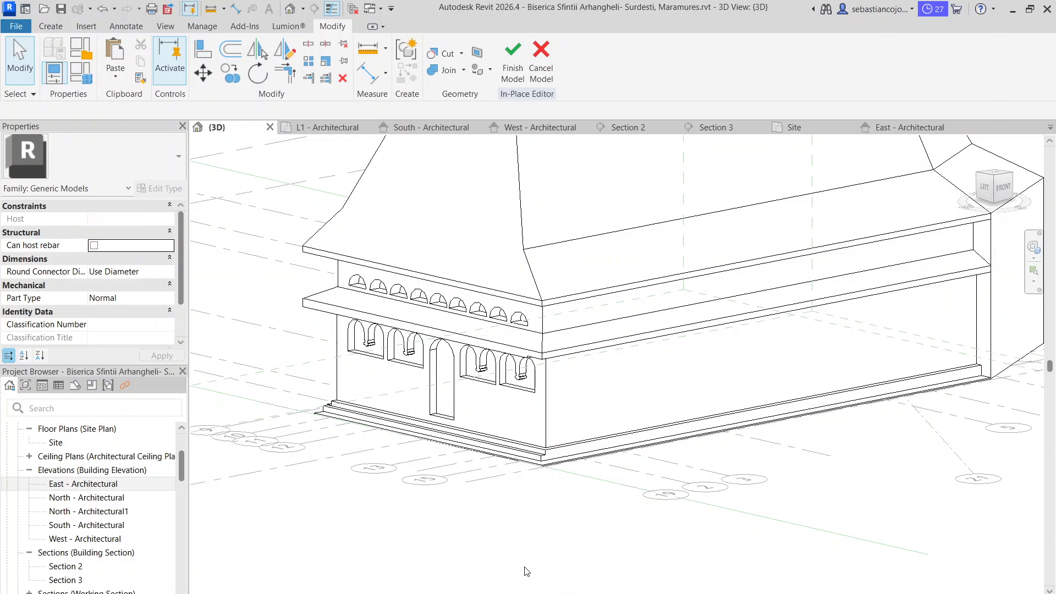
Check the entrance steps in the reference photo, and start a void extrusion with its work plane on the west plinth's upper step
key("alt+Tab")
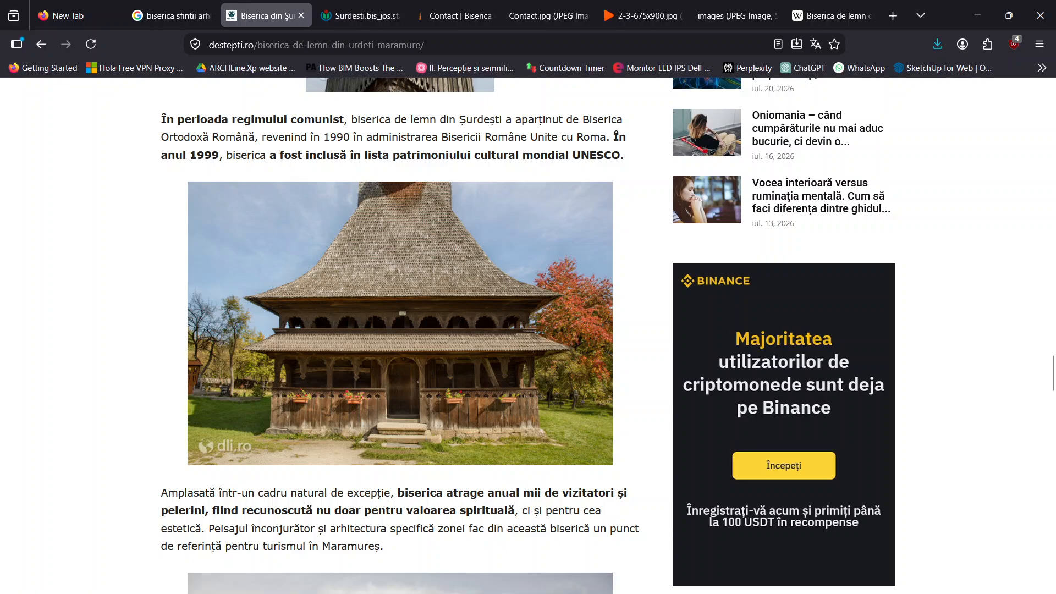
key("alt+Tab")
scroll(502, 484, "up", 5)
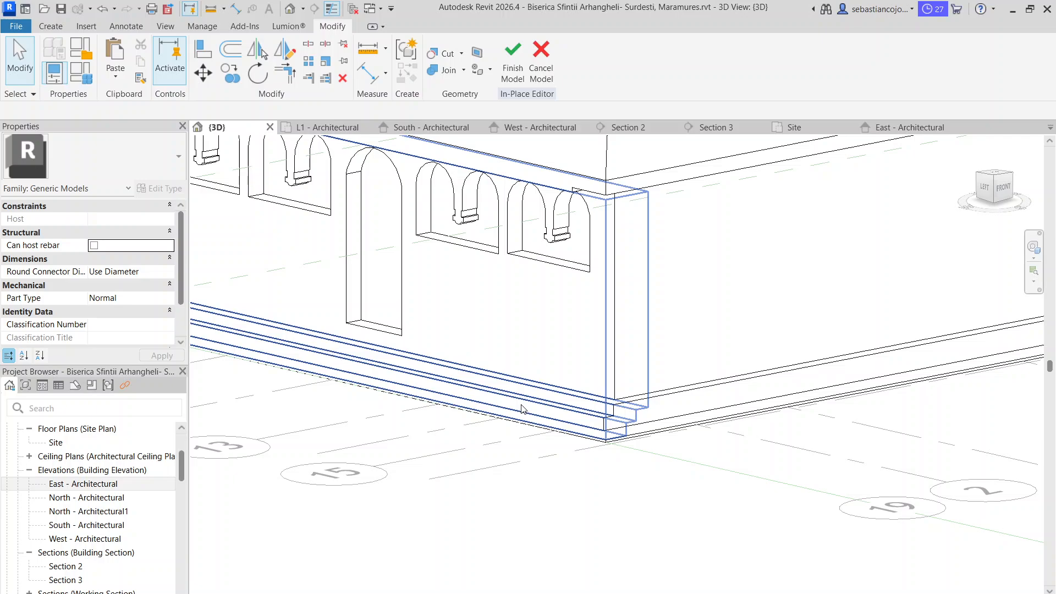
key("Escape")
left_click(50, 26)
left_click(269, 64)
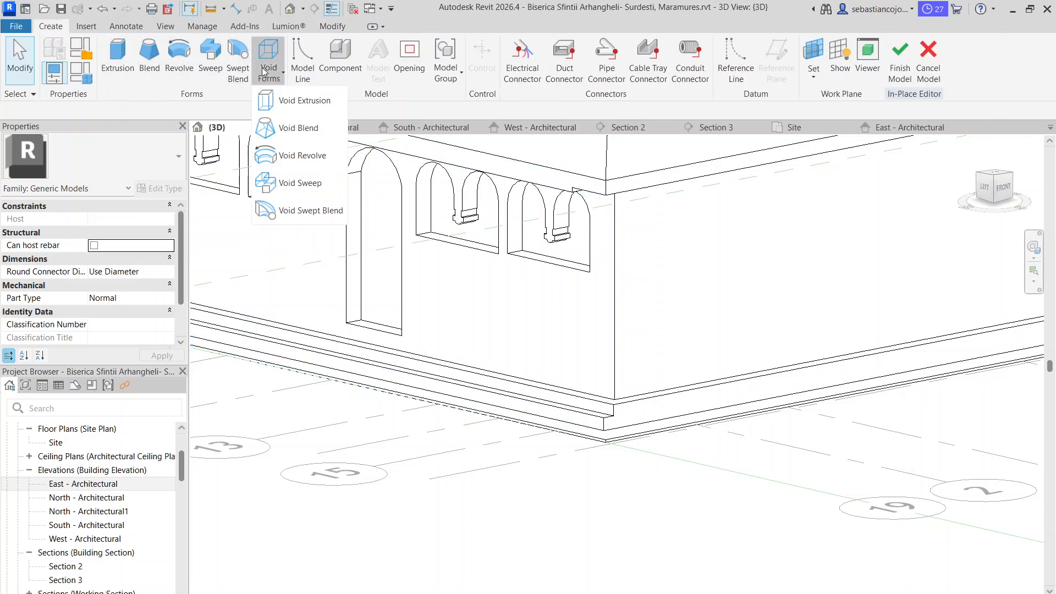
left_click(289, 99)
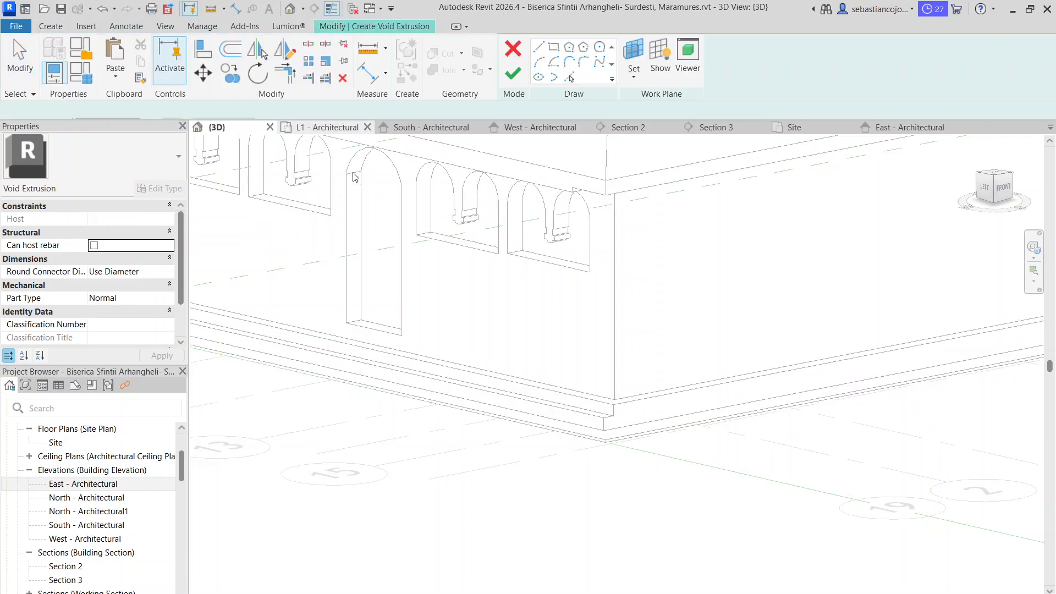
left_click(633, 76)
left_click(660, 126)
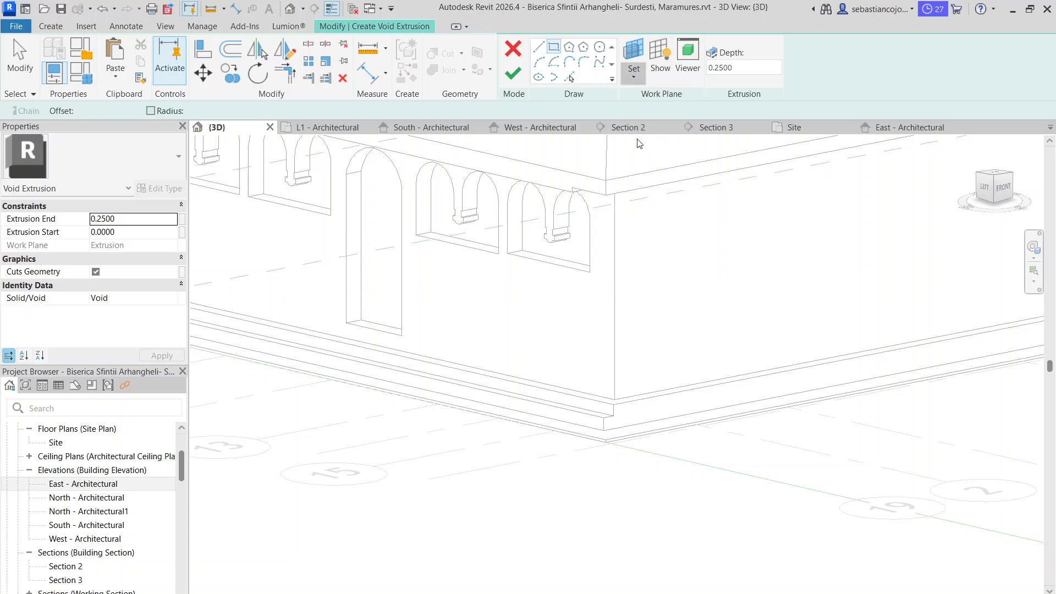
left_click(598, 400)
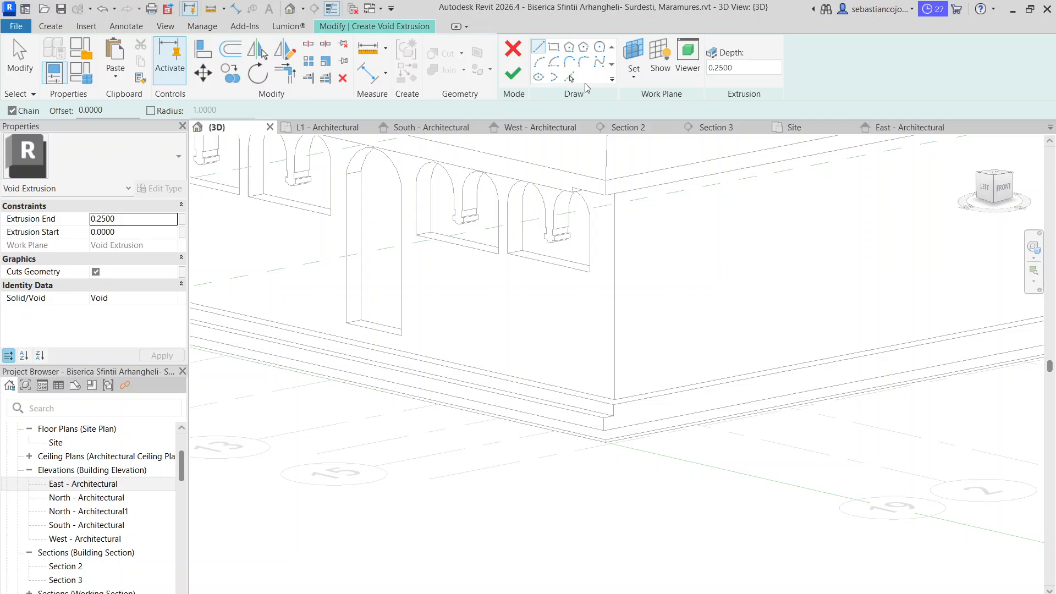
Try cutting the plinth beside the door with a rectangular void about 3.9 by 0.6, and deepen its extrusion slightly
left_click(555, 48)
left_click(404, 352)
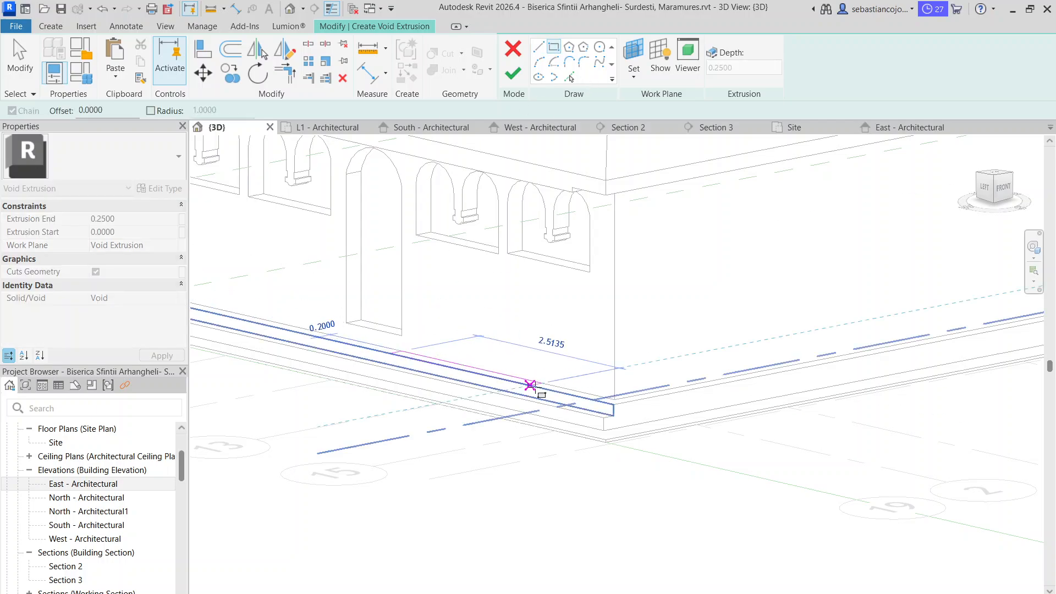
left_click(584, 408)
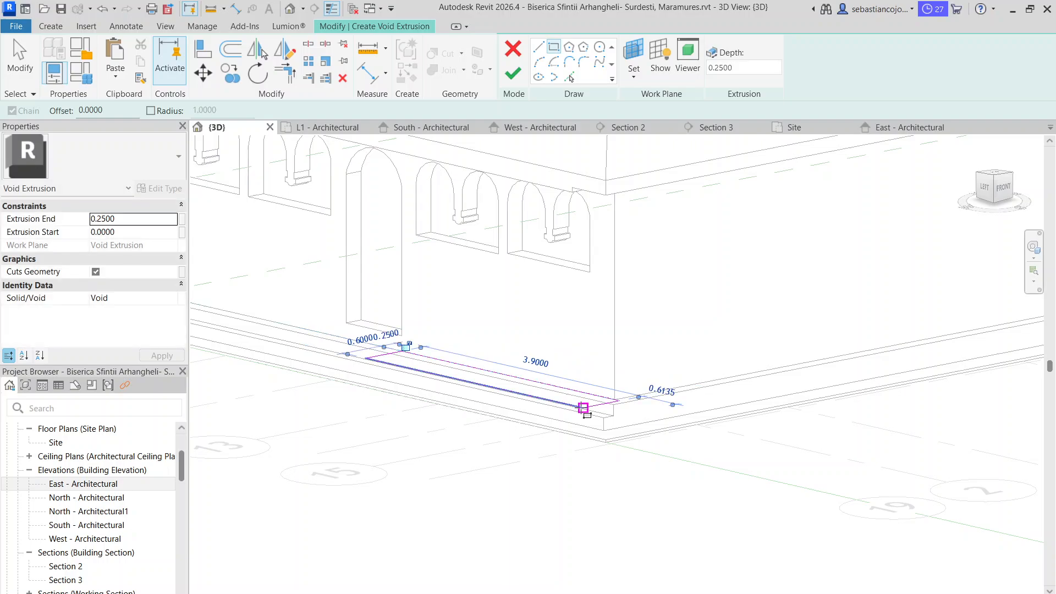
left_click(513, 73)
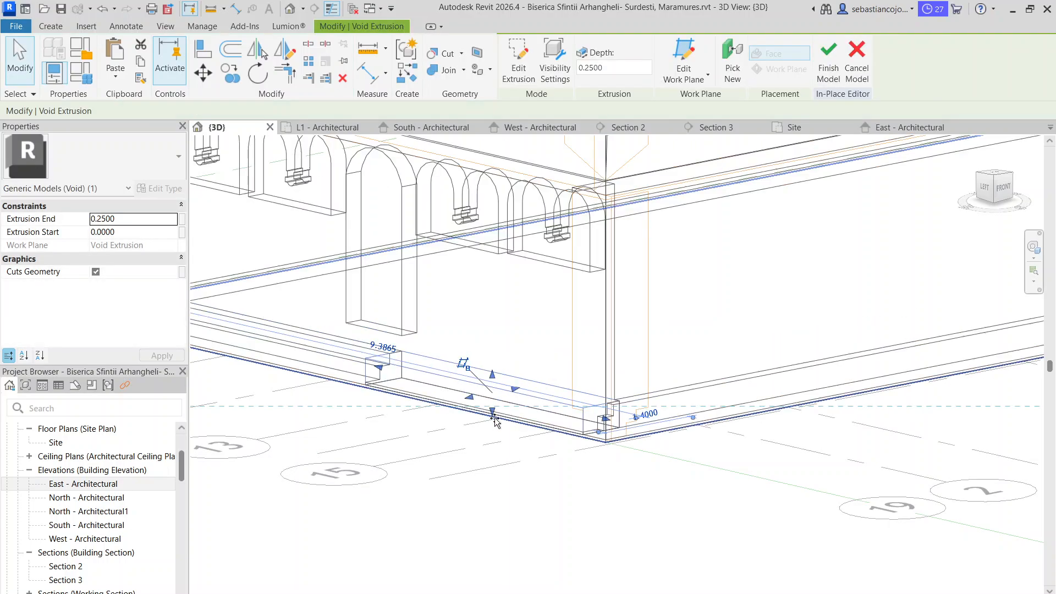
left_click_drag(494, 417, 496, 412)
left_click(516, 466)
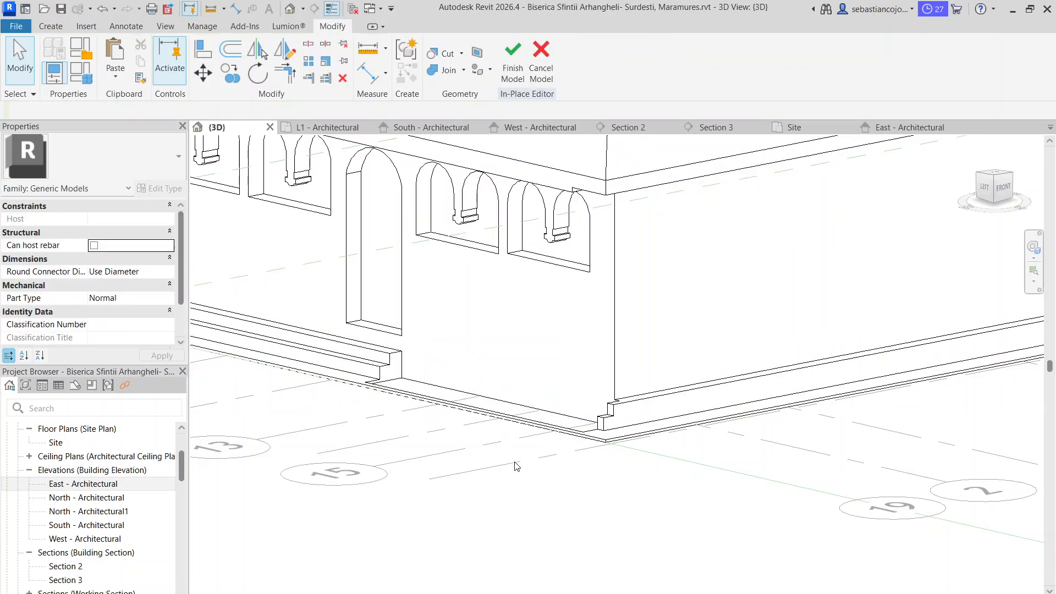
Inspect the cut plinth beside the doorway and remove the rectangular void
left_click(411, 373)
scroll(388, 369, "up", 3)
left_click_drag(365, 369, 395, 376)
scroll(401, 363, "down", 3)
left_click(433, 332)
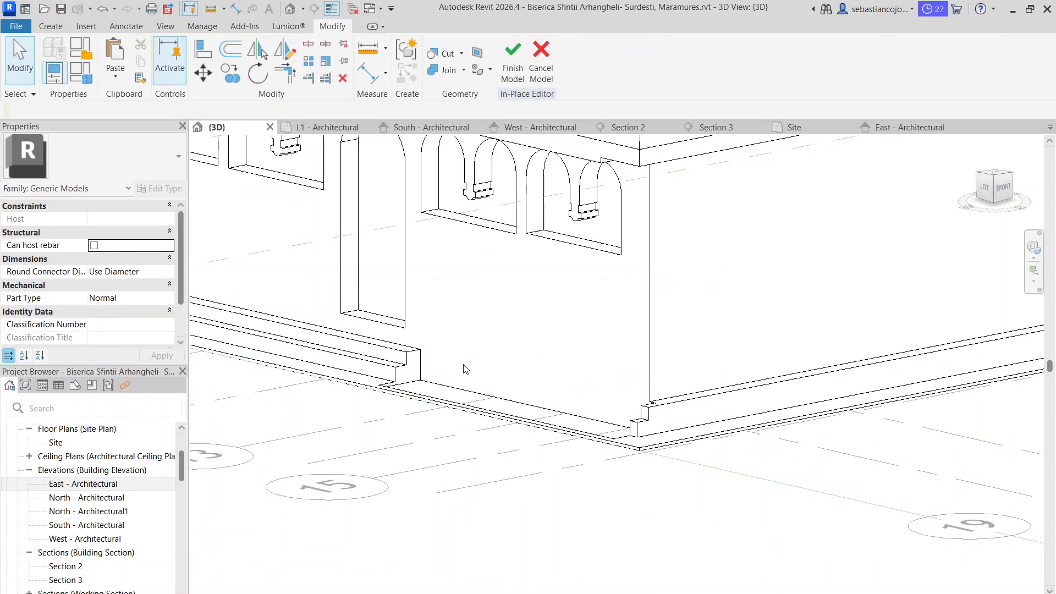
left_click(415, 358)
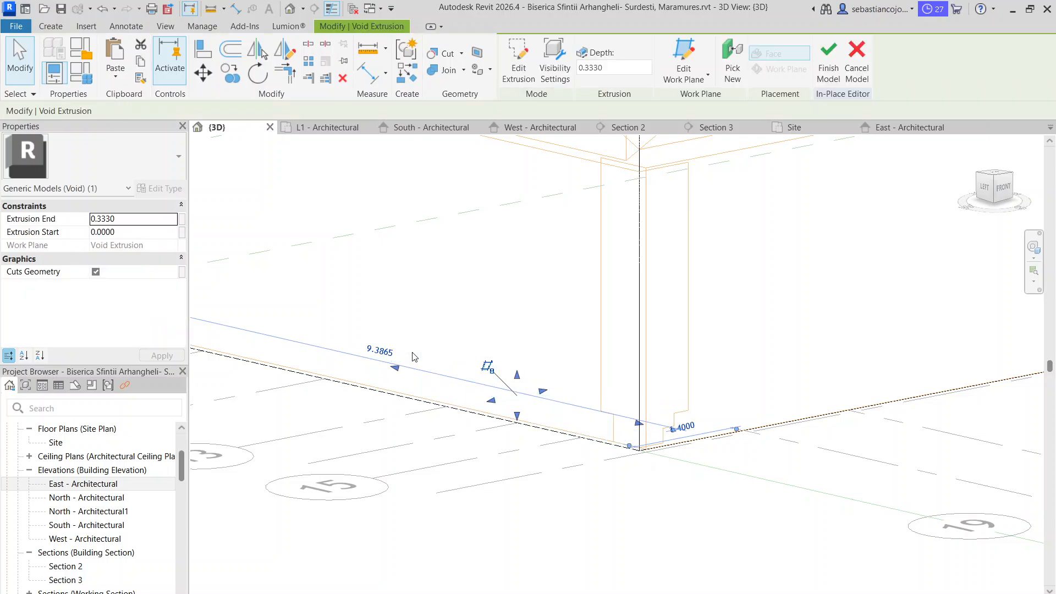
key("Escape")
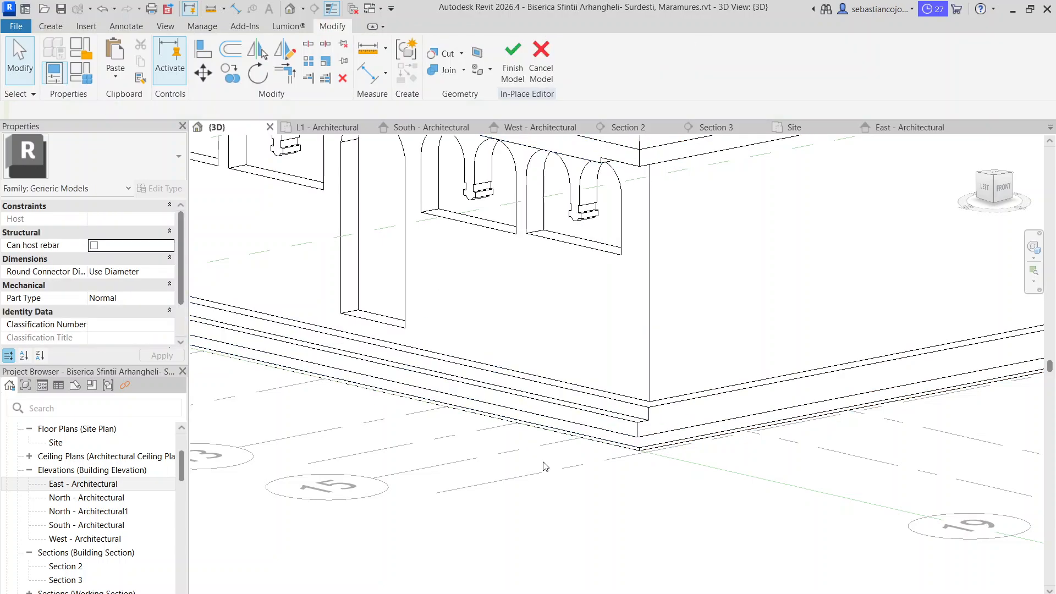
Start a new void extrusion and pick the riser of the west plinth's upper step as its work plane
left_click(54, 27)
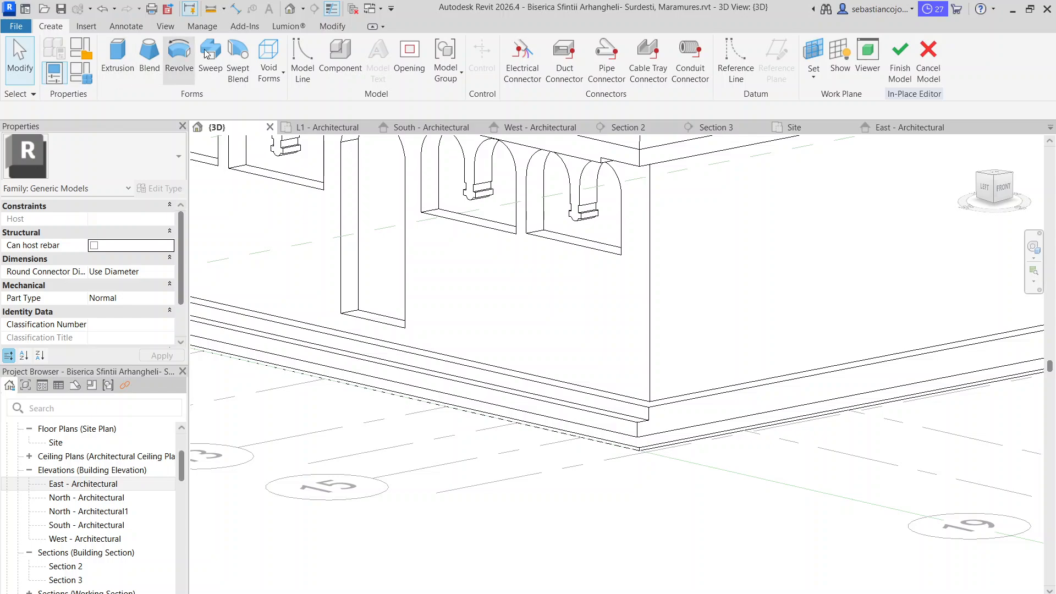
key("t")
key("r")
left_click(51, 26)
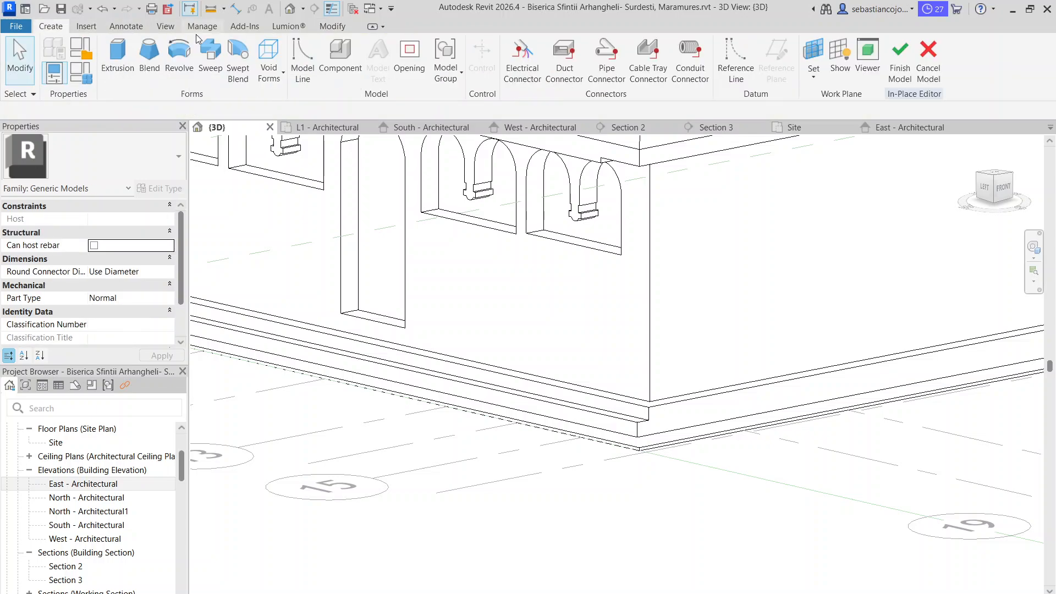
left_click(268, 61)
left_click(289, 103)
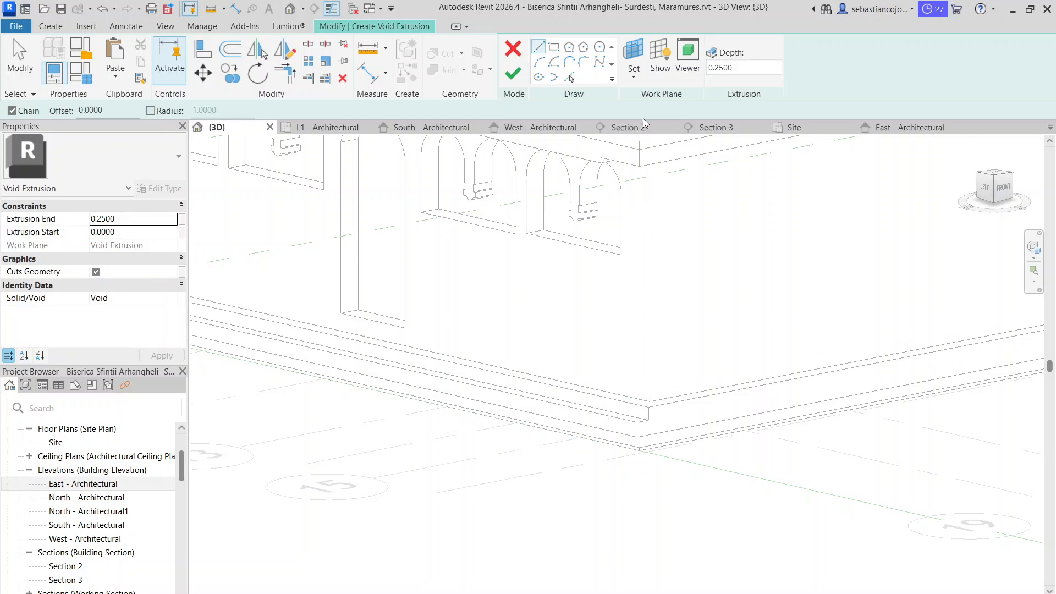
left_click(635, 79)
left_click(663, 127)
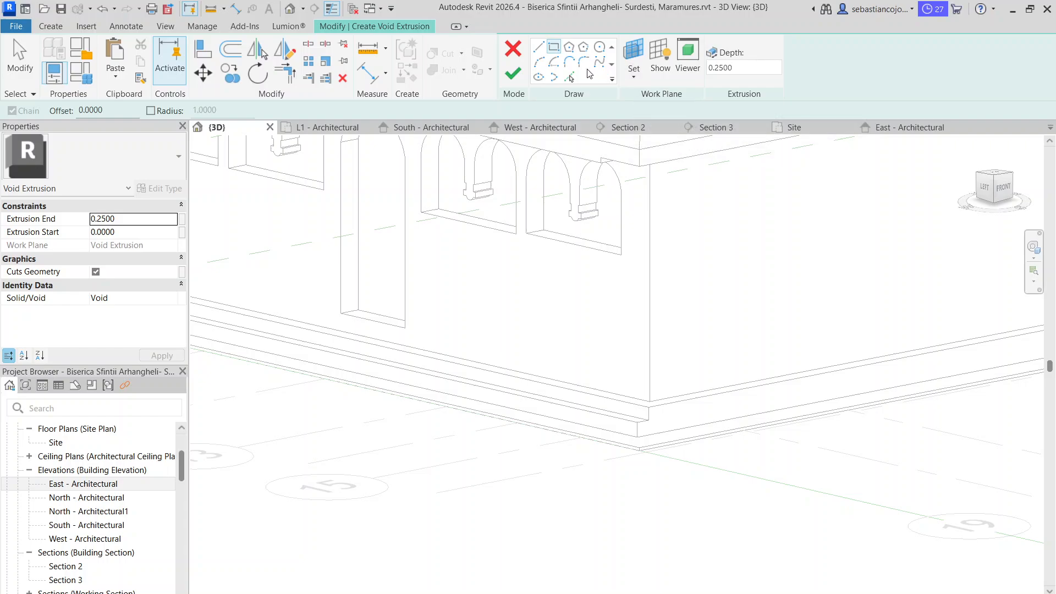
Sketch a closed void profile from the door's edge past the corner, about 4.0 long above and 3.7 below, stepped at the door end
left_click(538, 47)
left_click(407, 346)
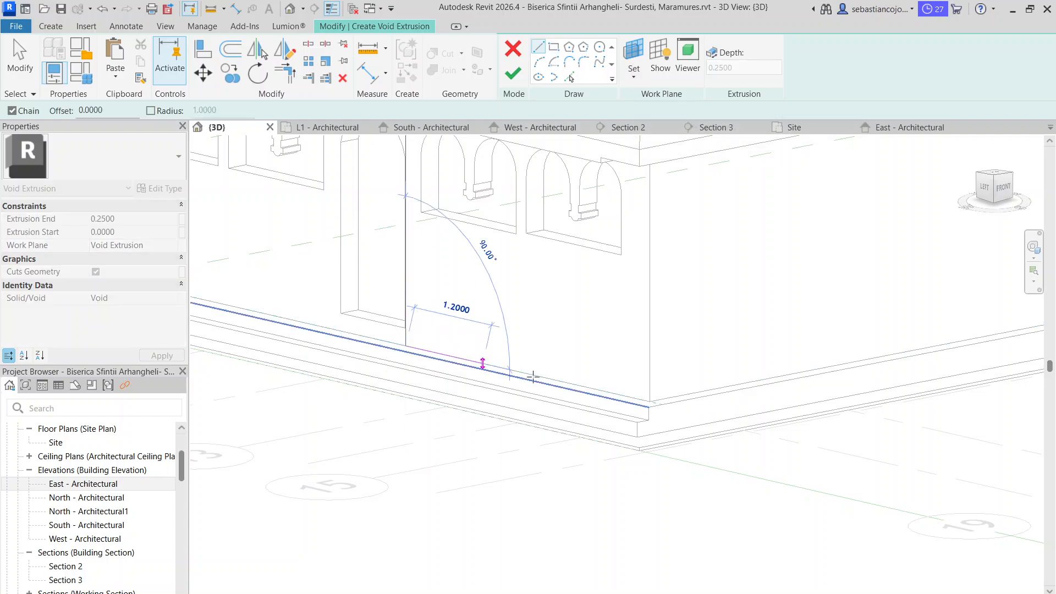
left_click(661, 404)
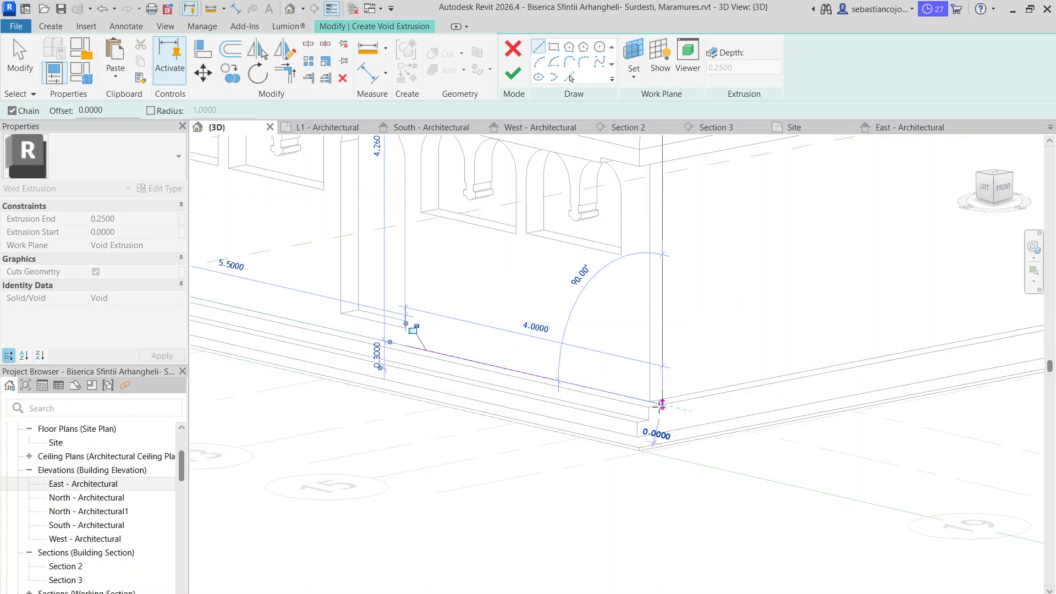
left_click(662, 431)
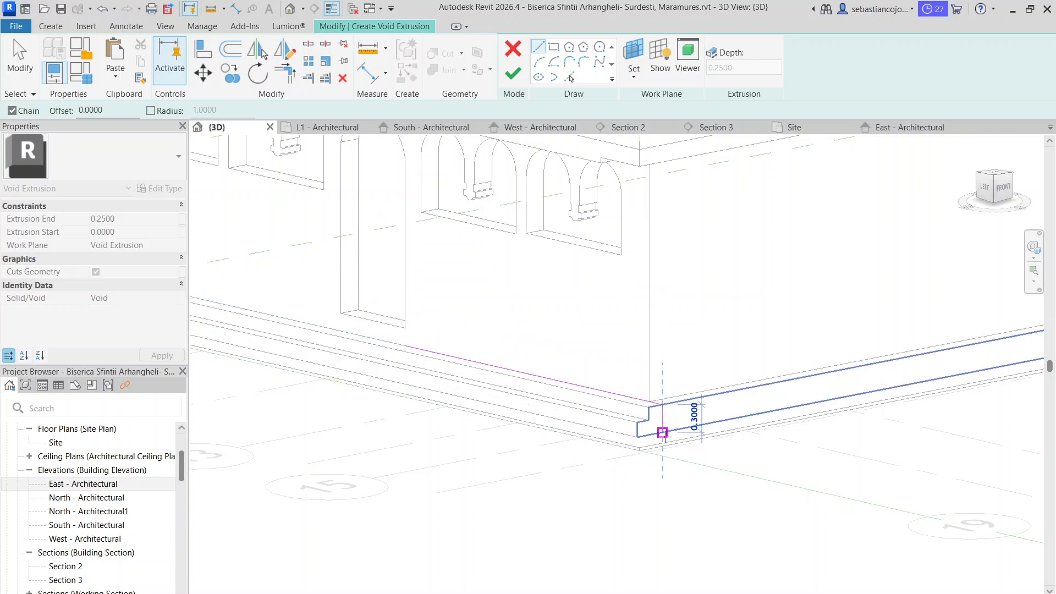
left_click(424, 380)
scroll(424, 370, "up", 2)
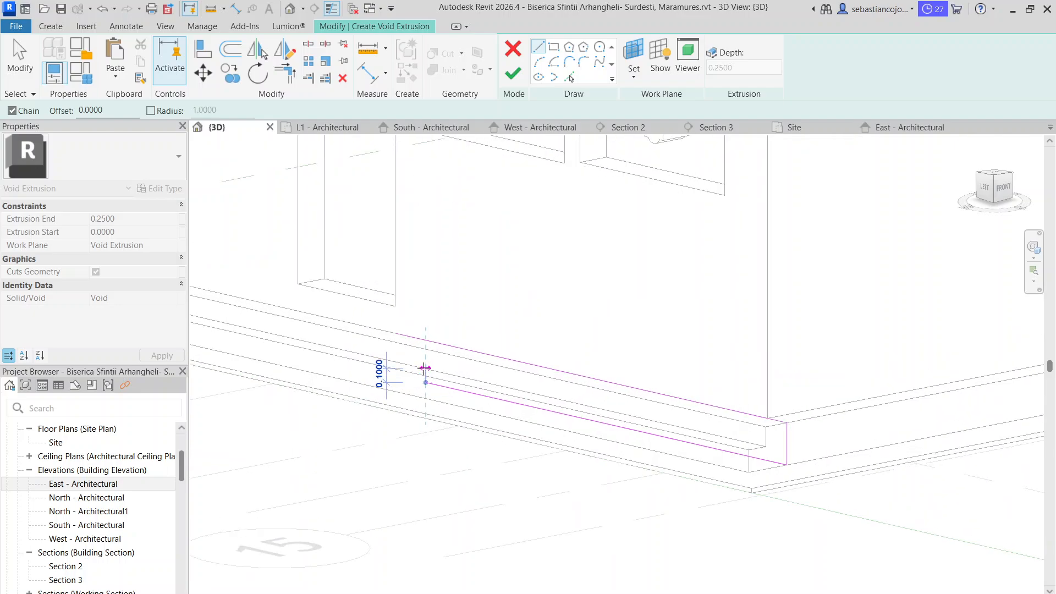
left_click(426, 362)
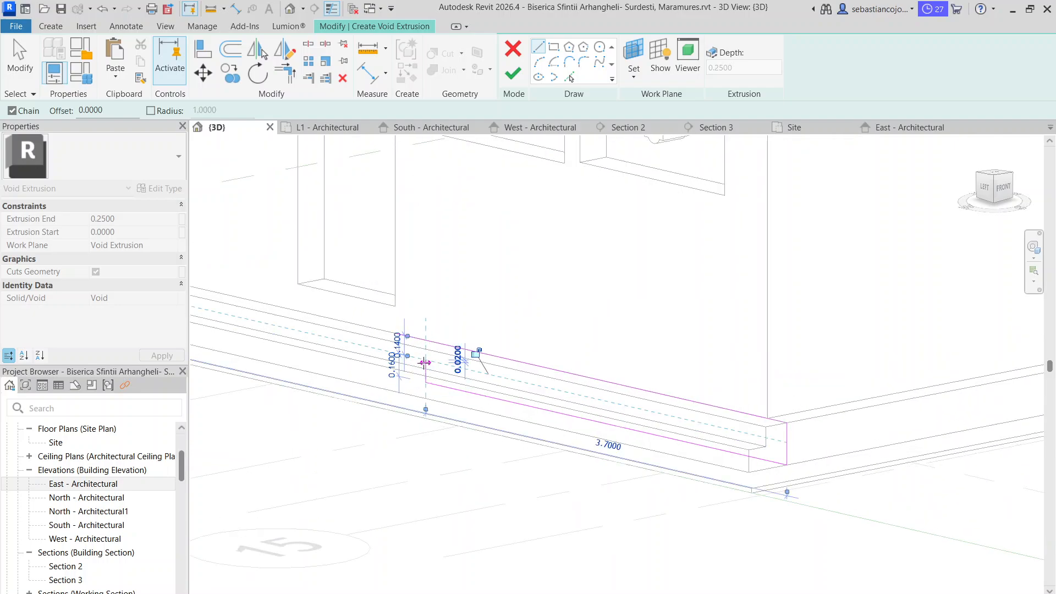
left_click(399, 357)
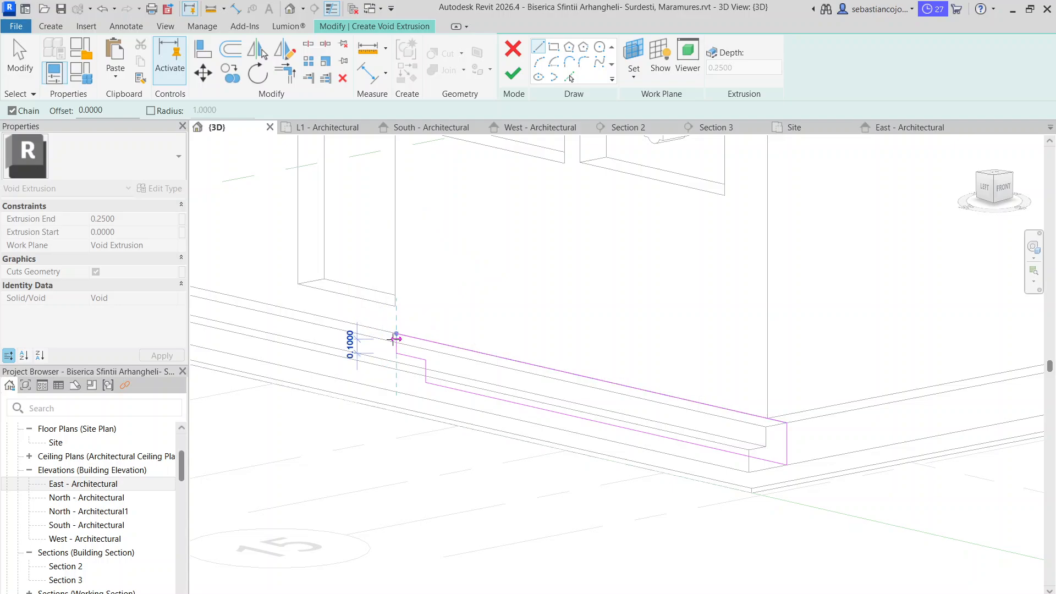
left_click(397, 336)
scroll(410, 332, "down", 3)
key("Escape")
key("Escape")
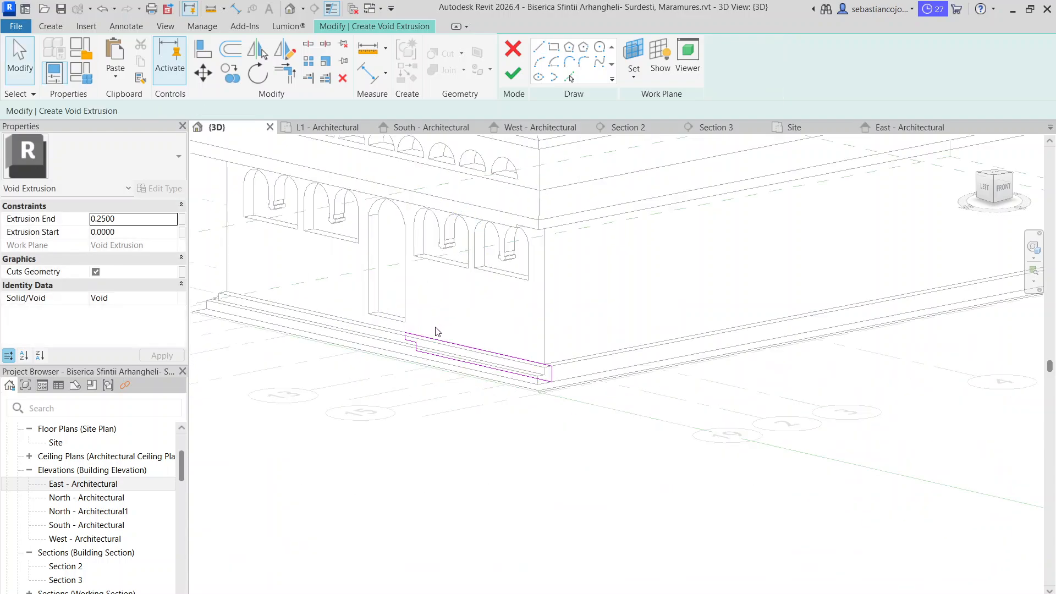
Mirror the stepped profile about the doorway's vertical centre axis and finish the void sketch
scroll(405, 334, "up", 5)
left_click(405, 331)
scroll(405, 319, "down", 6)
mouse_move(394, 309)
left_mouse_down()
mouse_move(460, 359)
mouse_move(585, 402)
left_mouse_up()
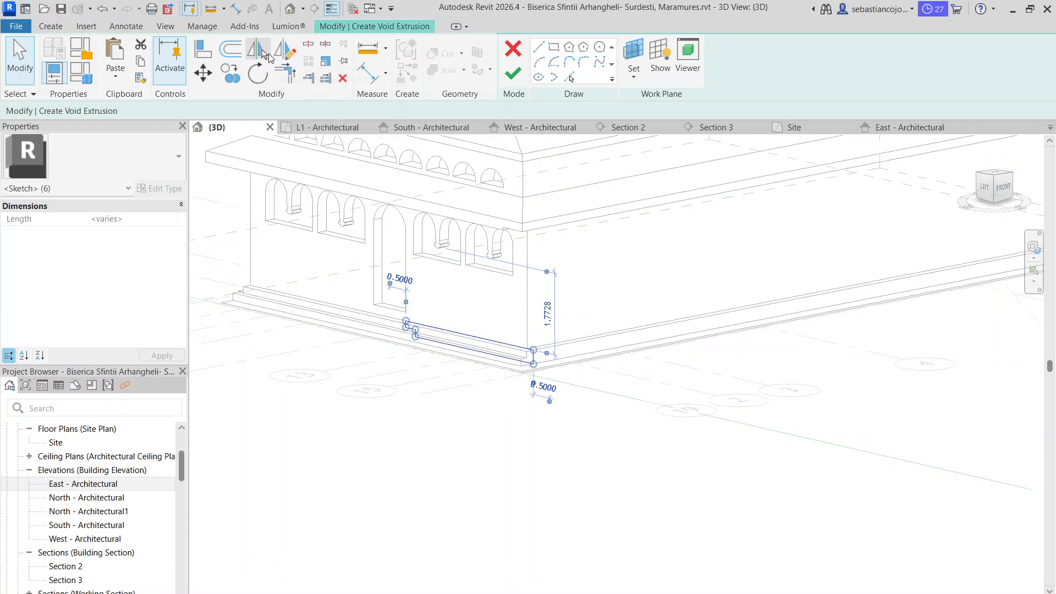
left_click(284, 49)
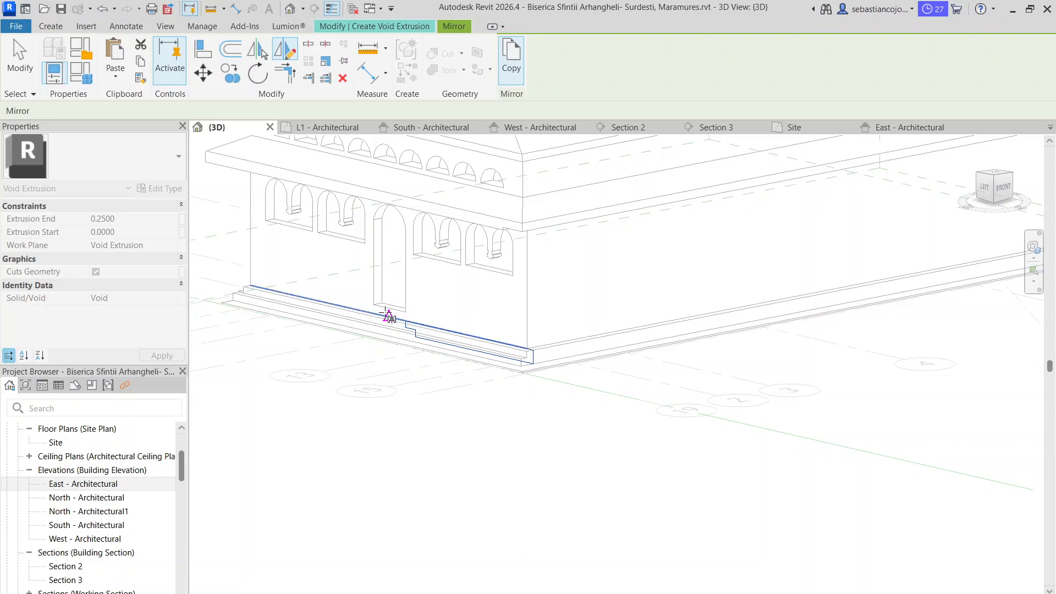
left_click(389, 344)
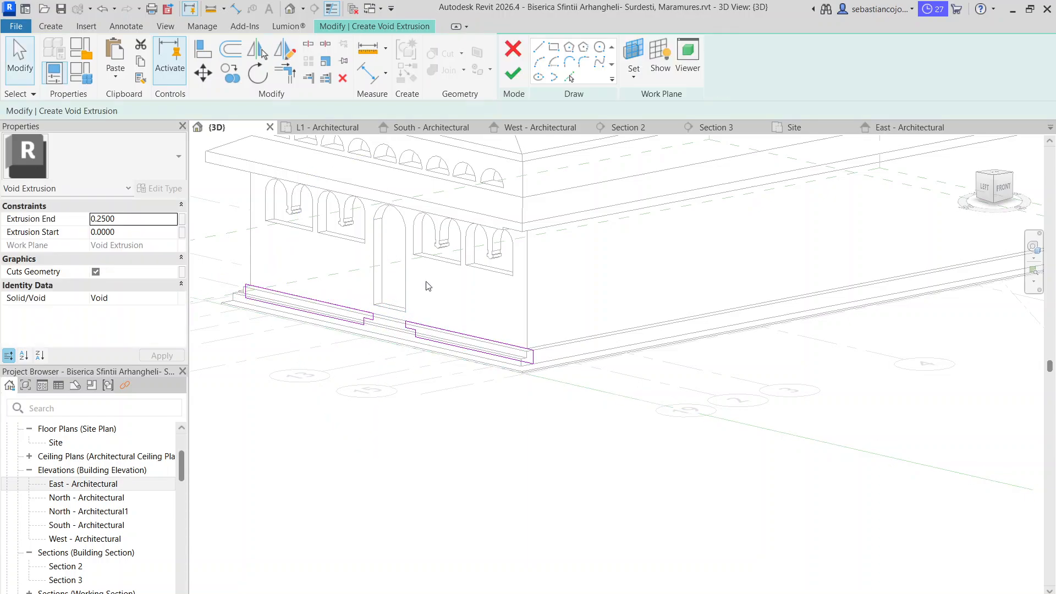
left_click(513, 75)
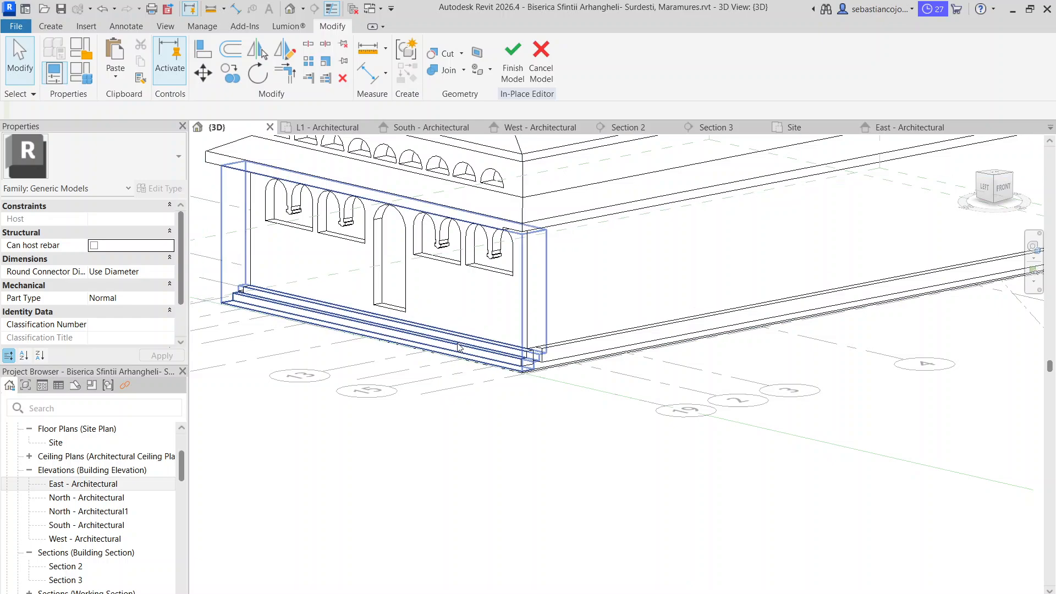
Stretch the void extrusion so it cuts the plinth on both sides of the door, leaving only the entrance steps
scroll(522, 352, "up", 2)
left_click(540, 366)
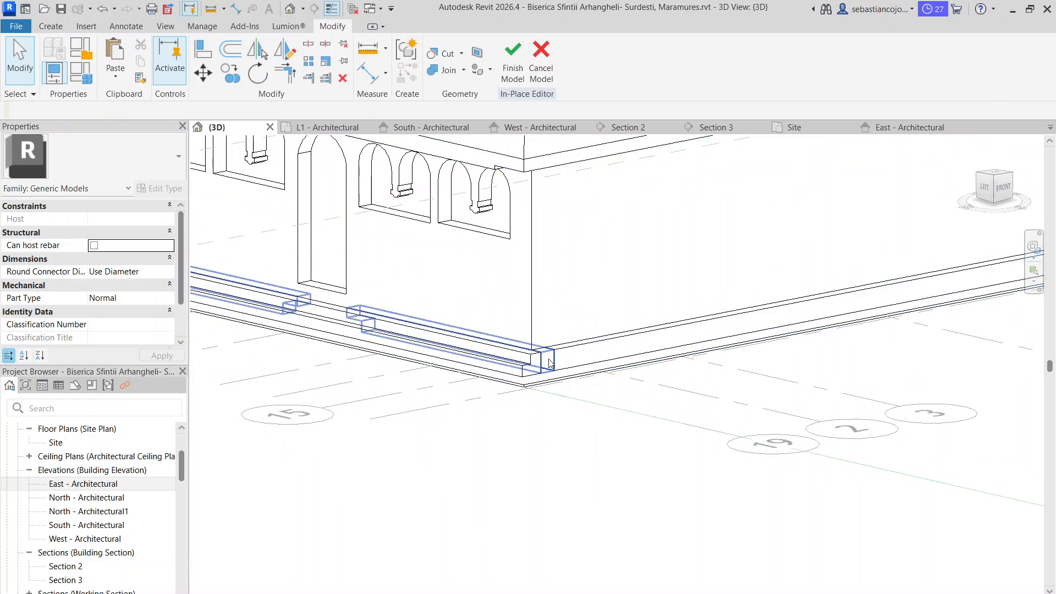
scroll(345, 319, "up", 2)
left_click_drag(315, 325, 294, 337)
scroll(330, 318, "up", 2)
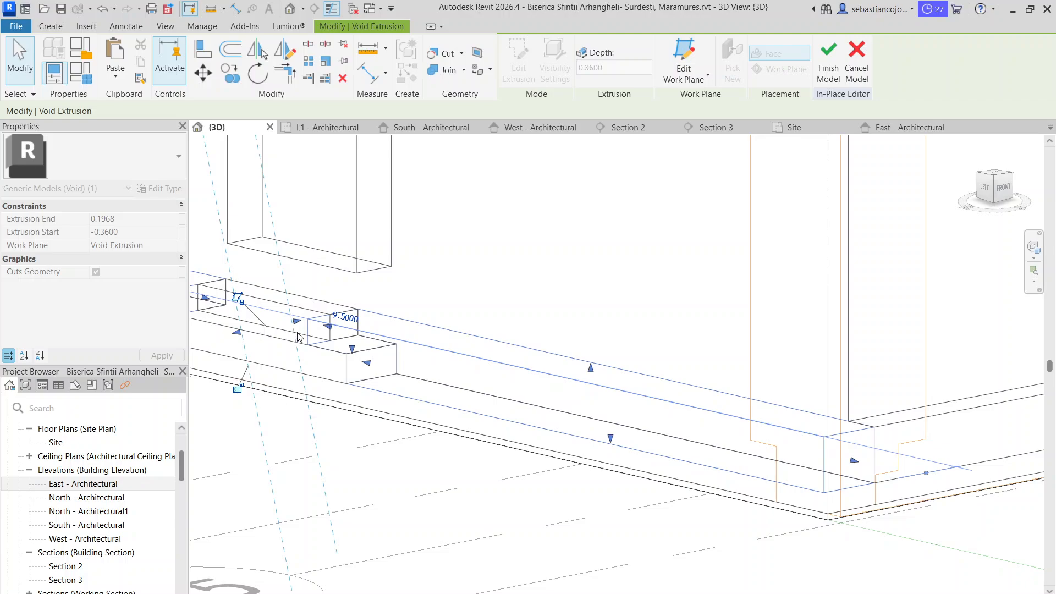
left_click(447, 567)
scroll(510, 396, "down", 3)
scroll(468, 336, "down", 2)
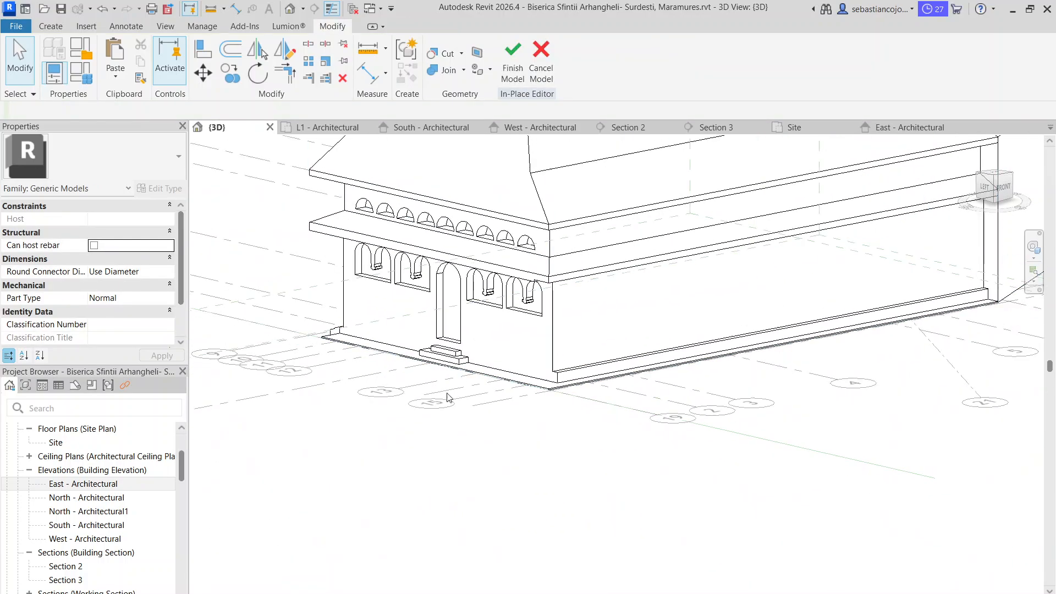
Check both west plinth corners and fine-tune the stepped void's extent toward the porch wall
middle_click_drag(354, 388, 513, 427, "shift")
scroll(644, 392, "up", 5)
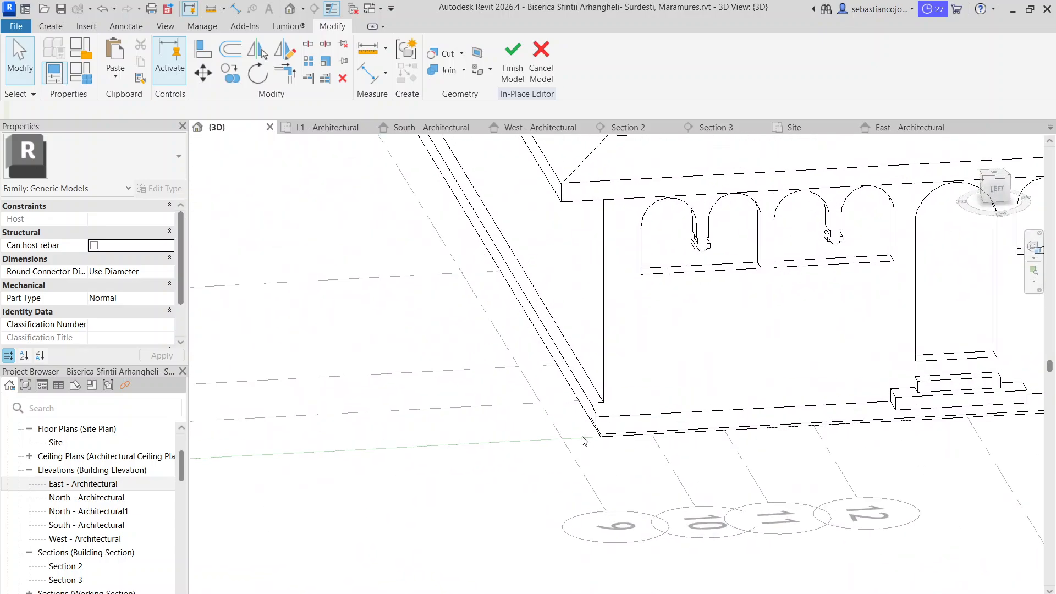
left_click(593, 420)
middle_click_drag(794, 474, 610, 478, "shift")
scroll(466, 426, "up", 5)
left_click(467, 426)
scroll(454, 431, "up", 3)
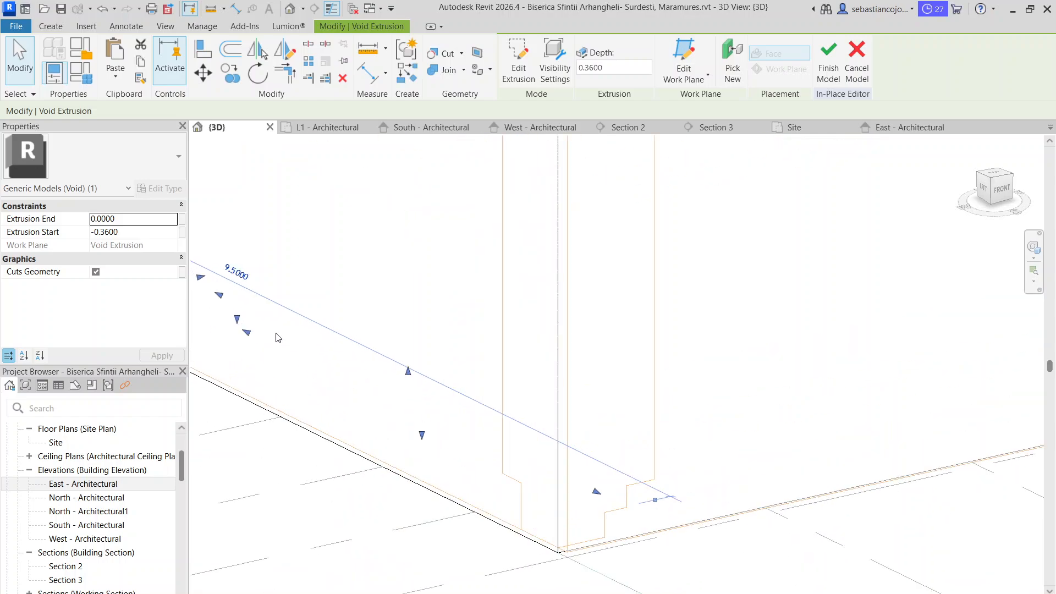
middle_click_drag(247, 297, 446, 326)
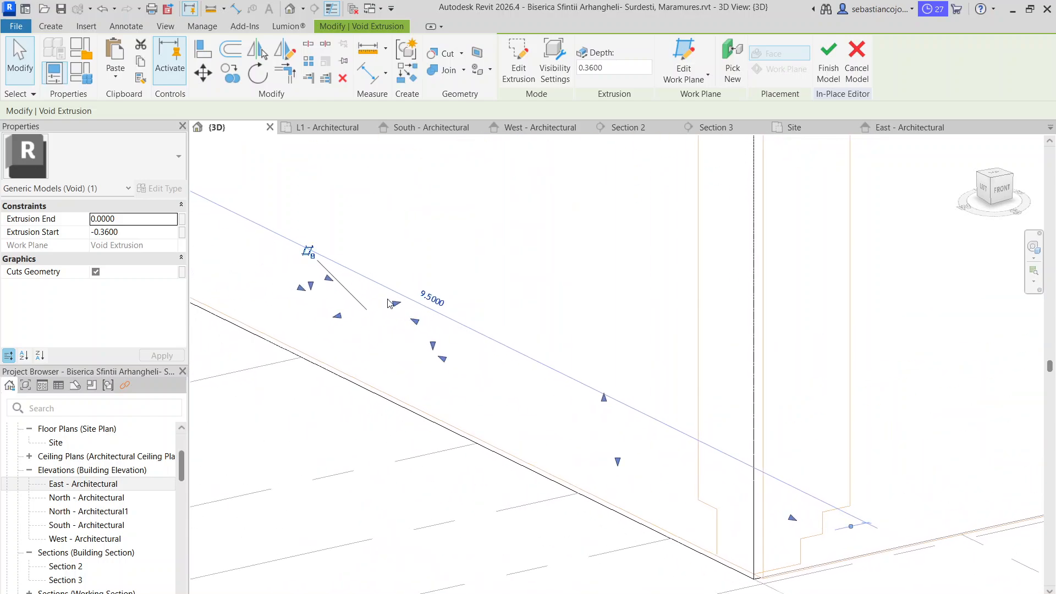
left_click_drag(388, 304, 383, 305)
left_click(452, 478)
scroll(537, 361, "down", 4)
middle_click_drag(461, 499, 582, 507, "shift")
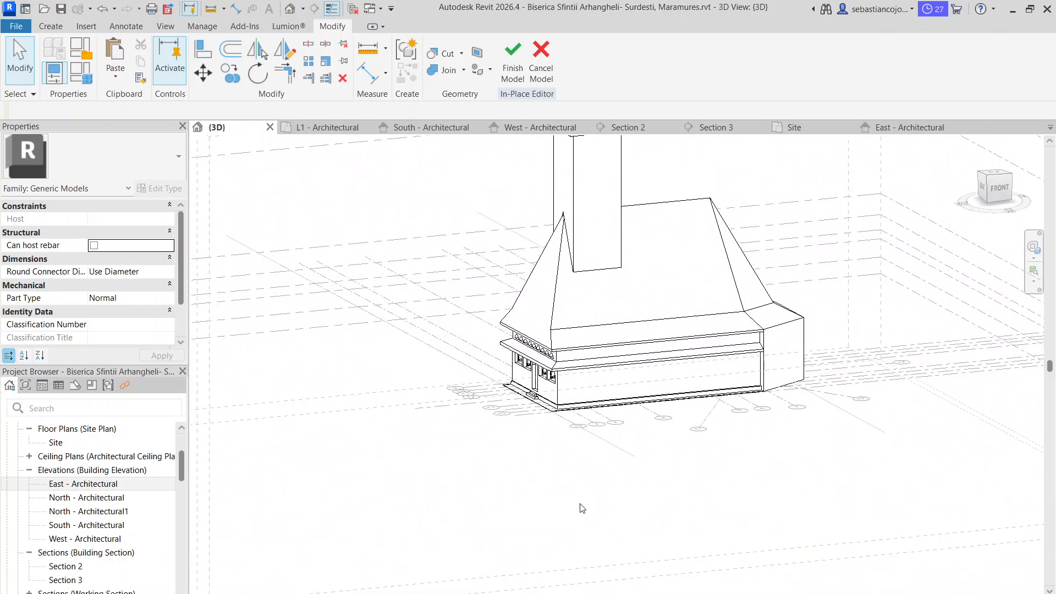
mouse_move(597, 593)
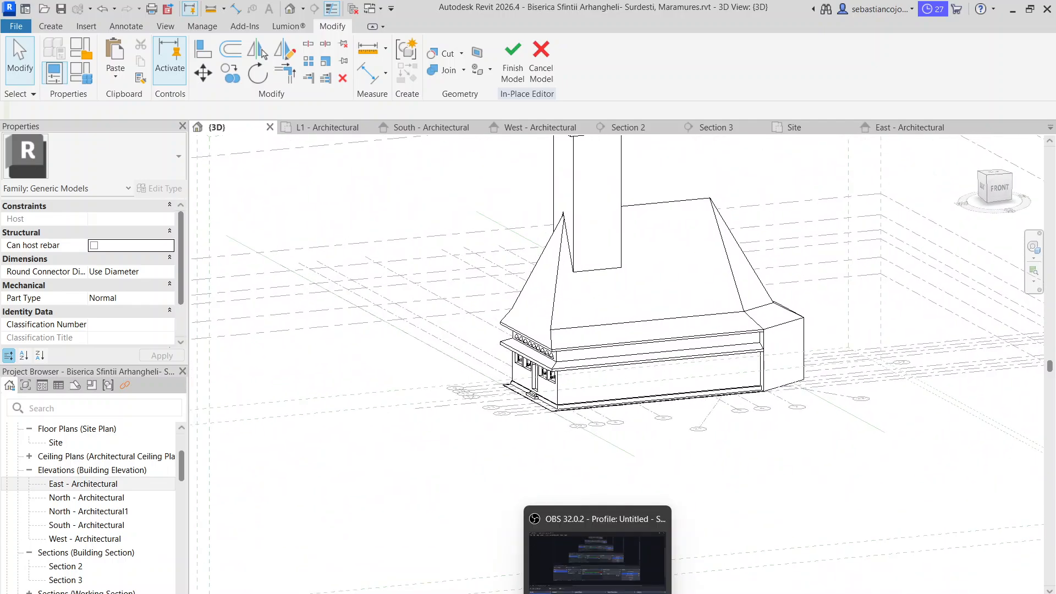